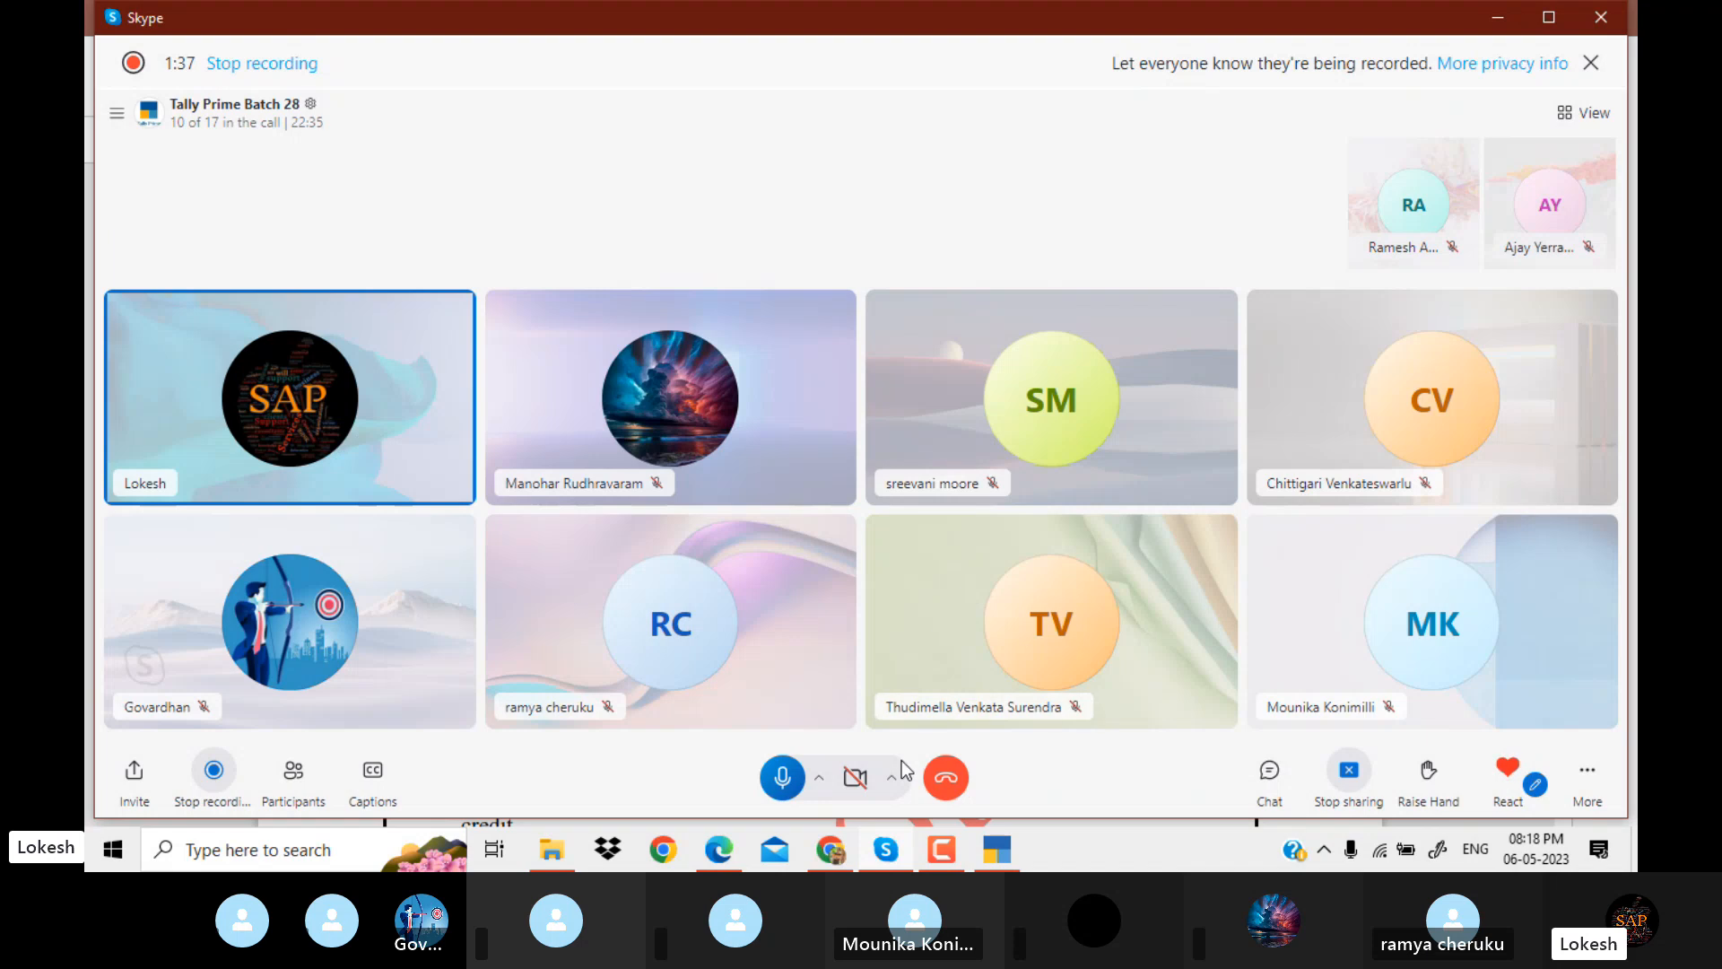
Switch to TallyPrime and leave the open payment voucher to return to the Gateway of Tally.
click(839, 854)
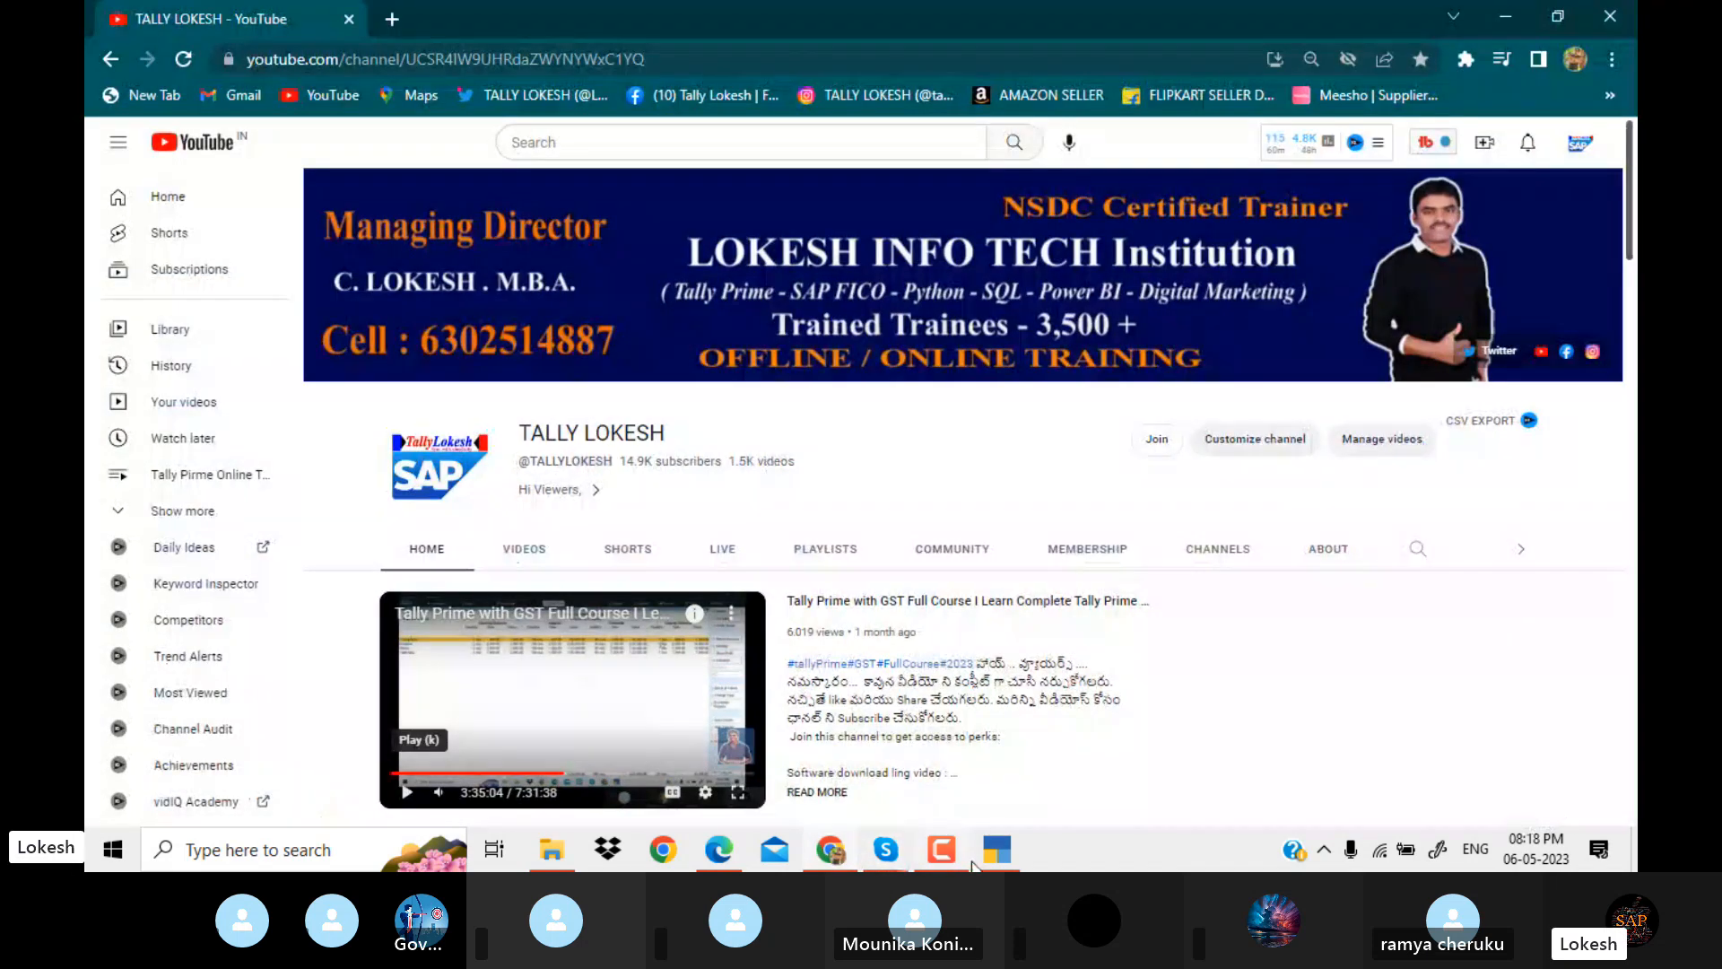
click(994, 852)
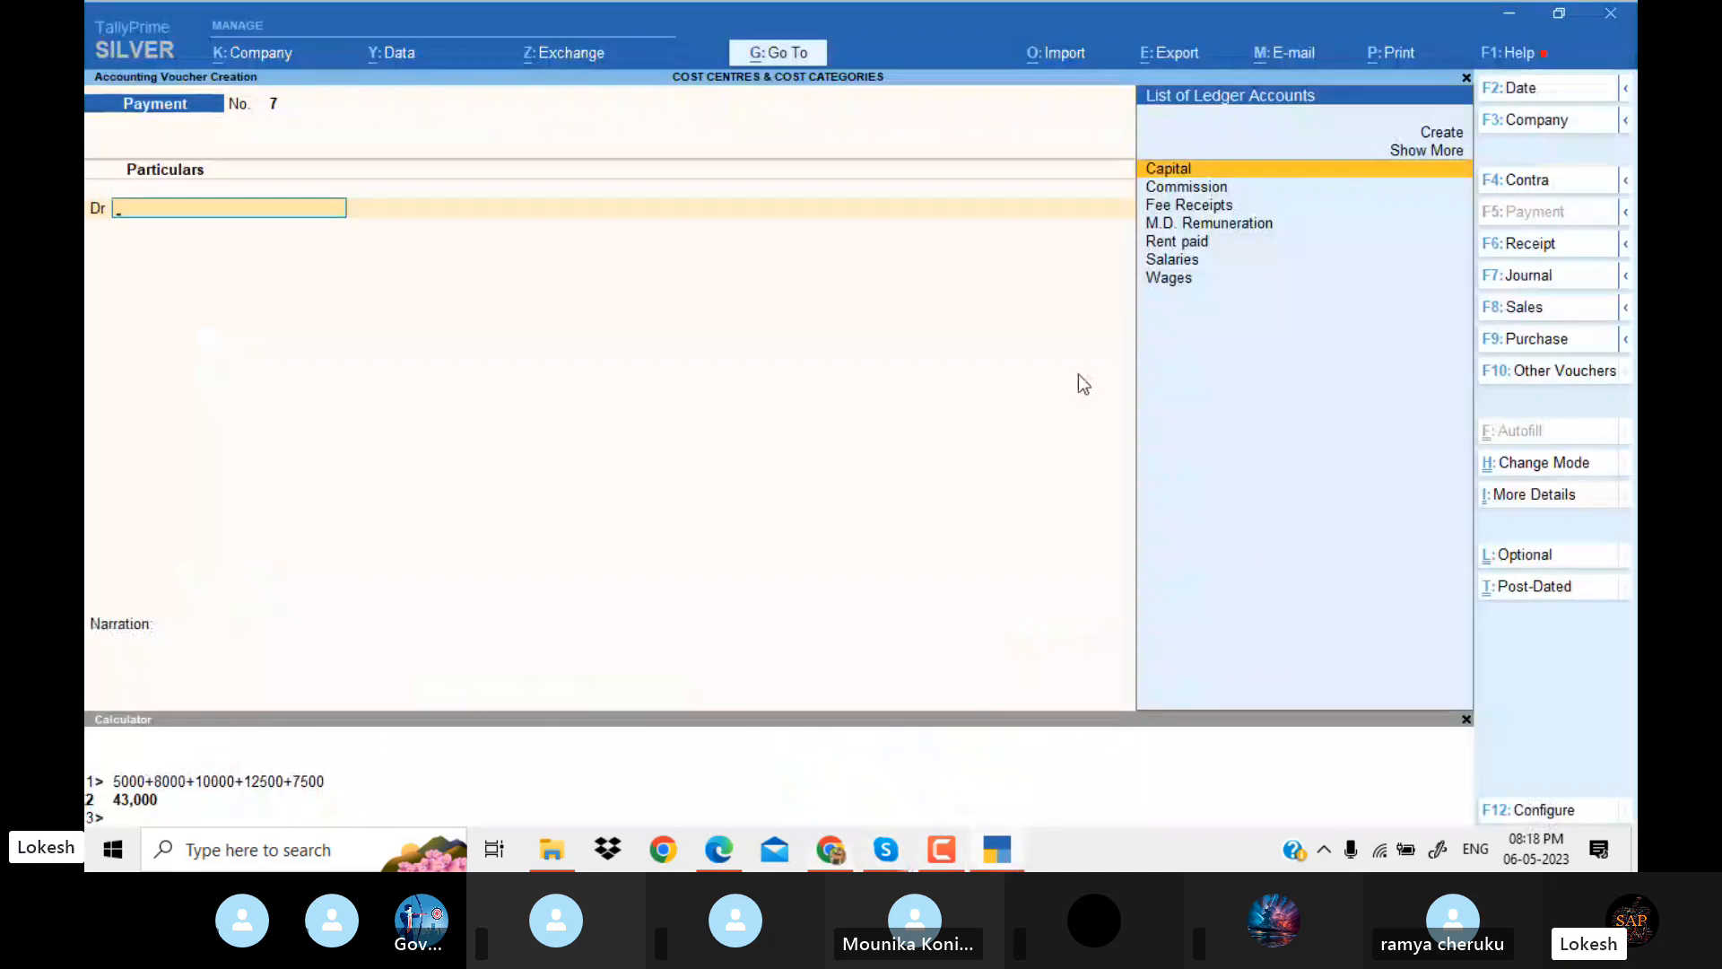
key(Escape)
key(Return)
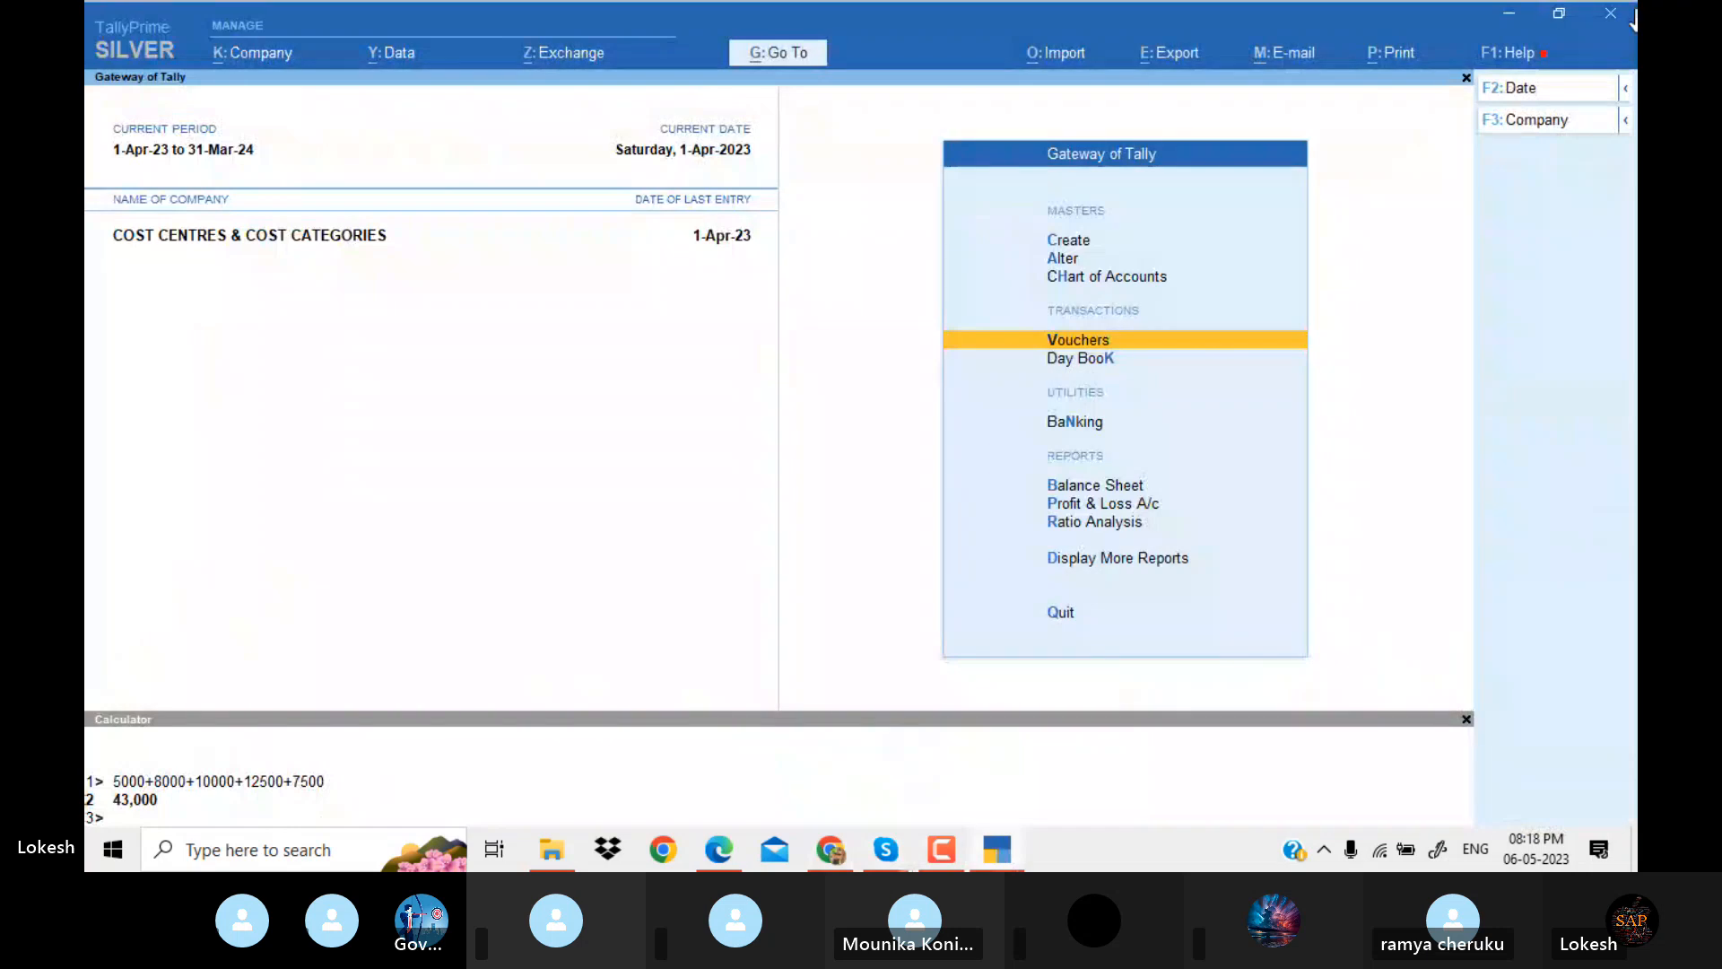
Shut the company COST CENTRES & COST CATEGORIES.
click(1572, 126)
key(Return)
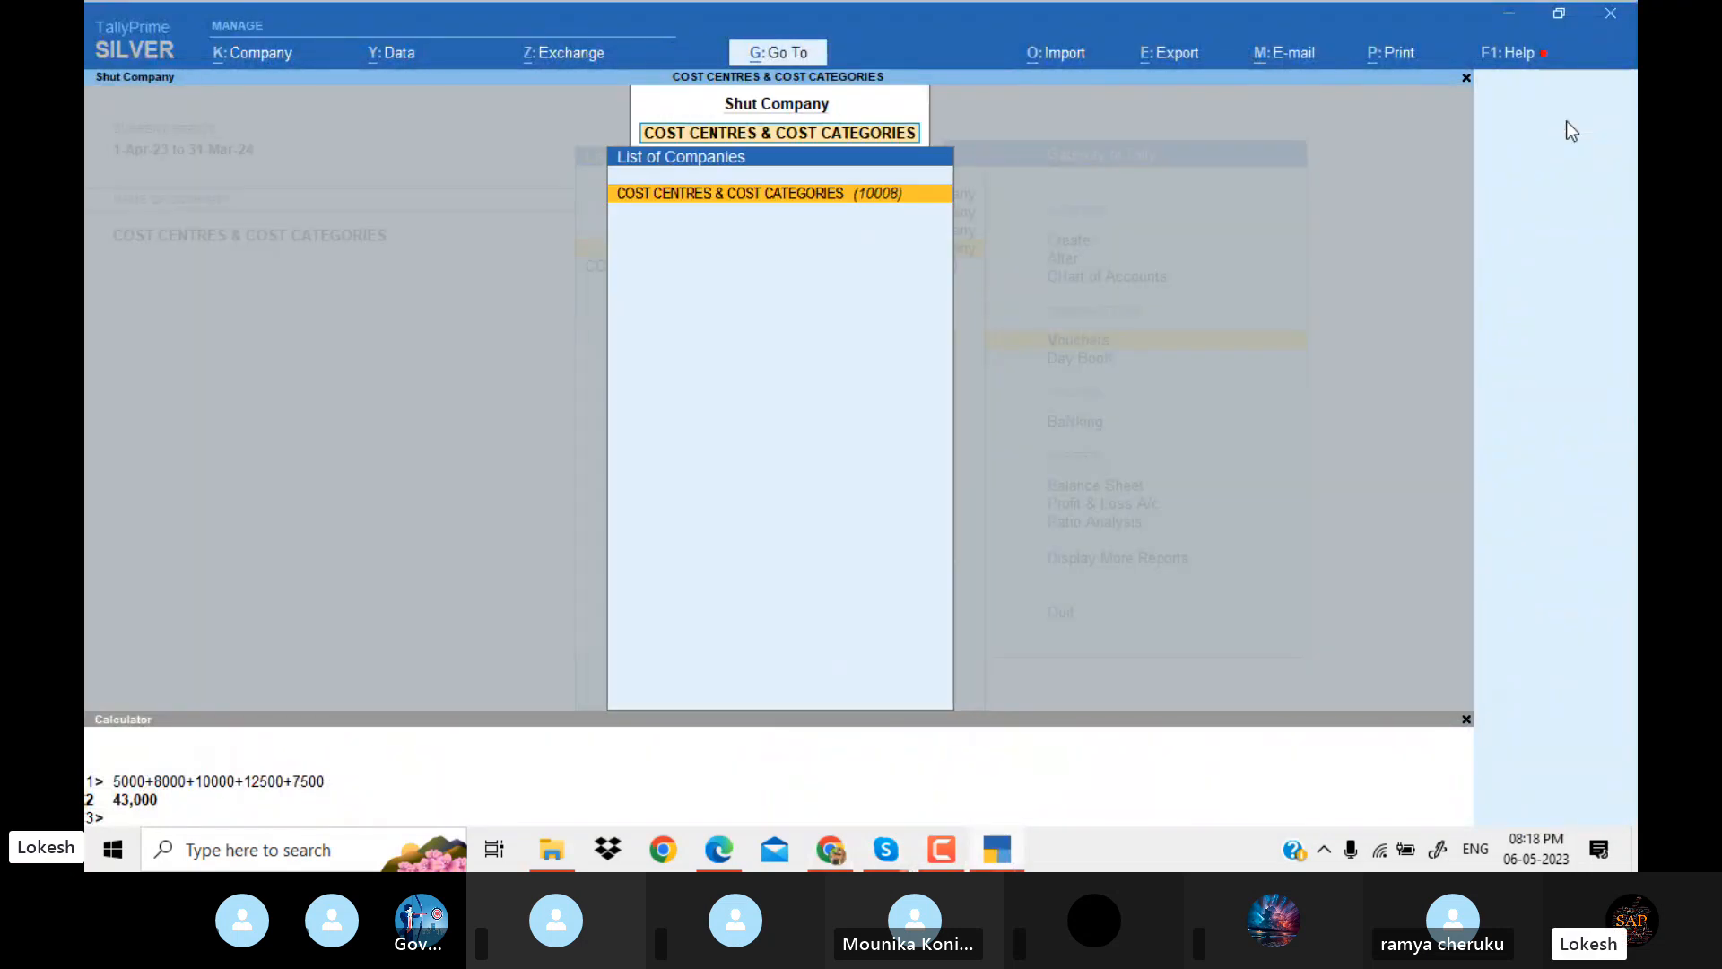
key(Return)
Begin creating a new company named BRS, with the same mailing name and a blank address.
key(Return)
key(Up)
key(Up)
key(Up)
key(Up)
key(Up)
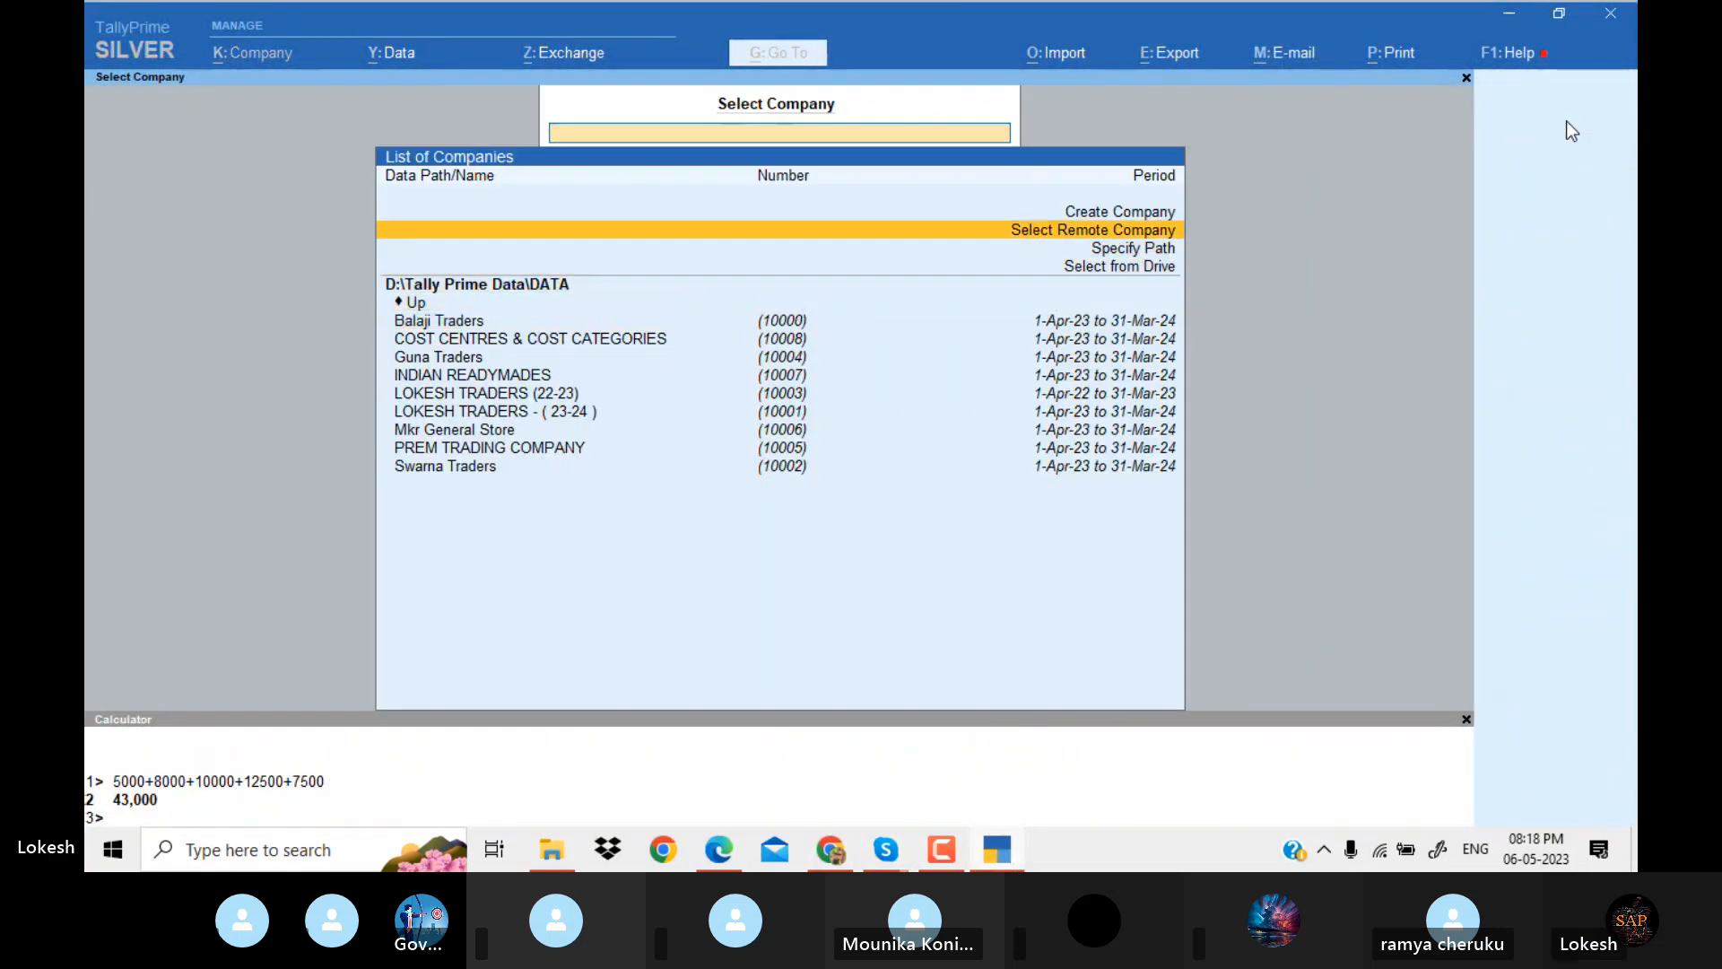
key(Return)
text(Brs)
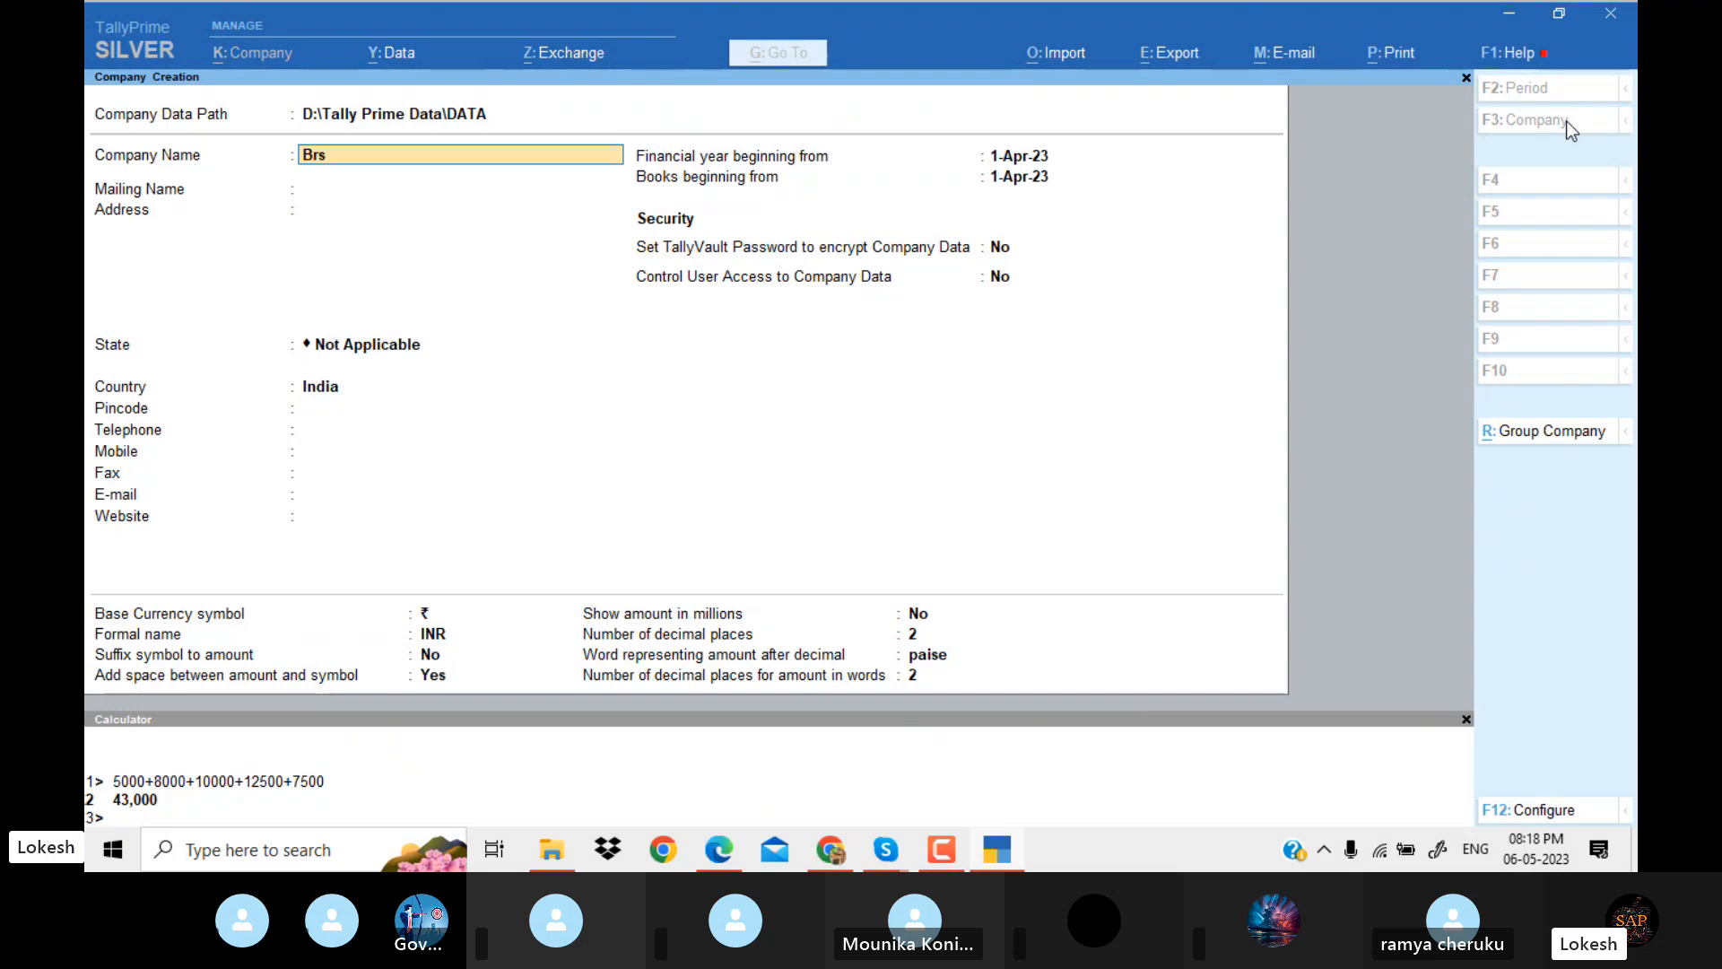
text(RS)
key(Return)
Set the company's state to Andhra Pradesh, keep all remaining defaults and save the company.
key(Return)
key(Return)
key(Down)
key(Down)
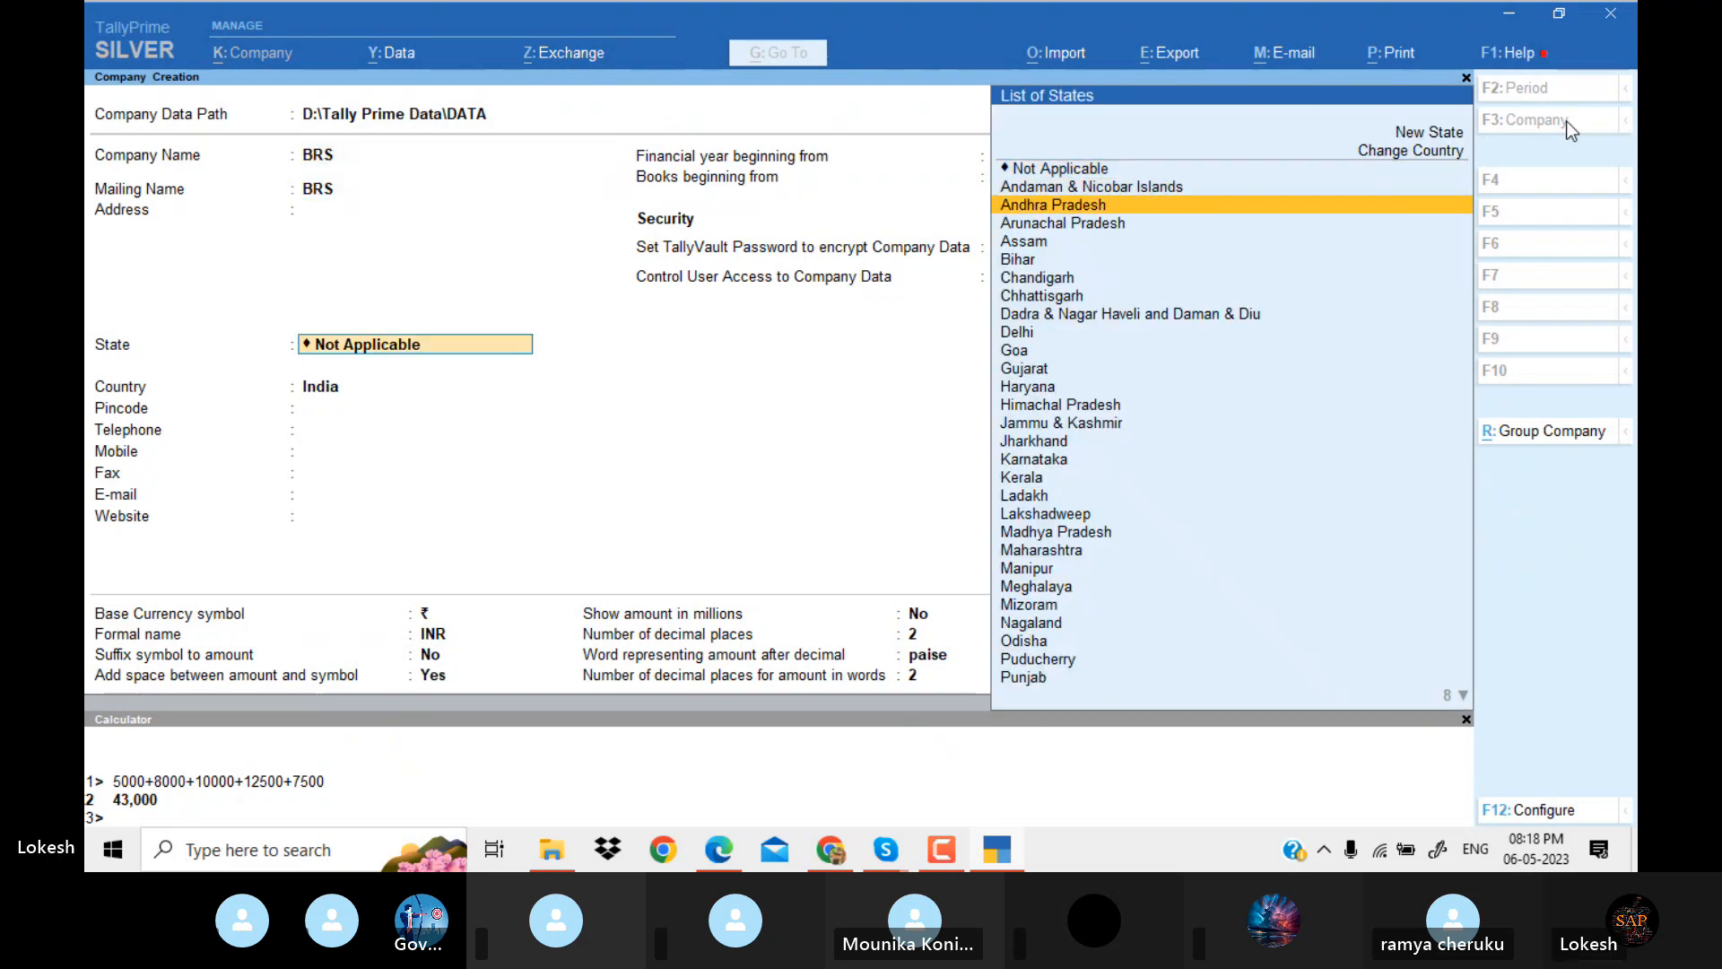
key(Return)
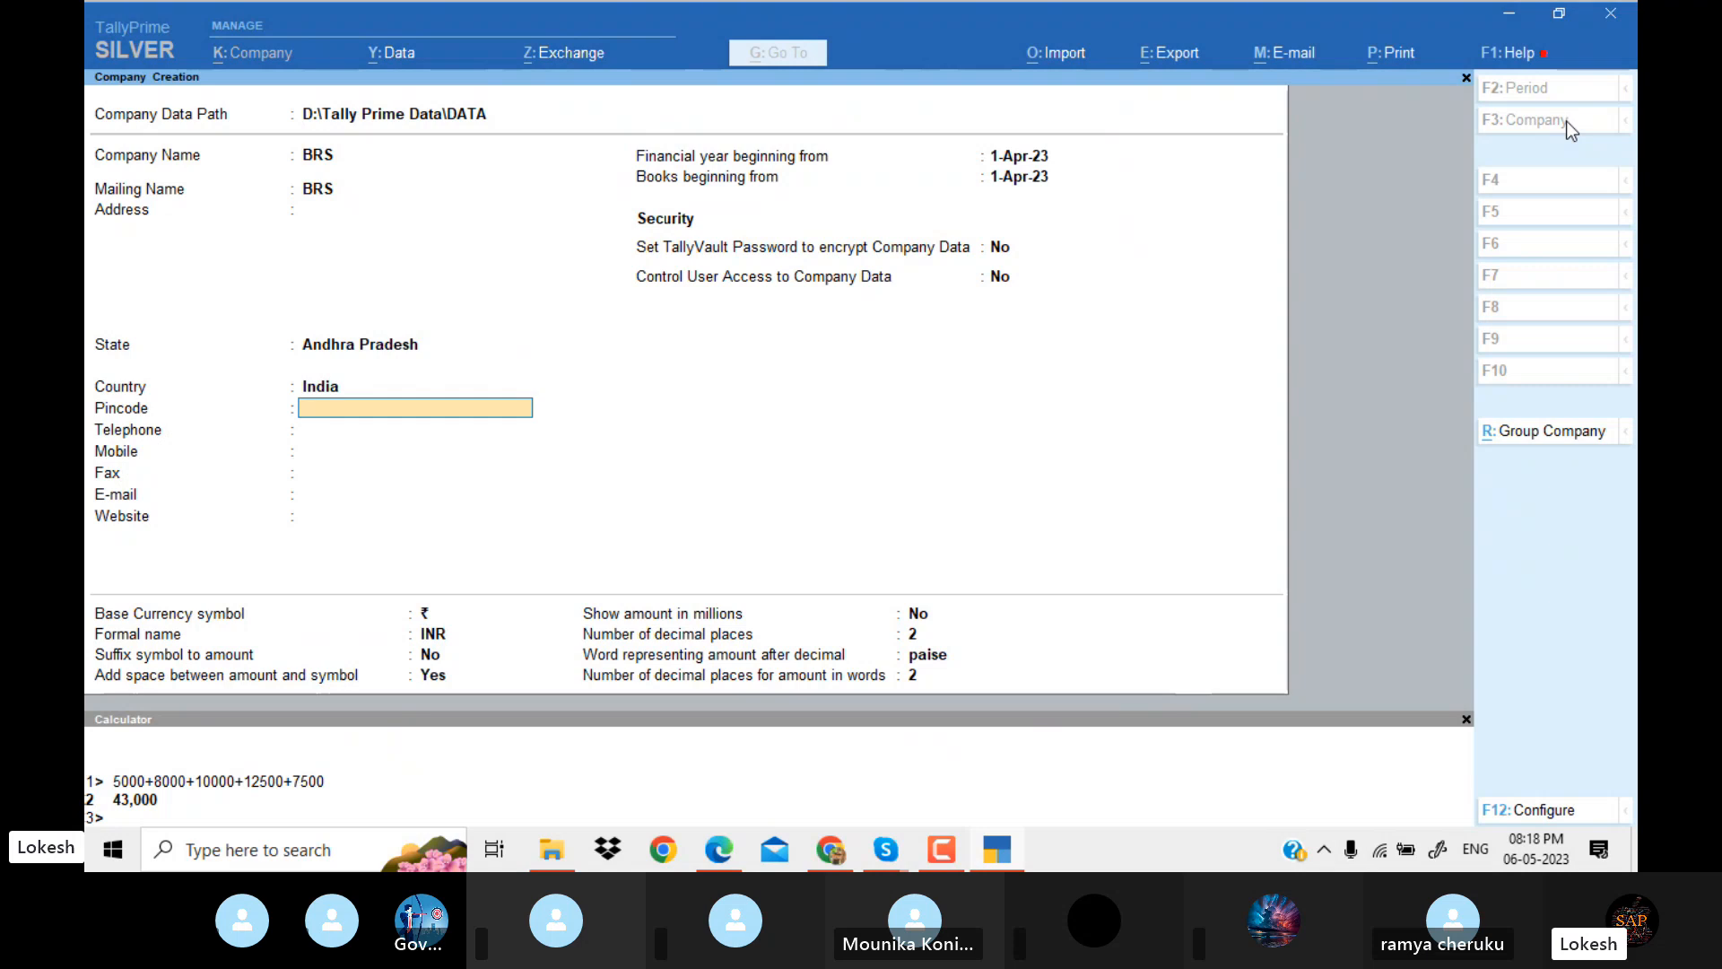
key(Return)
key(Return)
key(Return)
key(Return)
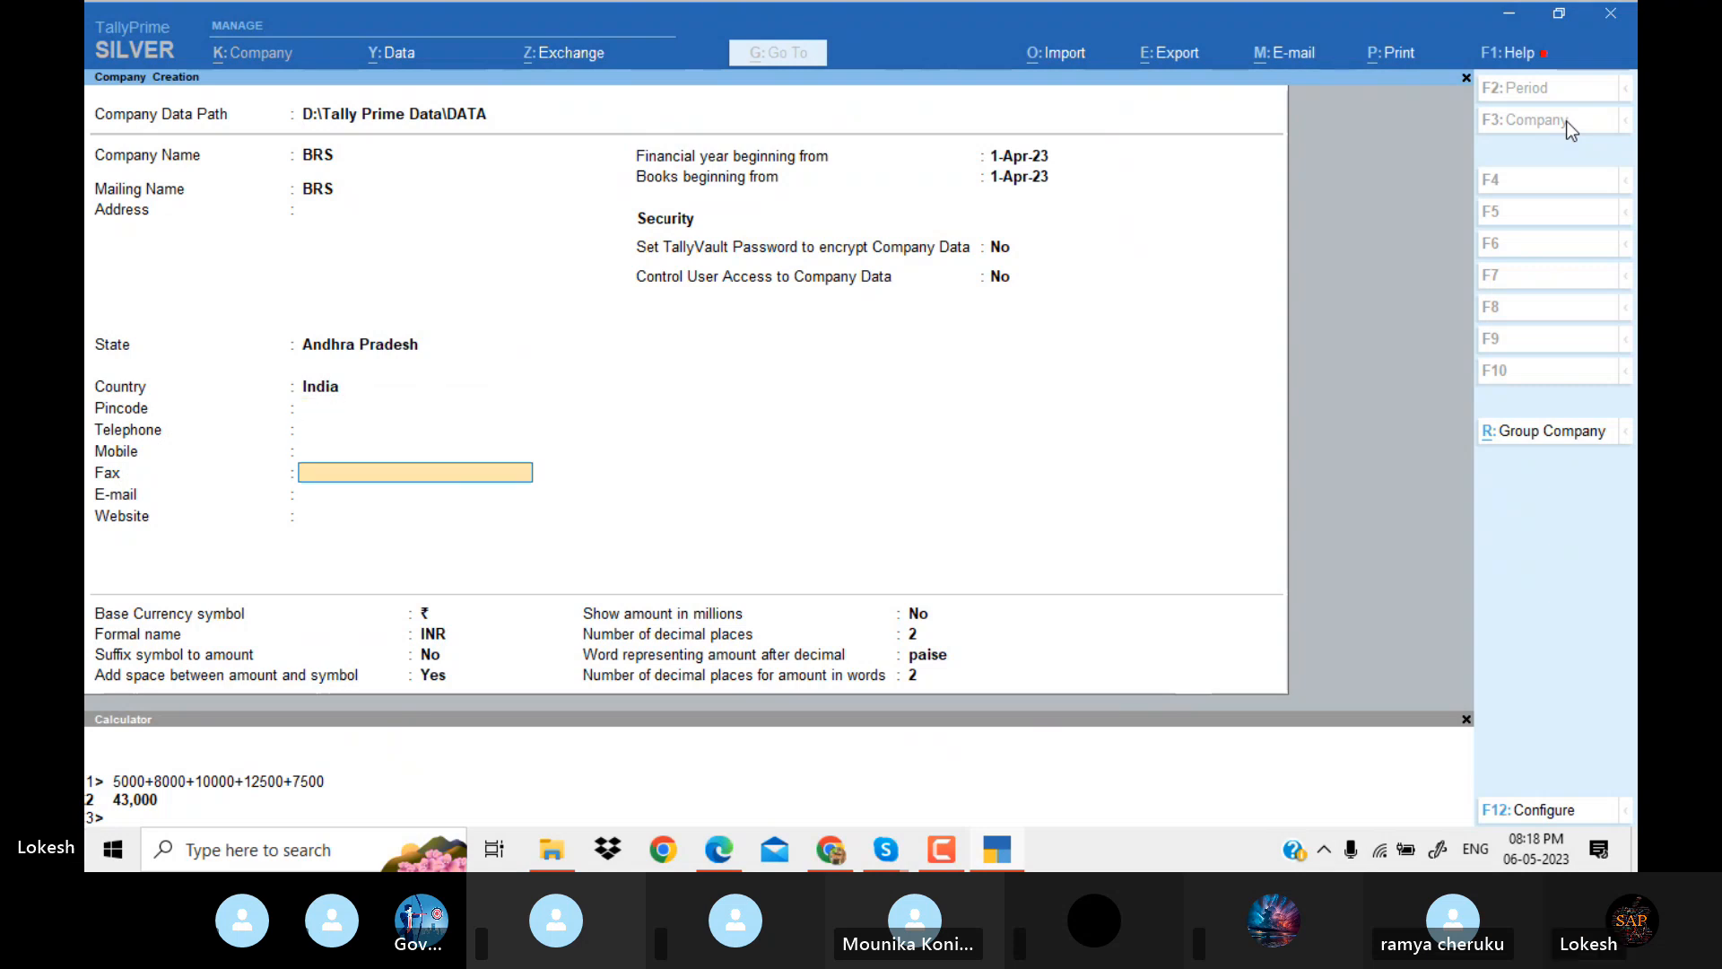
key(Return)
key(Return)
key(Return)
key(Return)
key(Return)
key(Return)
key(Return)
key(Return)
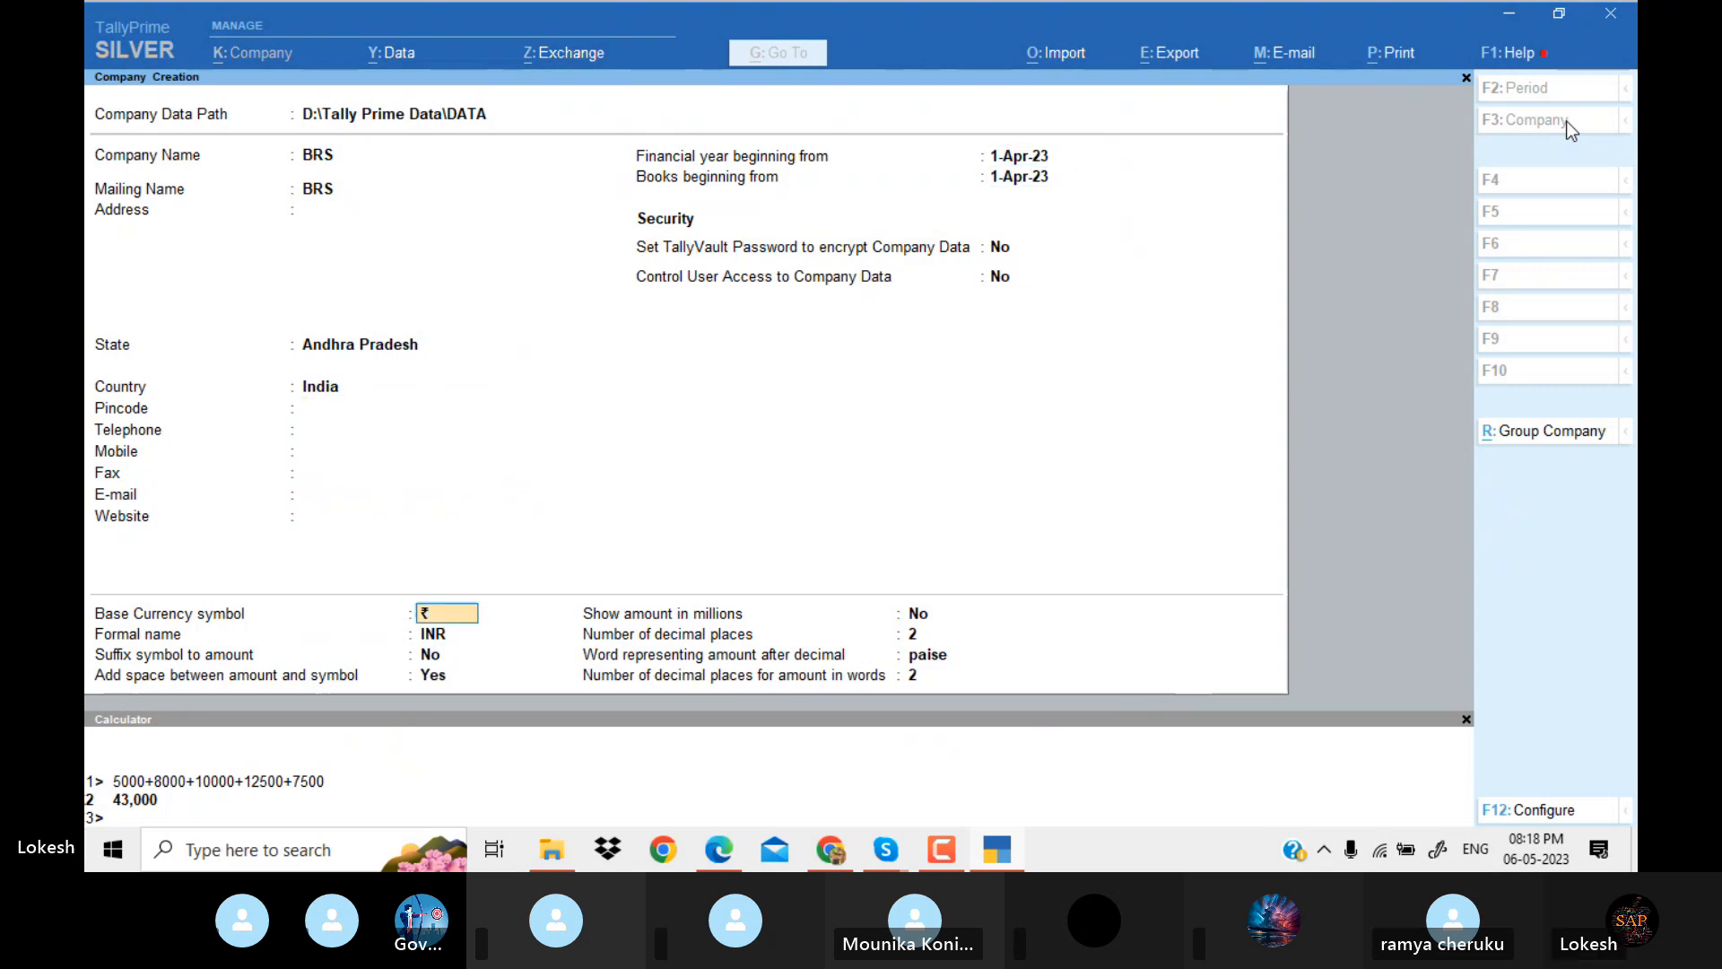
key(Return)
key(Return)
key(Return)
key(Return)
key(Return)
key(Return)
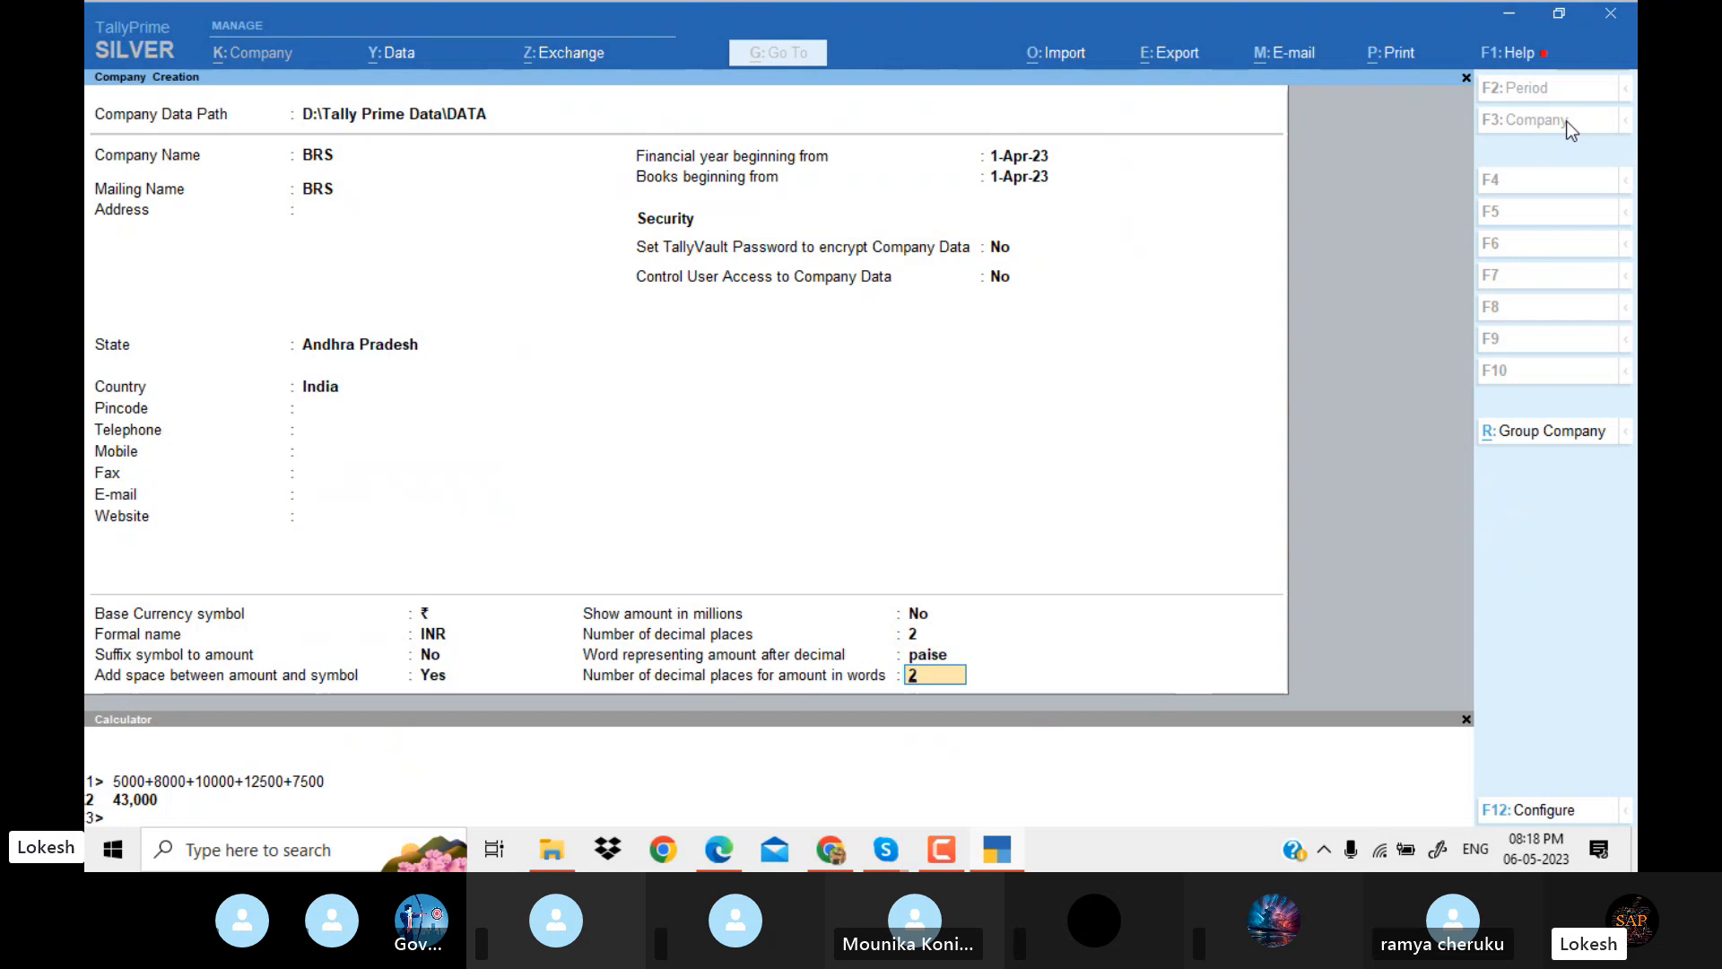
key(Return)
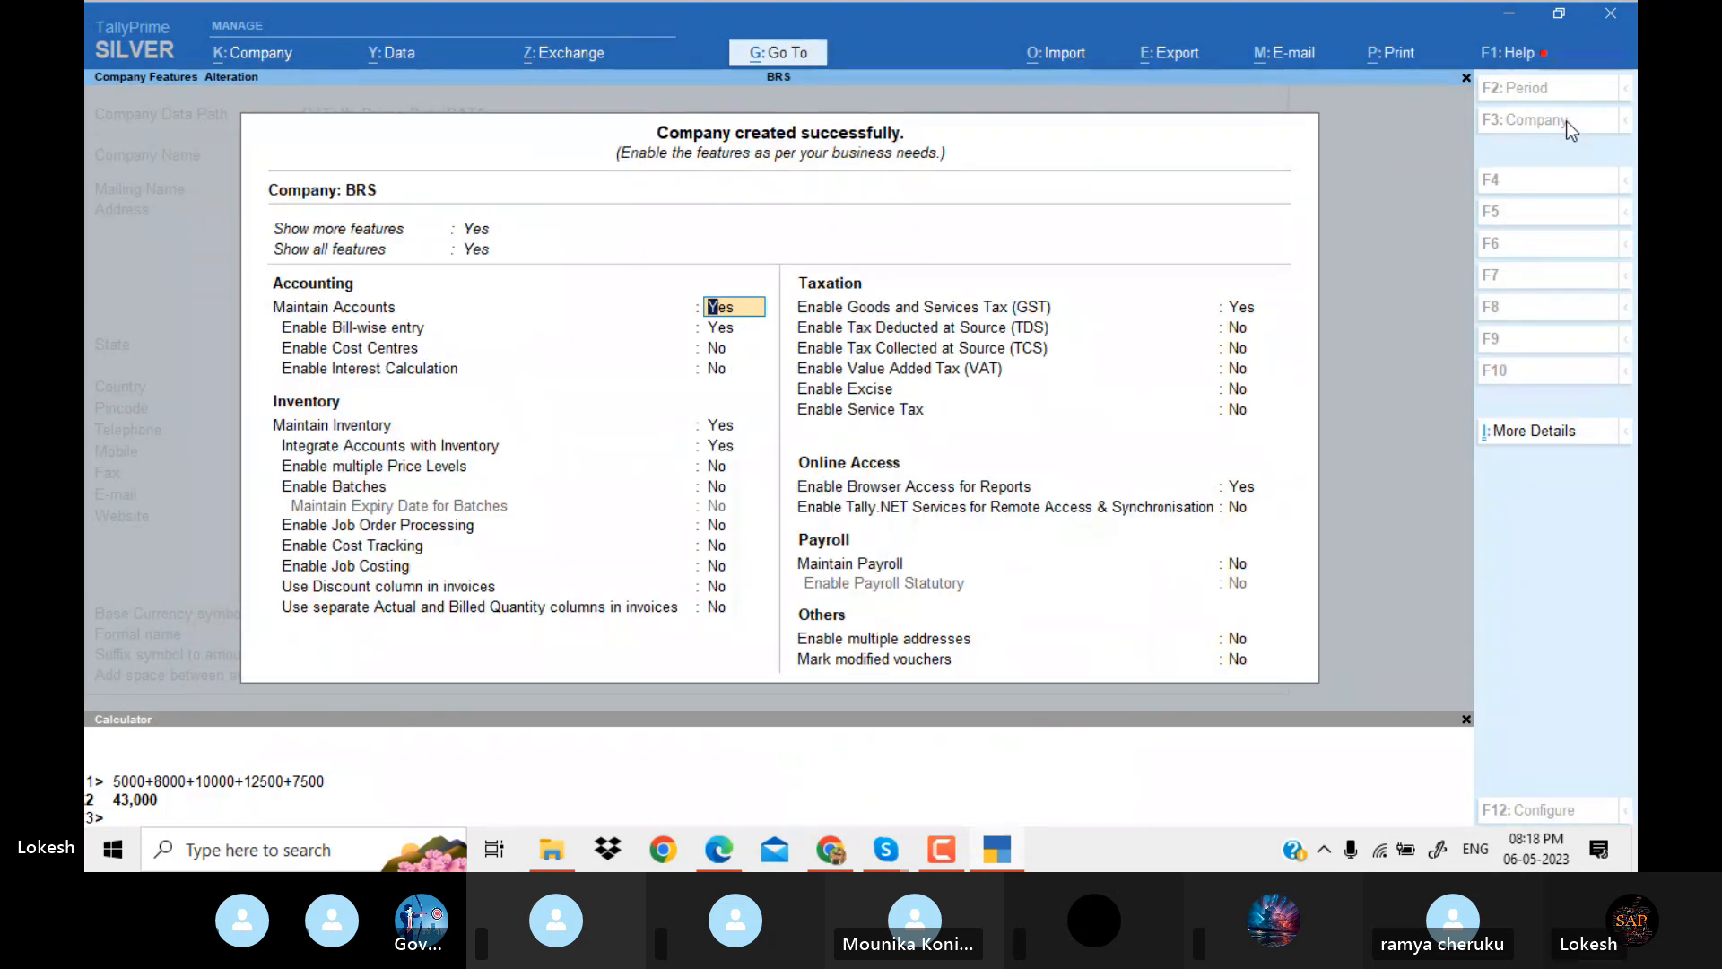
Disable bill-wise entry and inventory maintenance in the features of company BRS.
key(Return)
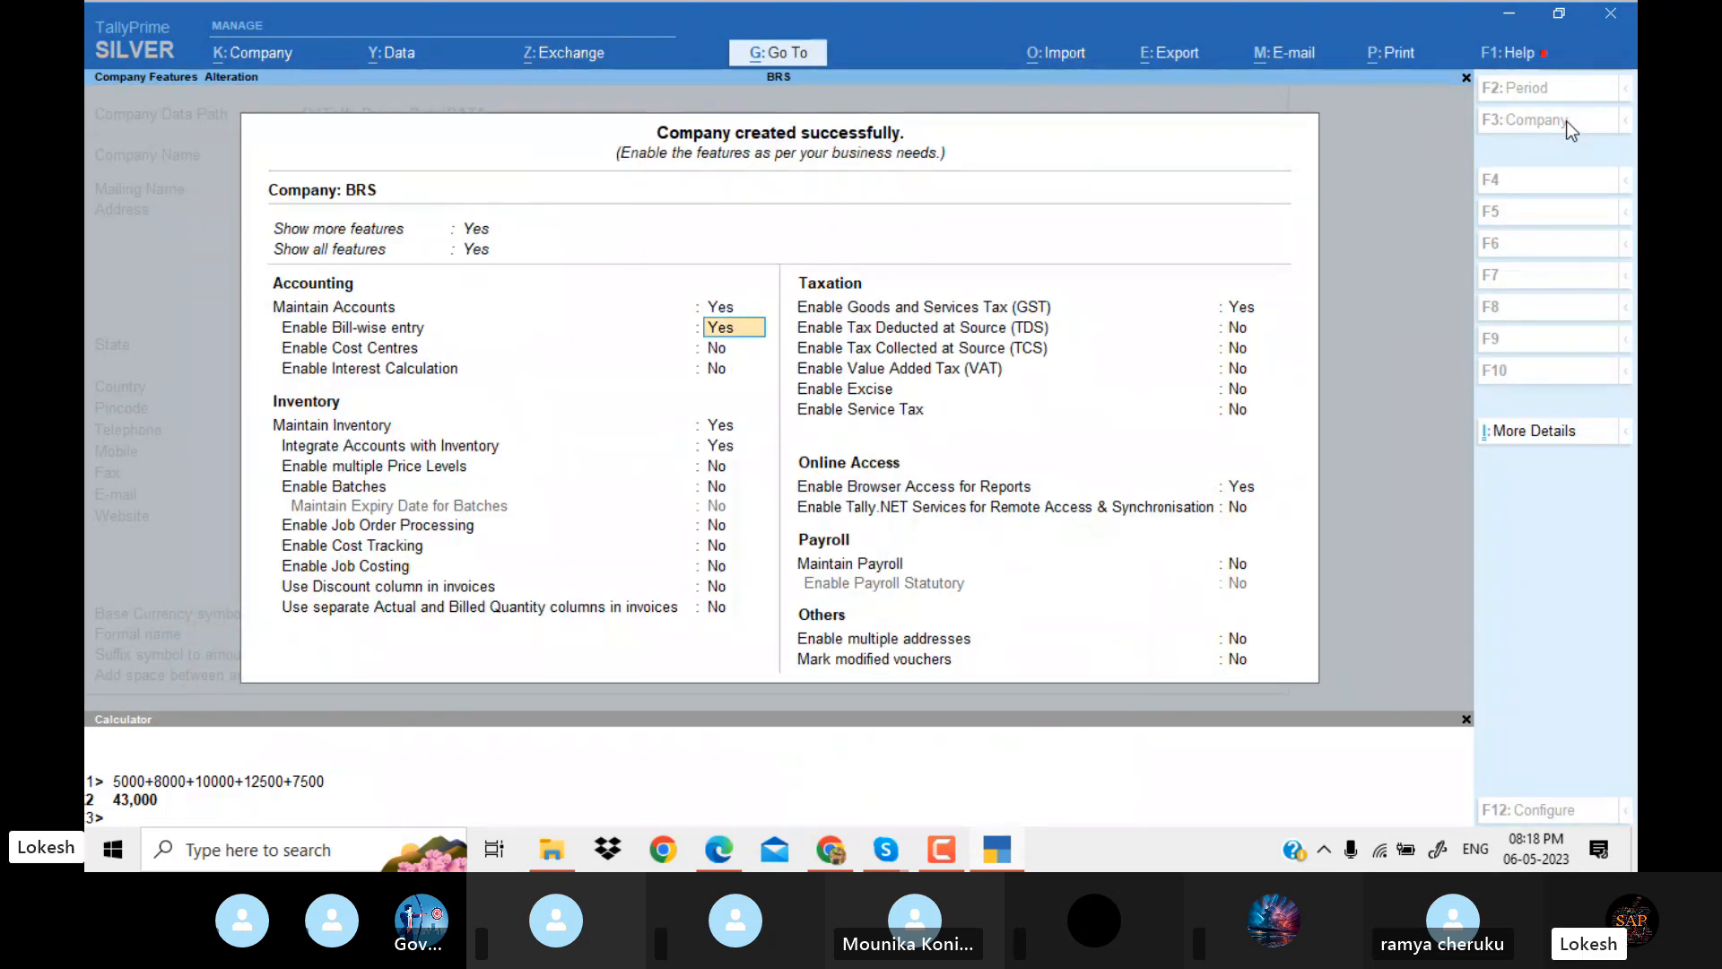
text(n)
key(Return)
key(Return)
key(Return)
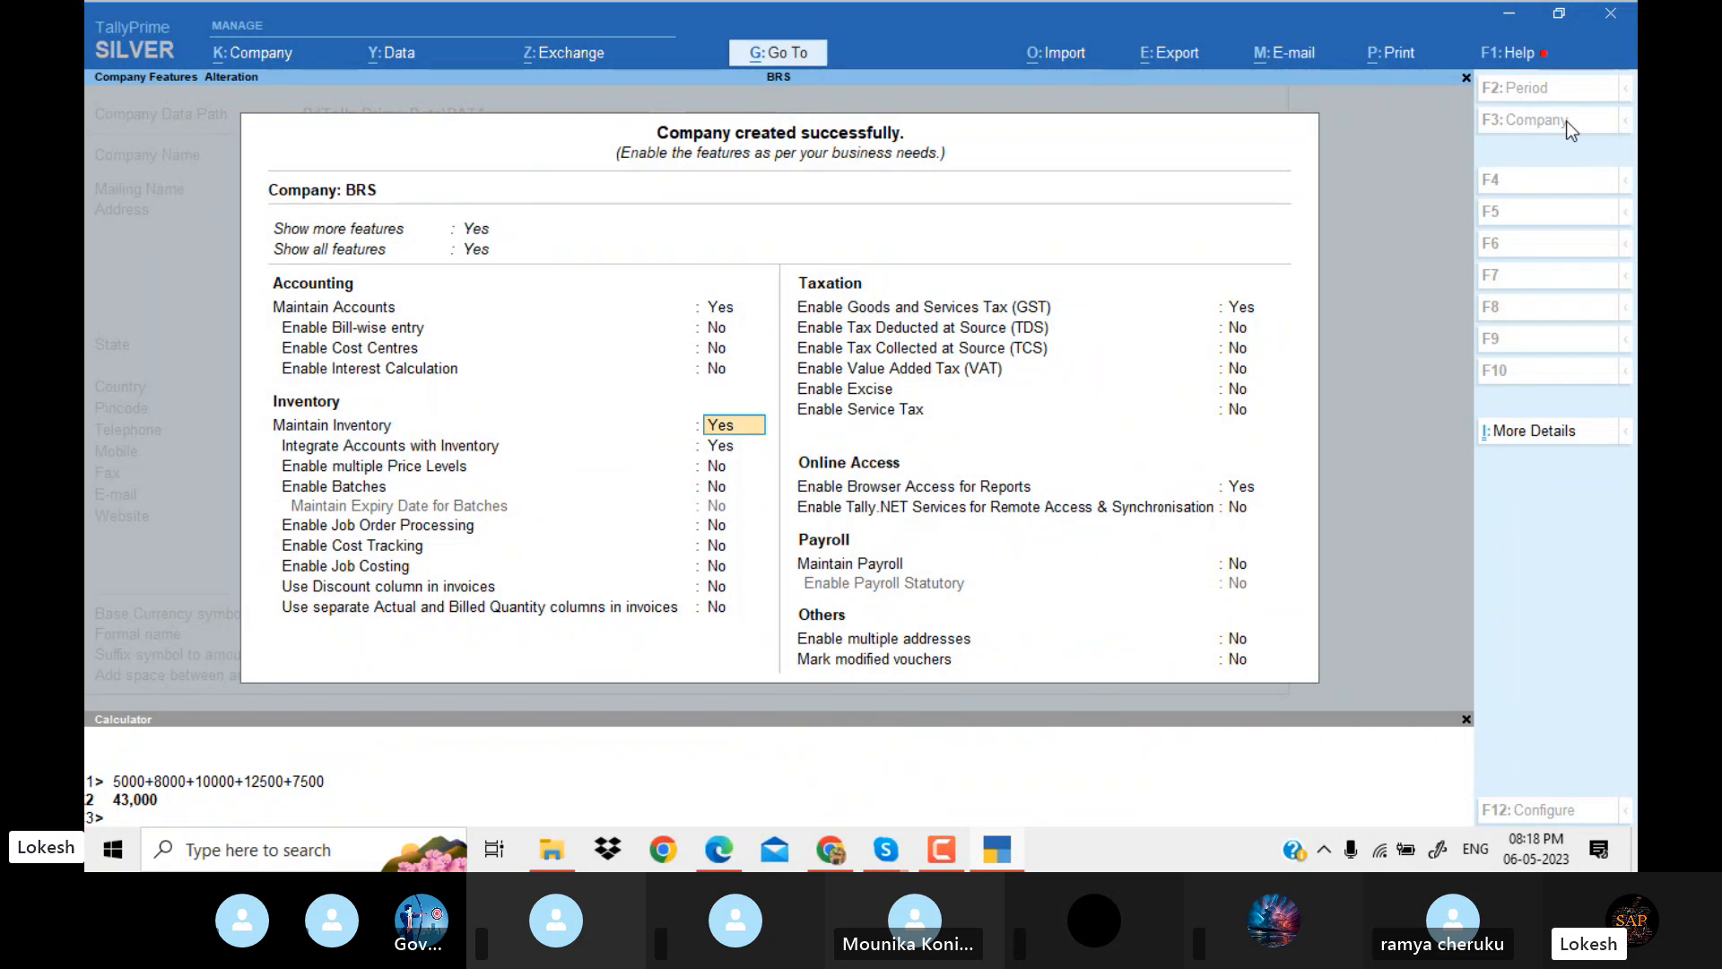
text(n)
key(Return)
Disable Goods and Services Tax (GST) and browser access for reports, and save the company features.
text(N)
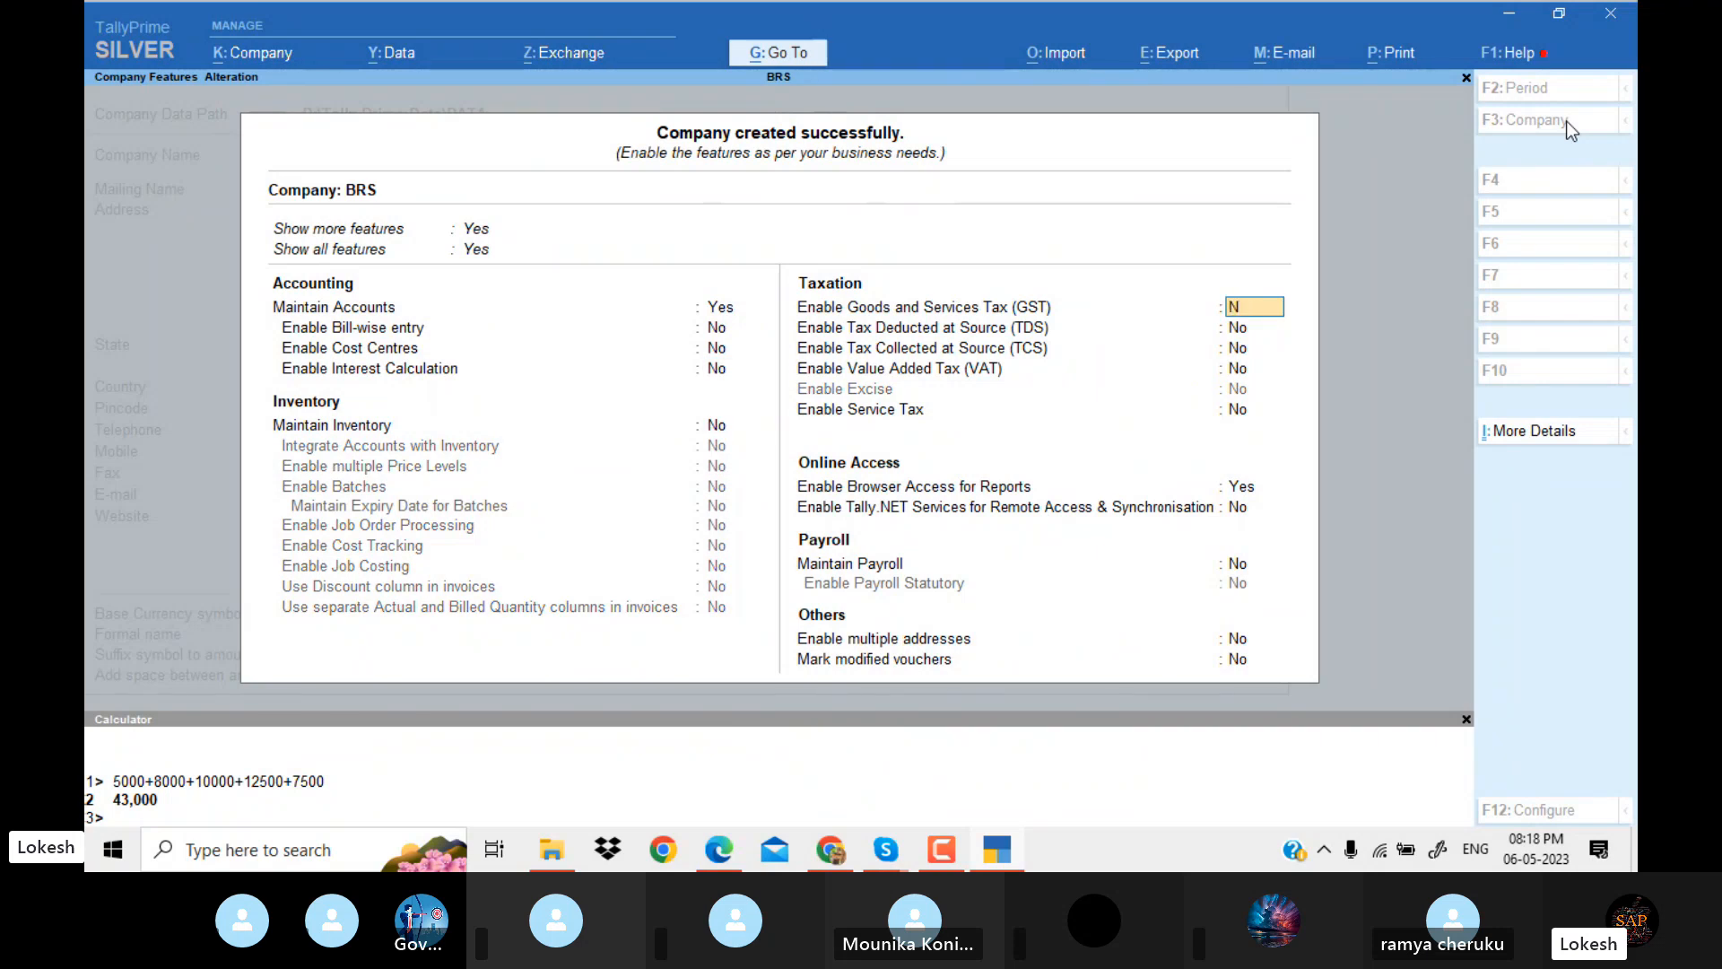
key(Return)
key(Return)
key(Return)
key(Return)
key(Return)
text(n)
key(Return)
key(Return)
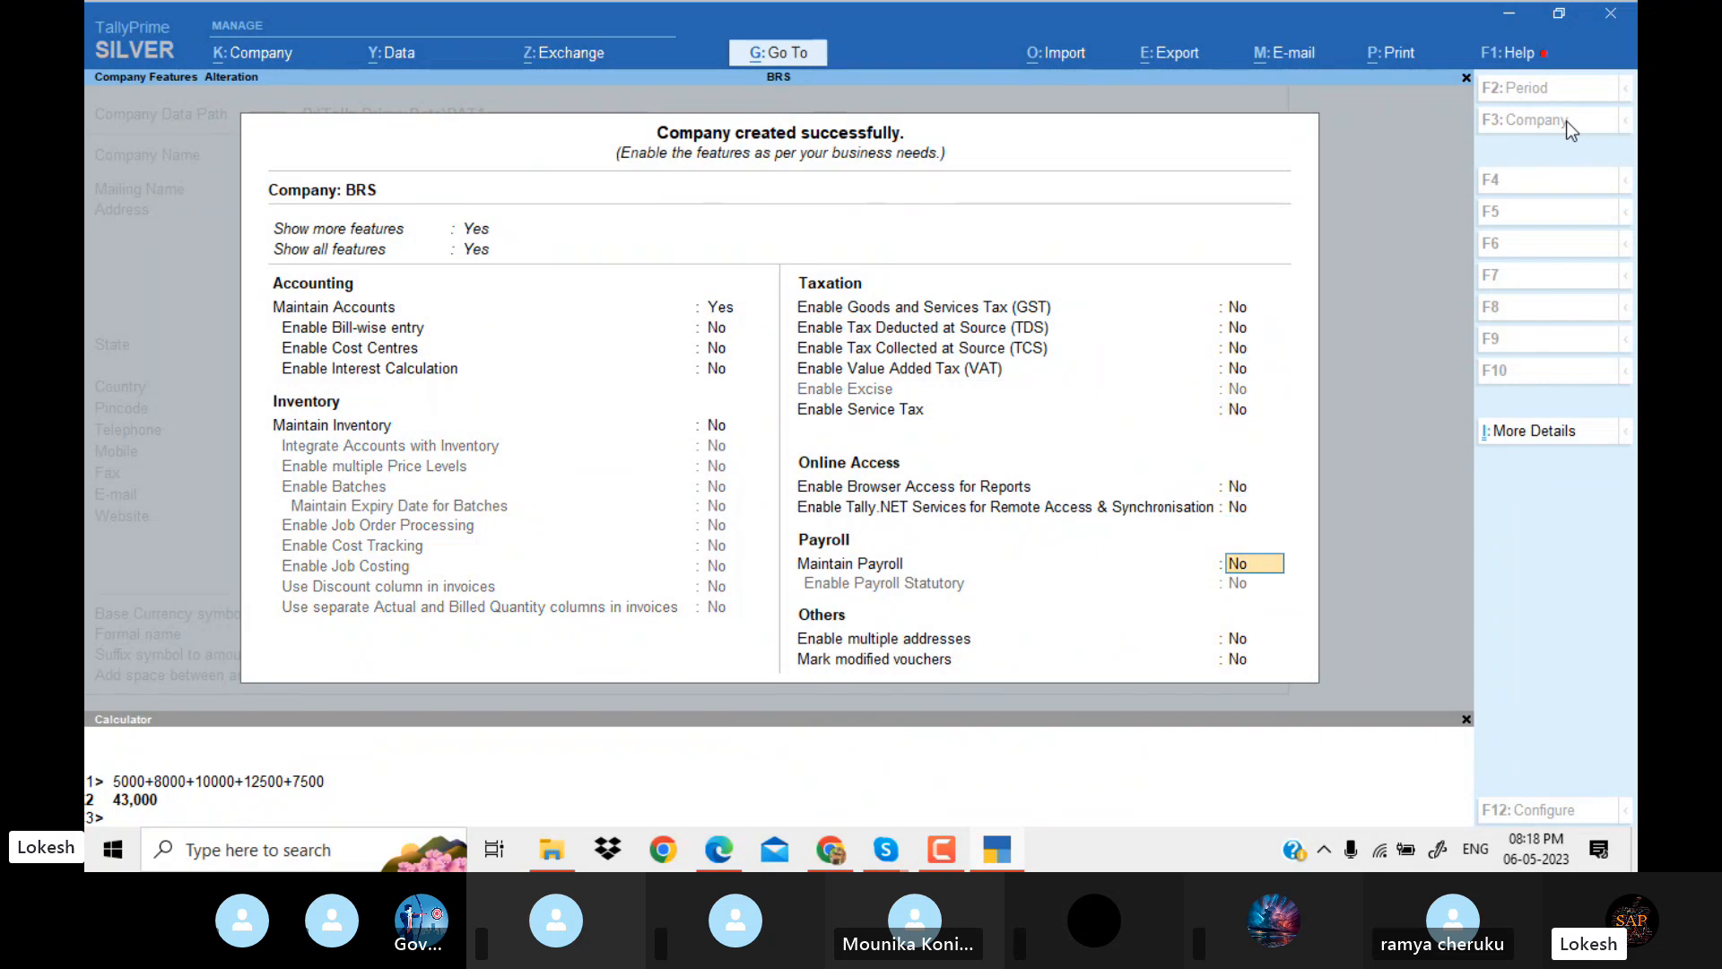
key(Return)
key(Return)
key(Return)
key(Return)
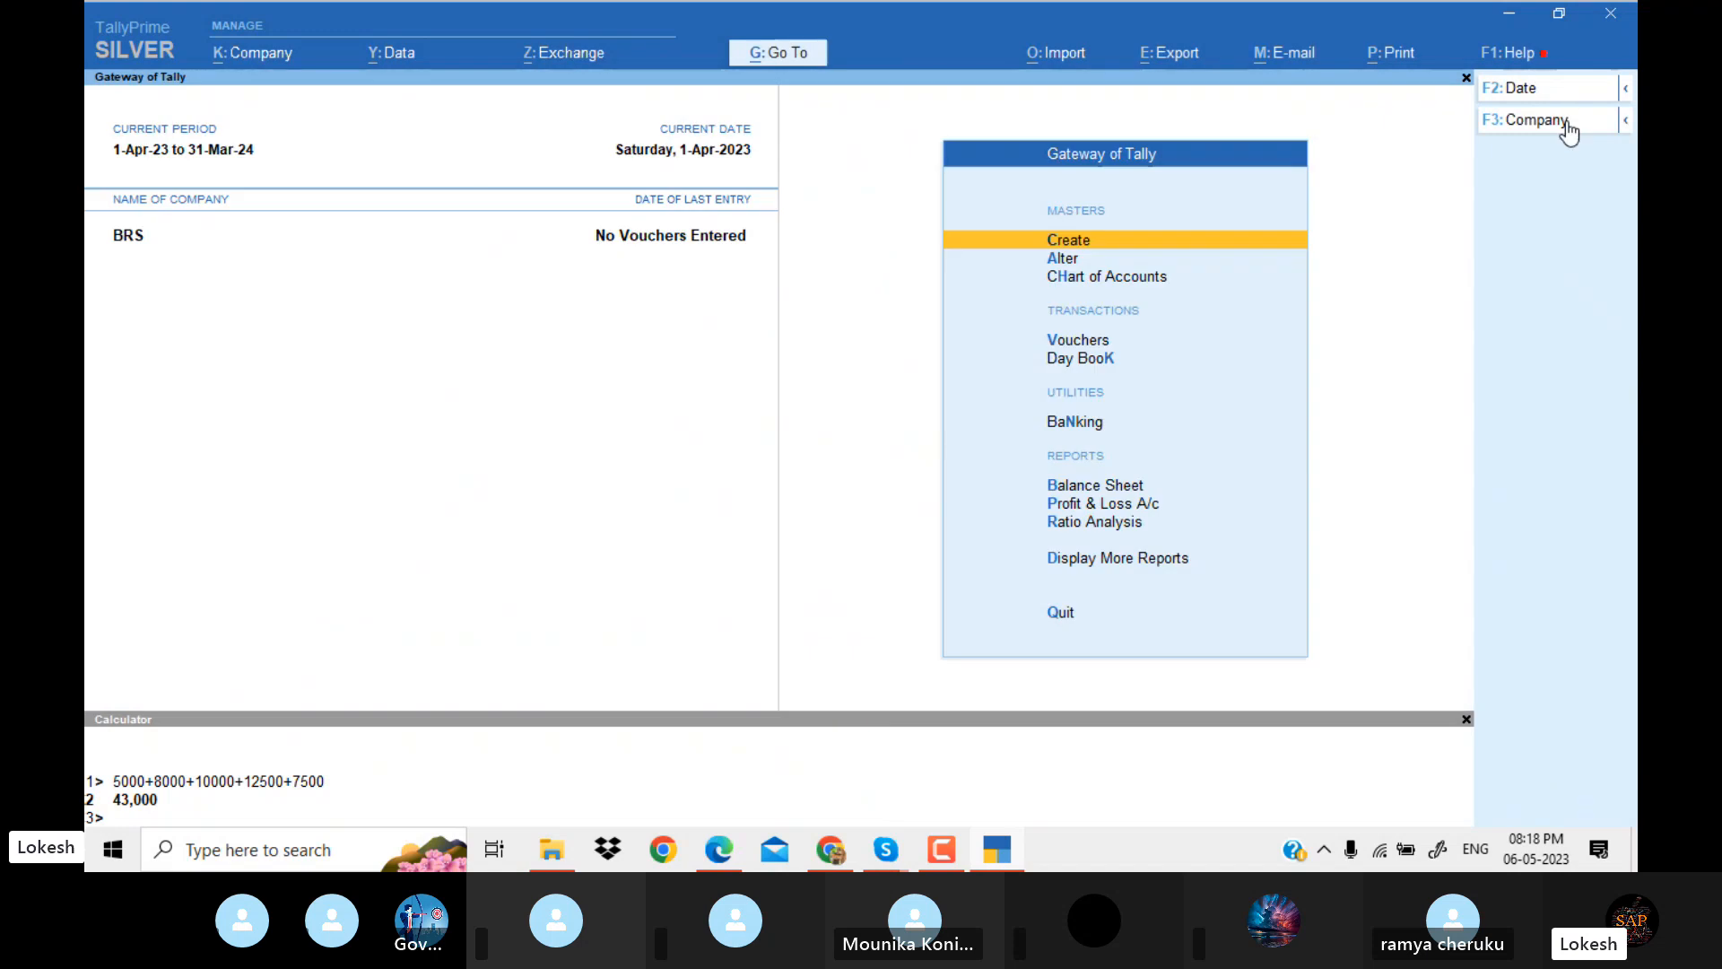
Open voucher creation for BRS and change the voucher type to Receipt.
key(Down)
key(Down)
key(Down)
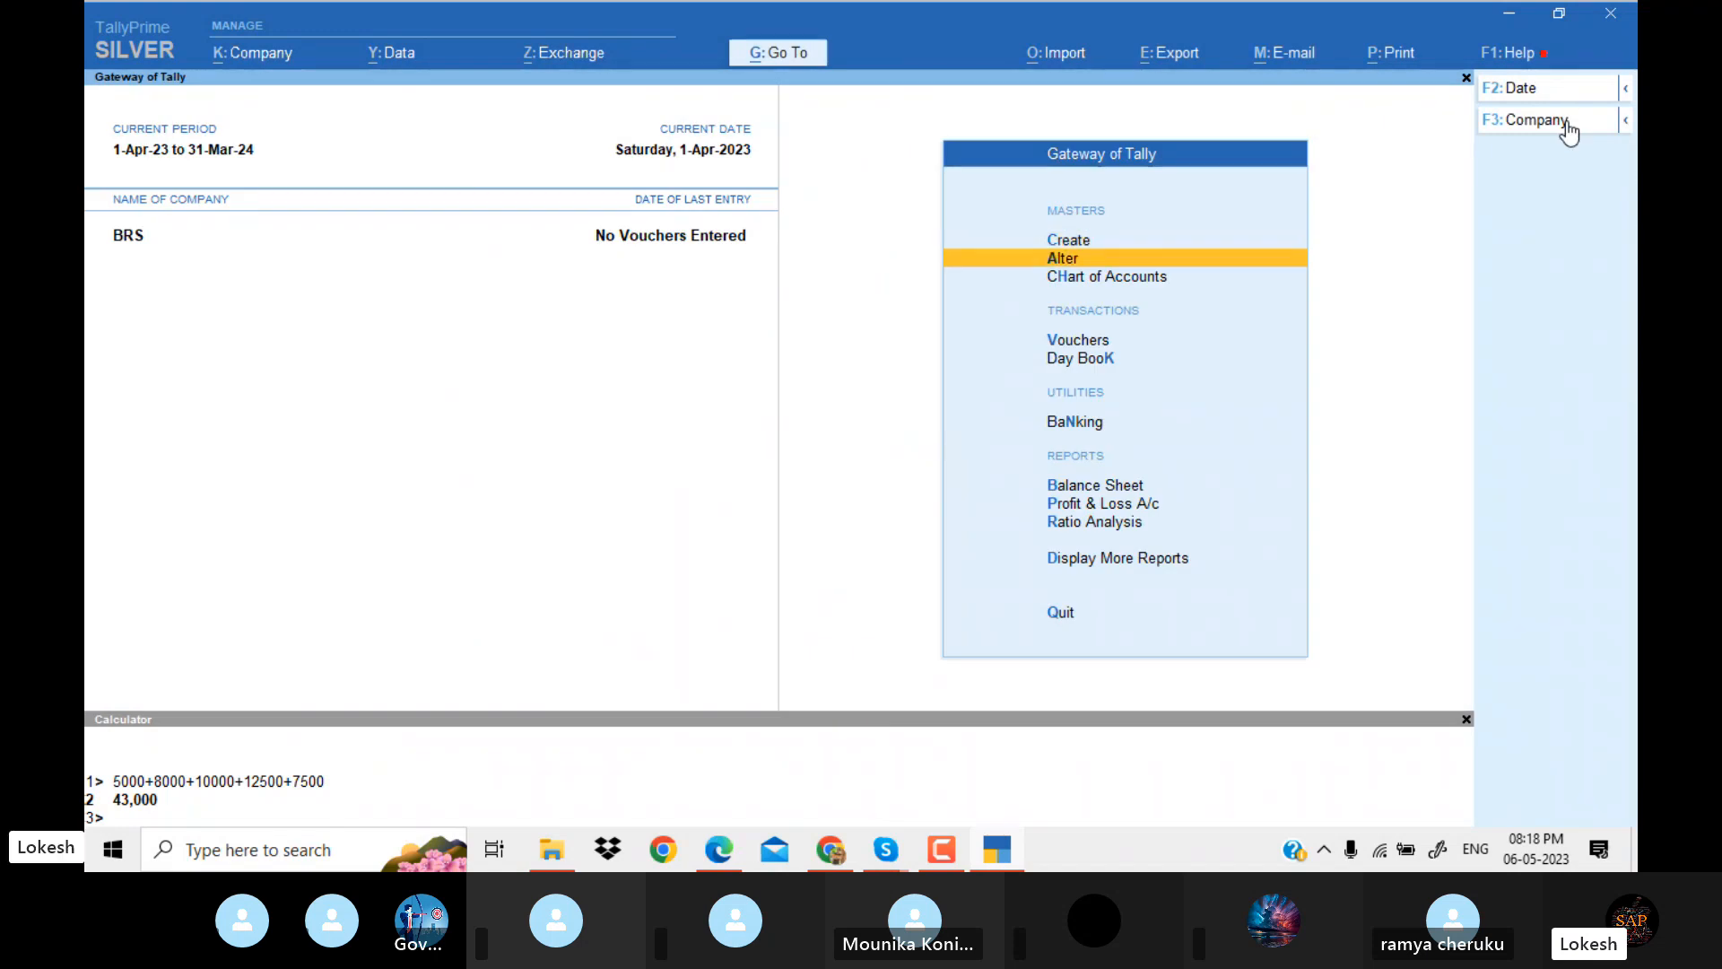
key(Return)
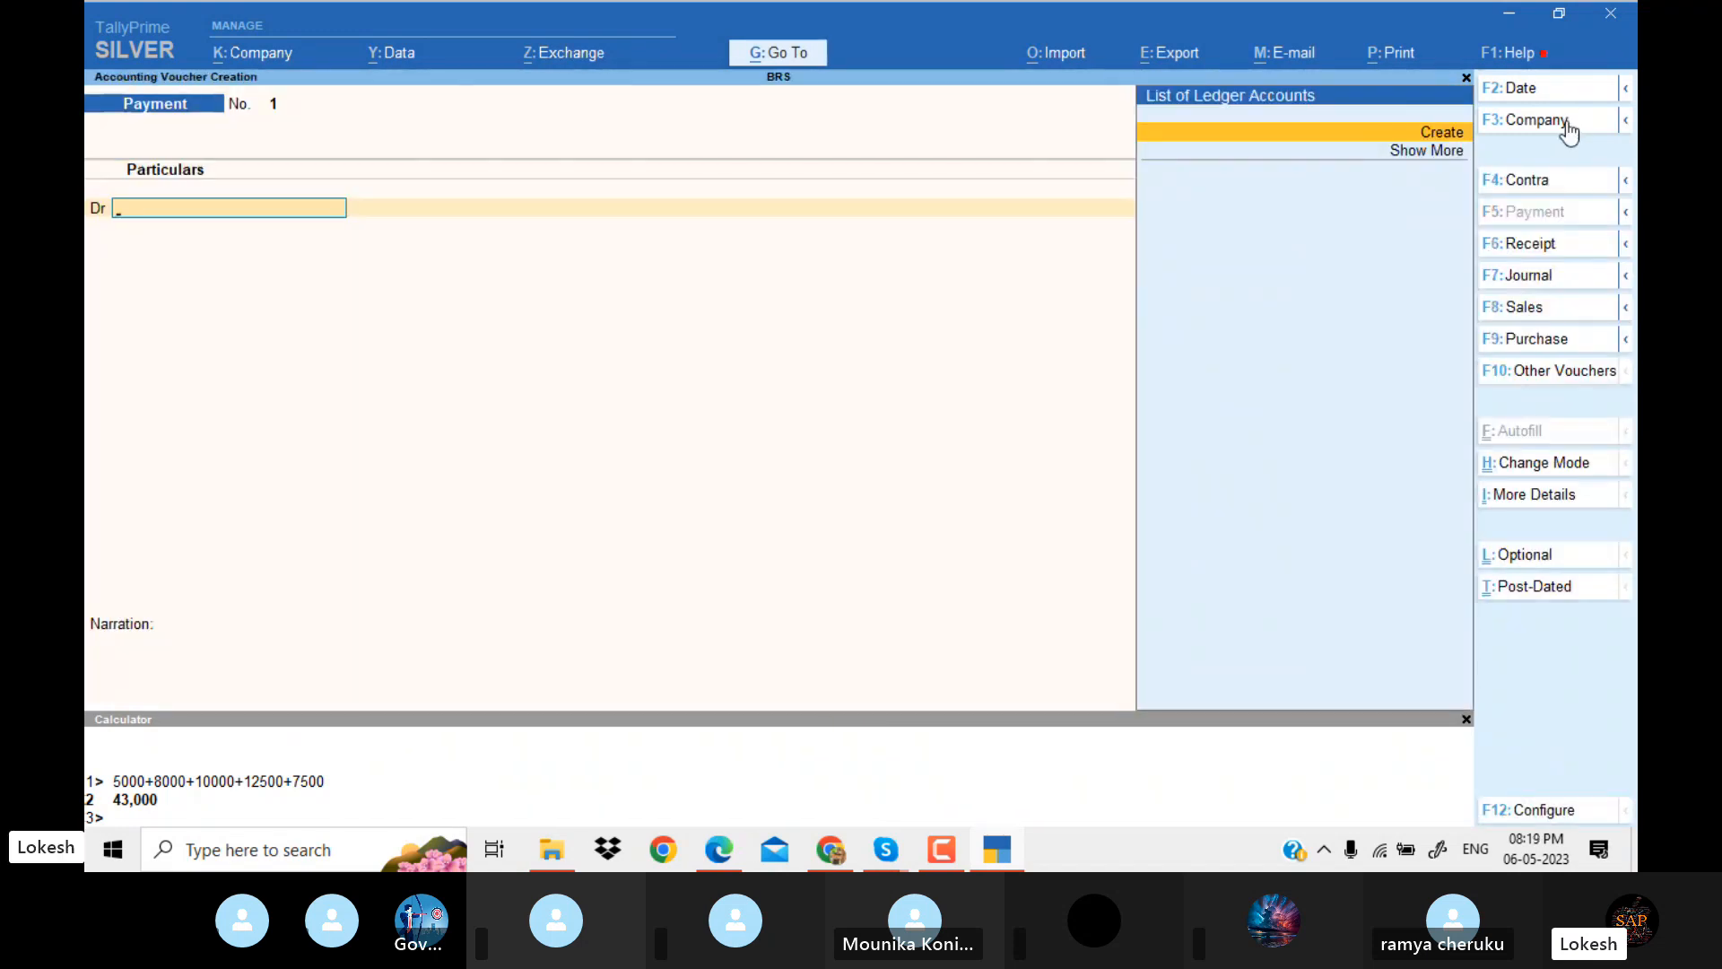
click(1539, 247)
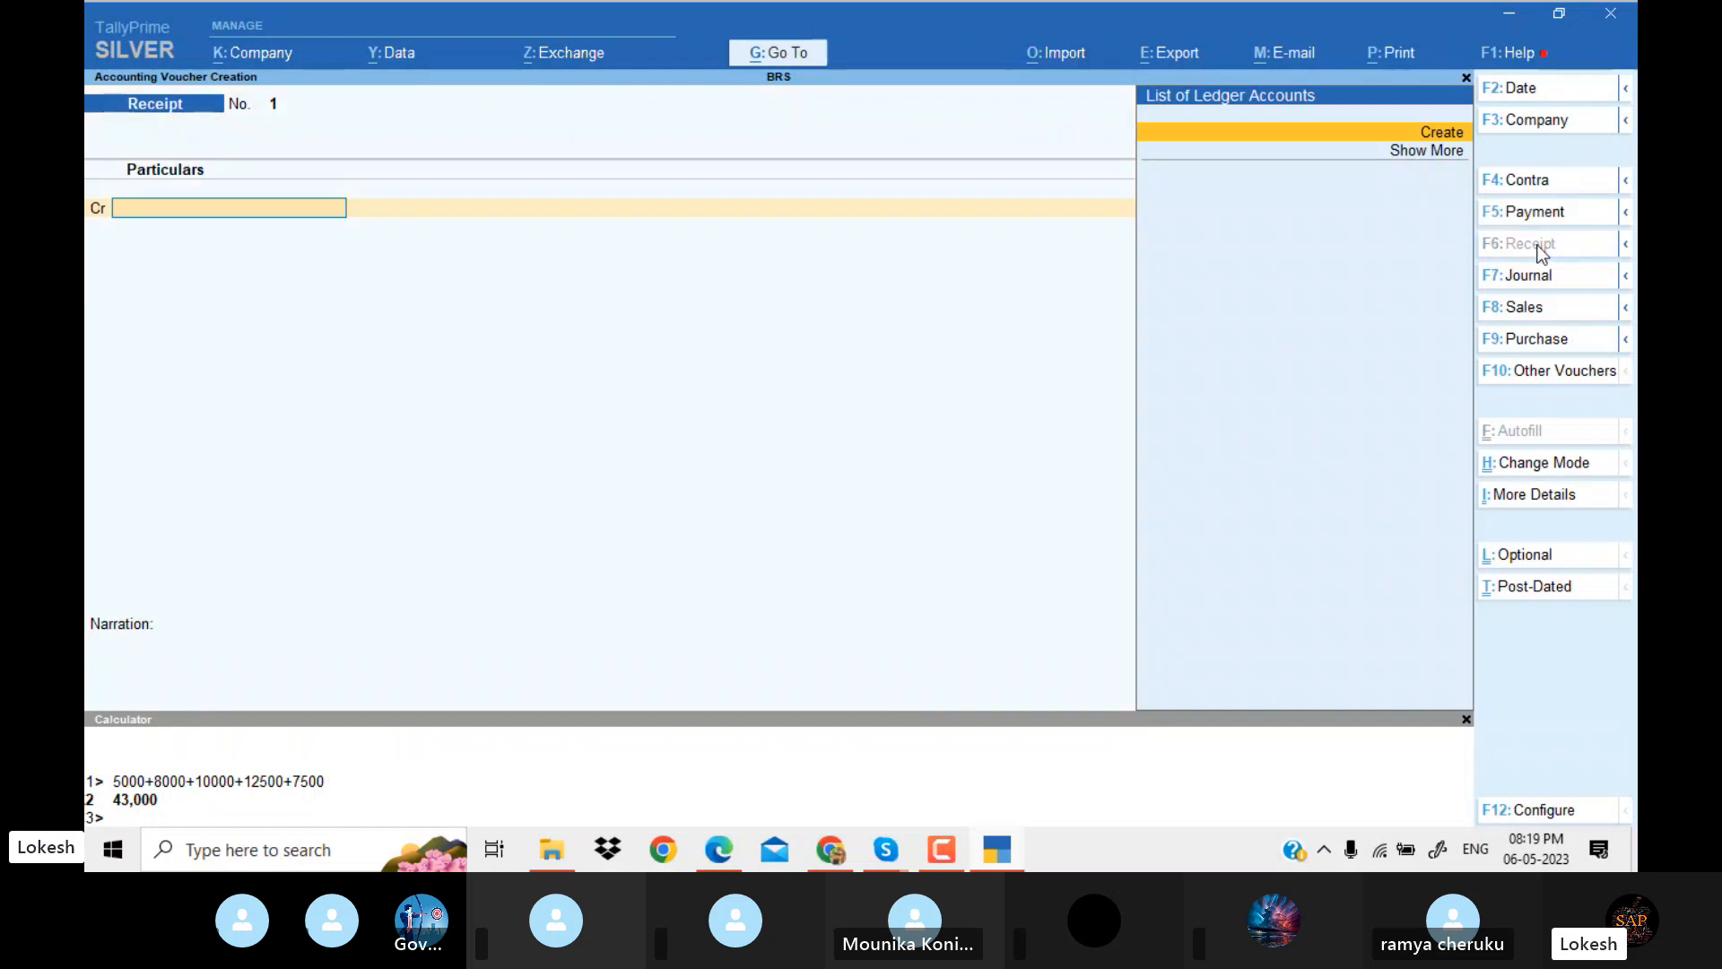
Consult Bank Reconciliation Problem 11 in the PDF open in Edge and return to TallyPrime.
key(alt+Tab)
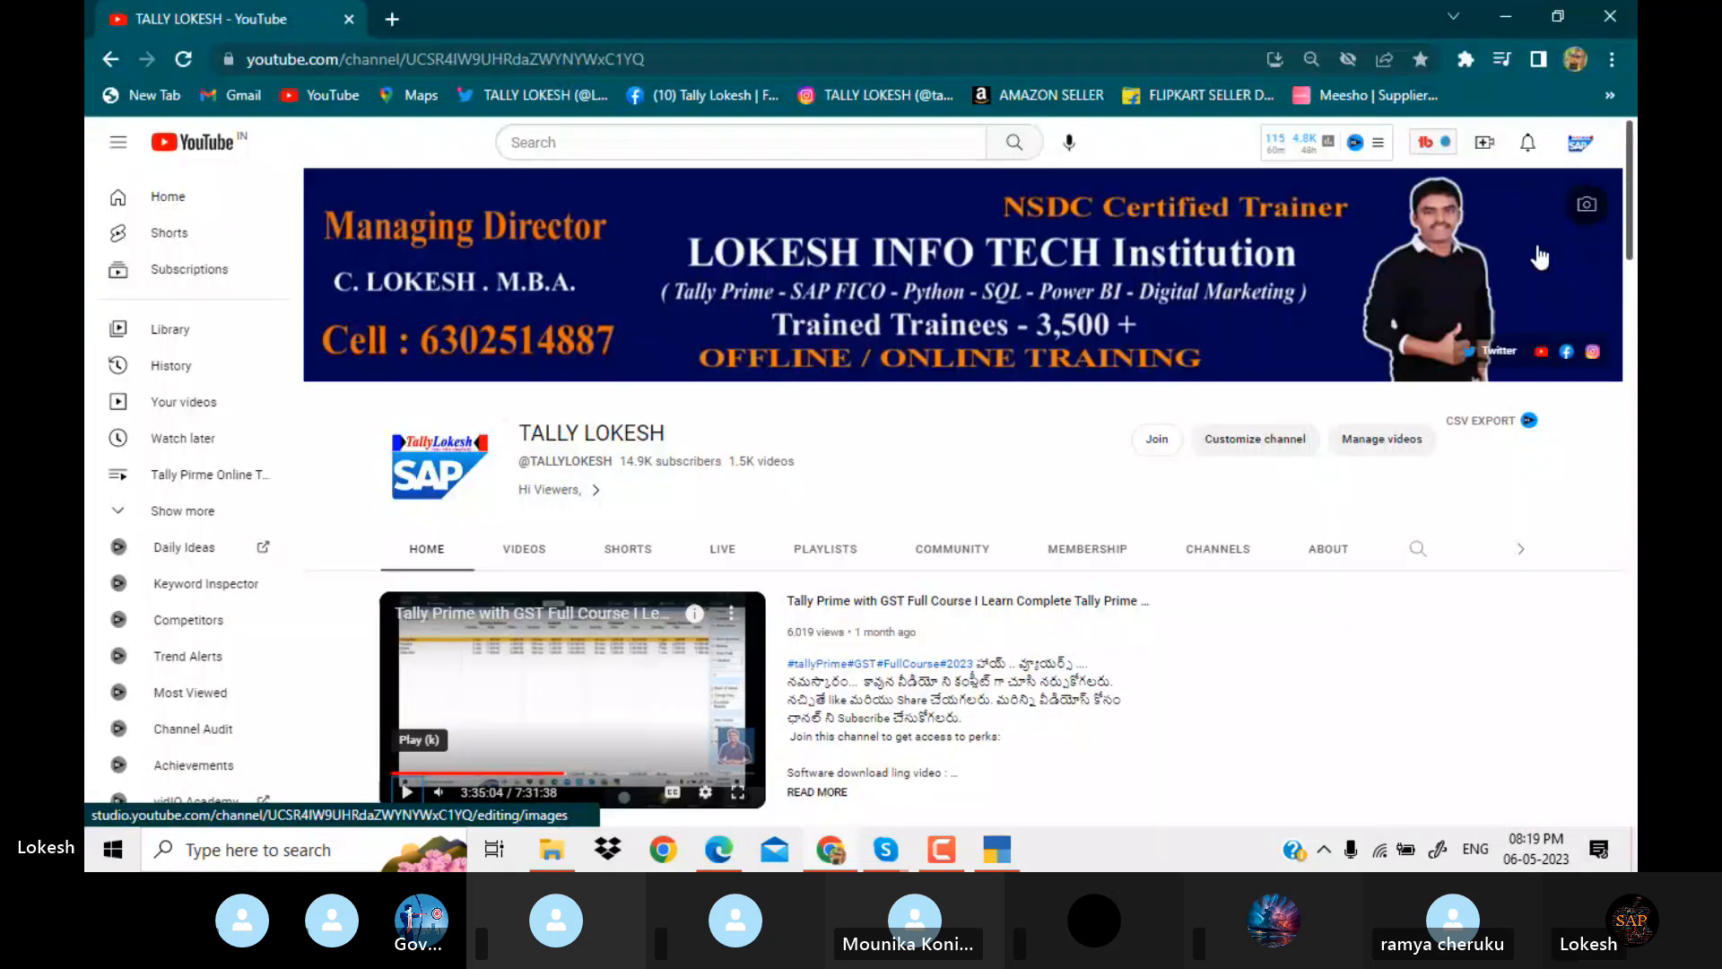
key(alt+Tab)
key(alt+Tab)
key(alt+Tab)
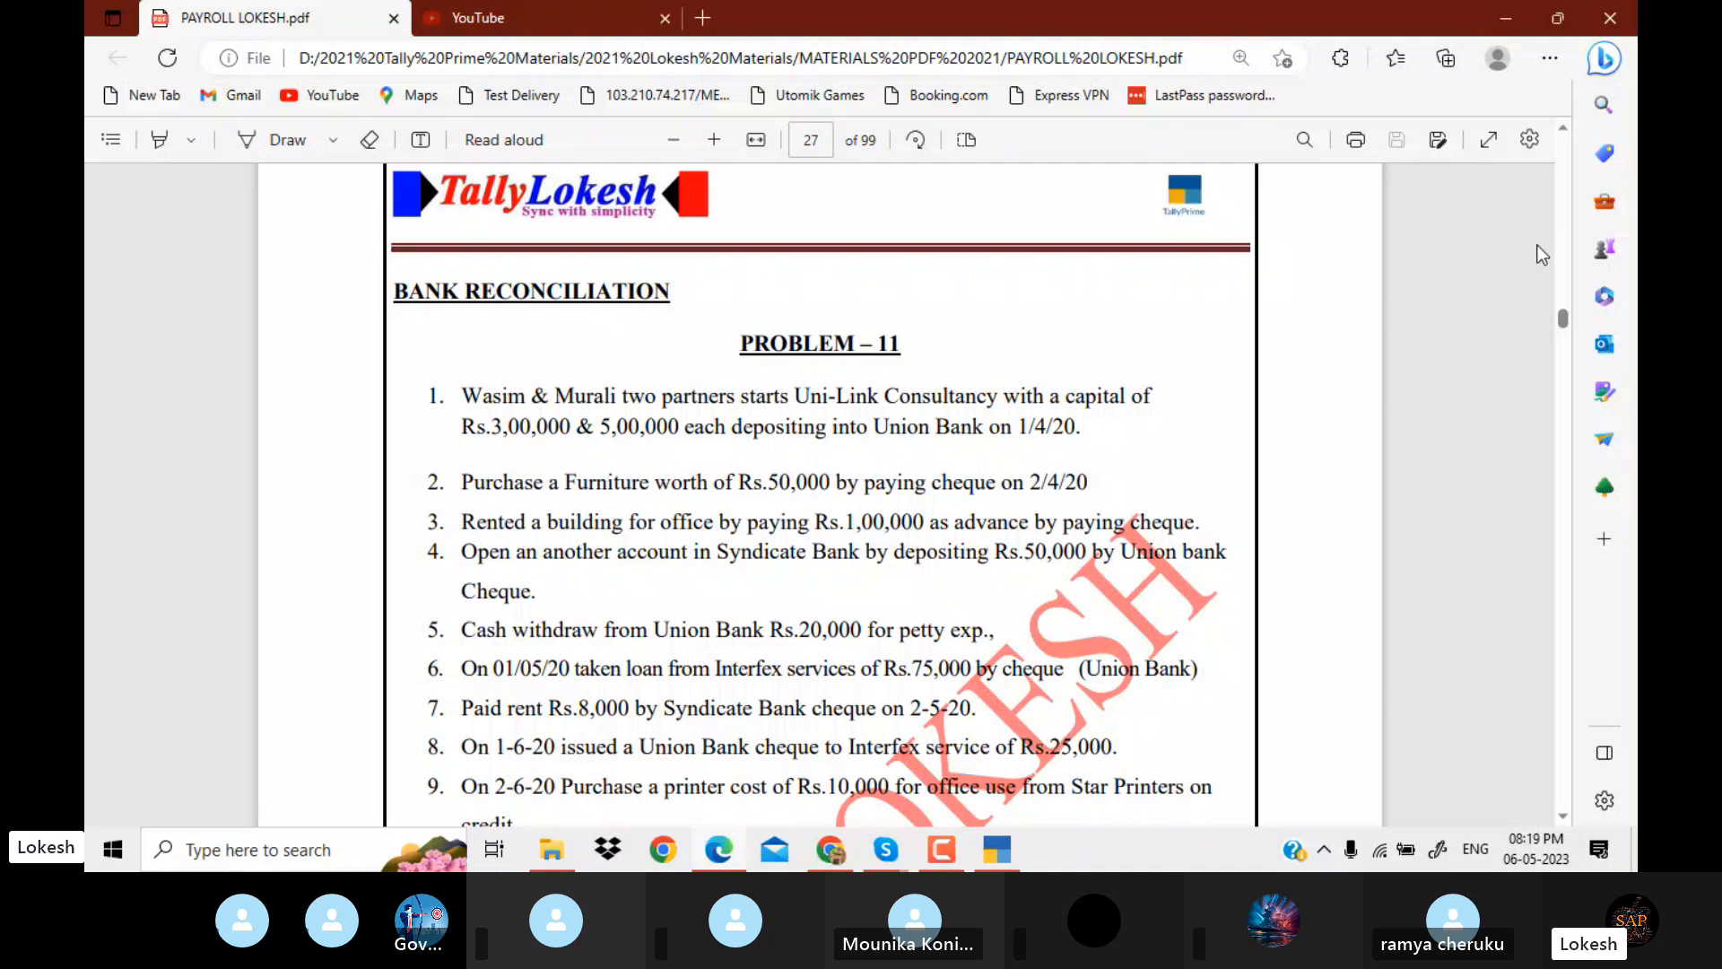
key(alt+Tab)
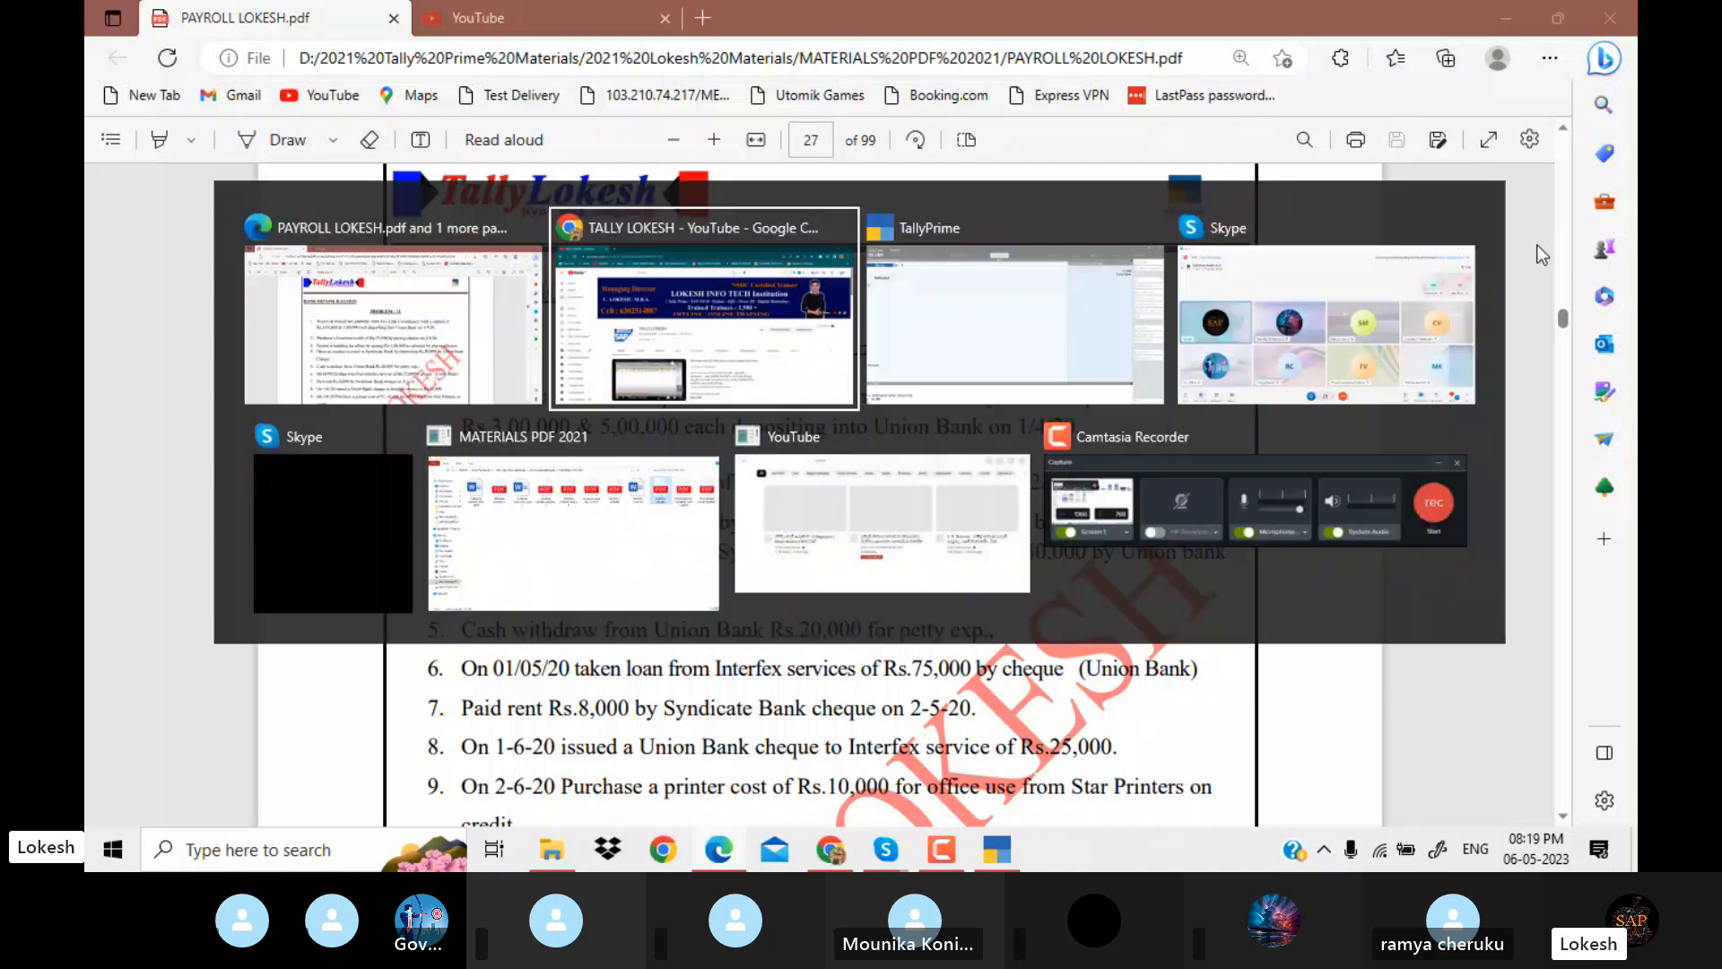
key(alt+Tab)
key(alt+Tab)
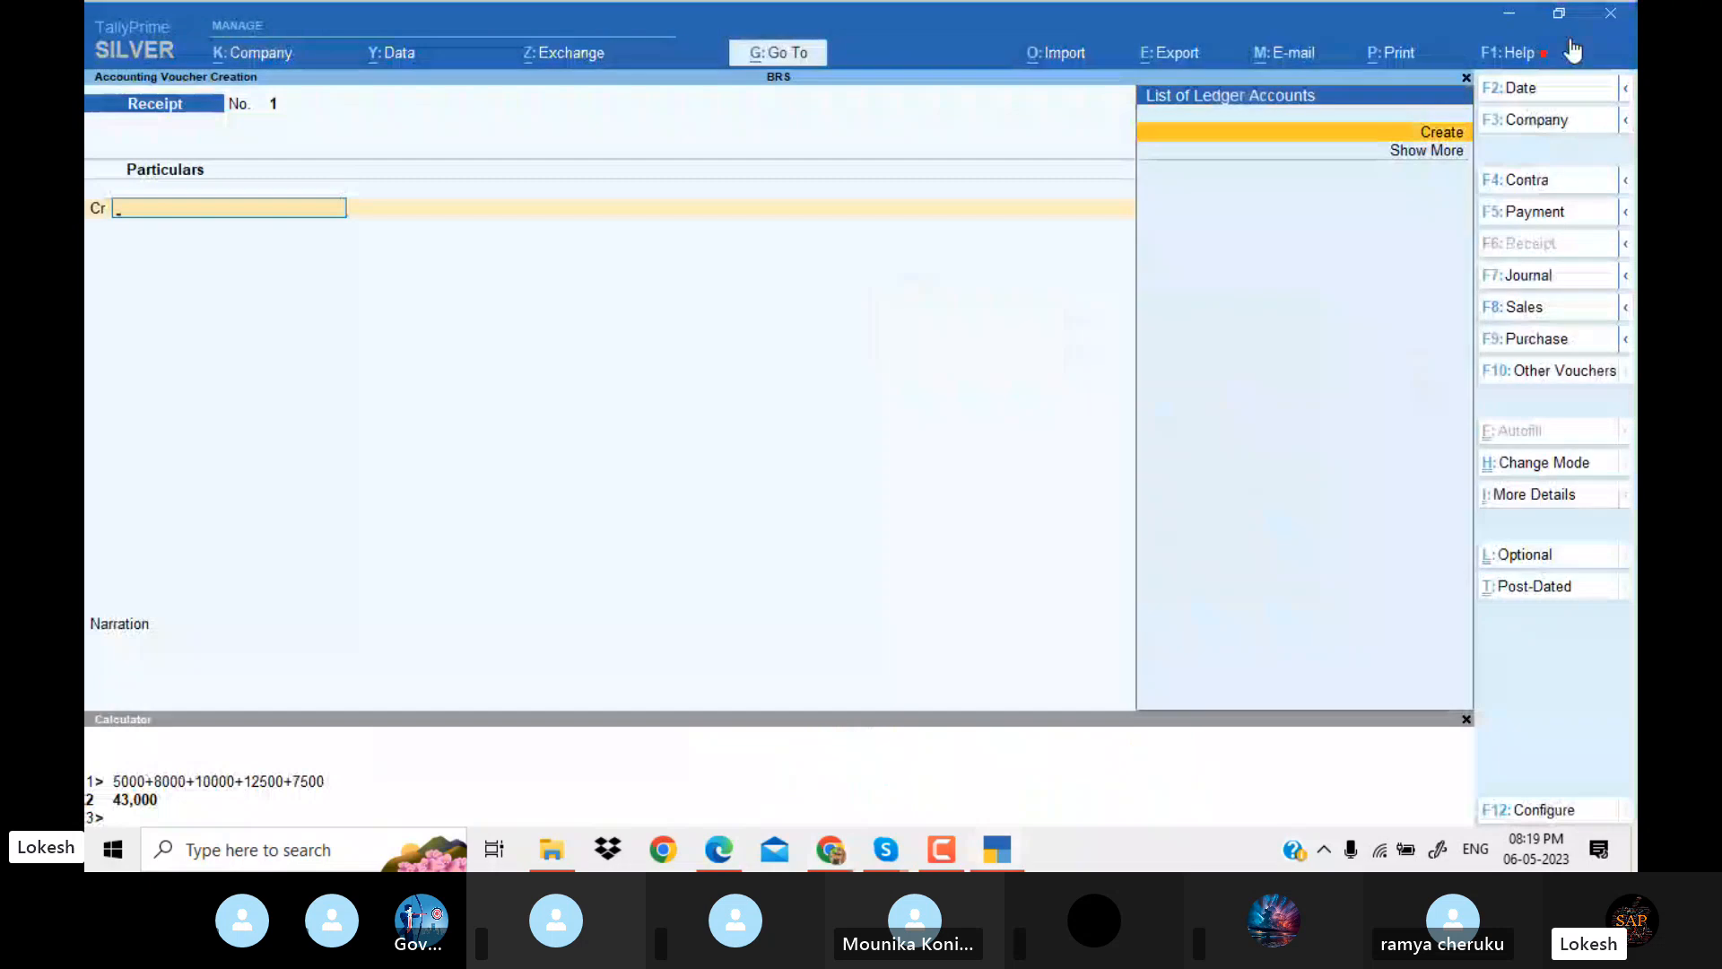
Set the receipt voucher's date to 1-4.
click(1531, 79)
text(1-4)
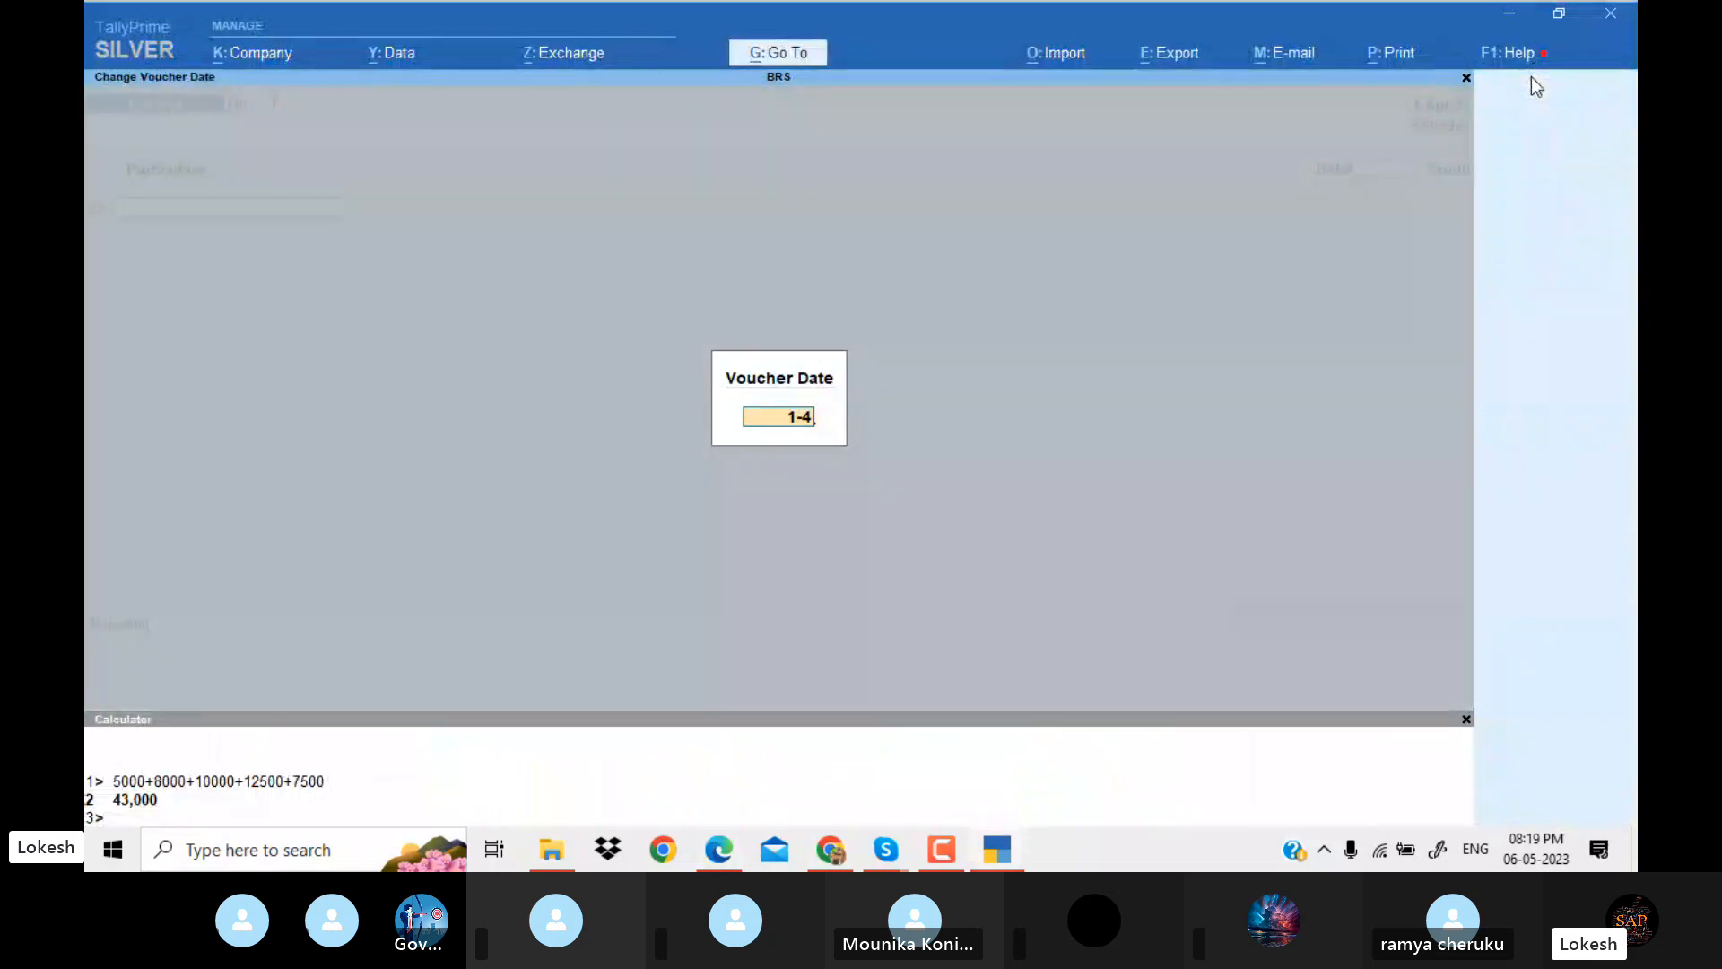
key(Return)
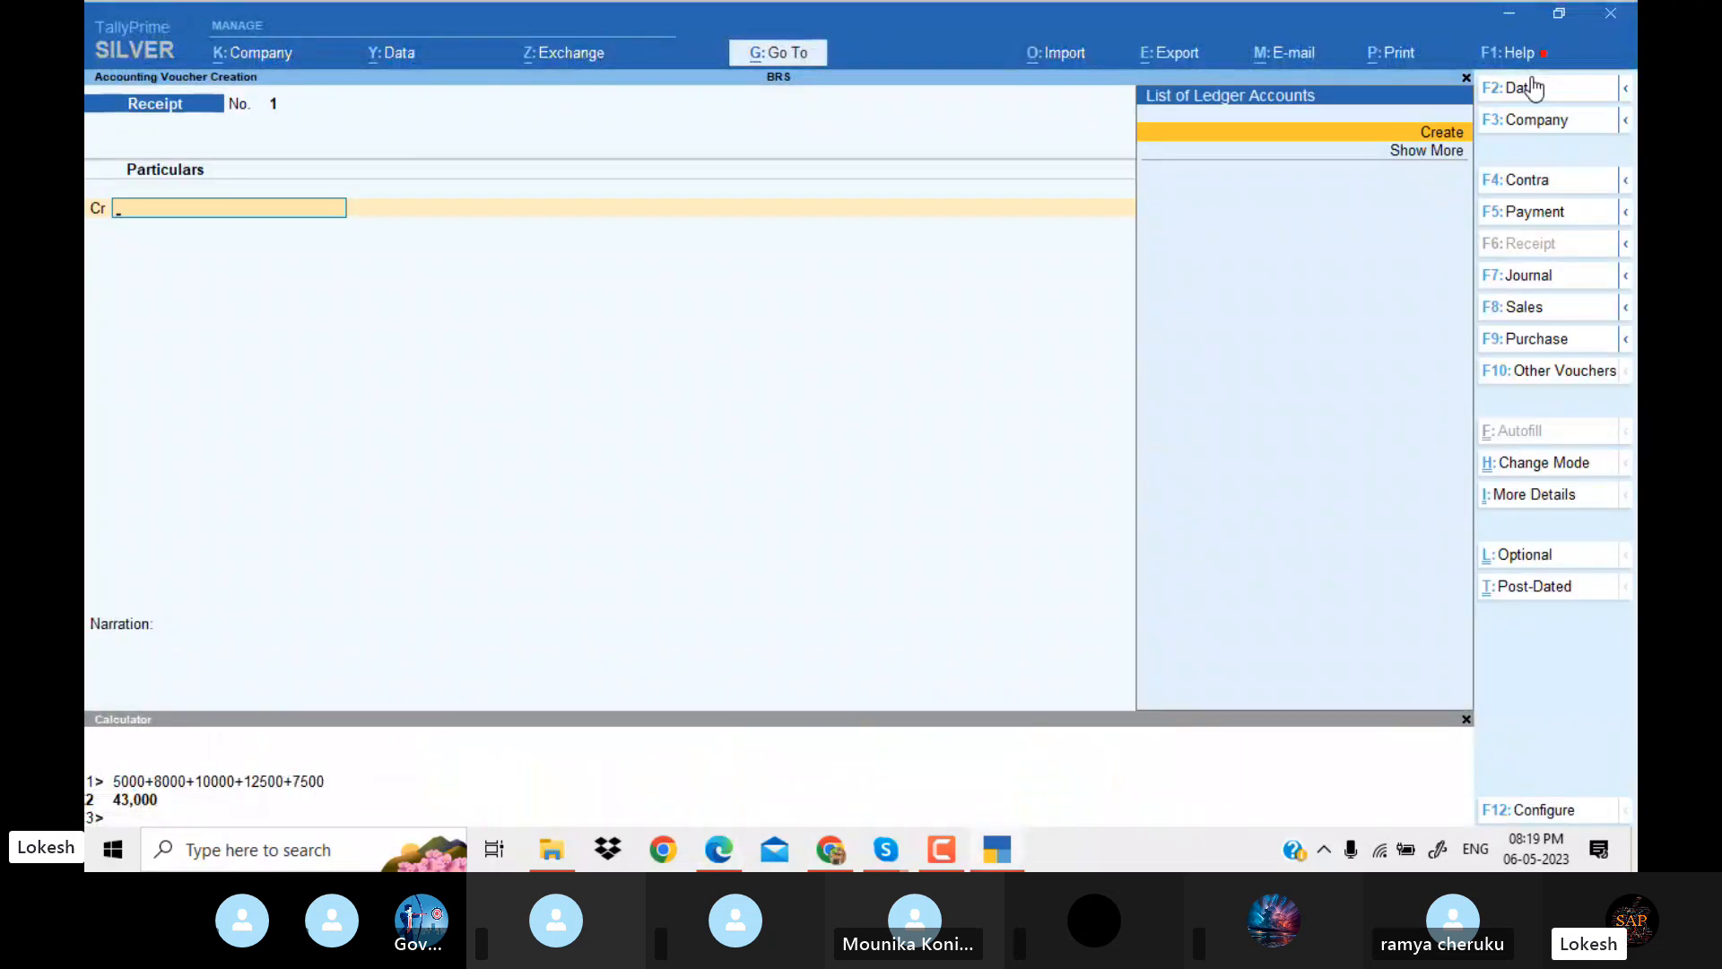
Create a capital ledger named after the problem's first partner under Capital Account, keeping the default mailing details.
key(alt+c)
text(WAS)
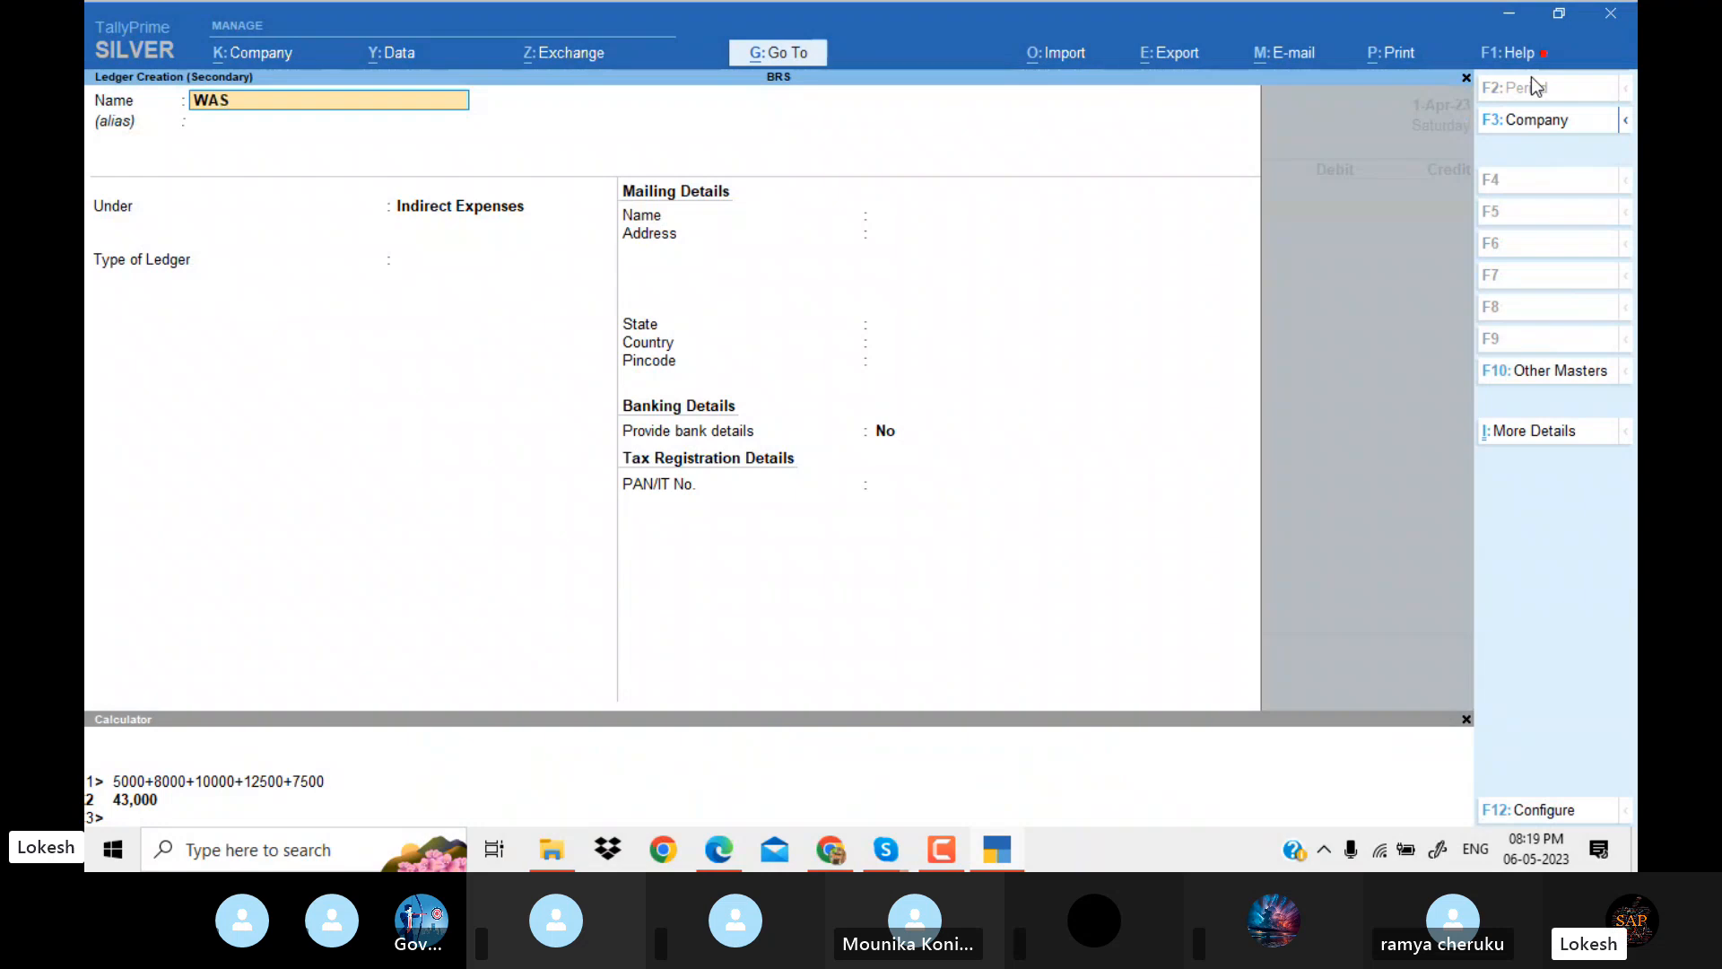
key(BackSpace)
key(BackSpace)
text(asim Capital)
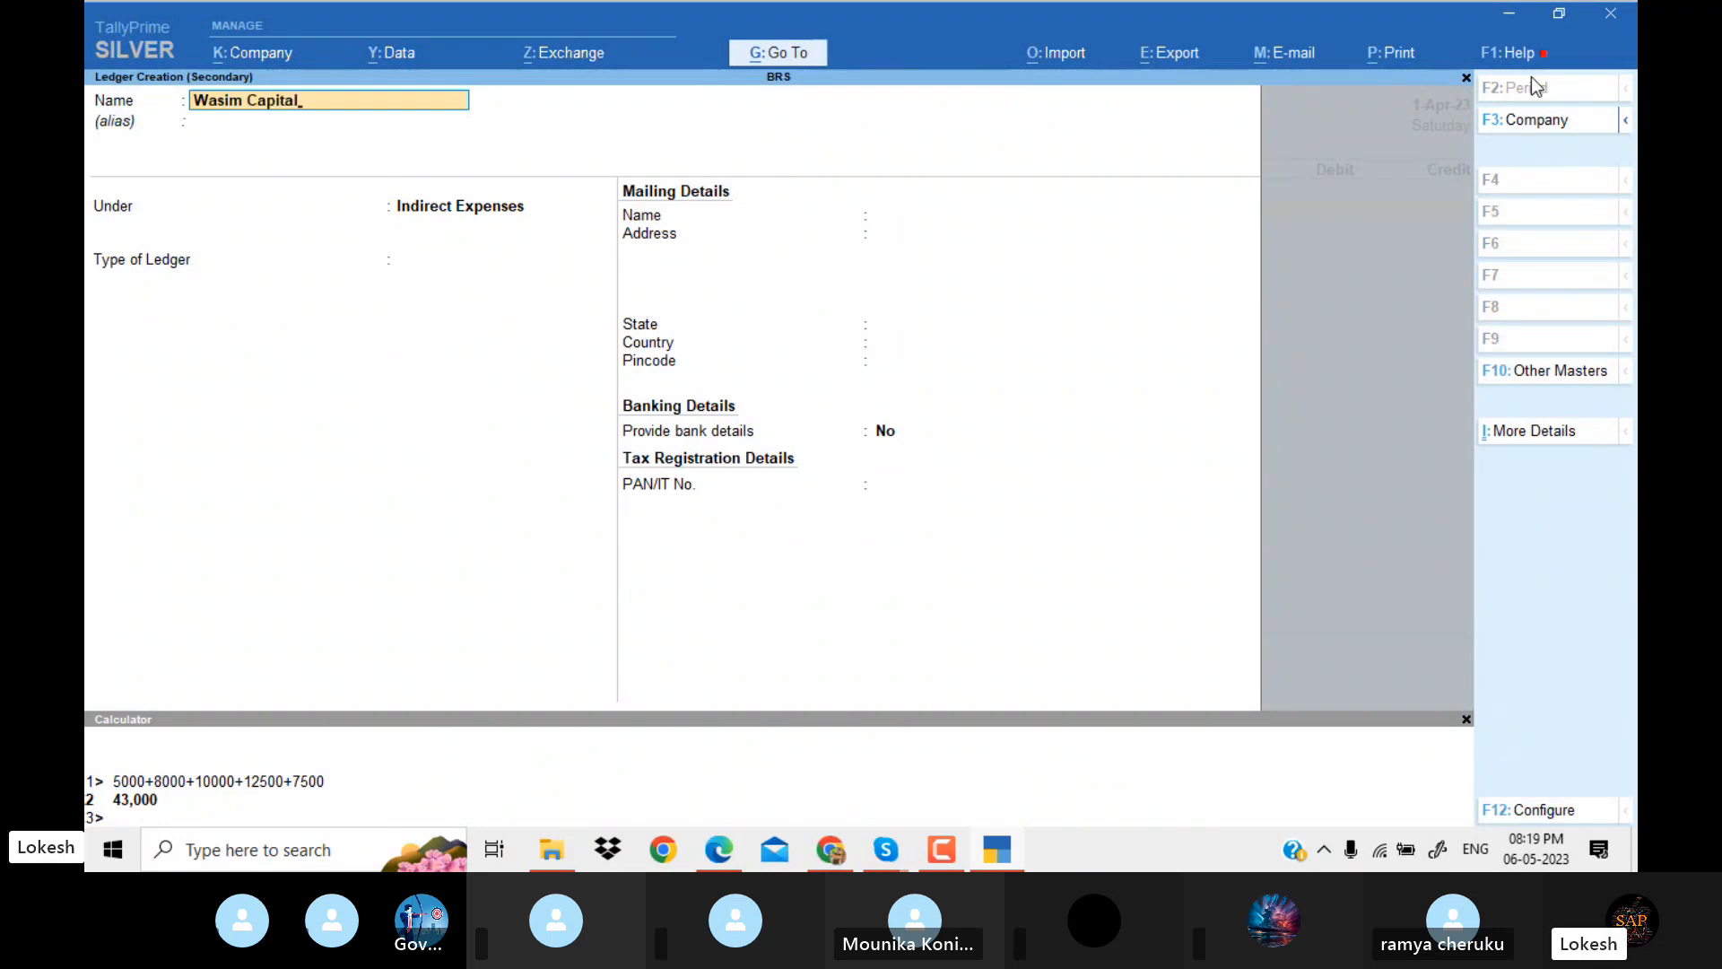
key(Return)
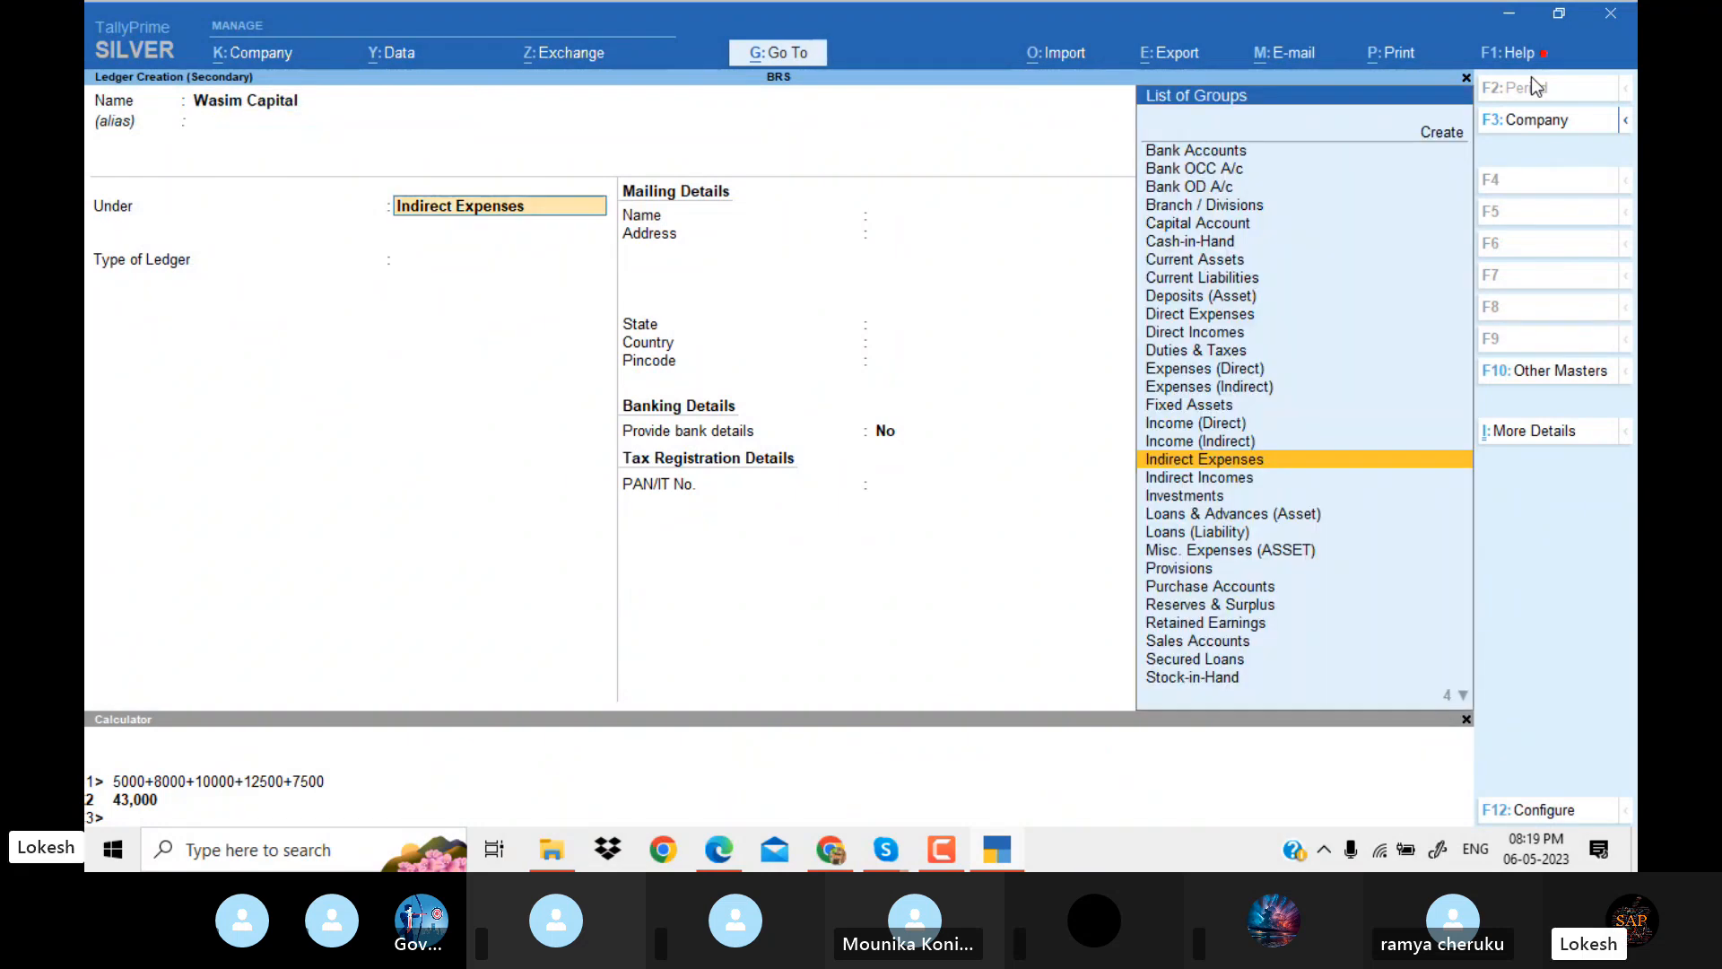
text(Ca)
key(Return)
key(Return)
key(Return)
key(Return)
key(Return)
key(Return)
key(Return)
key(Return)
key(Return)
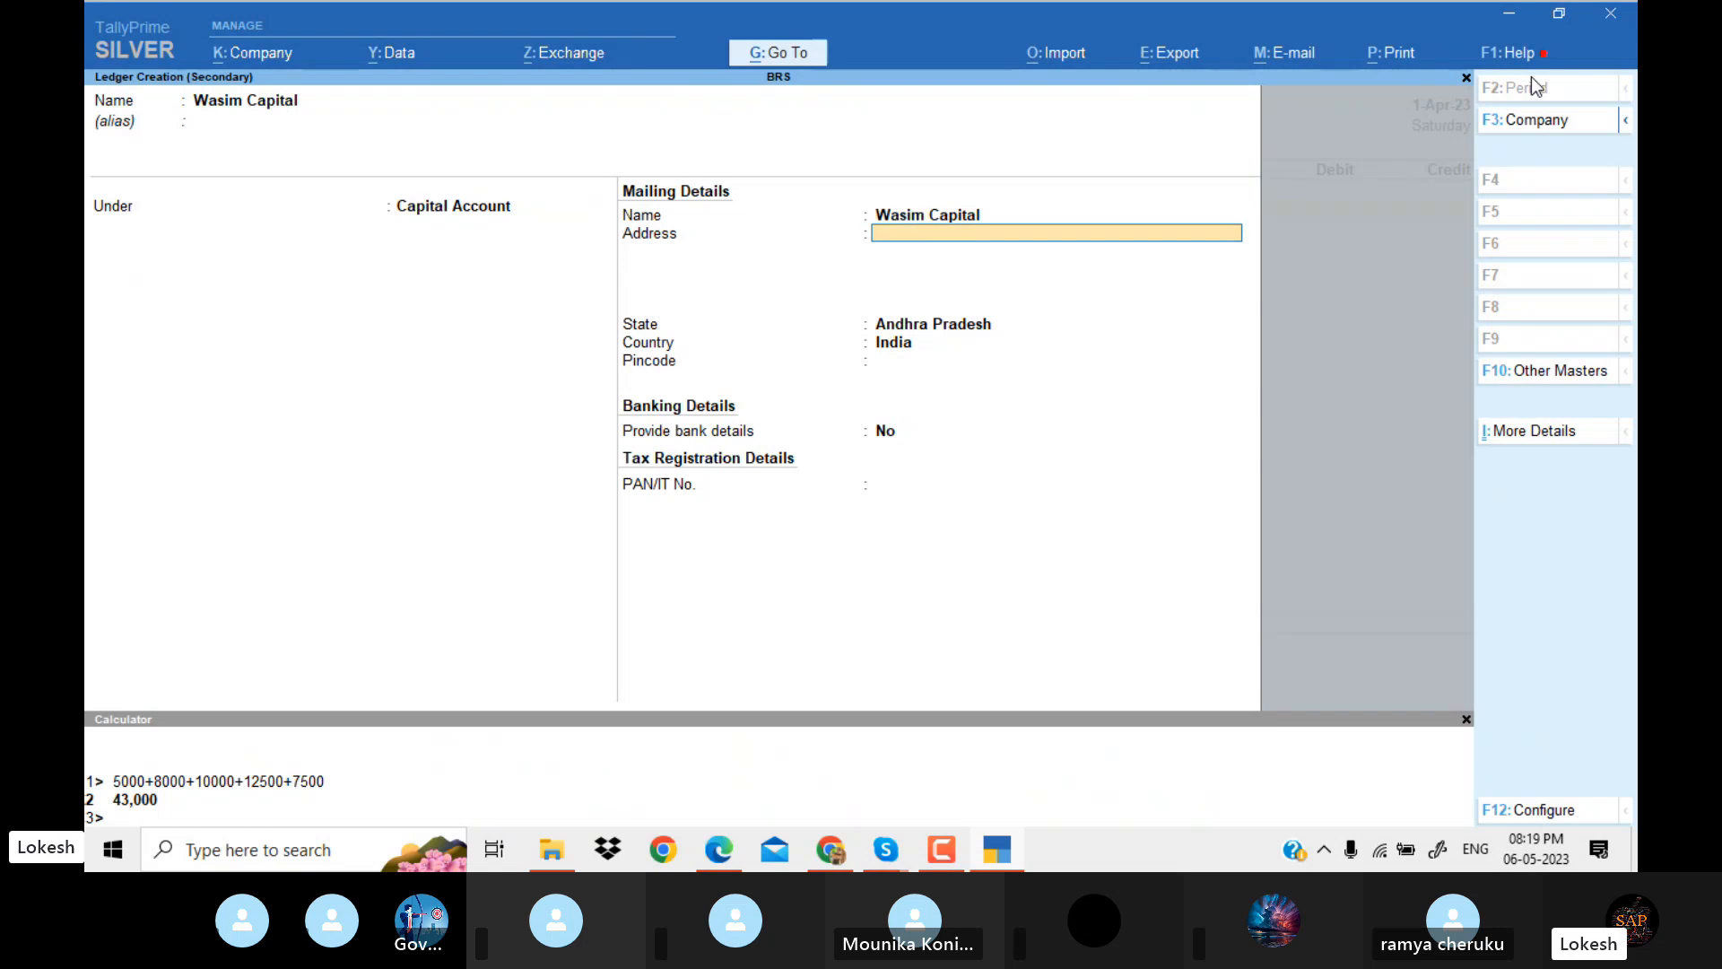
Credit the first partner's capital ledger with 3,00,000 and open a new ledger for a second credit line.
text(300000)
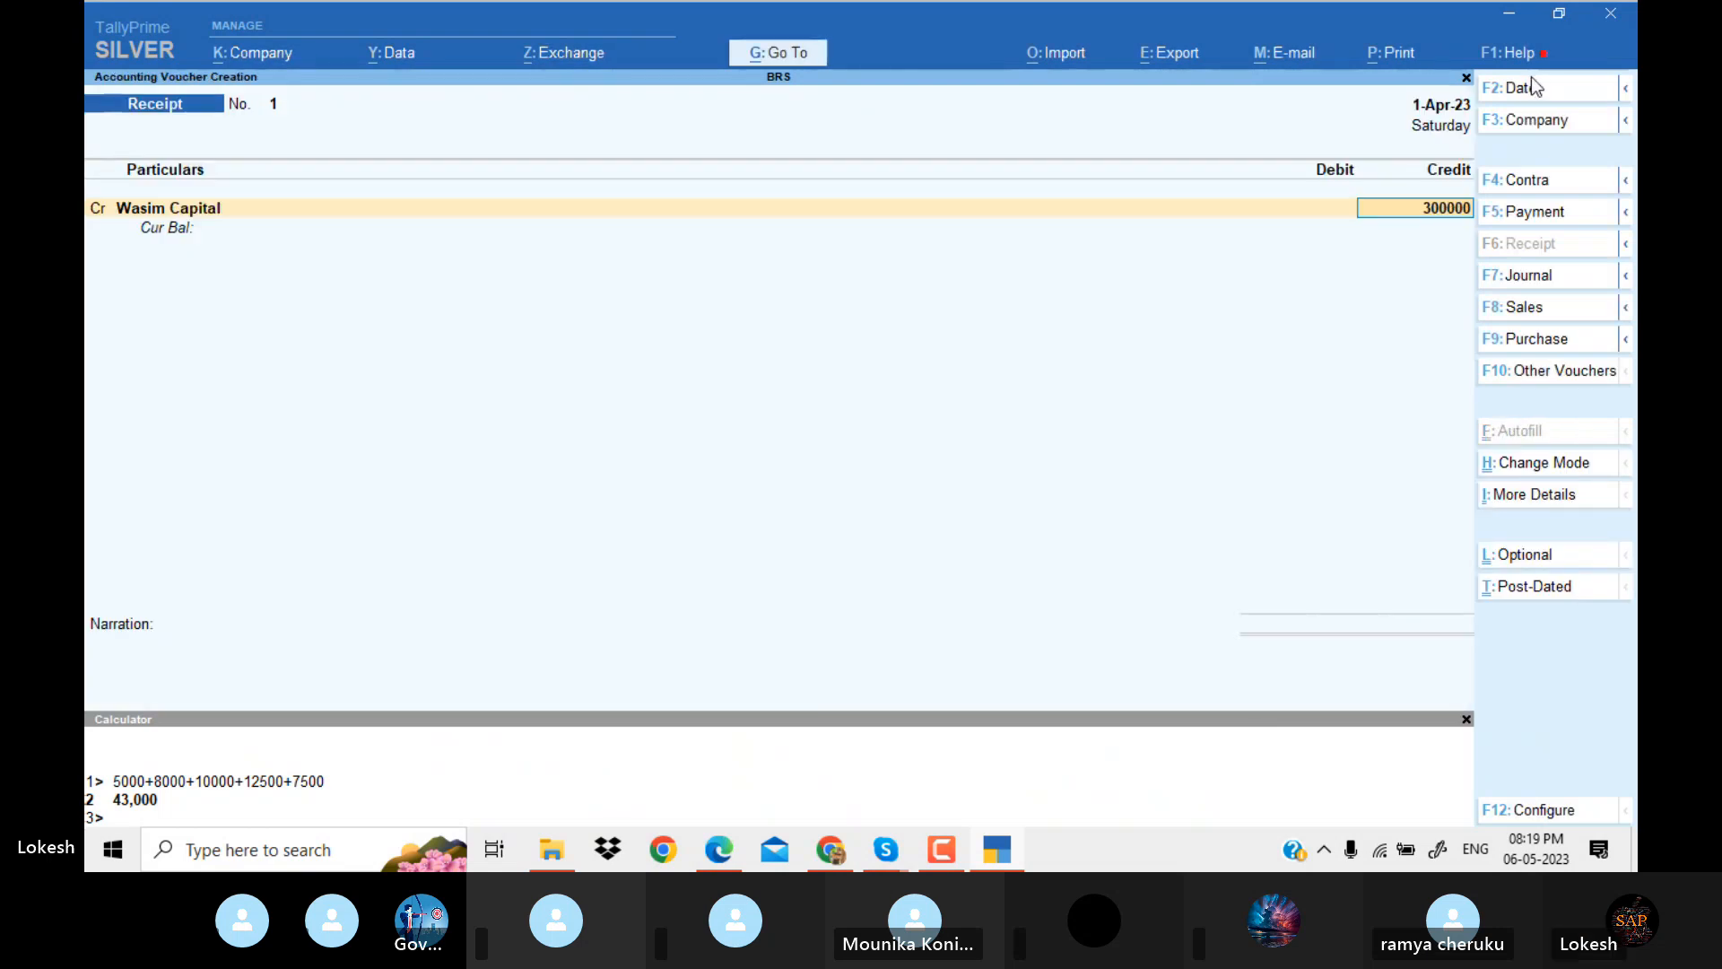
key(Return)
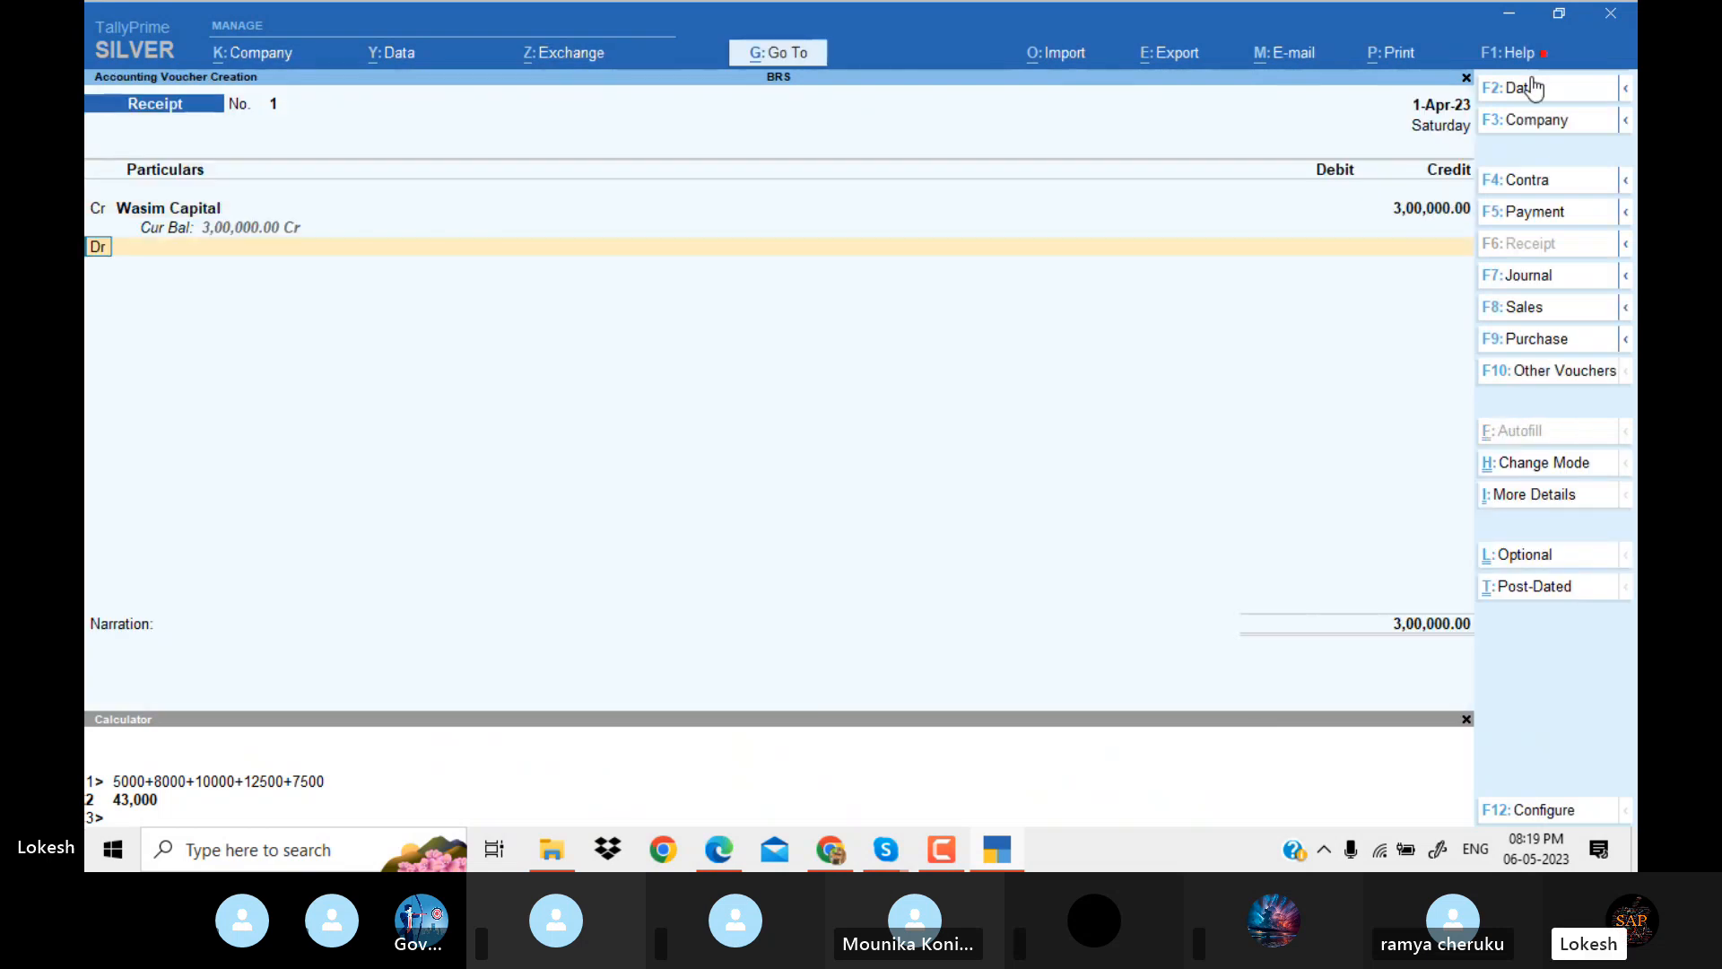
key(Return)
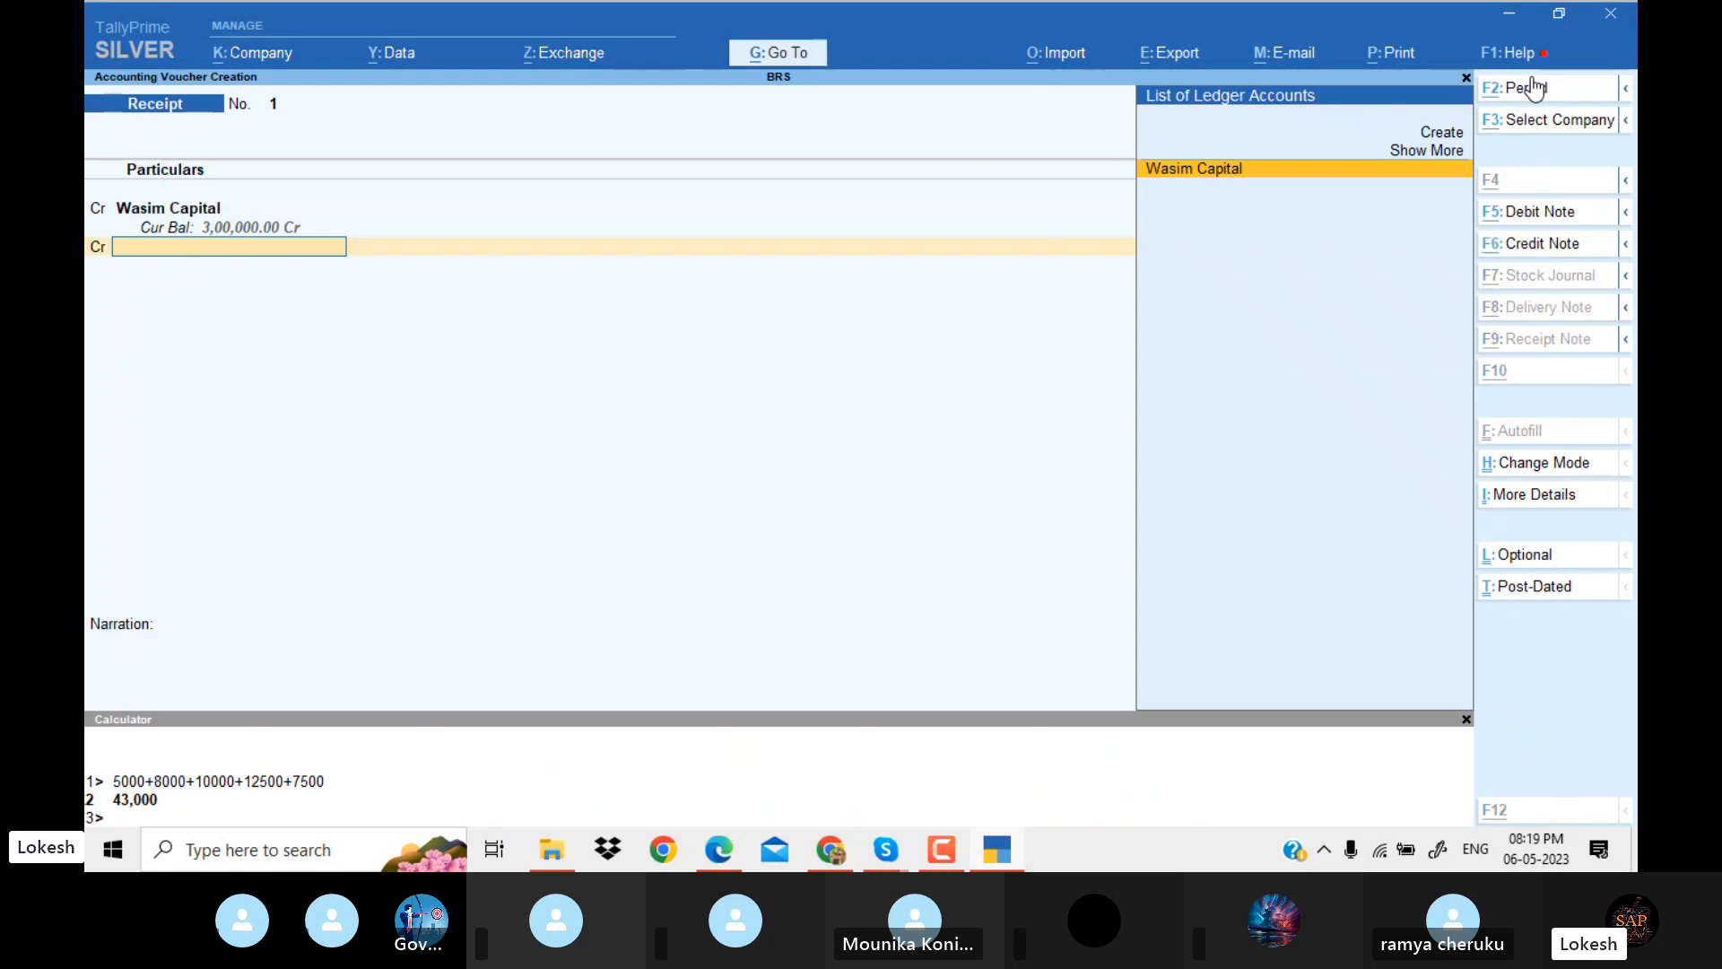
key(alt+c)
Check the second partner's capital details in the Problem 11 PDF and switch back to TallyPrime.
key(alt+Tab)
key(alt+Tab)
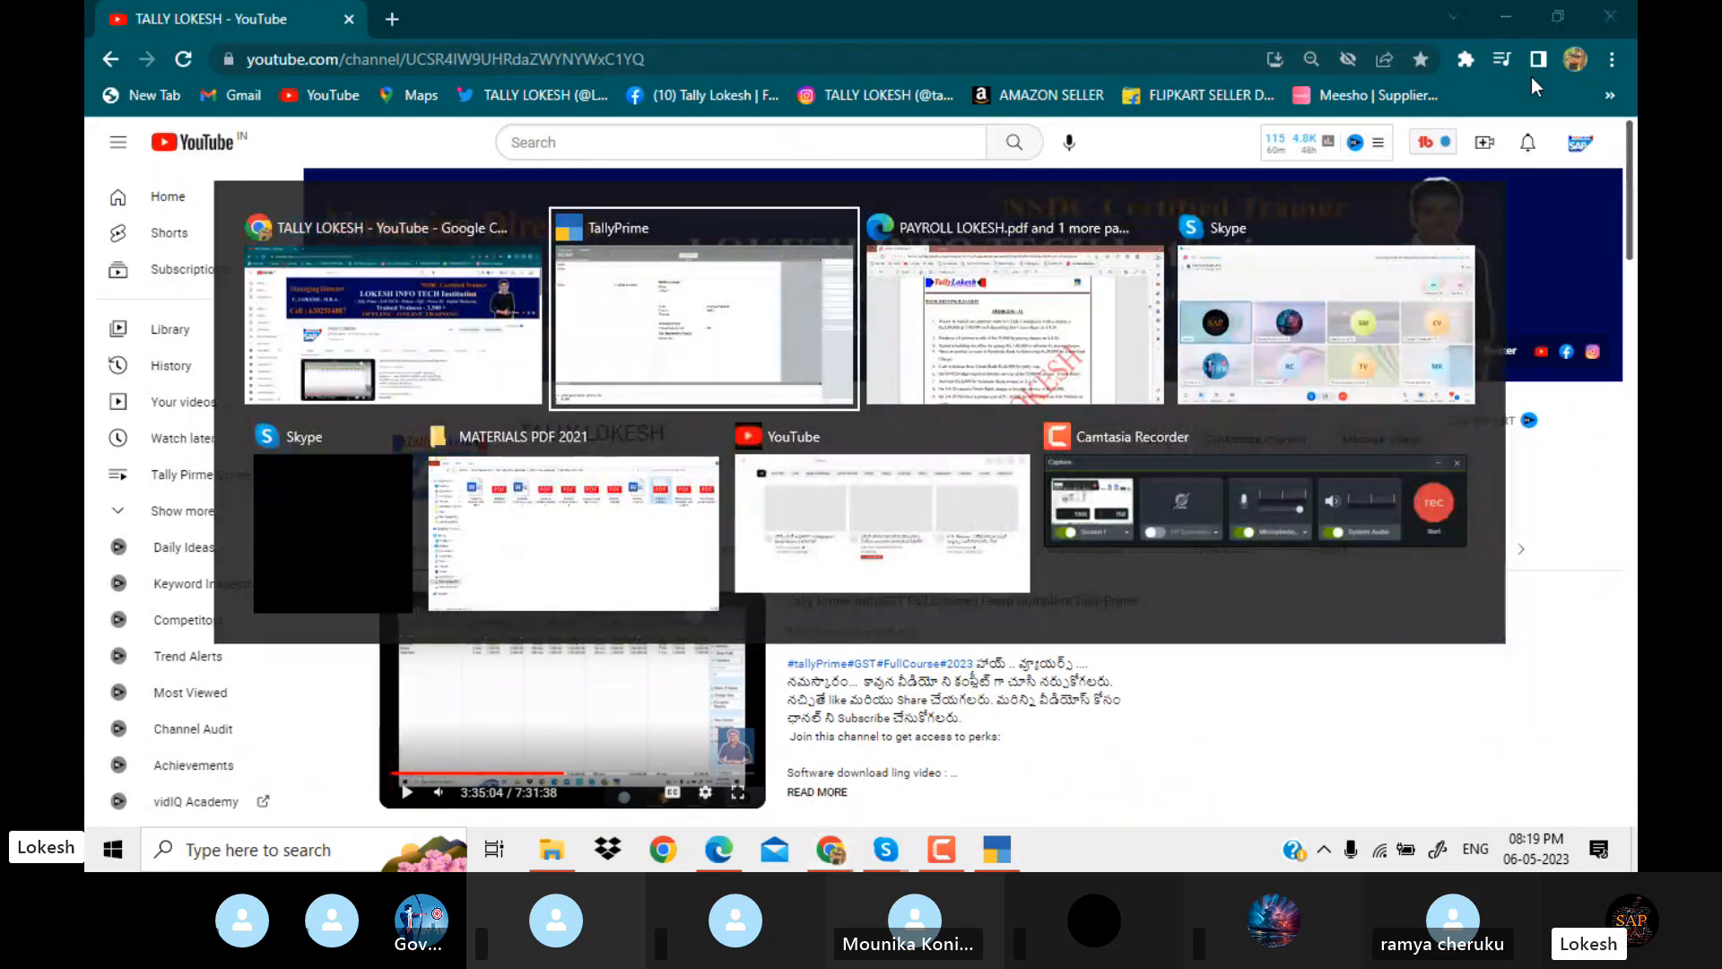
key(Tab)
key(alt+Tab)
key(Tab)
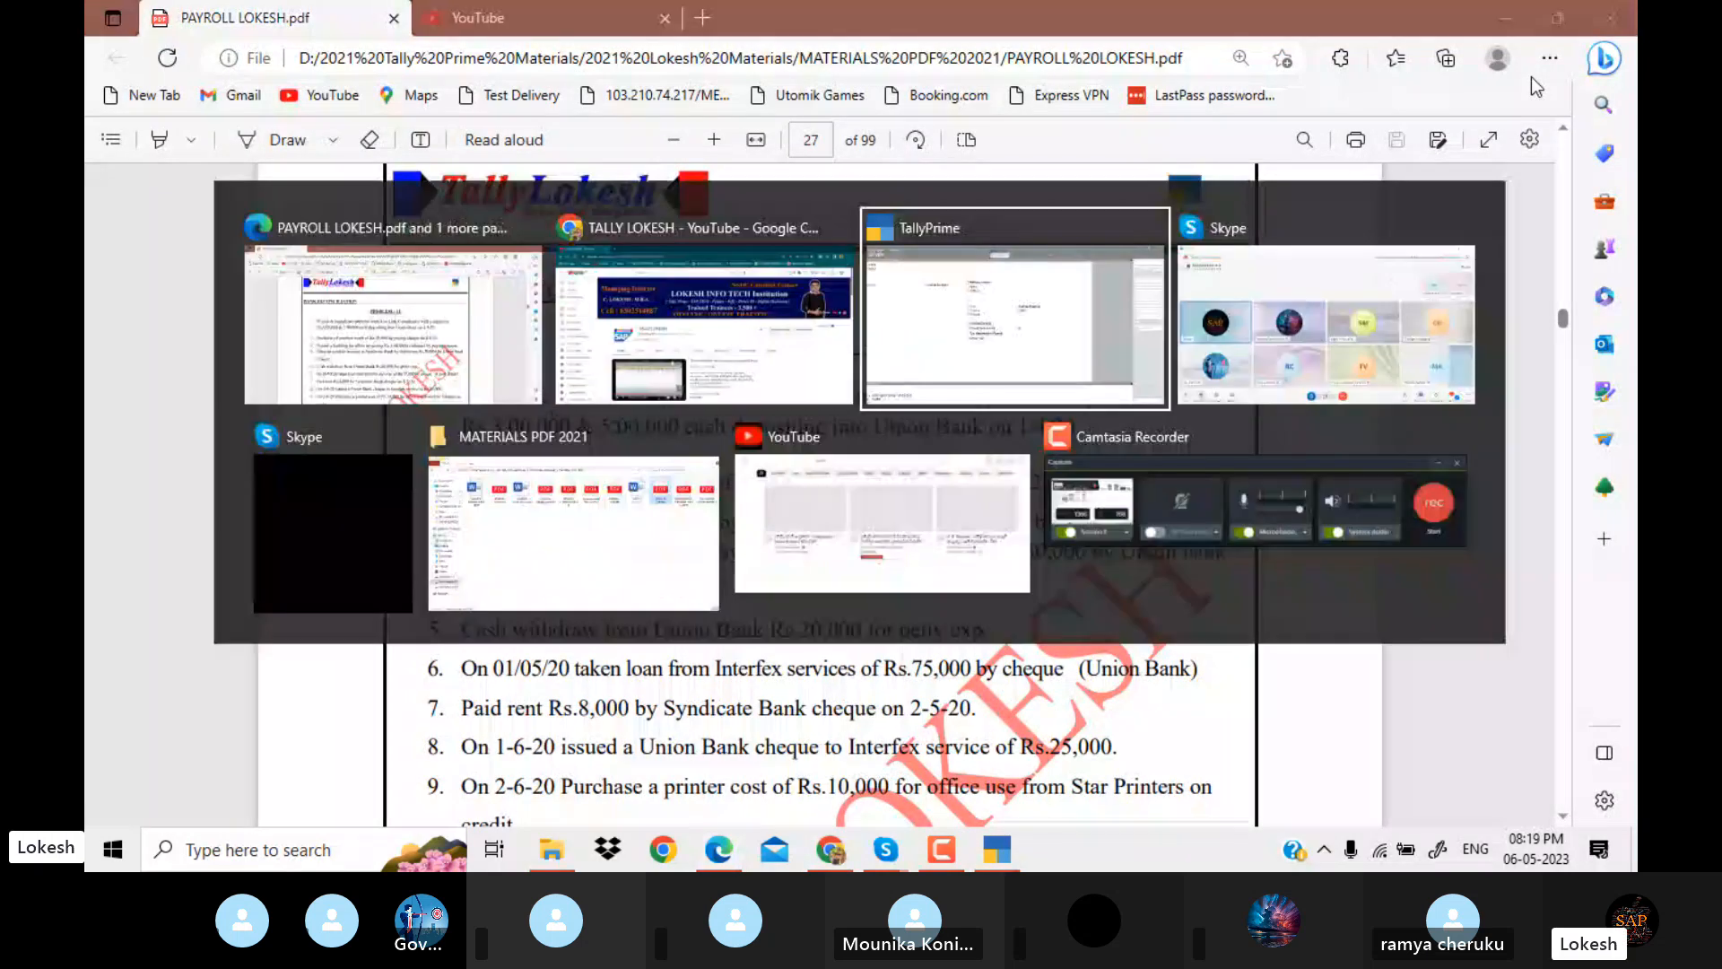
Create a capital ledger named after the second partner under Capital Account, keeping the default mailing details.
text(Murali)
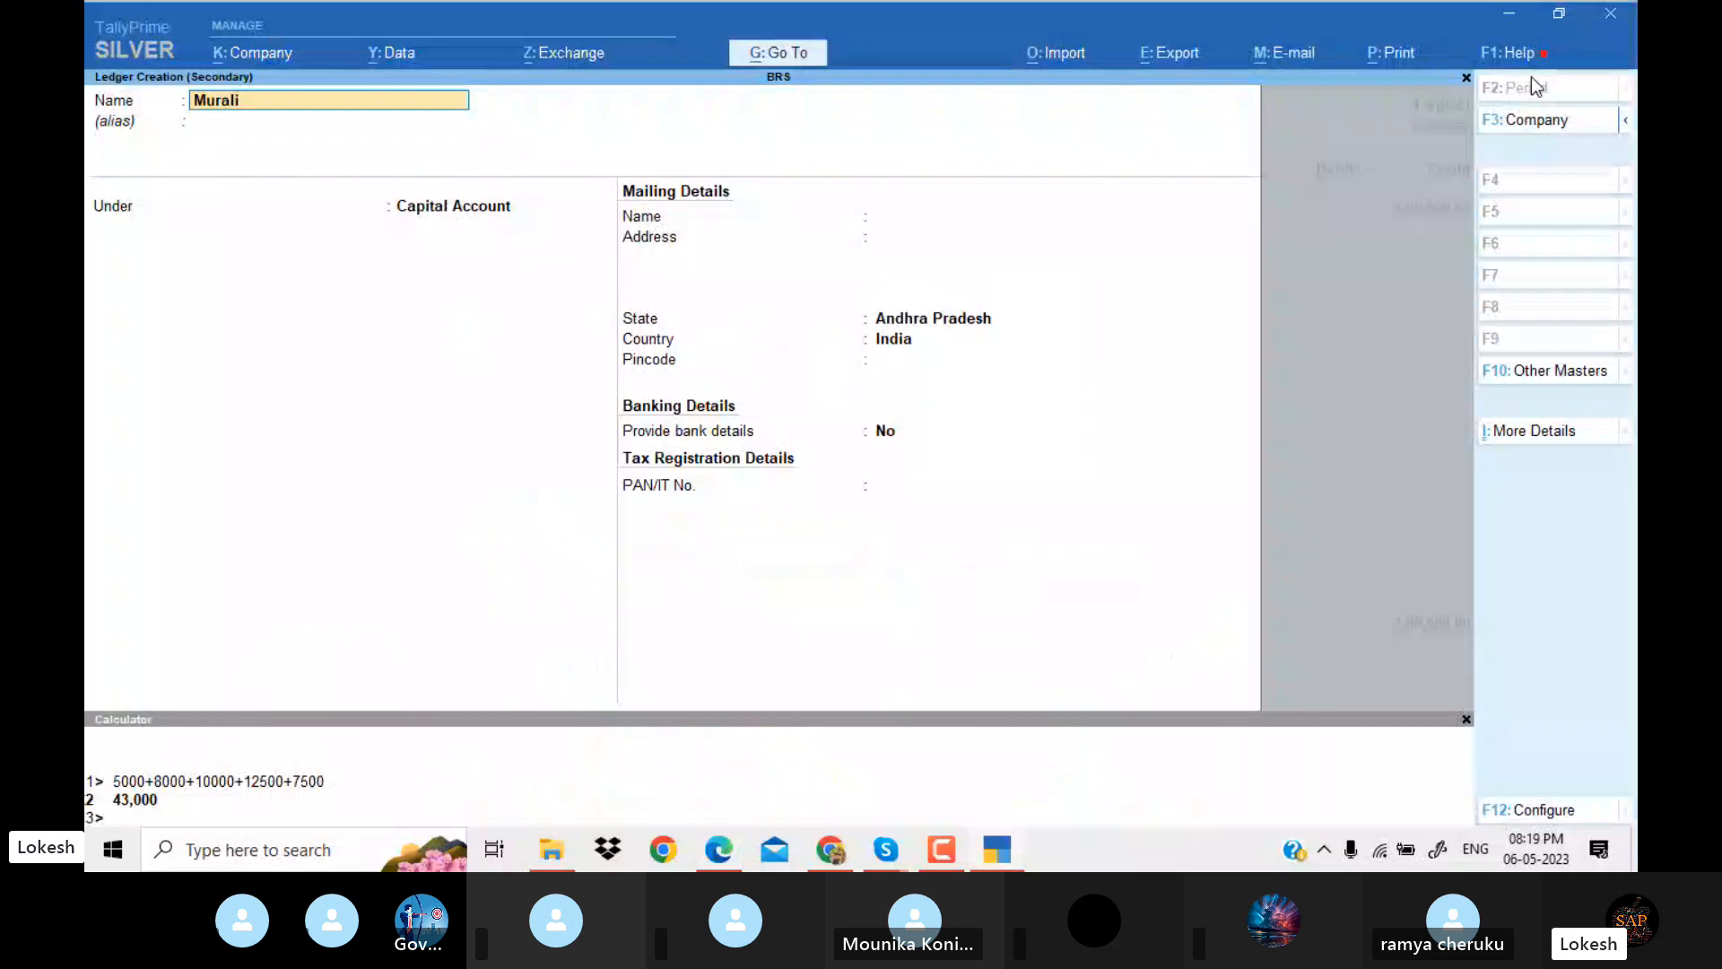
text( Capital)
key(Return)
key(Return)
key(Return)
key(Return)
key(Return)
key(Return)
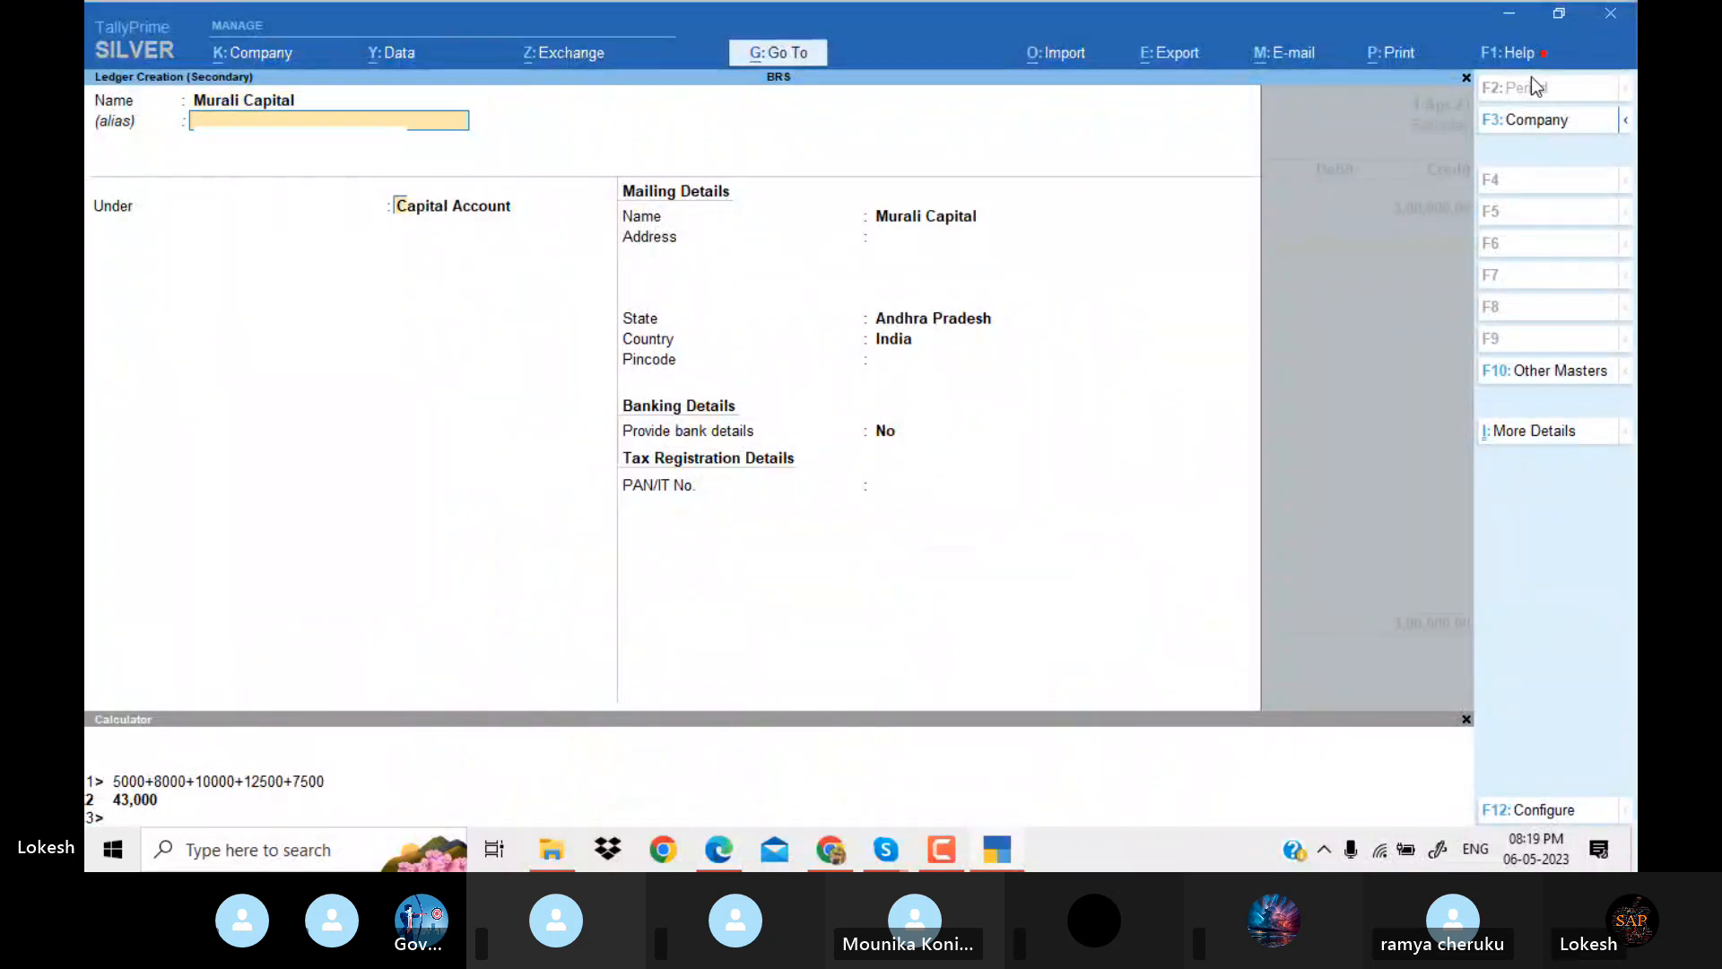
key(Return)
key(Return)
key(Return)
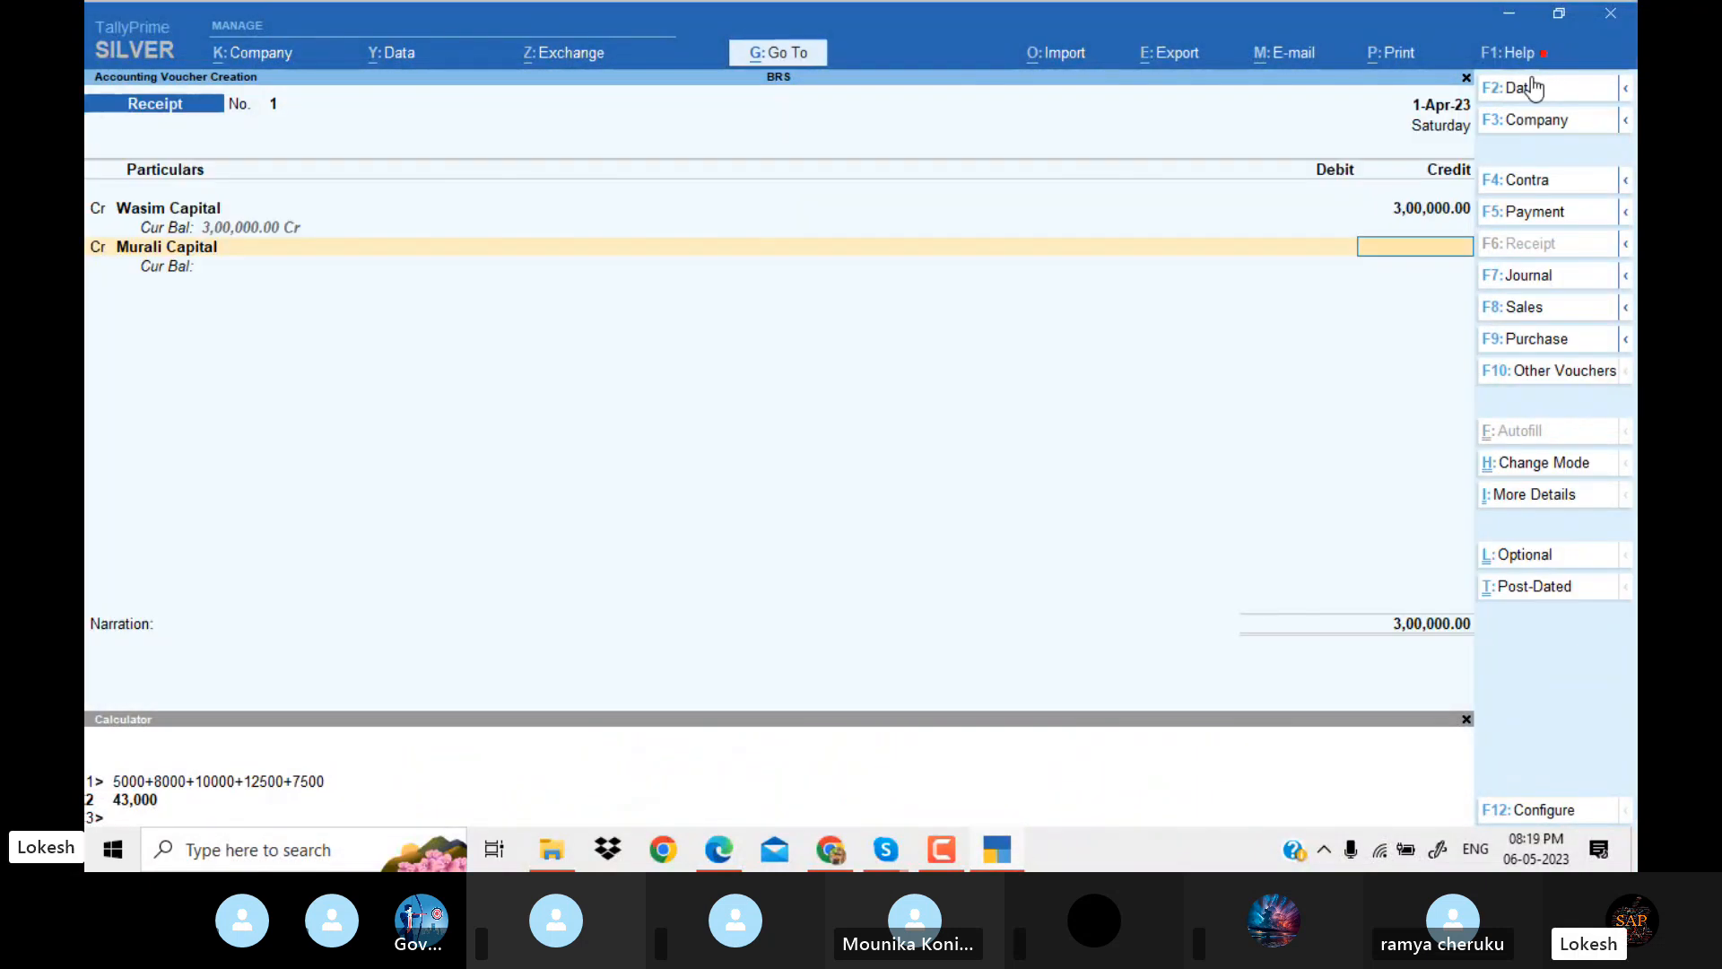
Credit the second partner's capital ledger with 5,00,000 and start a debit line in the receipt voucher.
text(5,00,000)
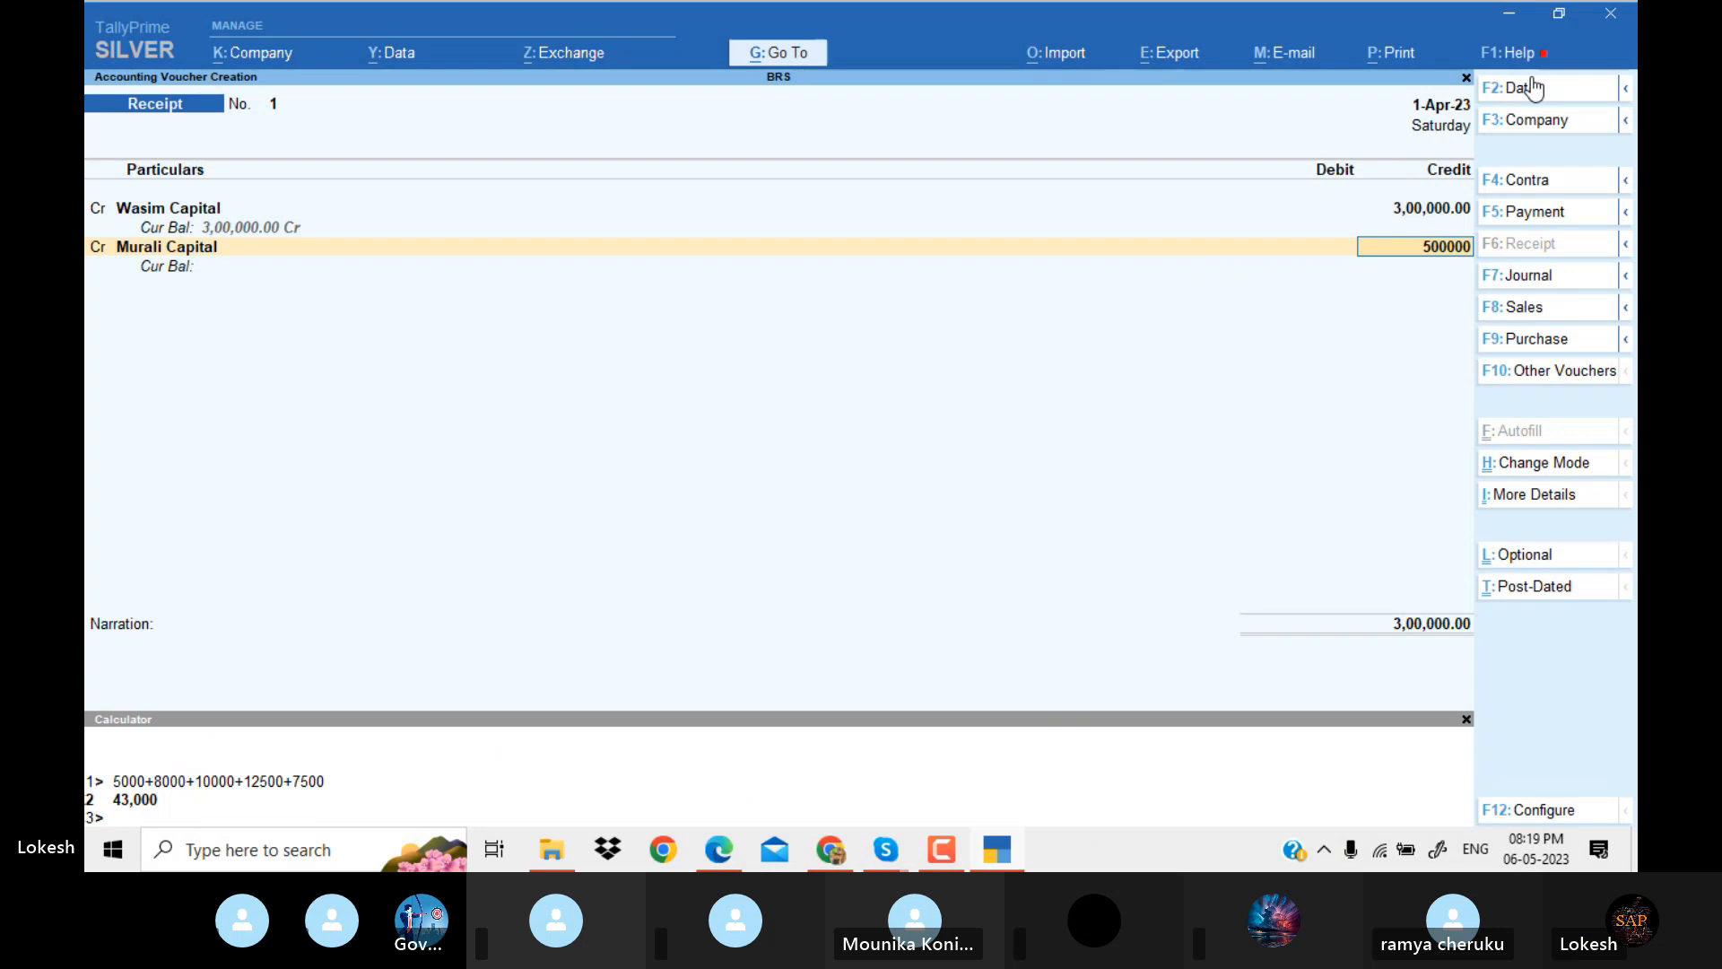
key(Return)
key(Return)
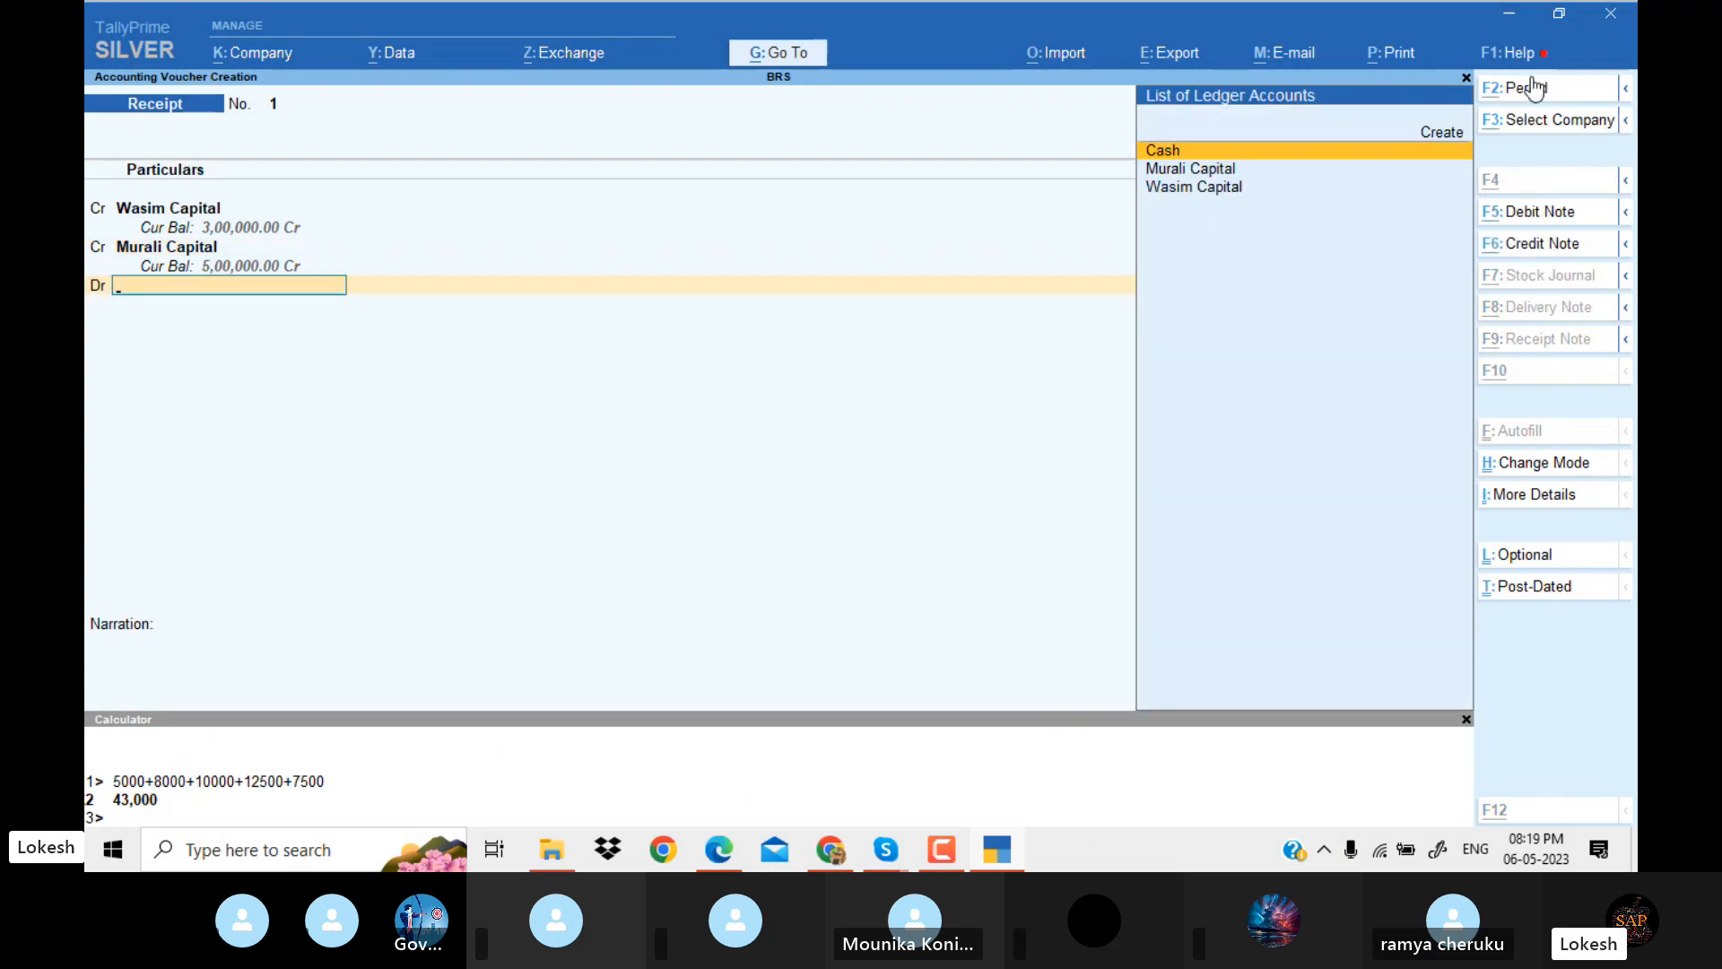
Create a Union Bank ledger under Bank Accounts for the debit line, checking the bank's name in the Problem 11 PDF and leaving its account details blank.
key(alt+c)
key(alt+Tab)
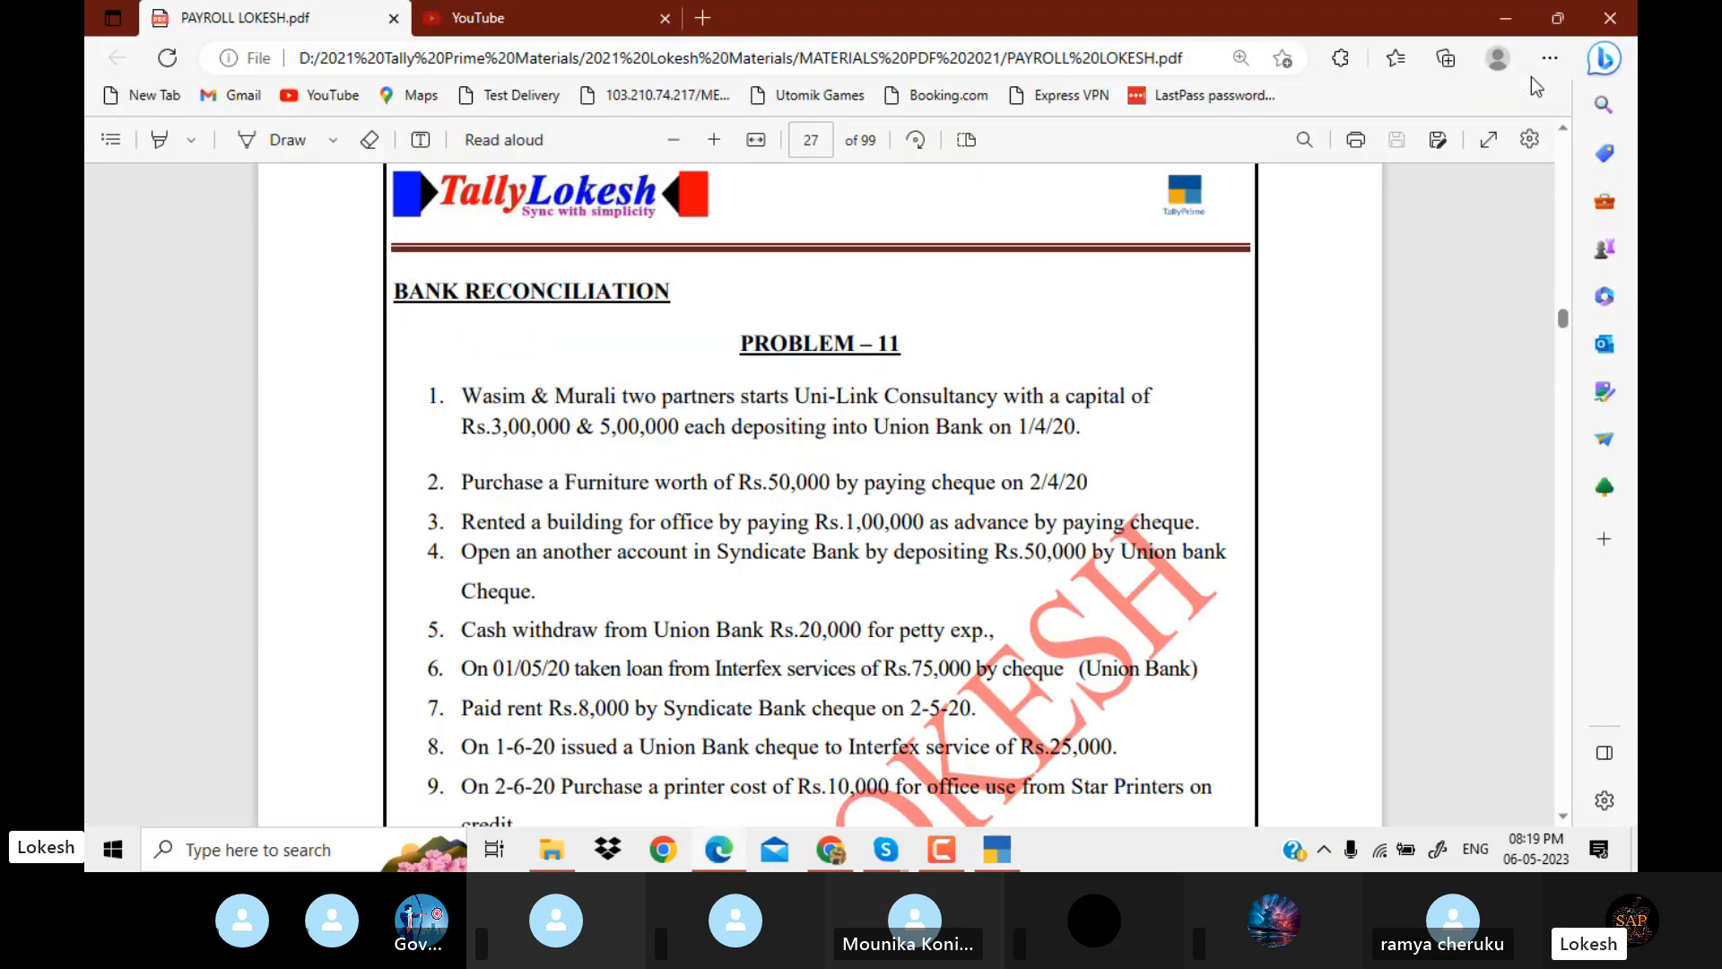
key(alt+Tab)
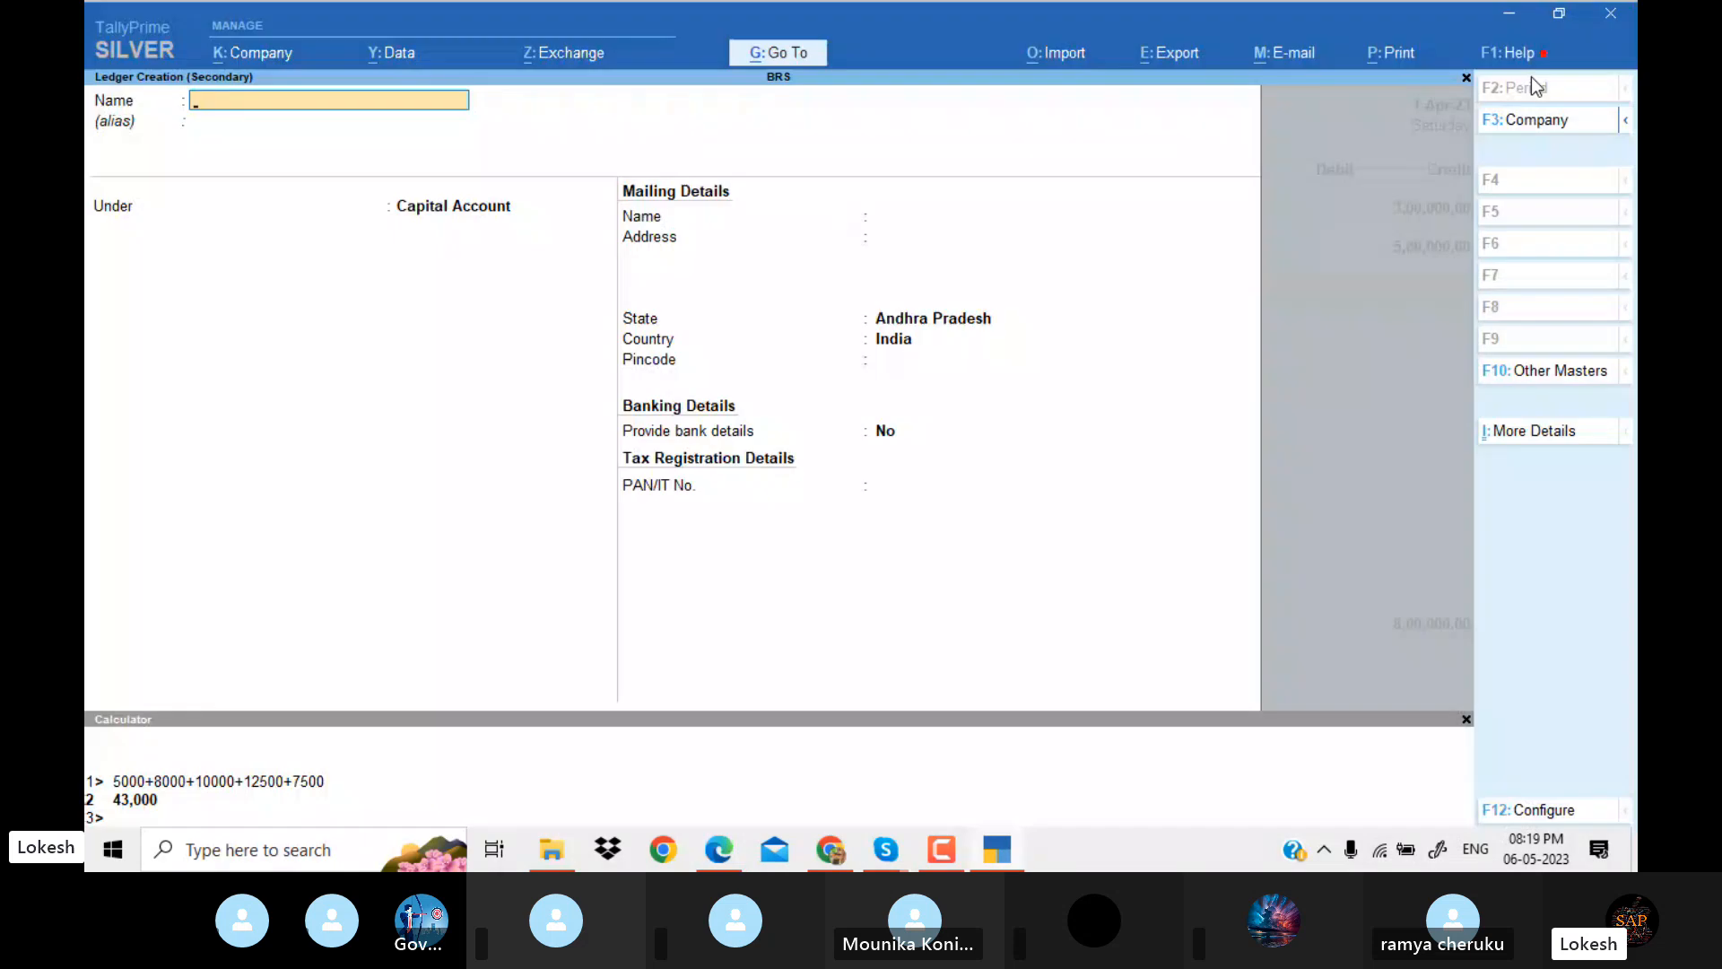
text(Union Bank)
key(Return)
key(Return)
text(Ba)
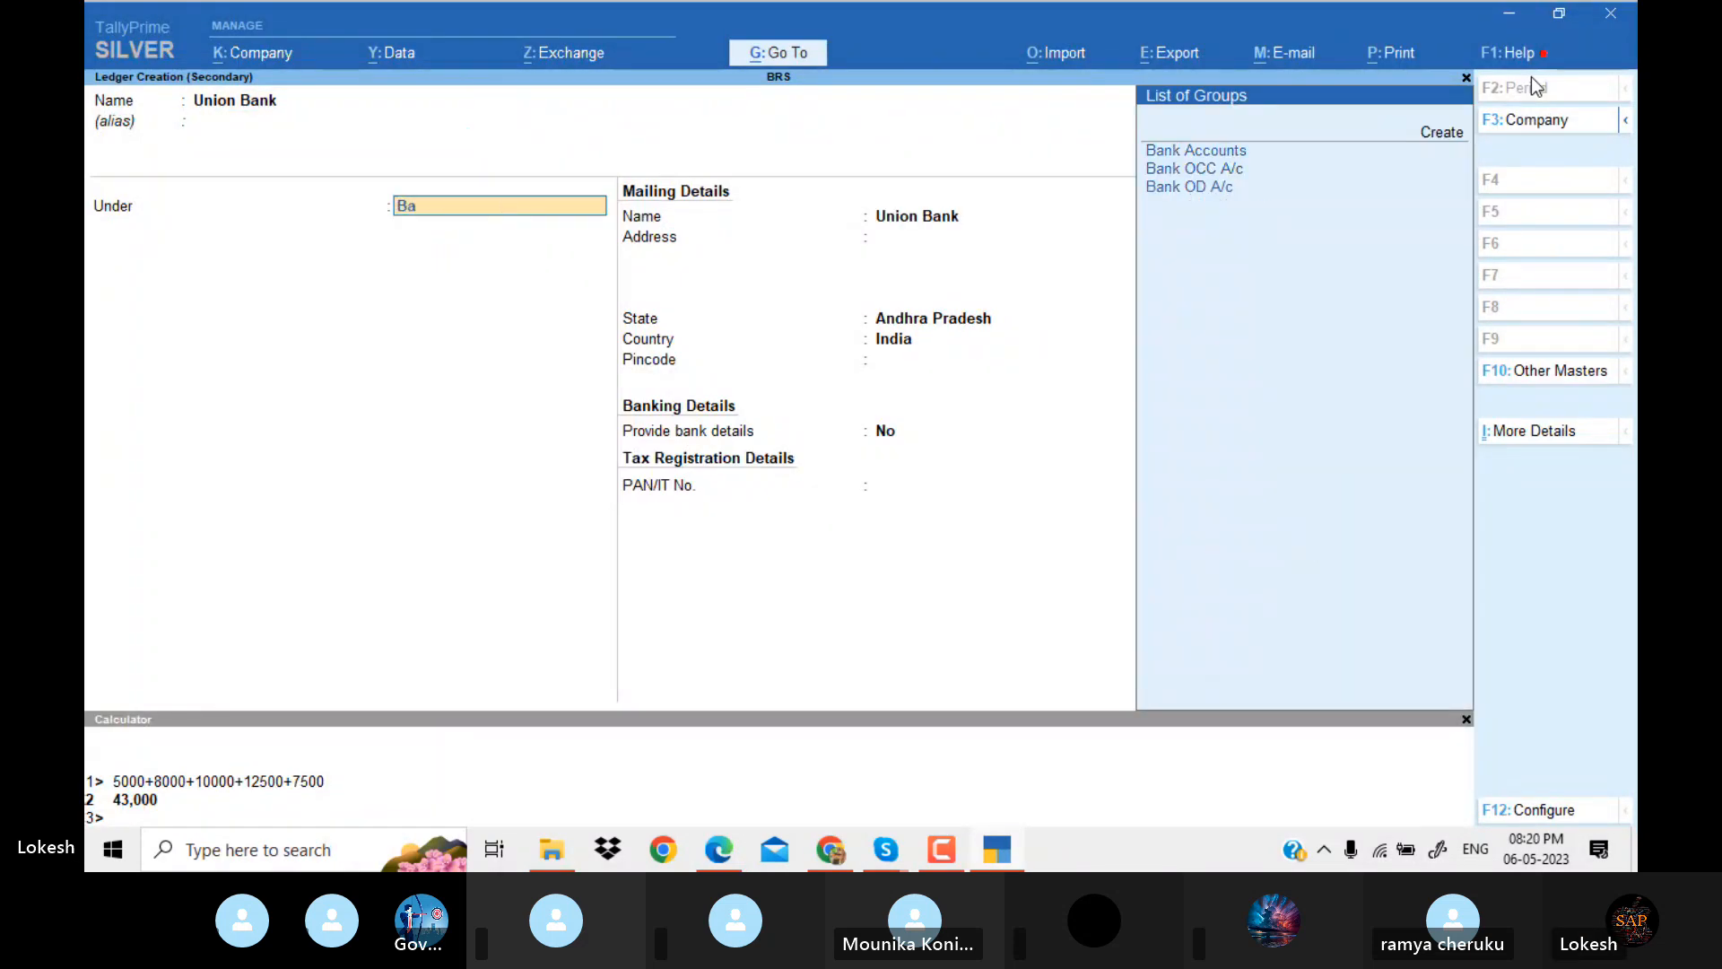
key(Return)
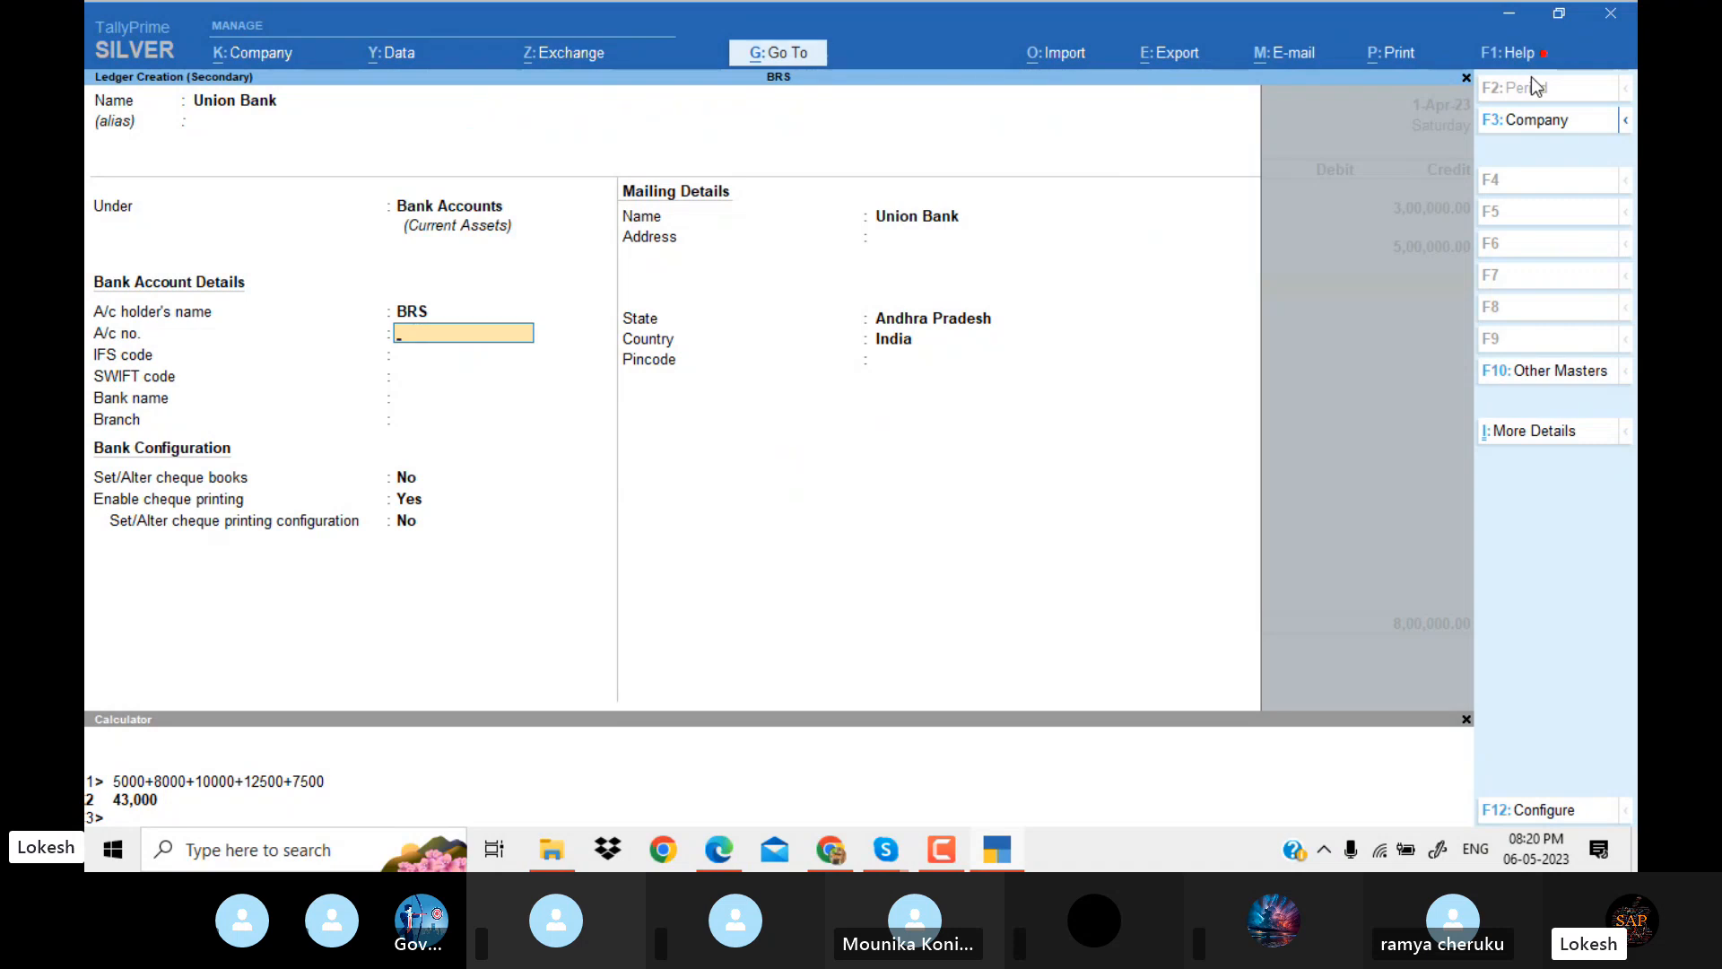
key(Return)
key(Return)
key(Return)
key(Return)
key(Return)
key(Return)
key(Return)
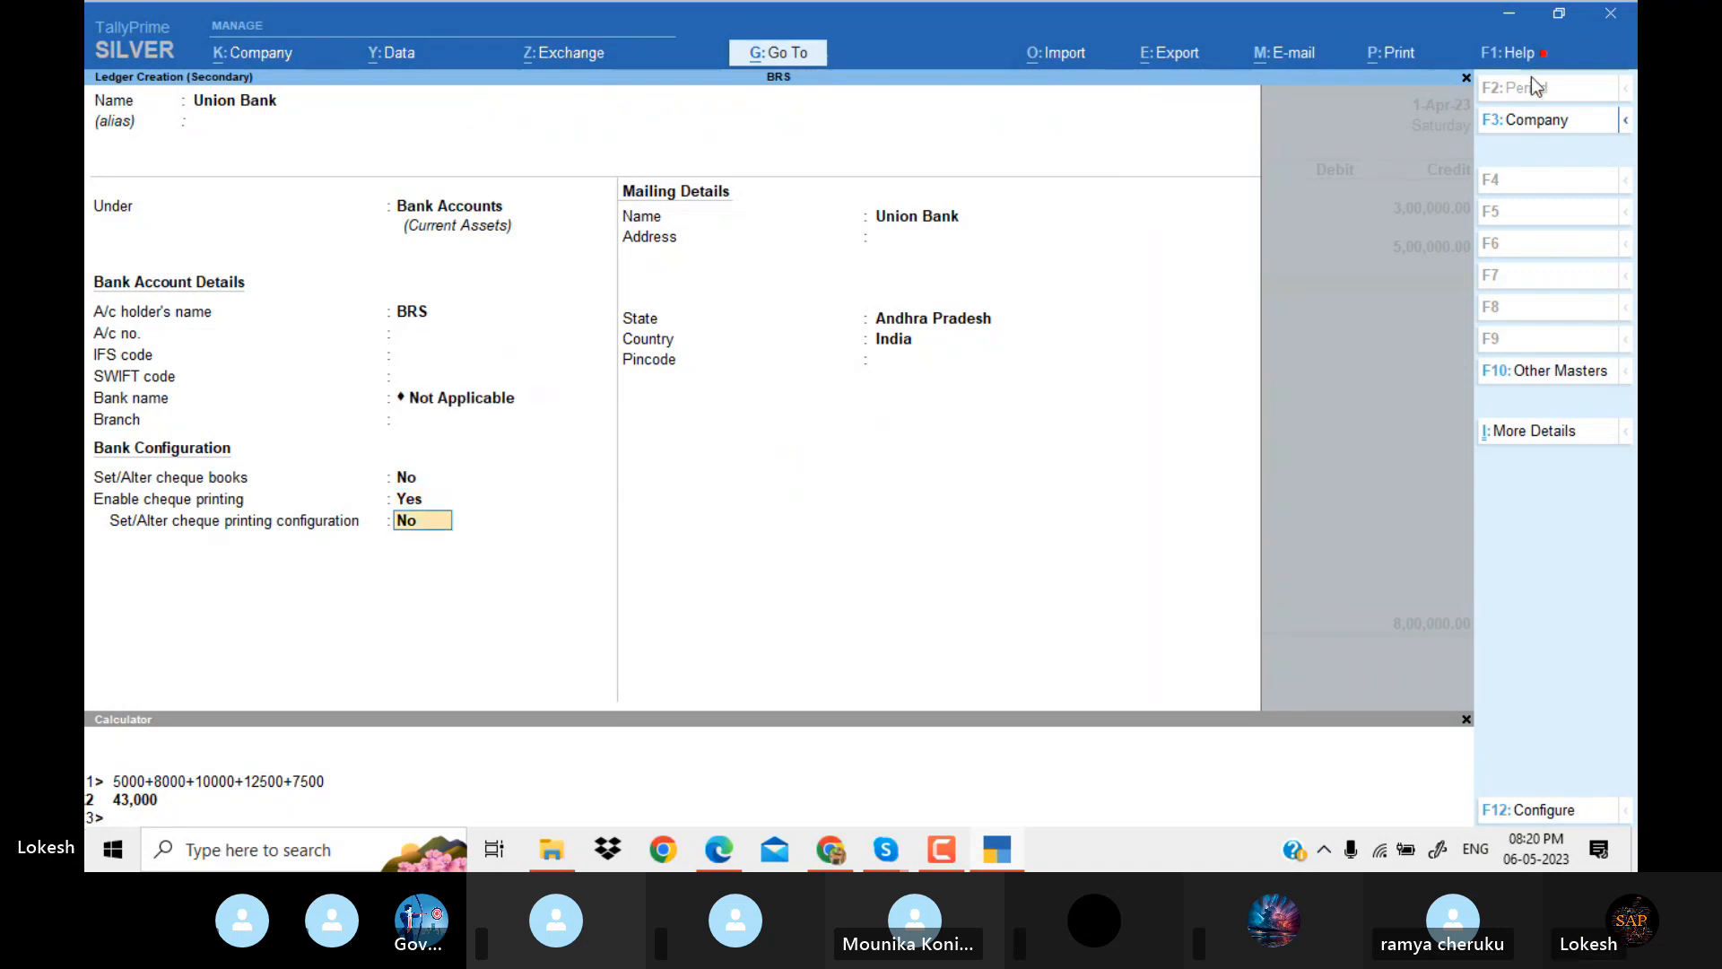
key(ctrl+a)
Debit Union Bank 8,00,000 as Cheque/DD dated 1-Apr-23, with no instrument number and bank Not Applicable, and save the receipt without narration.
key(Return)
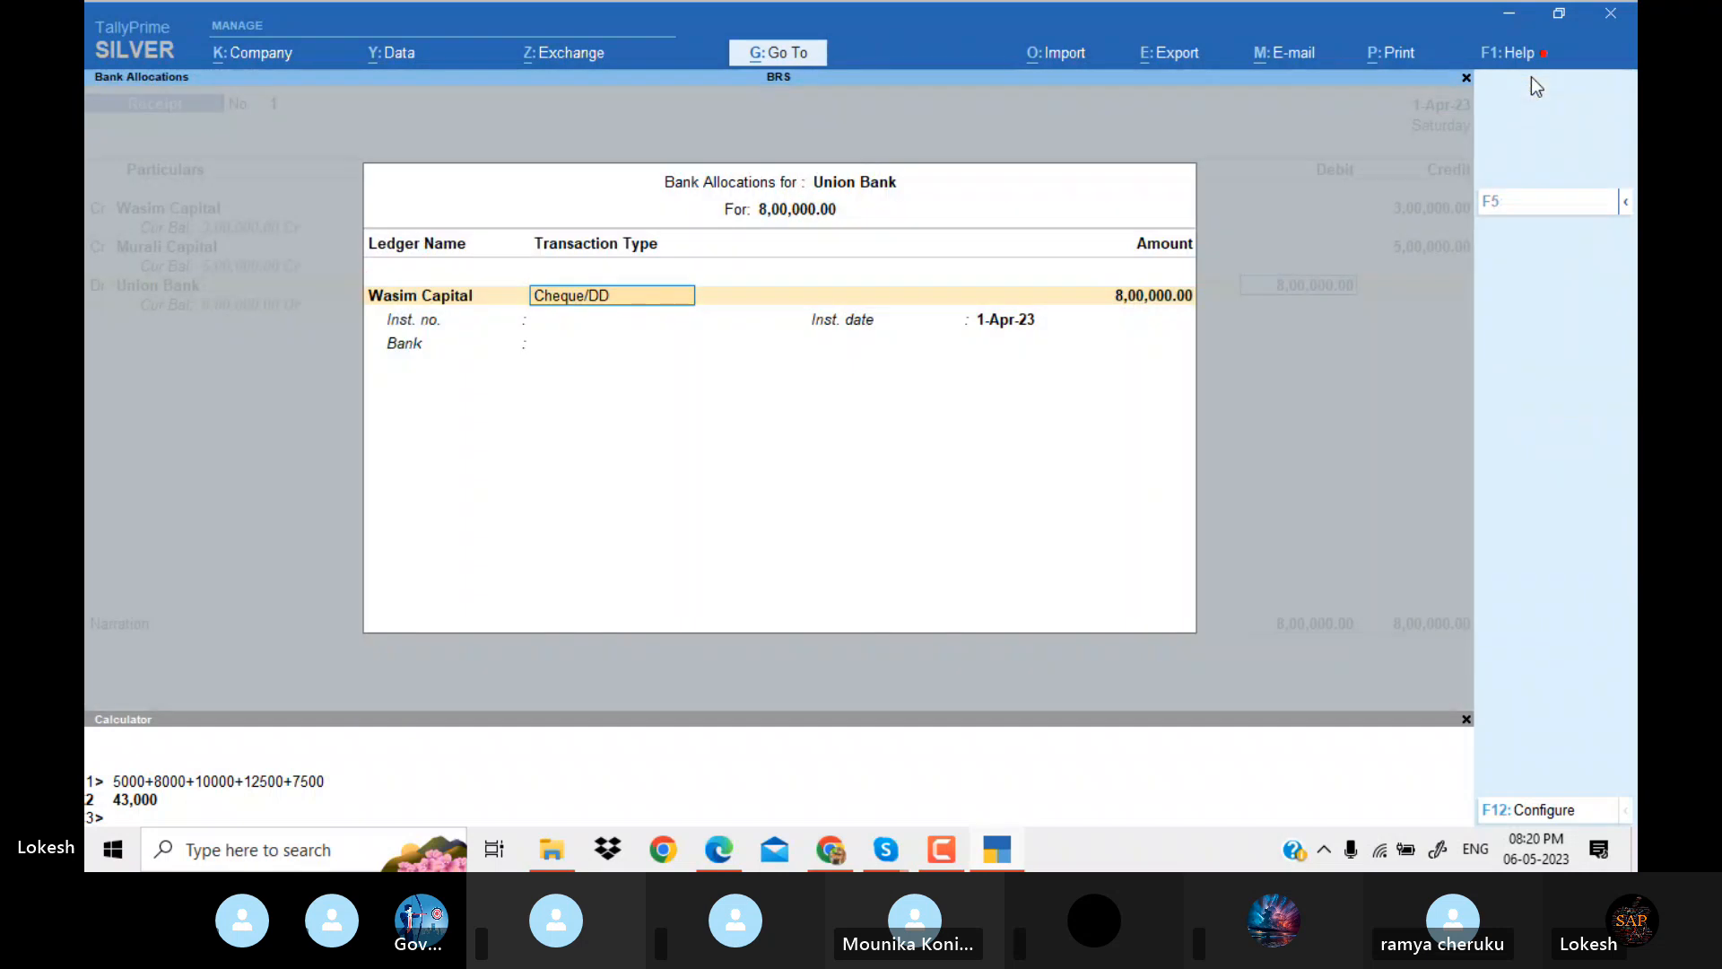
key(Return)
key(Return)
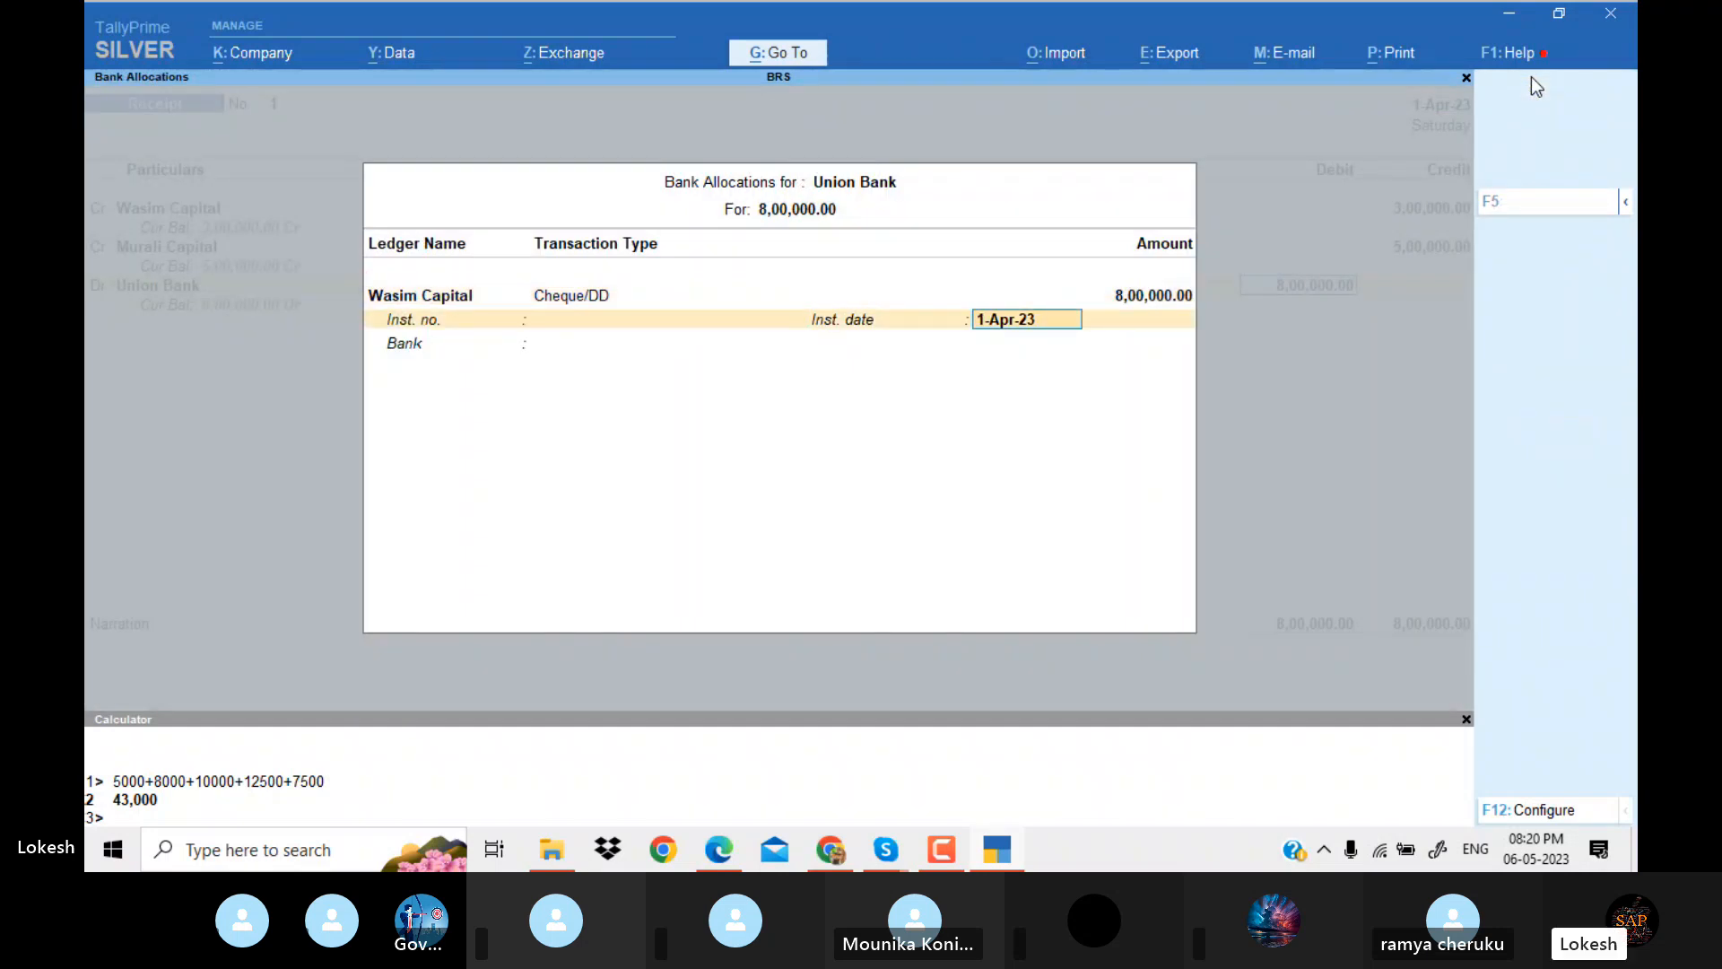
key(shift+Tab)
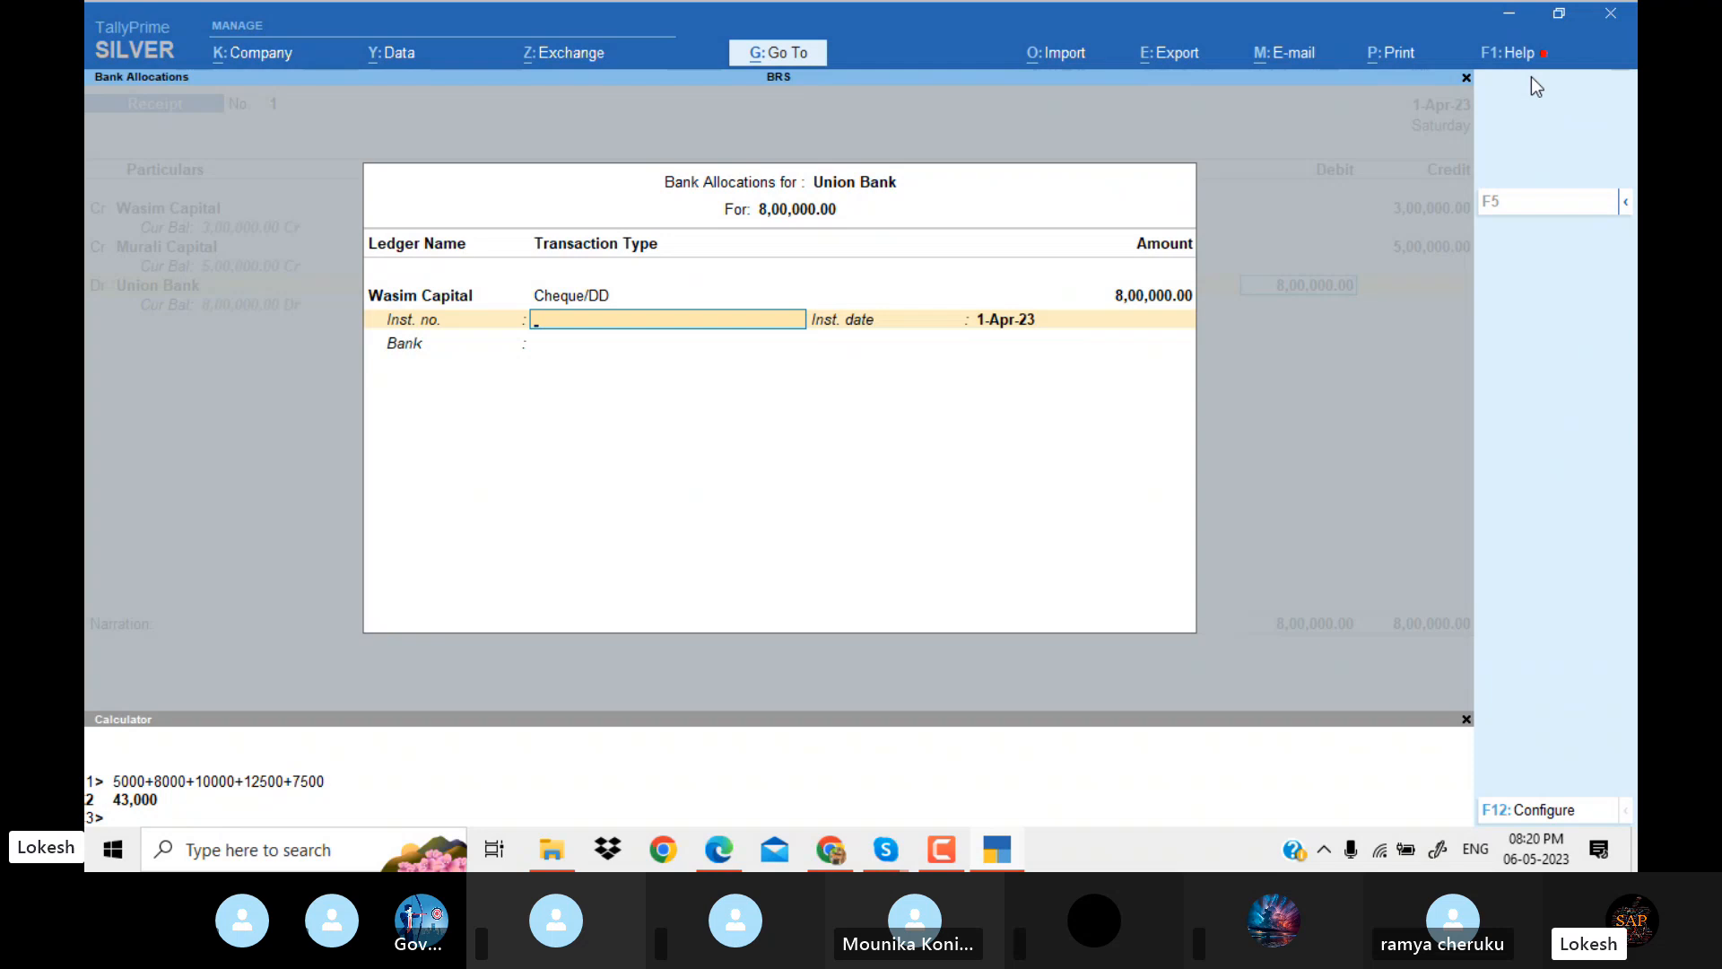
key(Return)
key(Return)
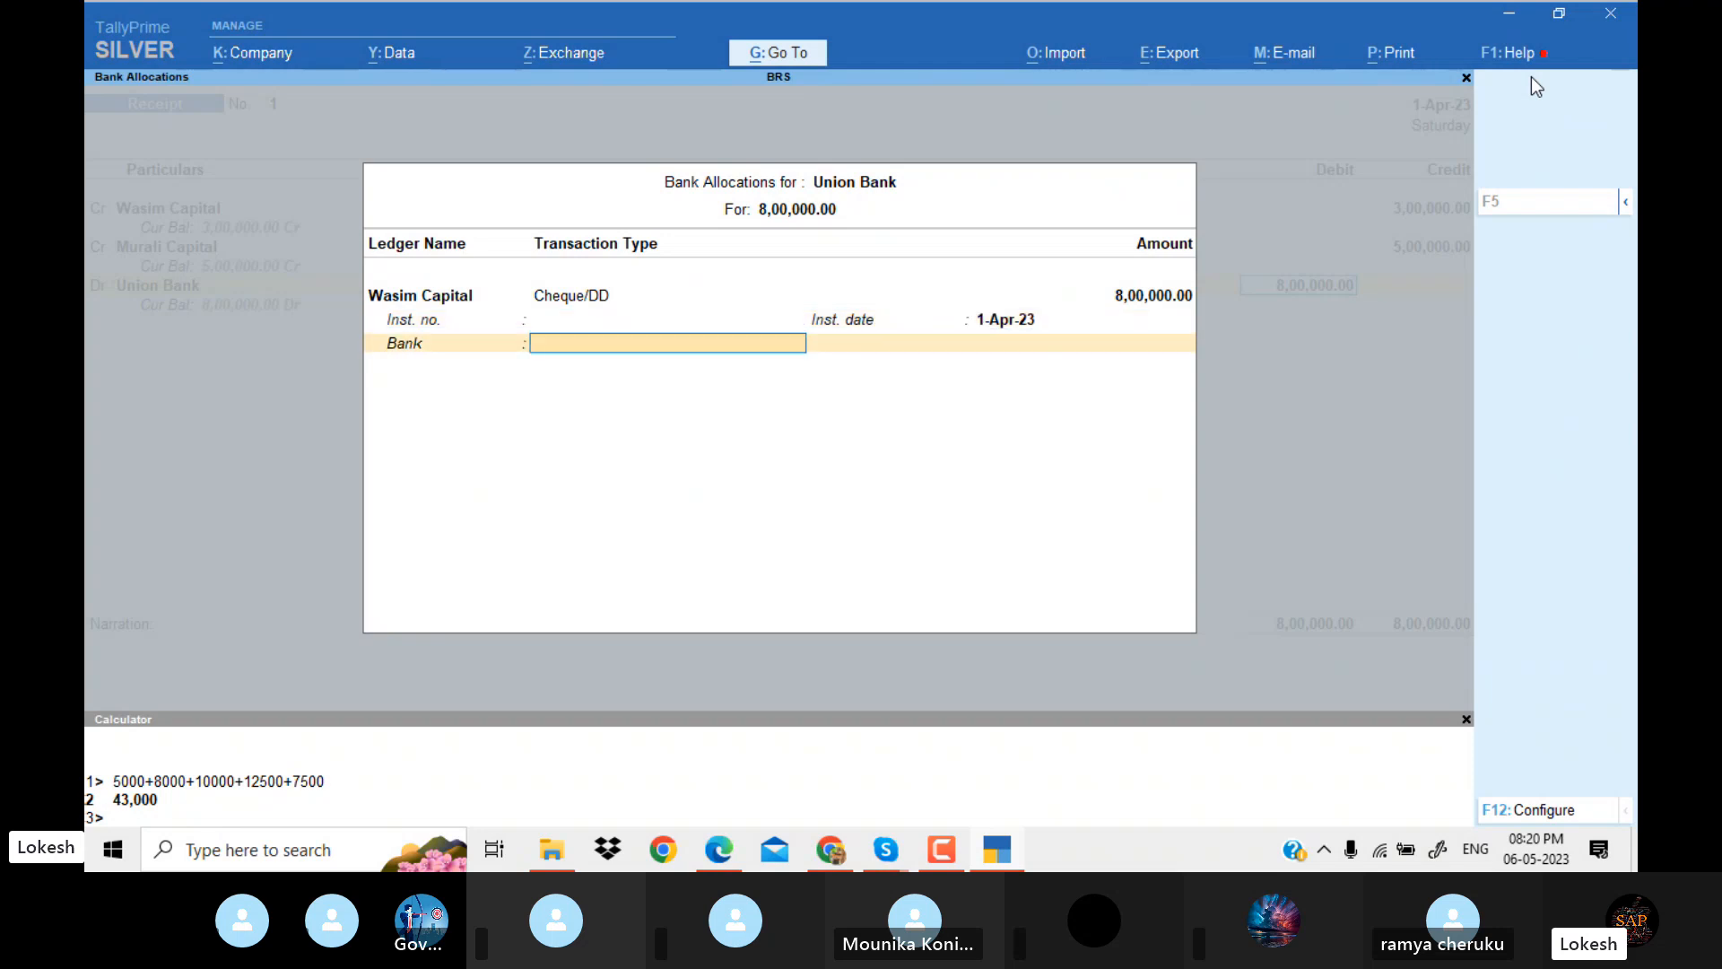
key(shift+Tab)
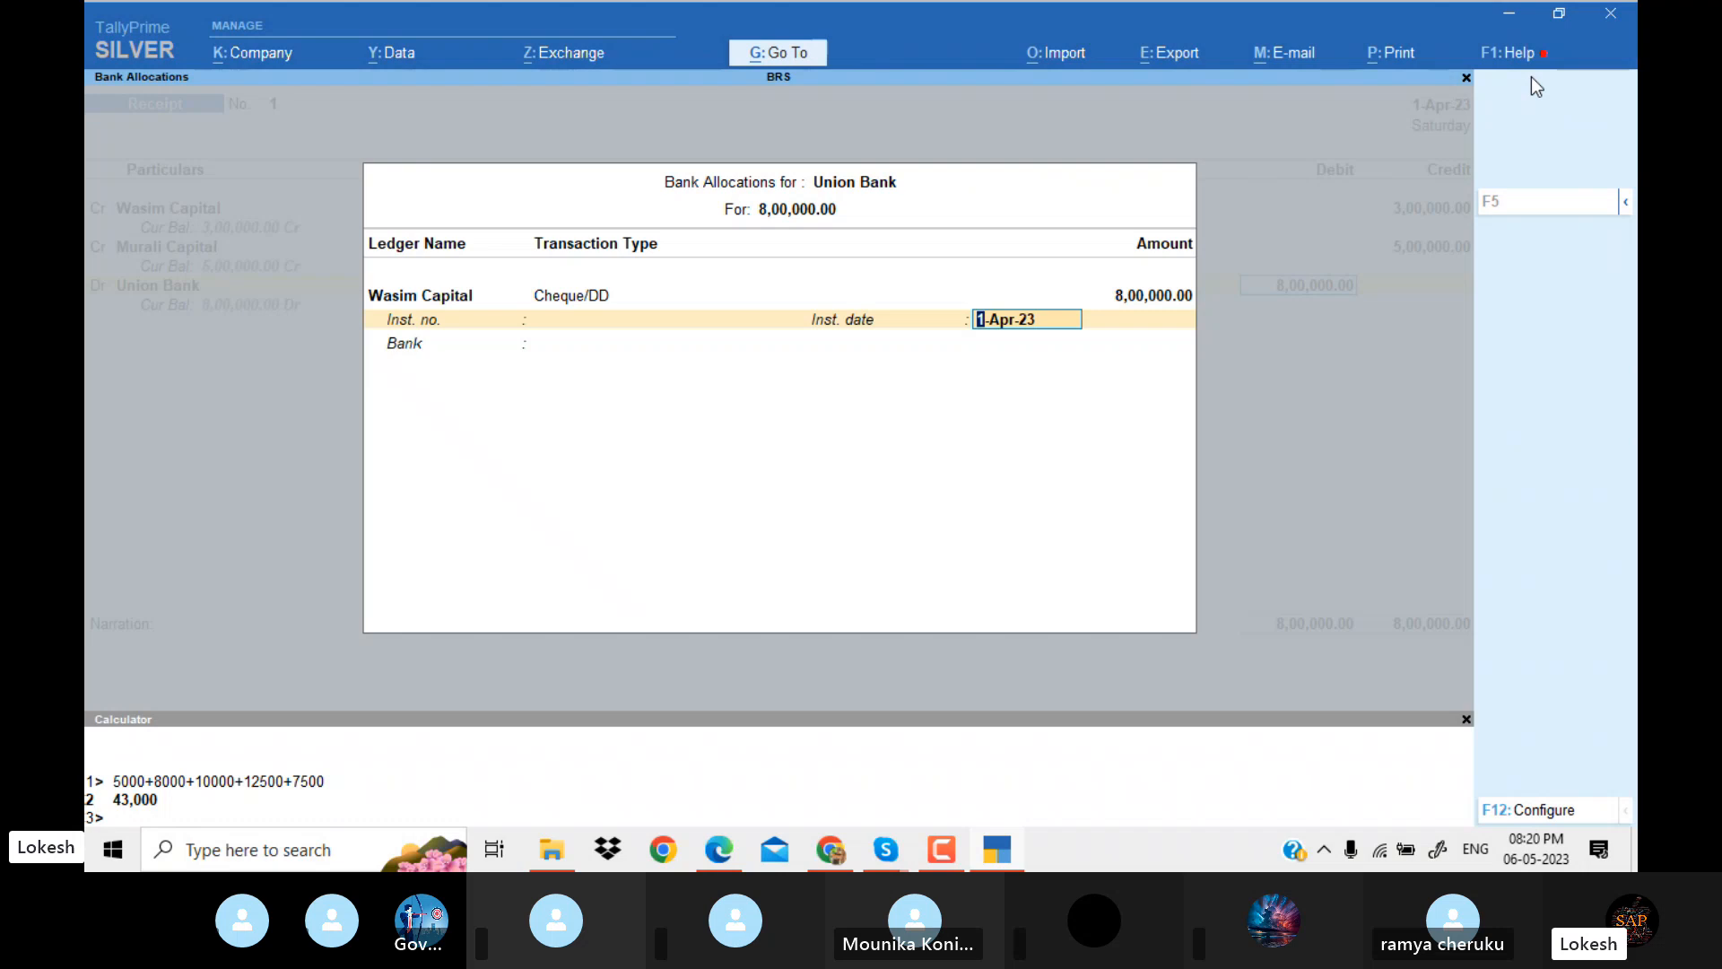
key(Return)
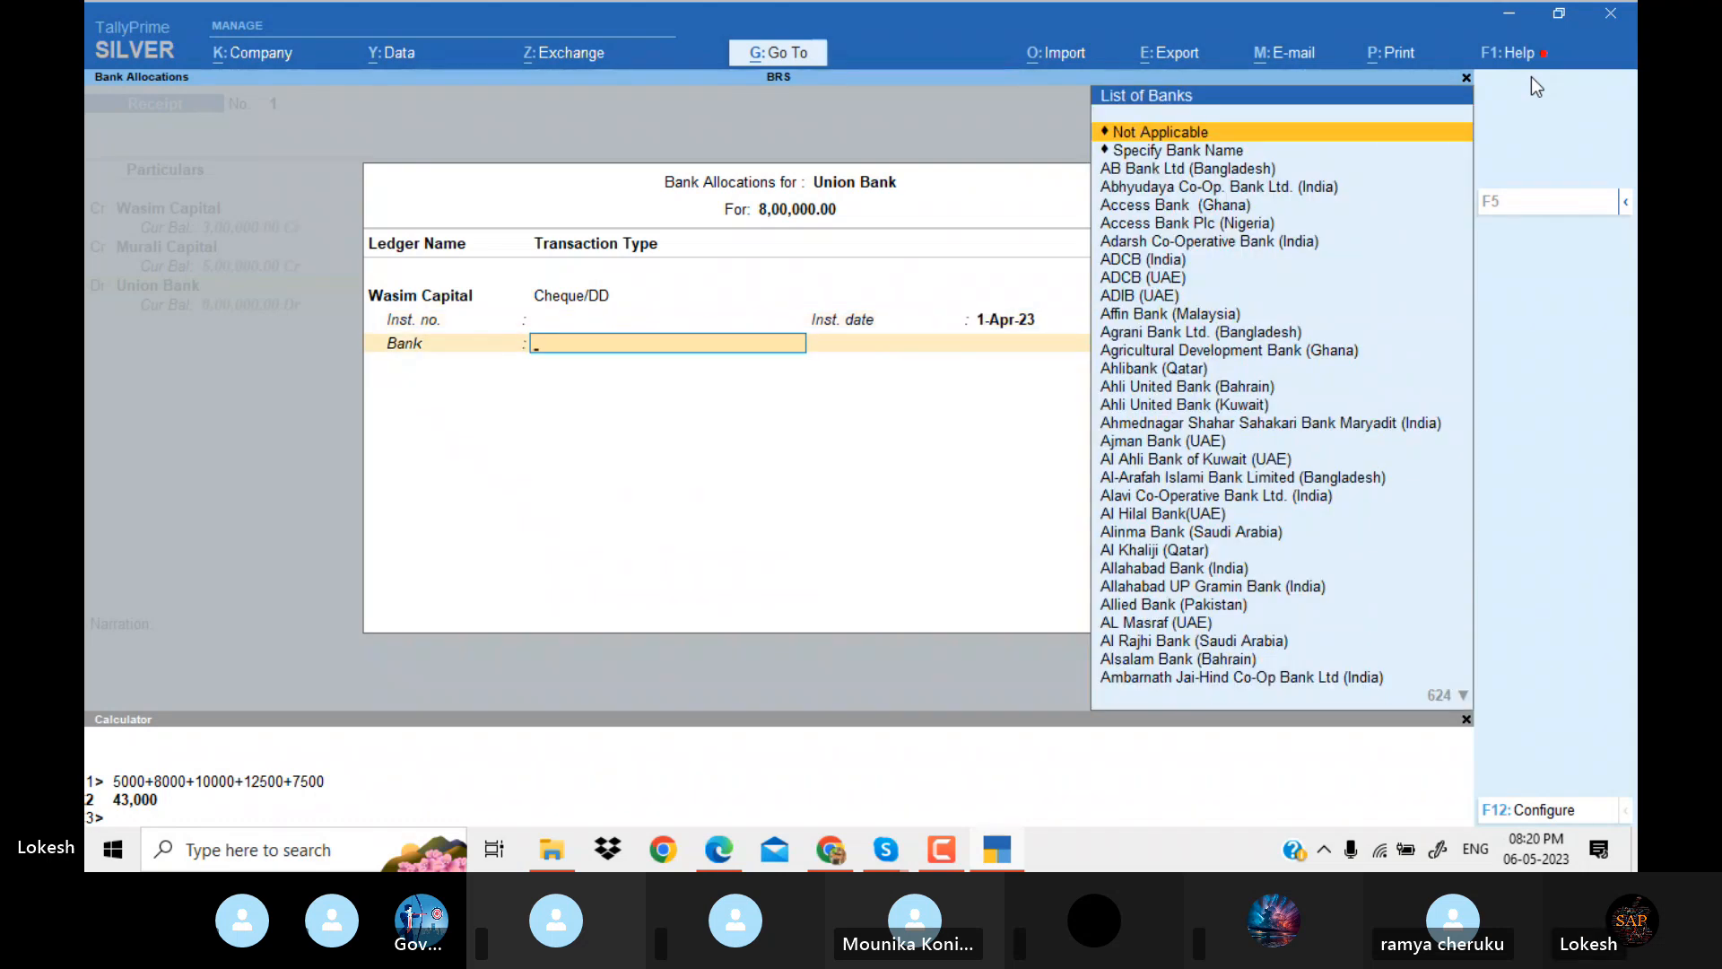
key(Return)
key(Return)
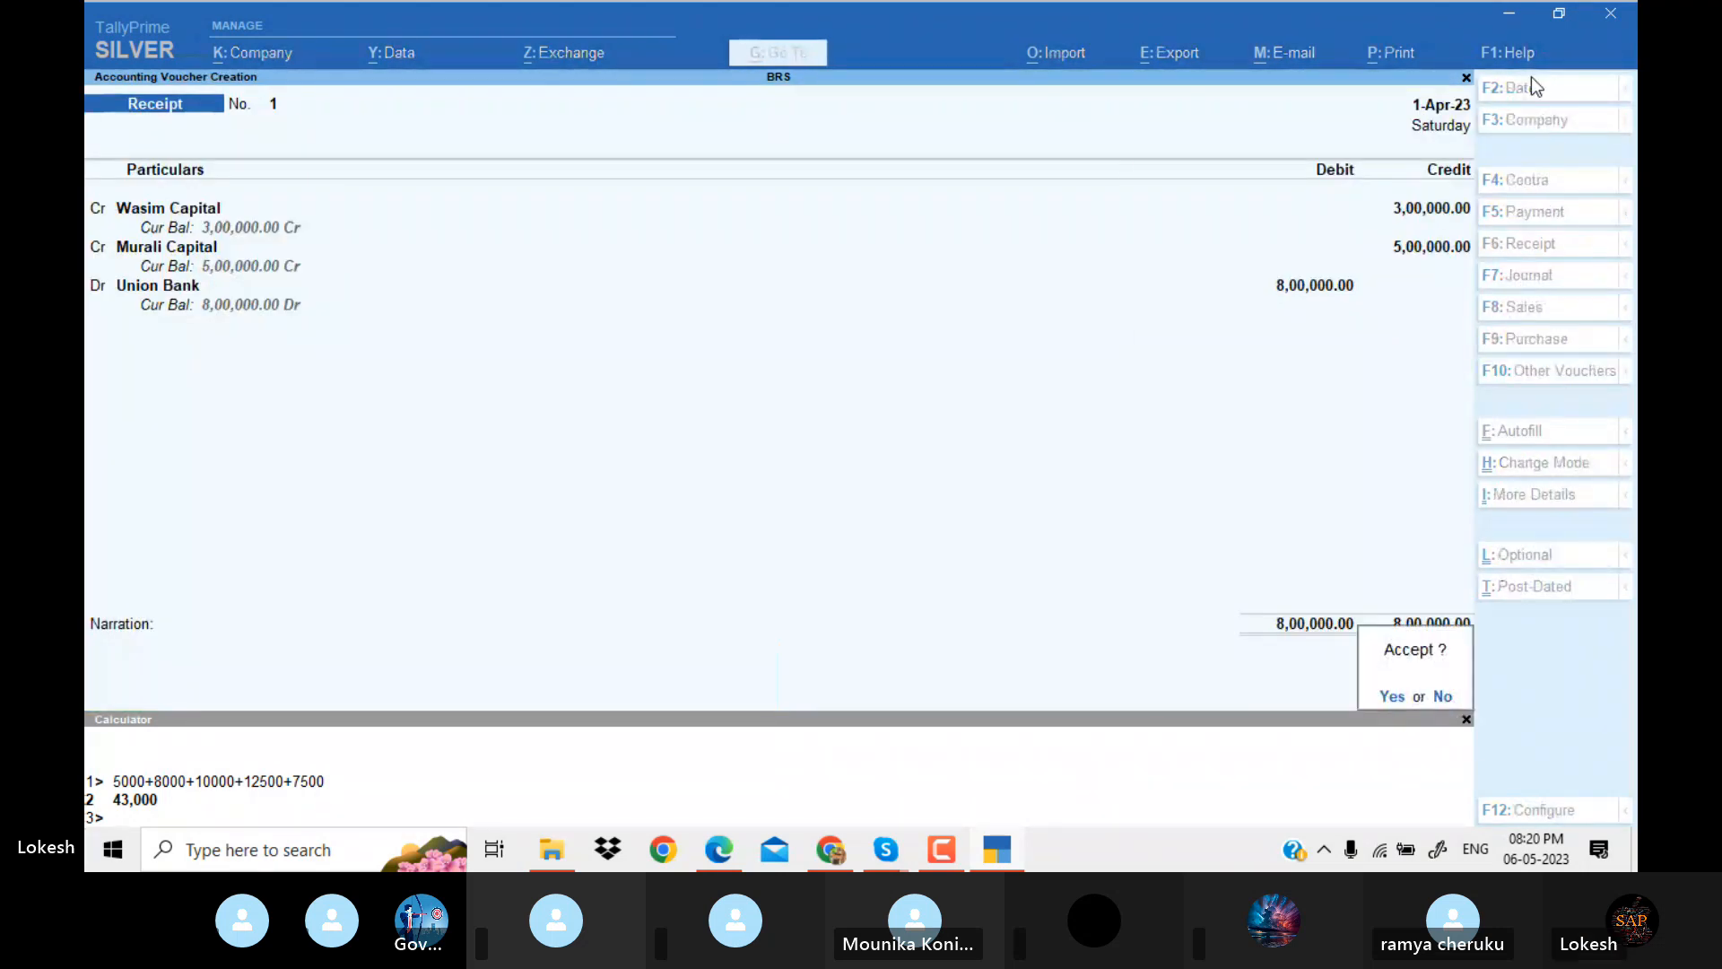
key(Return)
Check the furniture purchase in the Problem 11 PDF and start a payment voucher dated 2-4 in TallyPrime.
key(alt+Tab)
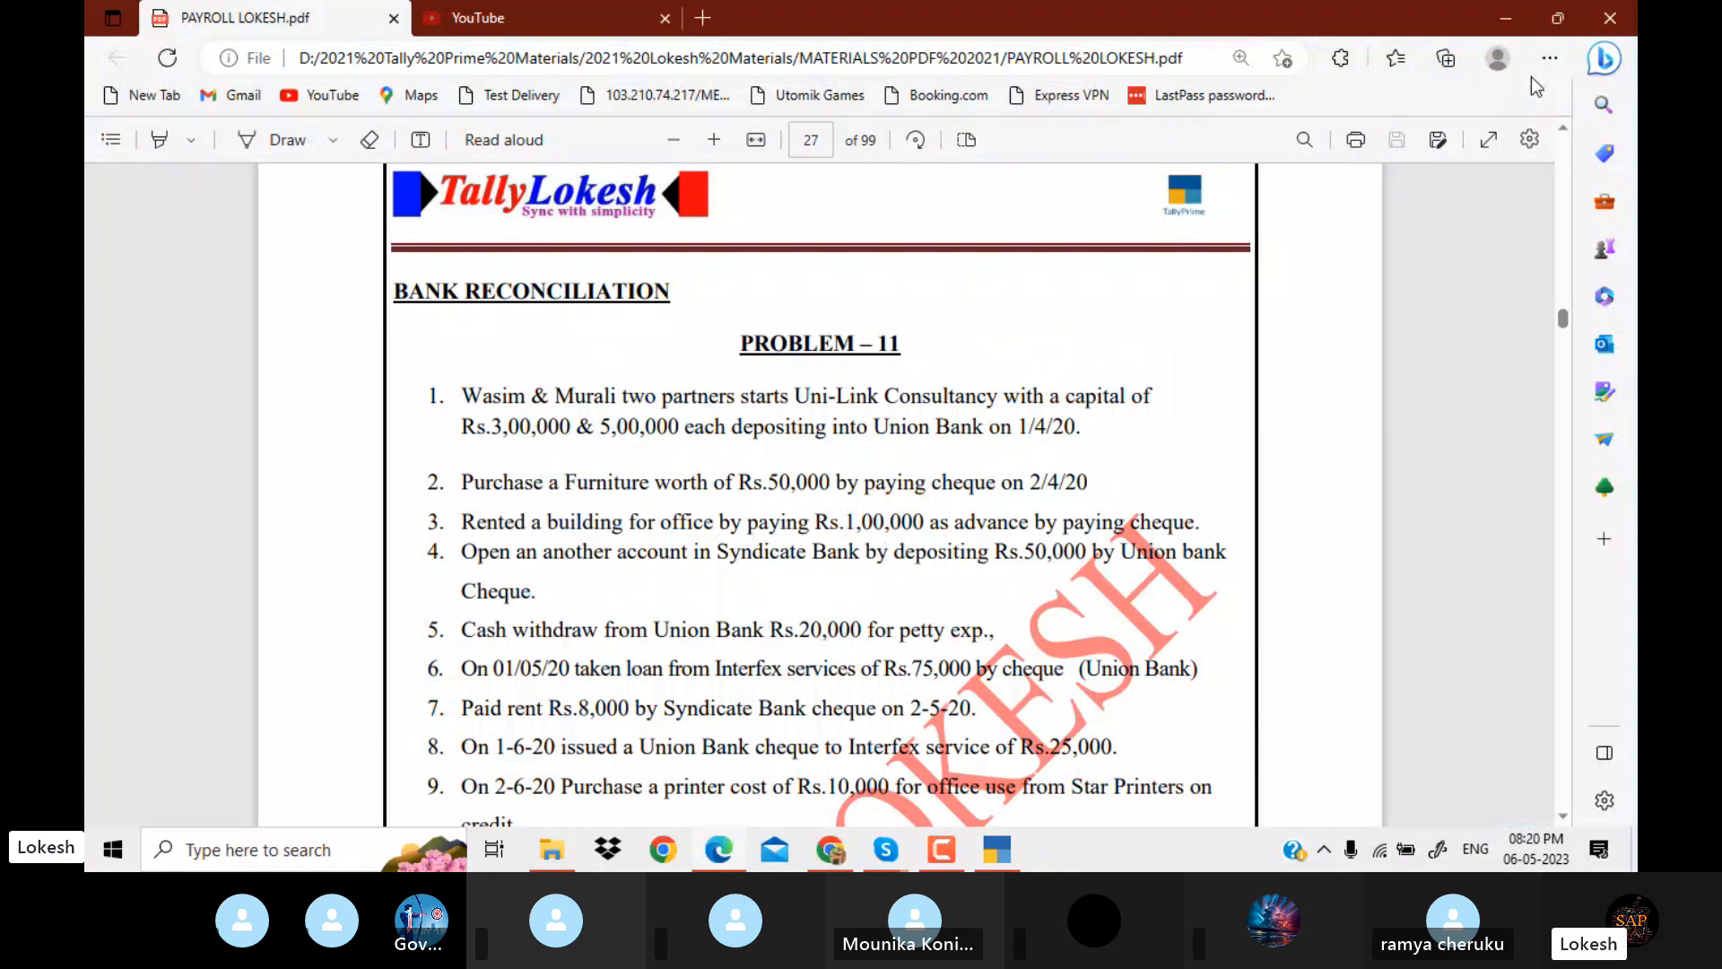
key(Down)
key(Down)
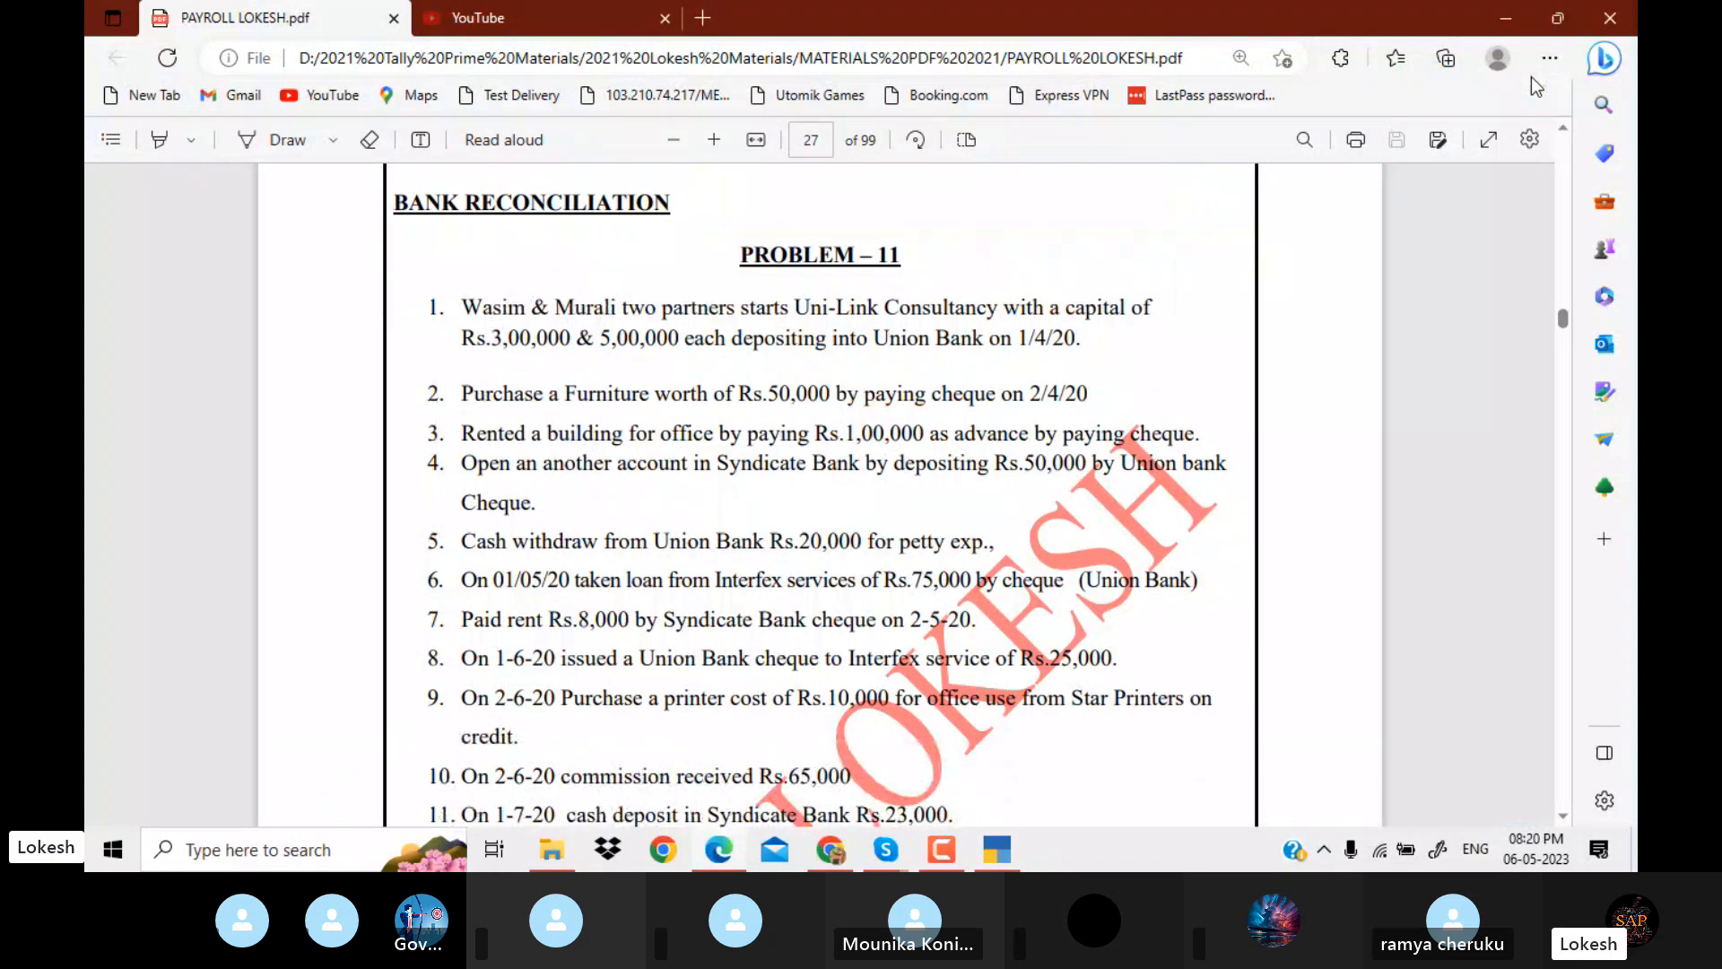
key(alt+Tab)
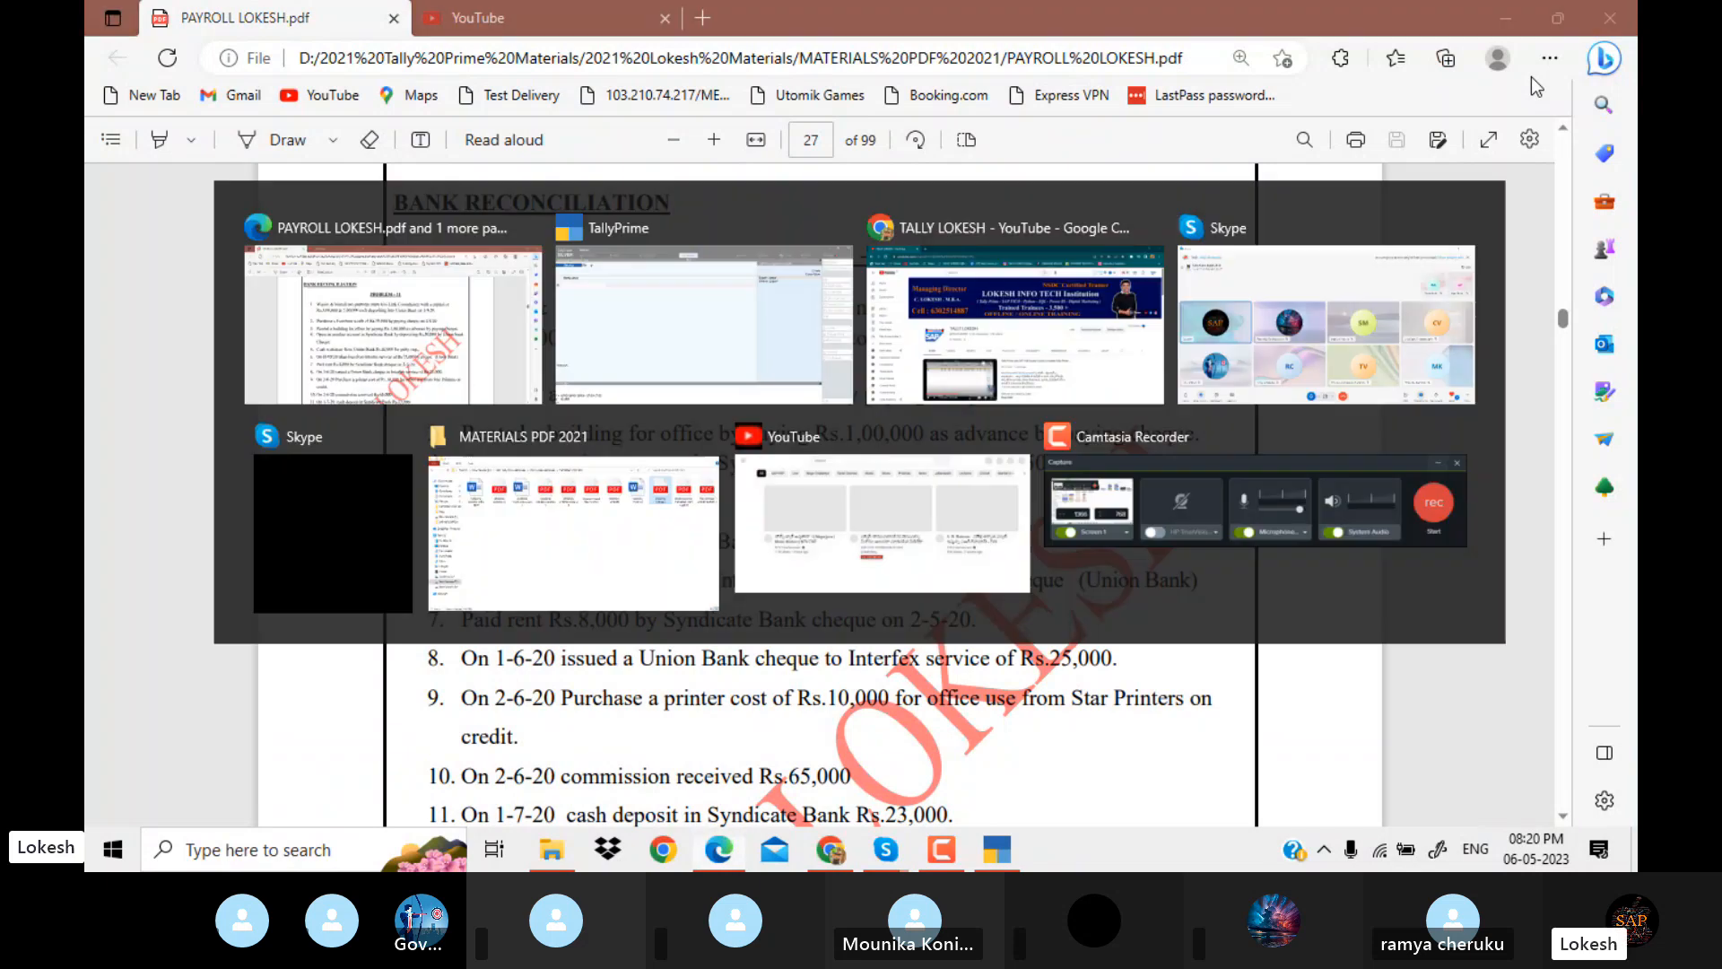
click(1555, 219)
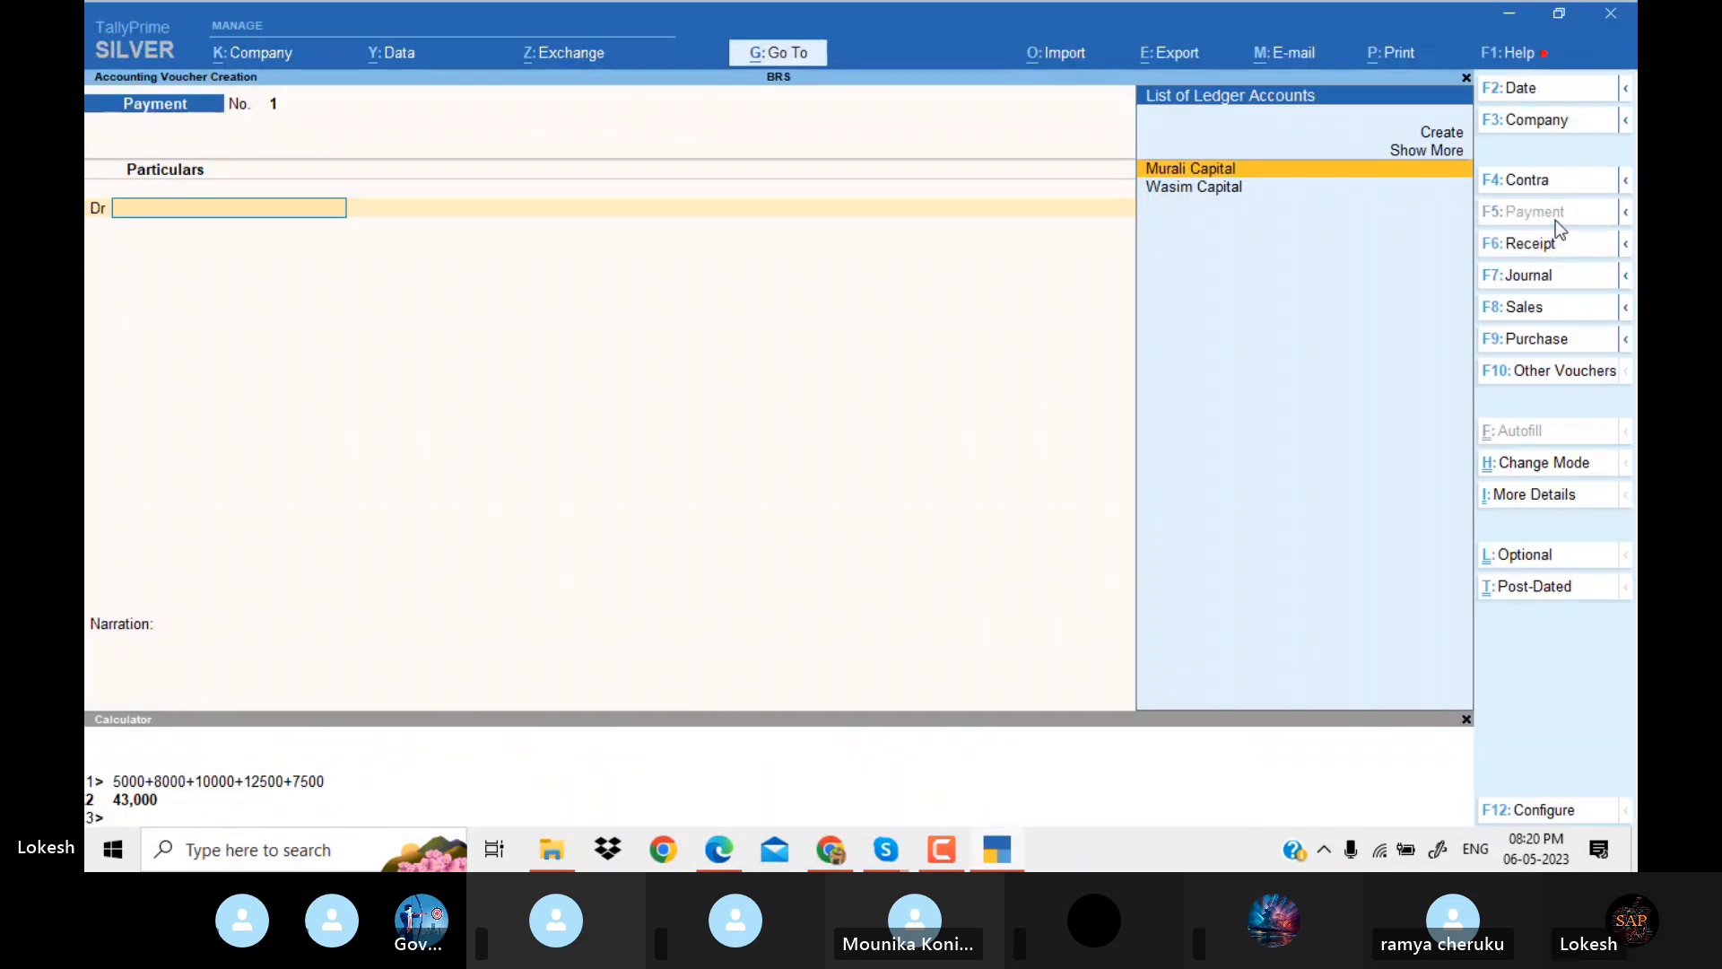
click(1530, 89)
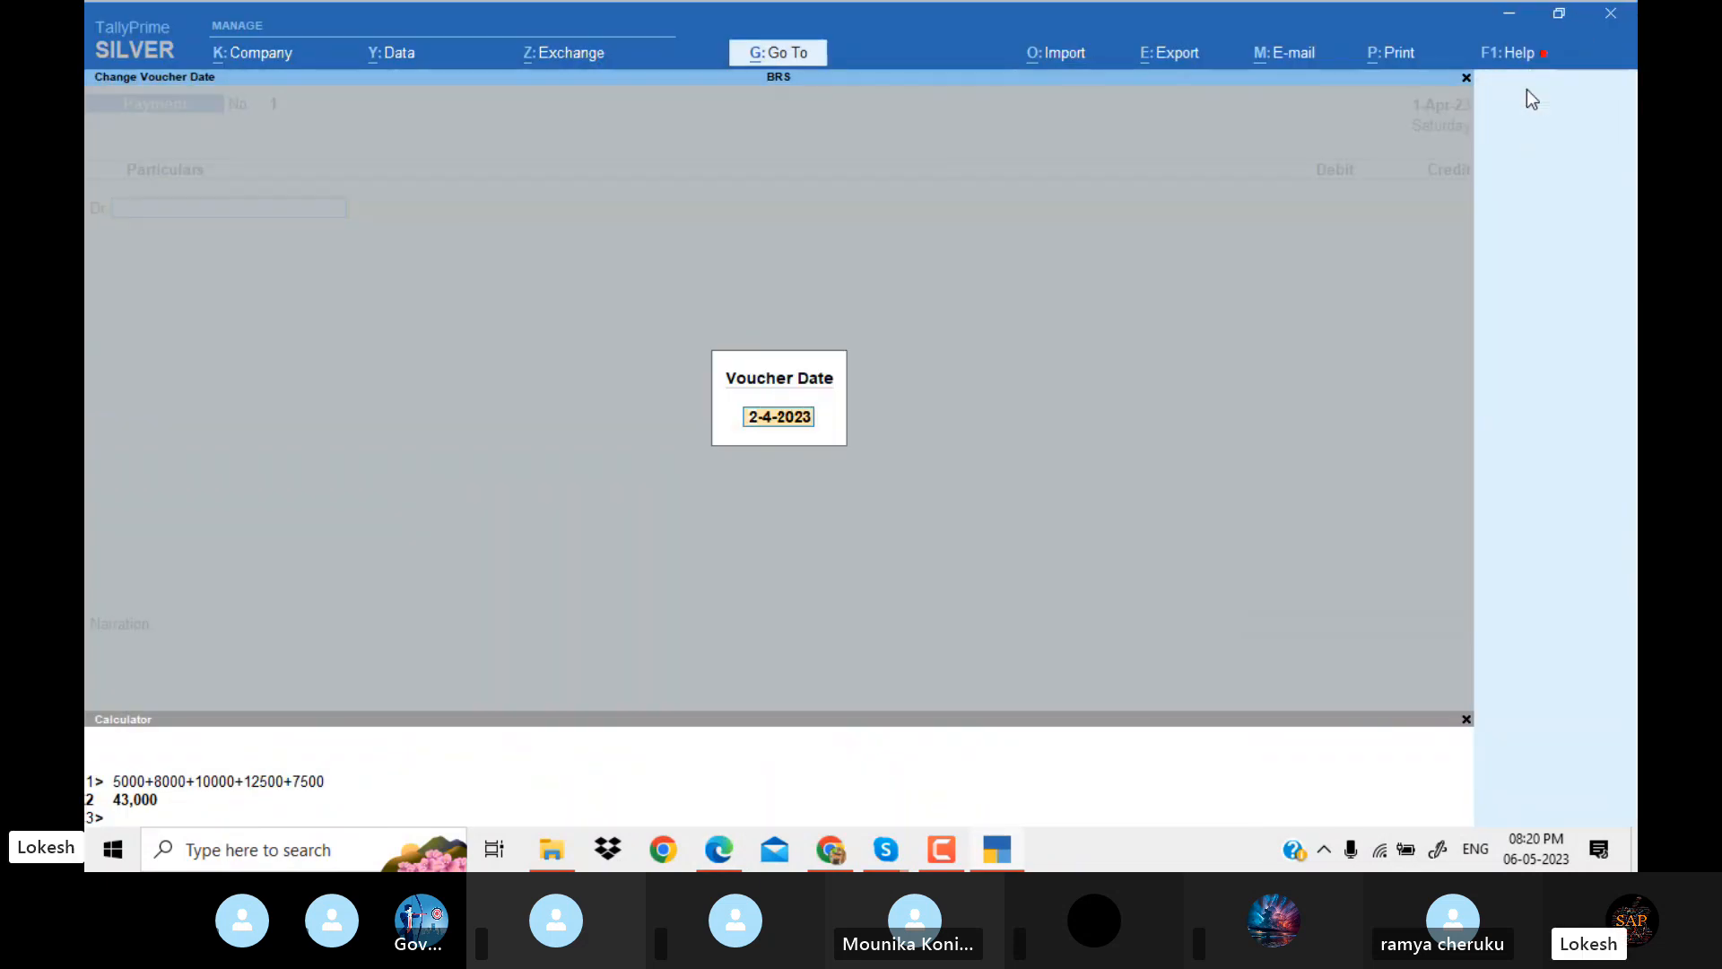
key(alt+Tab)
key(alt+Tab)
text(2-4)
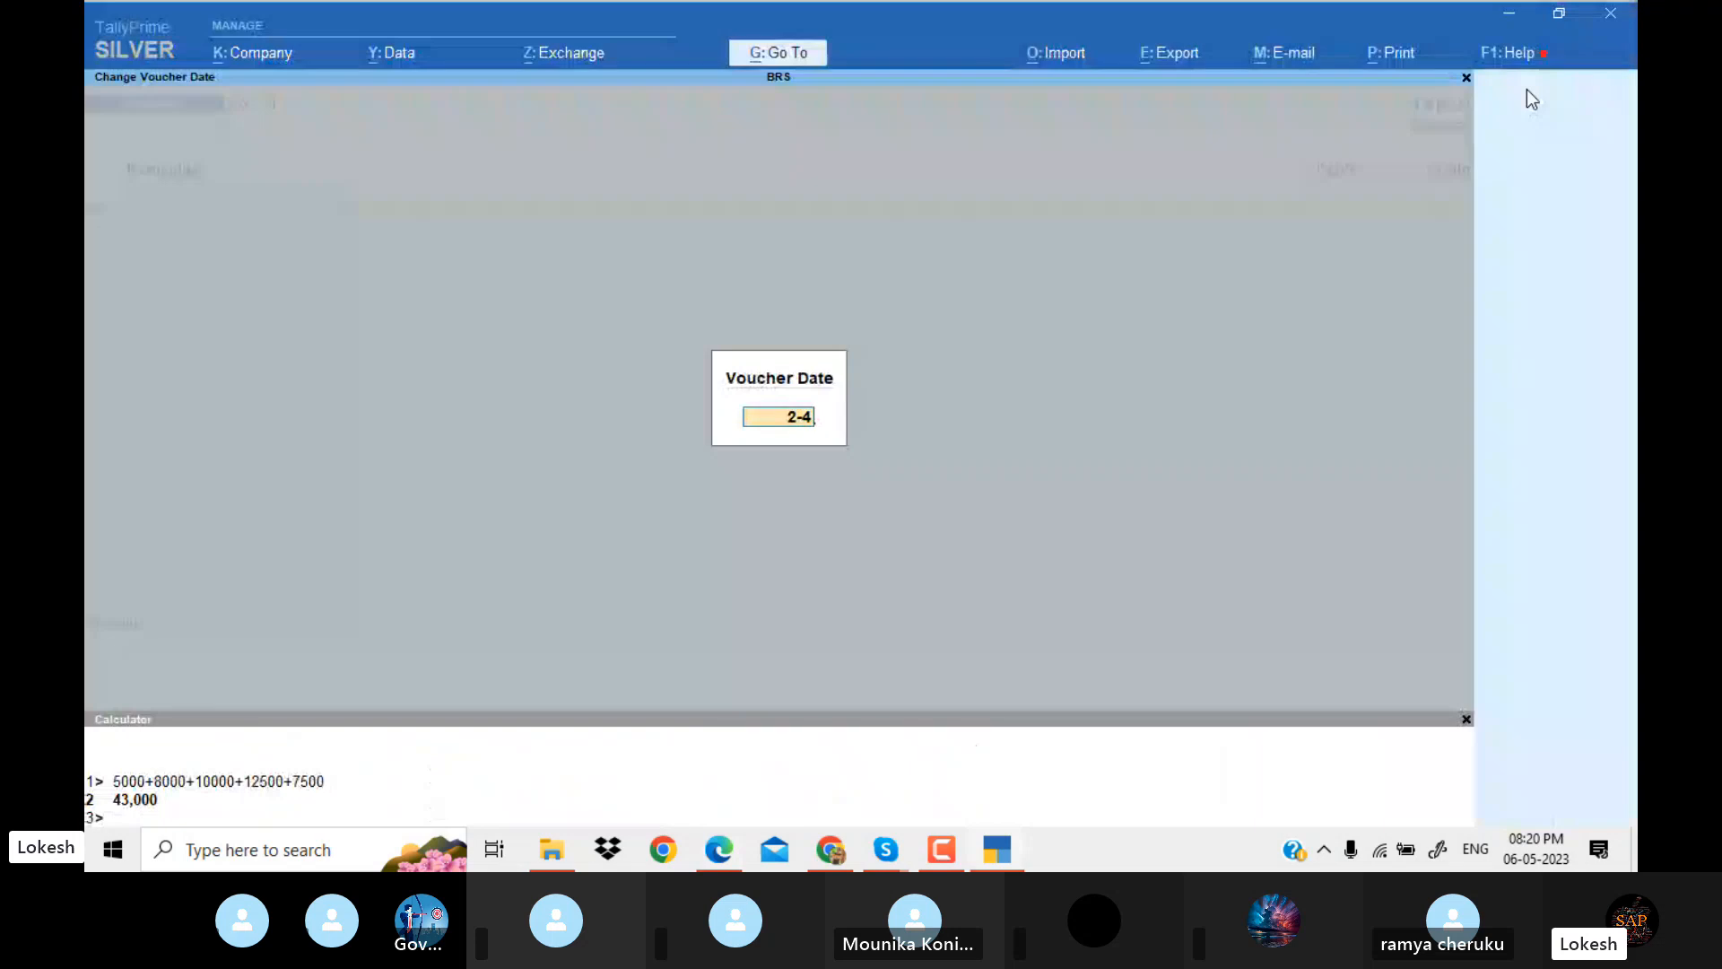
key(Return)
Create a ledger named Furniture under Fixed Assets, keeping the default mailing and bank settings.
key(alt+c)
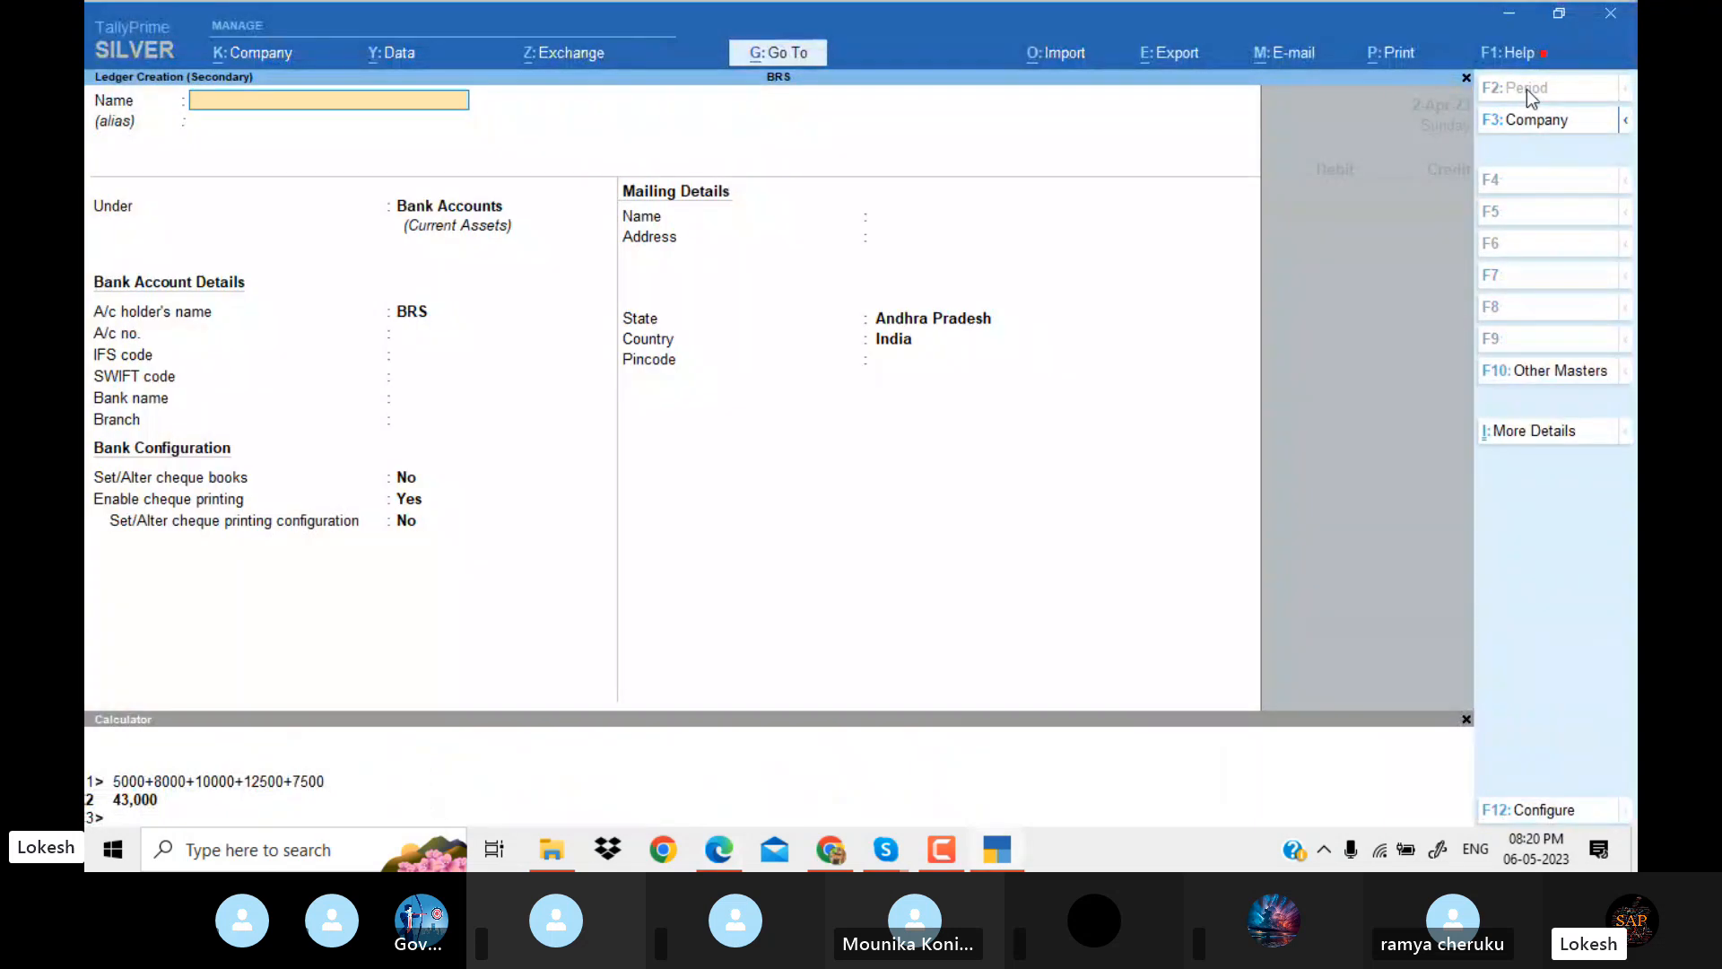
text(Furniture)
key(Return)
key(Return)
key(Return)
key(Return)
key(Return)
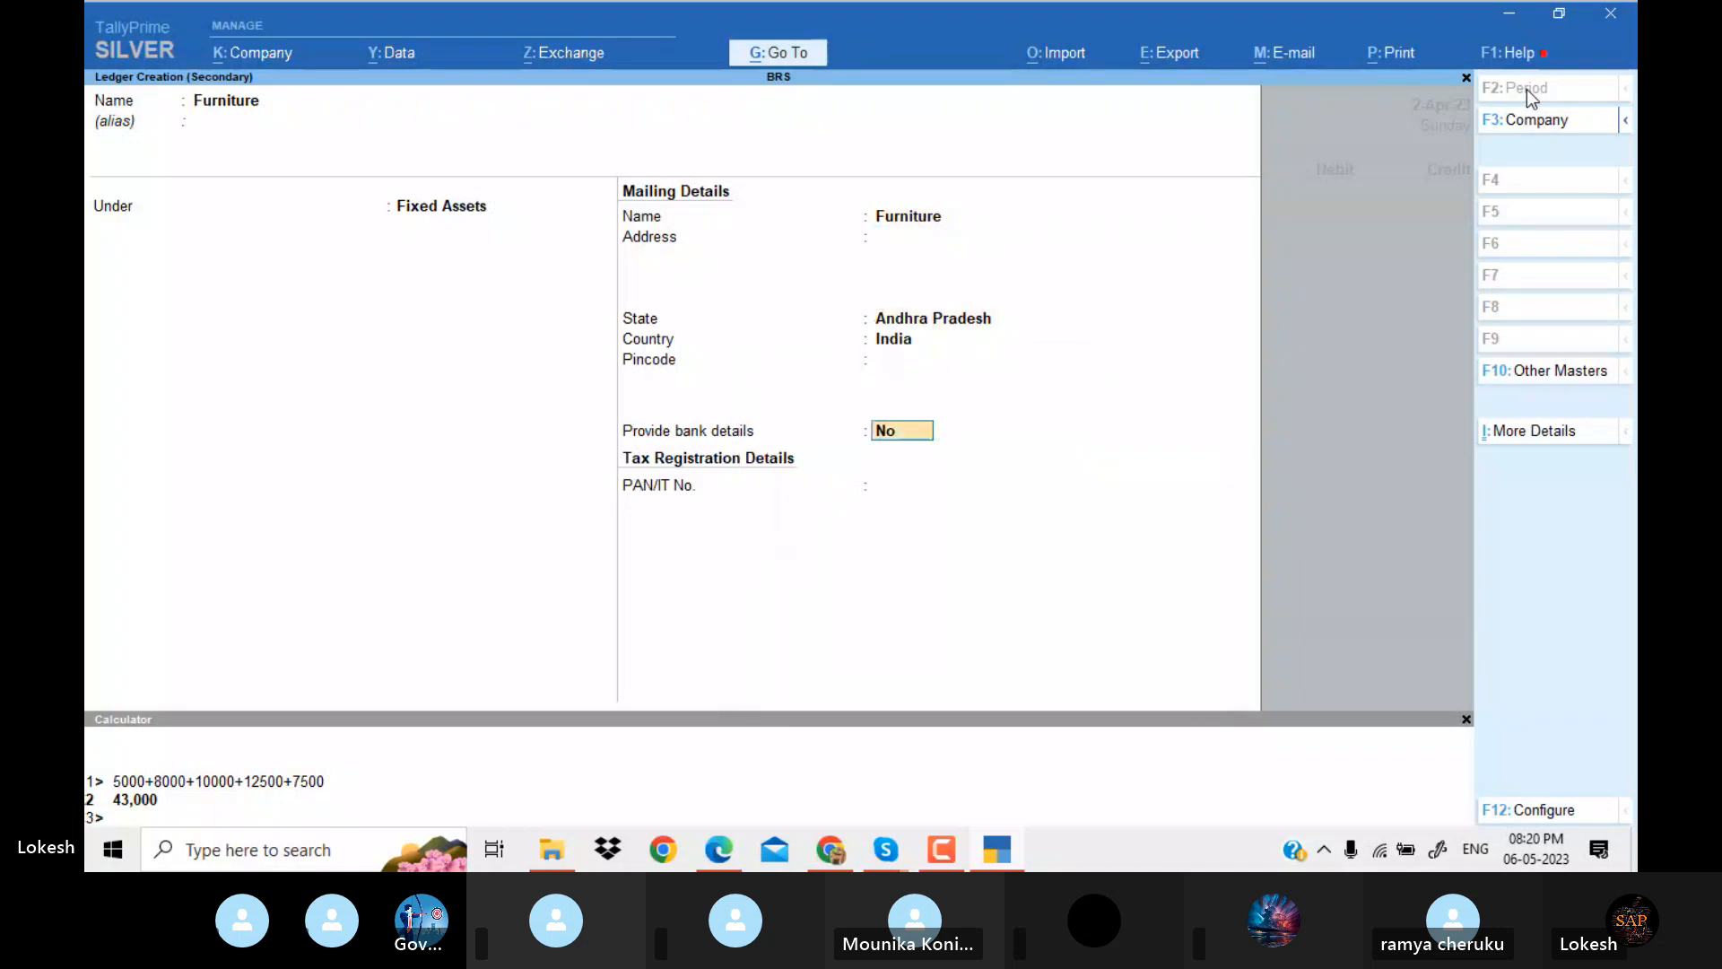
key(Return)
key(Return)
Check the furniture amount in the Problem 11 PDF and debit Furniture with 50000 in the payment voucher.
key(Return)
key(alt+Tab)
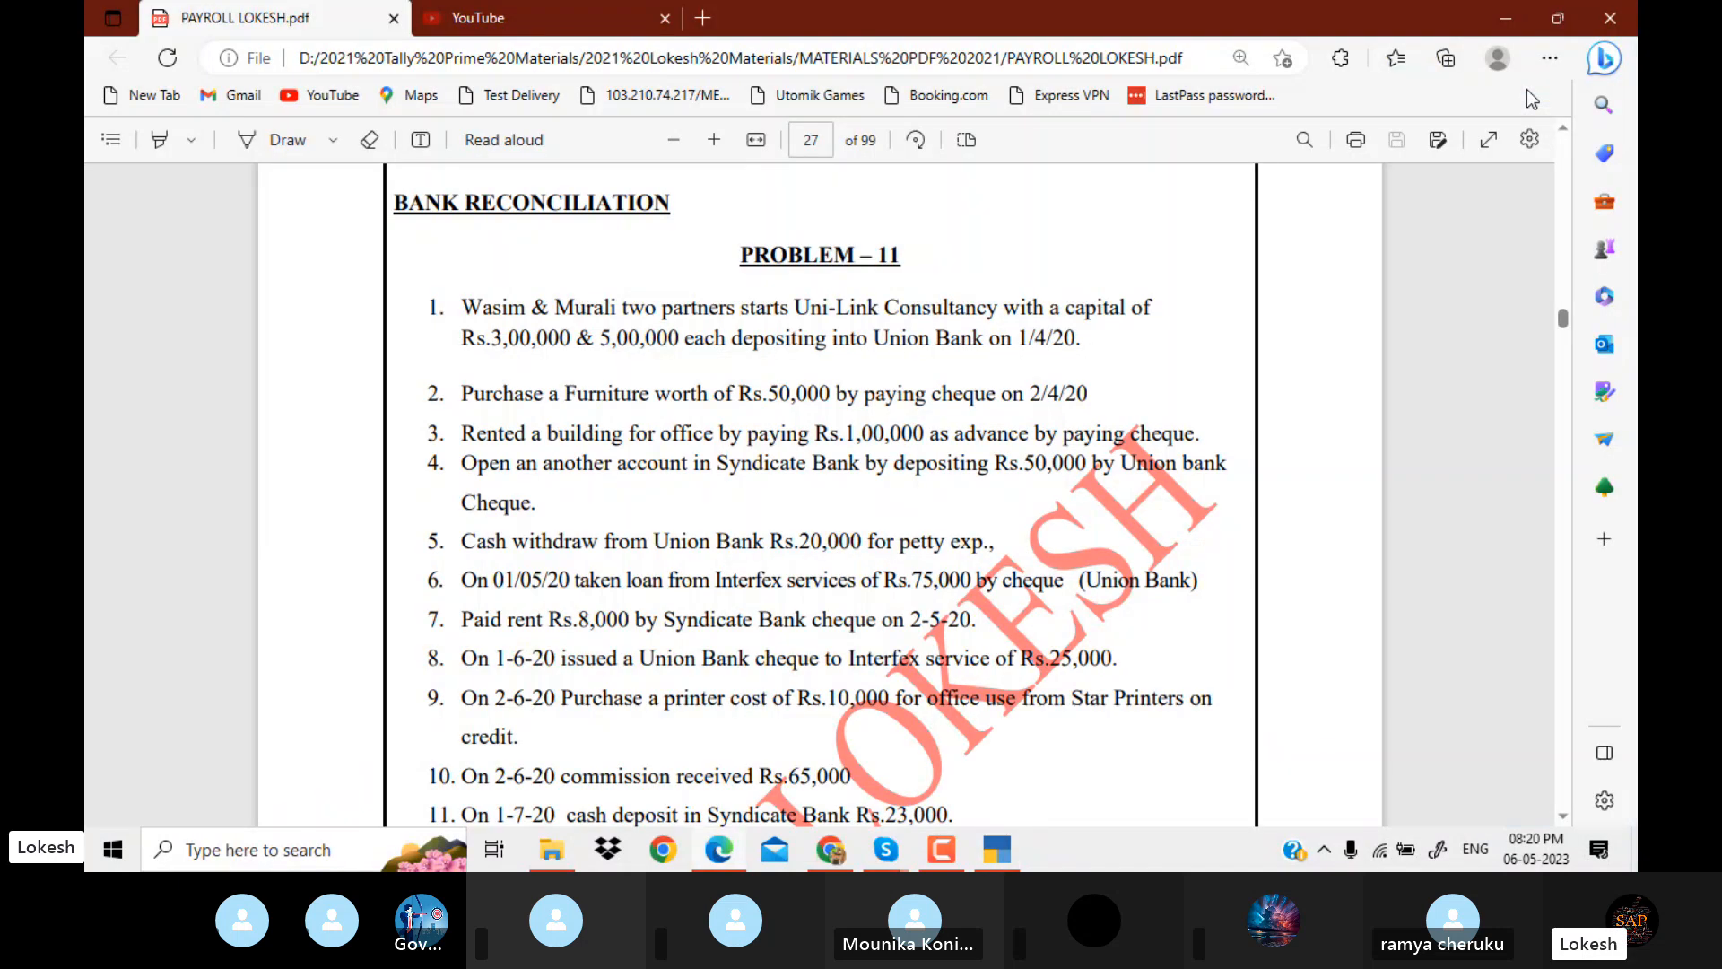
key(alt+Tab)
text(50000)
Credit Union Bank with 50,000, accept the default bank allocation, and save the furniture payment without narration.
key(Return)
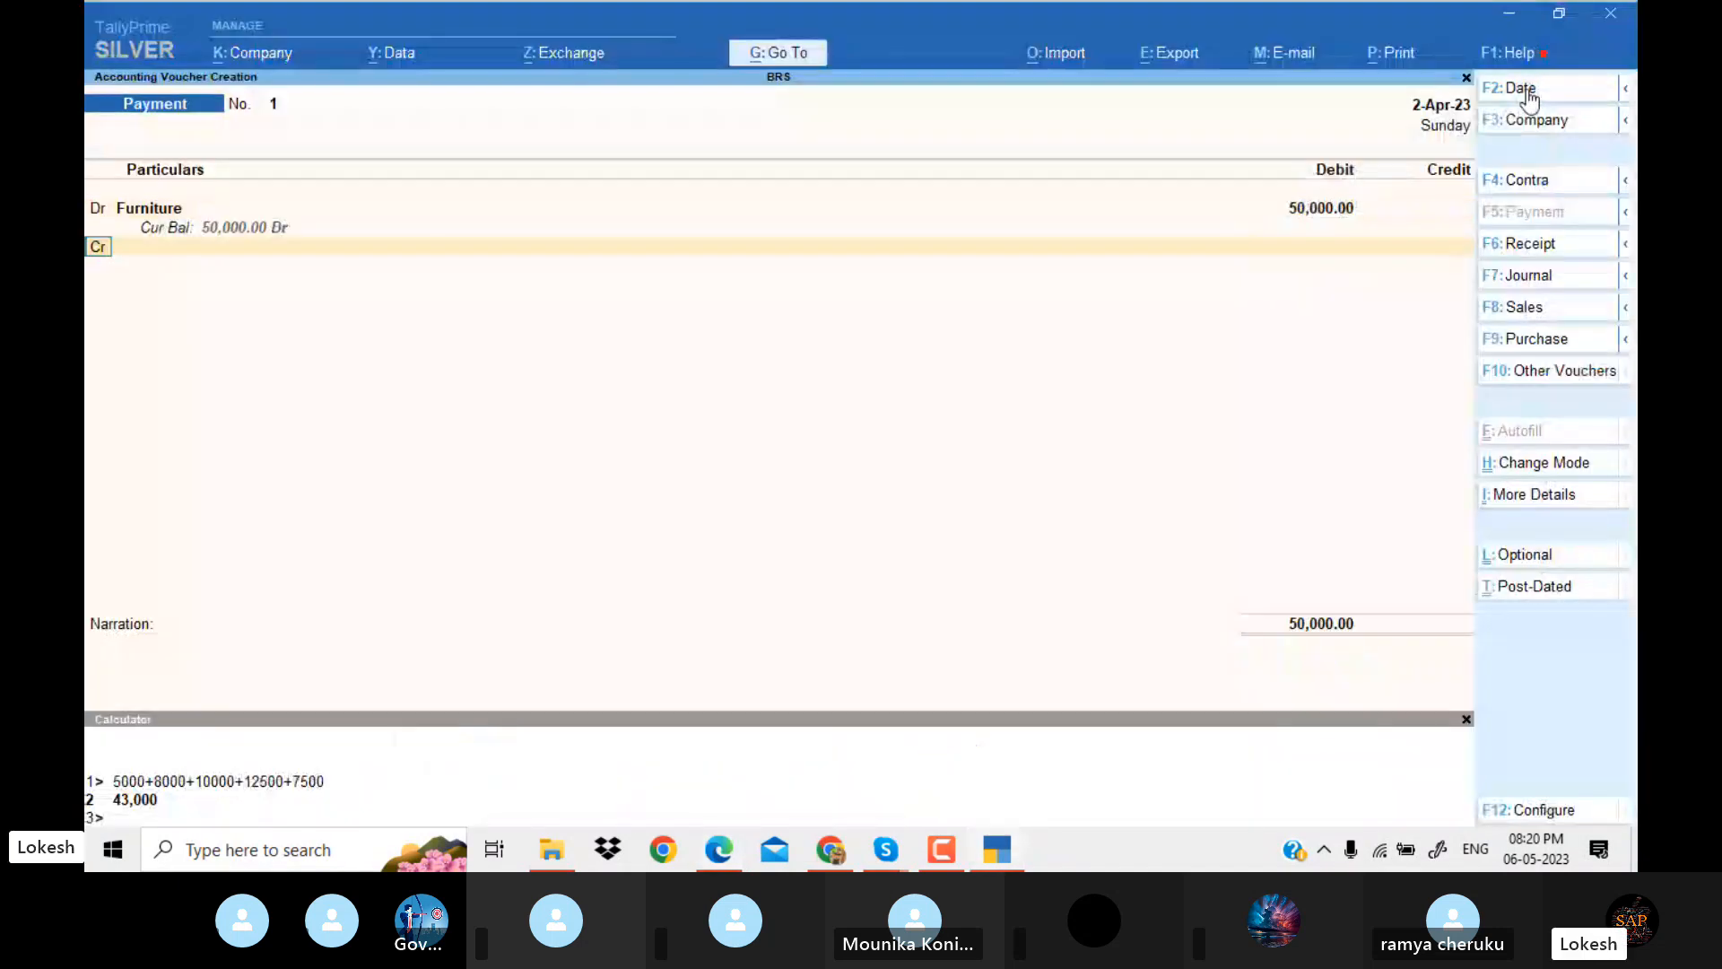
key(Return)
key(alt+Tab)
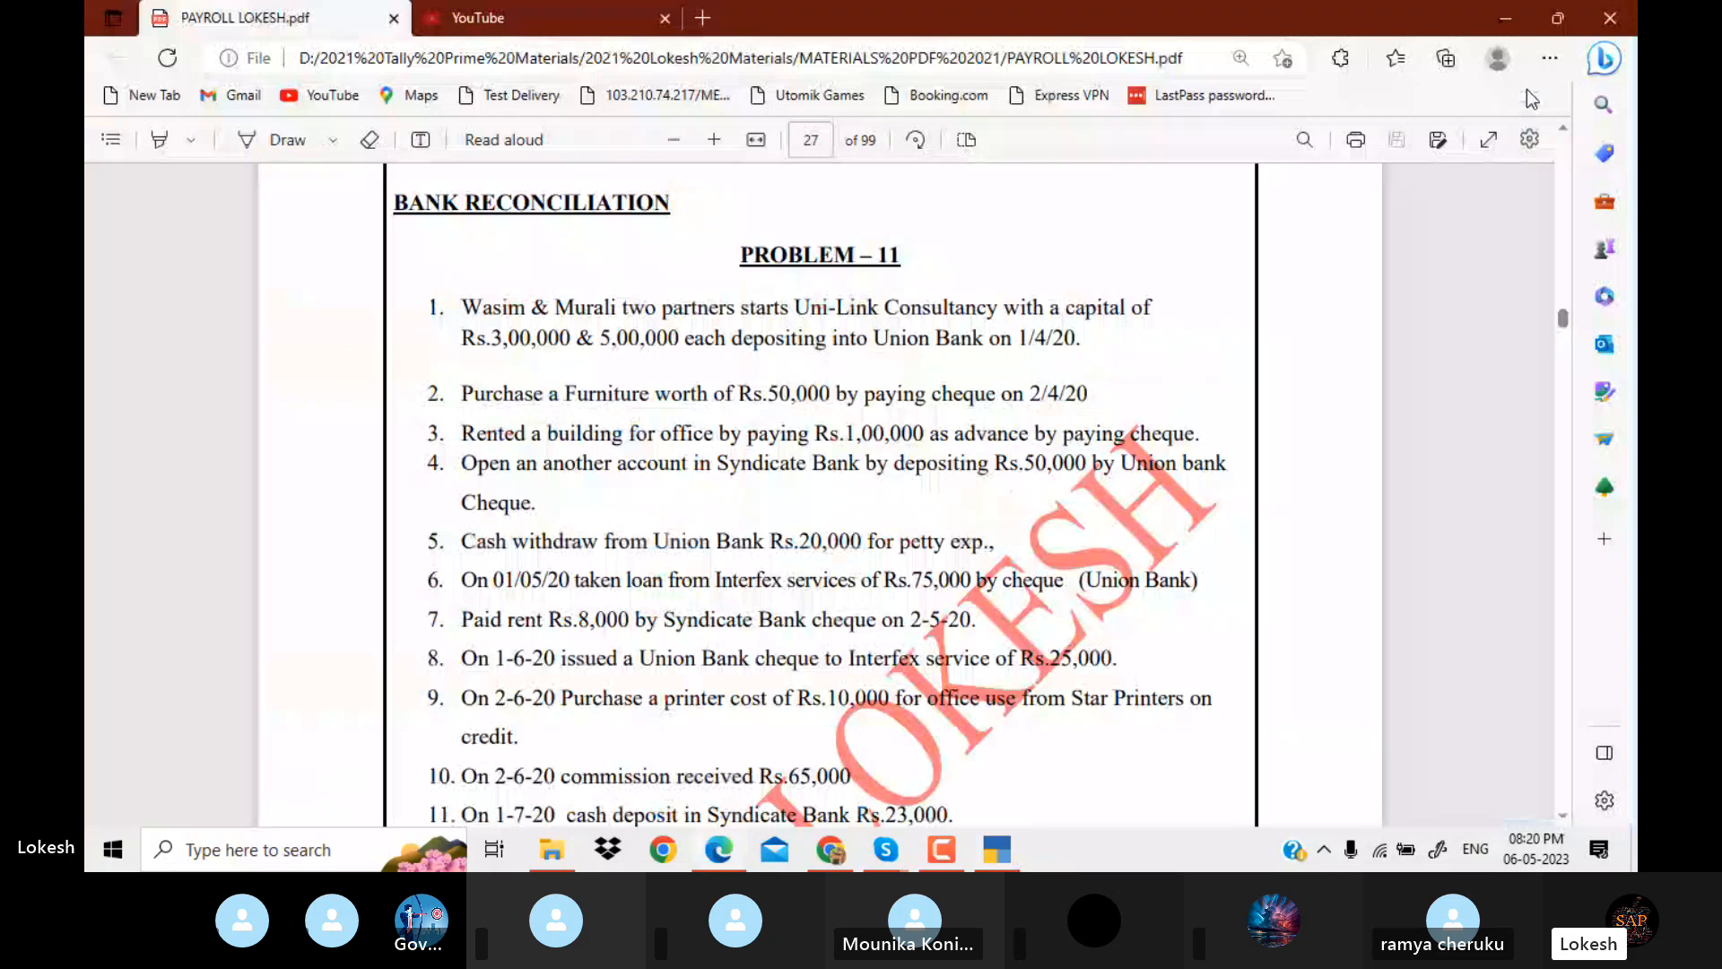
key(alt+Tab)
text(U)
key(Return)
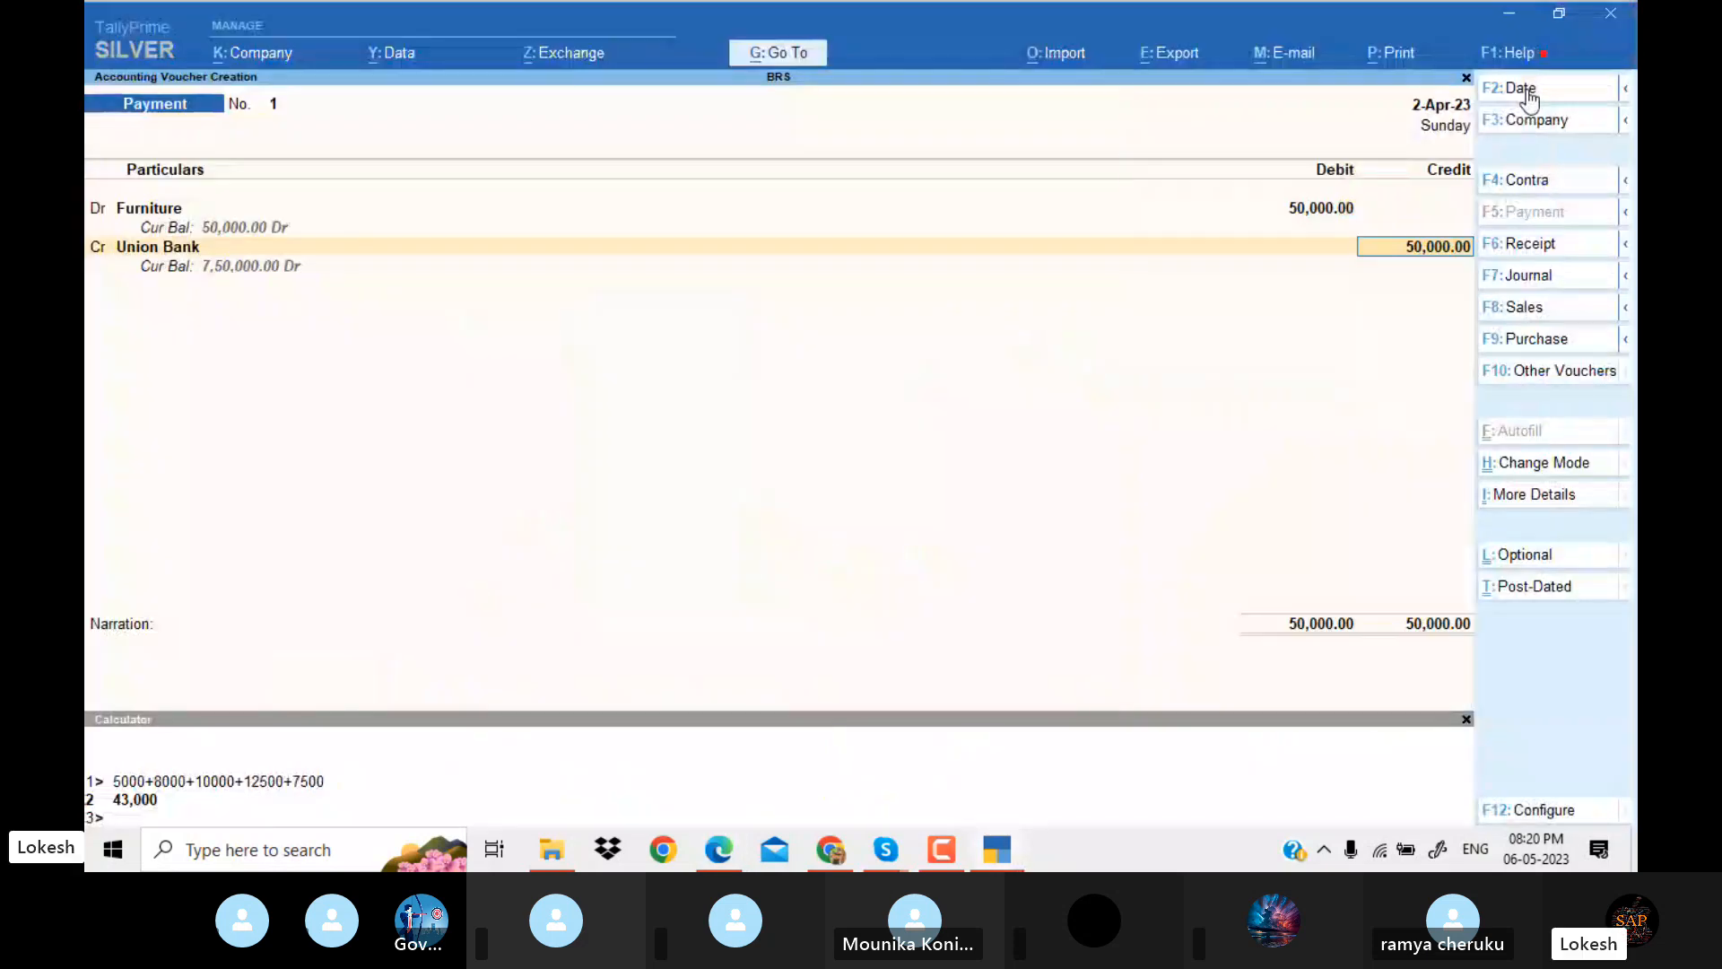
key(Return)
key(Return)
key(Return)
key(Return)
key(Return)
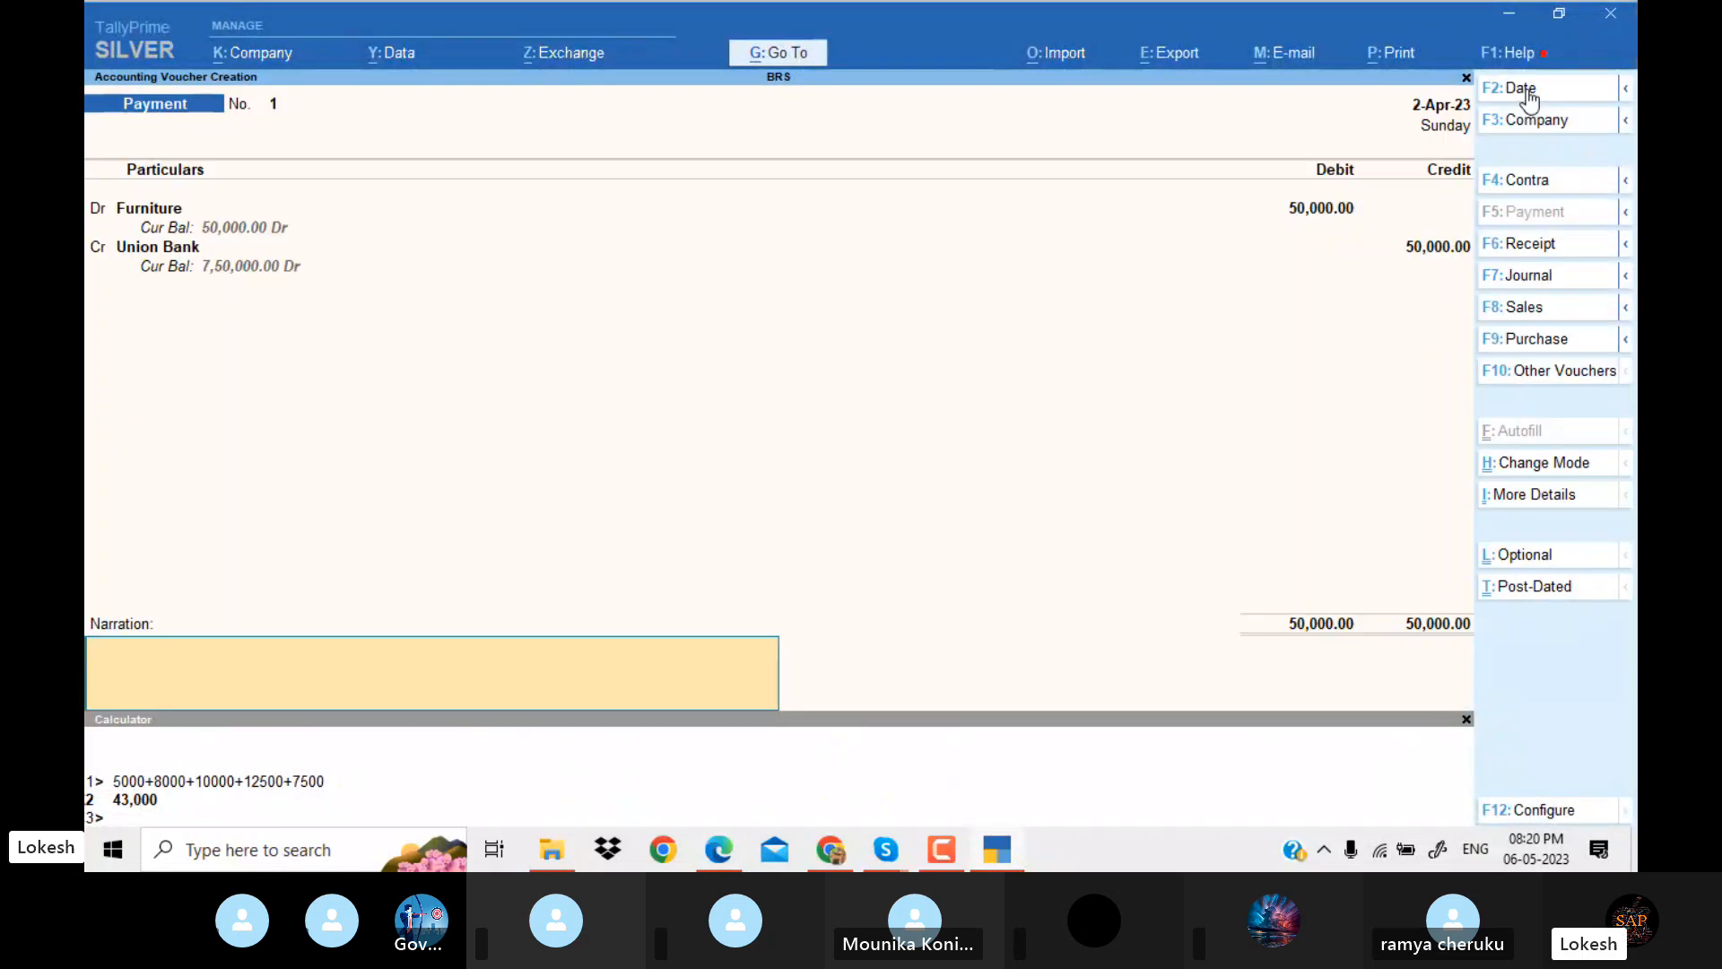
key(Return)
key(Return)
Check the building rent advance, transaction 3, in the Problem 11 PDF and return to TallyPrime.
key(alt+Tab)
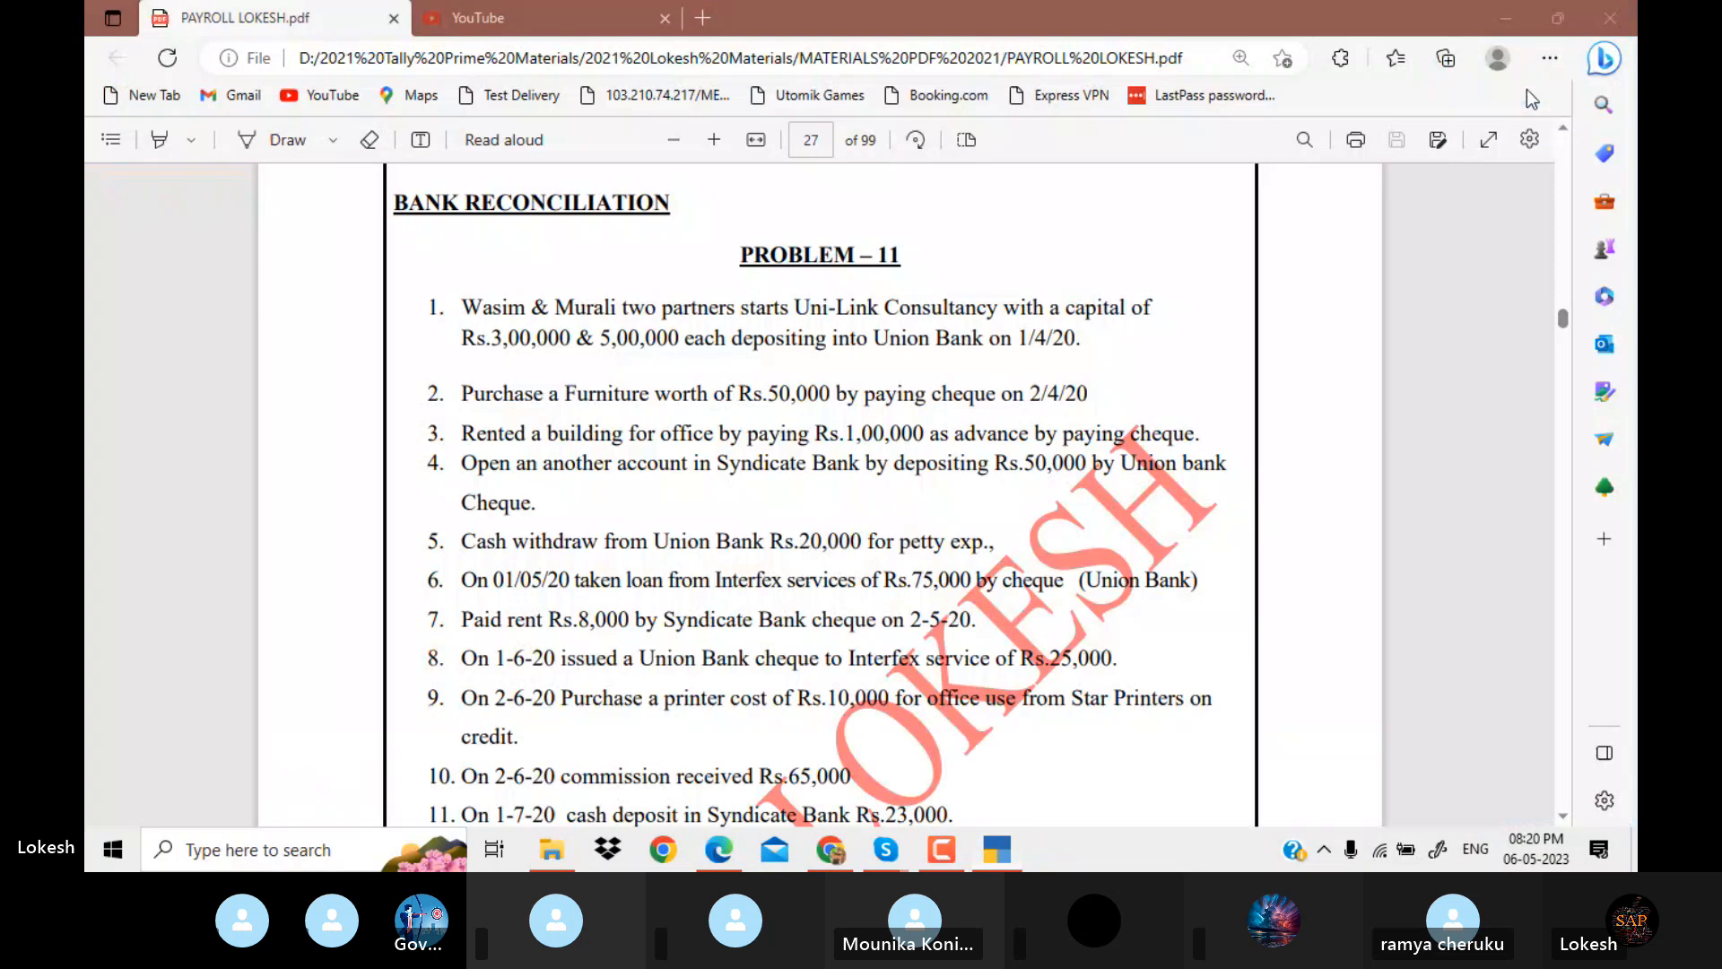
key(Down)
key(Down)
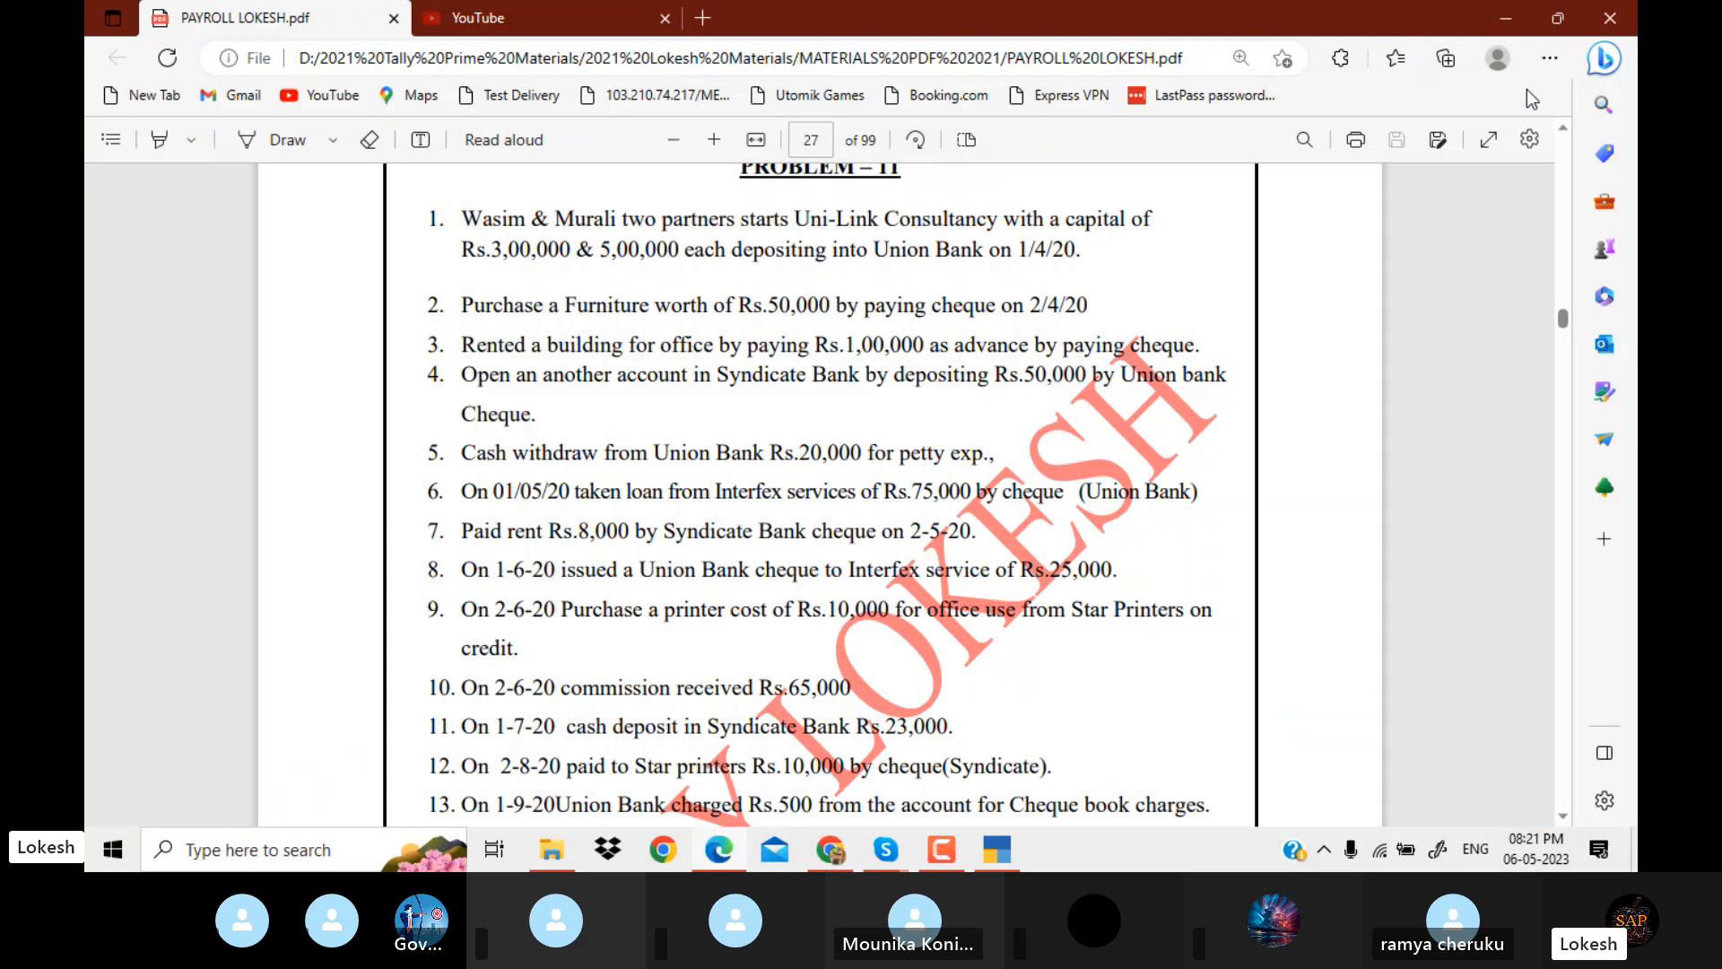
key(alt+Tab)
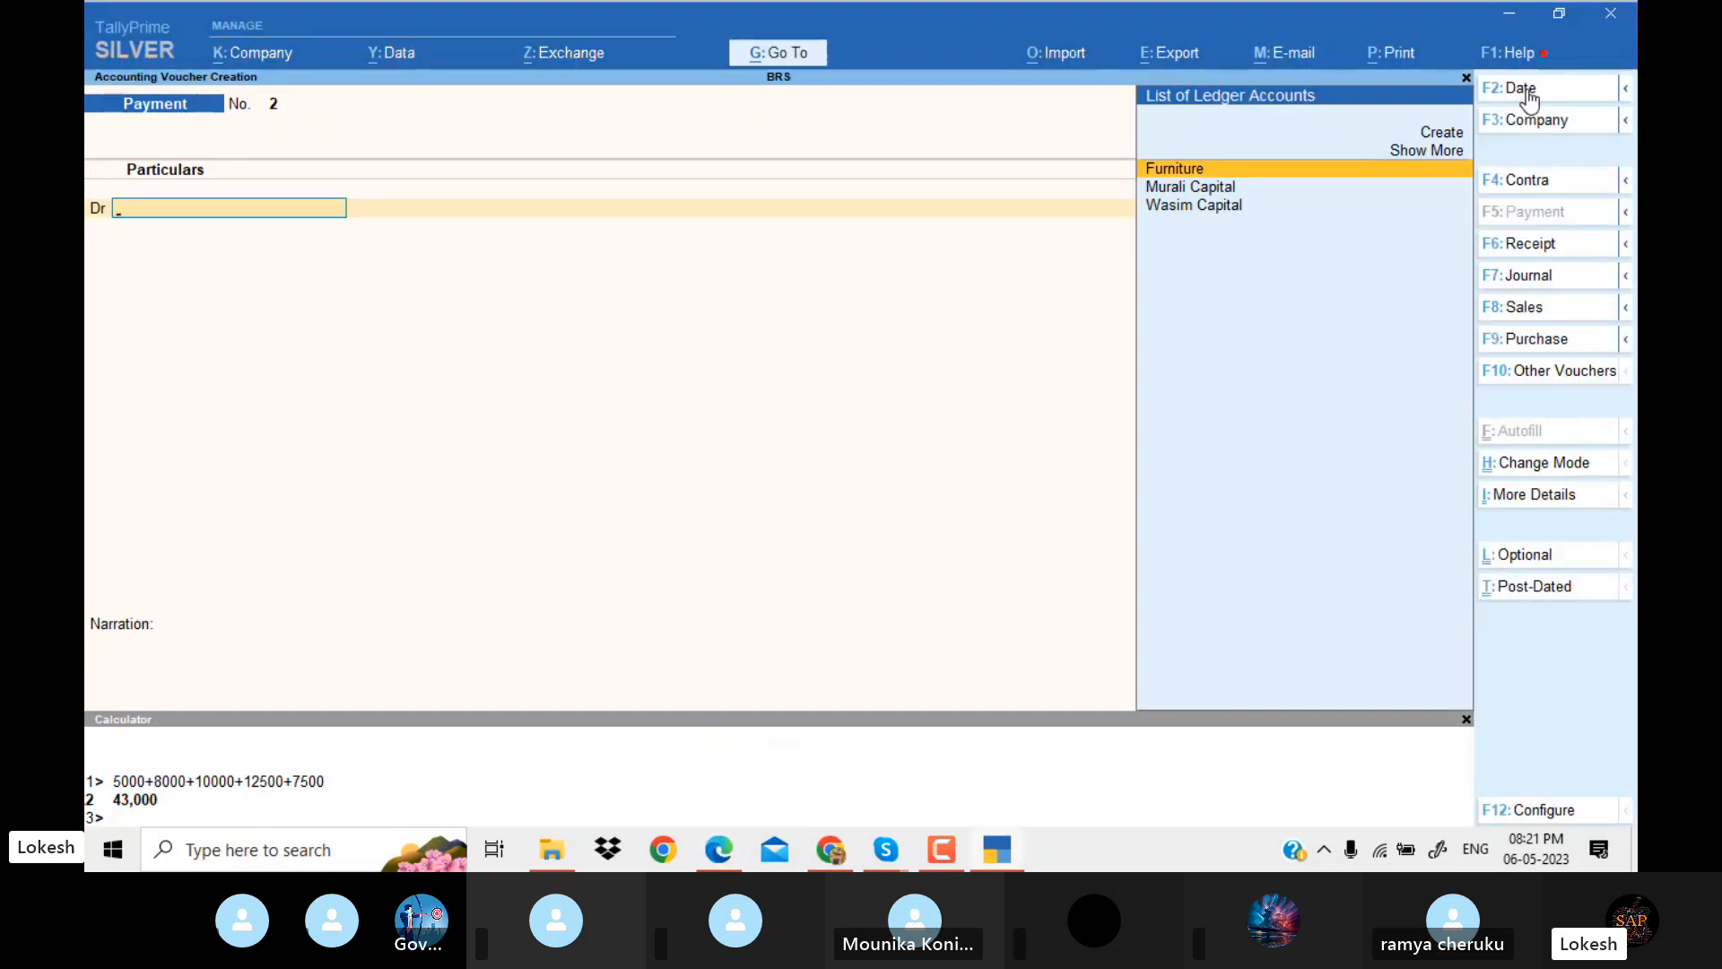
Create a ledger named Advance Buidling under Current Assets, keeping the default mailing and bank settings.
key(alt+c)
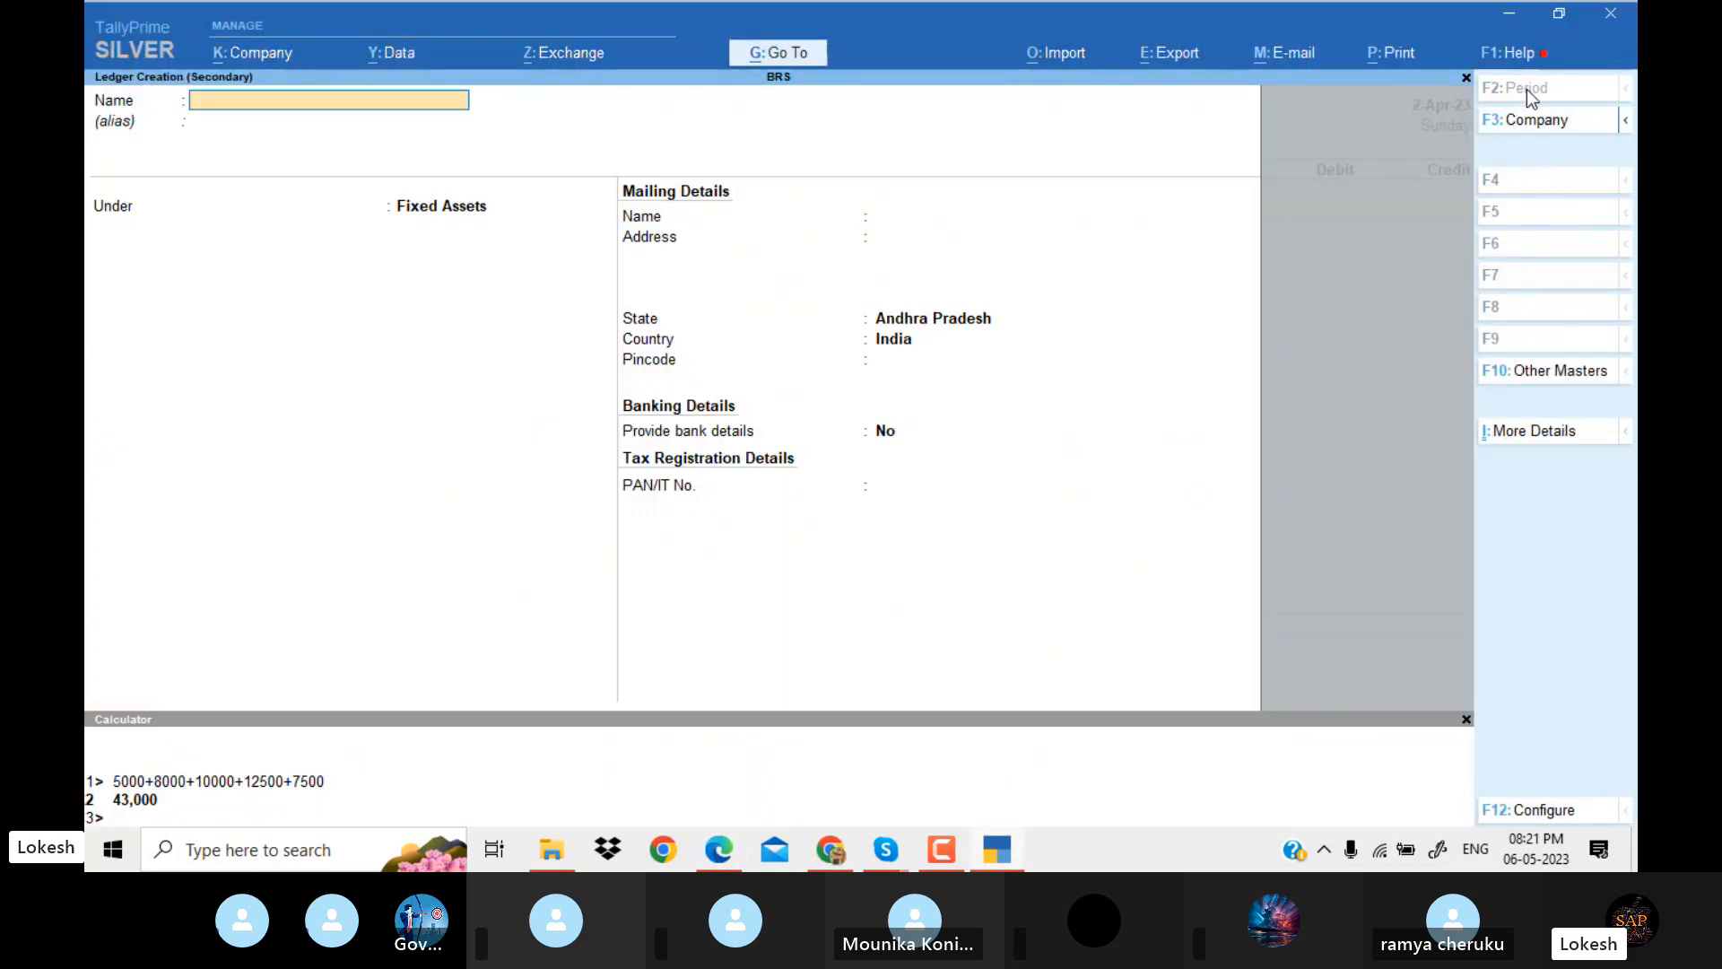
text(Advance buidling)
key(Return)
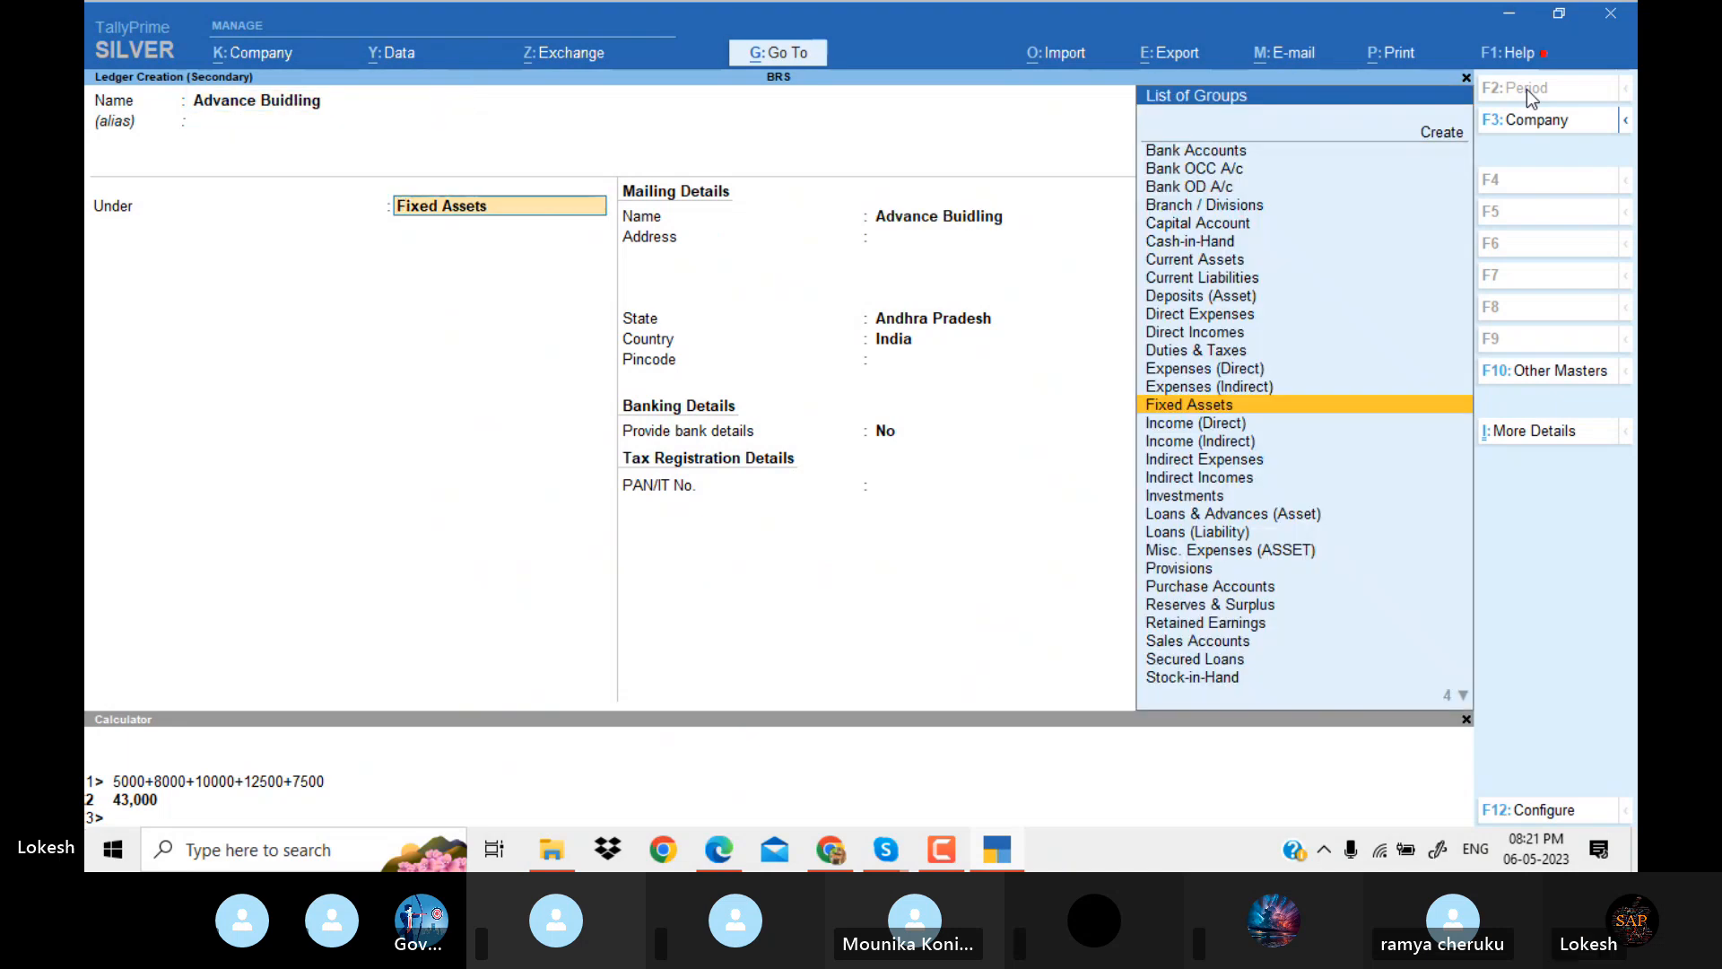
text(Cur)
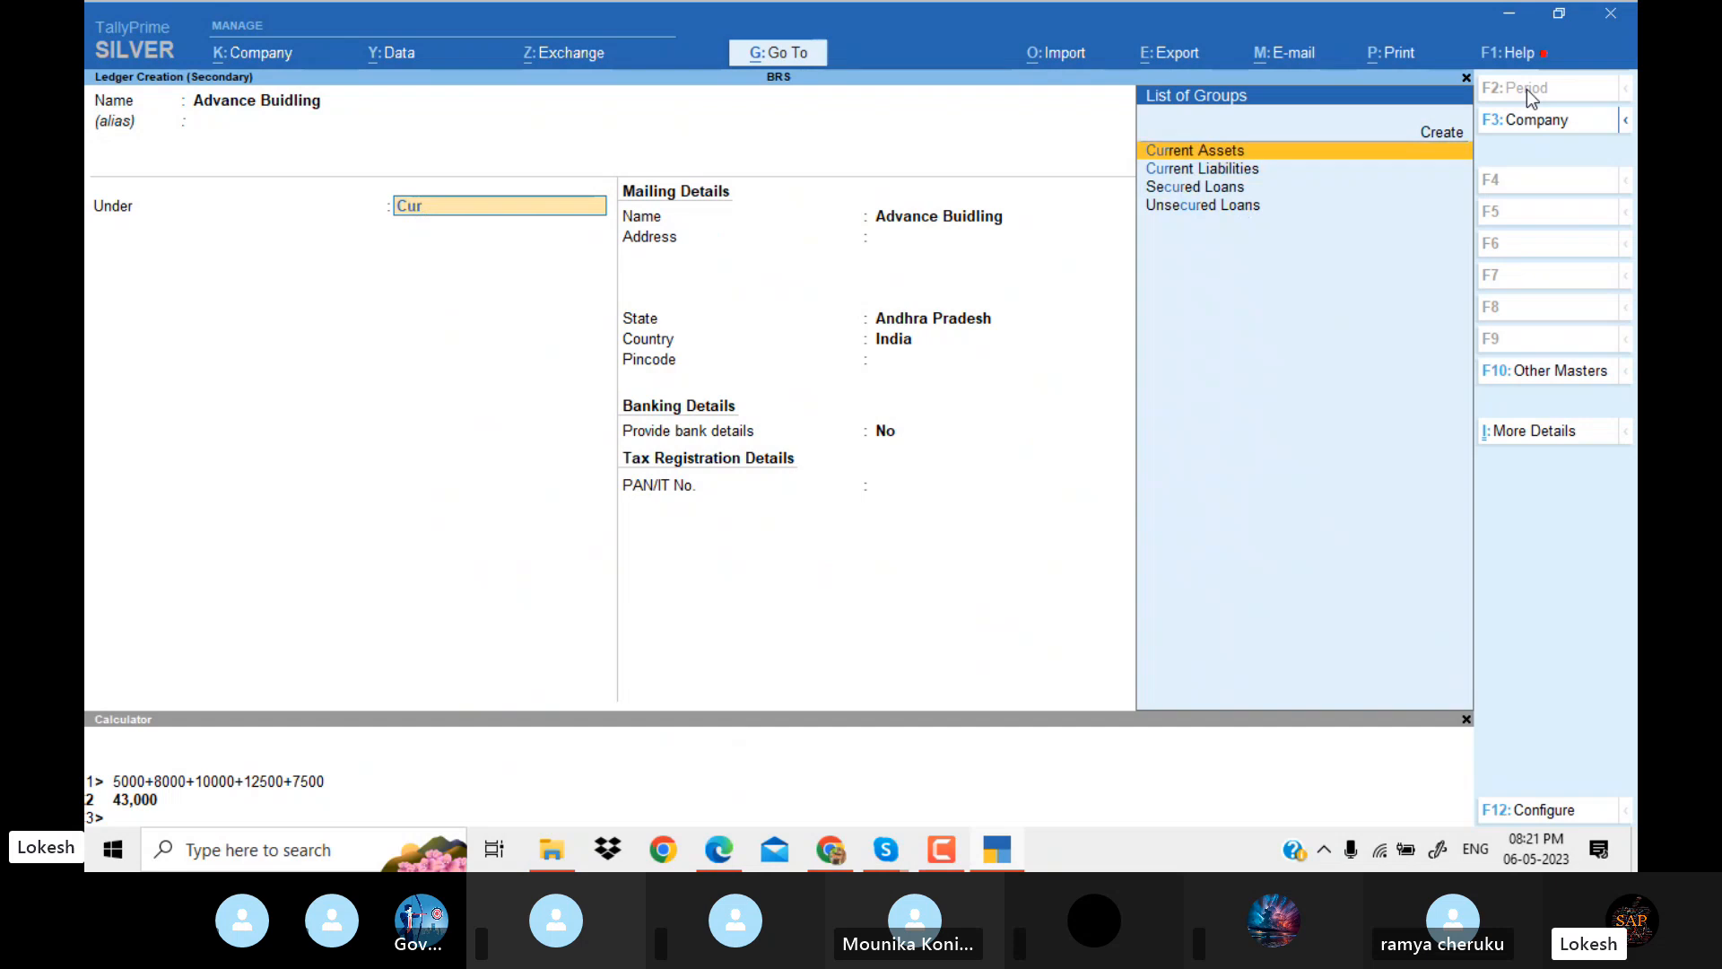
key(Return)
key(Return)
key(Return)
key(Return)
key(Return)
key(Return)
key(Return)
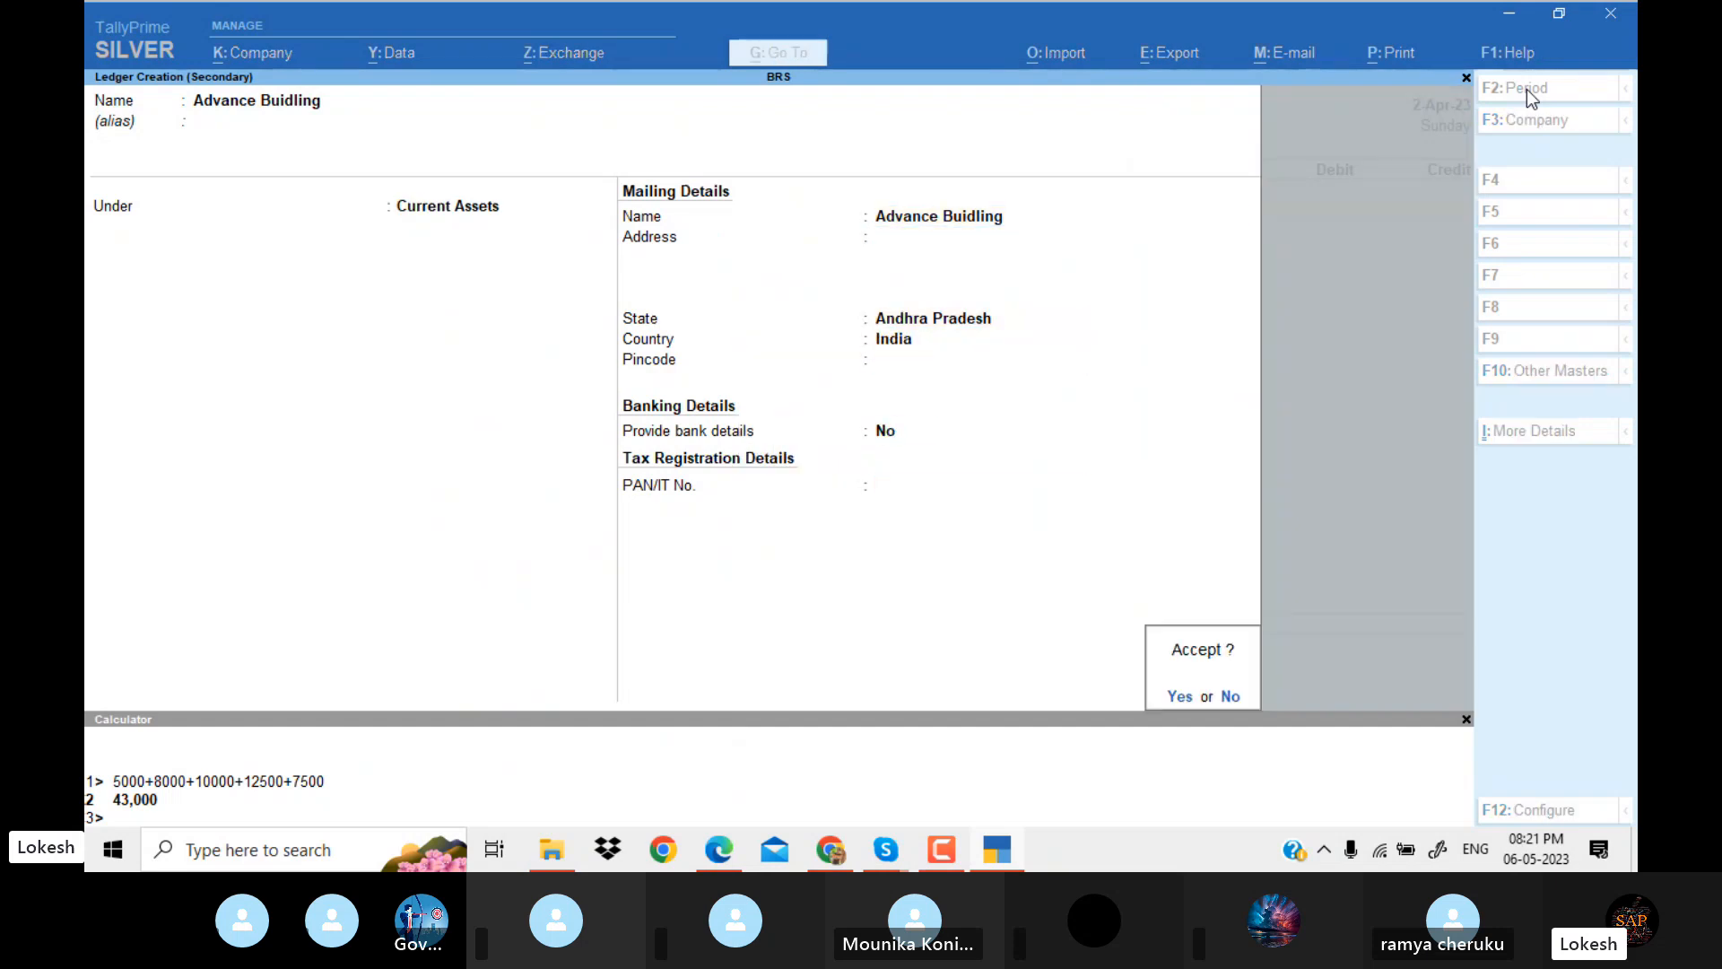
key(Return)
Check the advance amount in the Problem 11 PDF and debit Advance Buidling with 100000 in the payment voucher.
key(alt+Tab)
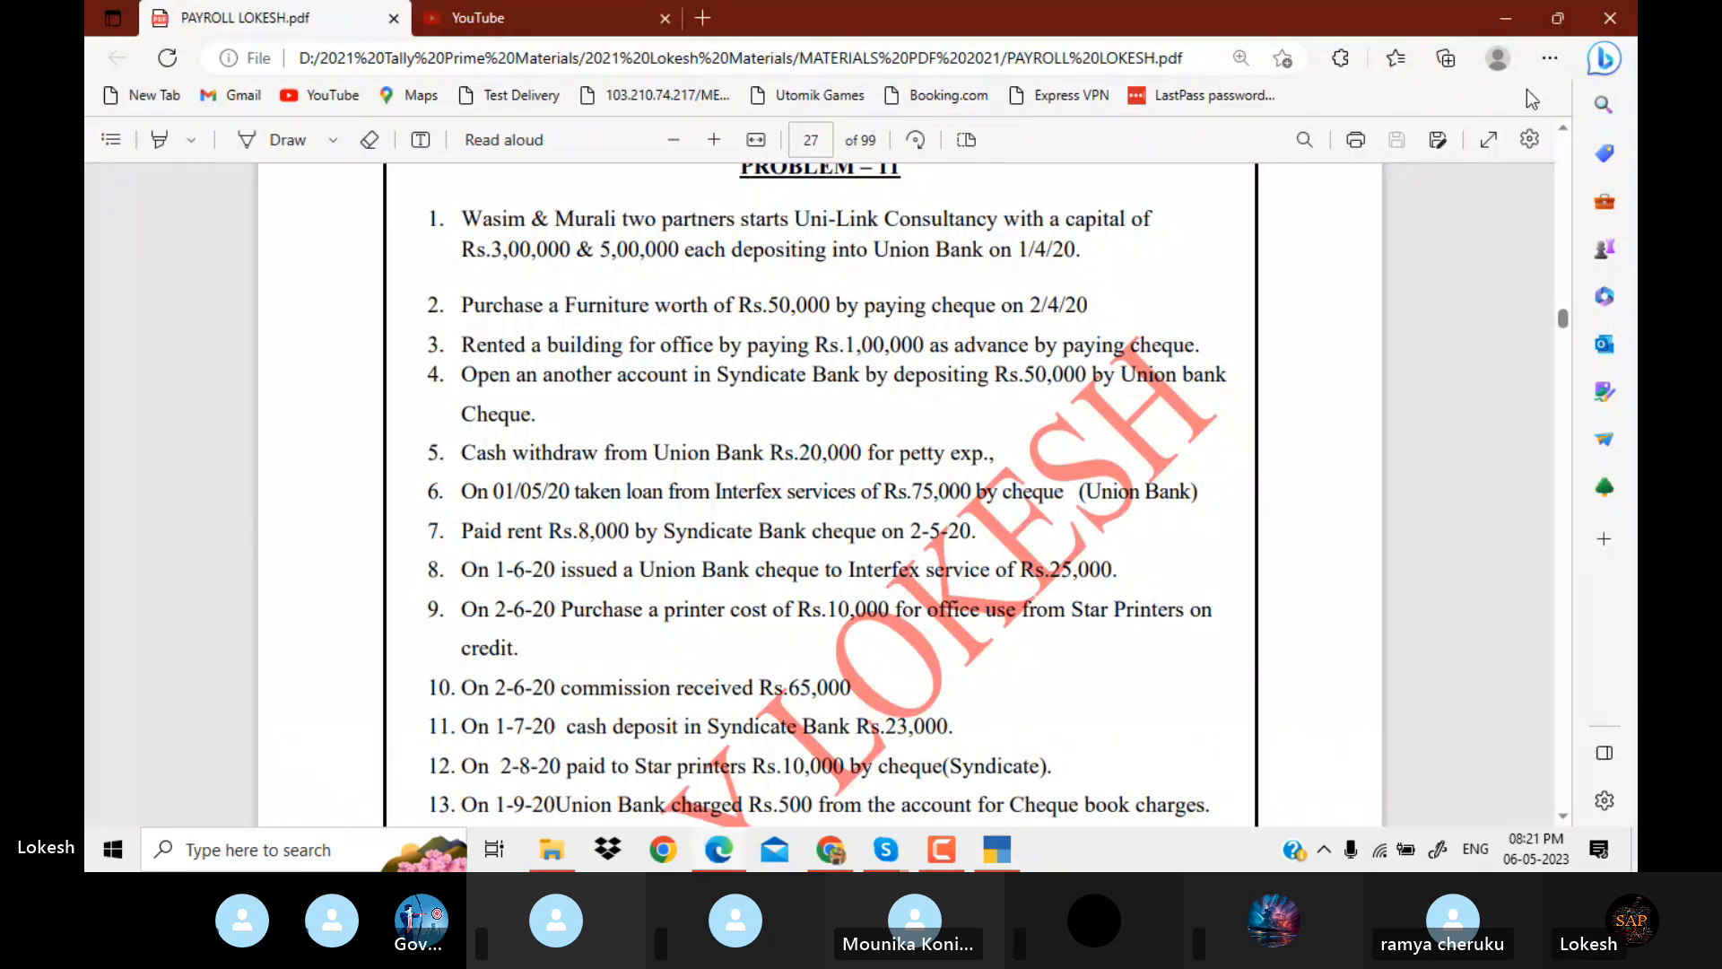
key(alt+Tab)
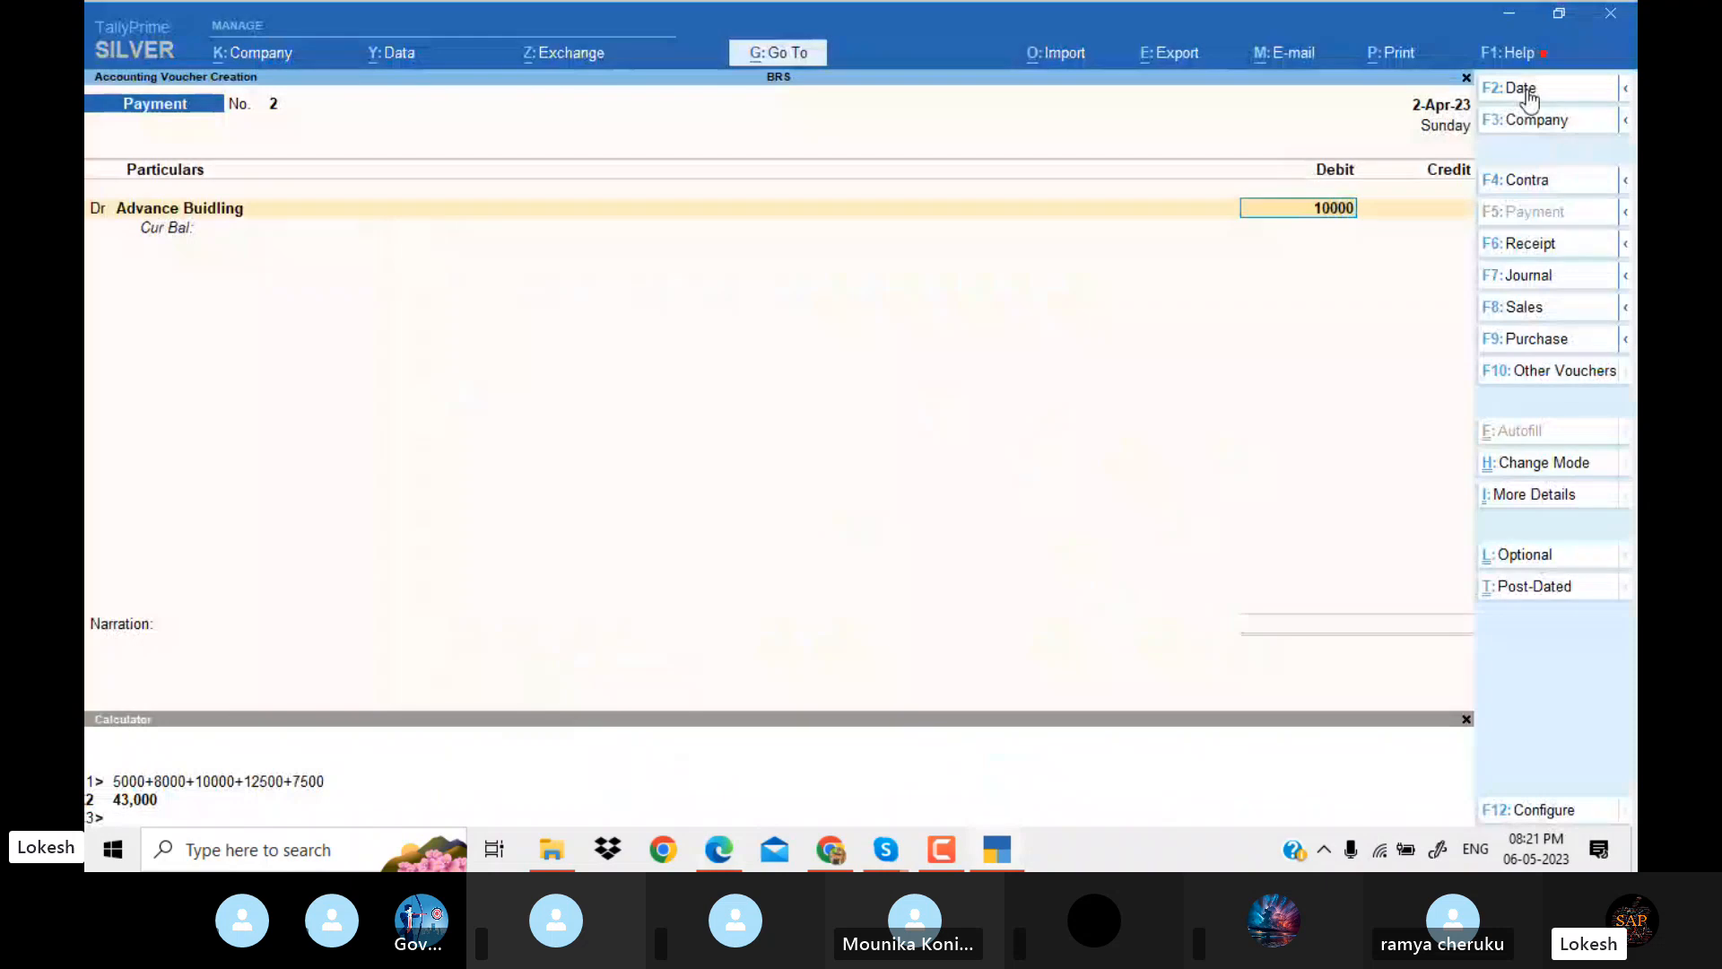
text(0)
key(Return)
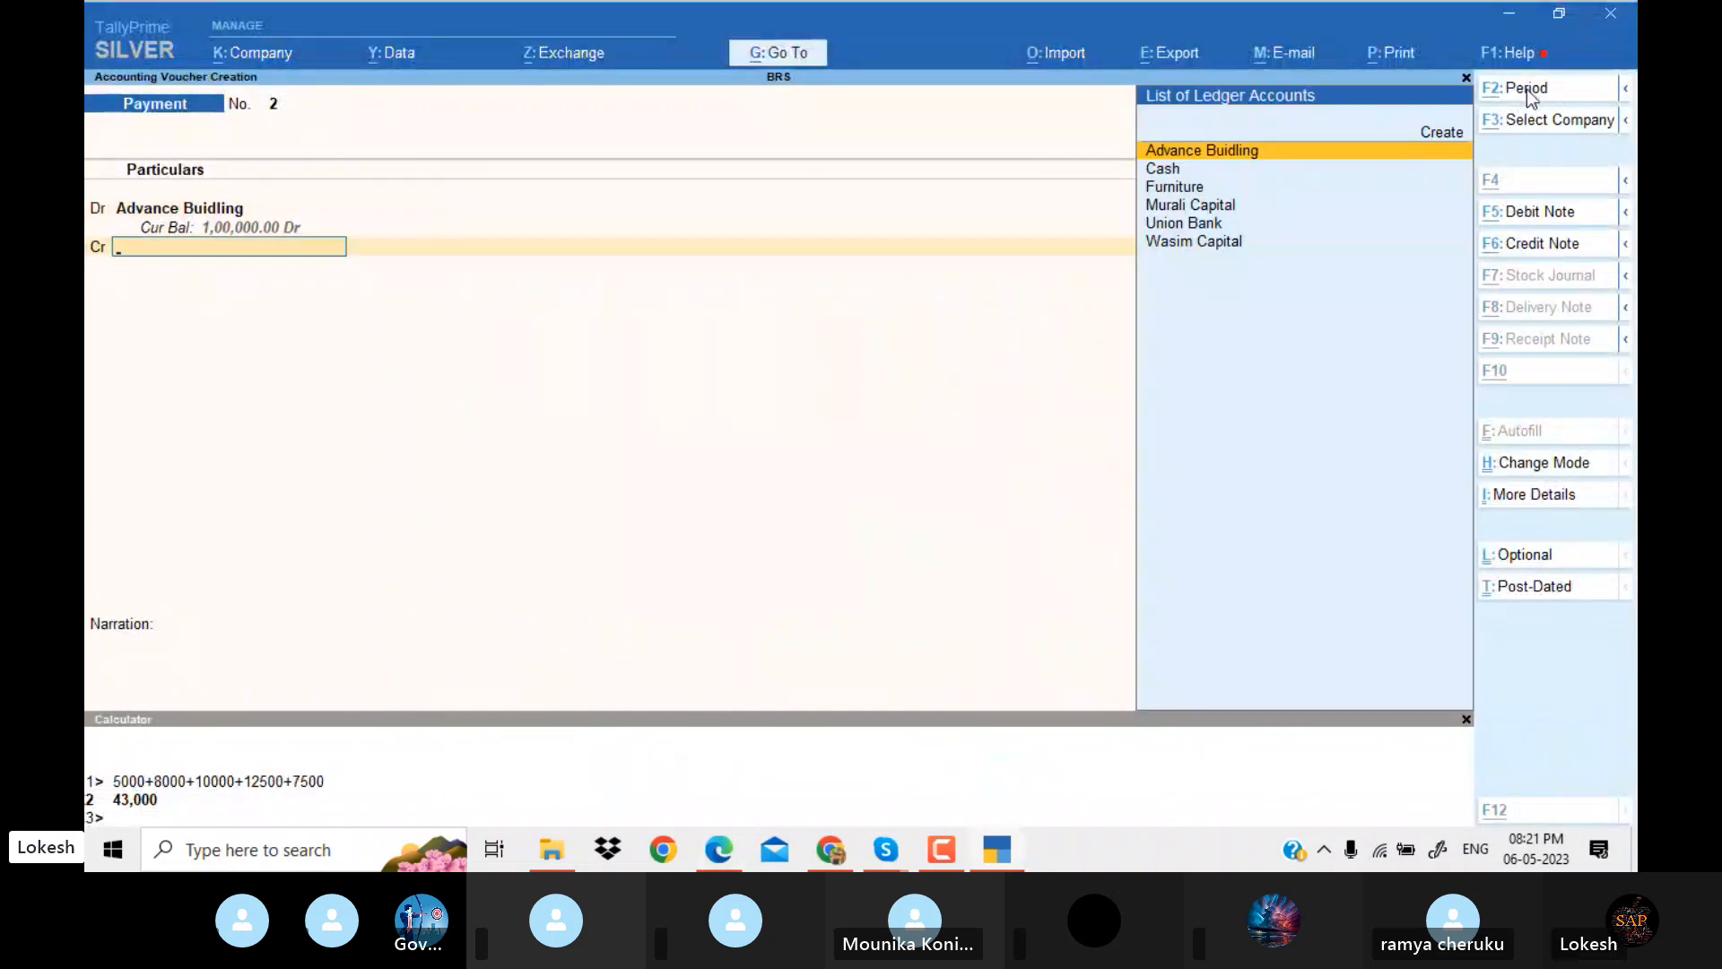
Credit Union Bank with 1,00,000, accept the default bank allocation, and save the building advance payment without narration.
key(alt+Tab)
key(alt+Tab)
text(U)
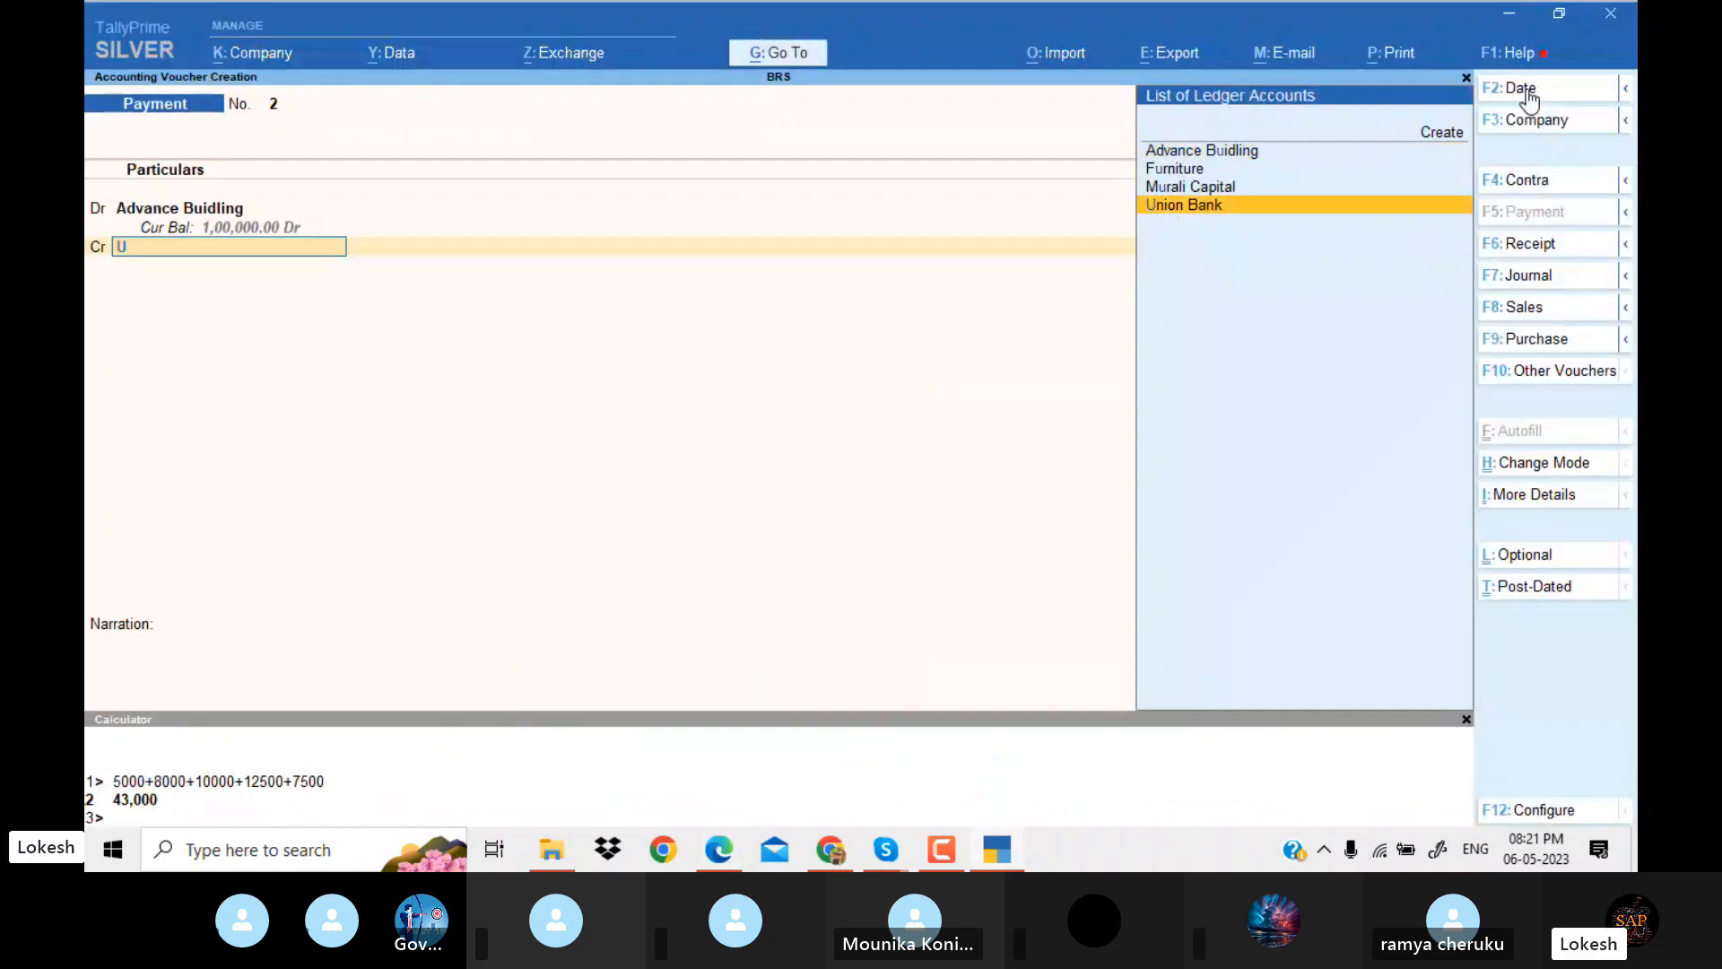
key(Return)
key(Return)
key(Return)
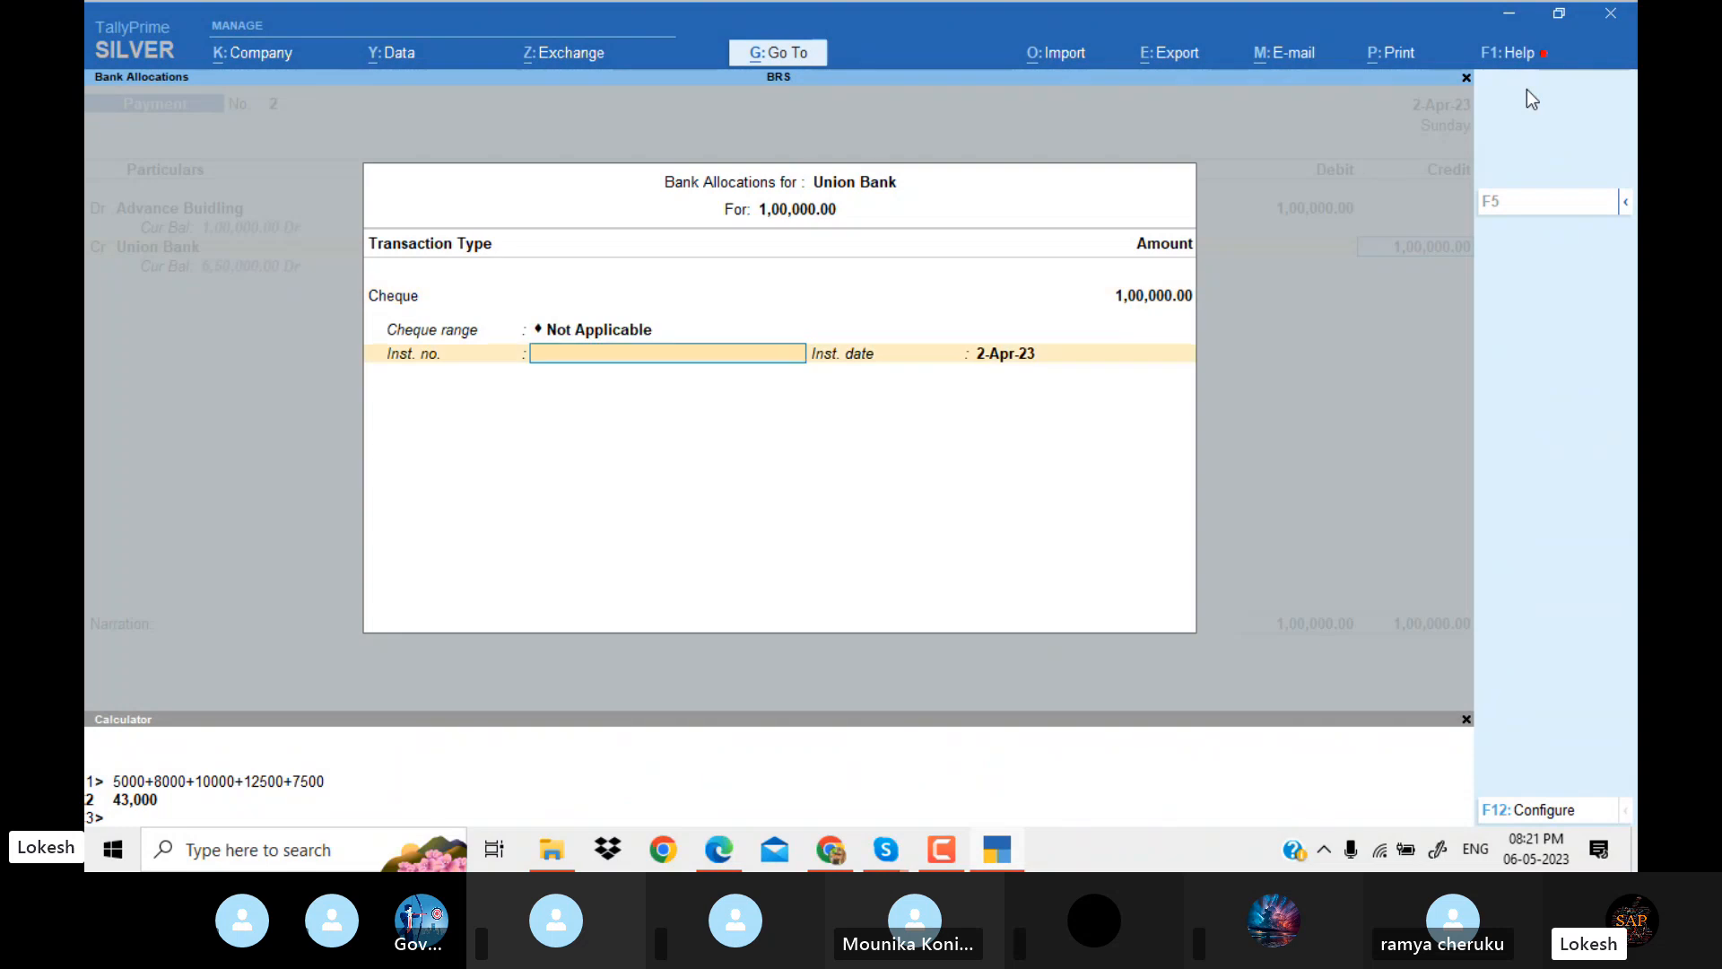
key(Return)
key(Return)
key(Return)
key(Return)
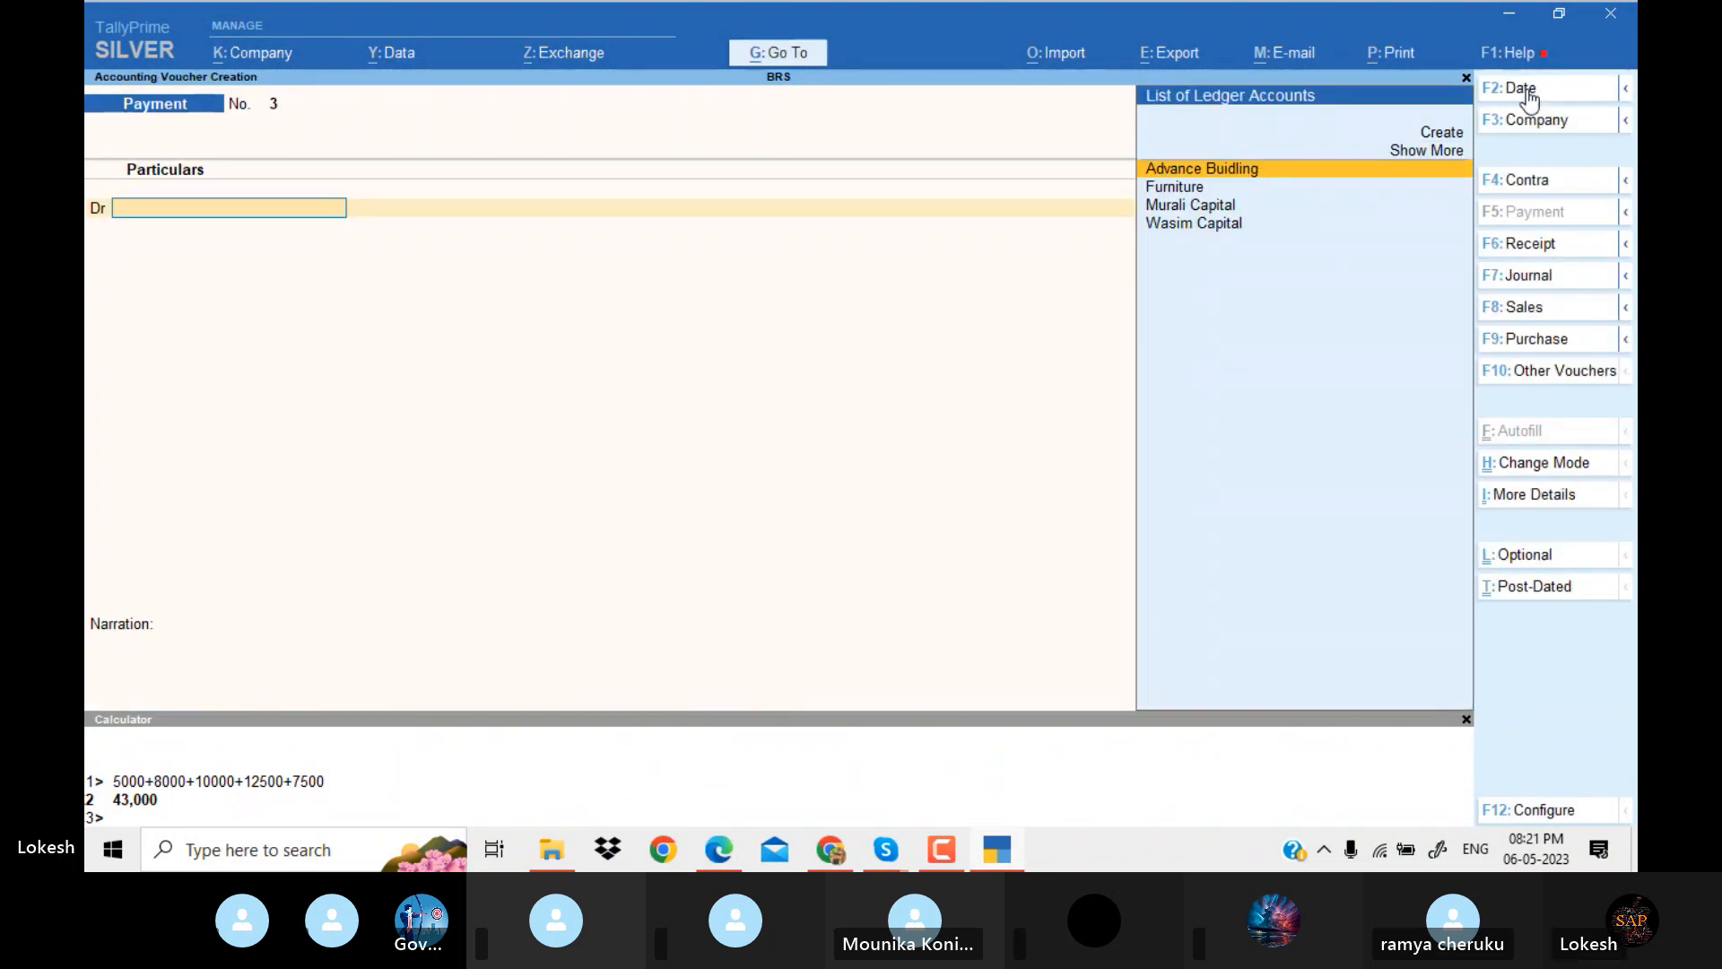
Following transaction 4 in the PDF, start a contra voucher crediting Union Bank with 50000 and accept the default bank allocation.
key(alt+Tab)
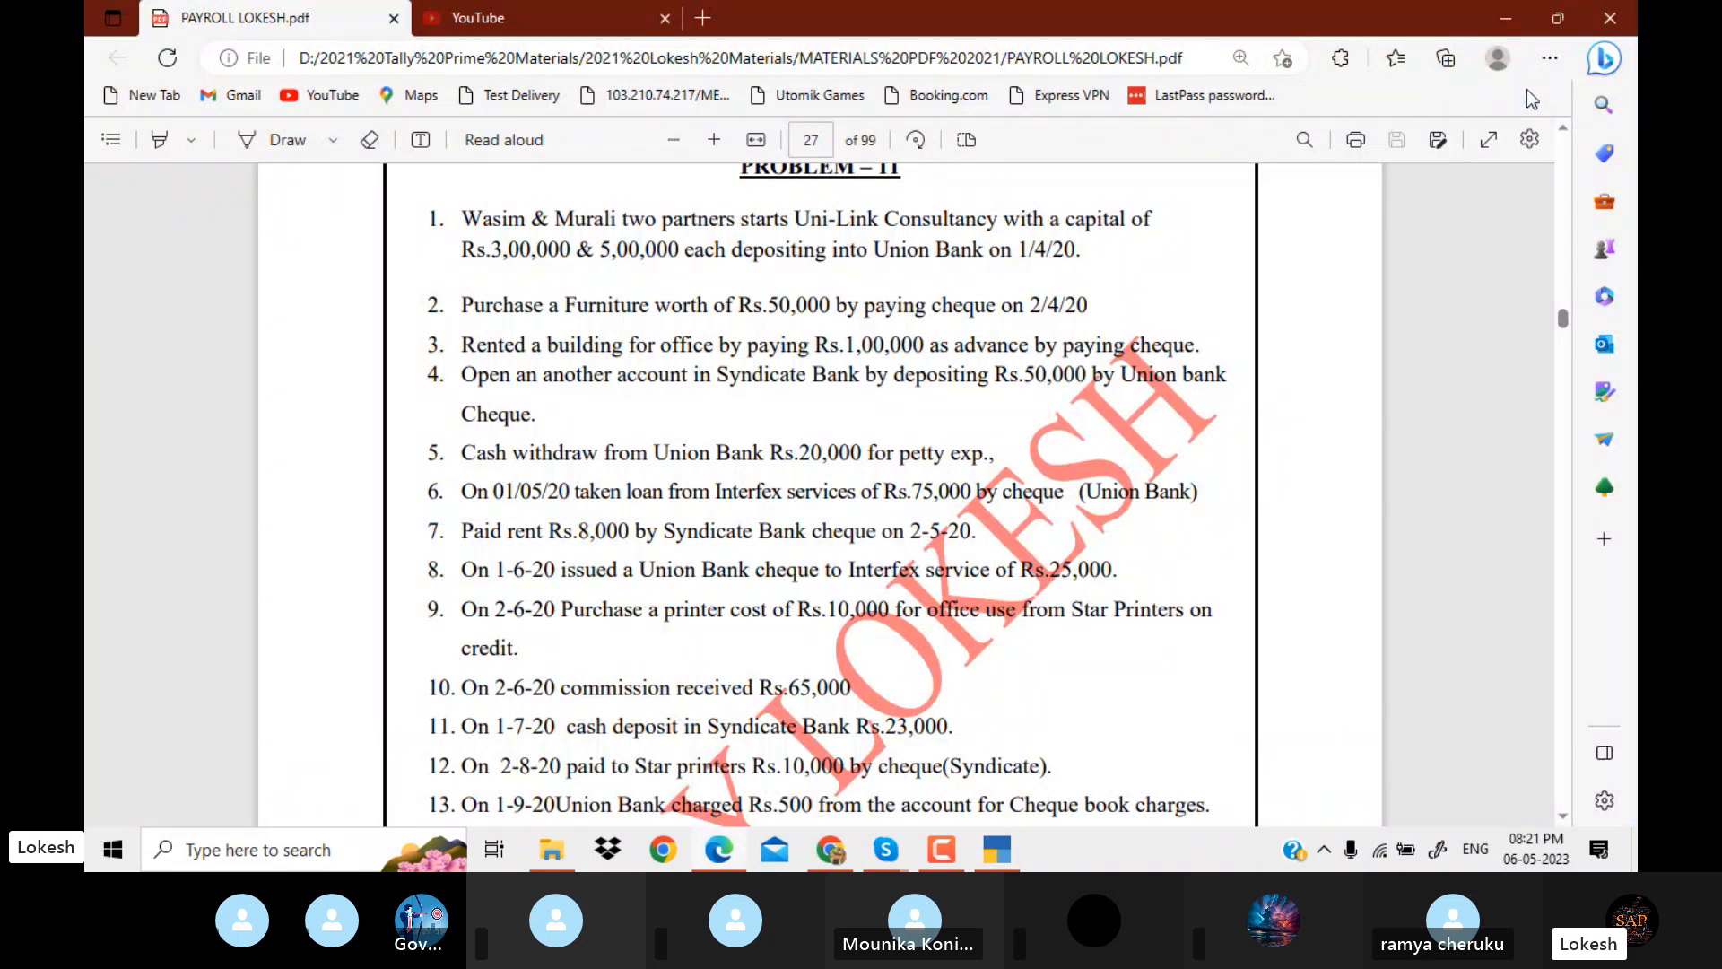
key(alt+Tab)
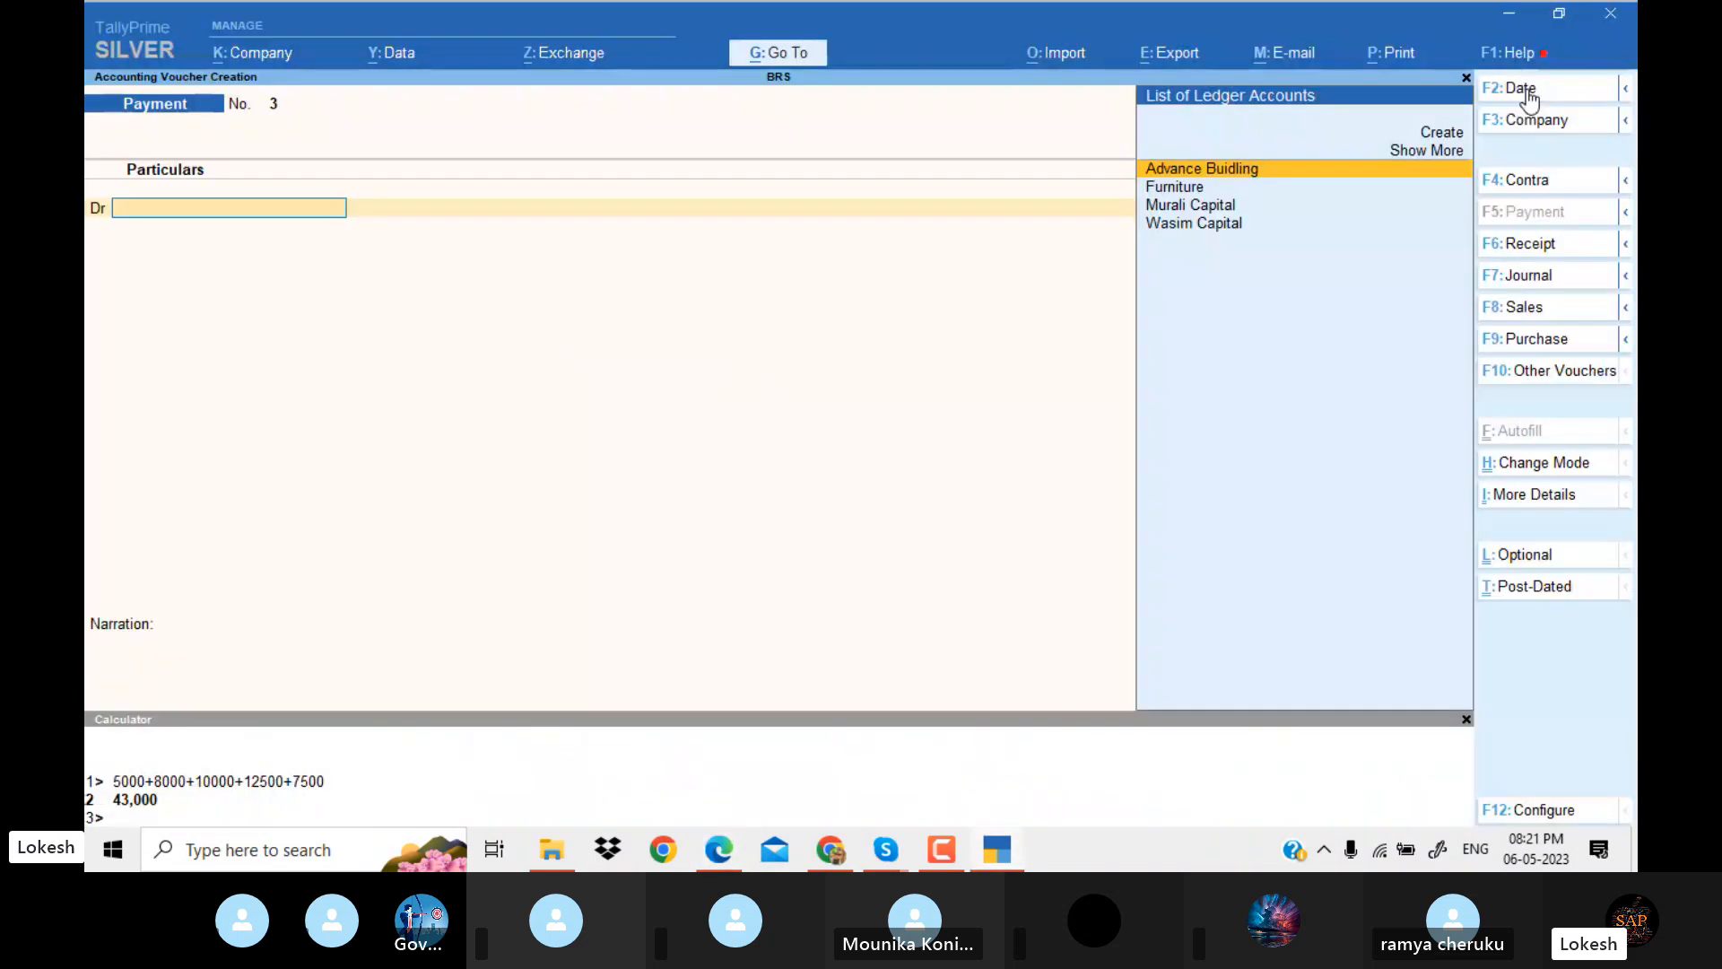
click(1561, 180)
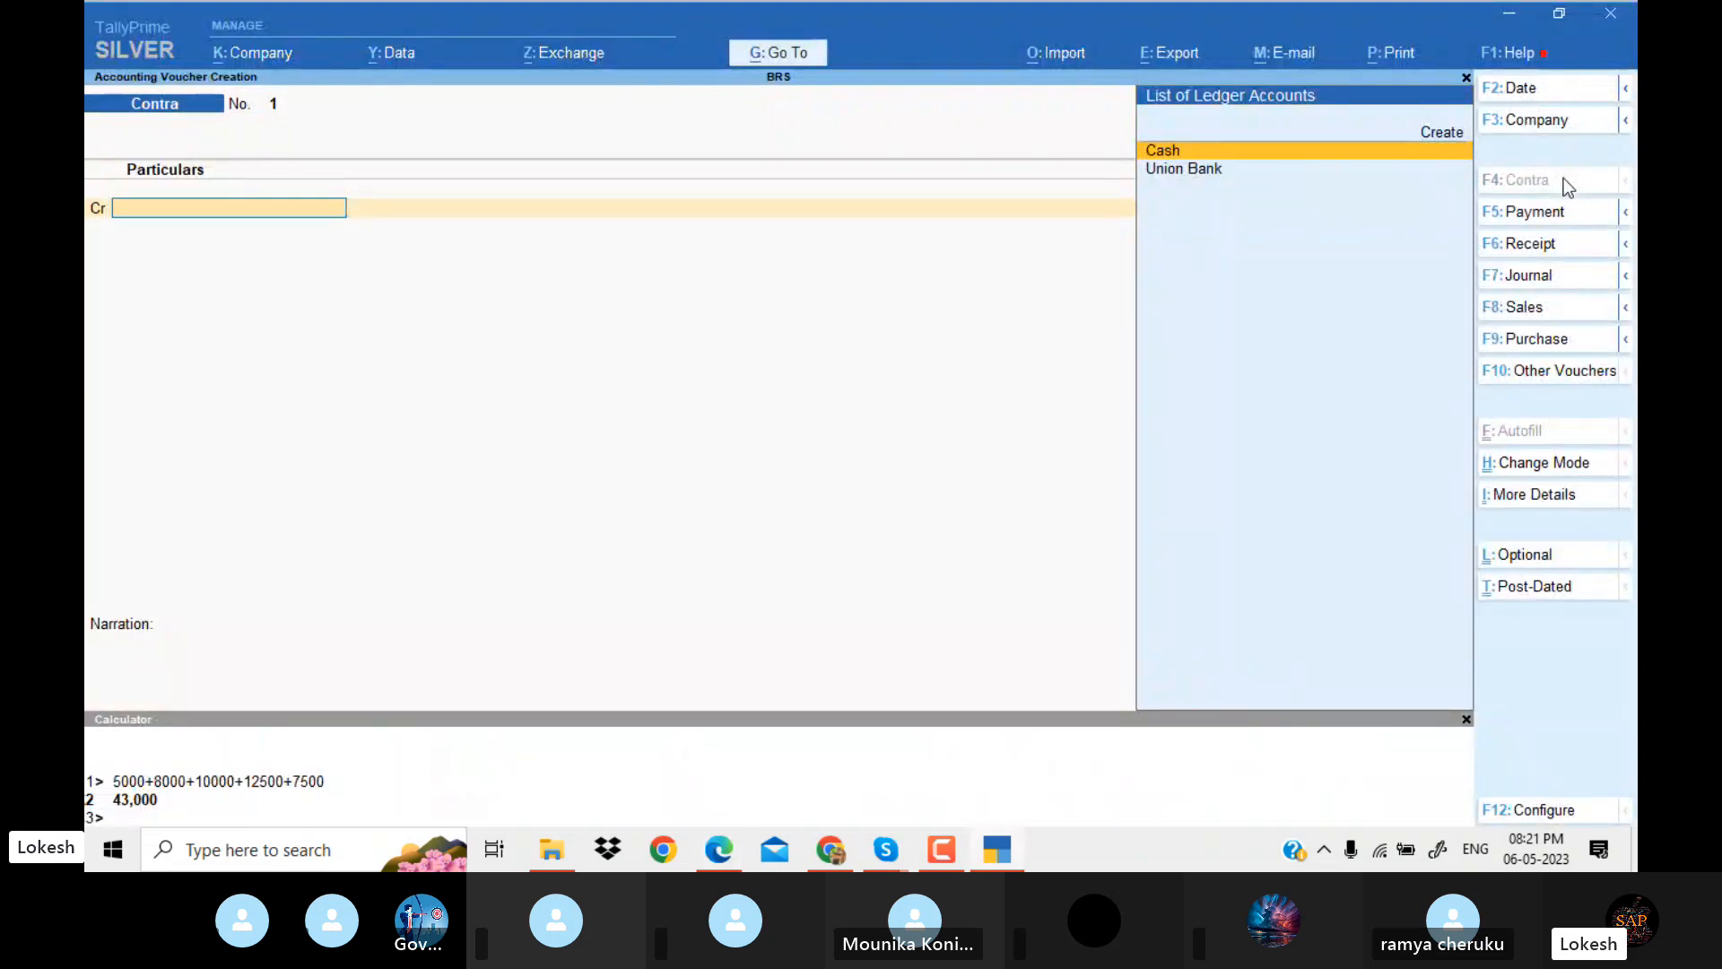
key(Down)
key(Return)
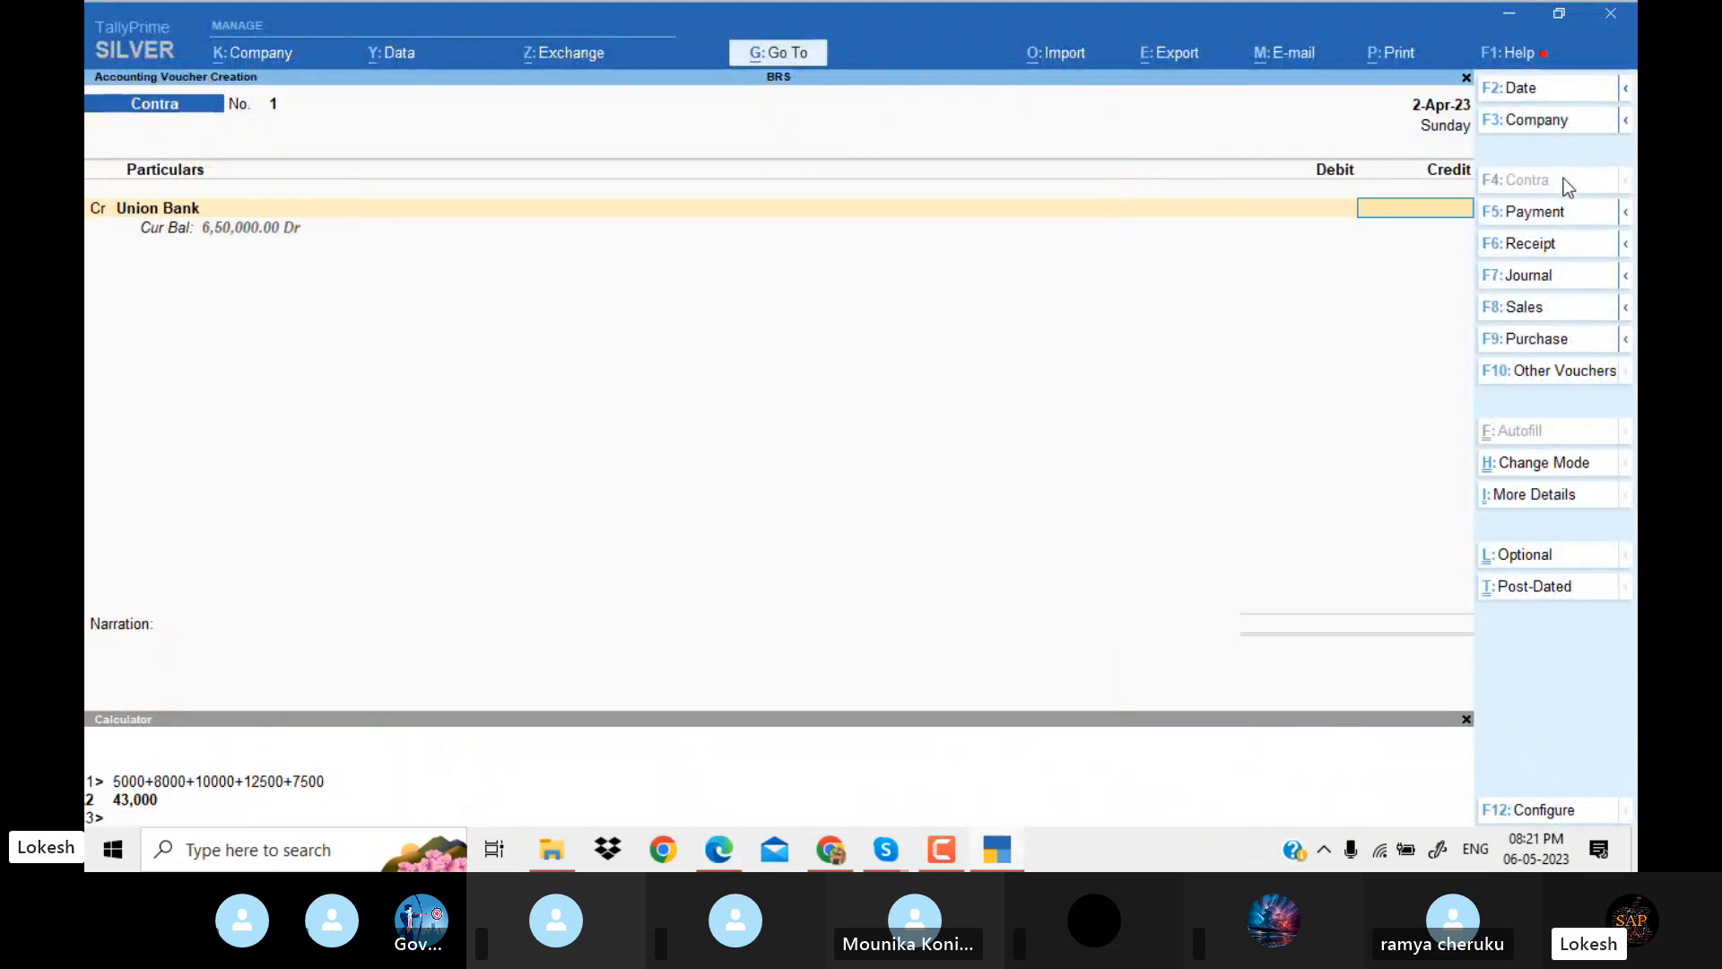
key(alt+Tab)
key(alt+Tab)
text(50,000)
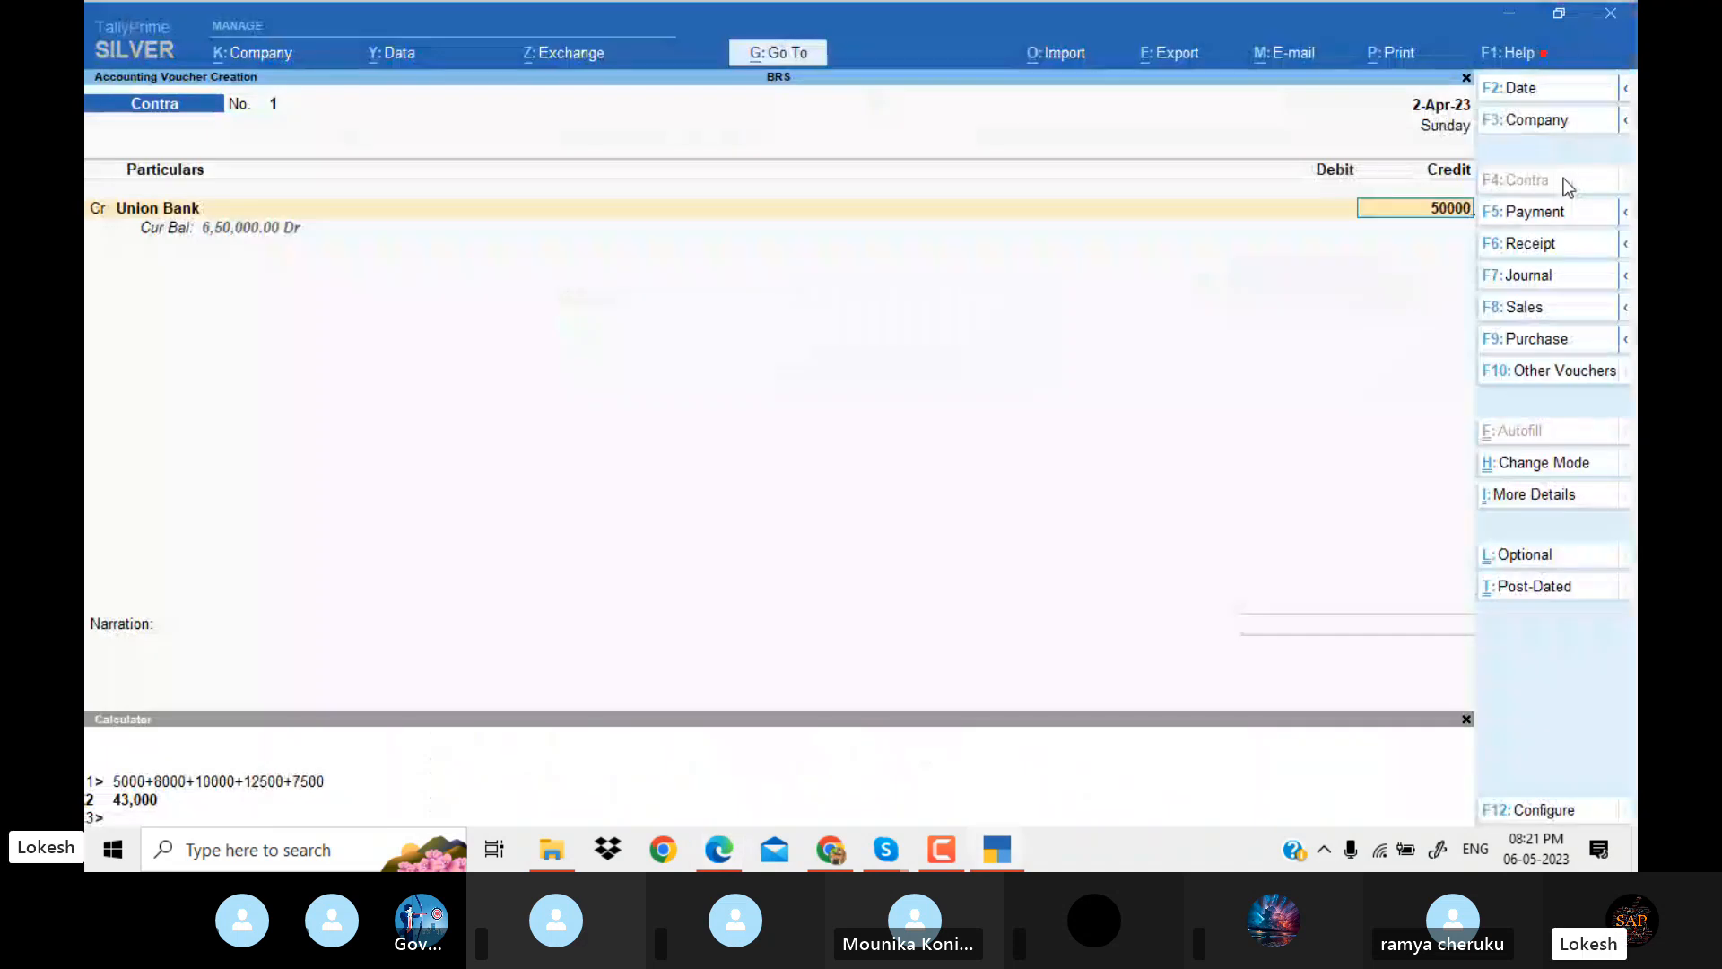
key(Return)
key(Return)
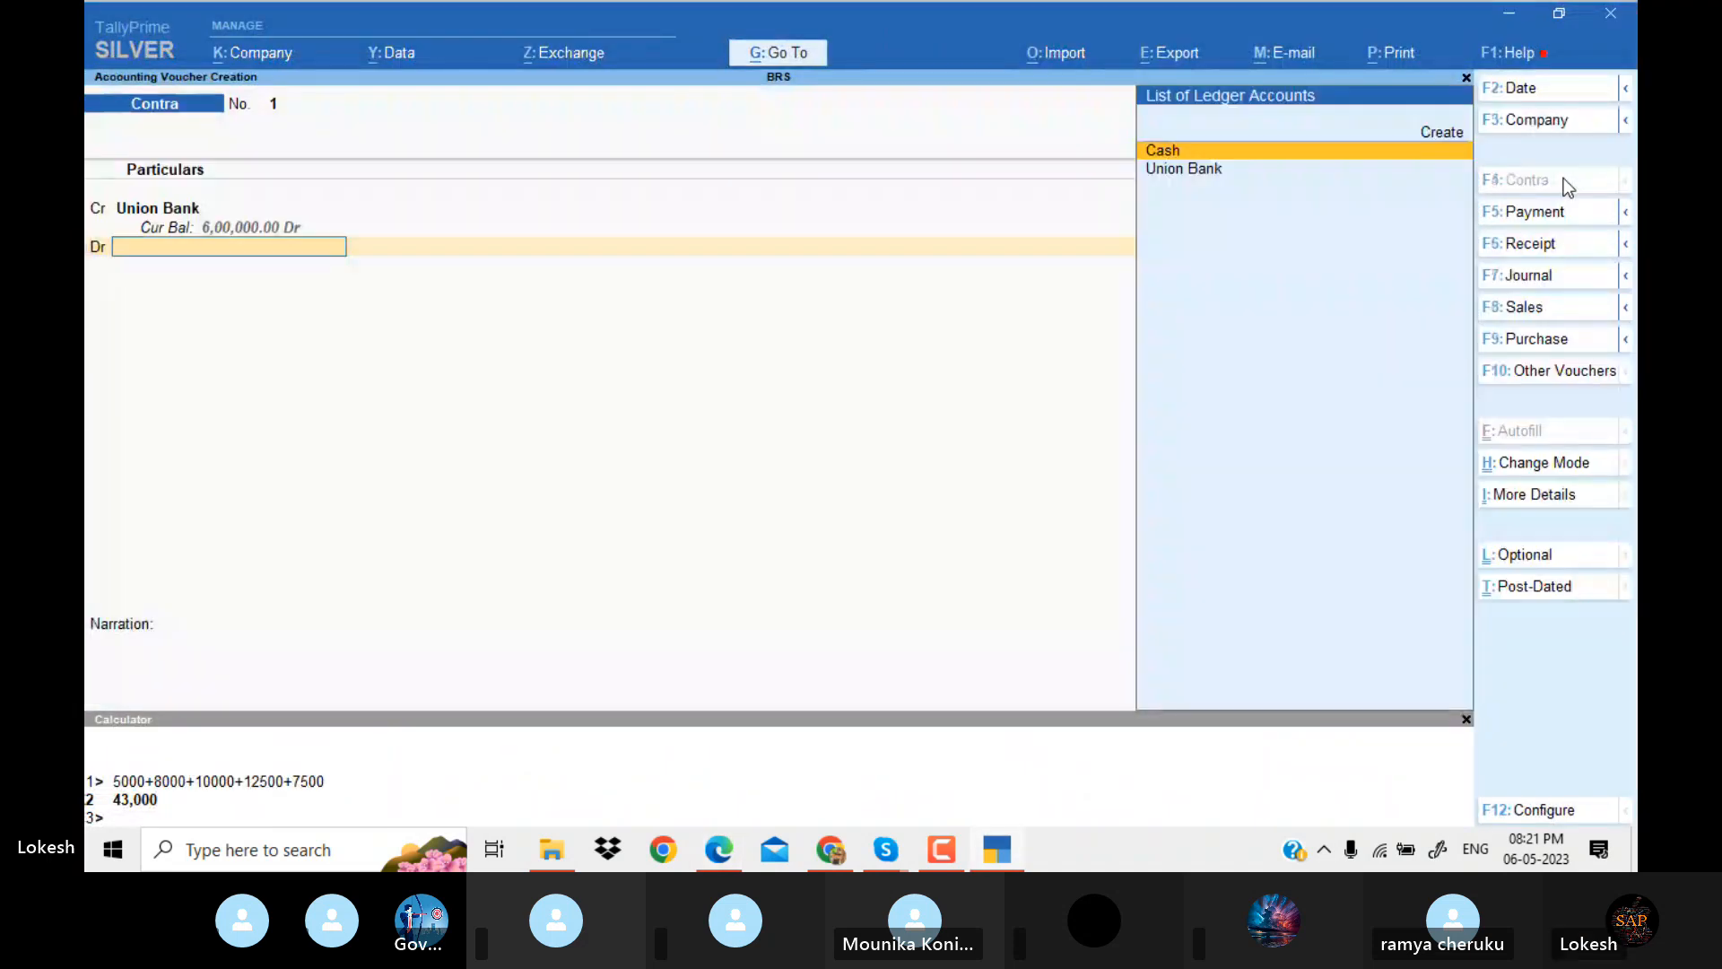
Create a ledger named Syndicate Bank under Bank Accounts for the debit entry, keeping the default bank account settings.
key(alt+c)
text(Synd)
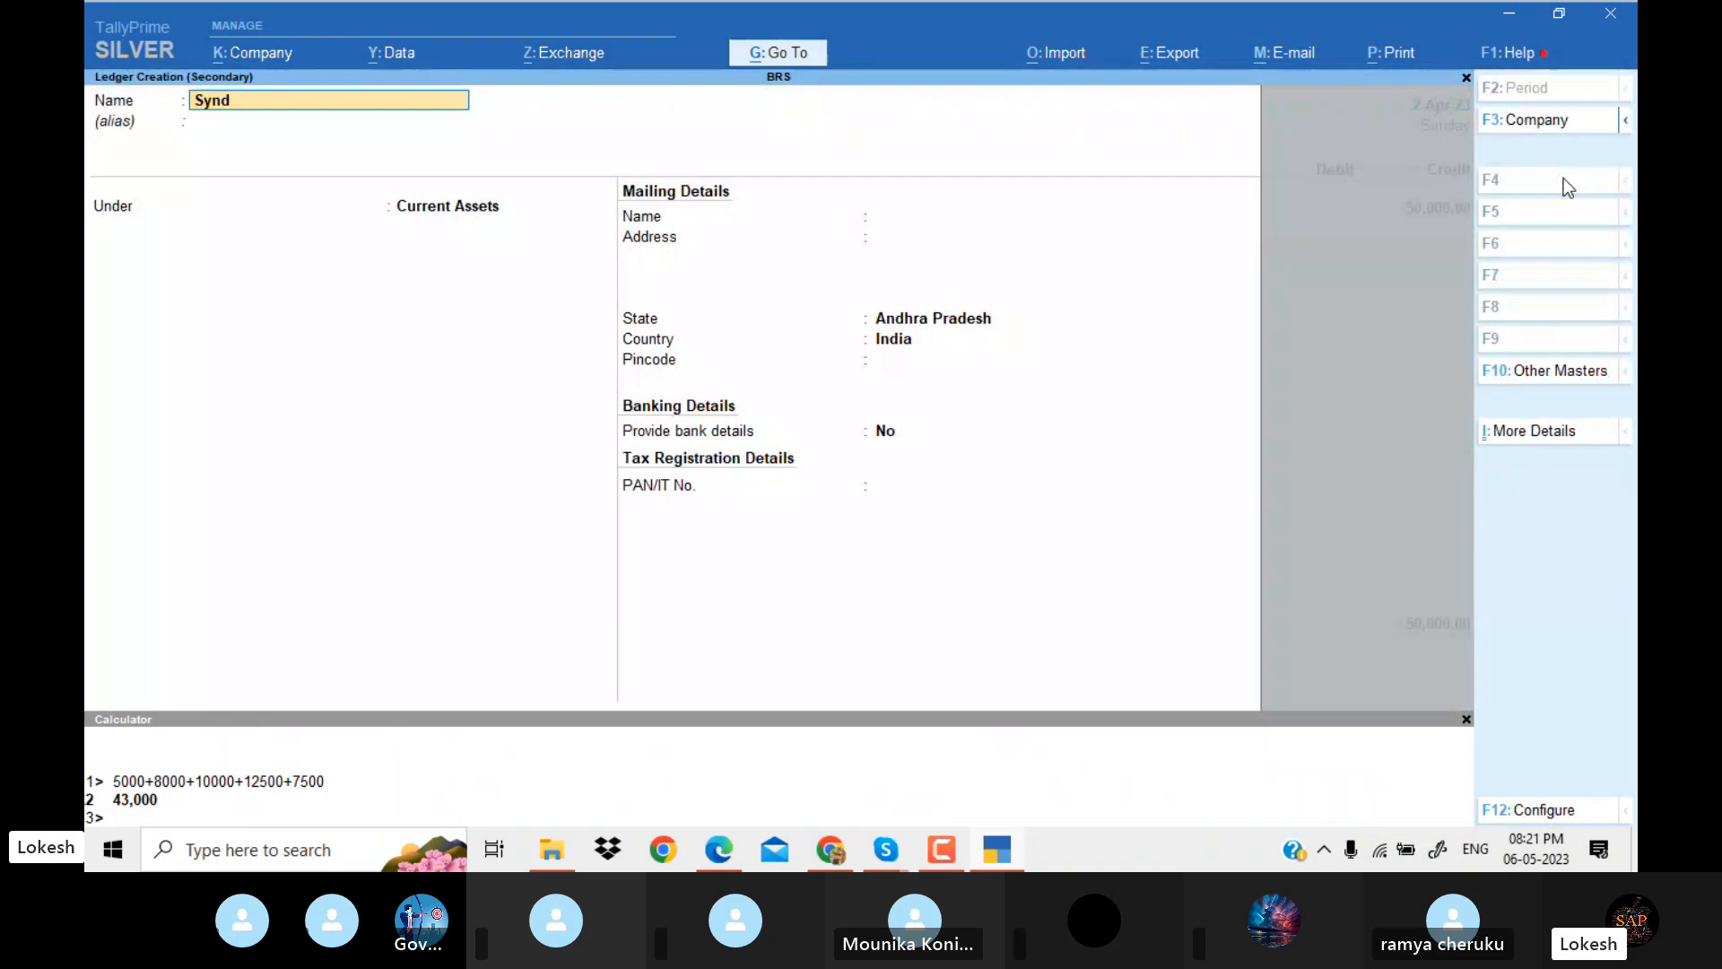
text(icate Bank)
key(Return)
text(Ba)
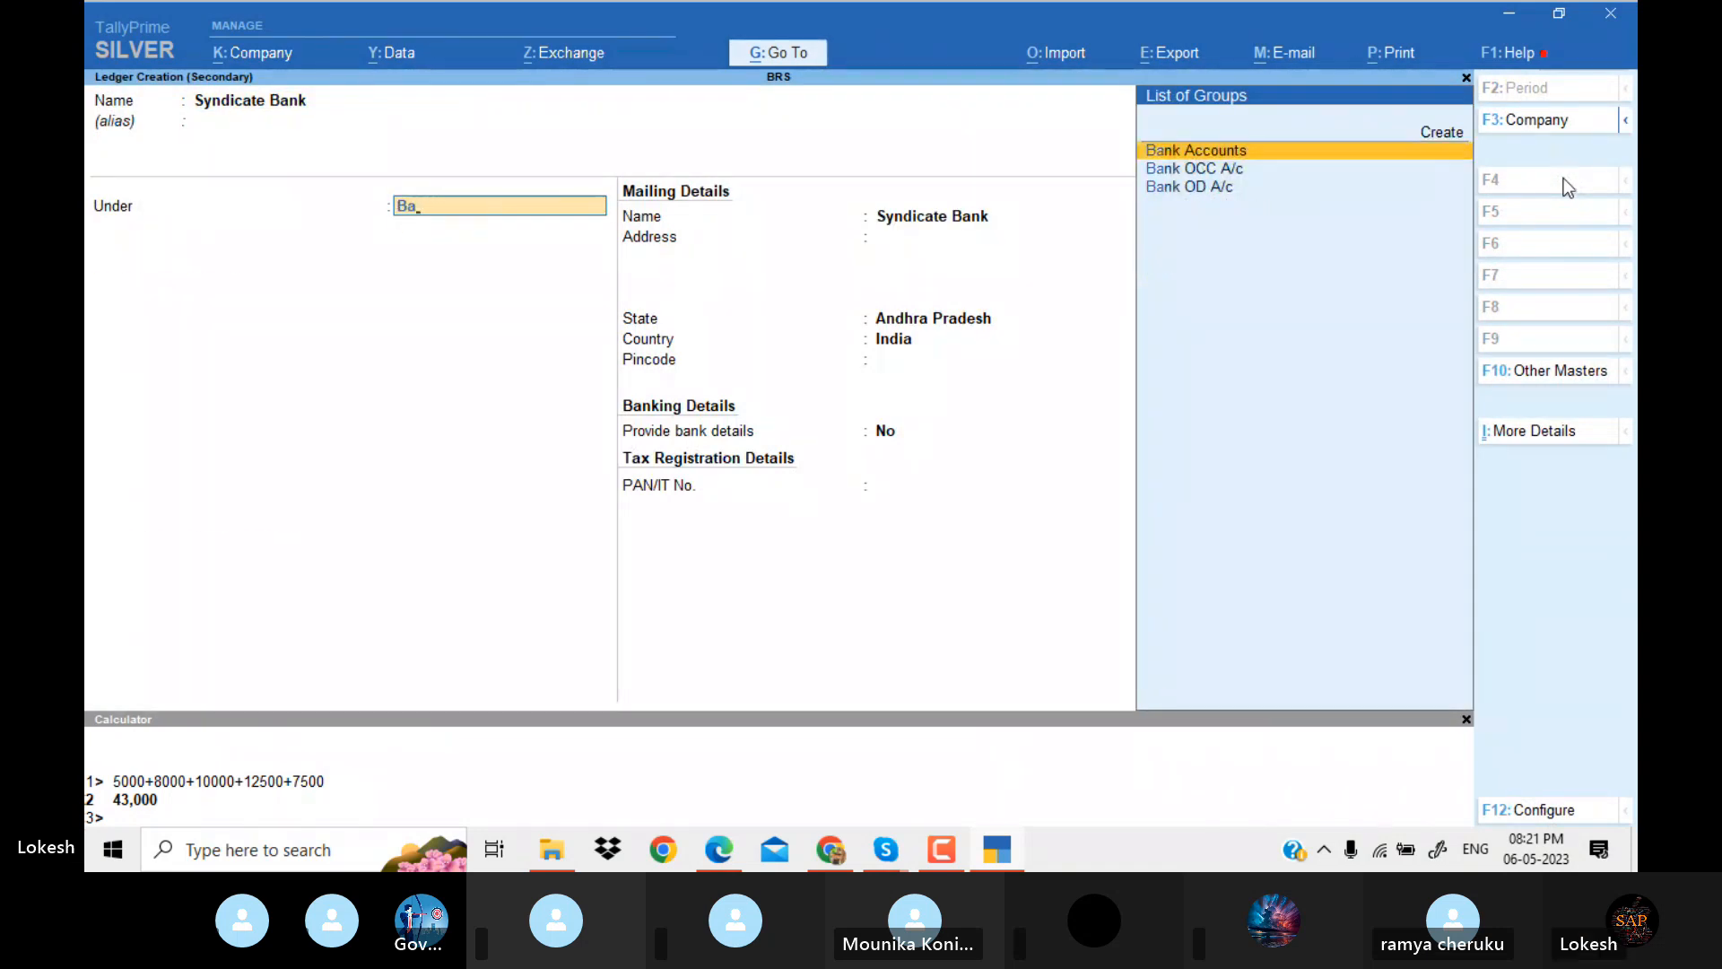
key(Return)
key(Return)
key(Return)
key(Return)
key(Return)
key(Return)
key(Return)
key(Return)
key(Return)
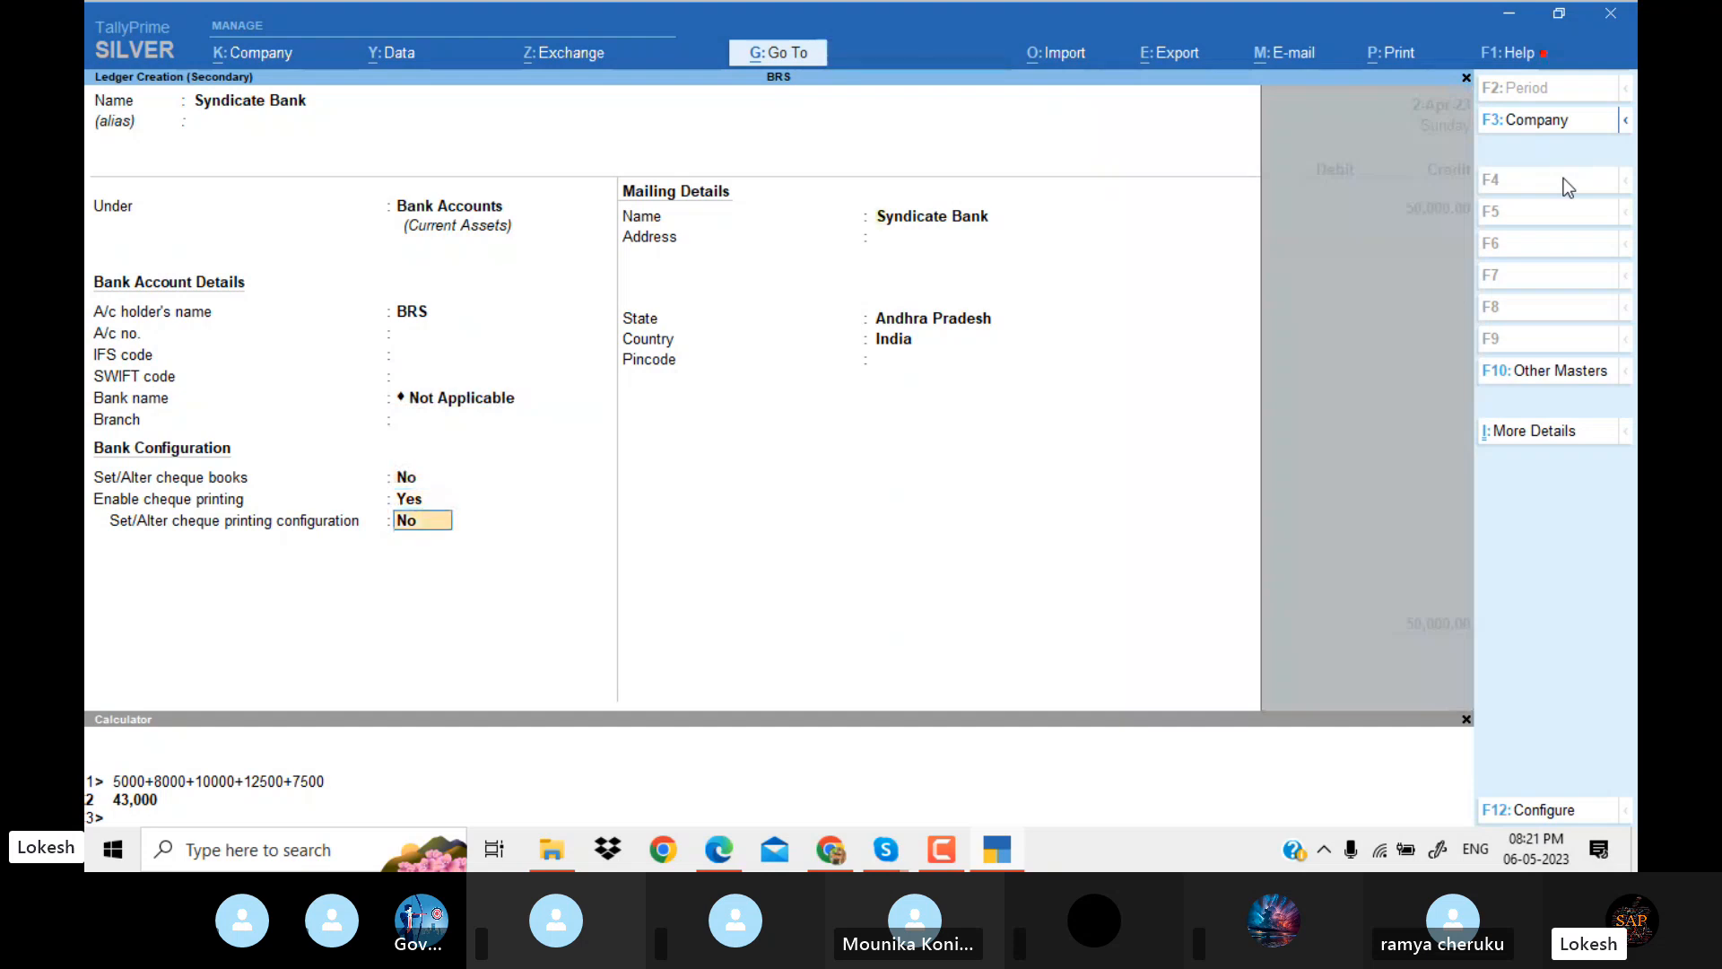
key(Return)
key(Return)
key(Return)
key(Return)
key(Return)
key(Return)
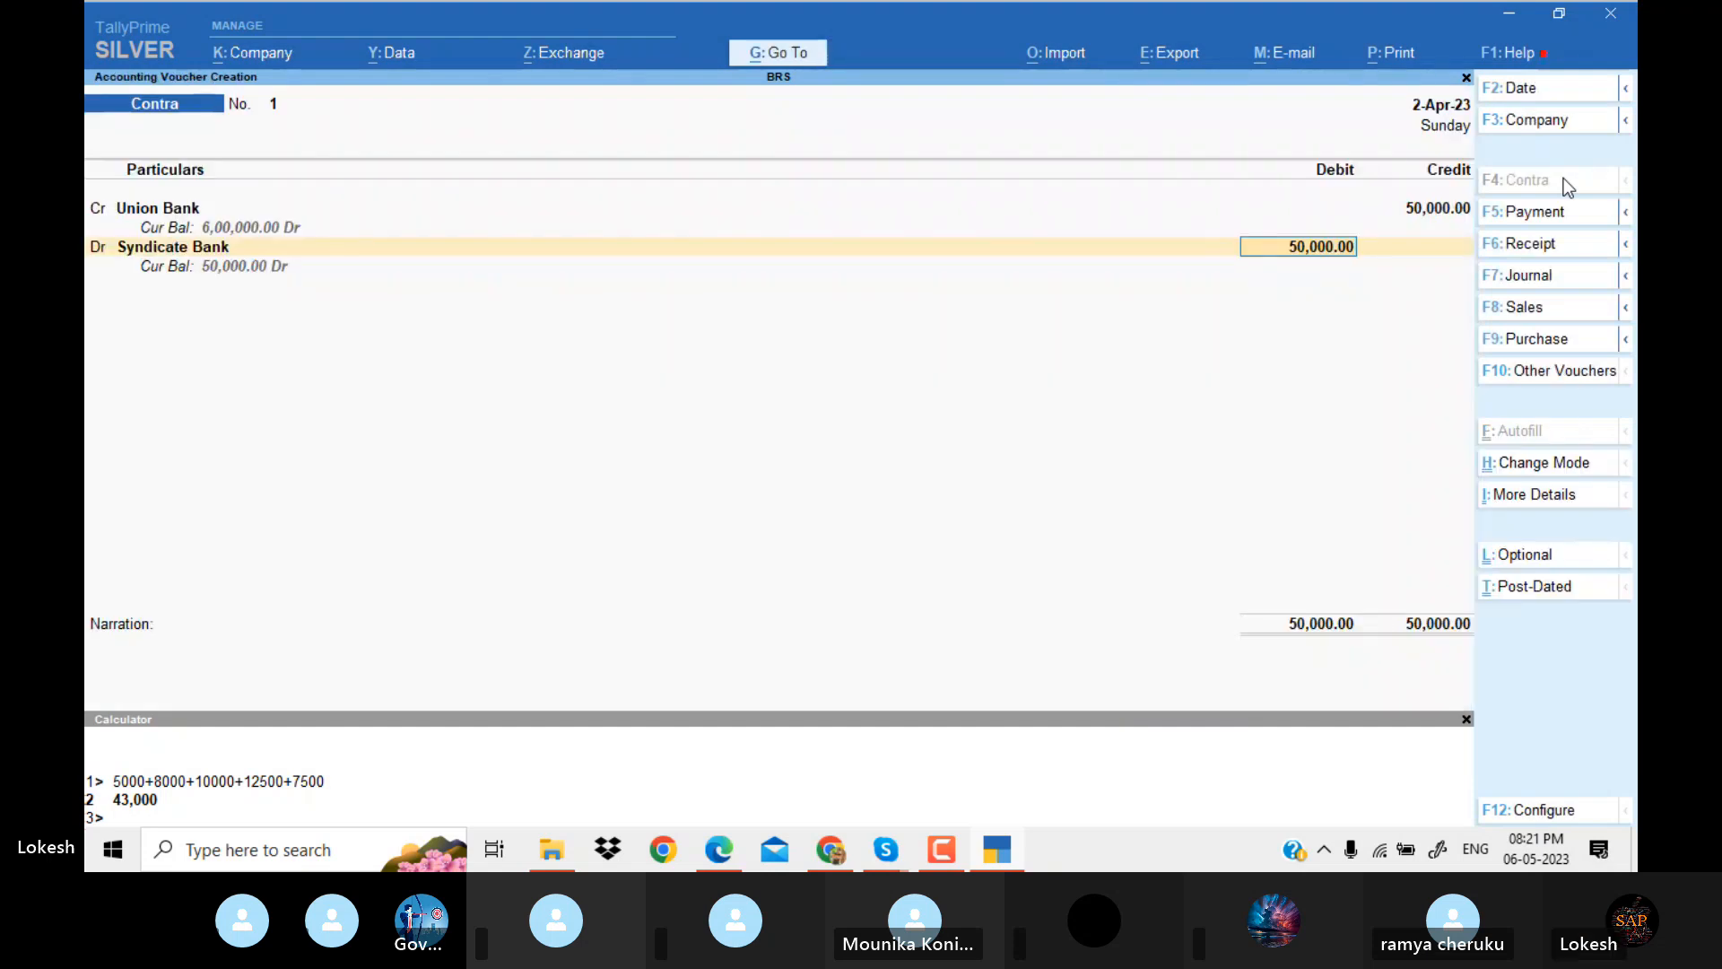
Debit Syndicate Bank with 50,000, accept the default bank allocation, and save the contra voucher without narration.
key(Return)
key(Return)
key(Return)
key(Return)
key(Return)
key(Return)
key(Return)
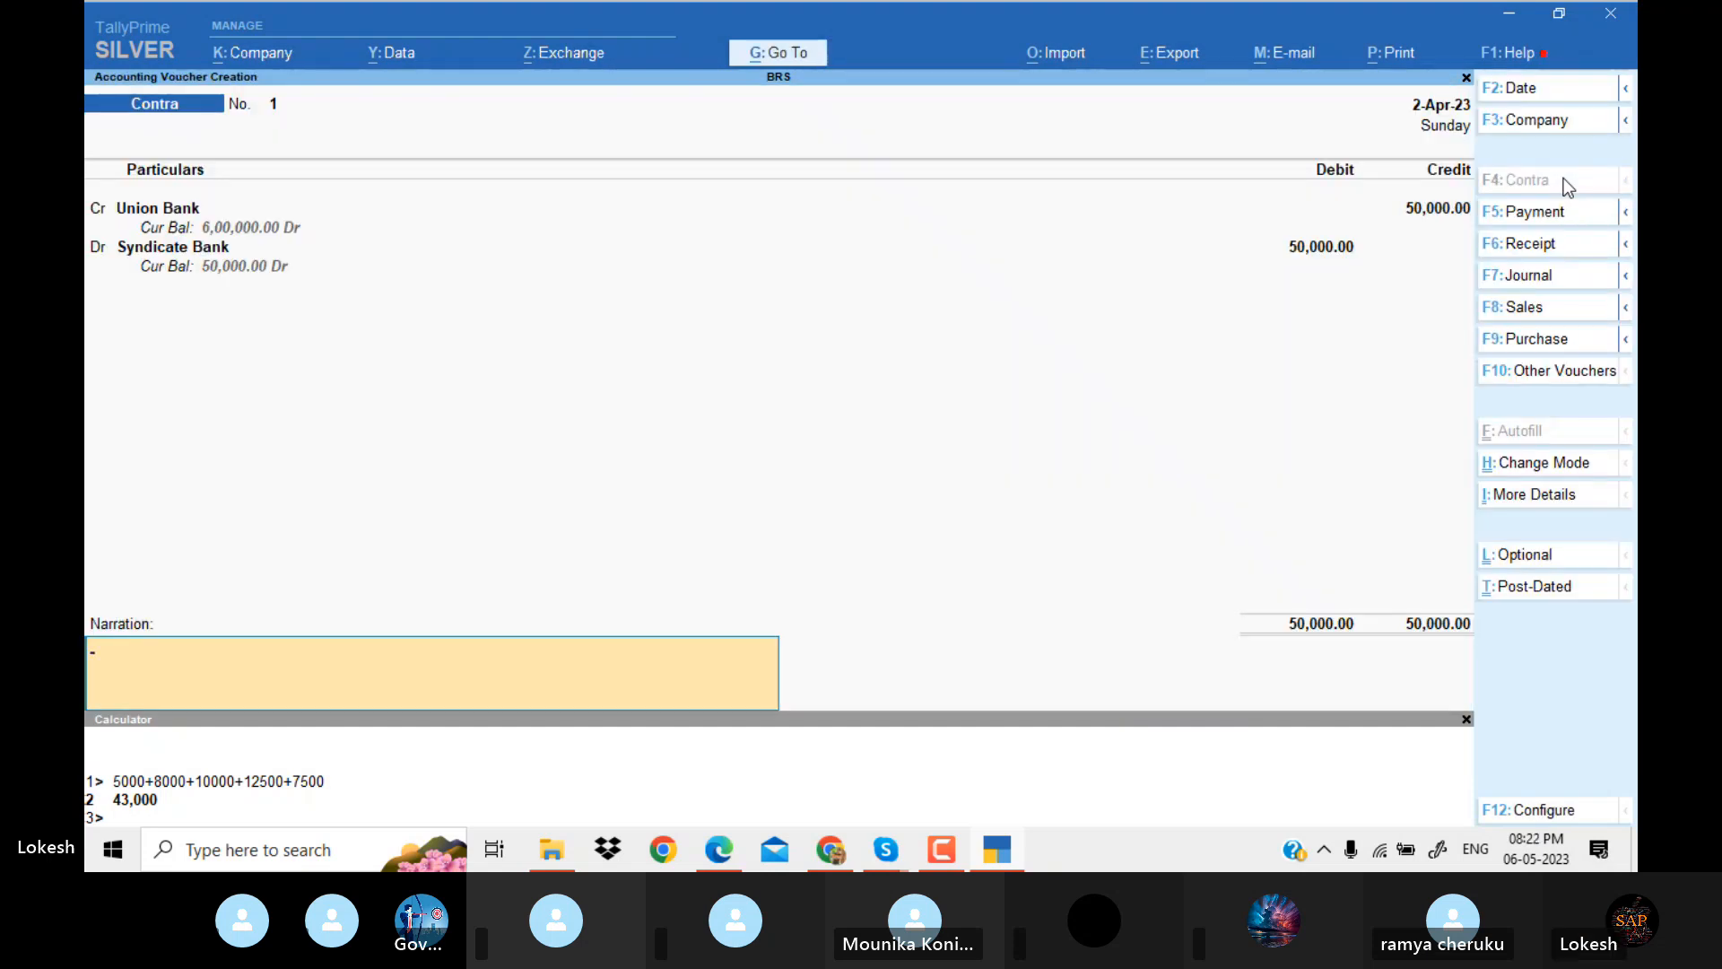
key(Return)
key(Return)
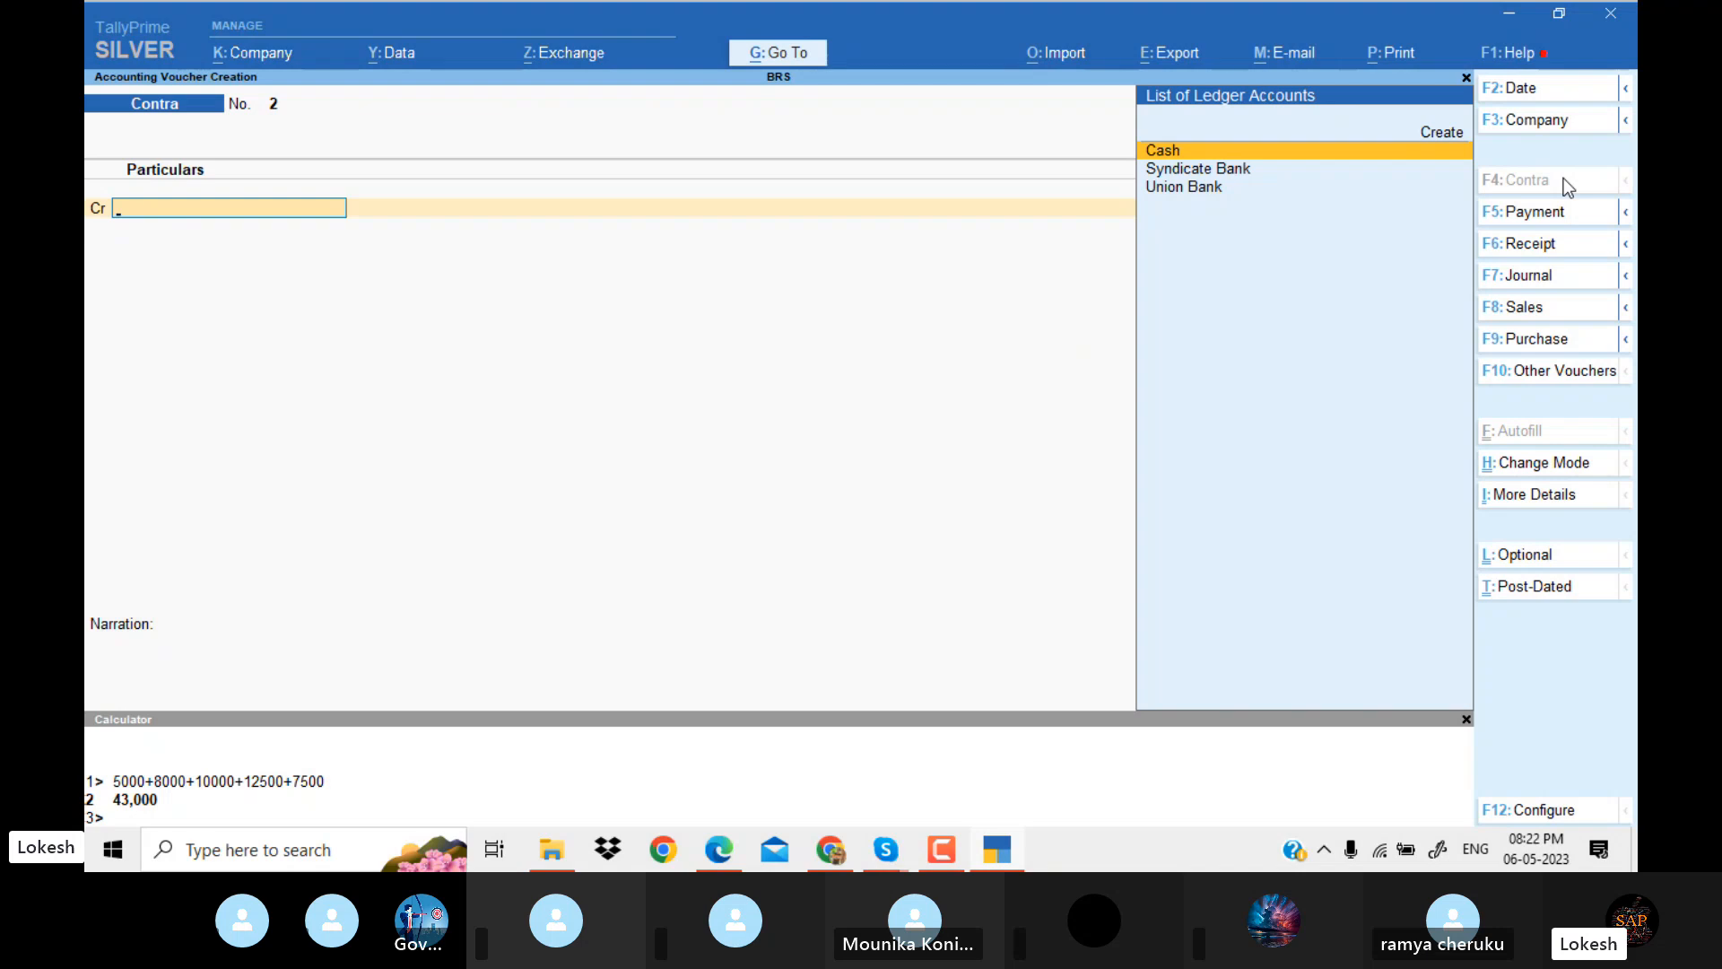
Check the petty expenses withdrawal in the PDF, credit Union Bank with 20,000 in the contra voucher, and accept the default bank allocation.
key(alt+Tab)
scroll(1563, 179, down, 2)
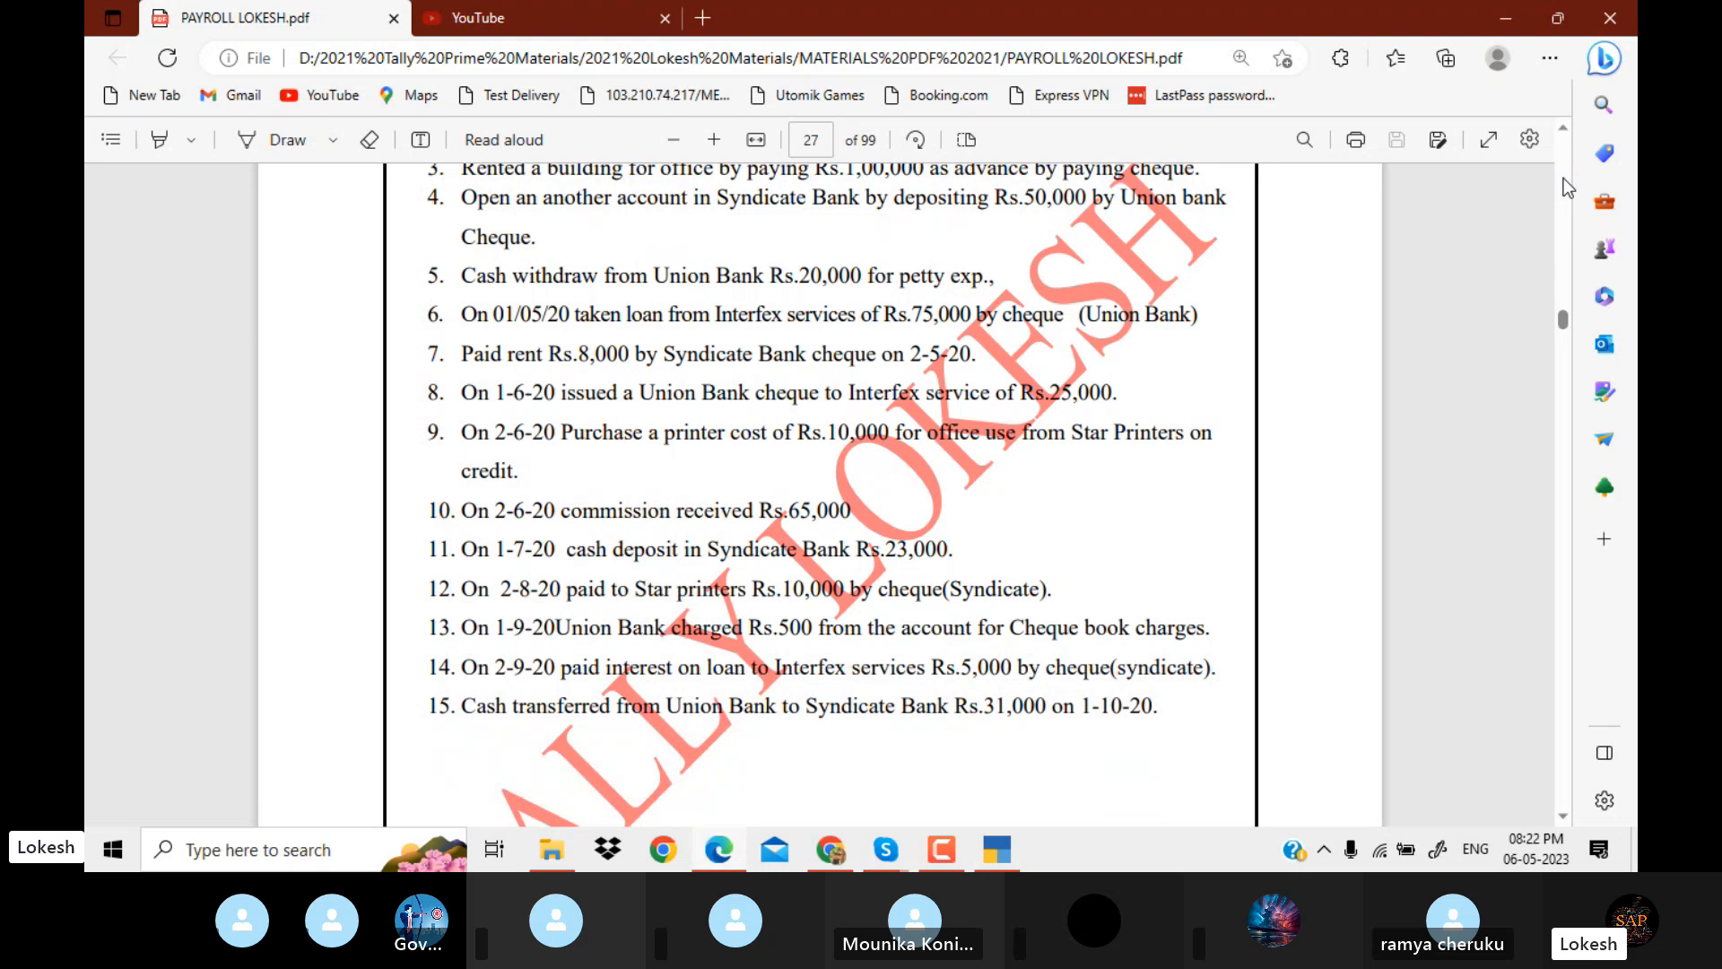
key(alt+Tab)
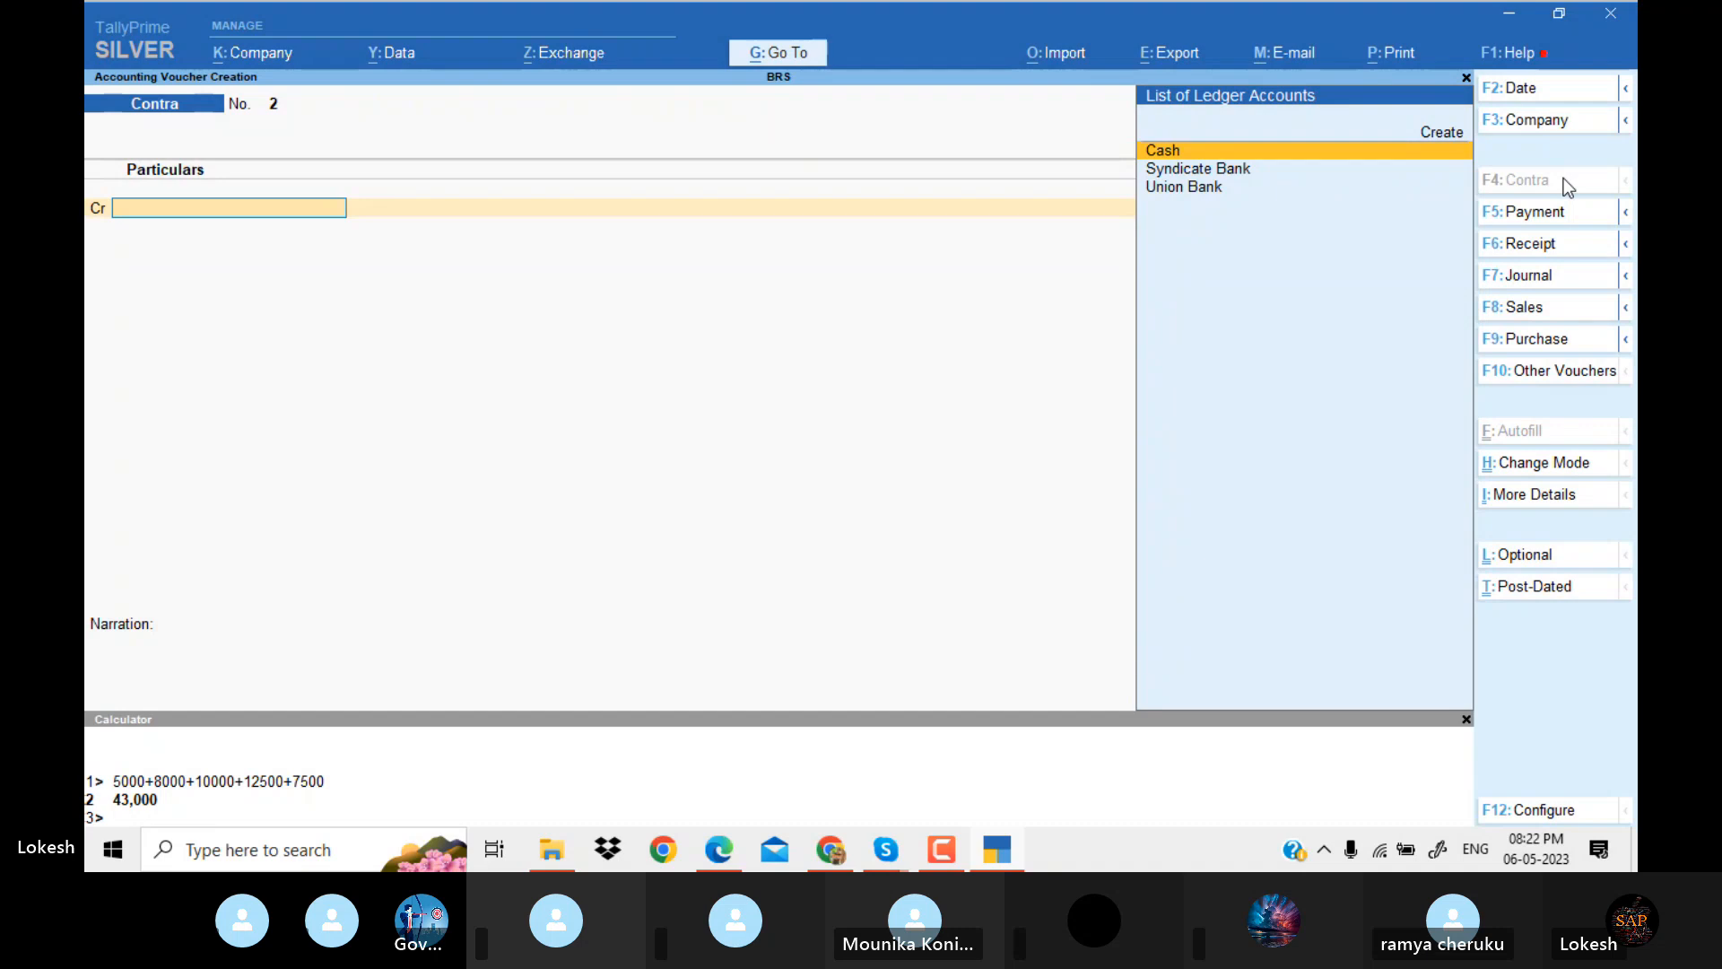
key(alt+Tab)
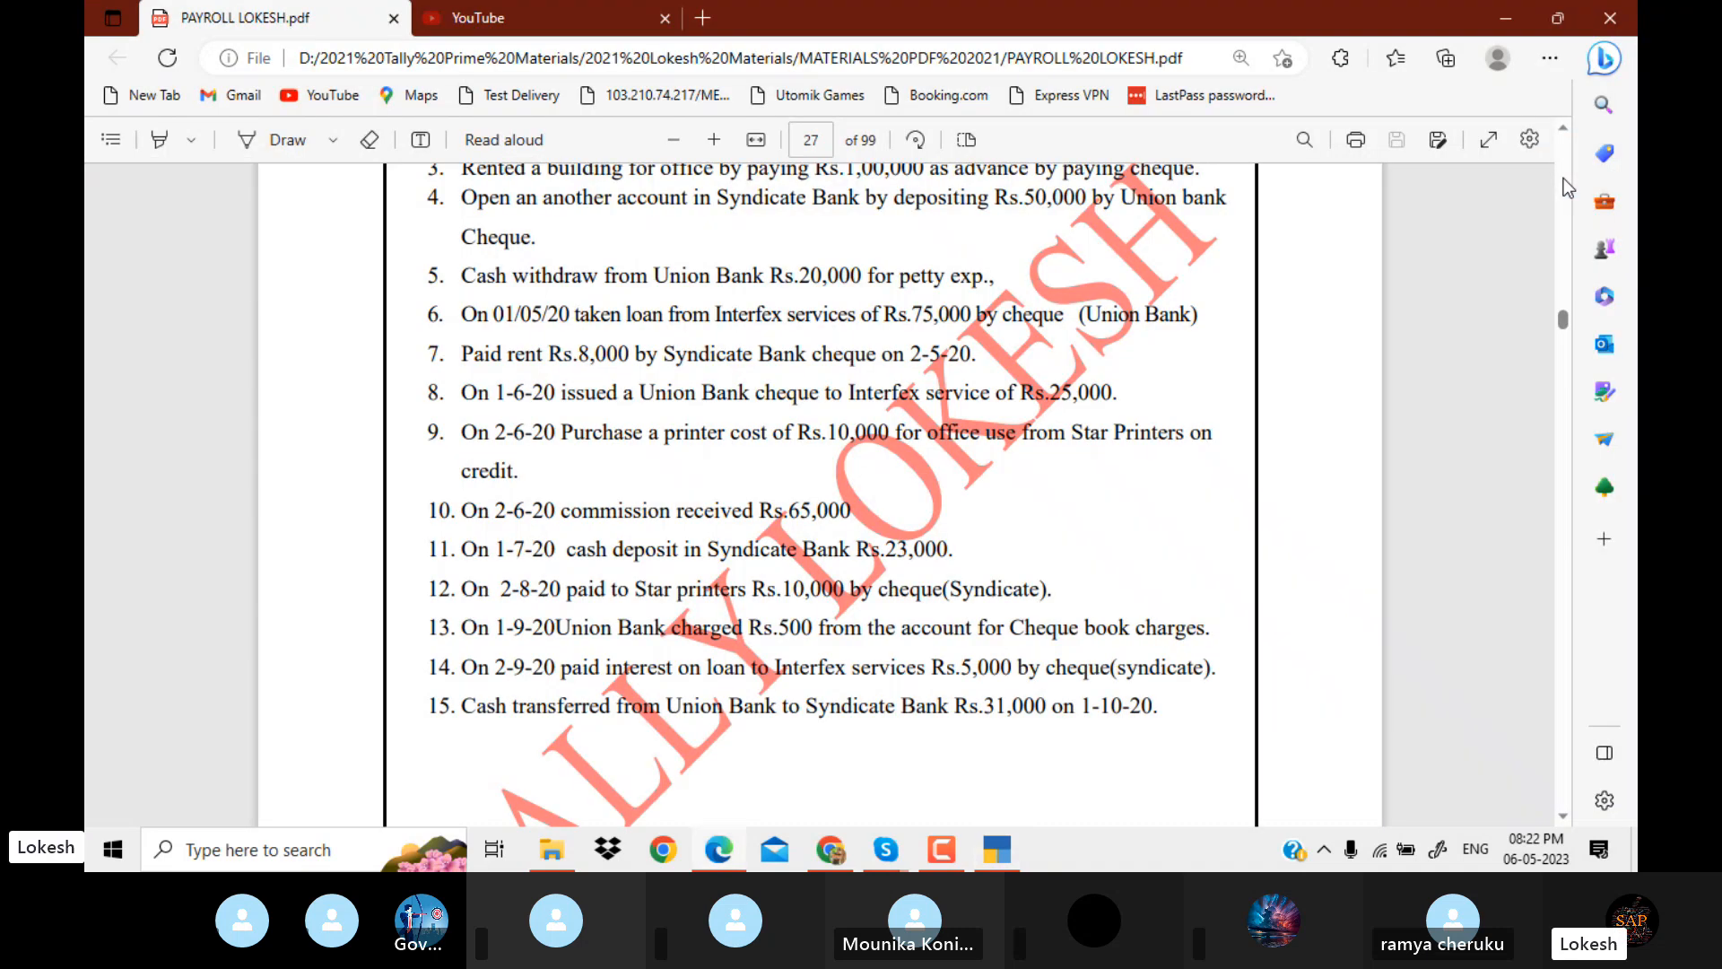
key(alt+Tab)
key(Down)
key(Down)
key(Return)
text(2)
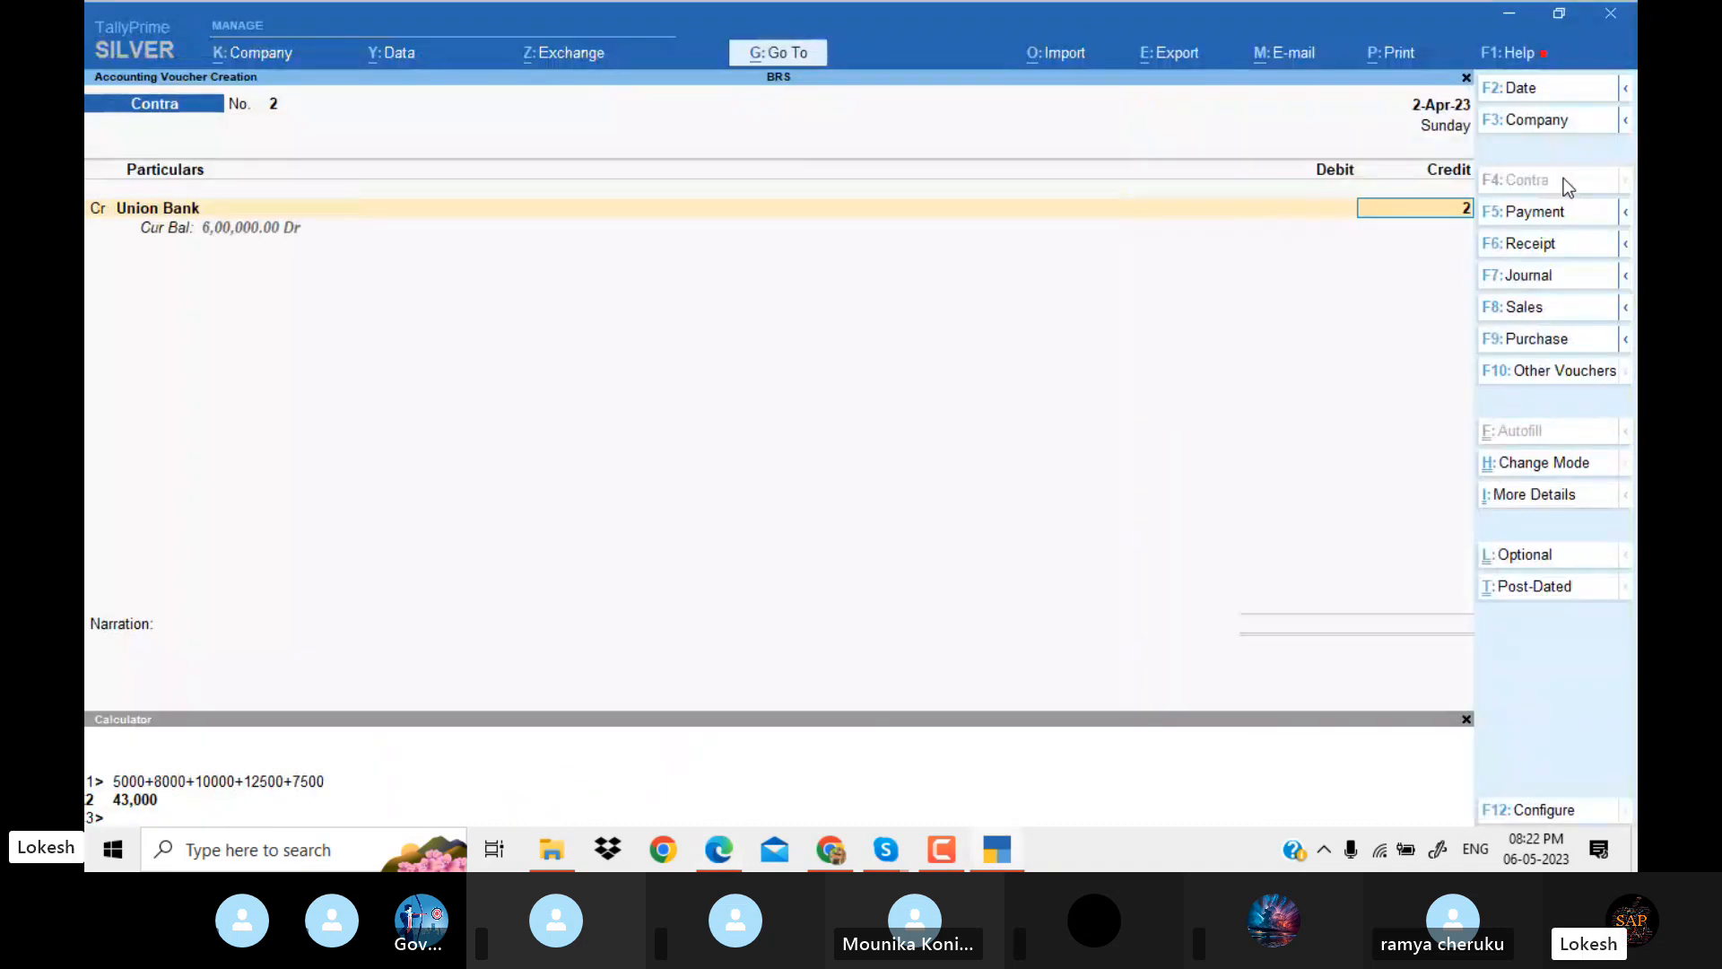
text(0,000)
key(Return)
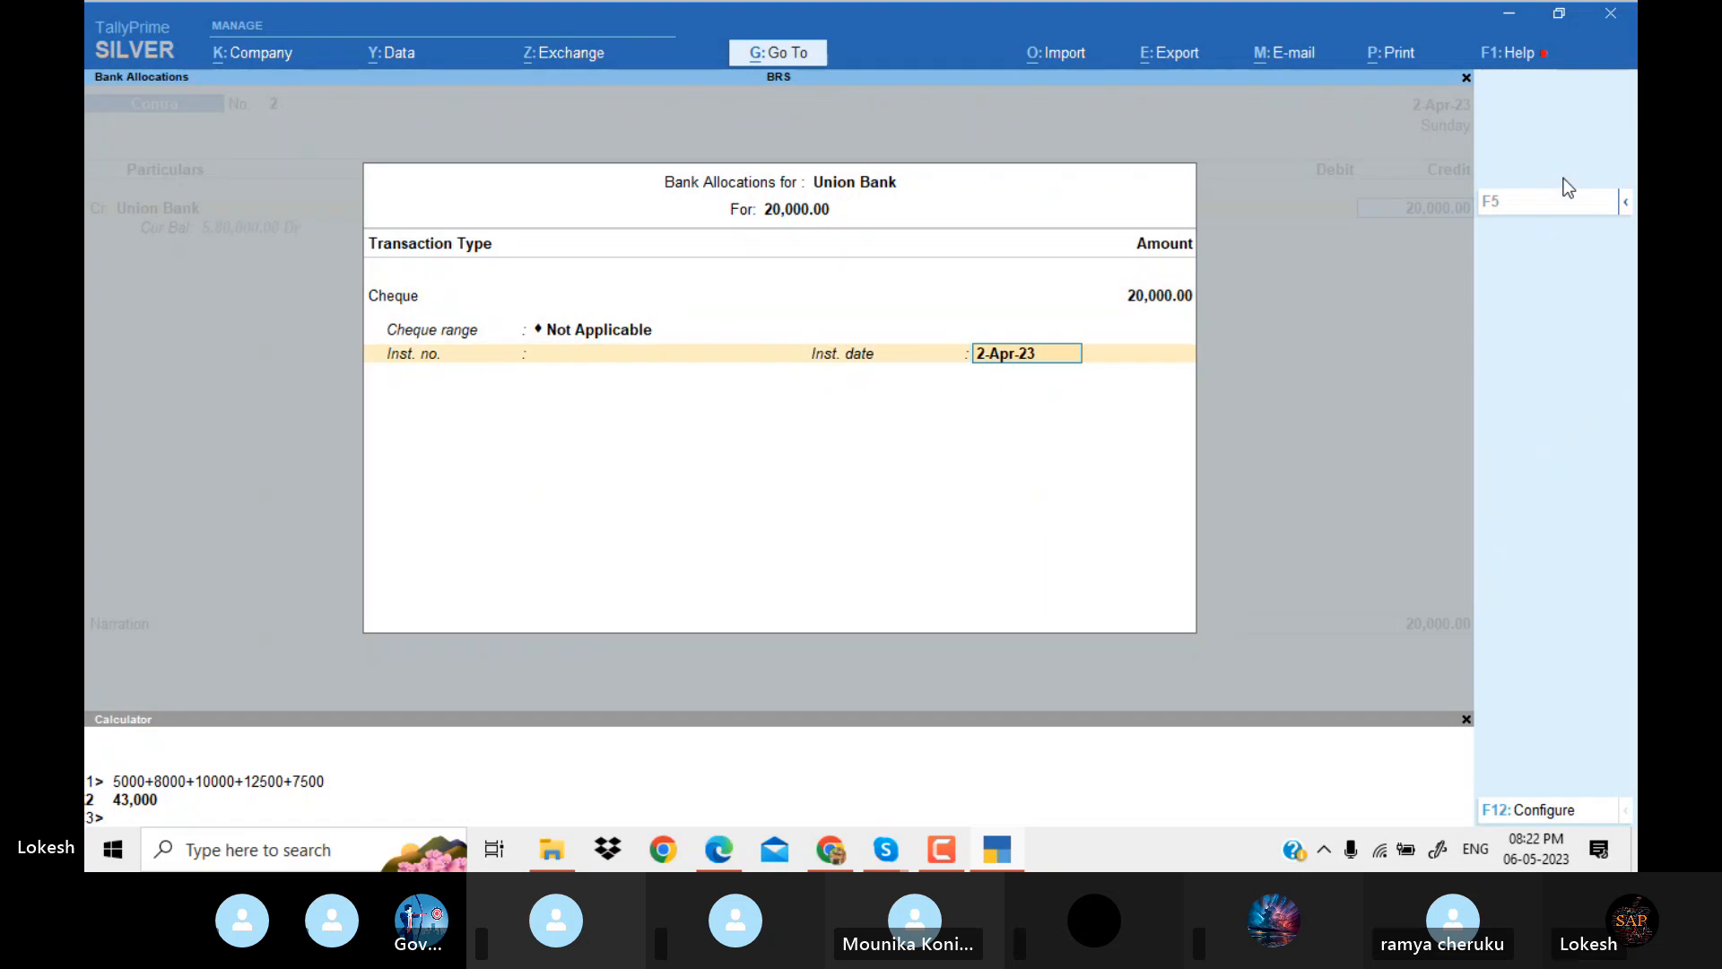
key(Return)
Create a ledger named Petty Cash under Cash-in-Hand, keeping its other default details.
key(alt+c)
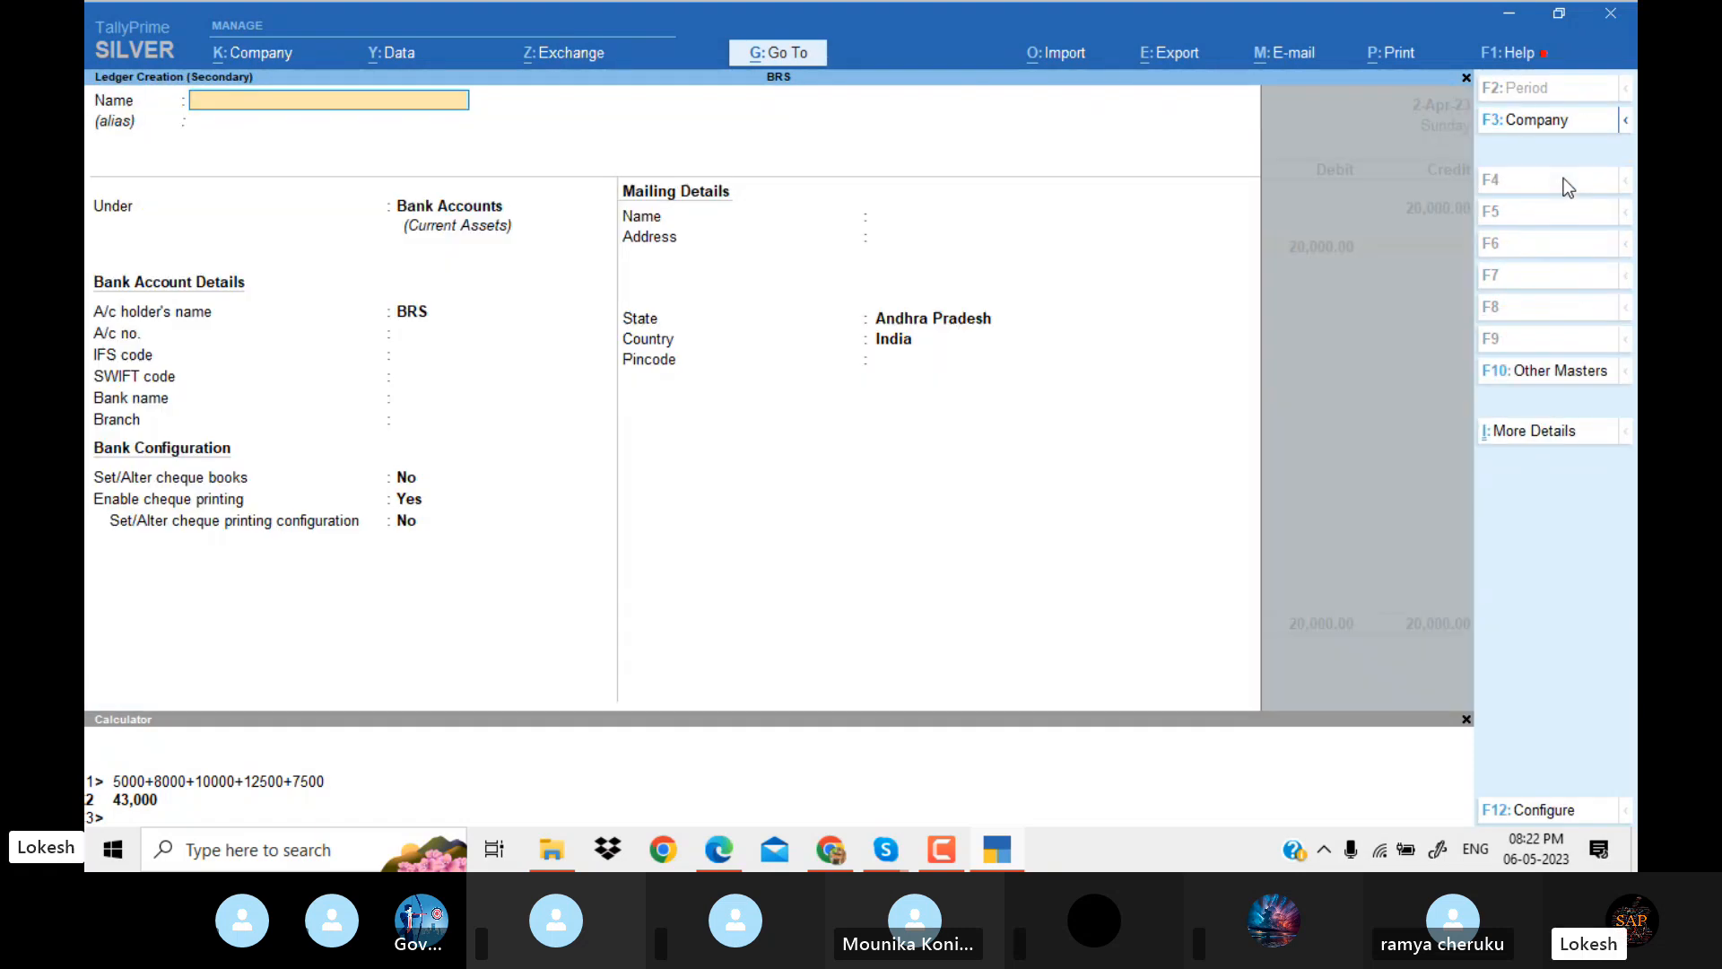
text(Petty cash)
key(Return)
text(Ca)
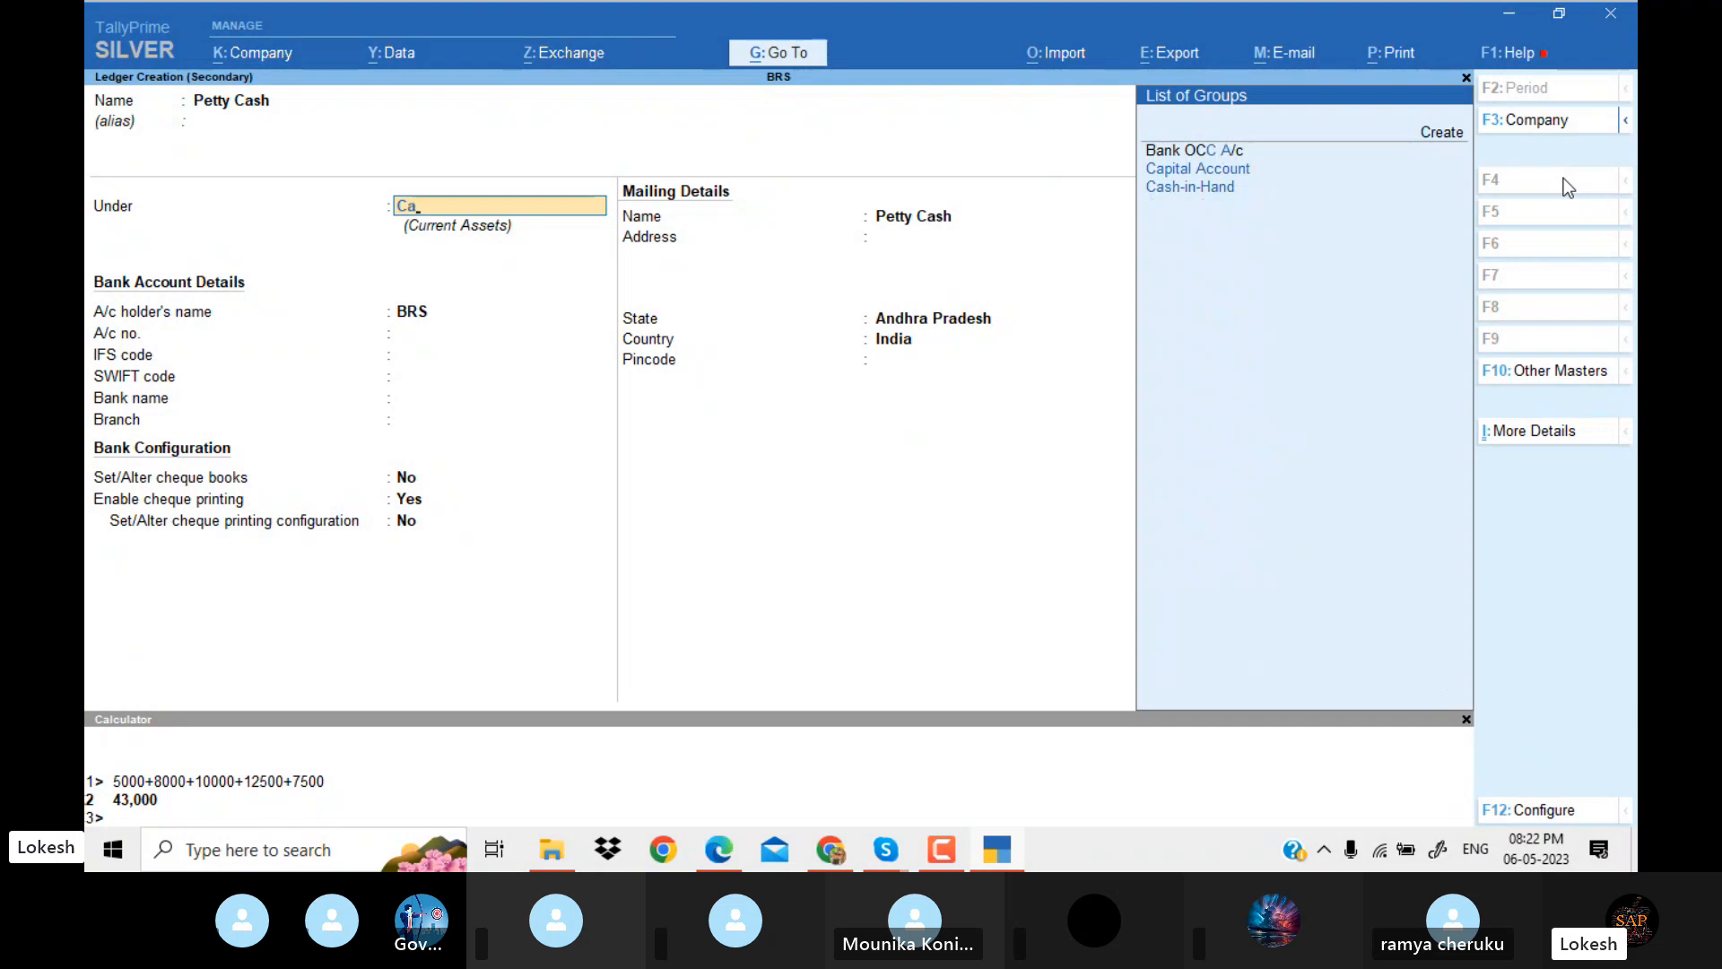
key(Down)
key(Down)
key(Return)
key(ctrl+a)
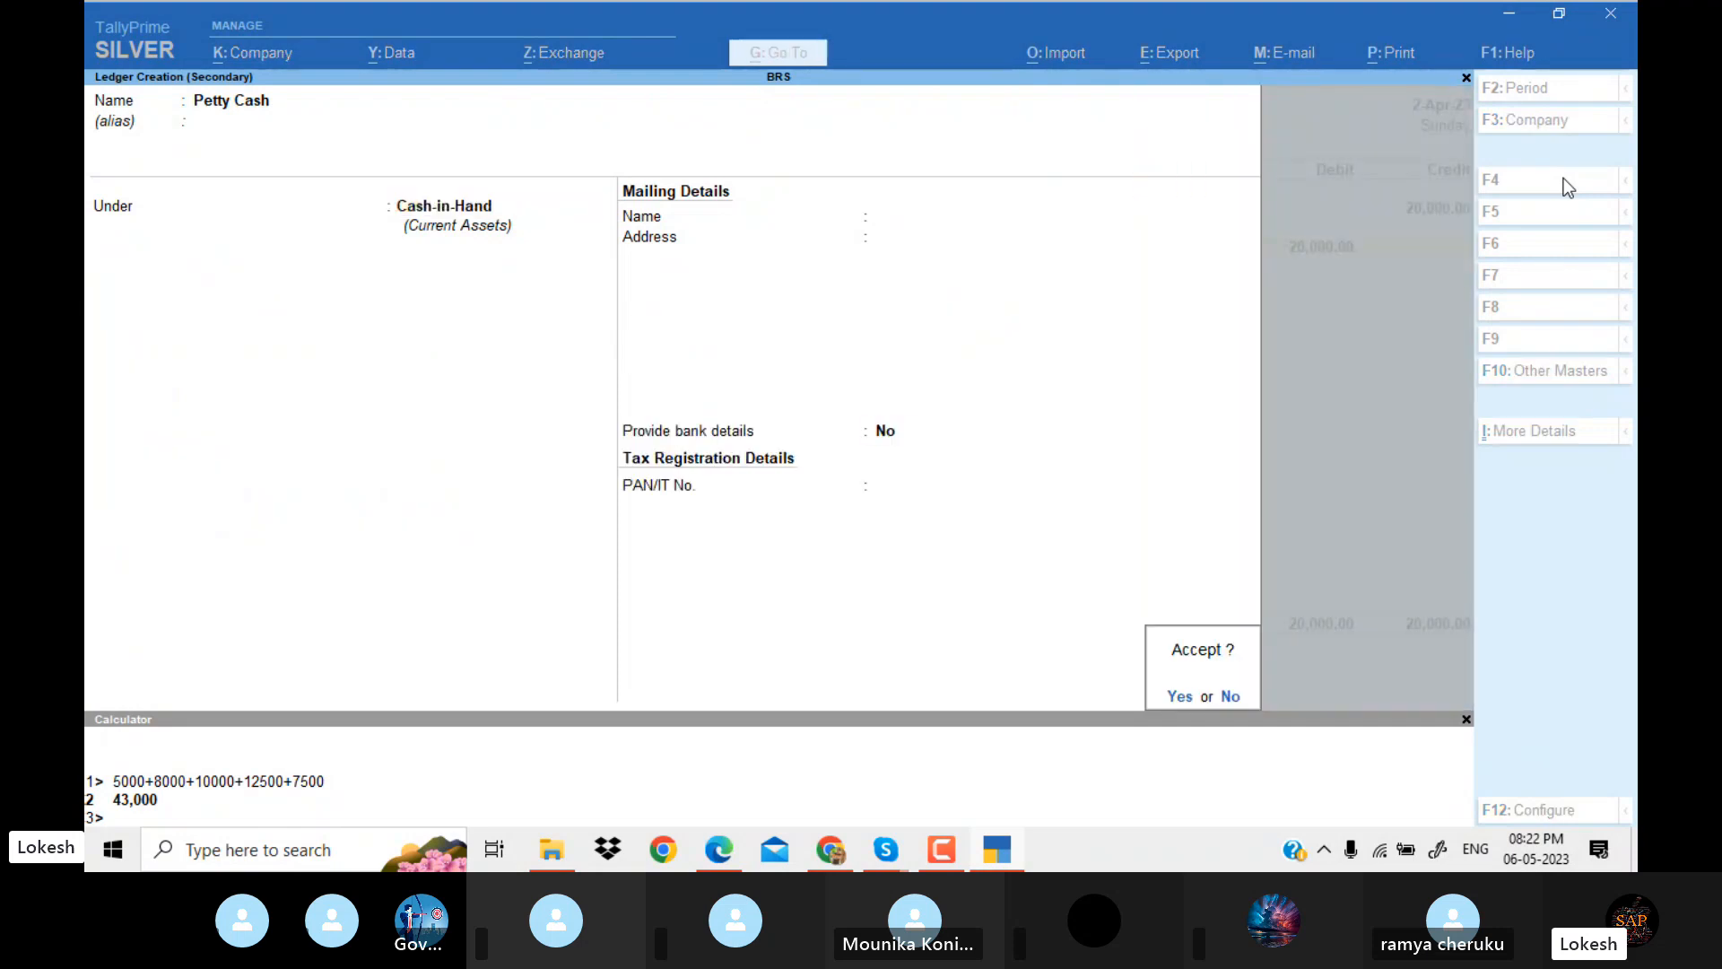
key(Return)
Debit Petty Cash with 20,000, save the contra voucher without narration, and switch back to the Problem 11 PDF.
key(Return)
key(Return)
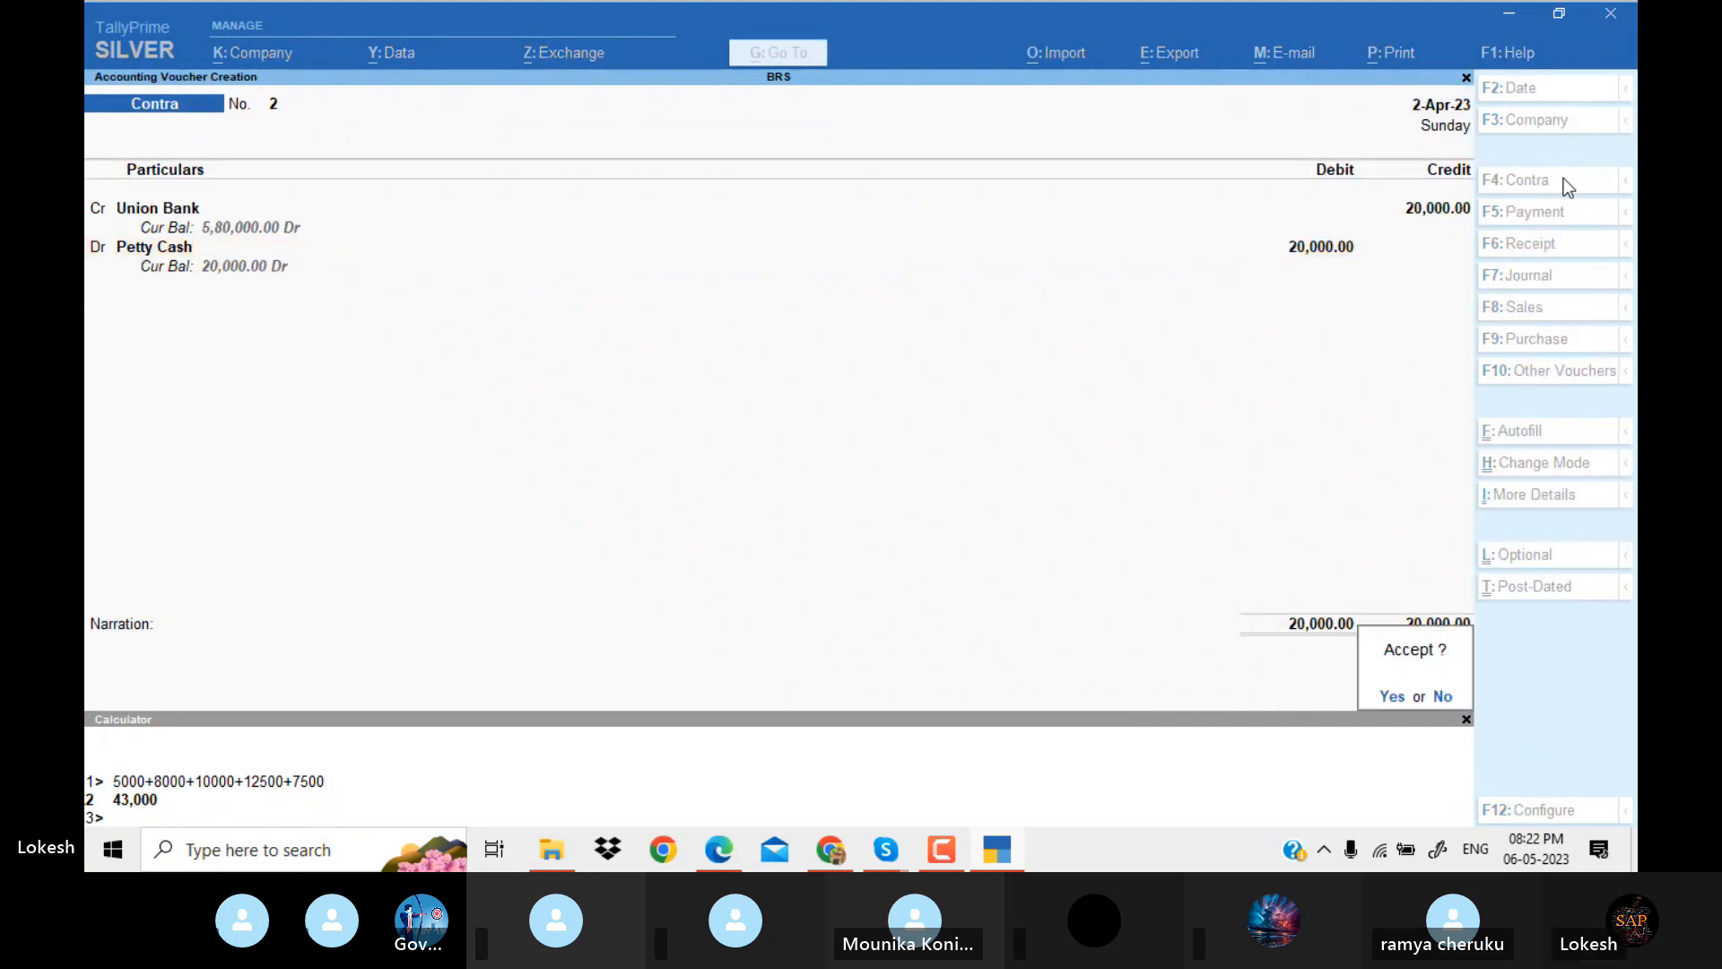
key(Return)
key(alt+Tab)
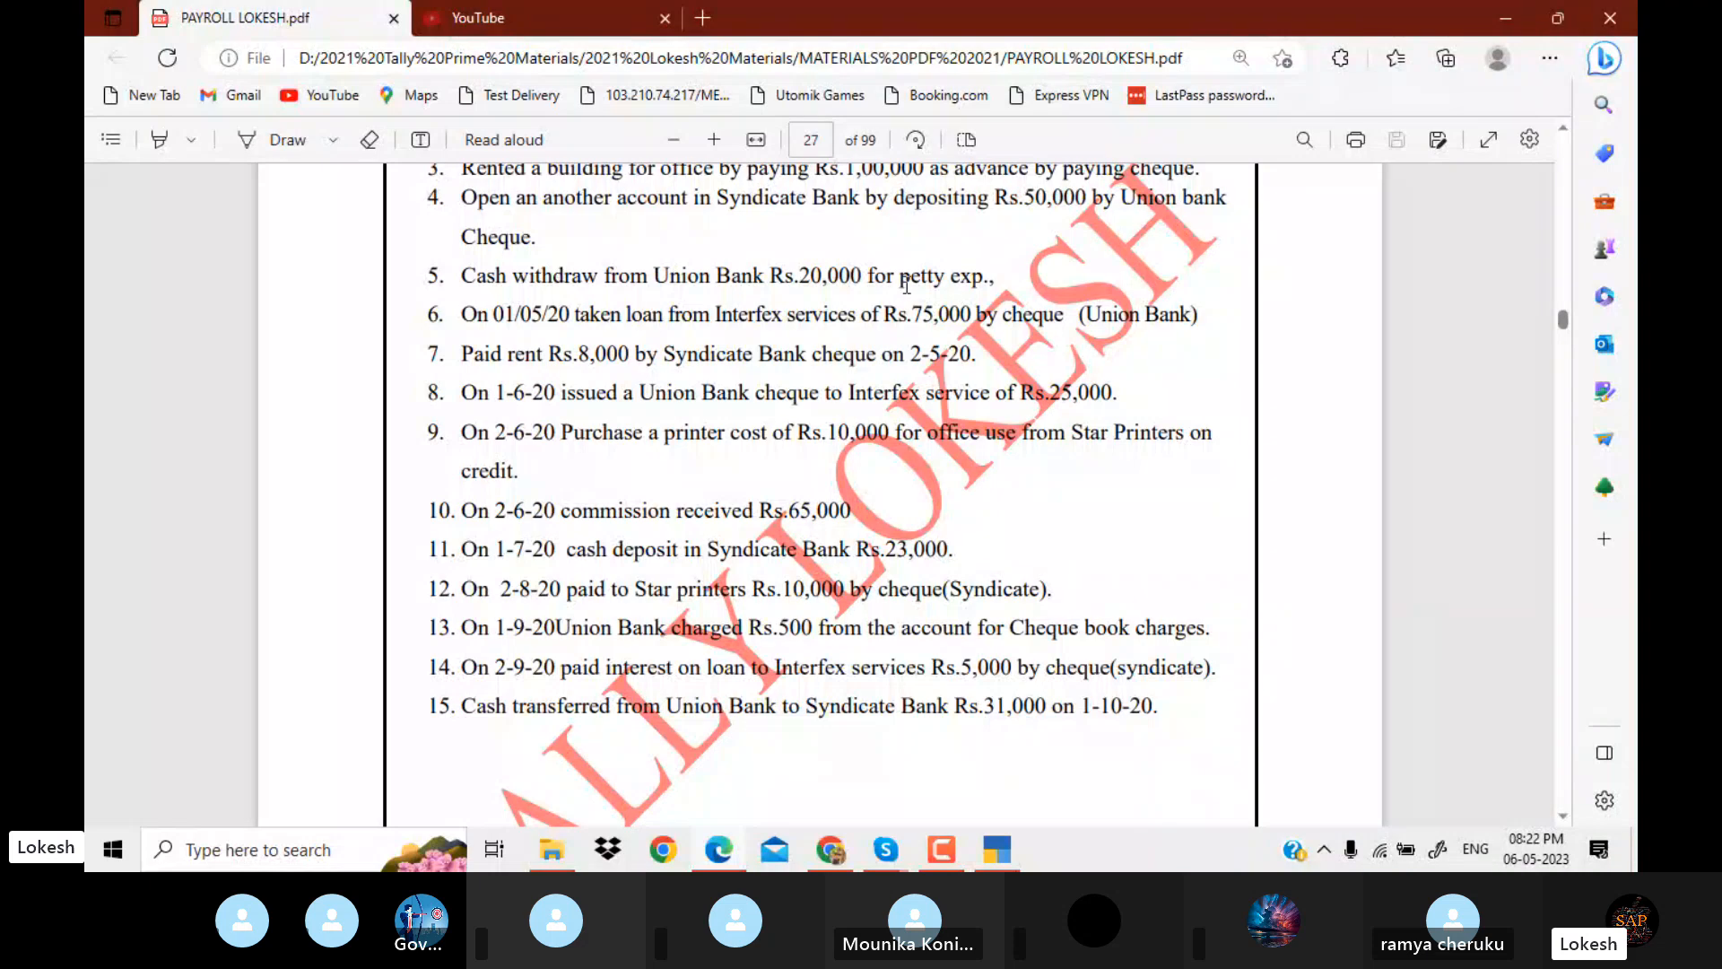
Check the Interfex services loan in the PDF, then start a receipt voucher in TallyPrime dated 1-5.
drag(716, 315, 856, 325)
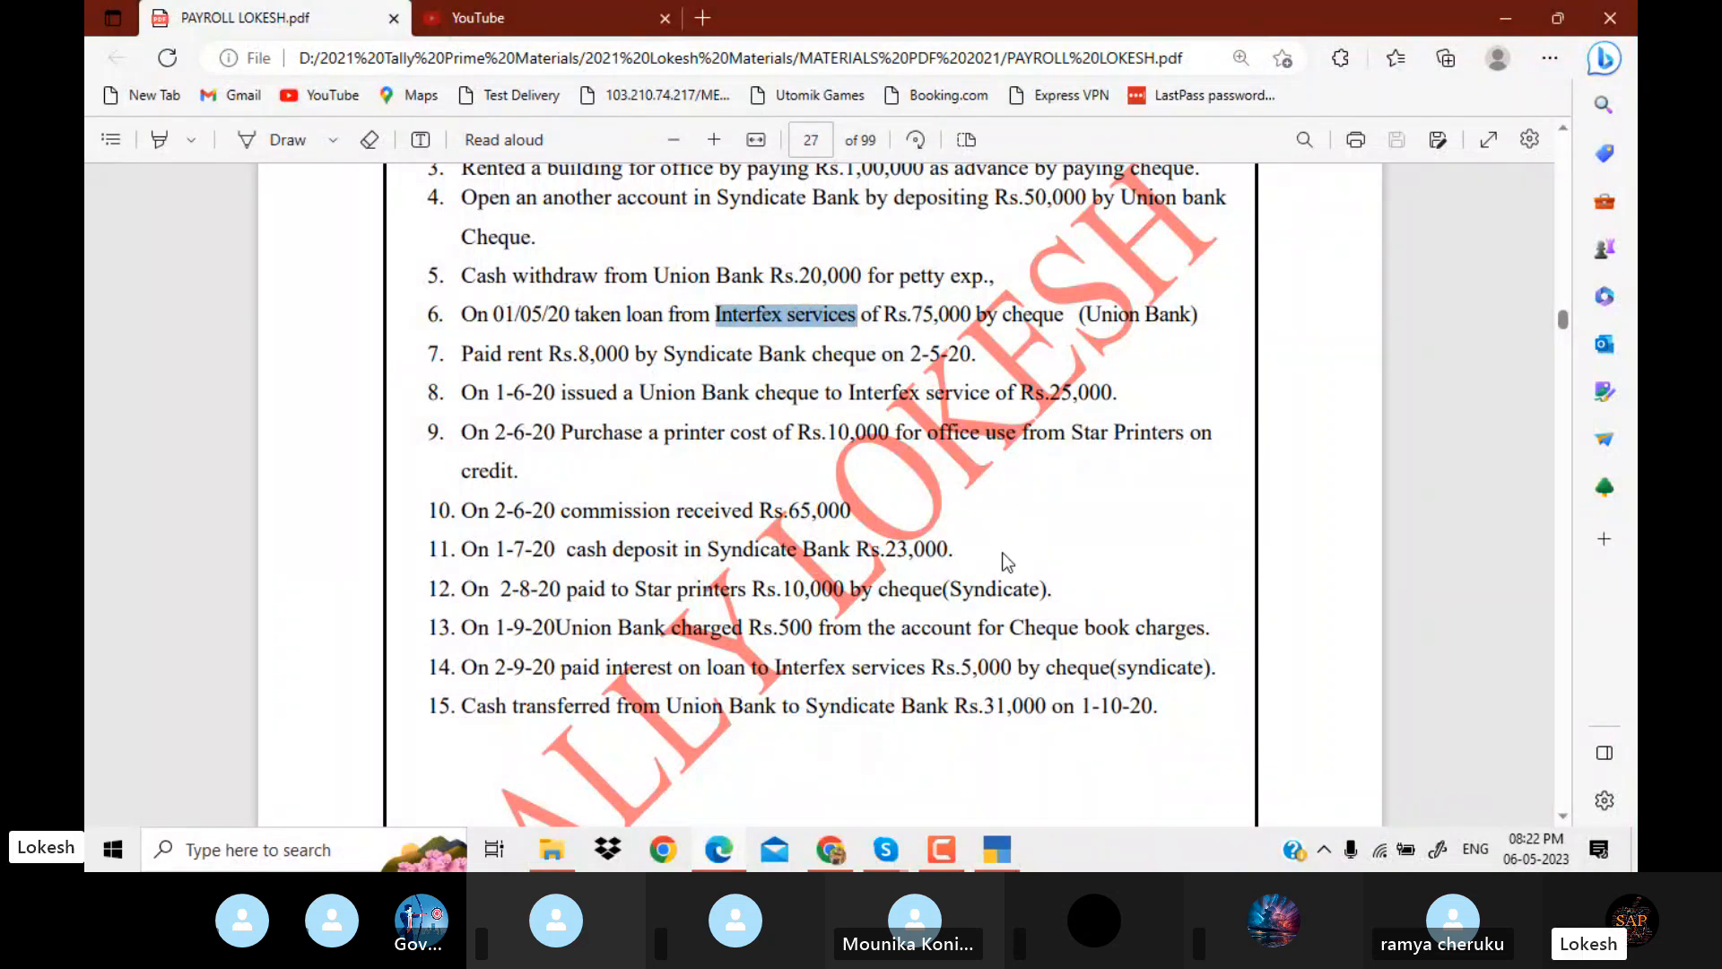
key(alt+Tab)
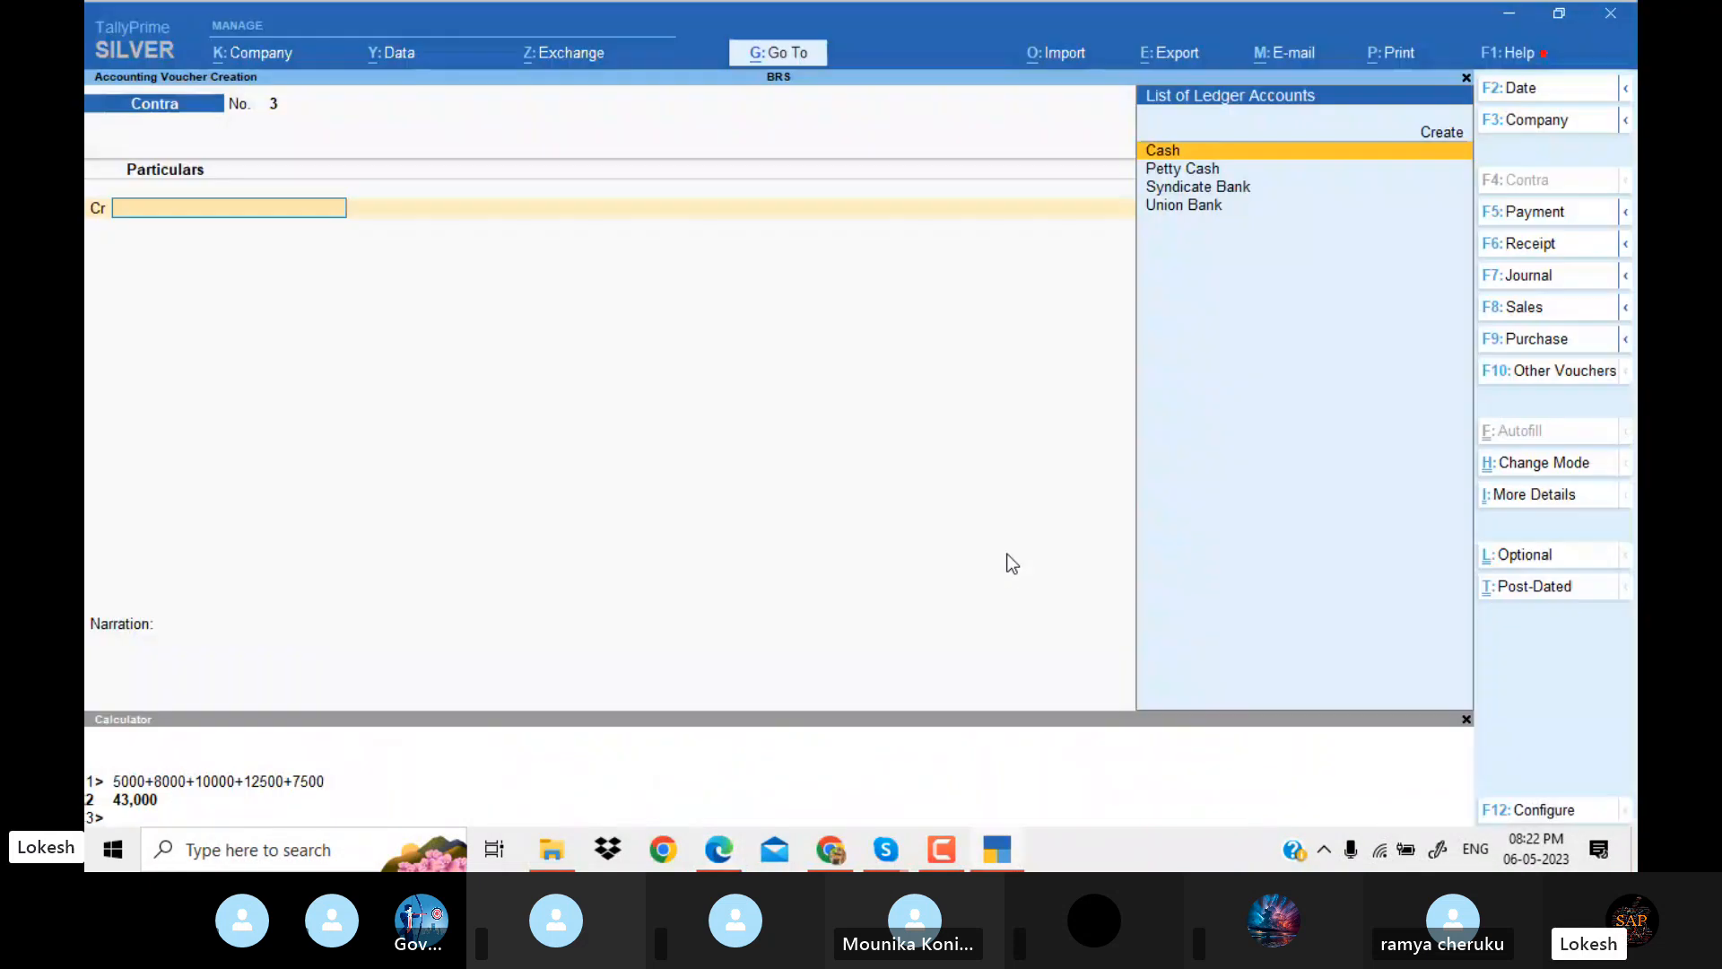
click(1552, 256)
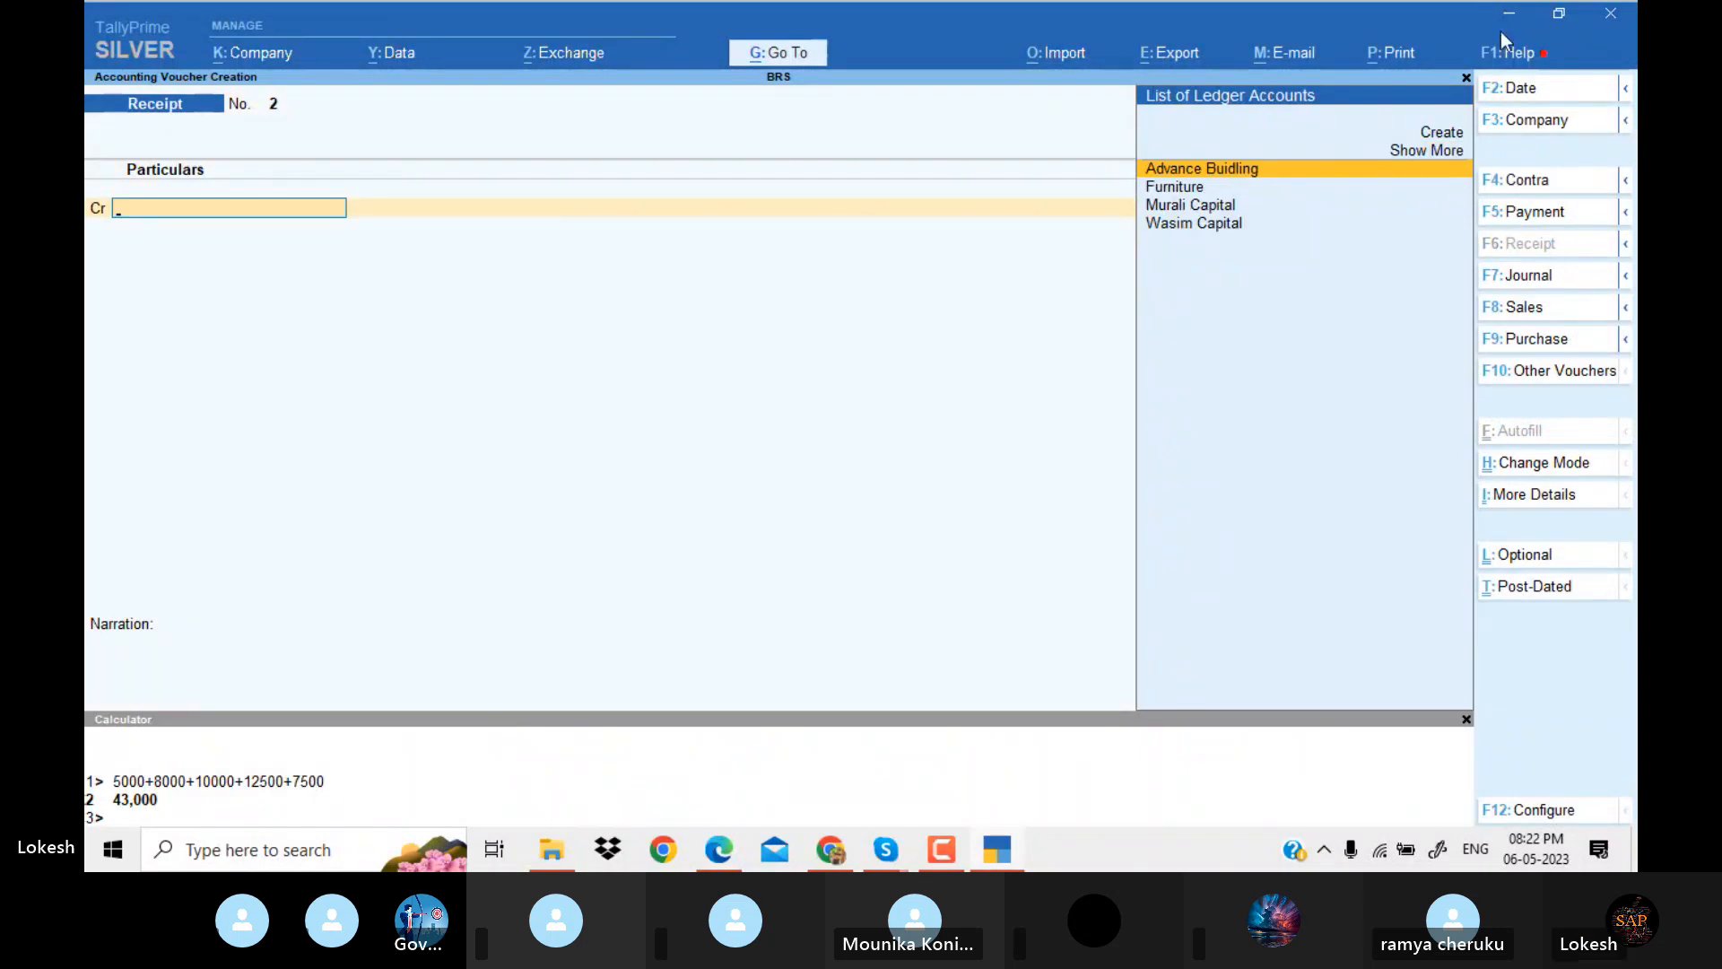
key(alt+Tab)
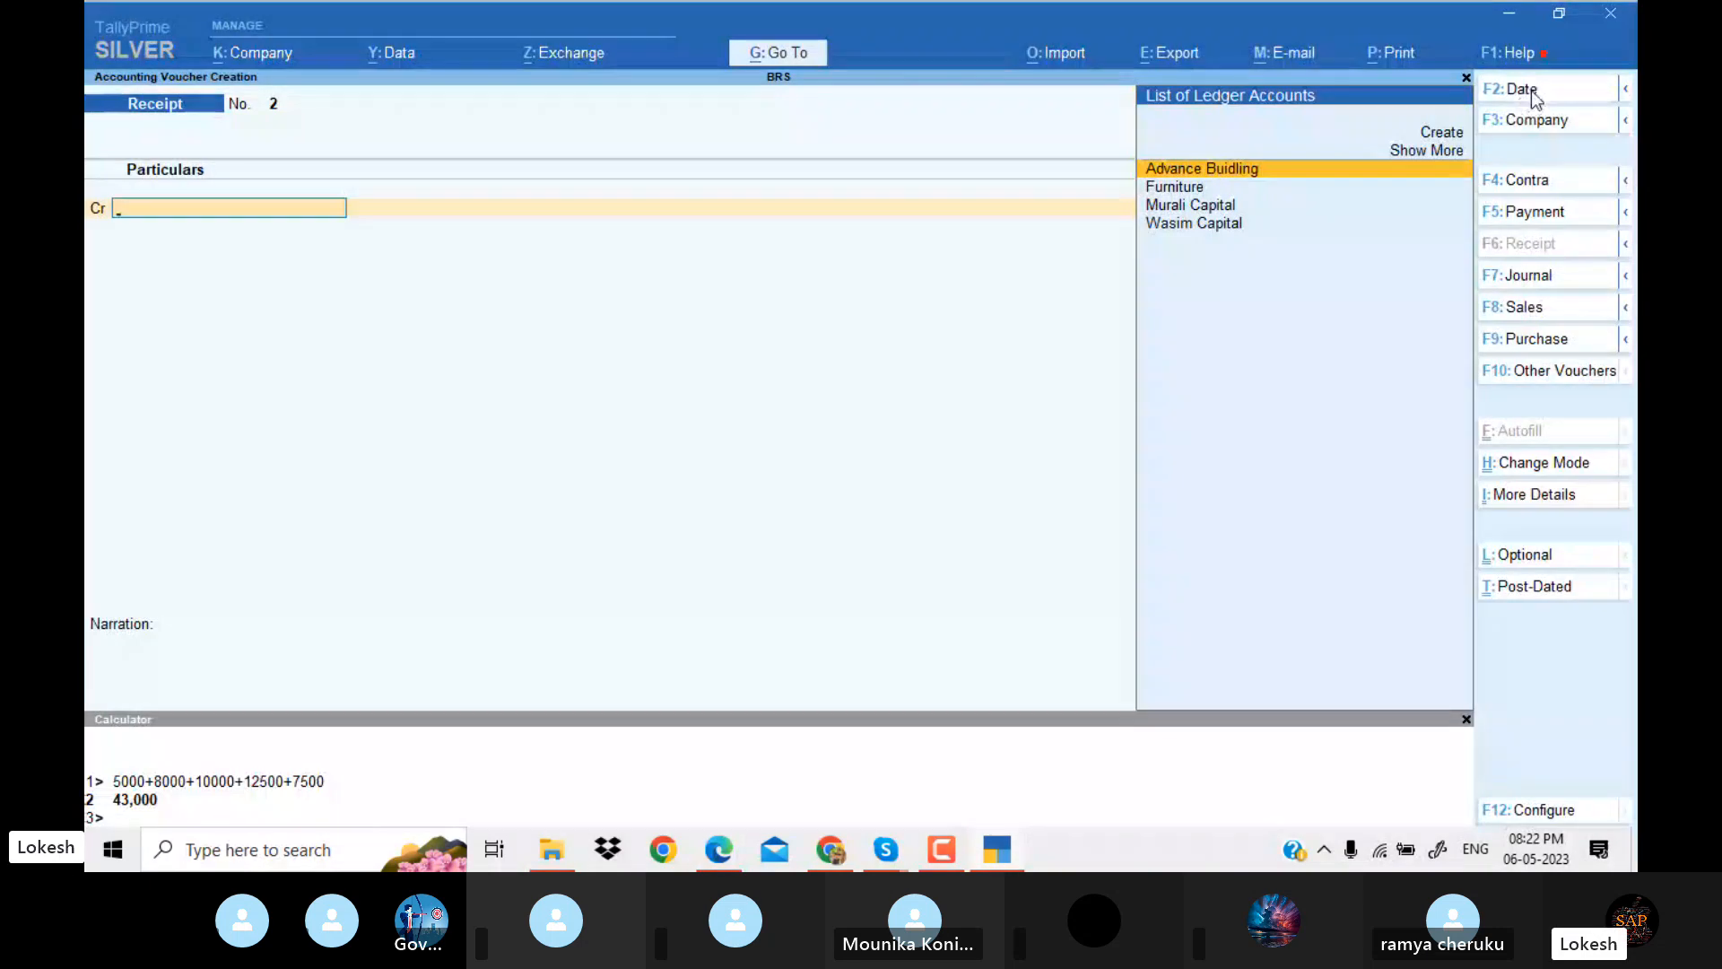
click(1533, 89)
text(1-5)
key(Return)
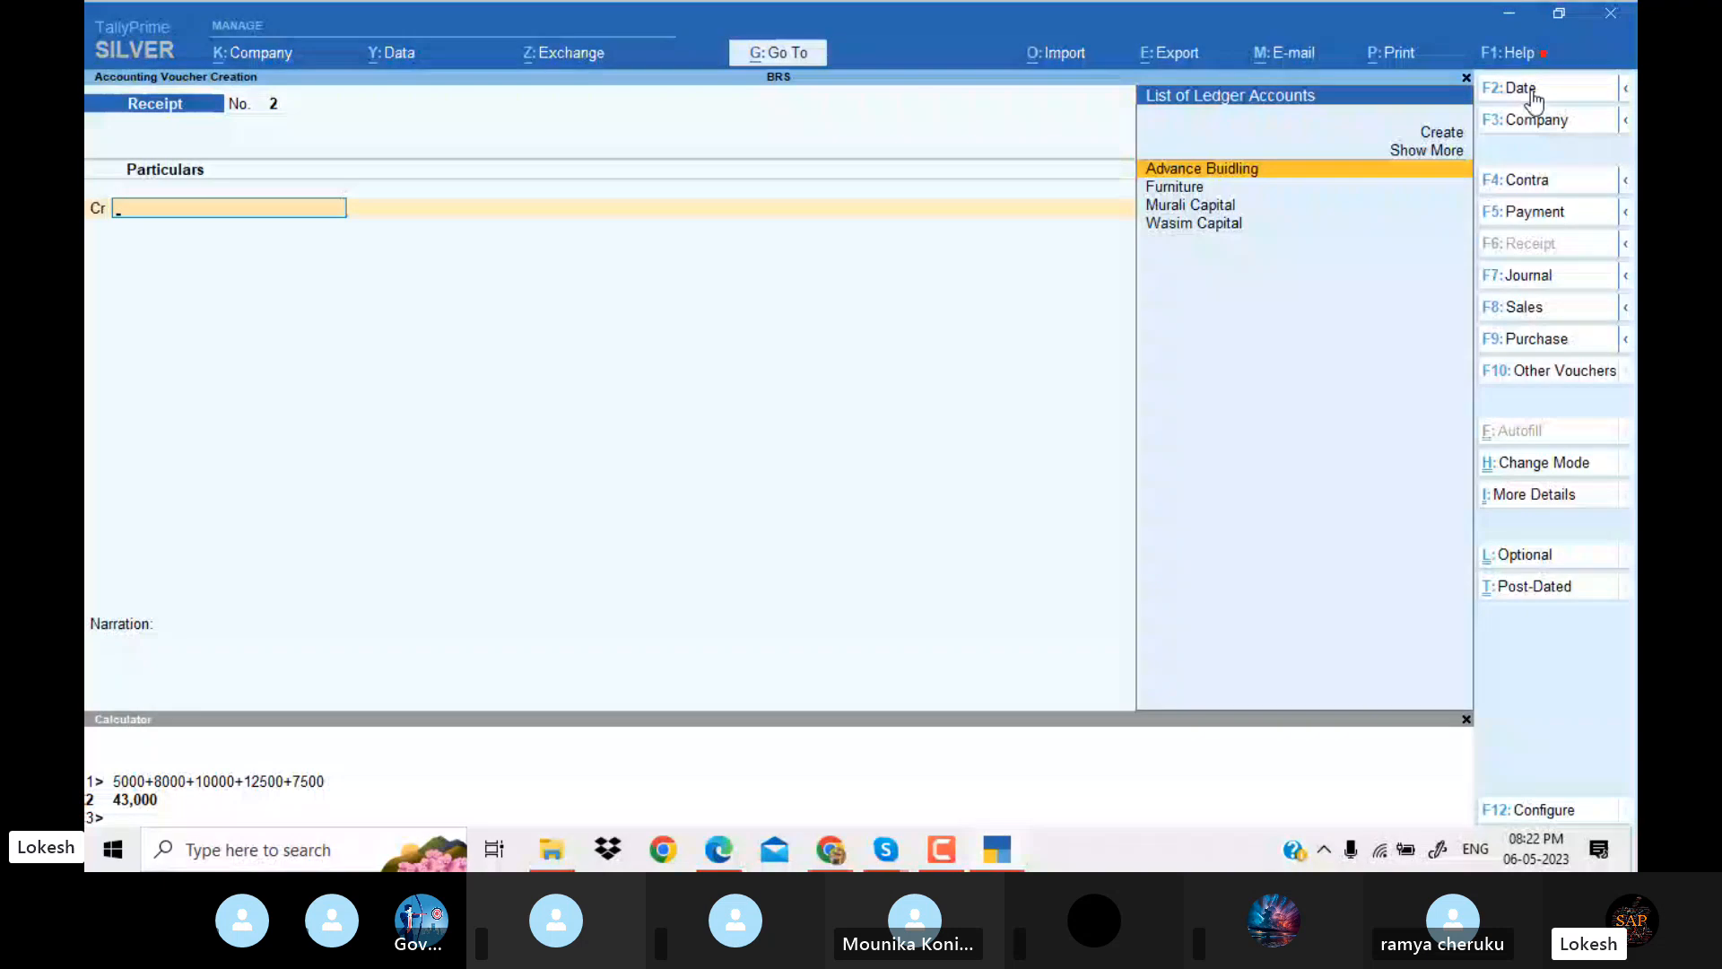
Create a ledger named Interfex services under Loans (Liability), keeping its other default details.
key(alt+c)
text(Interfex services)
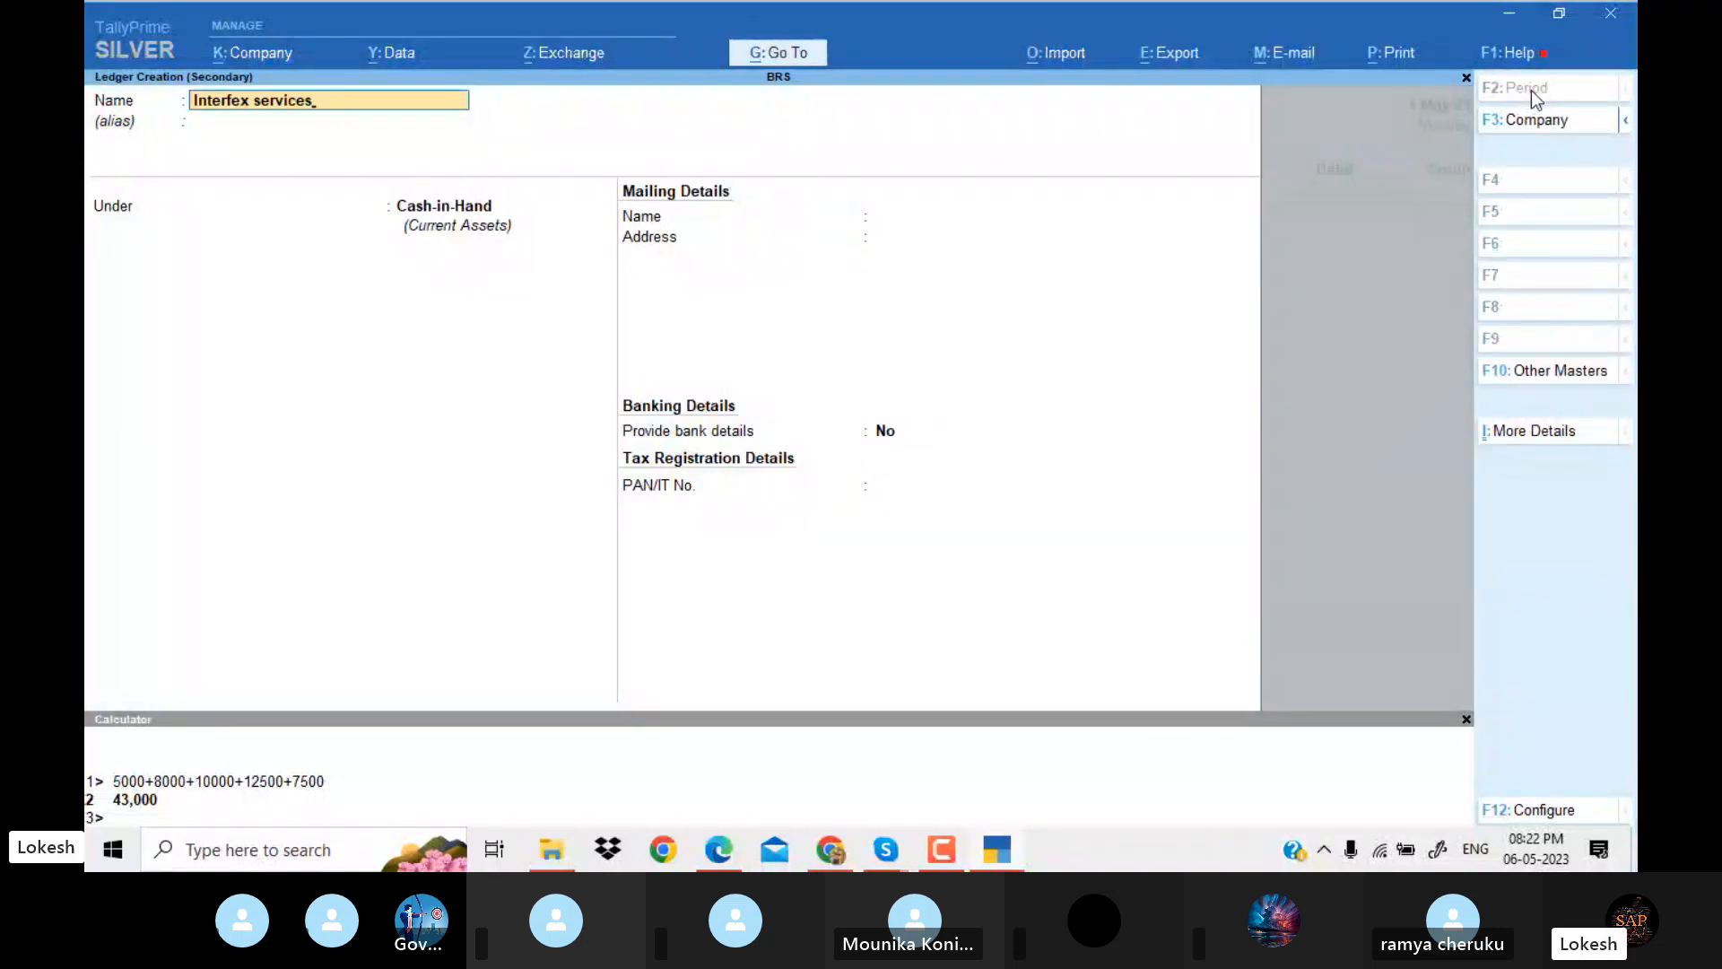
key(Return)
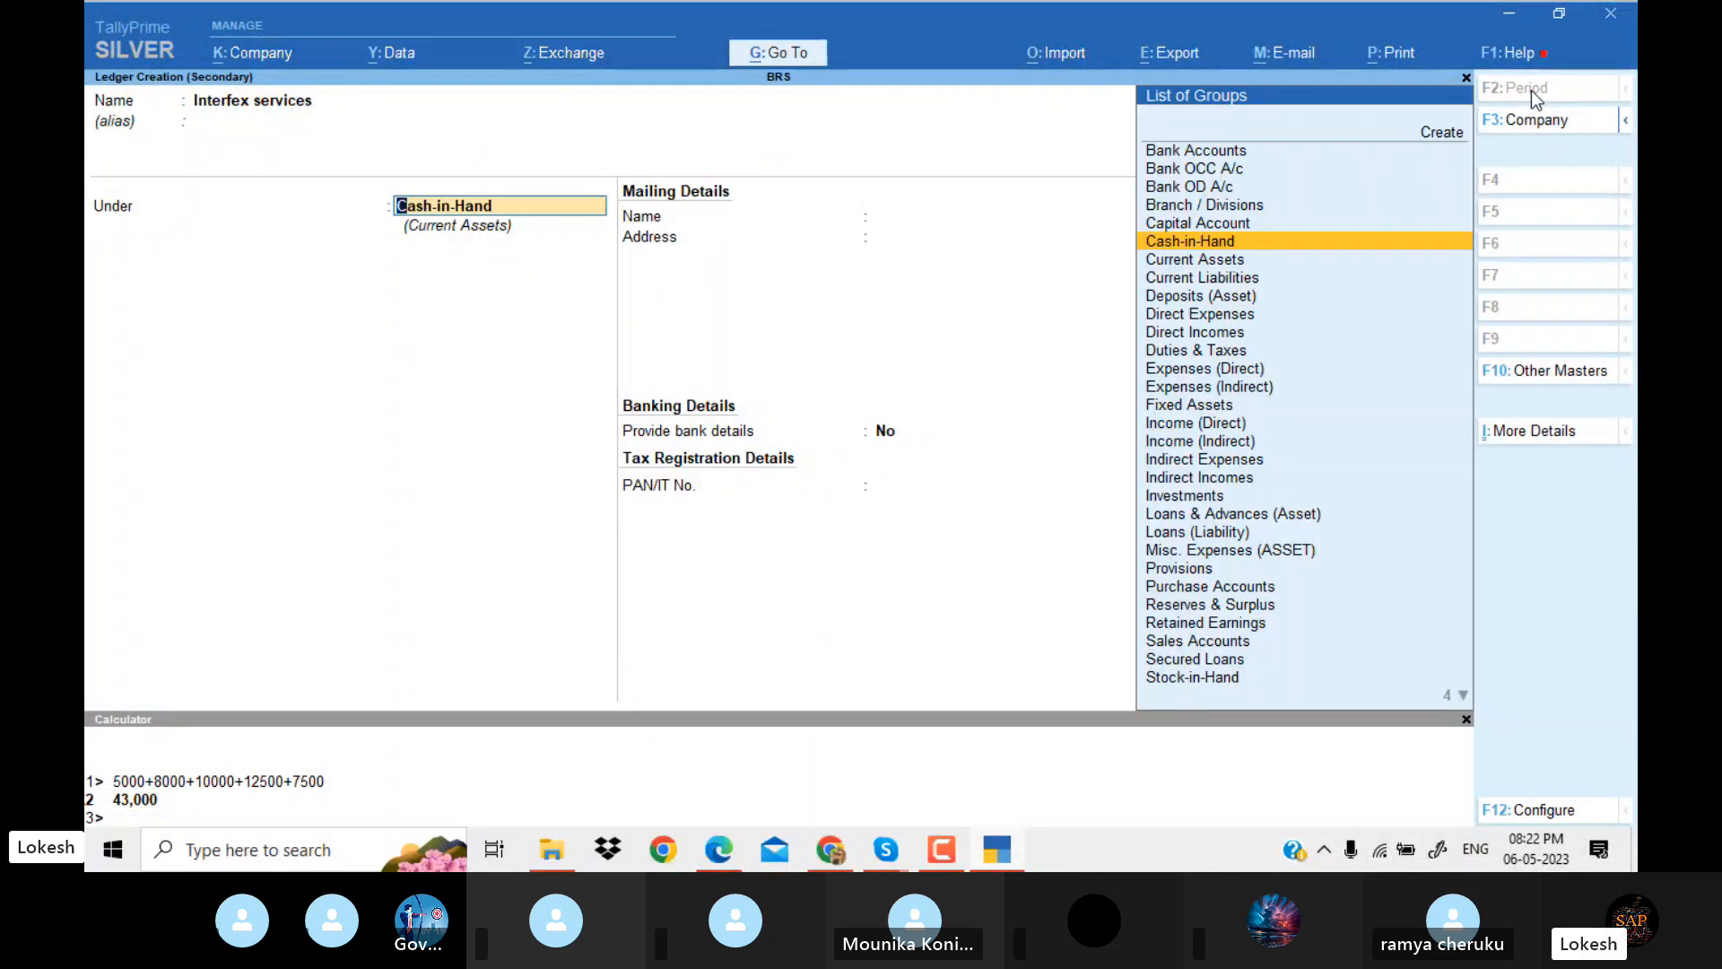
text(Lo)
key(Down)
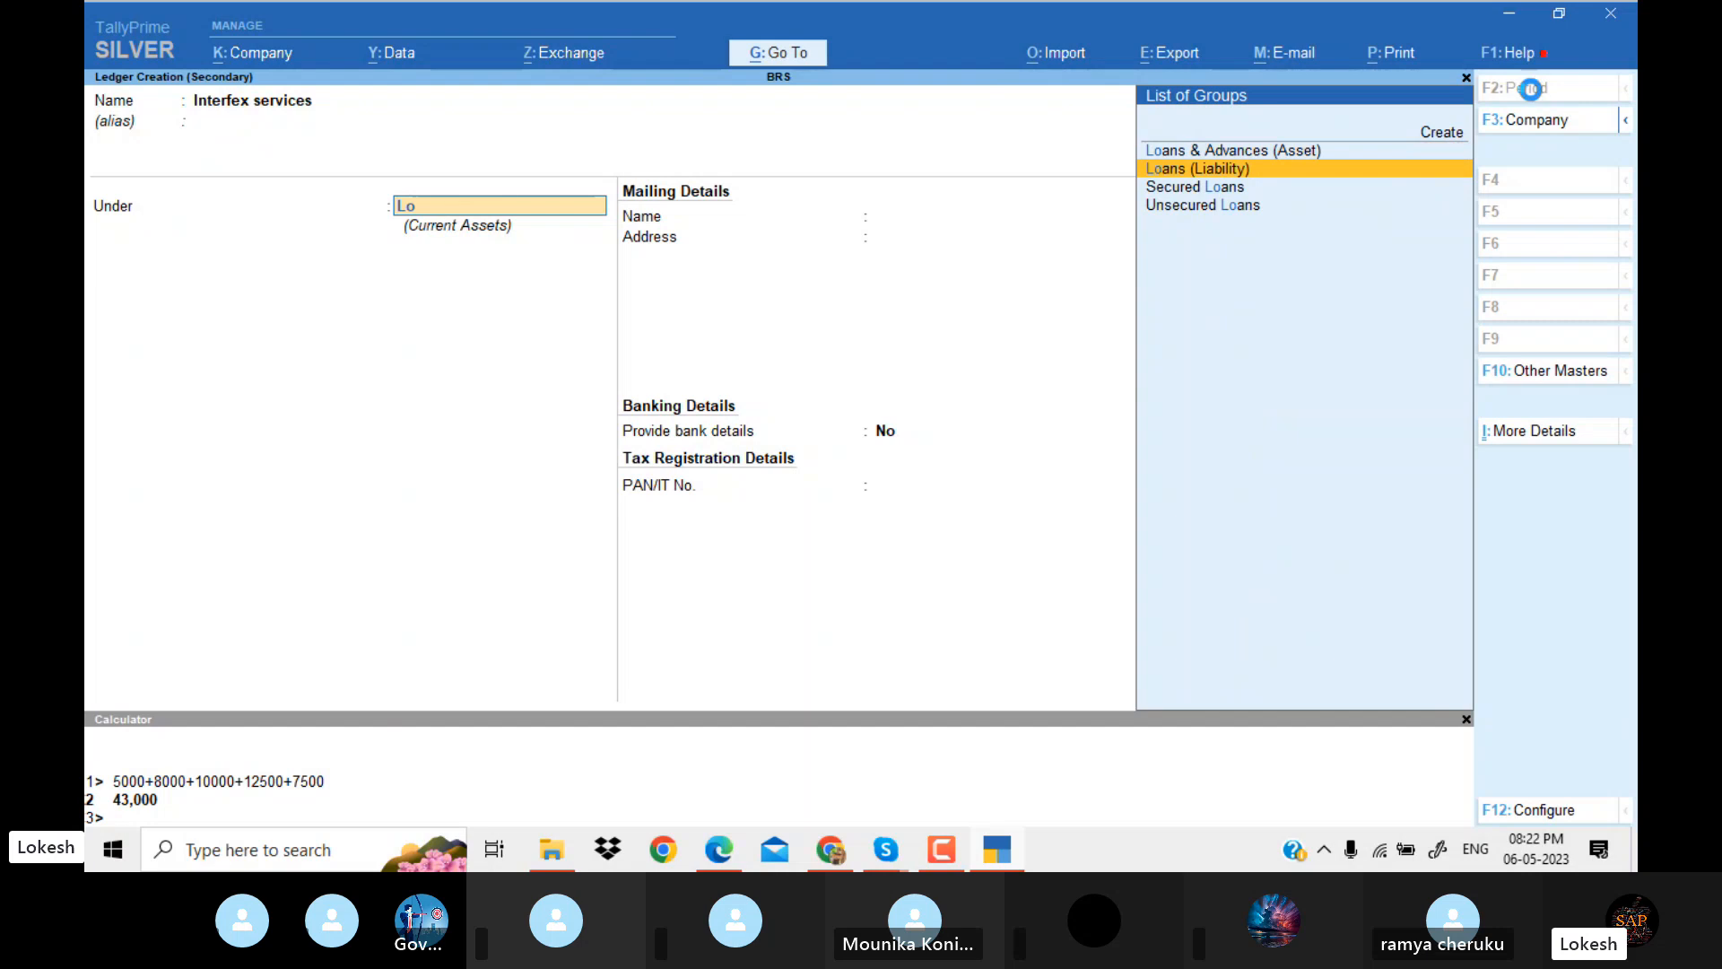
key(Return)
key(Return)
key(Return)
key(Return)
key(Return)
key(Return)
key(Return)
key(Return)
key(Return)
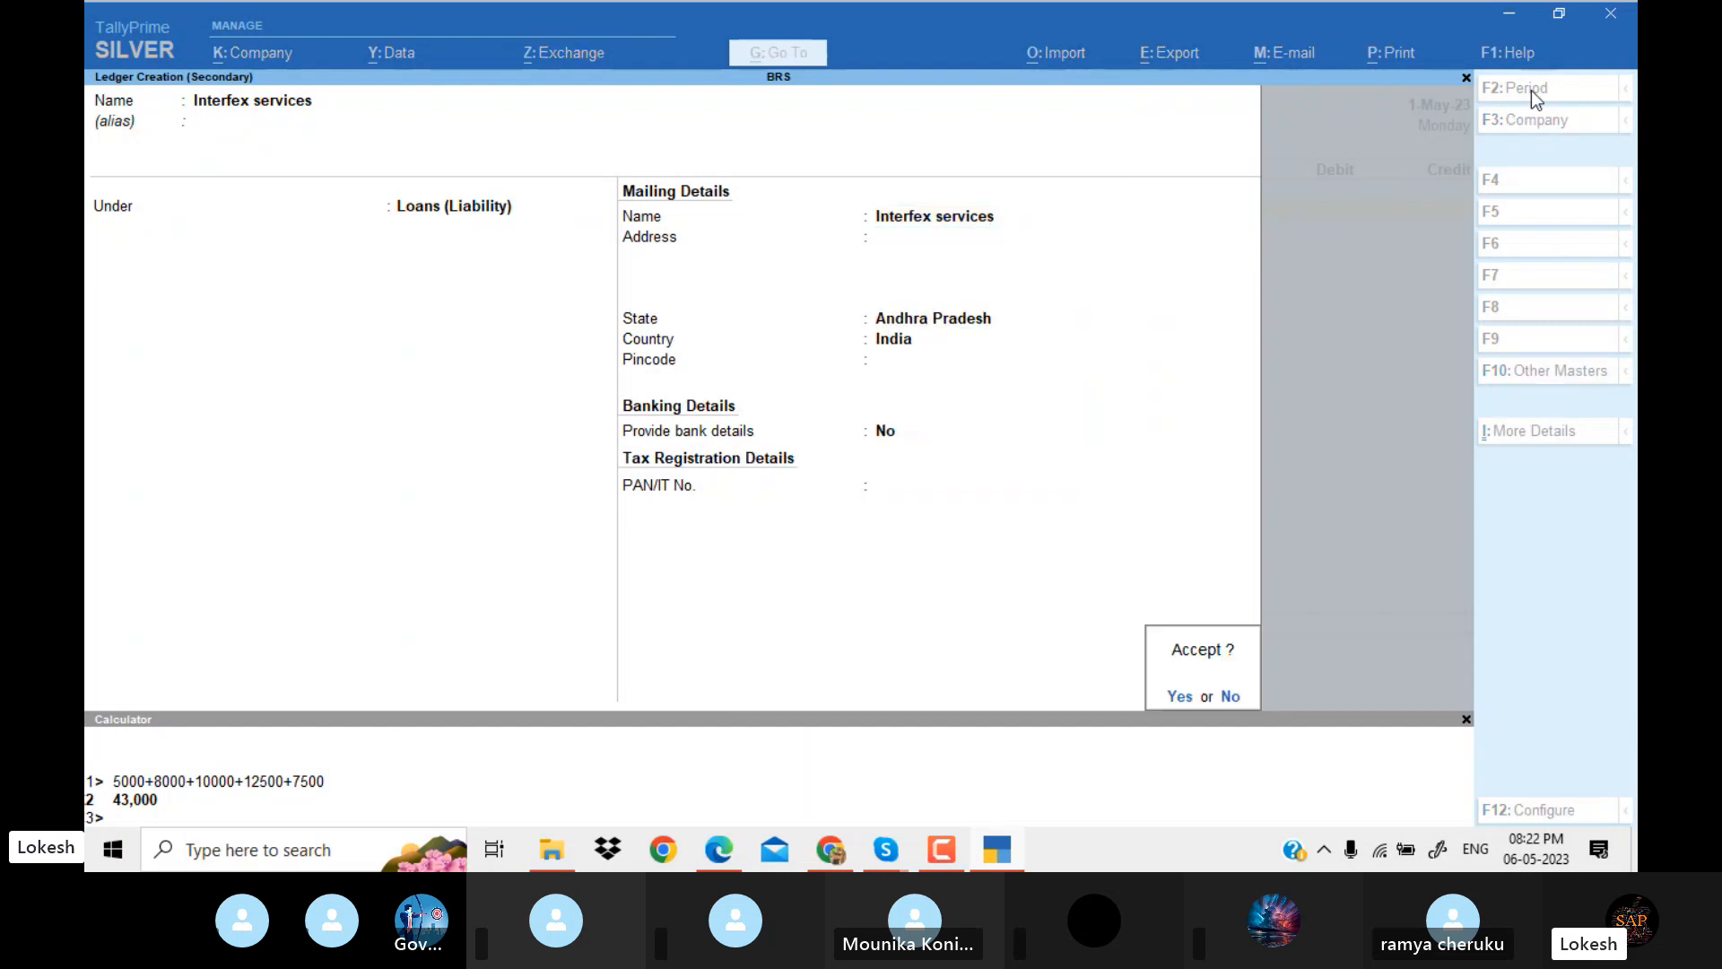
Credit Interfex services with 75,000, debit Union Bank with the default bank allocation, and save the receipt voucher without narration.
key(alt+Tab)
key(alt+Tab)
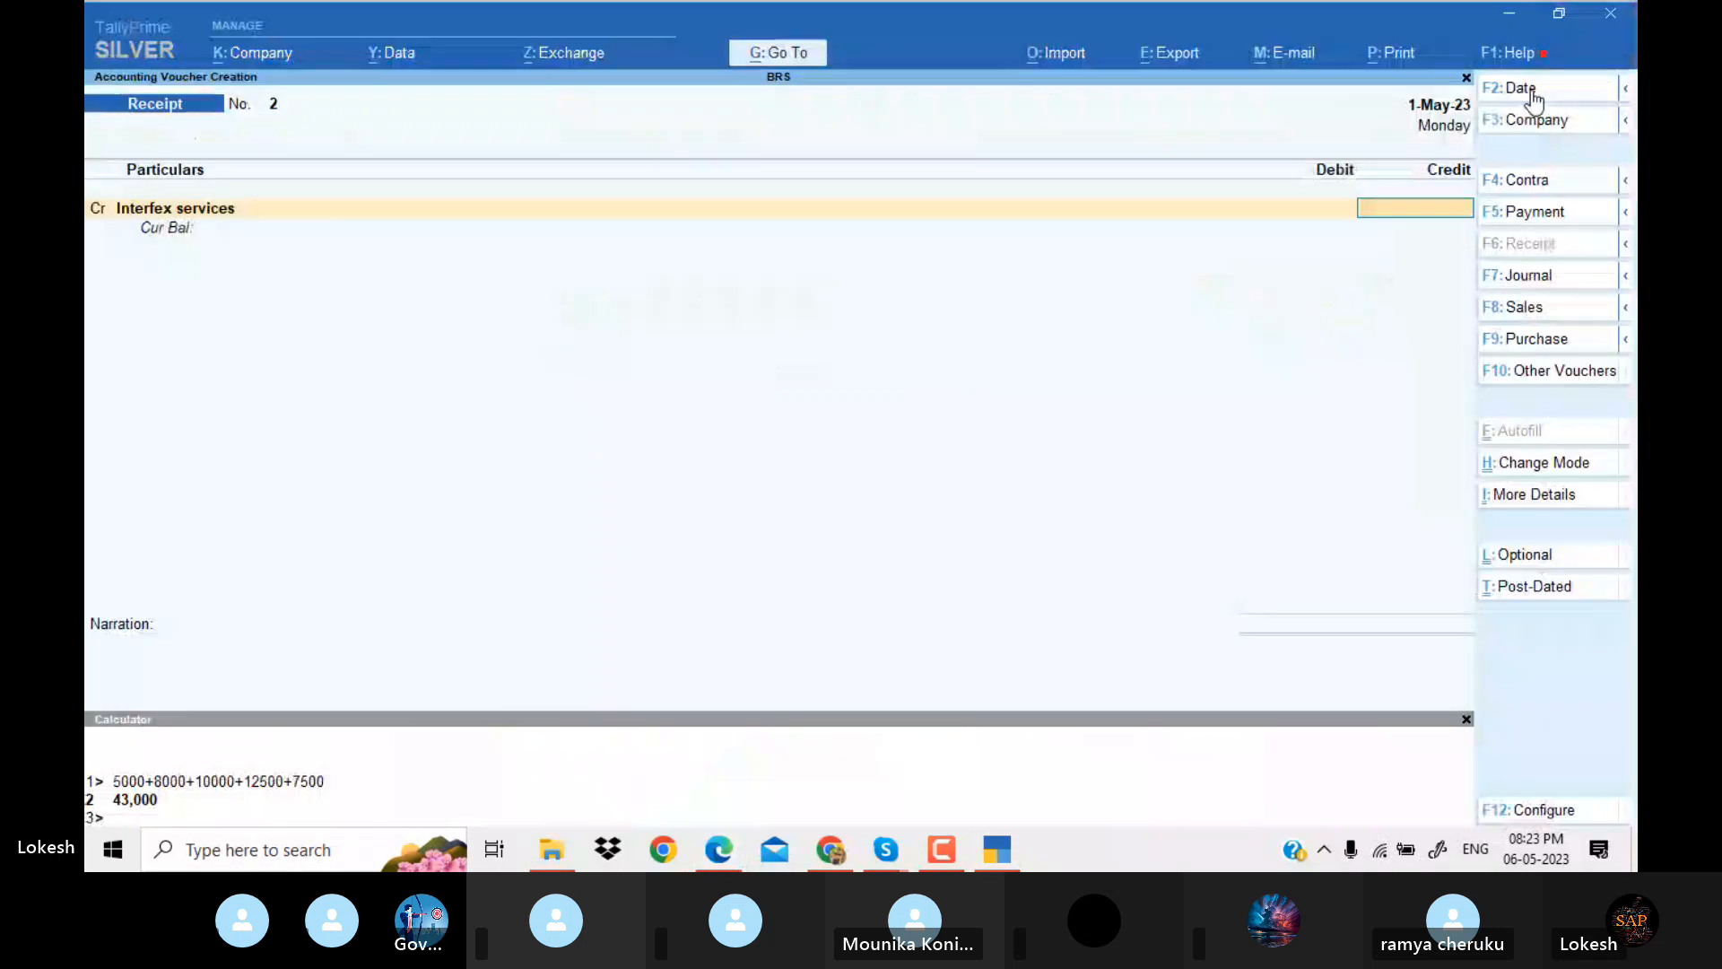
text(75000)
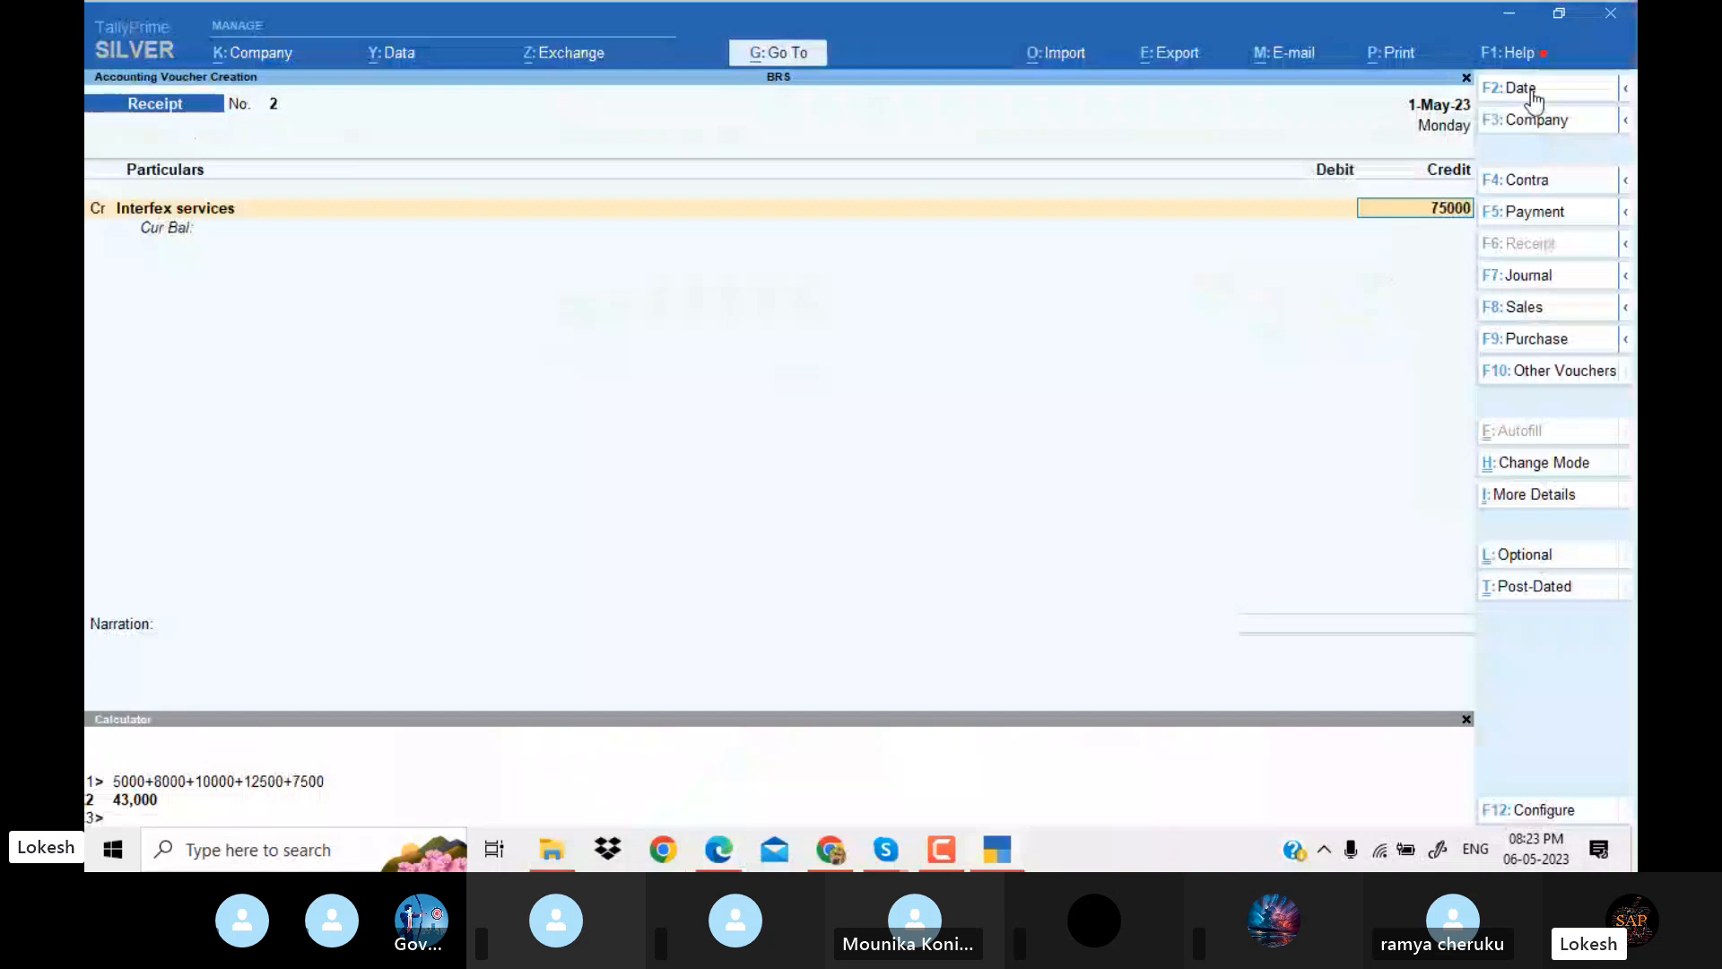
key(Return)
key(Return)
key(Return)
key(Return)
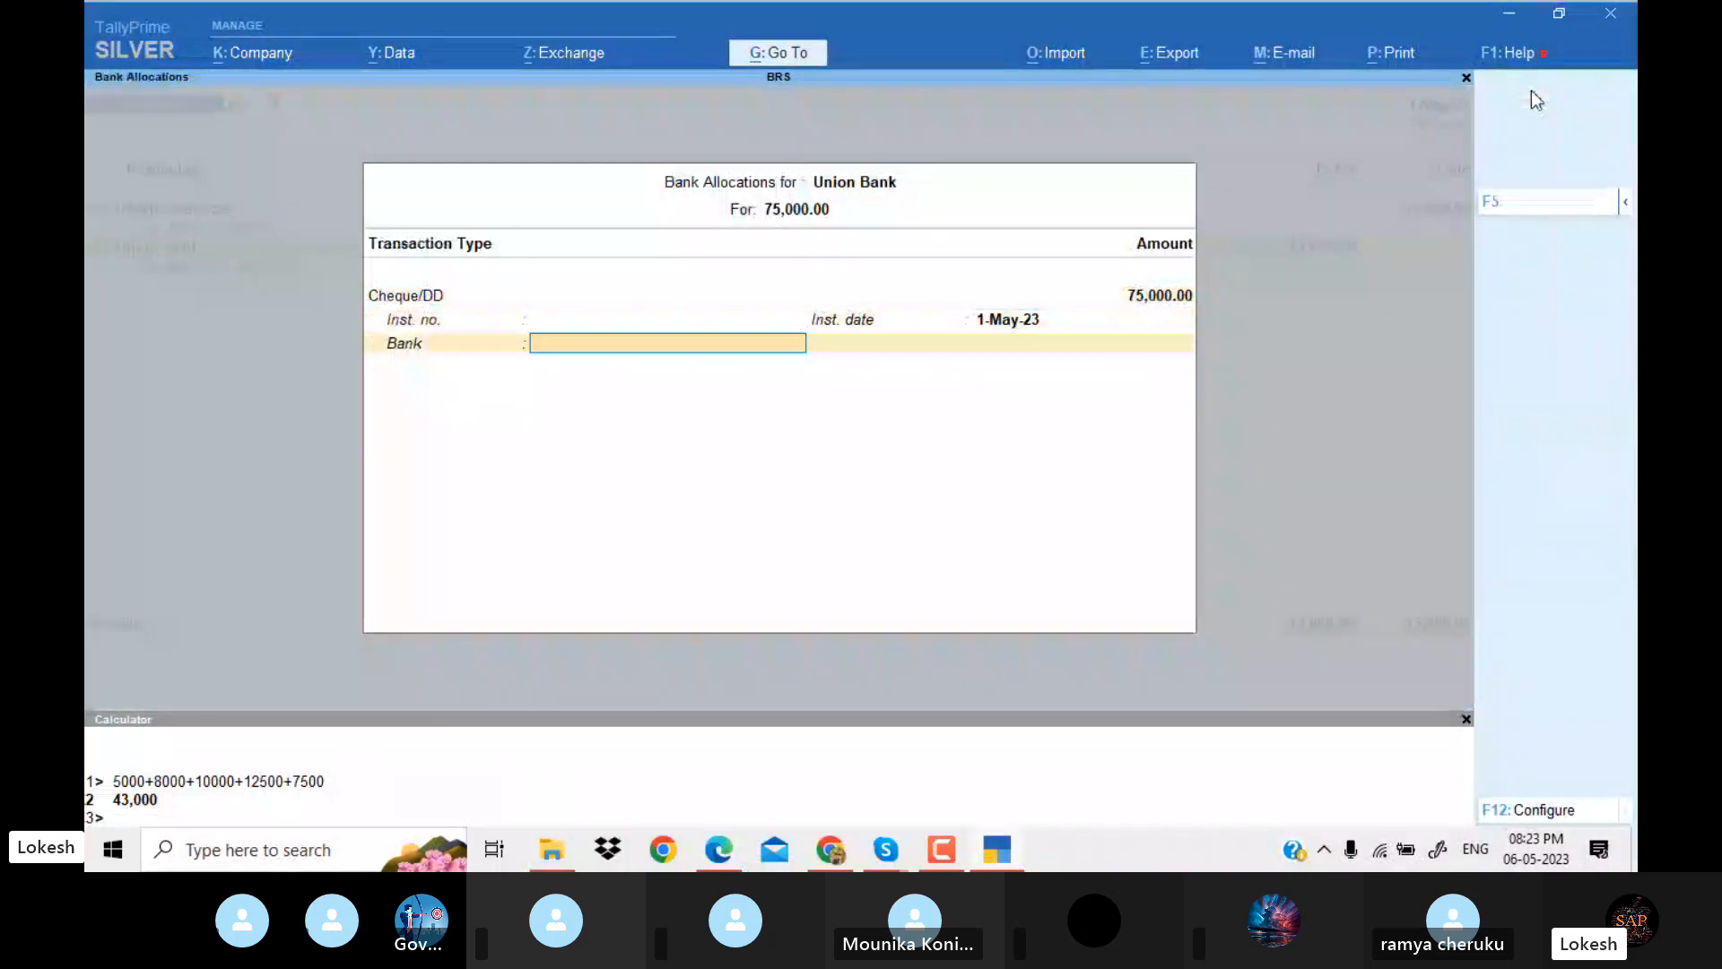
key(Return)
key(Return)
key(Return)
Check the rent payment in the PDF and start a payment voucher dated 2-May-23.
key(alt+Tab)
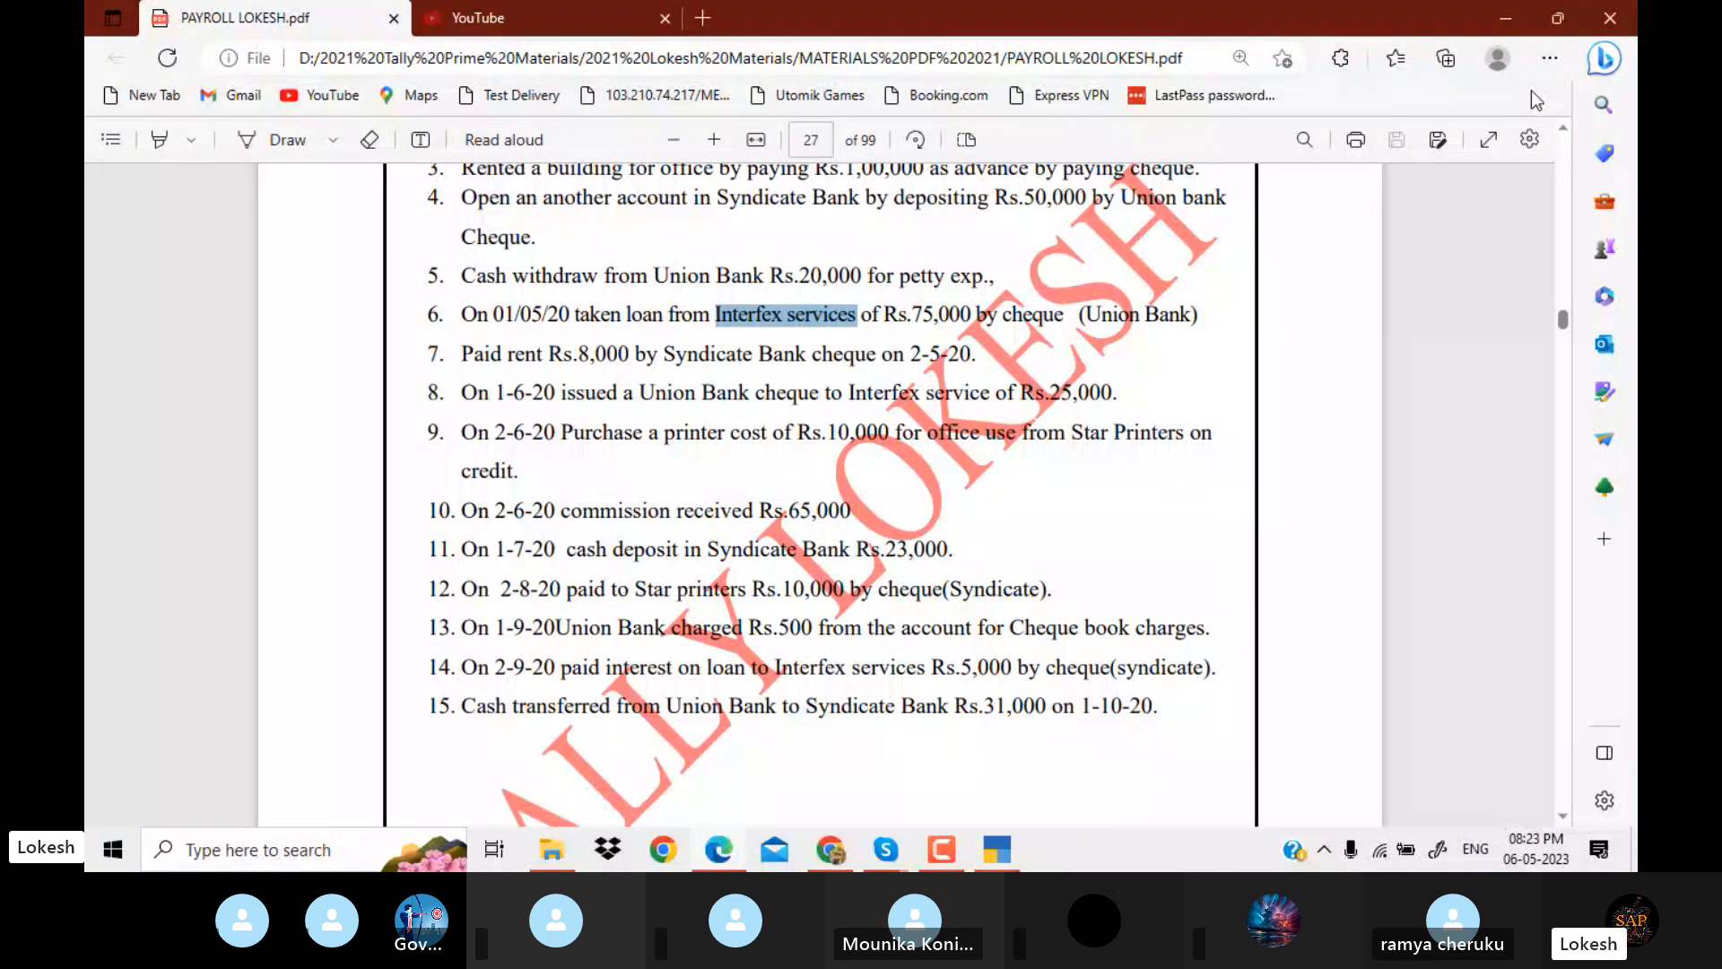
key(alt+Tab)
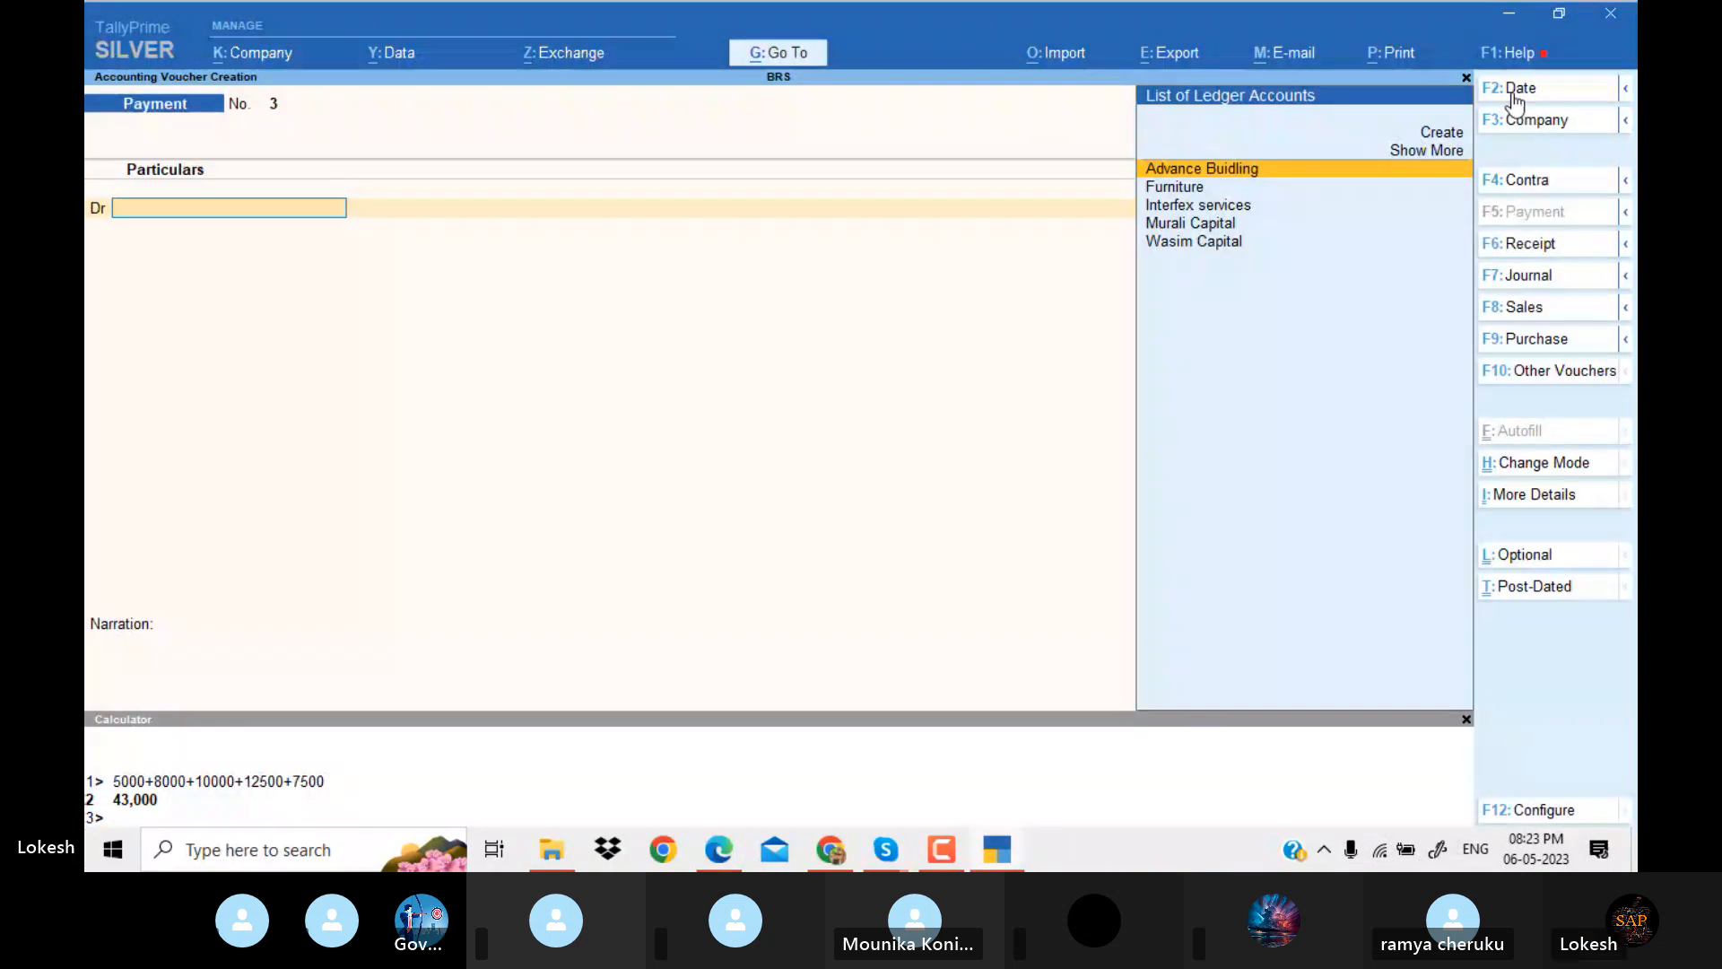
click(1512, 93)
key(alt+Tab)
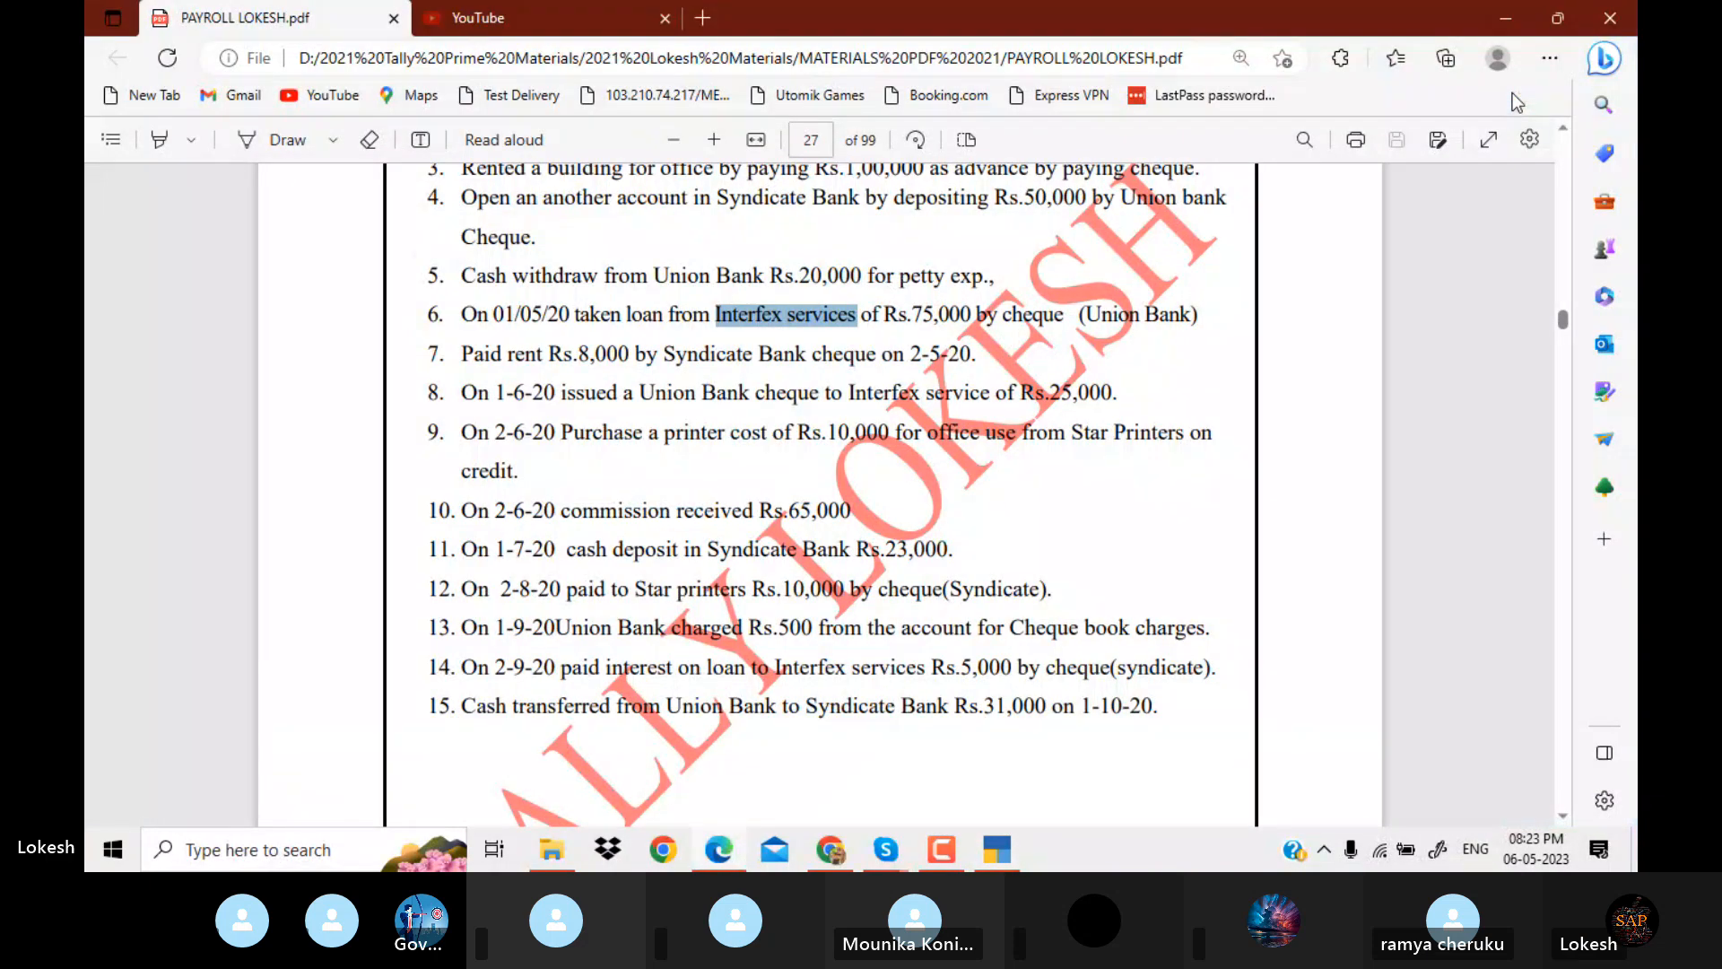
key(alt+Tab)
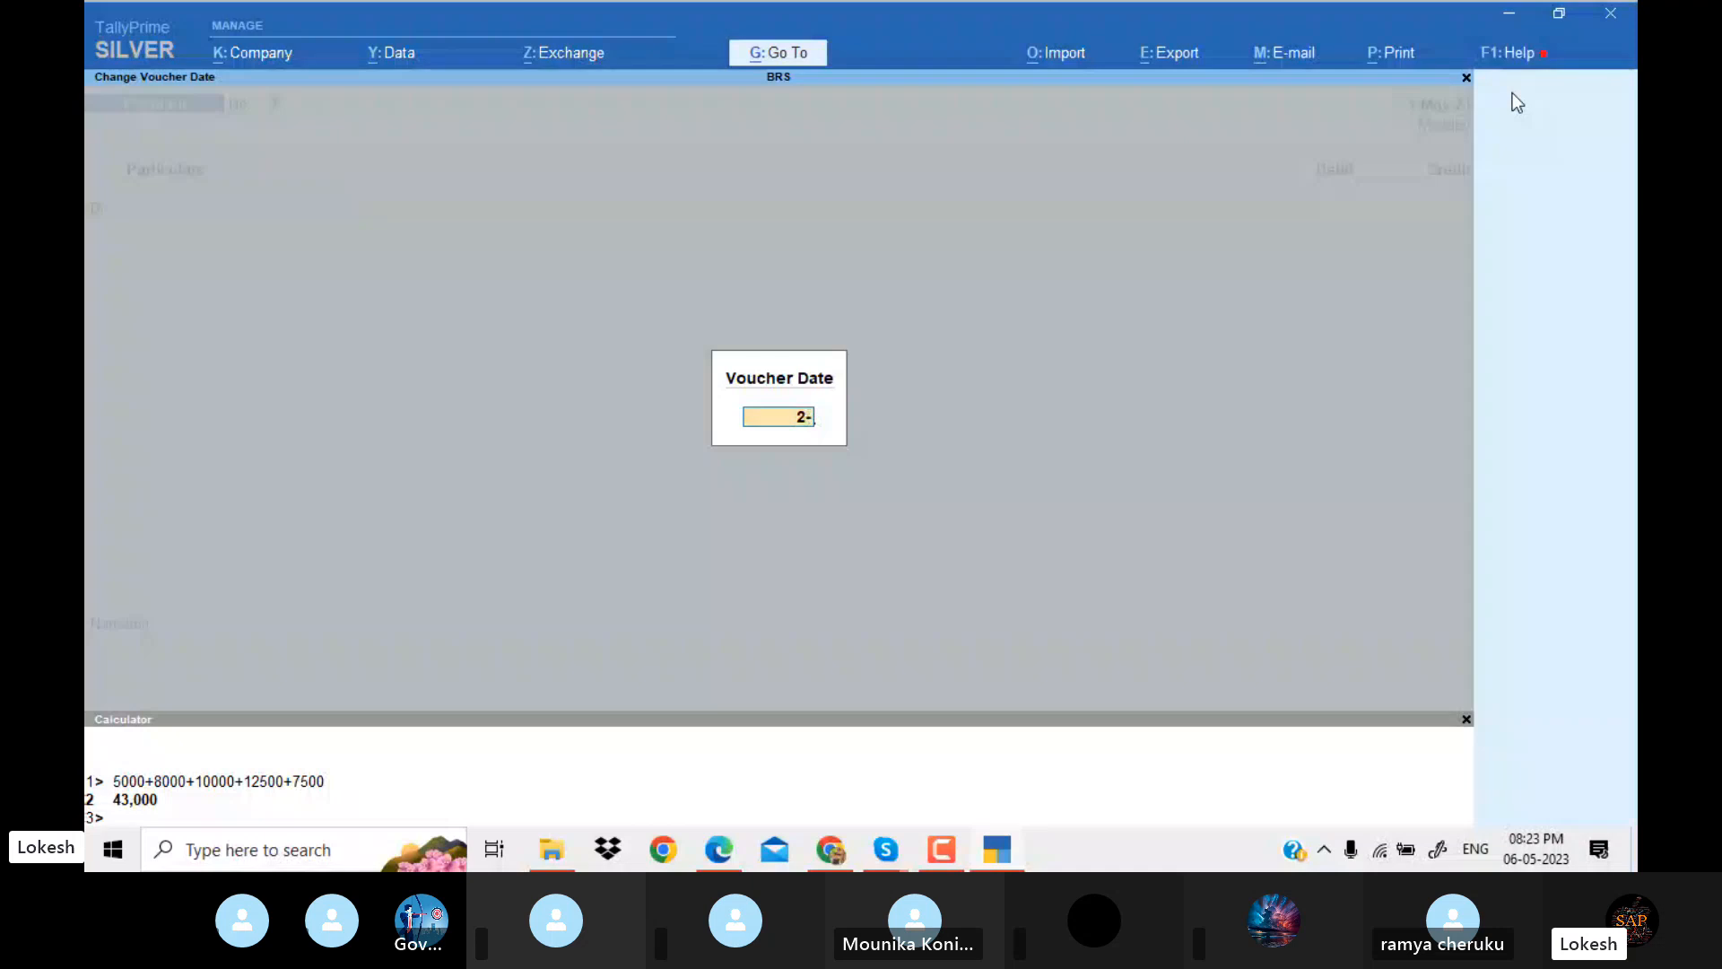
key(Return)
Create a ledger named Rent under Indirect Expenses, keeping its other default details.
key(alt+c)
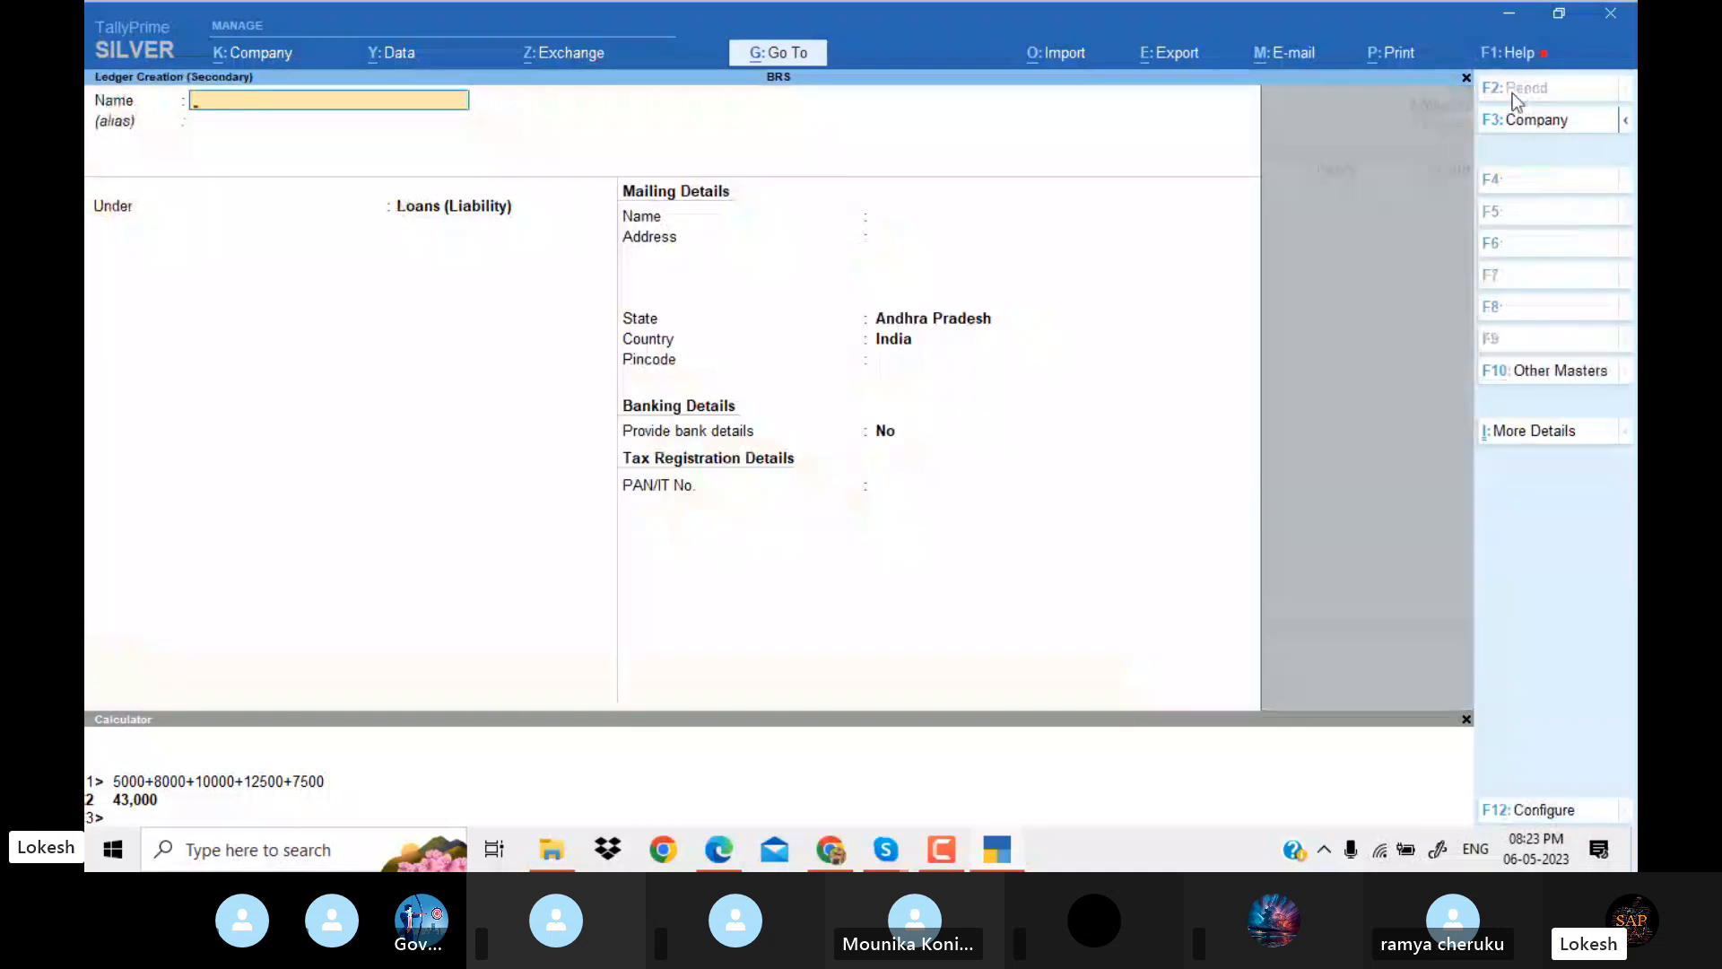
text(Rent)
key(Return)
key(Return)
text(Ind)
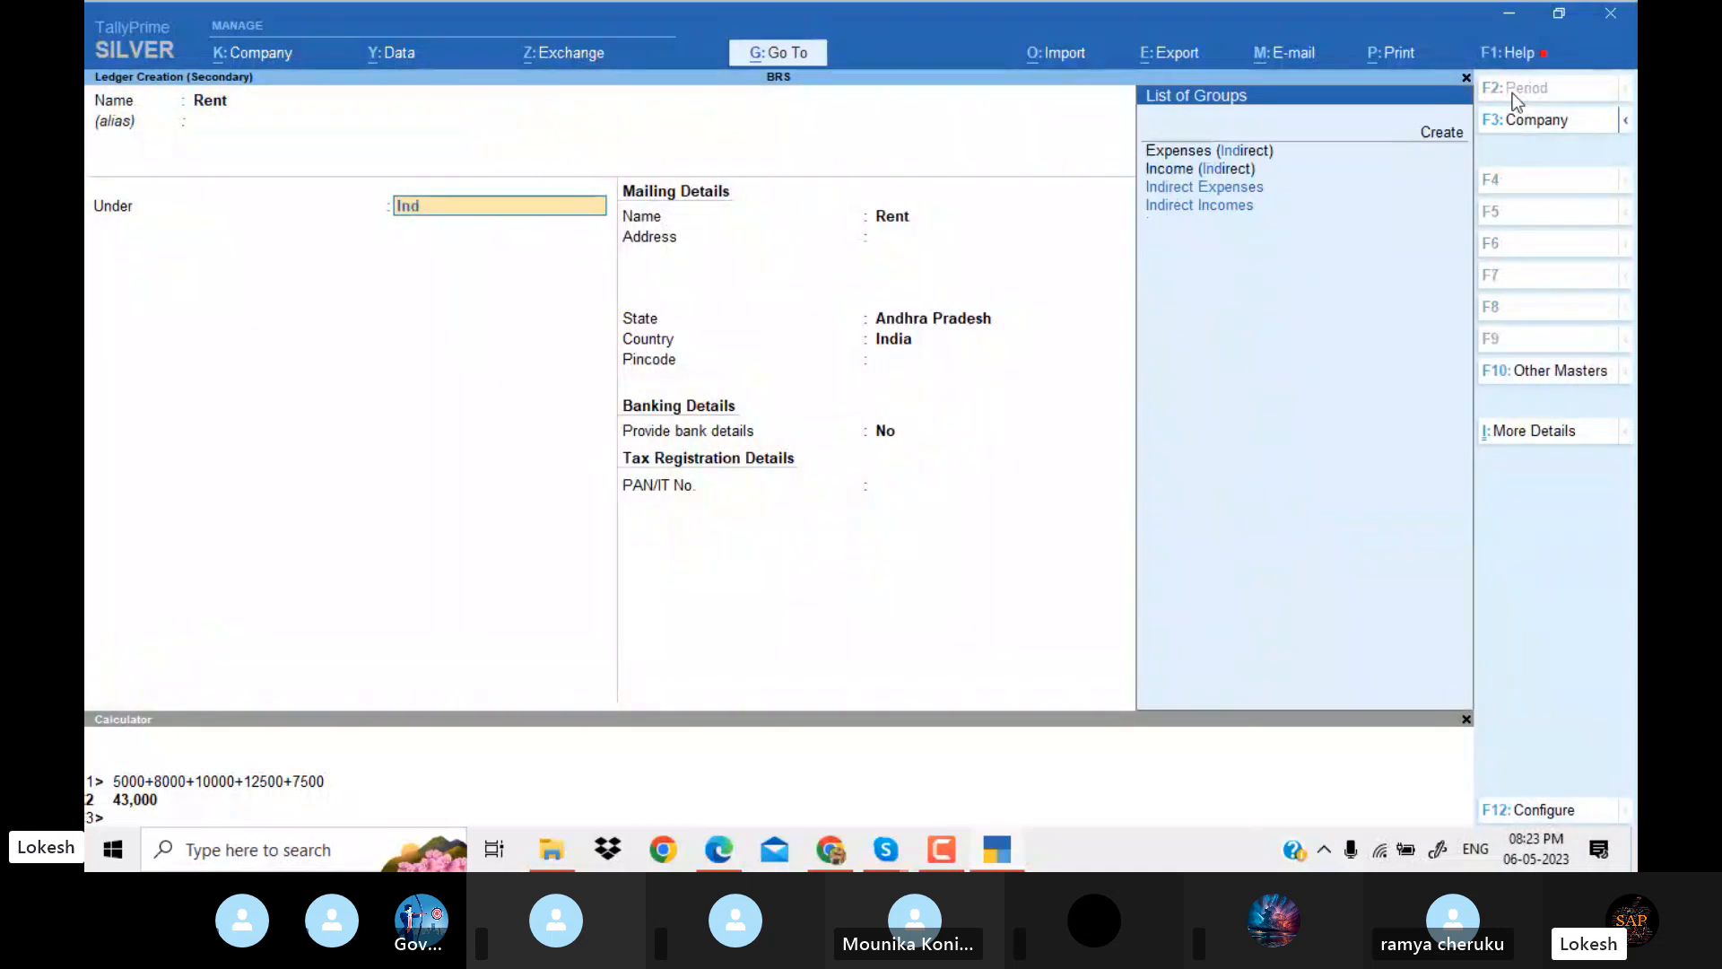
key(Down)
key(Down)
key(Return)
key(Return)
key(Return)
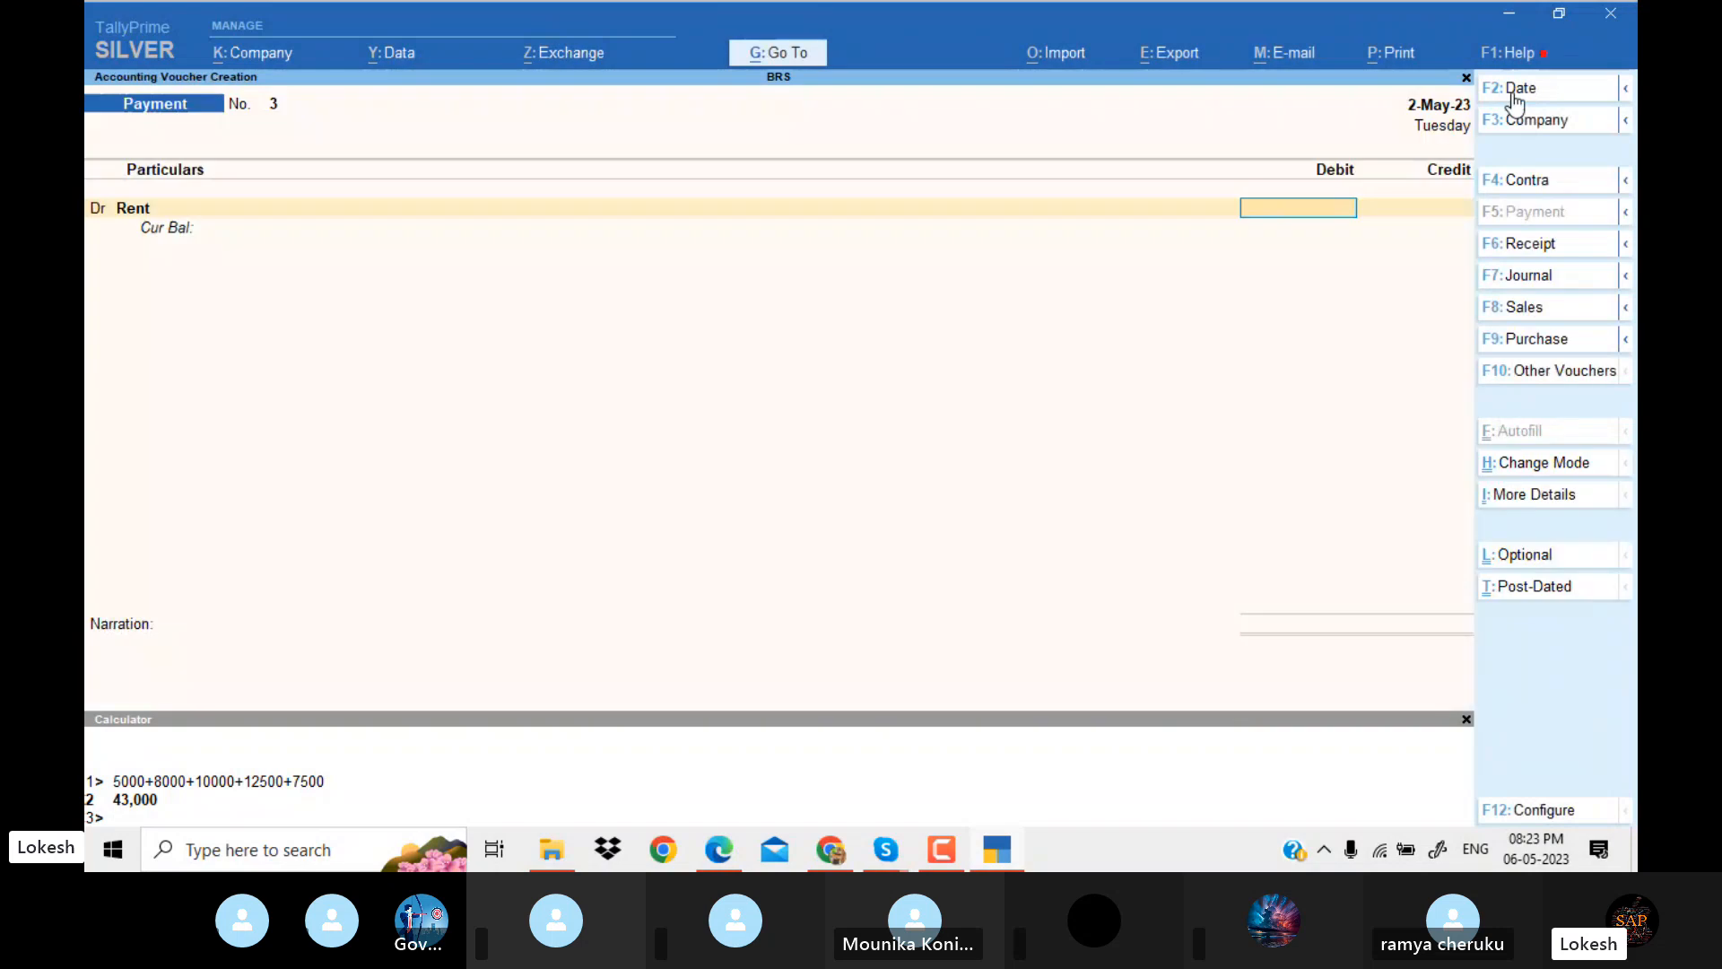
Check the rent amount in the PDF and debit Rent with 8,000 in the payment voucher.
key(alt+Tab)
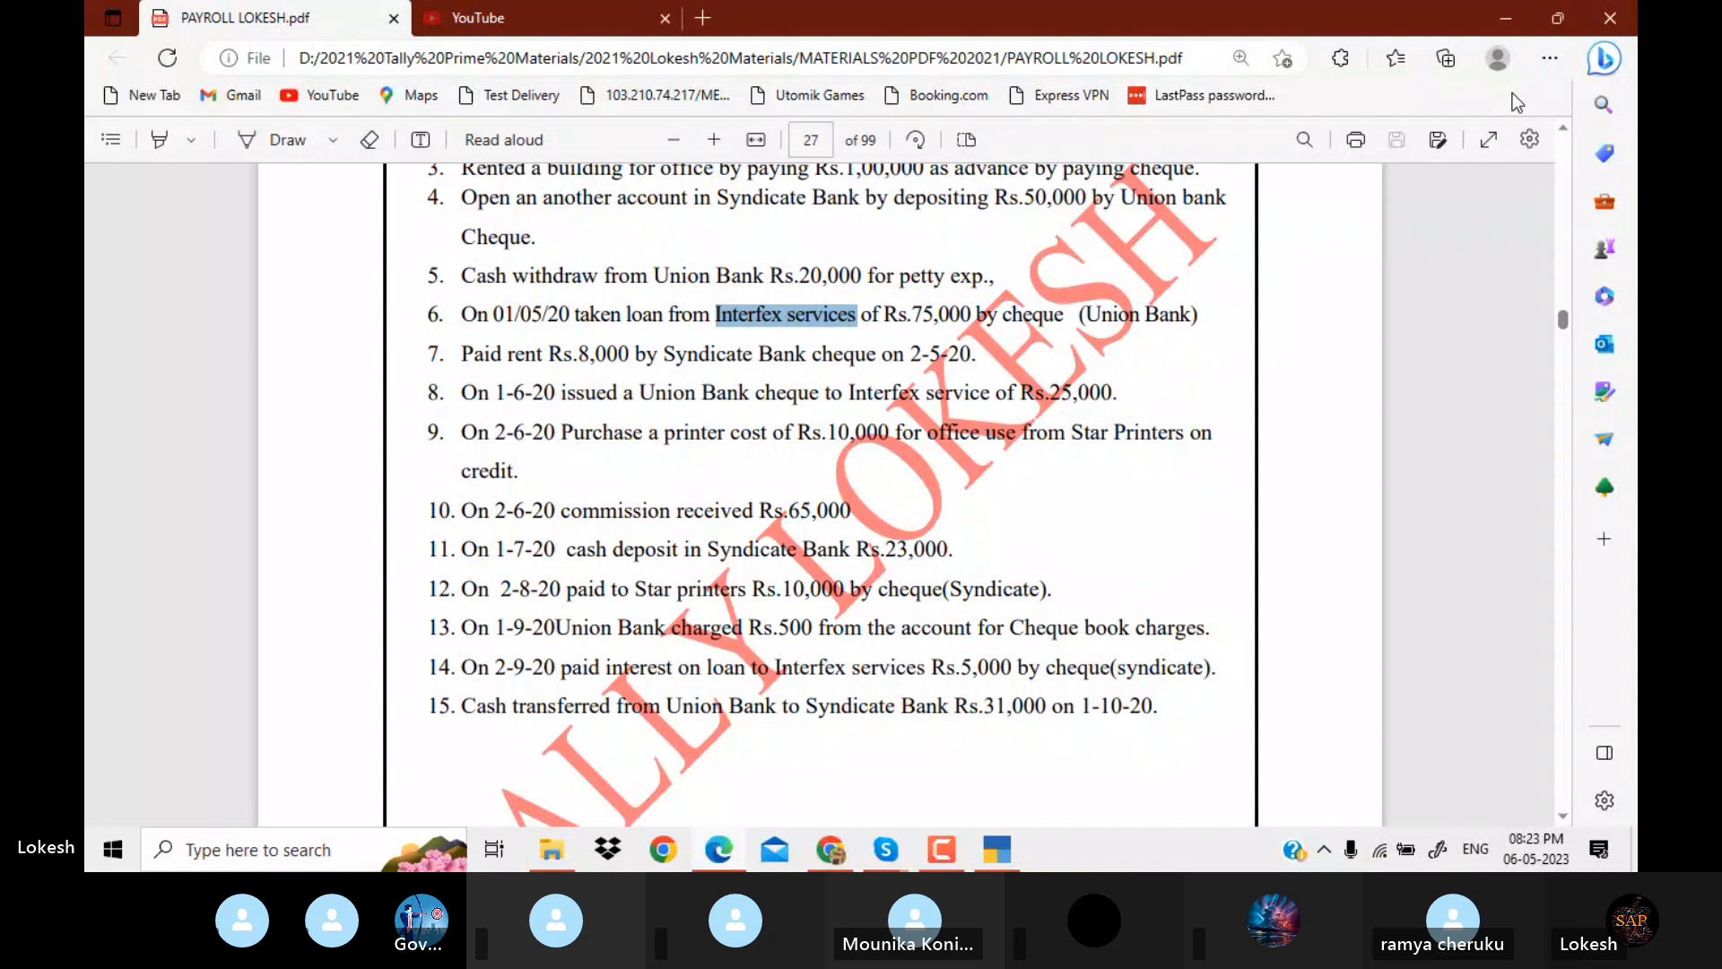
key(alt+Tab)
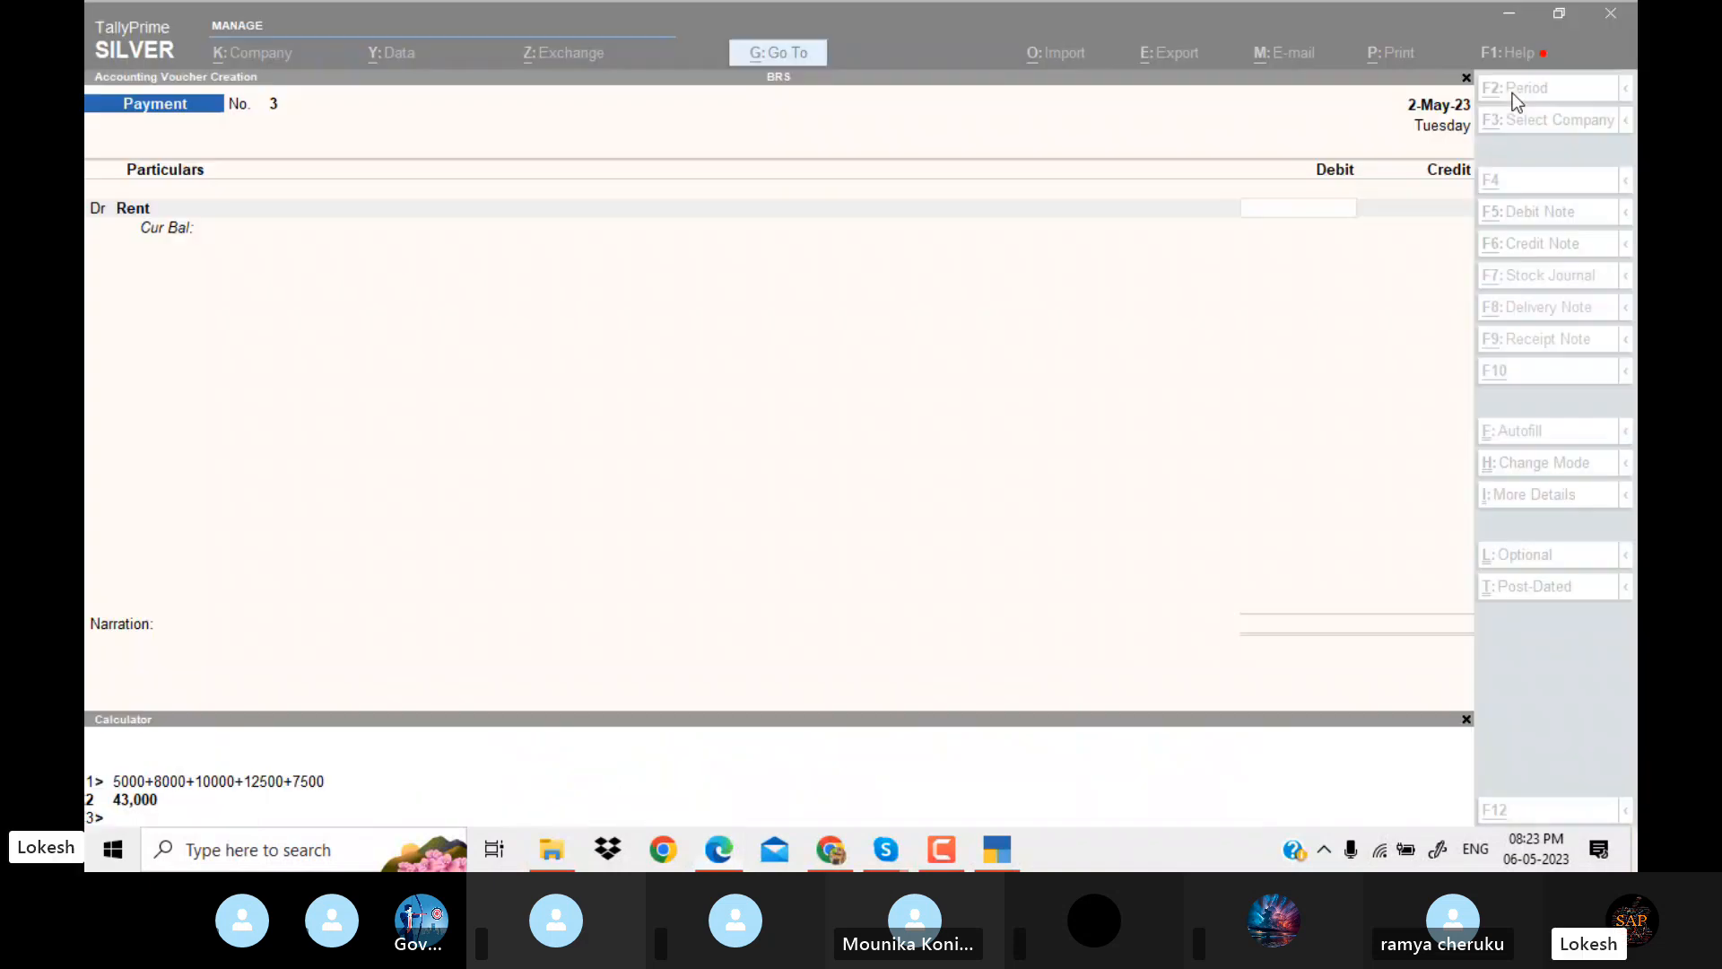
text(8000)
key(Return)
key(Return)
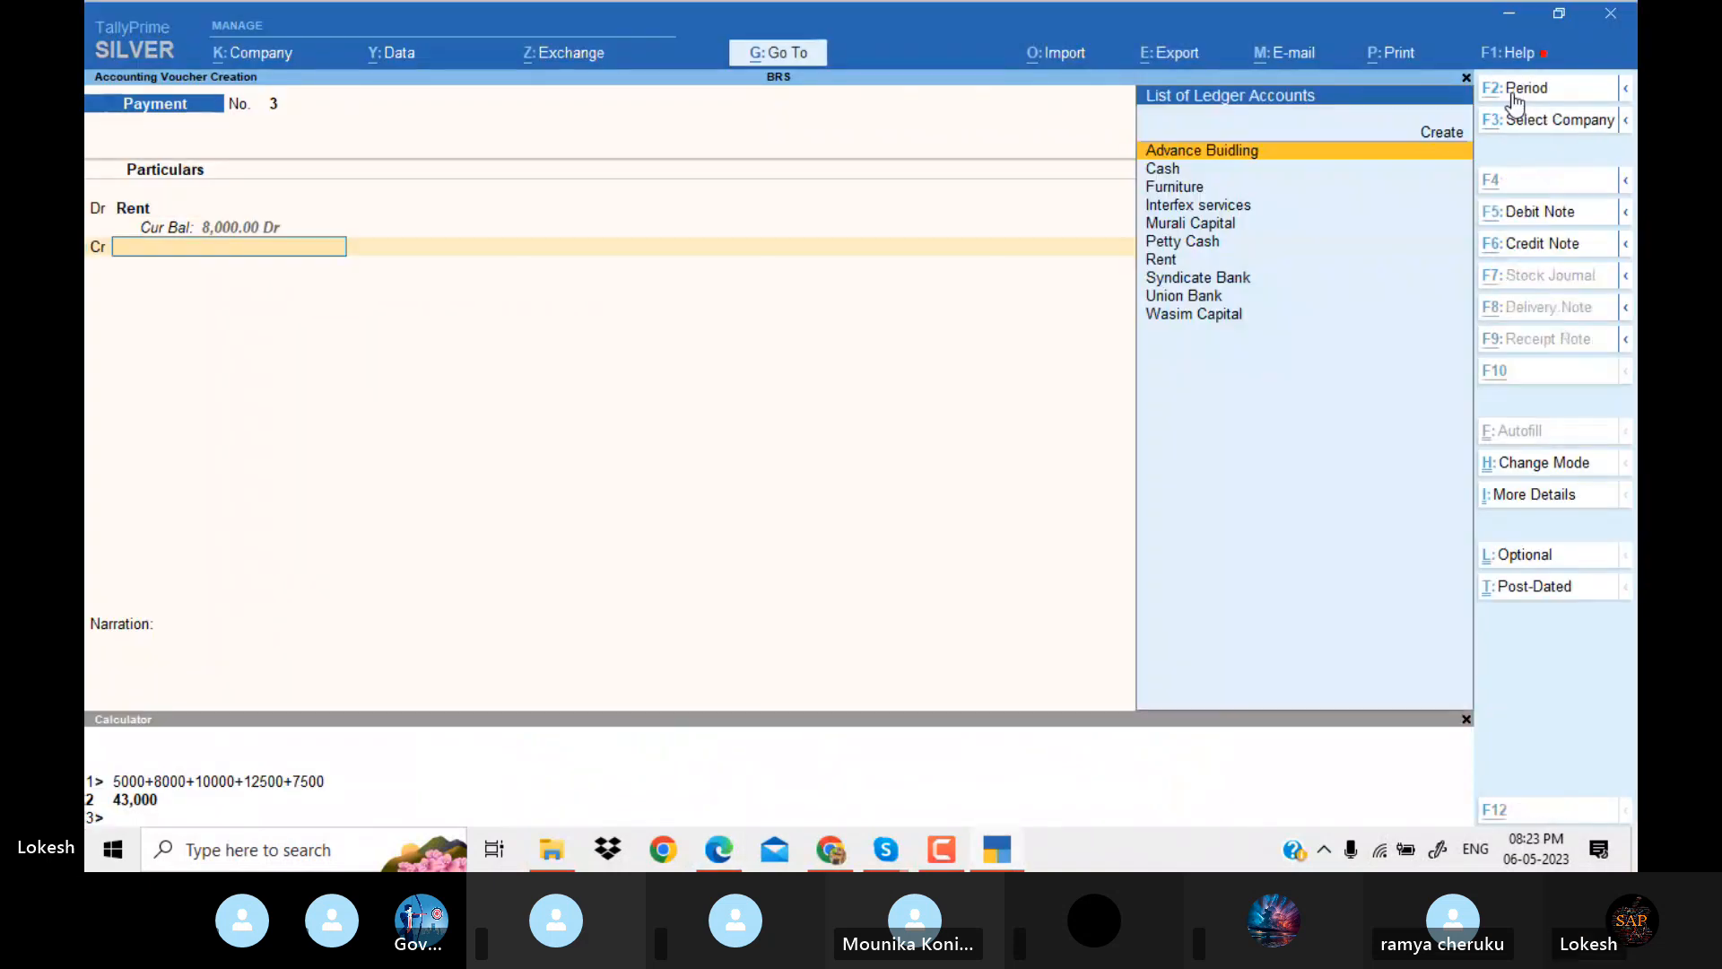
Credit Syndicate Bank with 8,000, accept the default bank allocation, and save the rent payment voucher without narration.
key(alt+Tab)
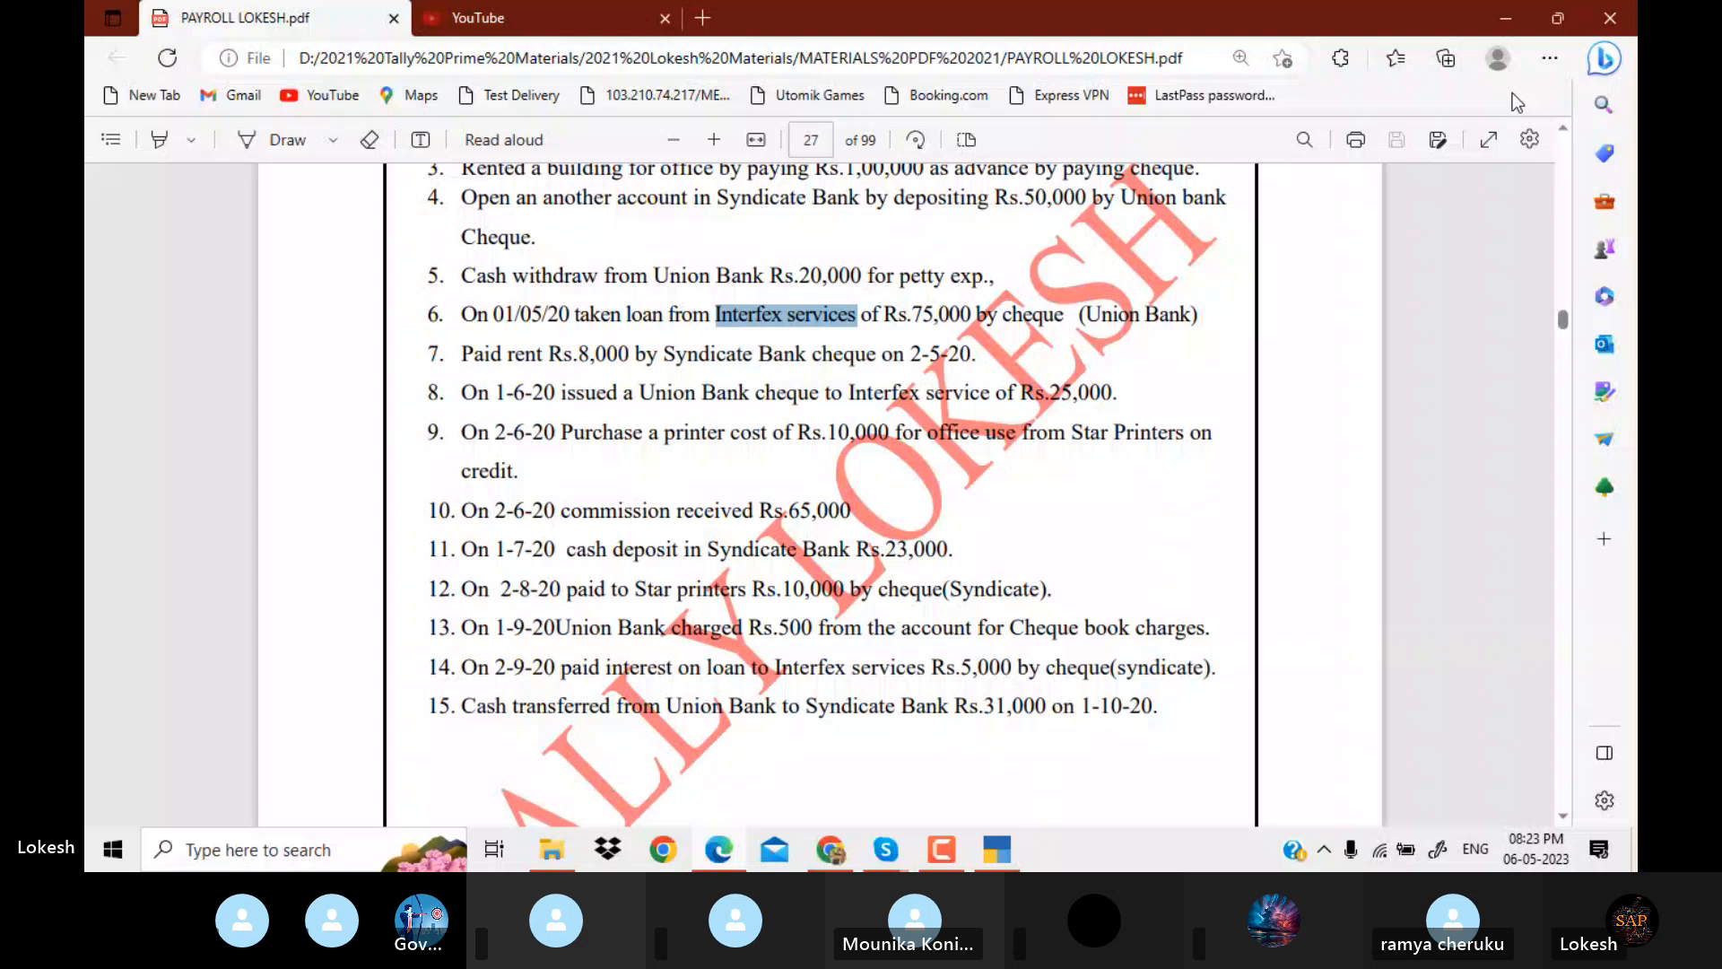
key(alt+Tab)
text(s)
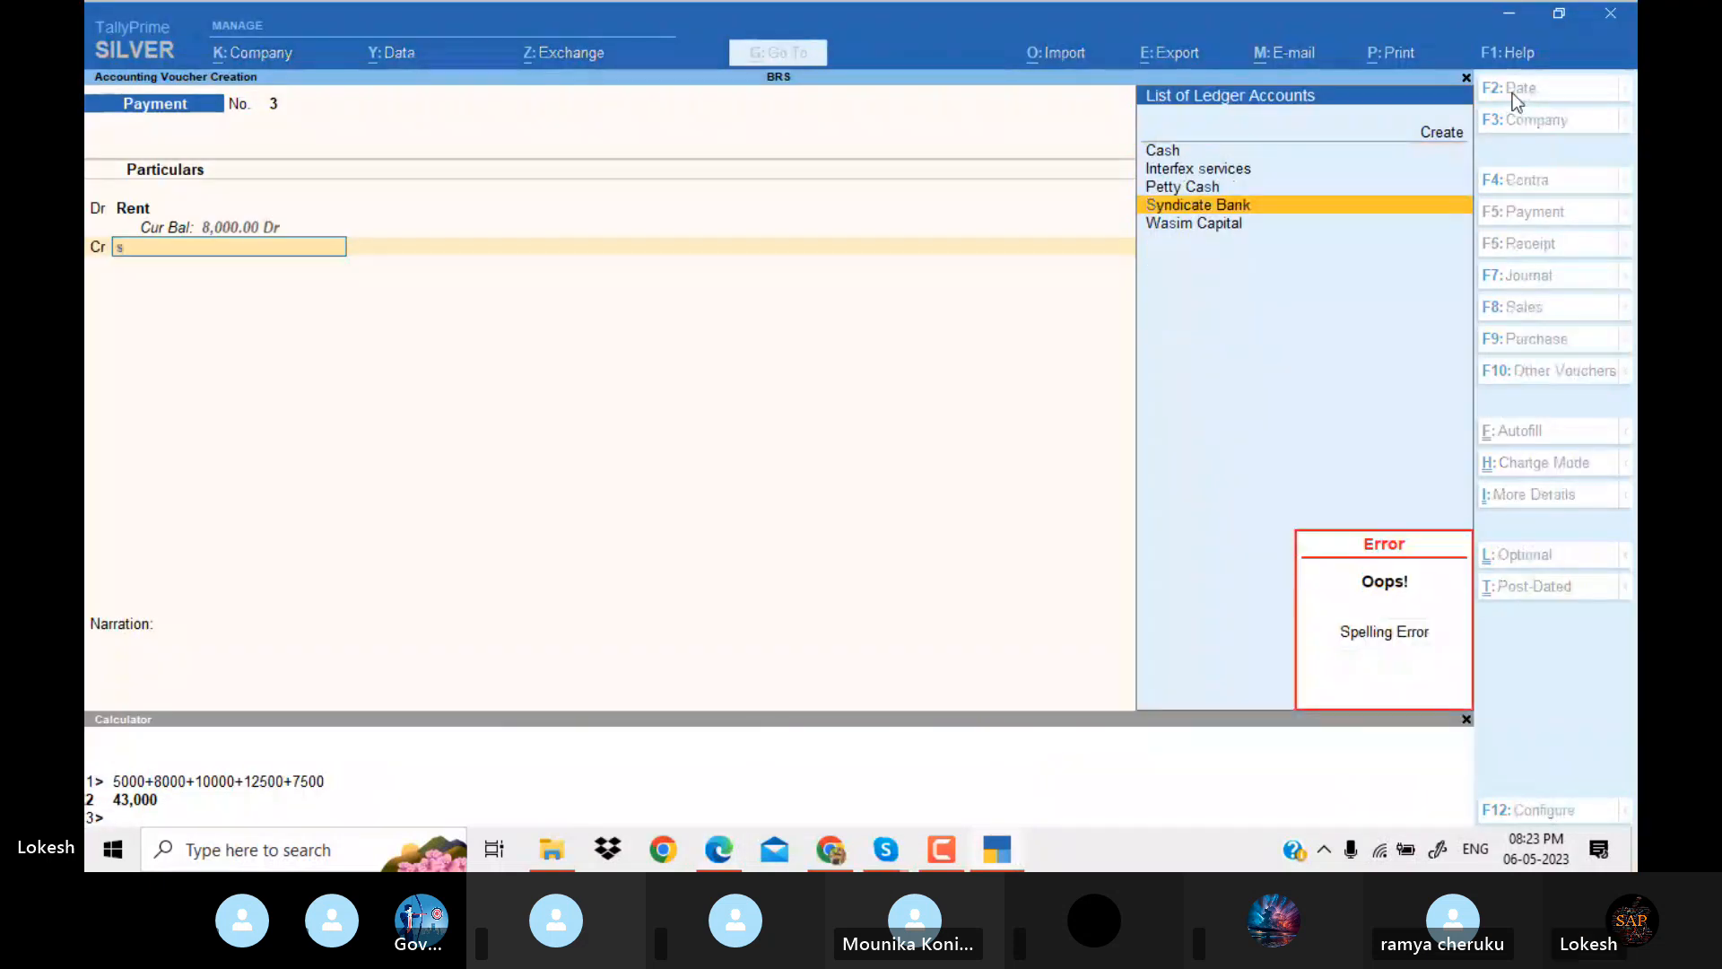
key(Return)
key(Return)
key(Return)
key(Return)
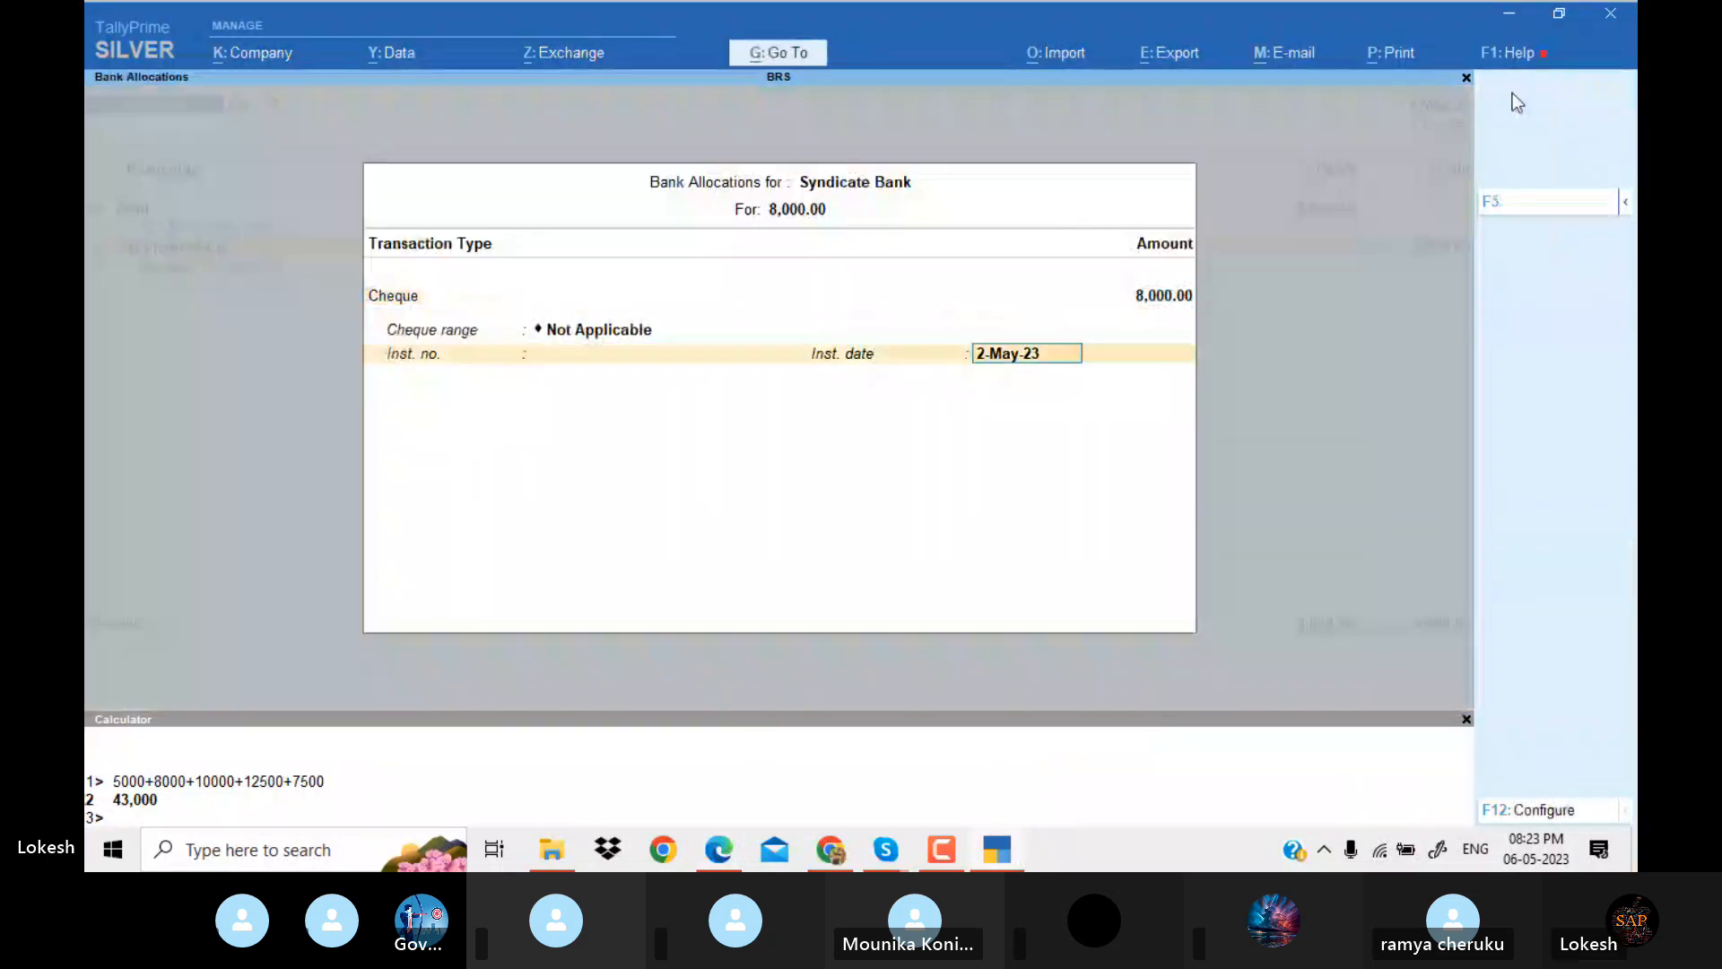
key(Return)
key(Return)
key(Return)
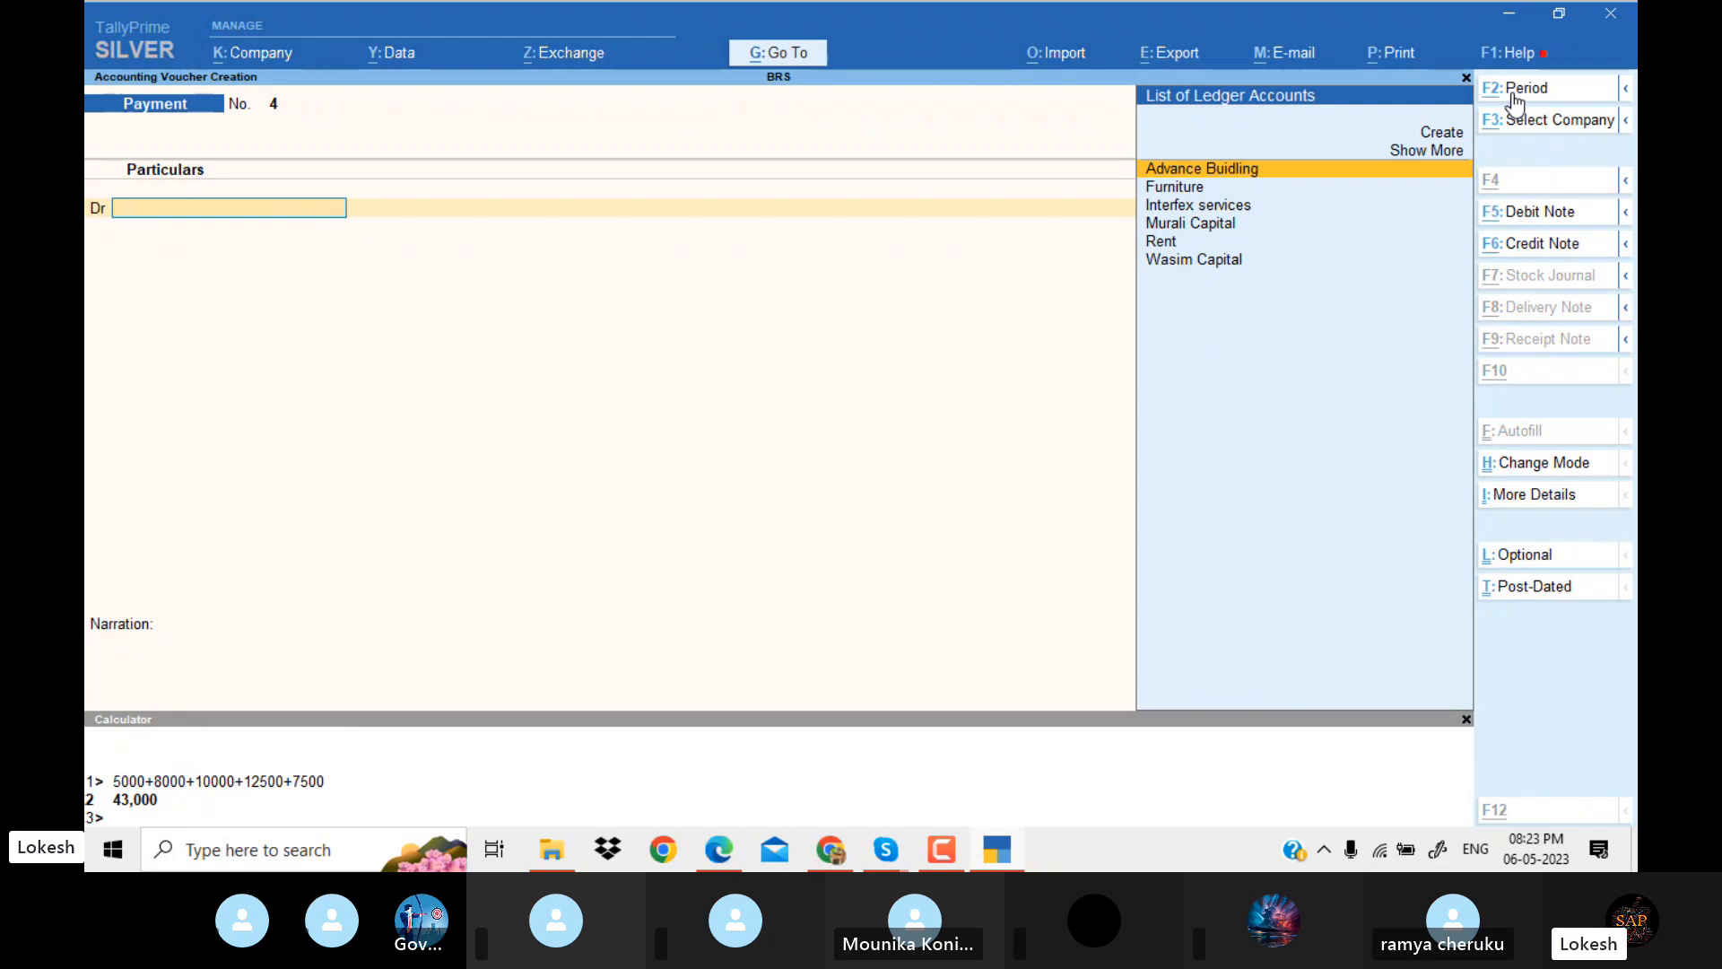
Check the Interfex cheque transaction in the PDF and date the new payment voucher 1-Jun-23.
key(alt+Tab)
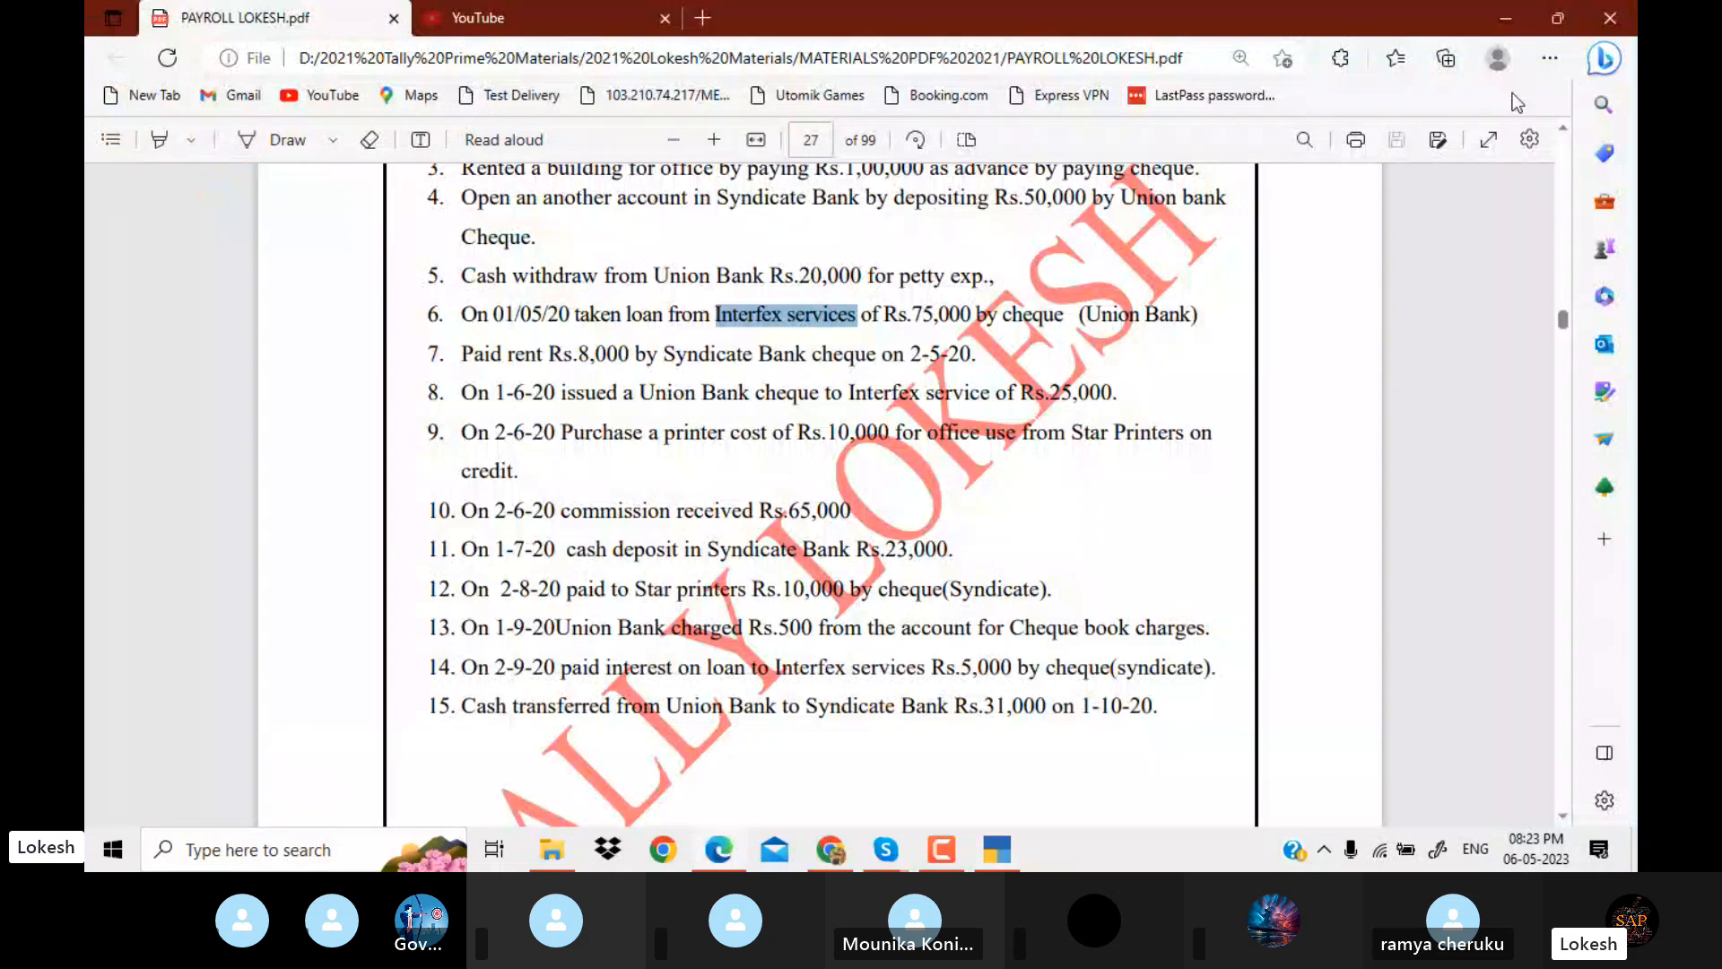
key(alt+Tab)
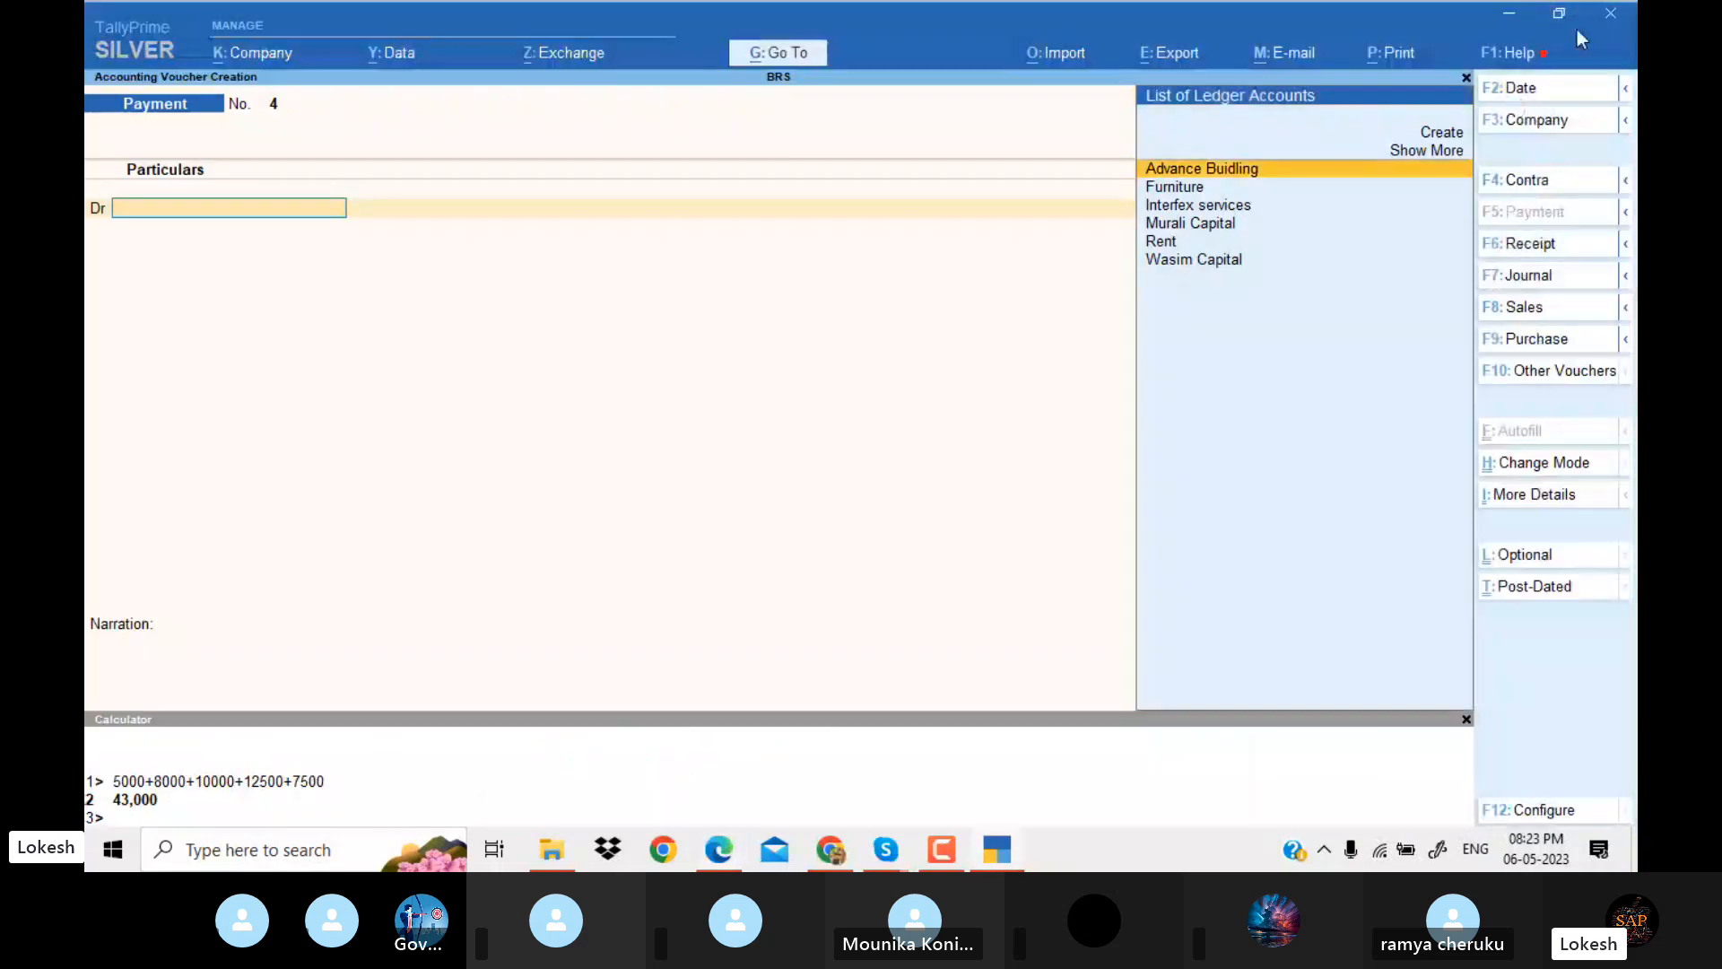
click(1536, 89)
key(alt+Tab)
key(alt+Tab)
text(1)
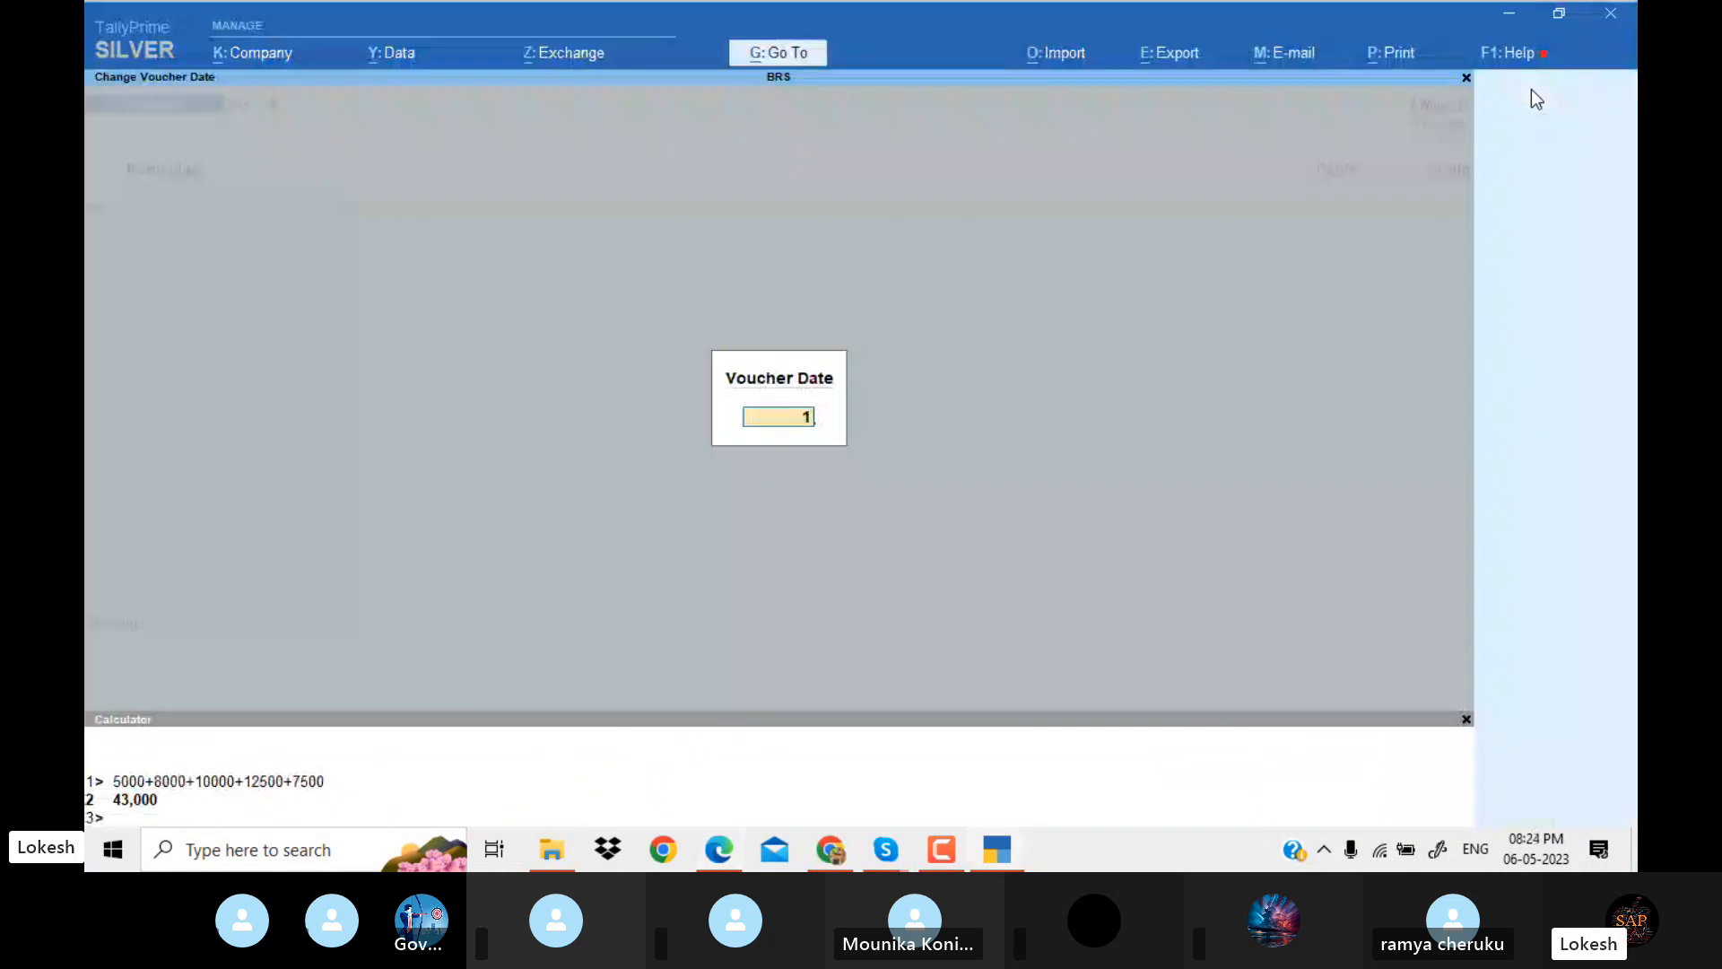
text(-6)
key(Return)
Debit Interfex services with 25,000 in the payment voucher, checking the amount in the PDF.
text(in)
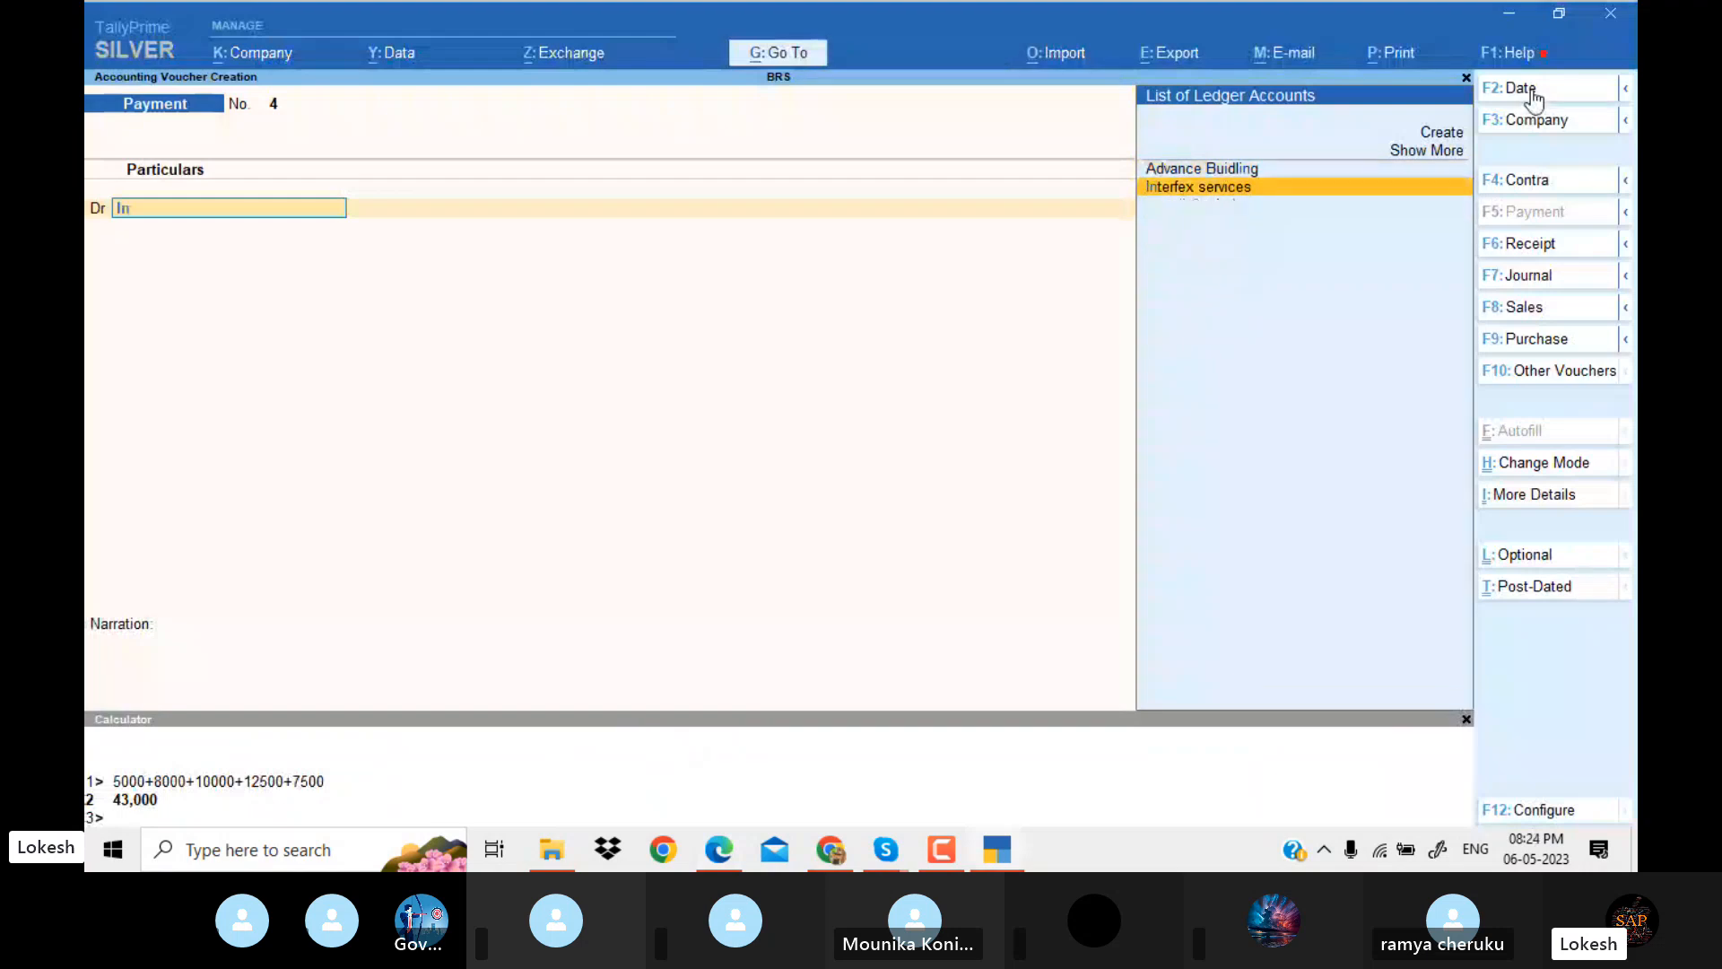
key(Return)
key(alt+Tab)
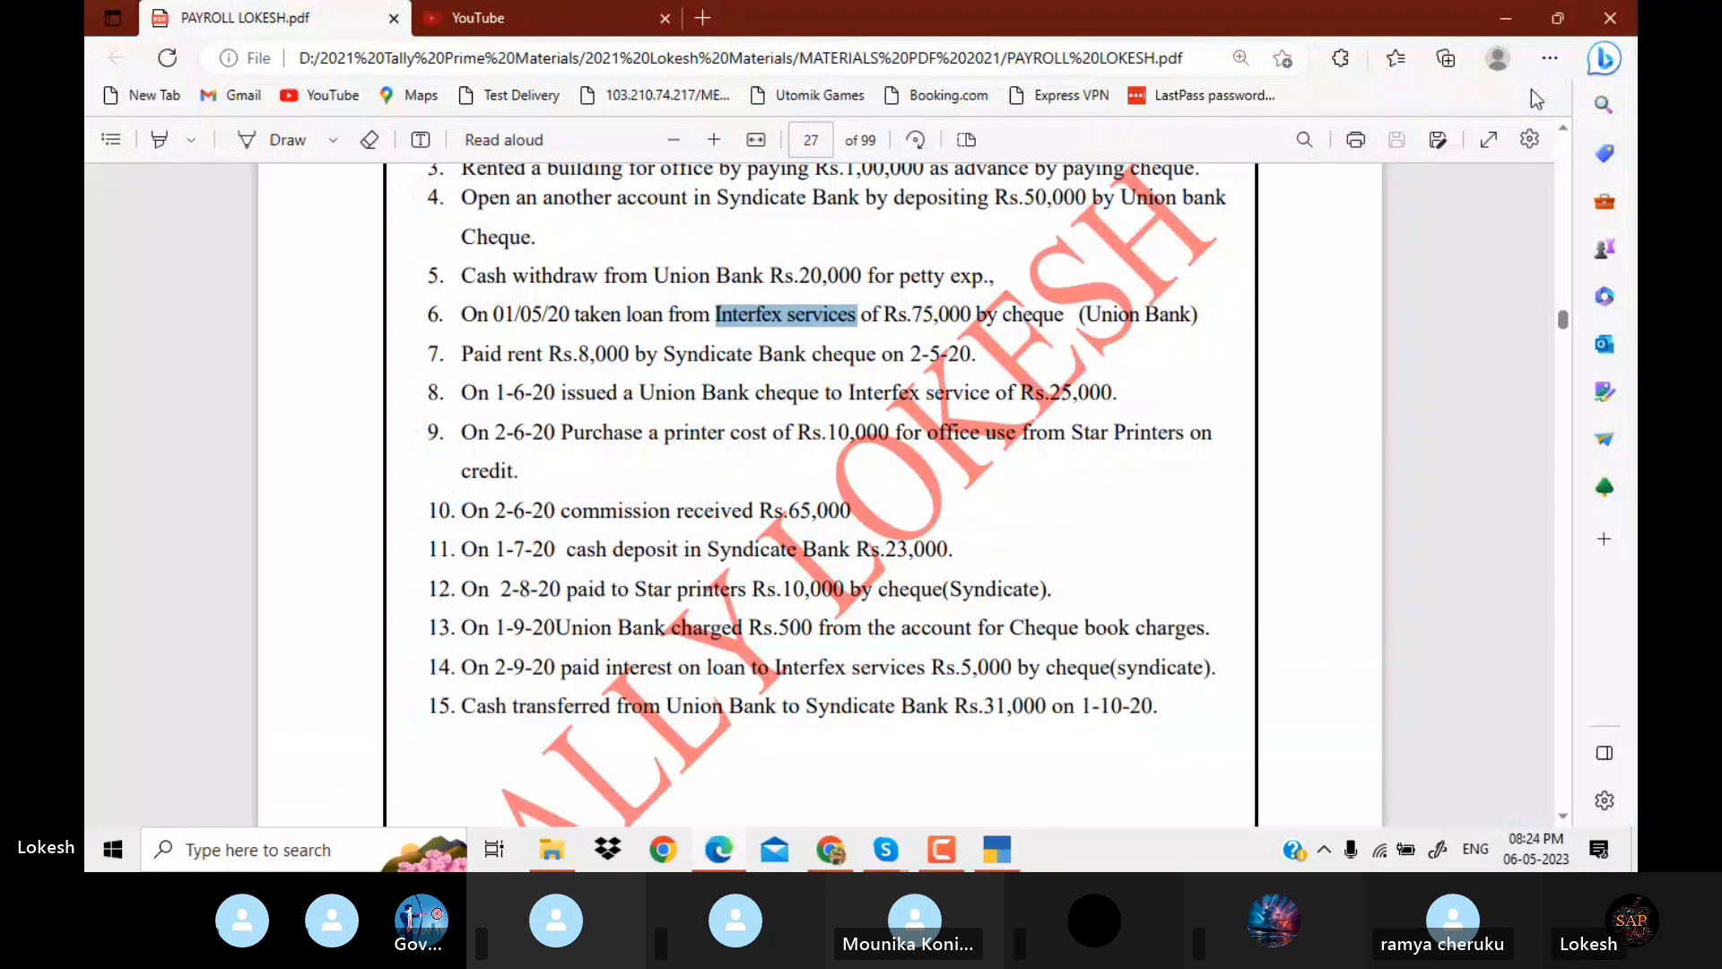
key(alt+Tab)
text(25000)
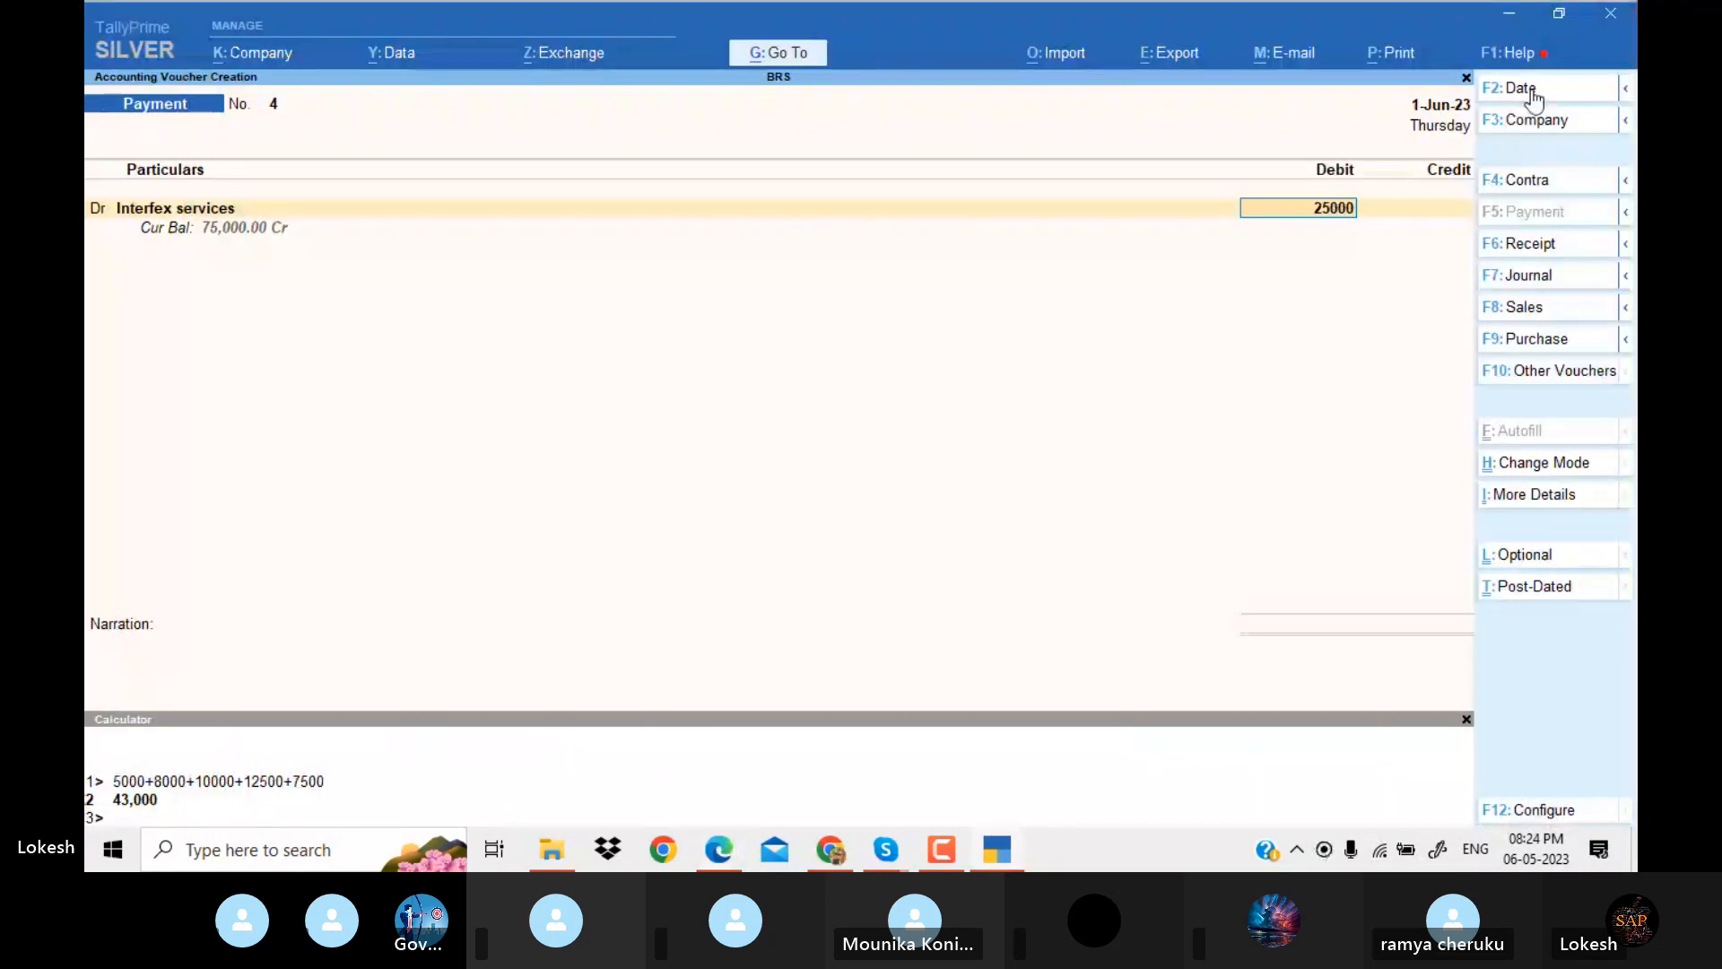
key(Return)
Confirm the paying bank in the PDF, credit Union Bank with 25,000, and accept the default bank allocation.
key(alt+Tab)
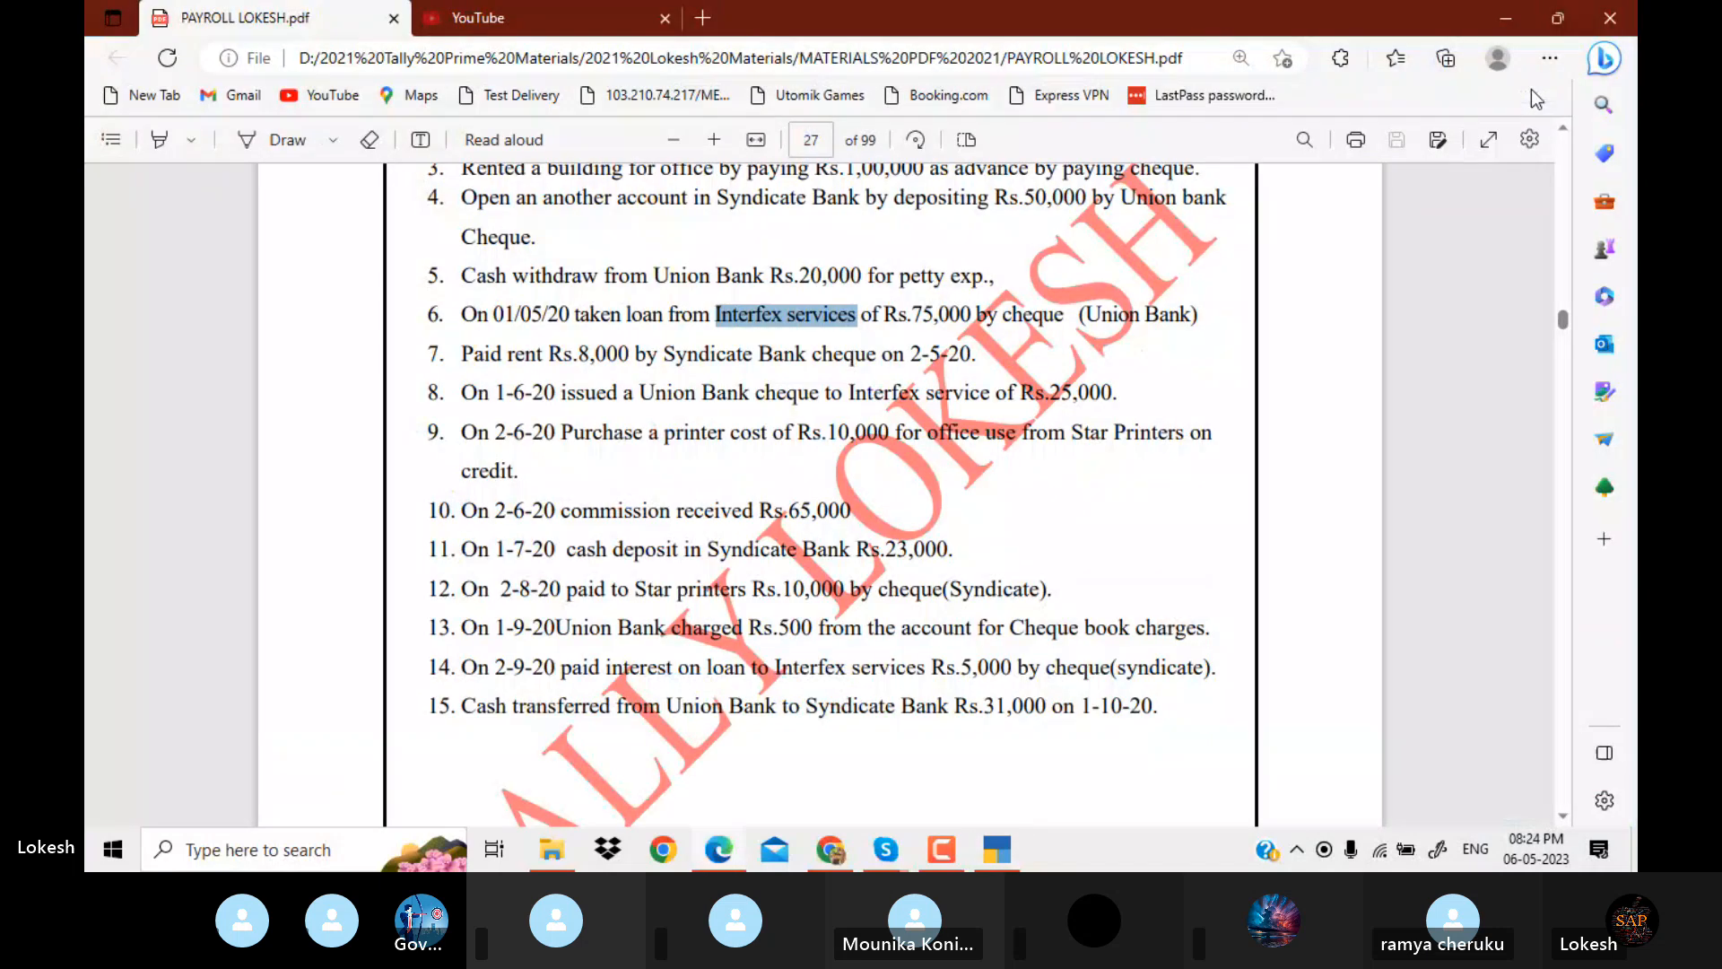
key(alt+Tab)
text(u)
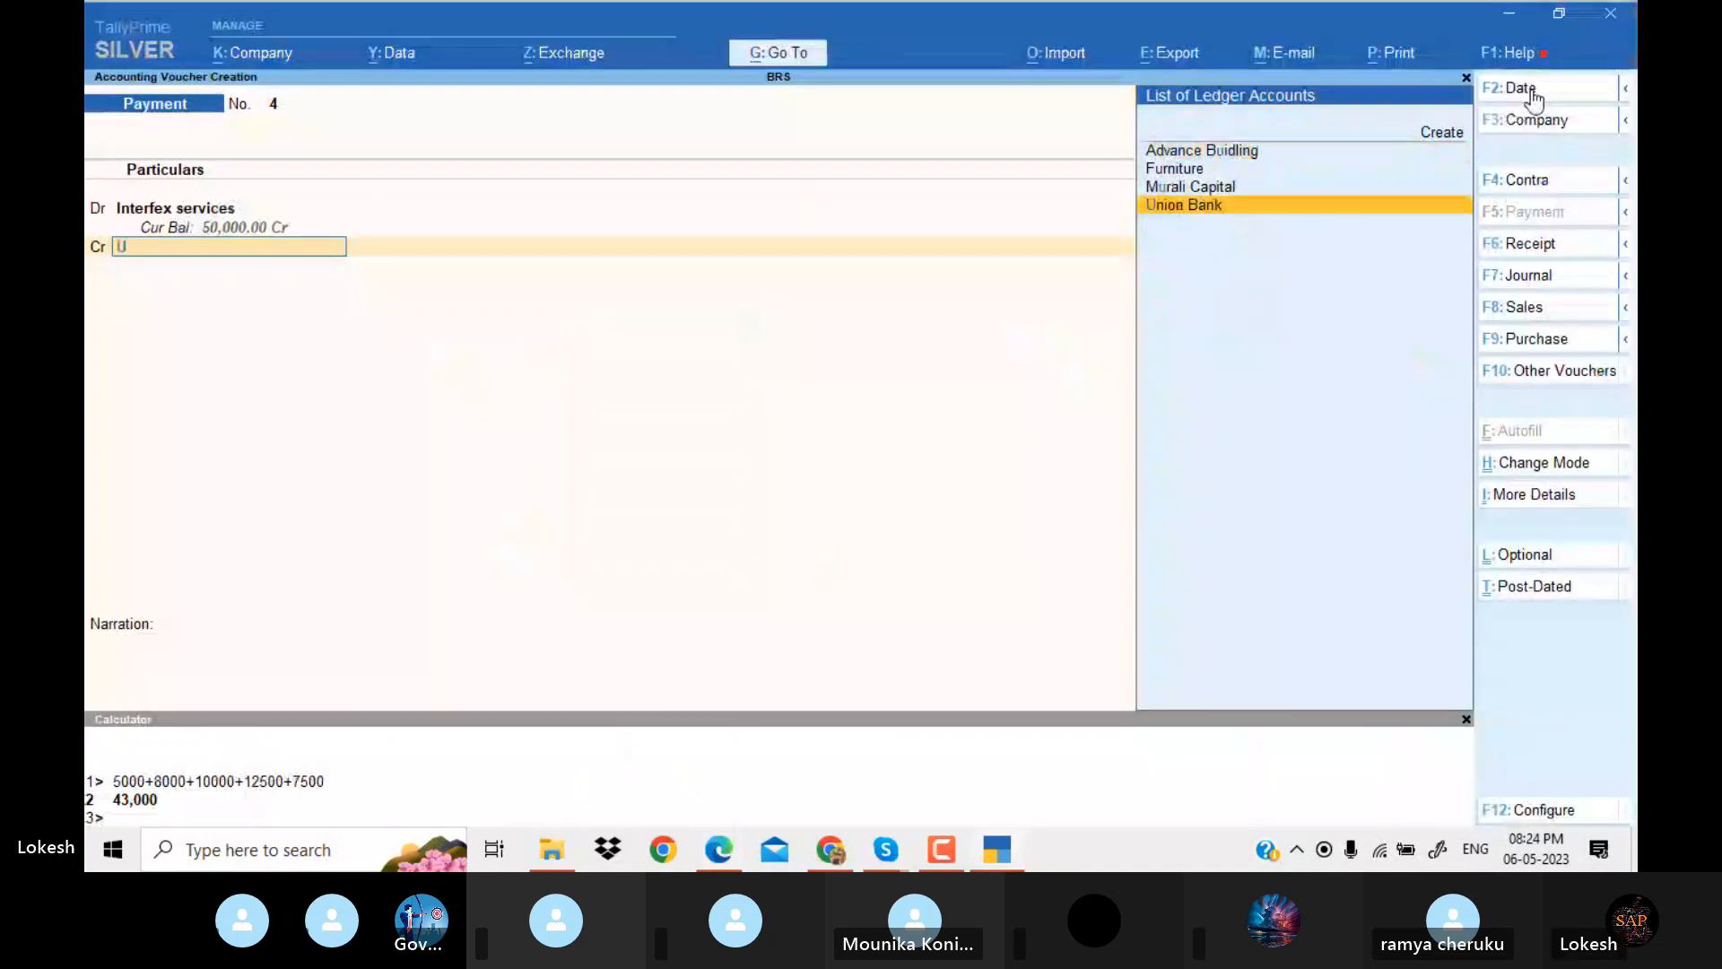
key(Return)
key(Return)
key(Return)
key(Return)
key(Return)
key(Return)
key(Return)
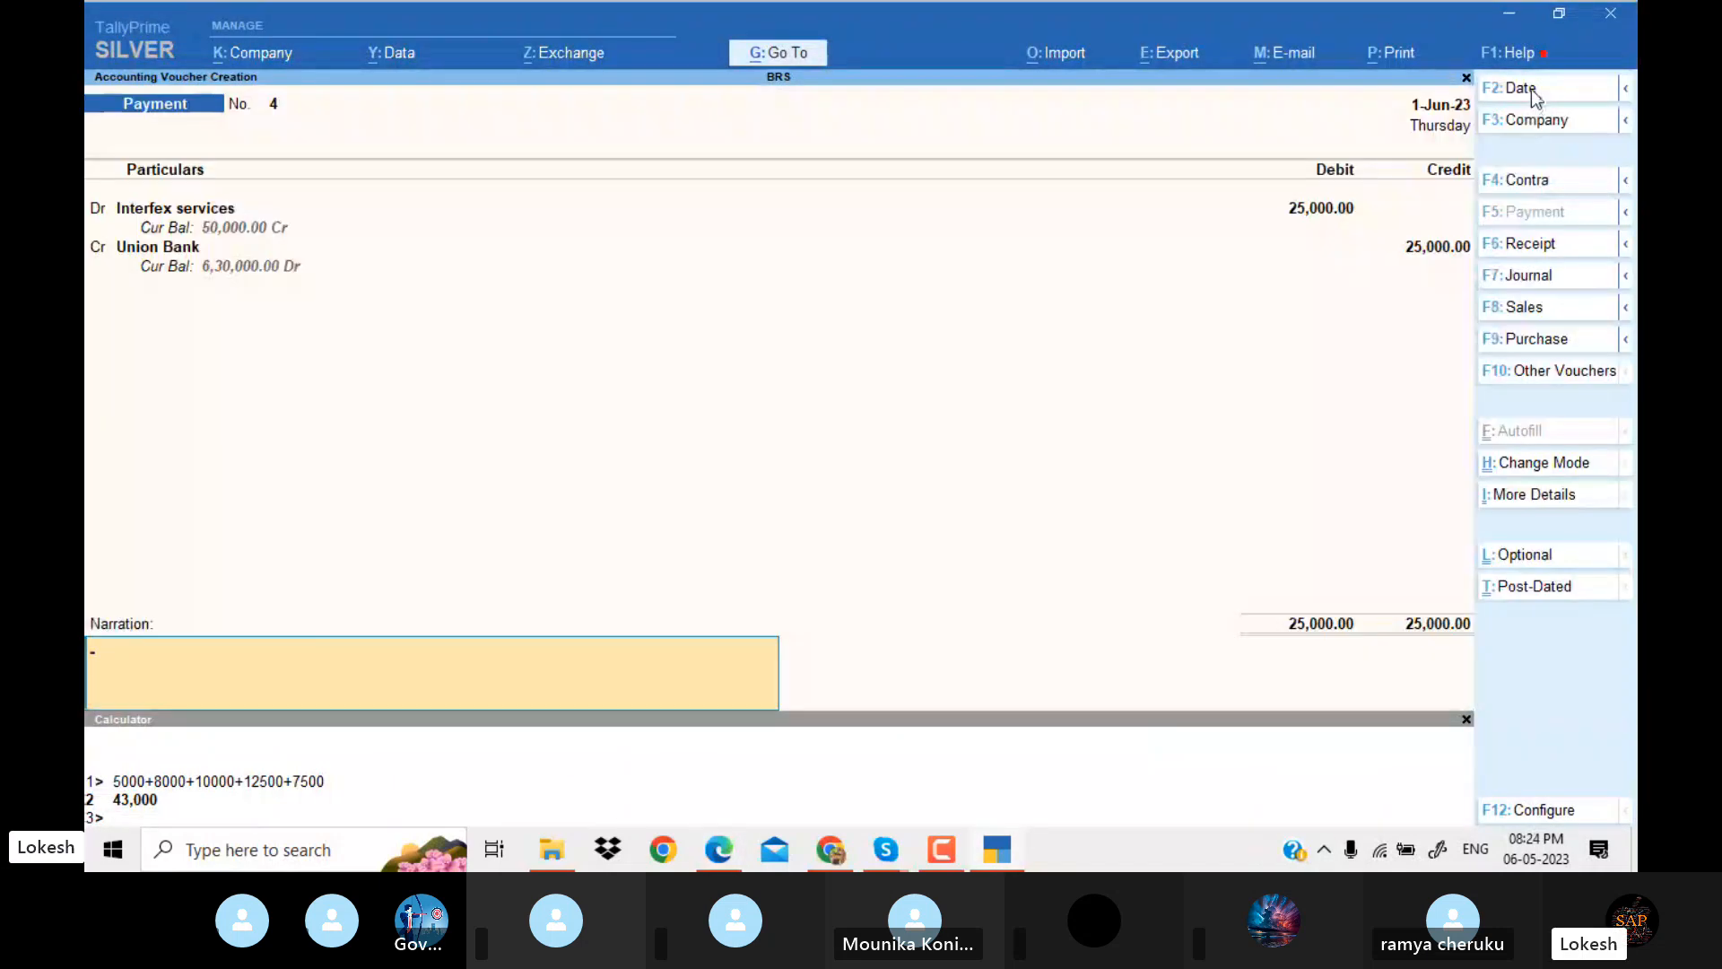
Save the Interfex payment voucher without narration, check the printer purchase in the PDF, and date a new journal voucher 2-Jun-23.
key(alt+Tab)
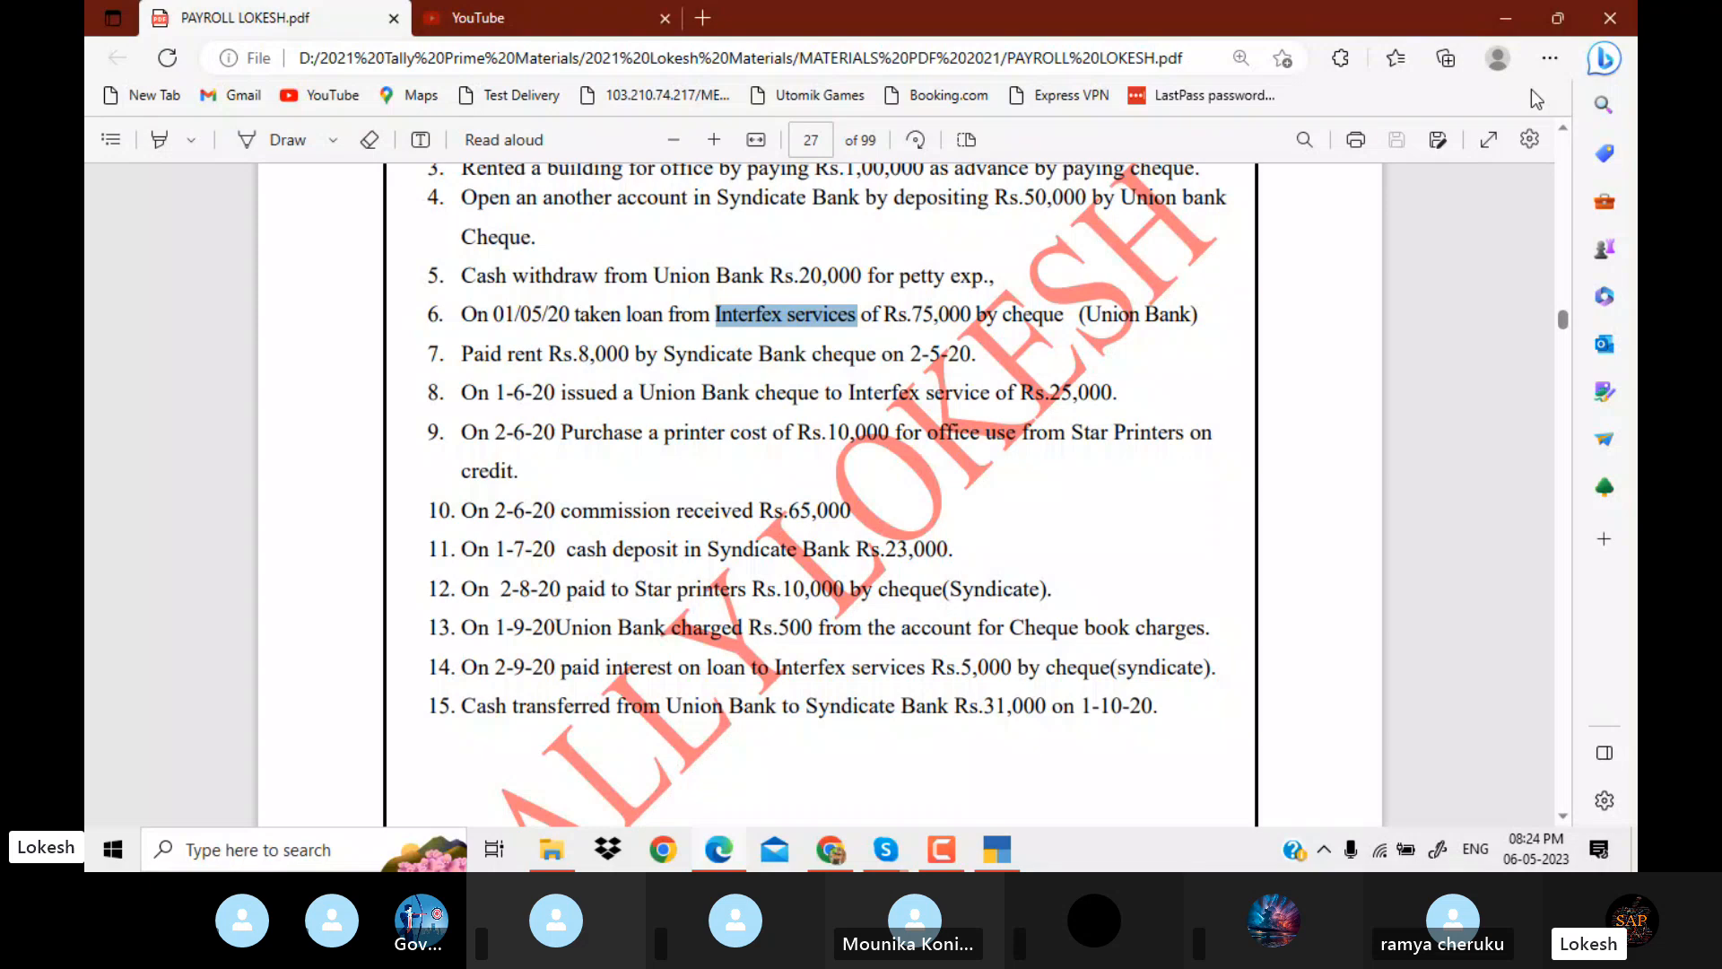
key(alt+Tab)
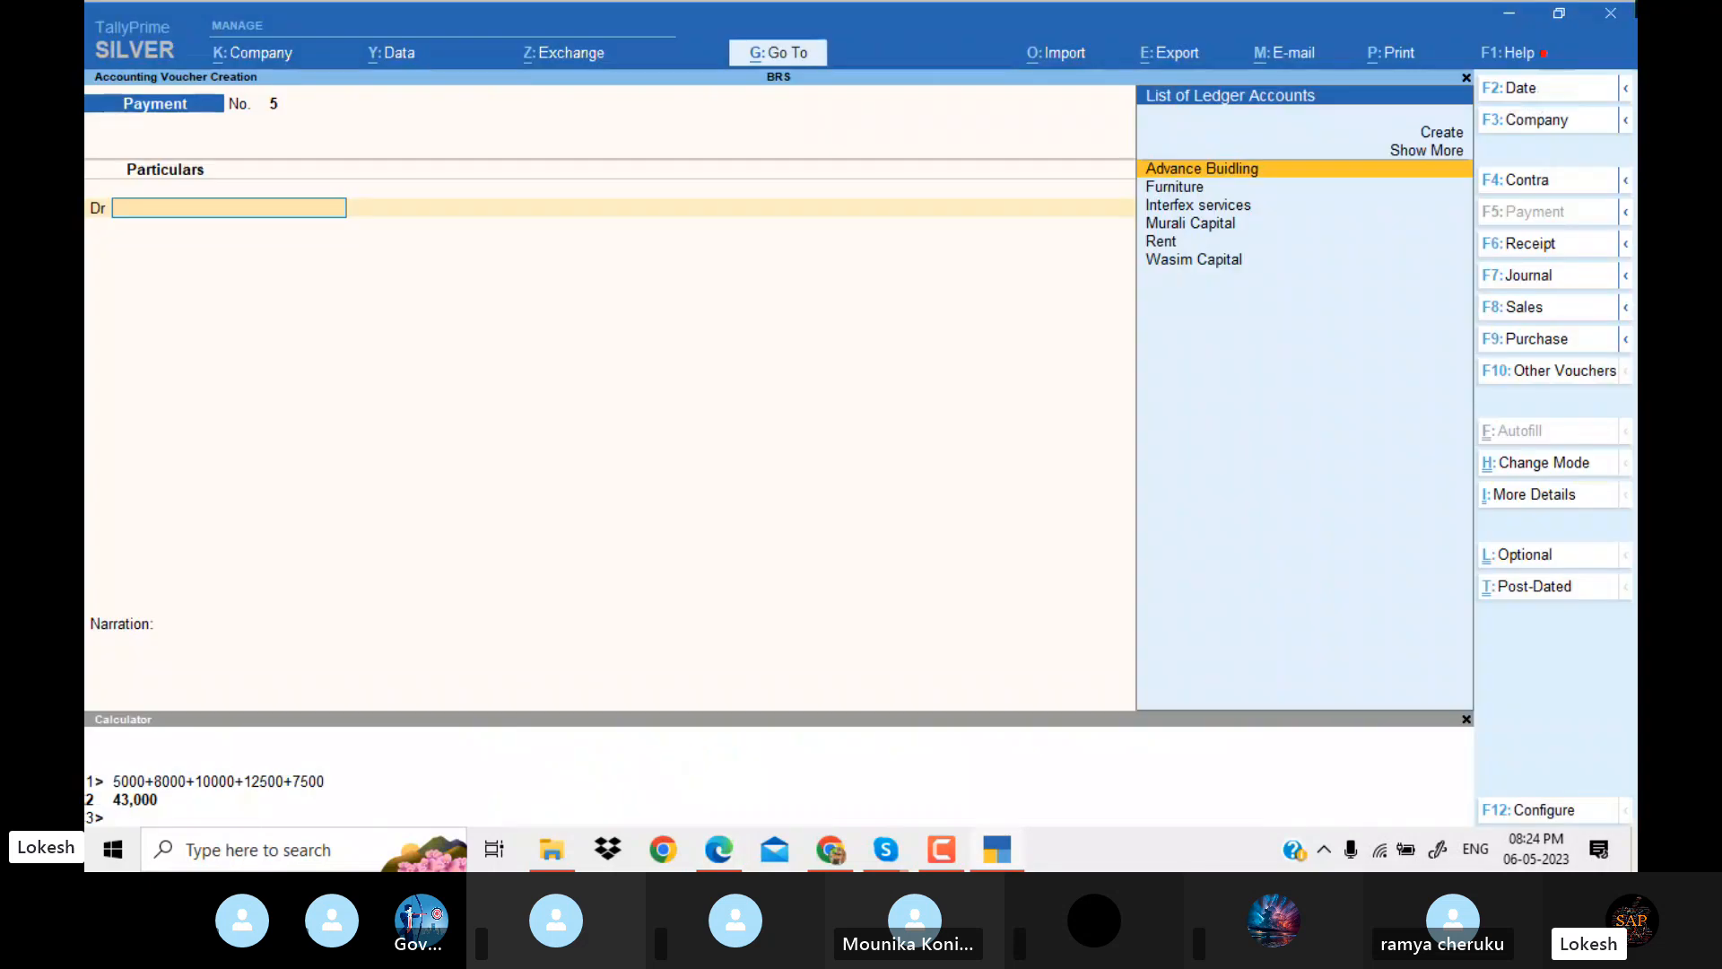
click(1546, 277)
key(d)
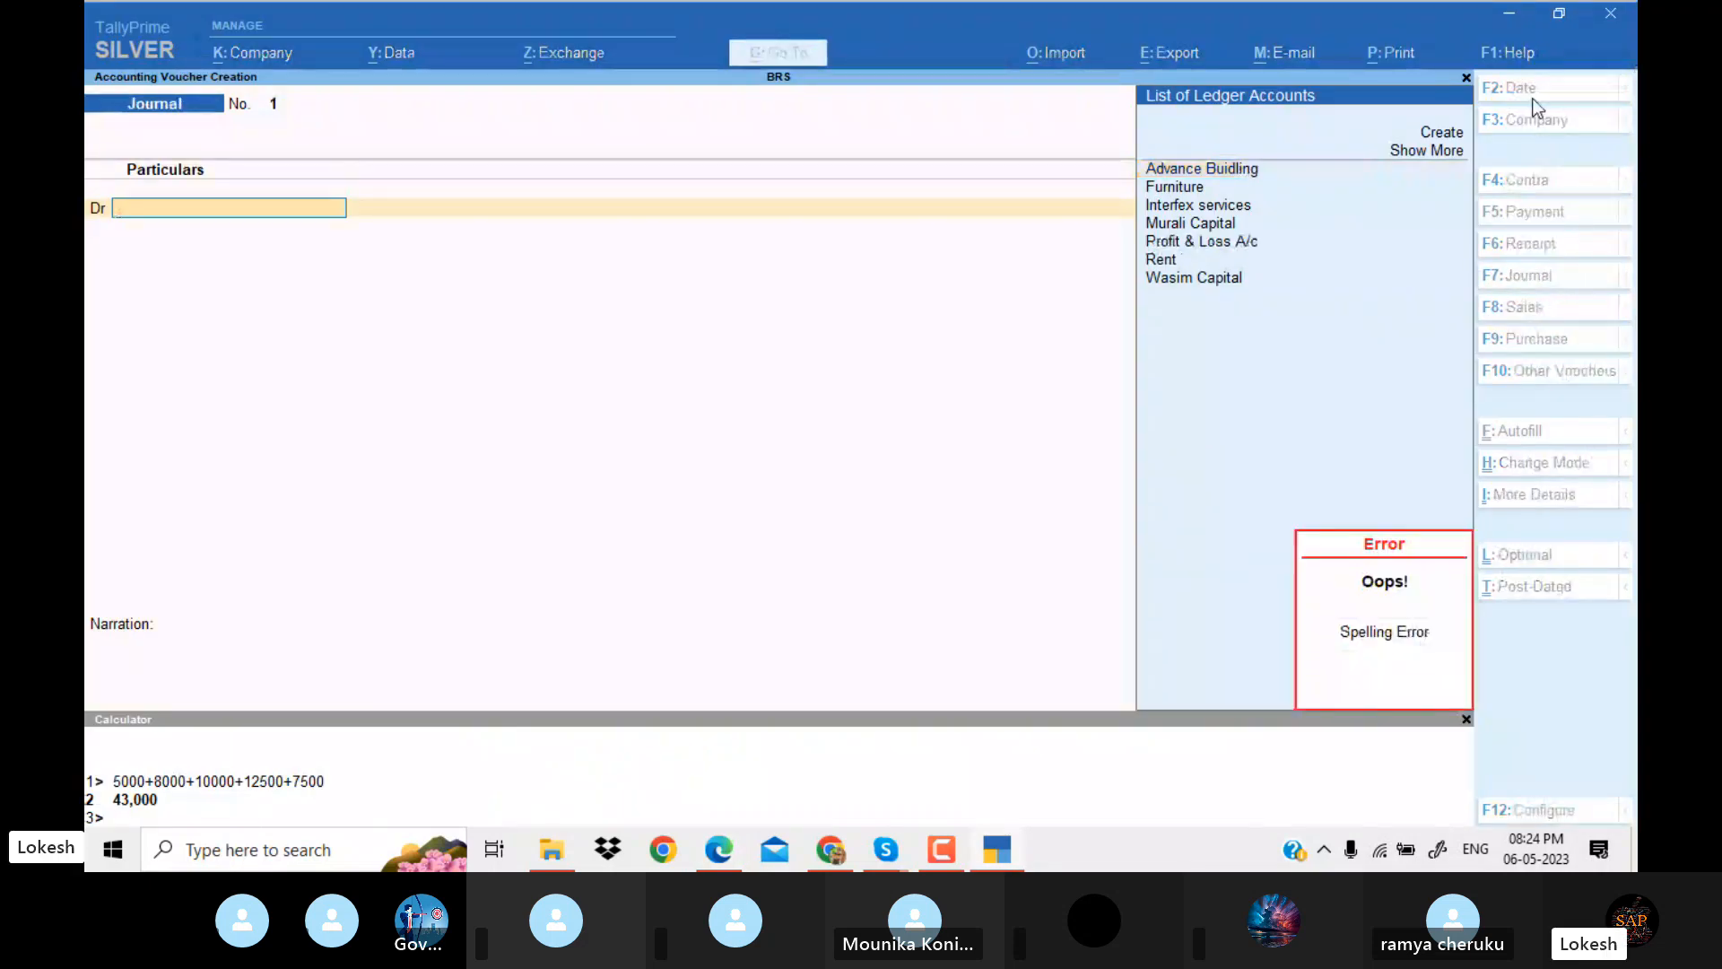
key(Return)
key(Return)
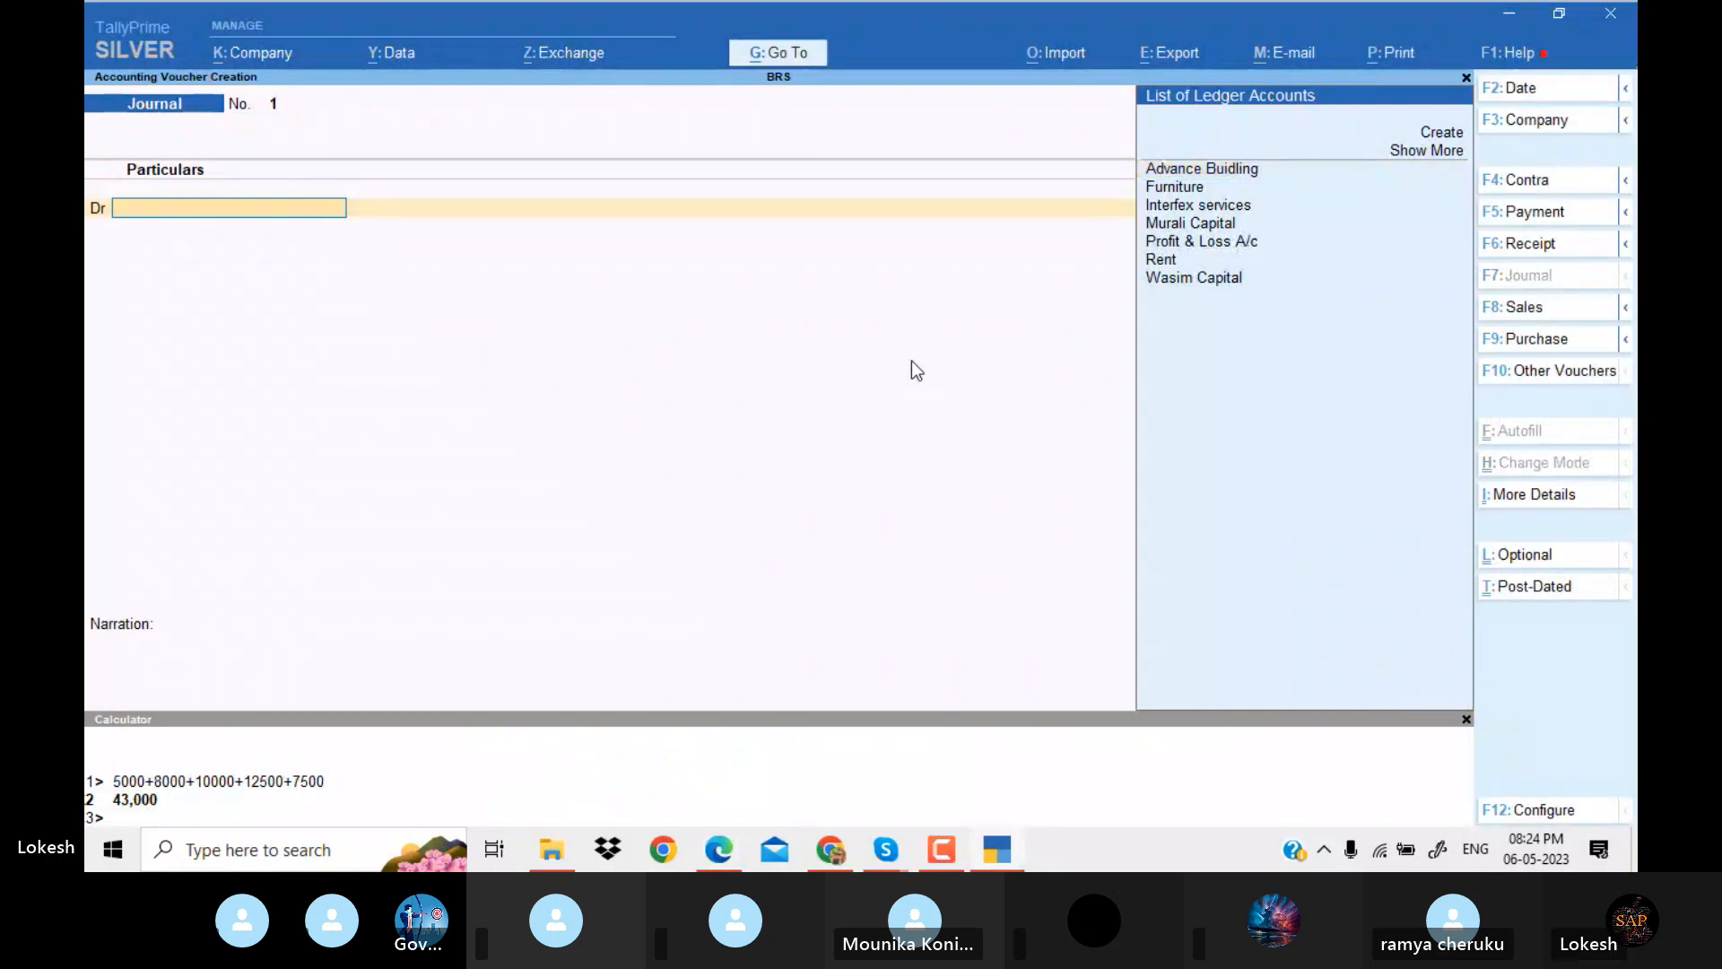
click(1521, 94)
text(2-6)
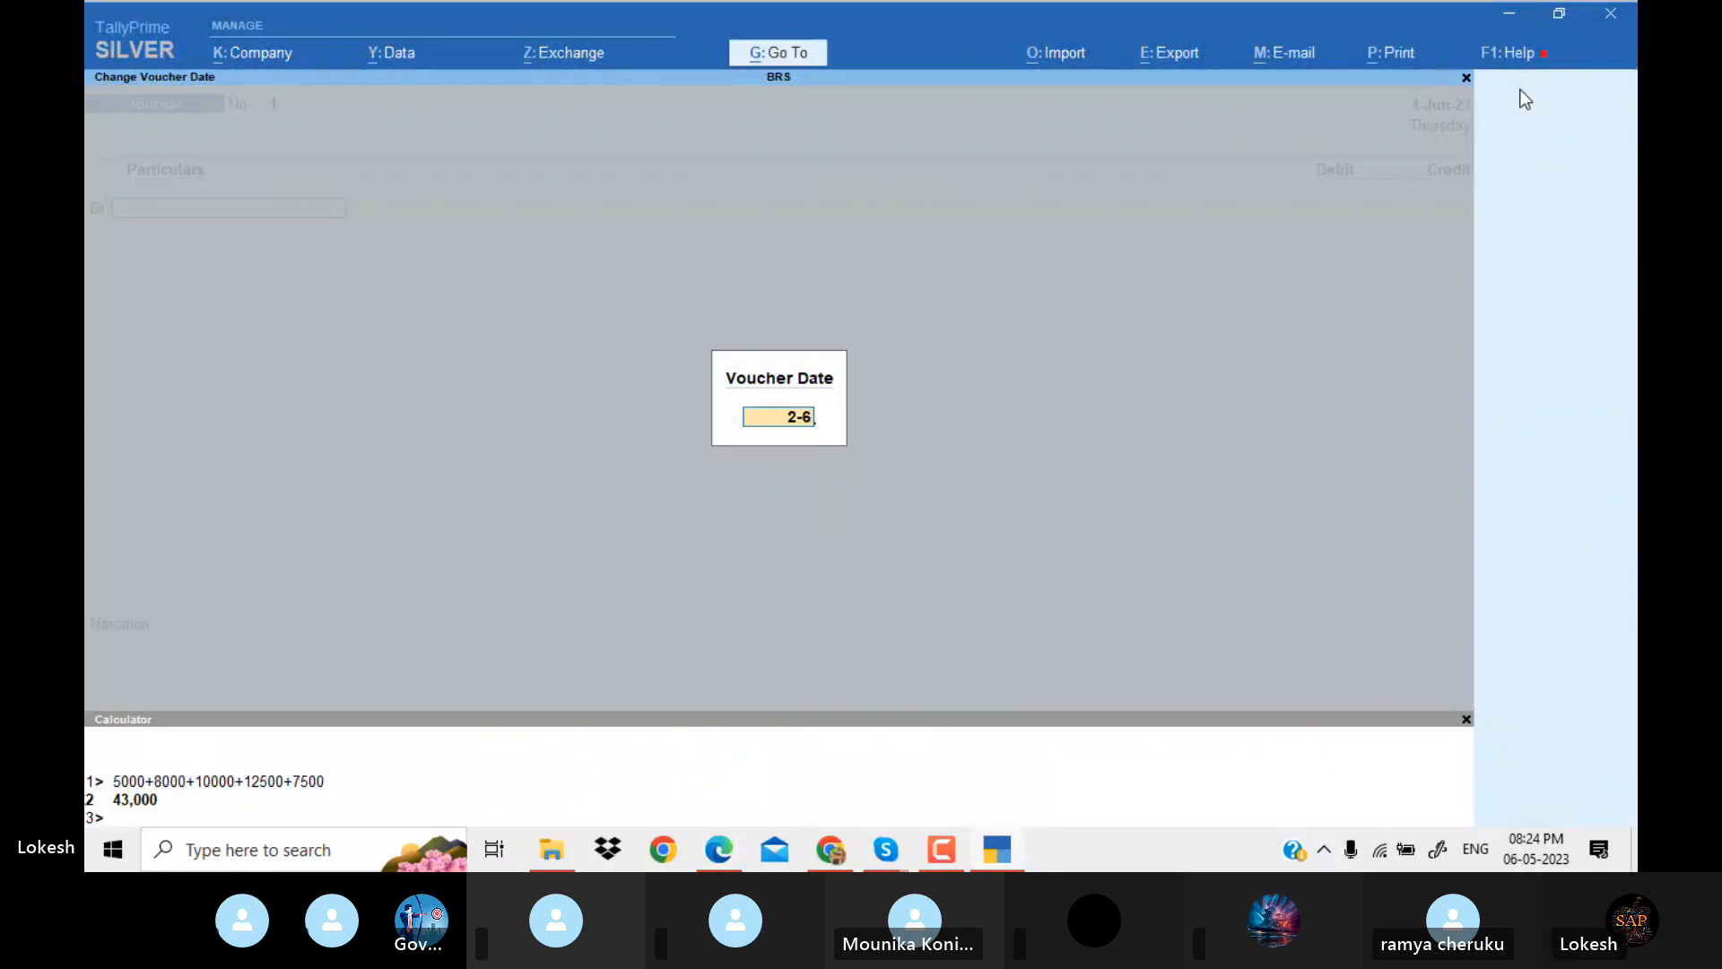
key(Return)
Create the ledger Printer under Fixed Assets for the journal's debit line, leaving the other details at their defaults.
key(alt+Tab)
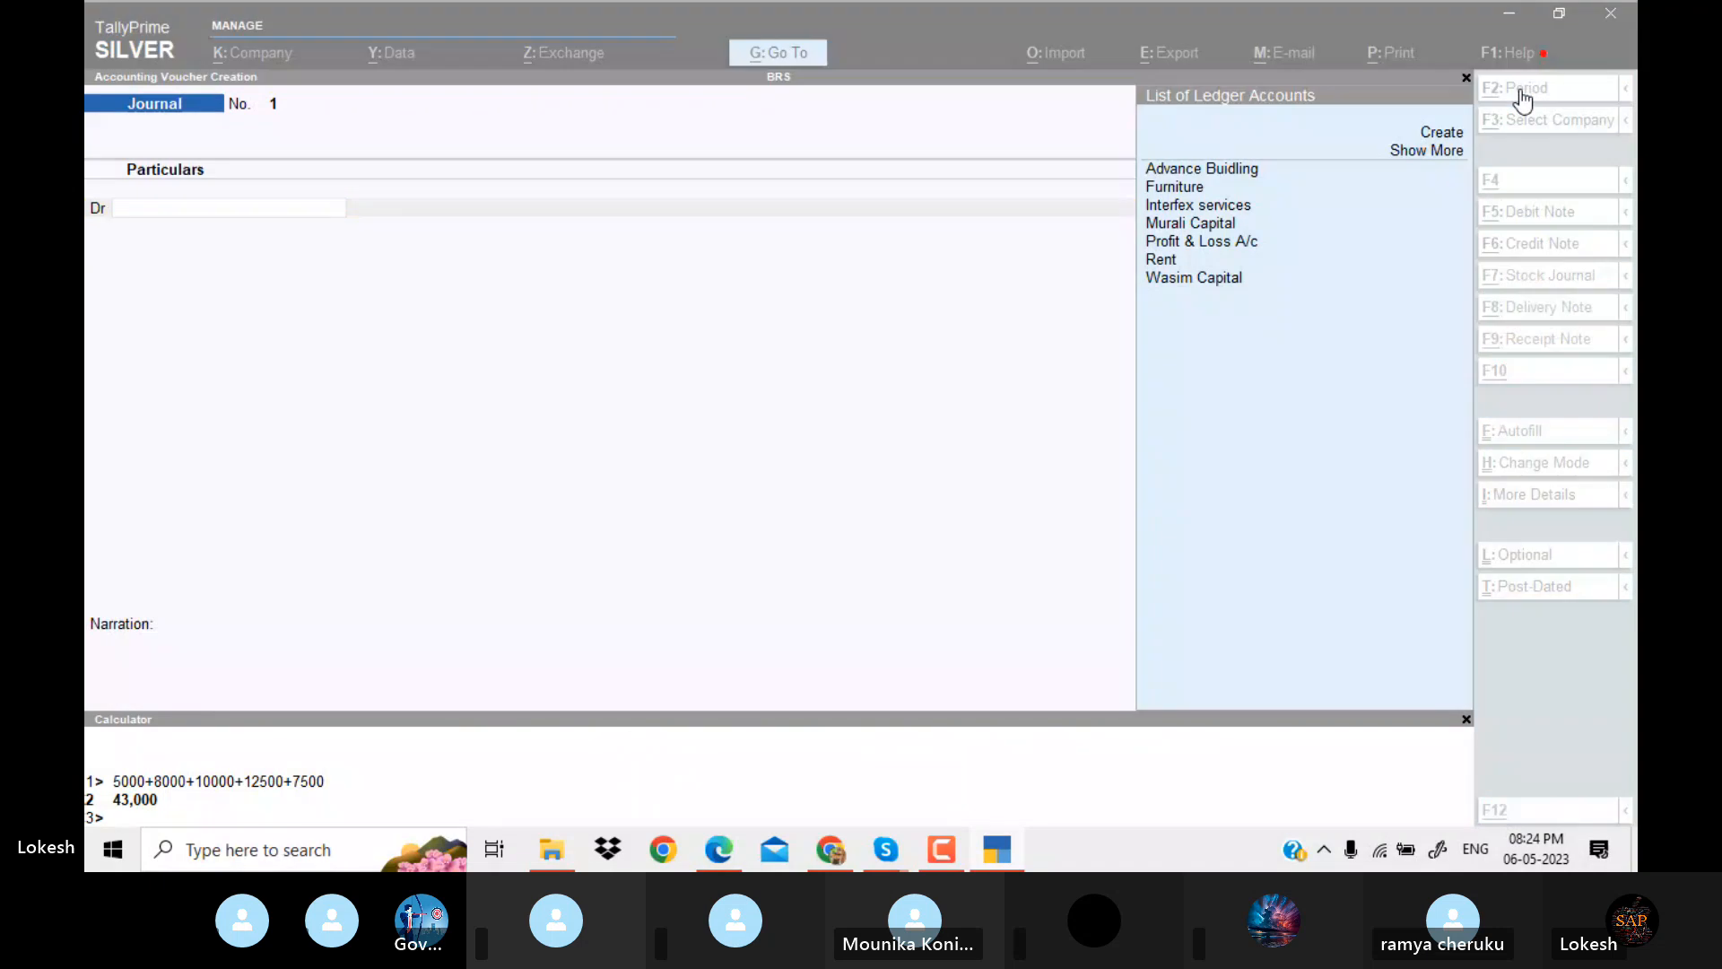
key(alt+Tab)
key(alt+c)
text(P)
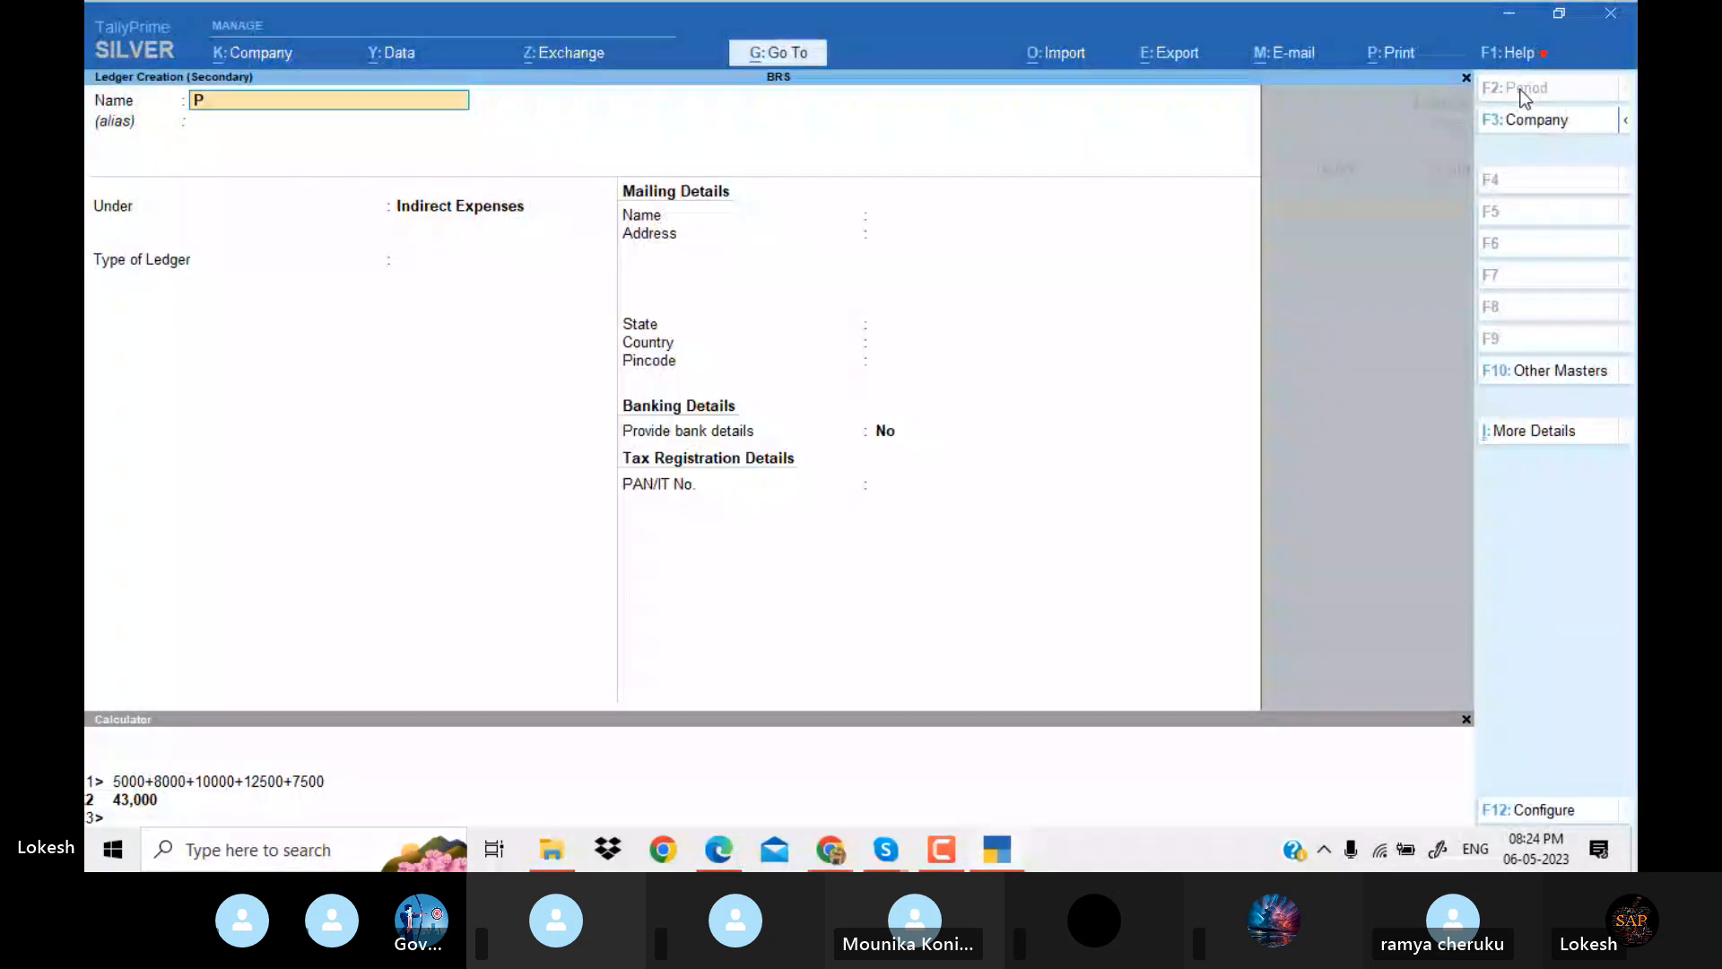
text(rinter)
key(Return)
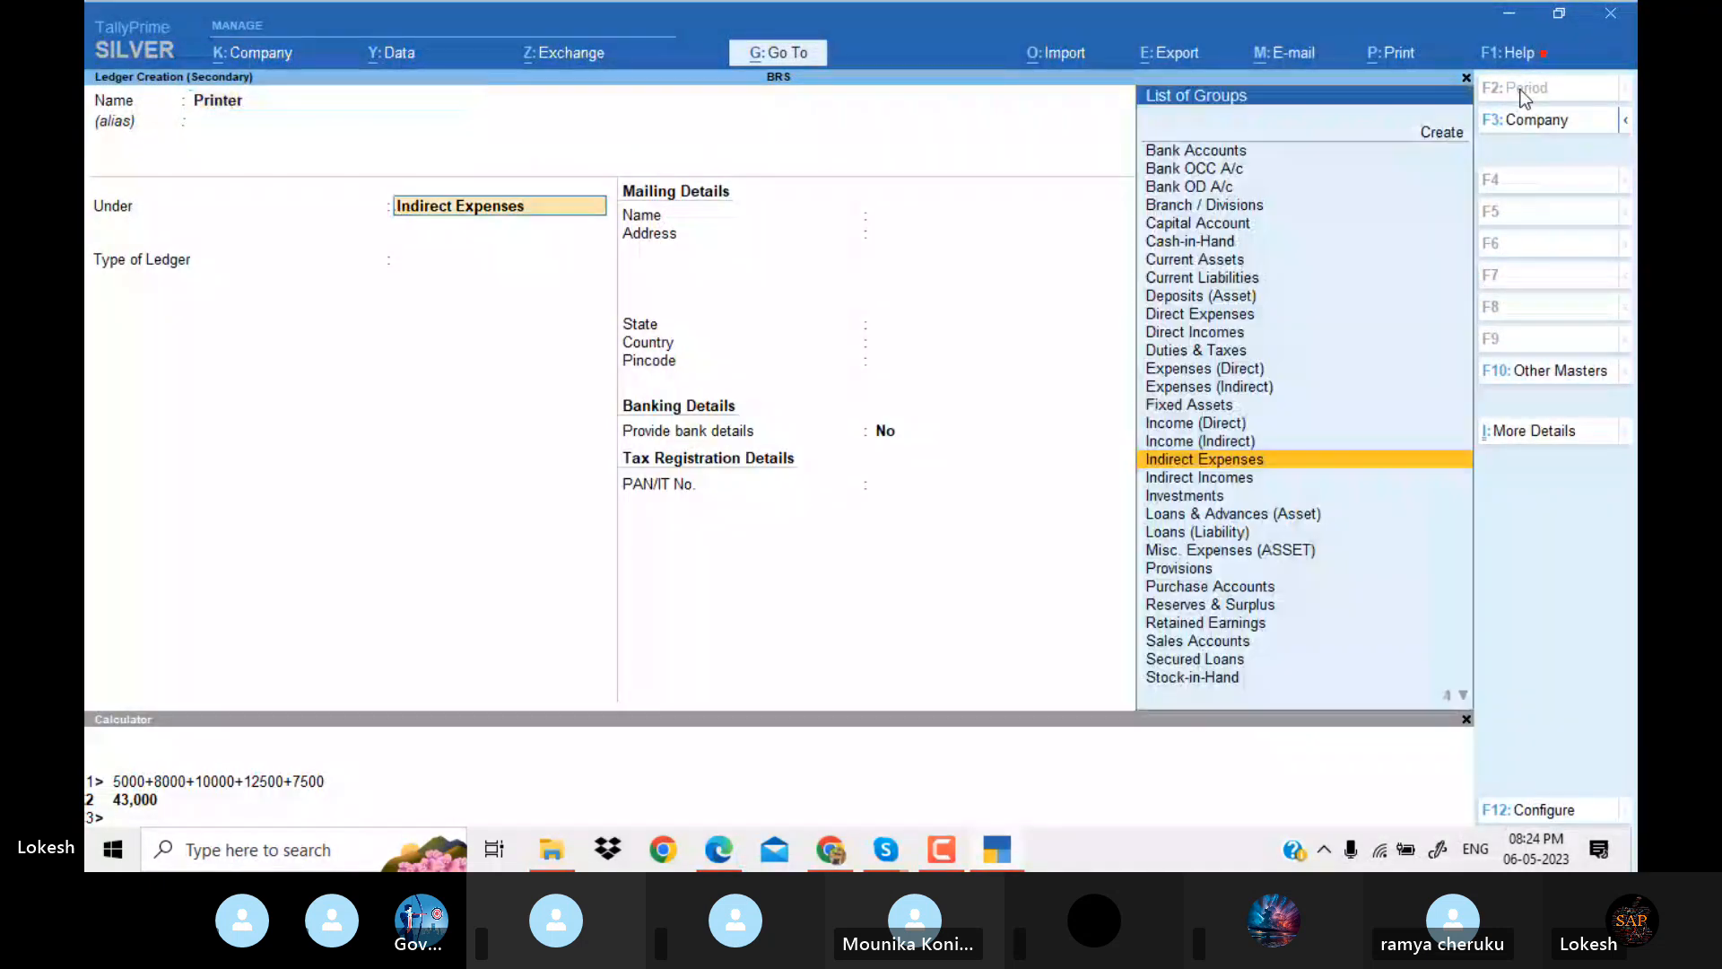
text(Fixed Assets)
key(Return)
key(Return)
key(Return)
key(Return)
key(Return)
key(Return)
key(Return)
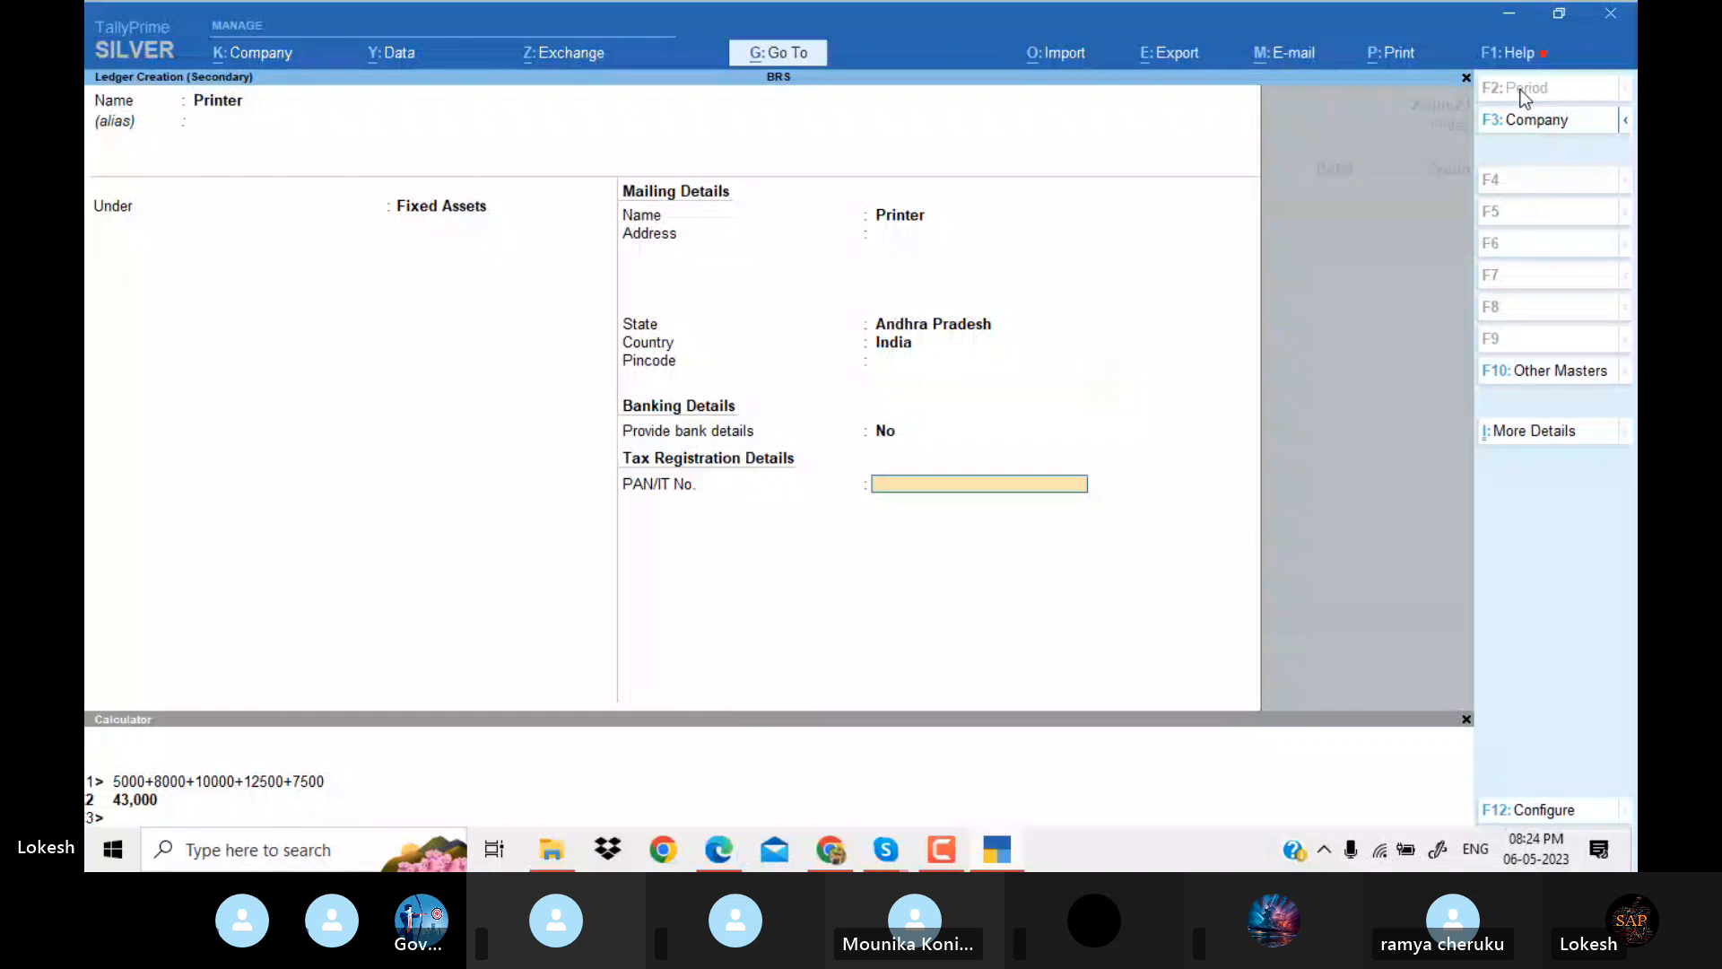
key(Return)
Check the printer's cost in the PDF and debit the Printer ledger with 10,000.
key(alt+Tab)
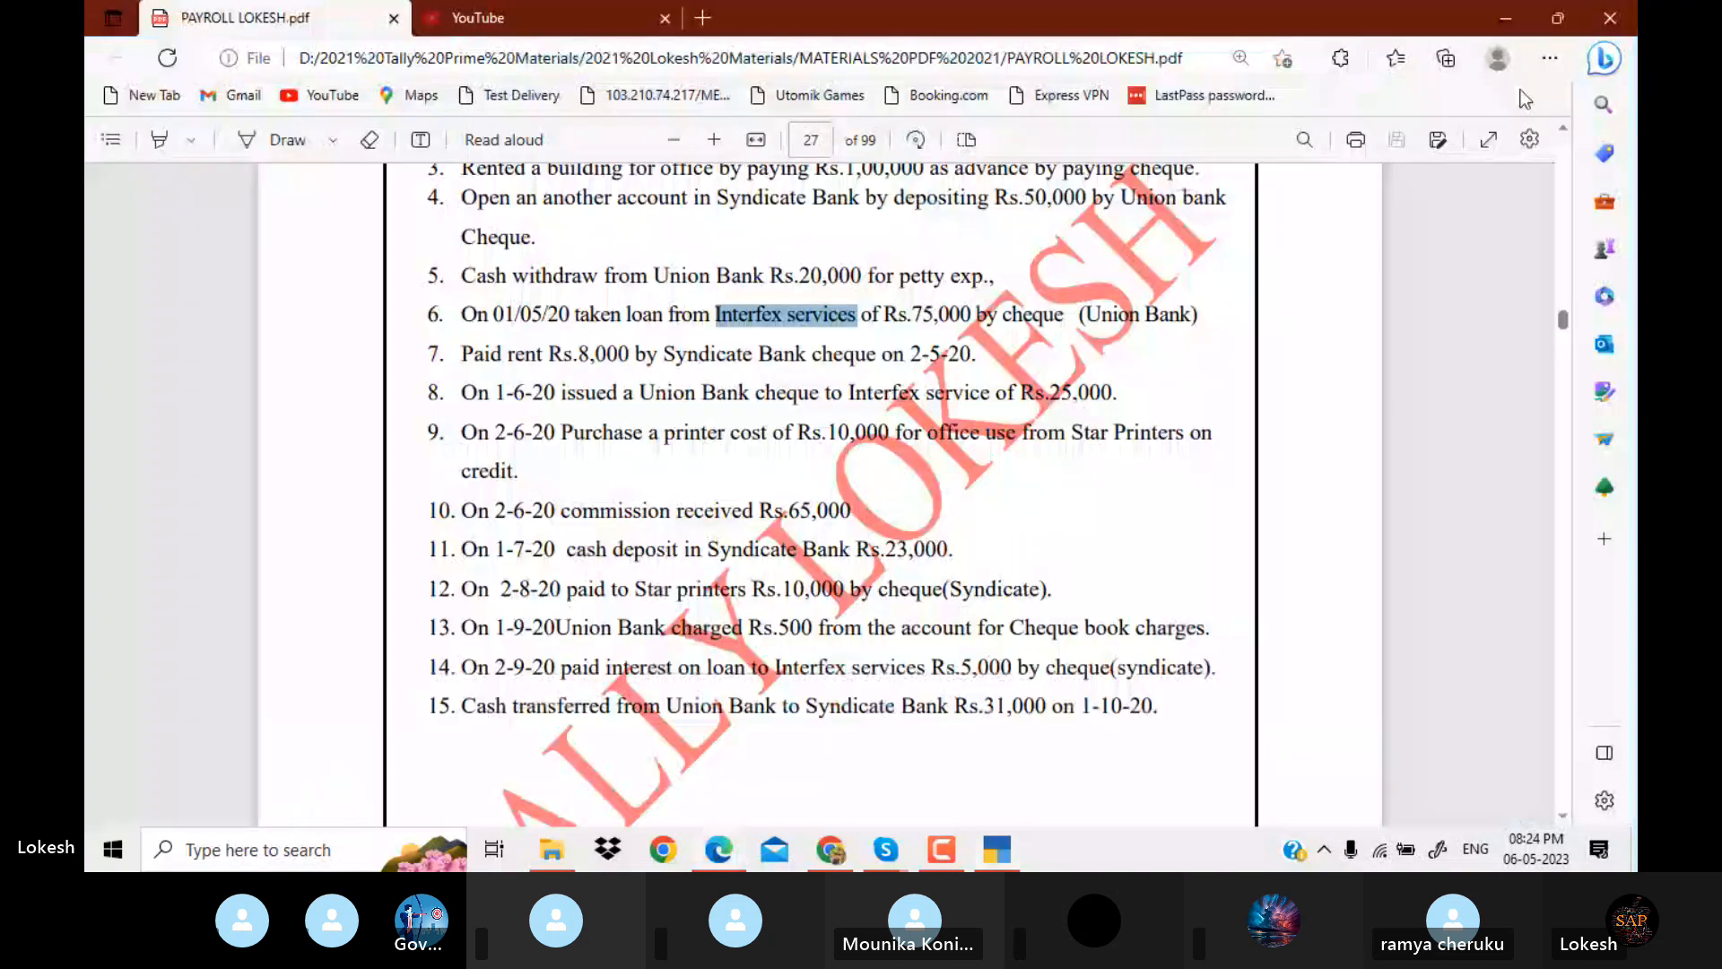
key(alt+Tab)
text(1000.0)
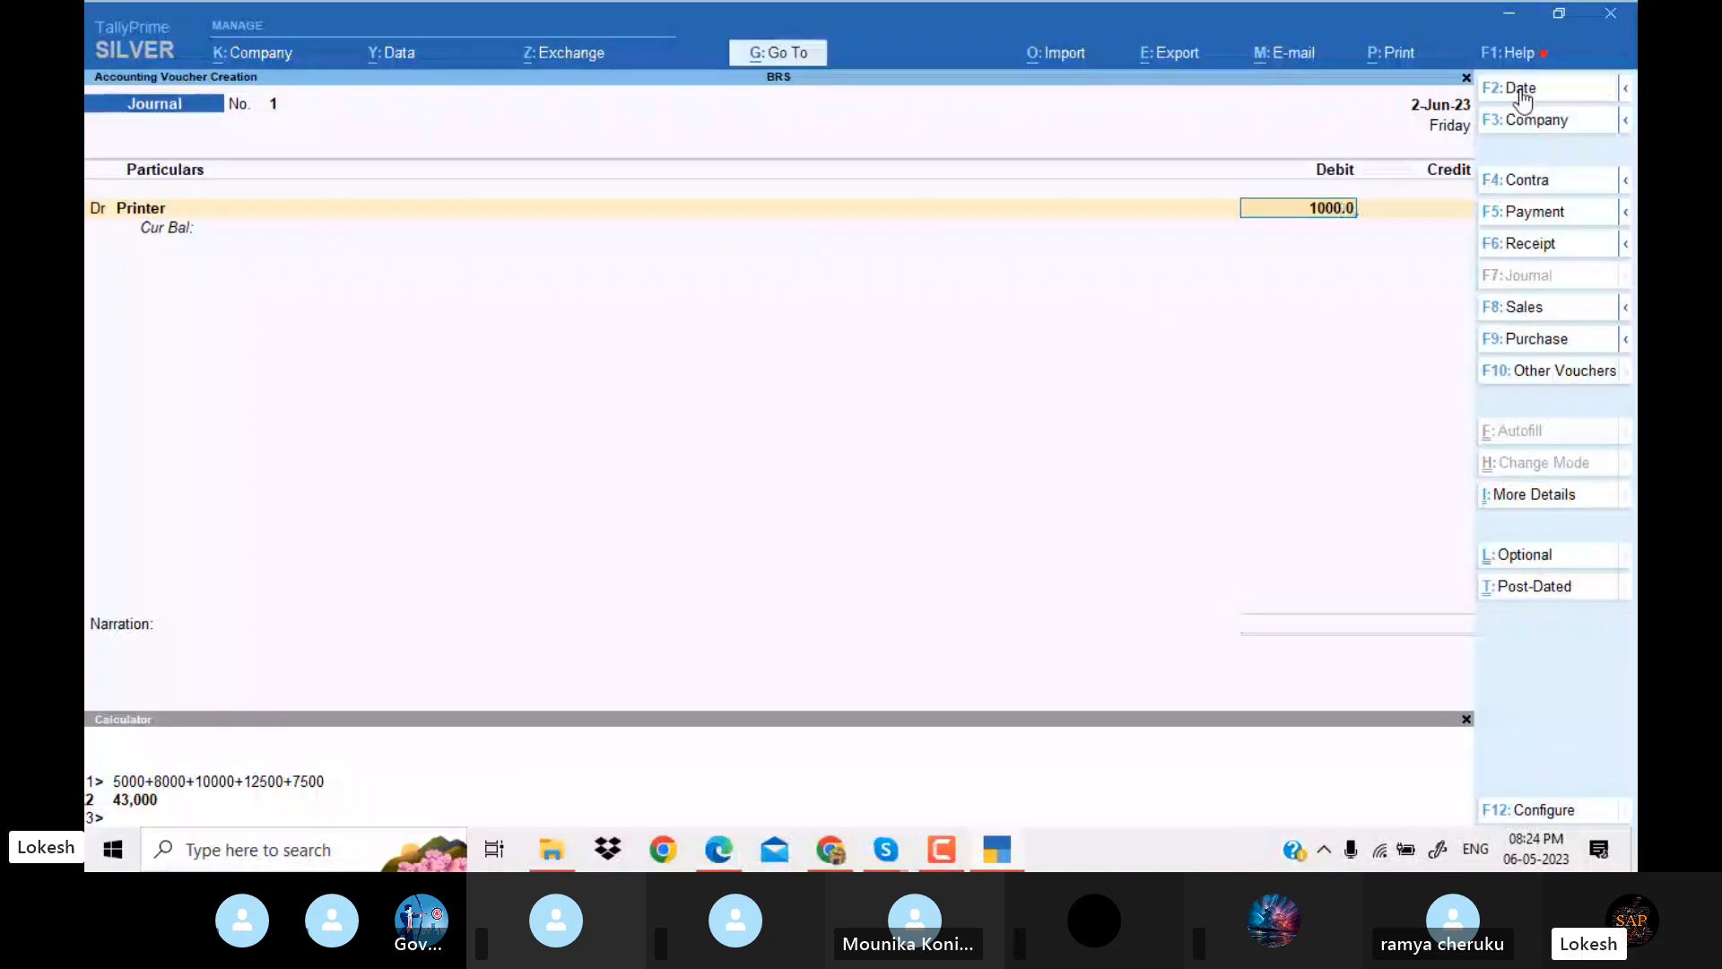
key(BackSpace)
key(BackSpace)
key(Return)
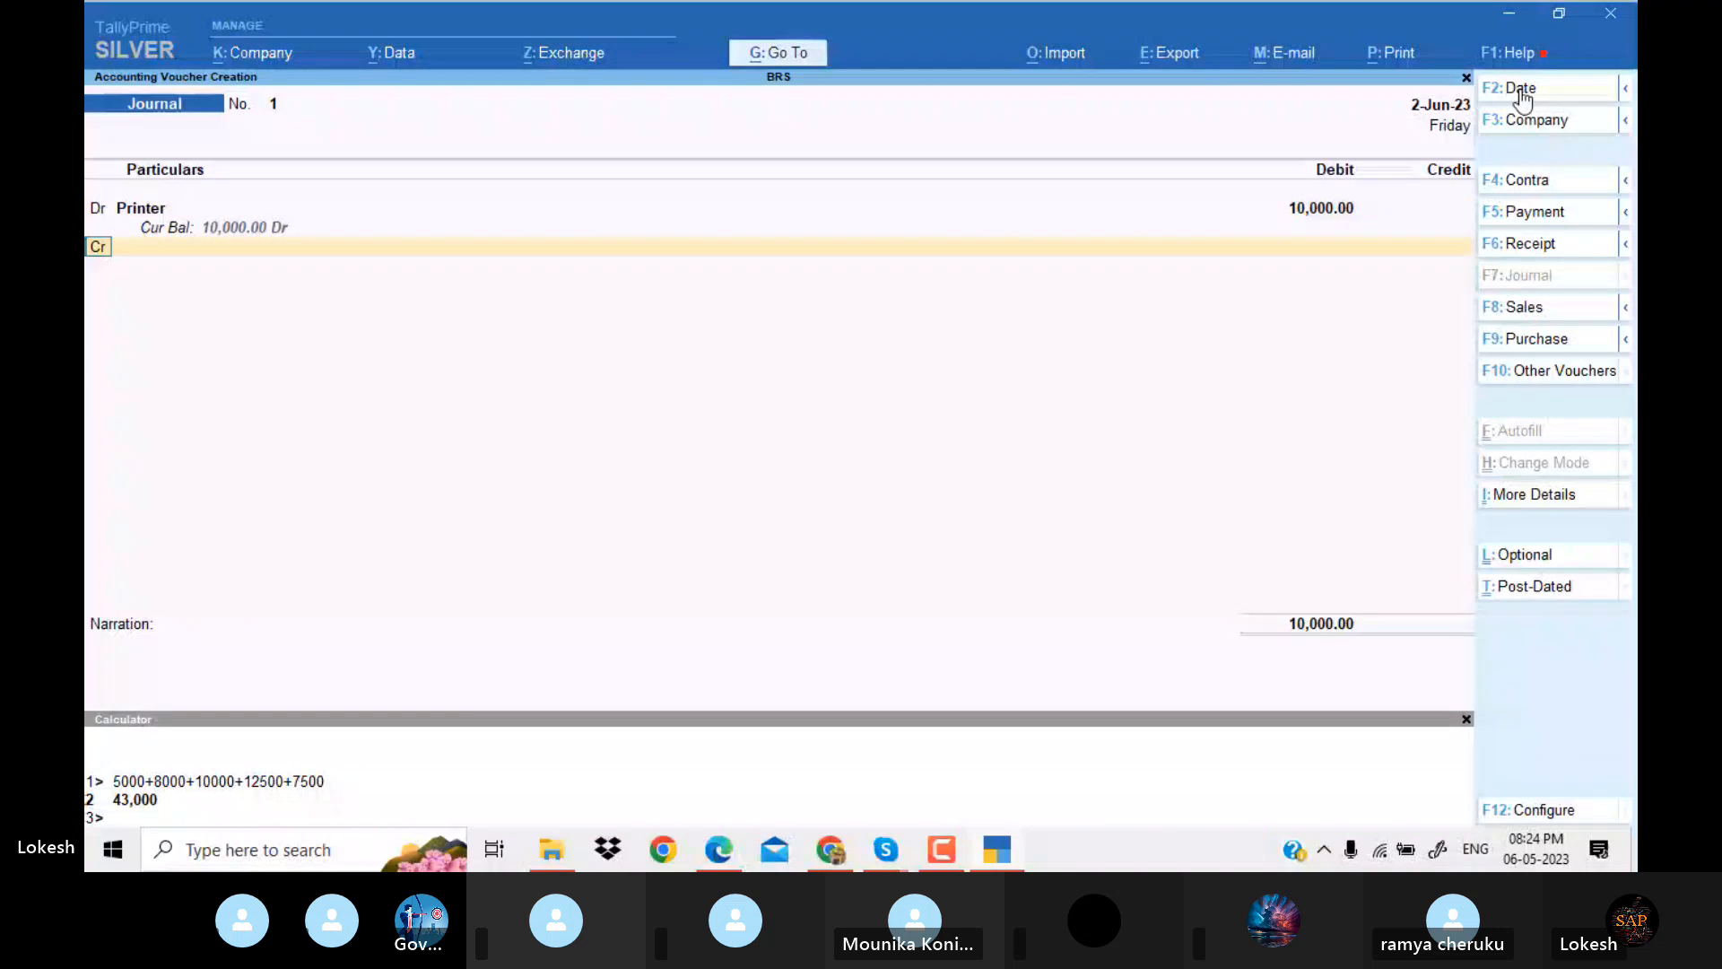
Look up the printer's supplier in the PDF and create the ledger Star Printers under Sundry Creditors for the credit line.
key(Return)
key(alt+c)
key(alt+Tab)
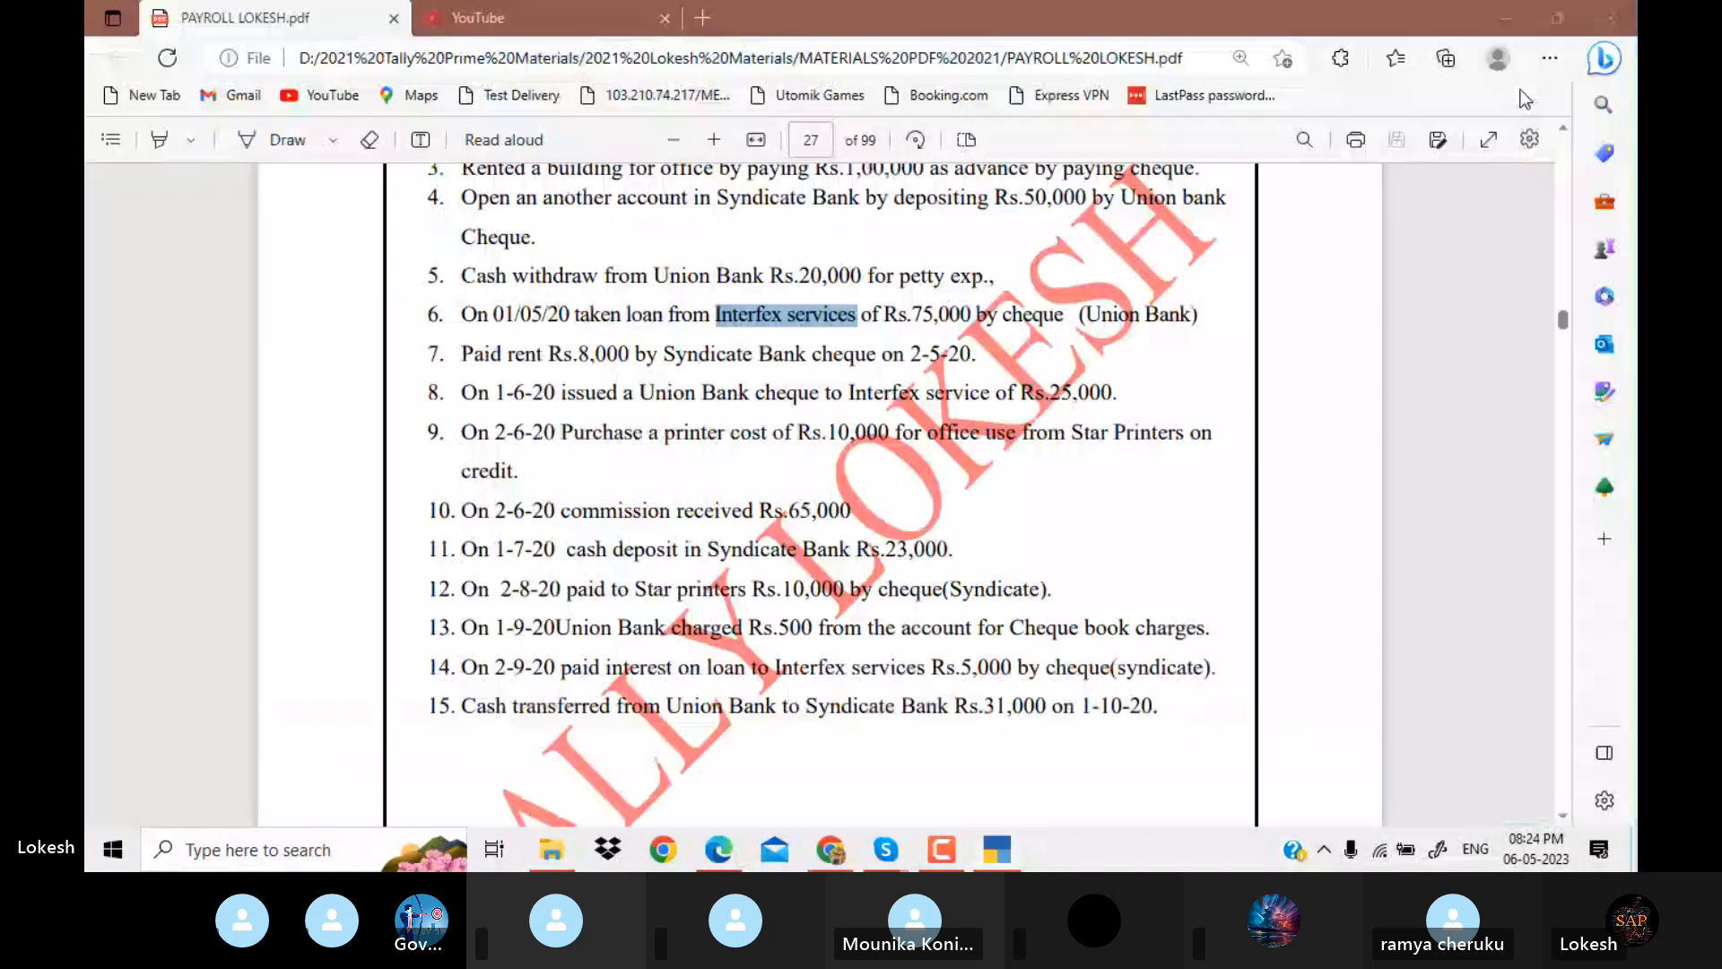
key(alt+Tab)
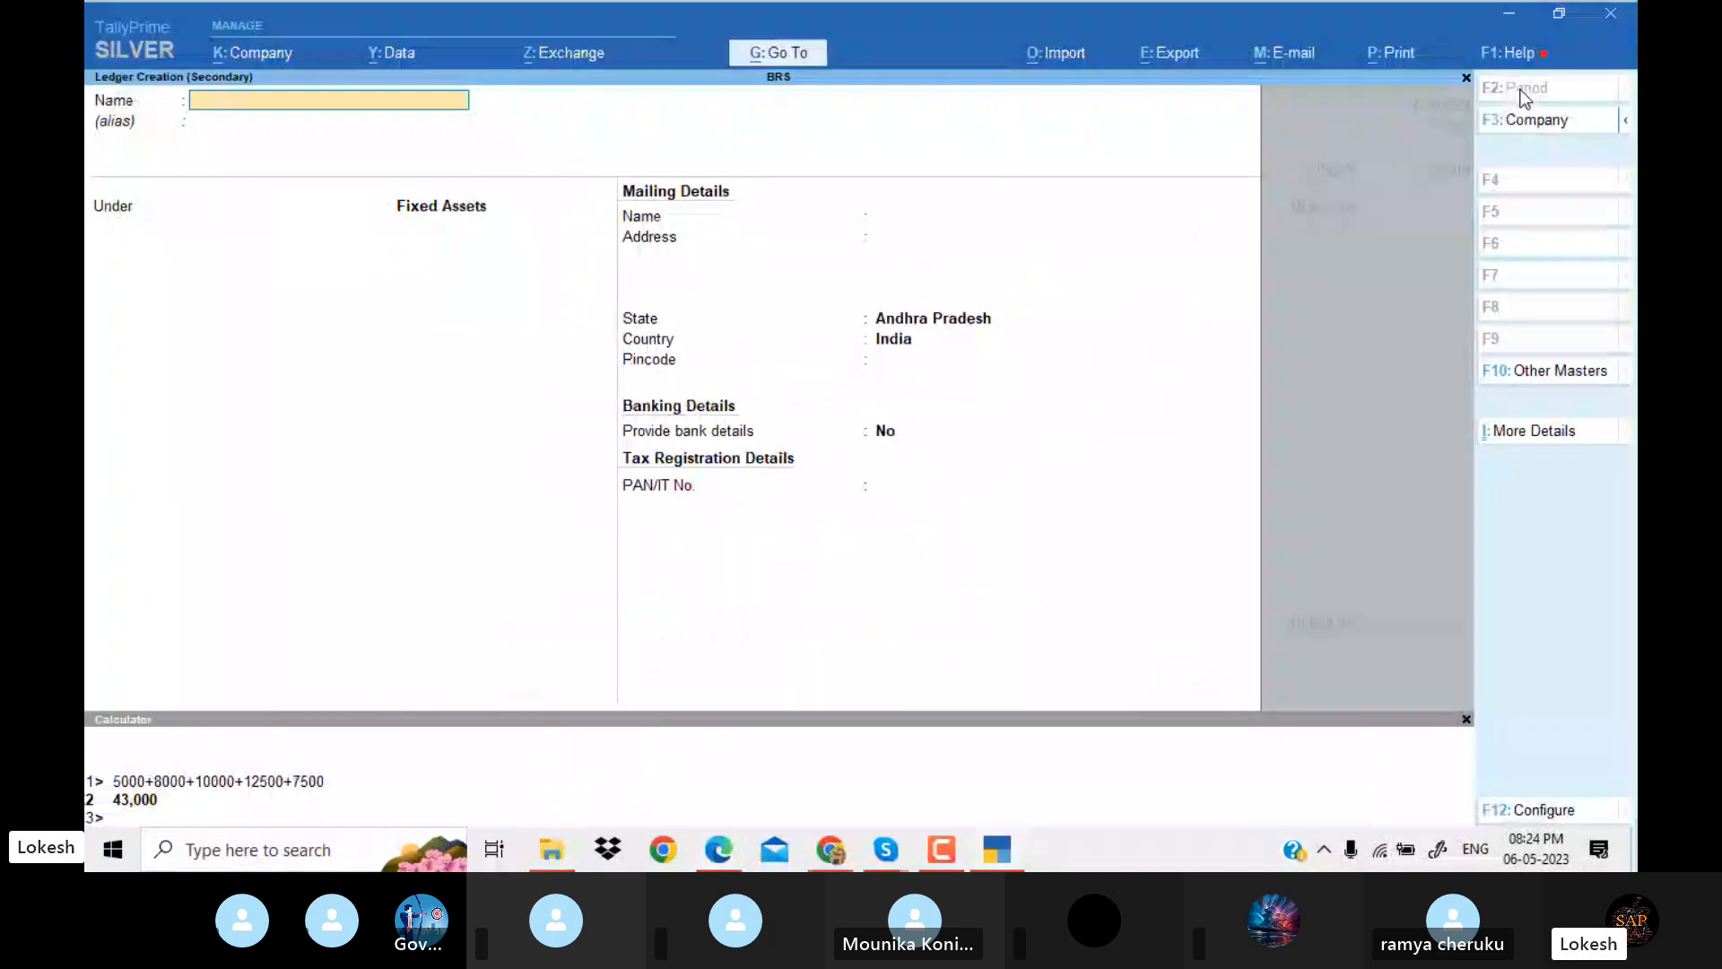
text(Star Printers)
key(Return)
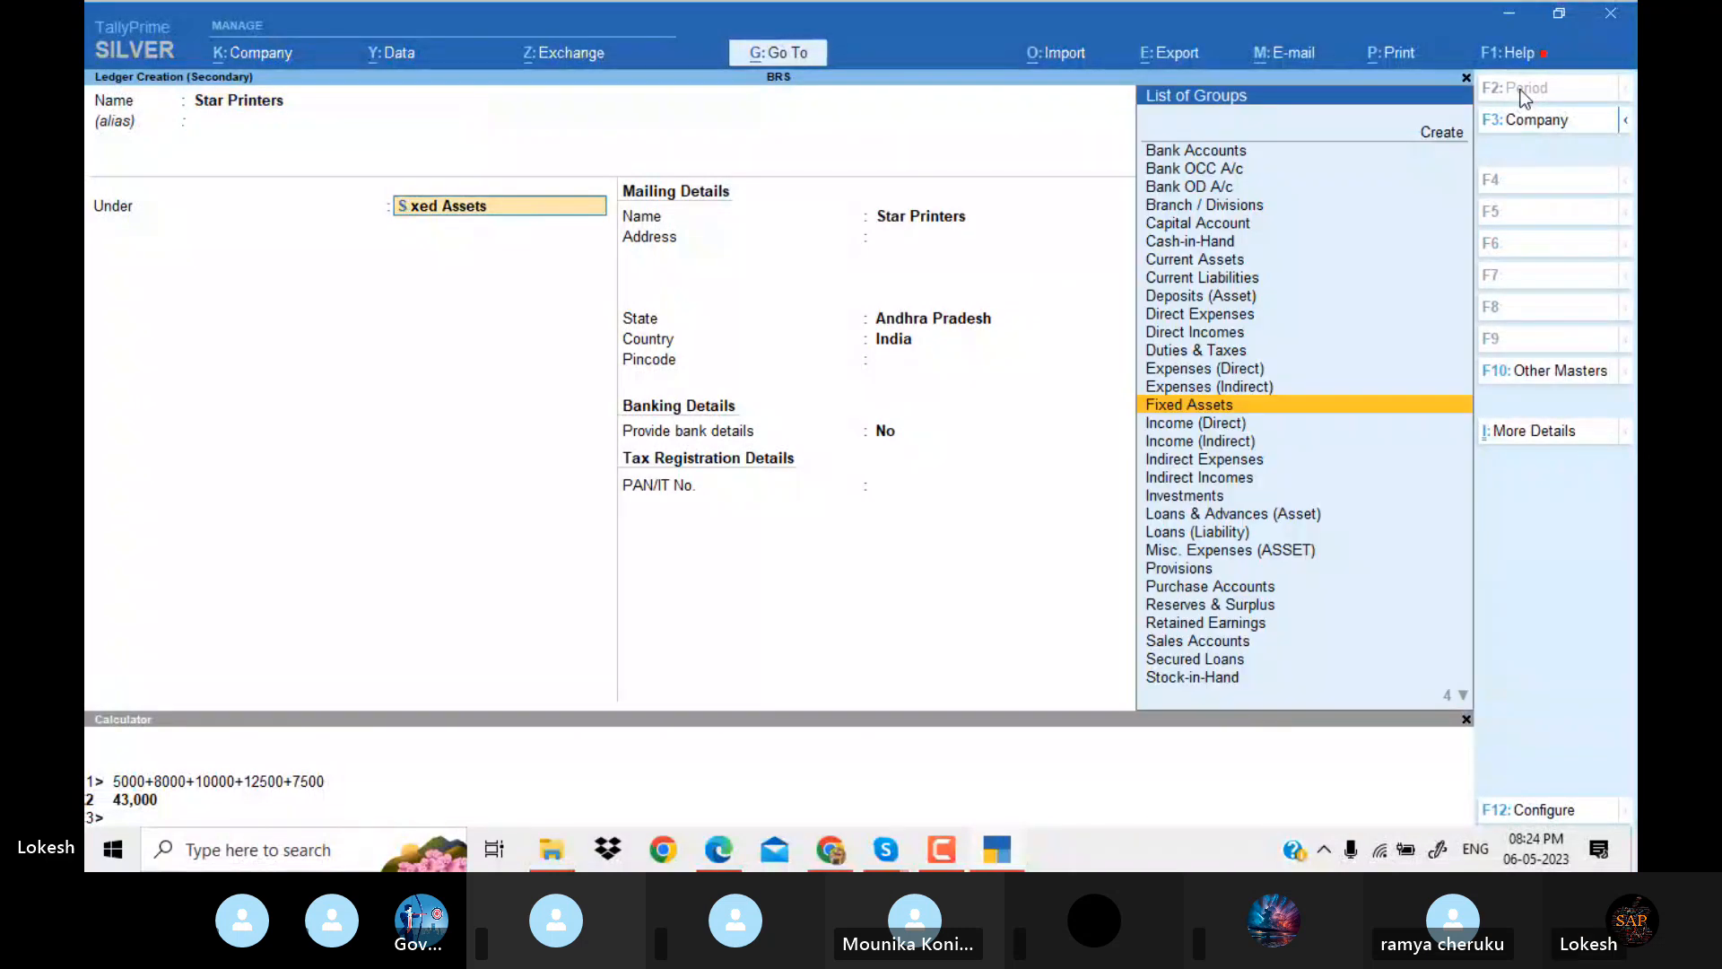
text(Sund)
key(Return)
key(Return)
key(Return)
key(Return)
key(Return)
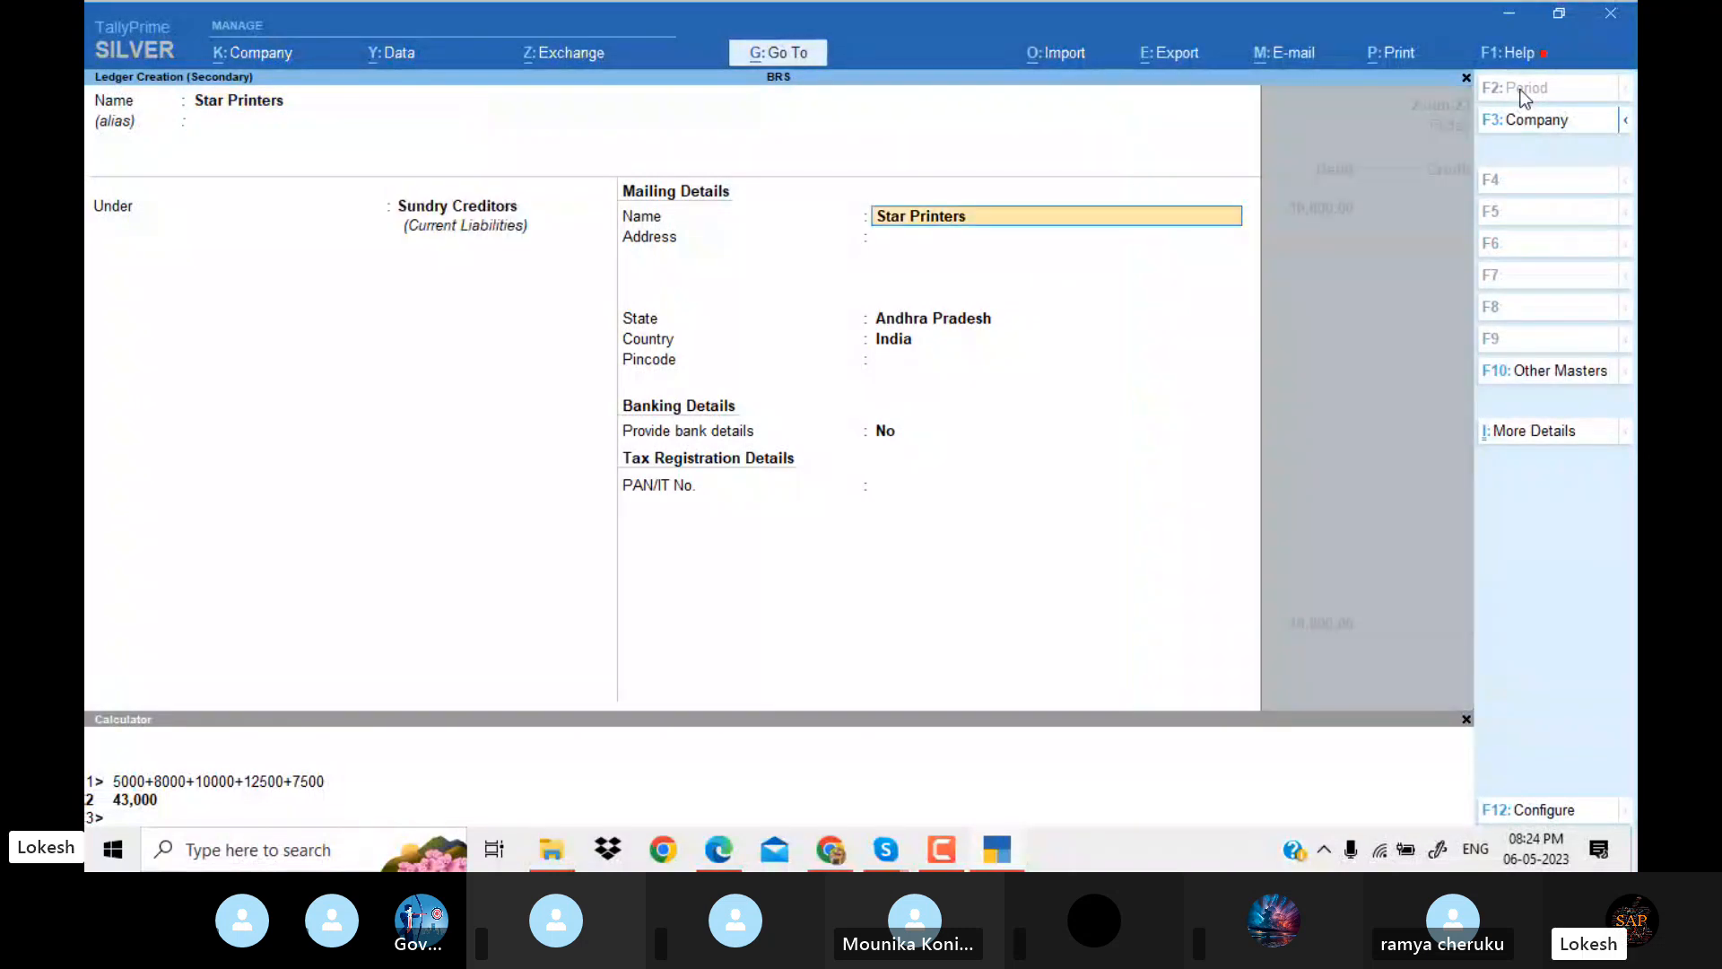
key(Return)
key(Return)
key(Return)
key(Return)
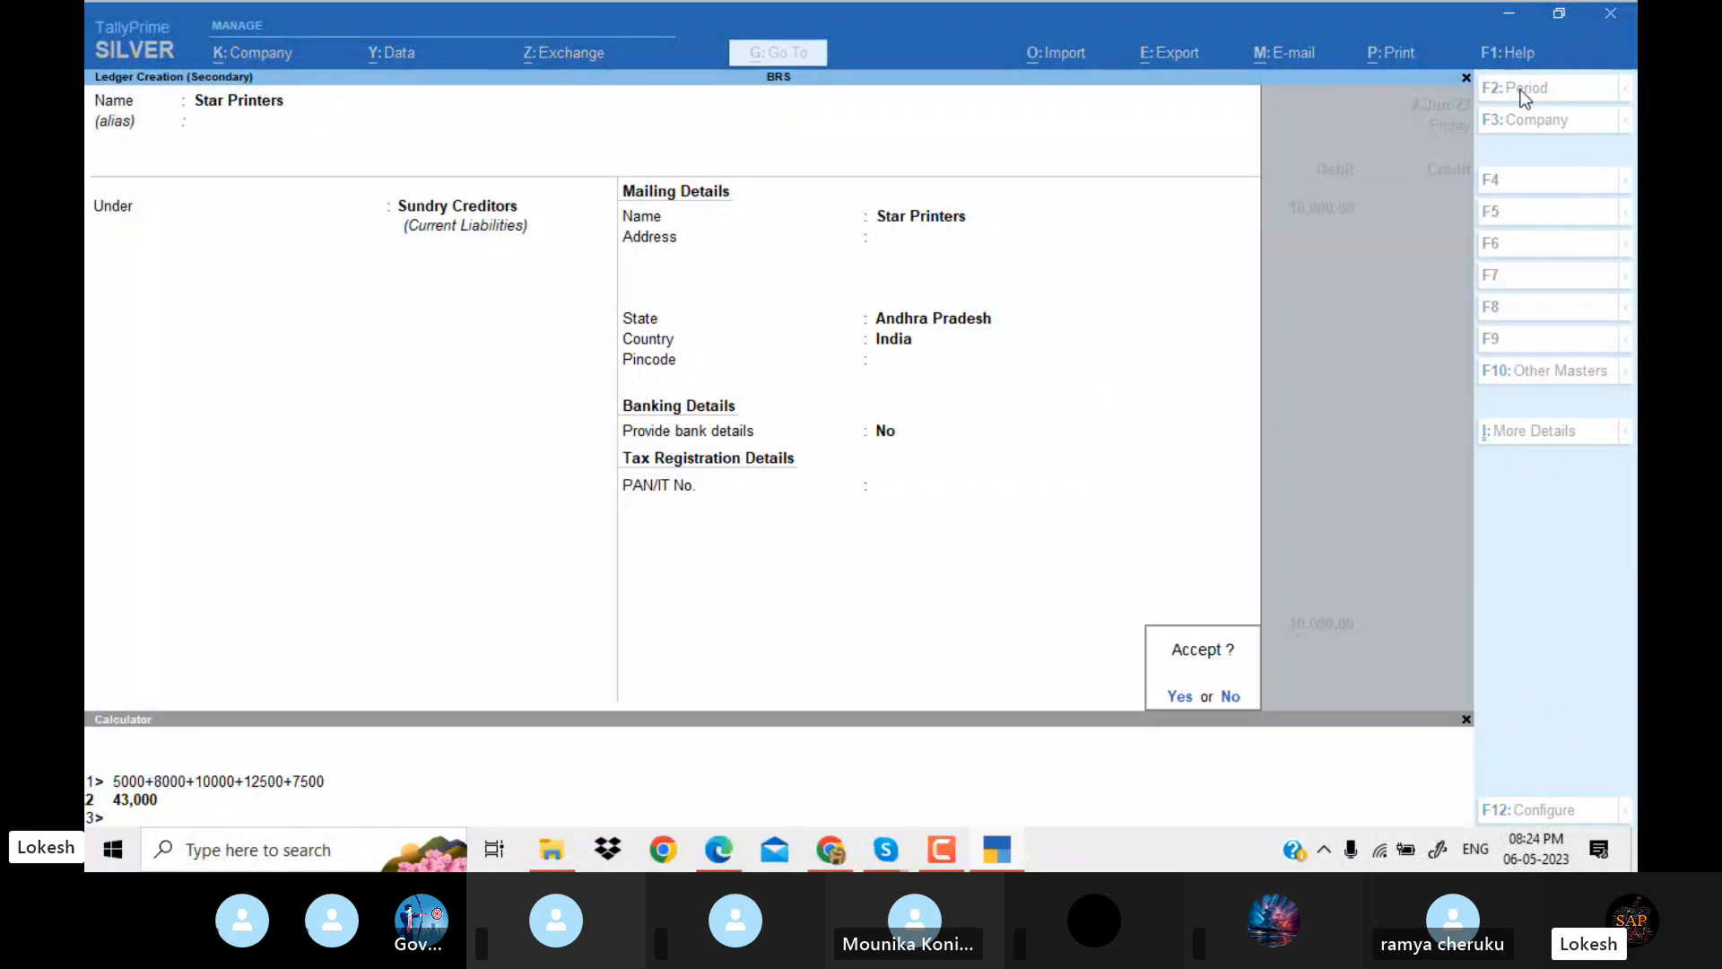
Accept the Star Printers ledger, credit it with 10,000, and save the journal voucher without narration.
key(Return)
key(Return)
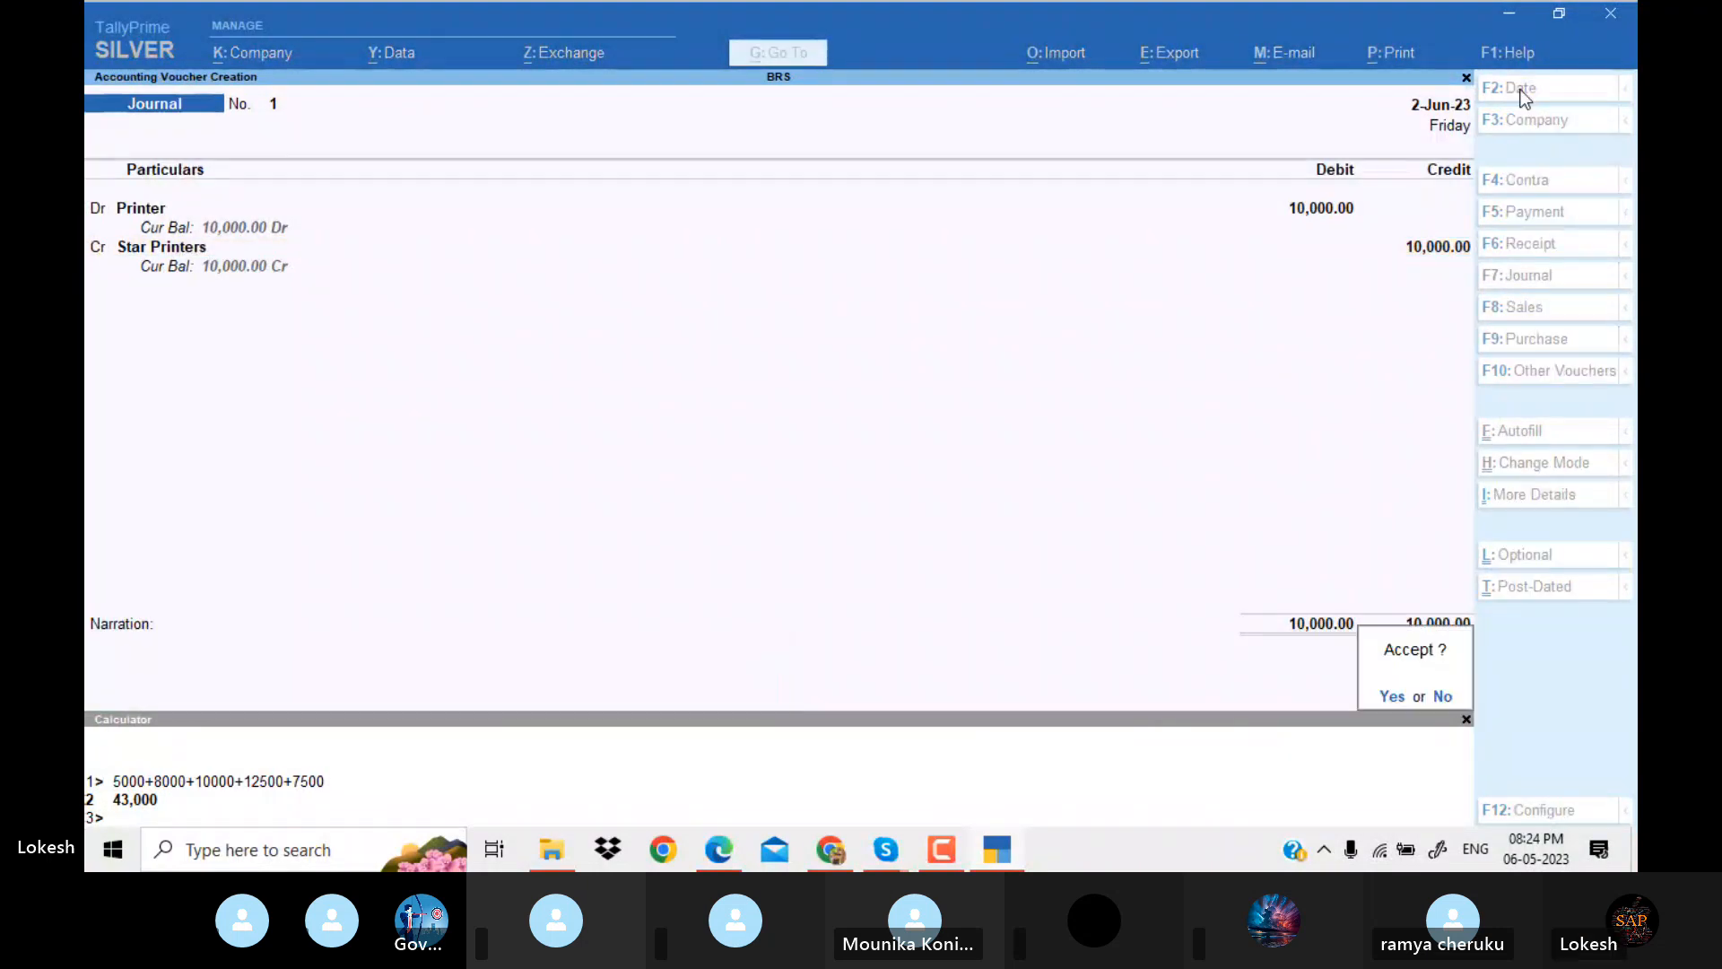
key(Return)
Check the commission transaction in the PDF and date a new receipt voucher 2-Jun-23.
key(alt+Tab)
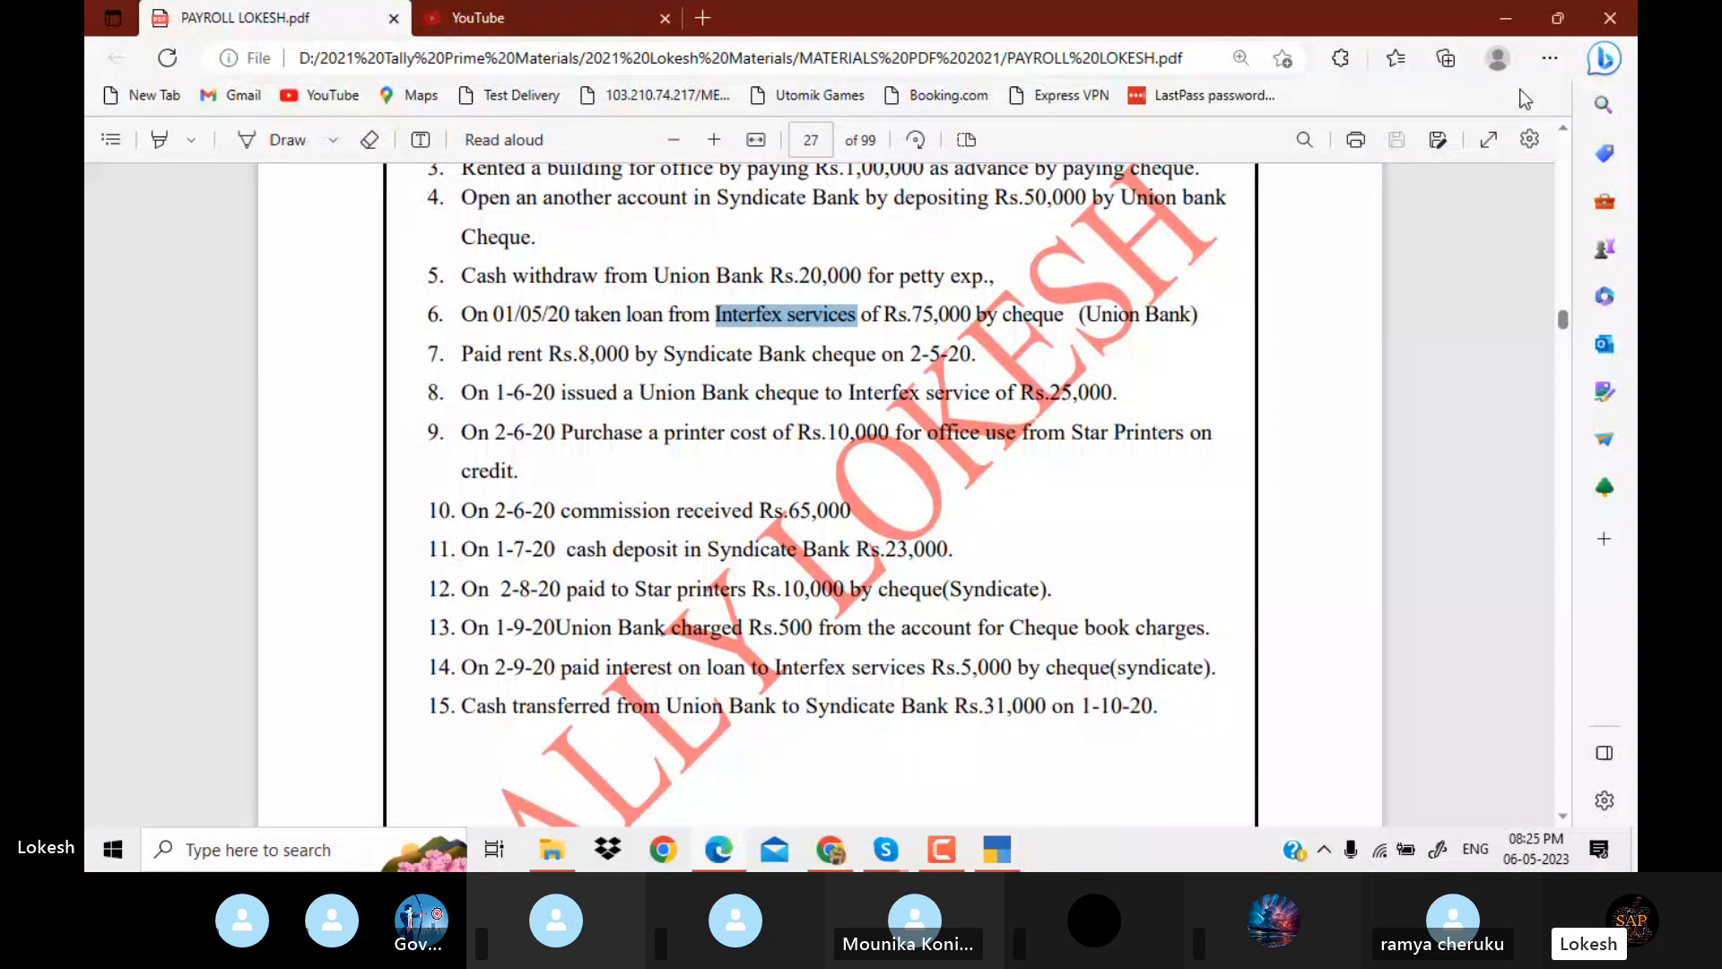
scroll(1525, 99, down, 1)
key(alt+Tab)
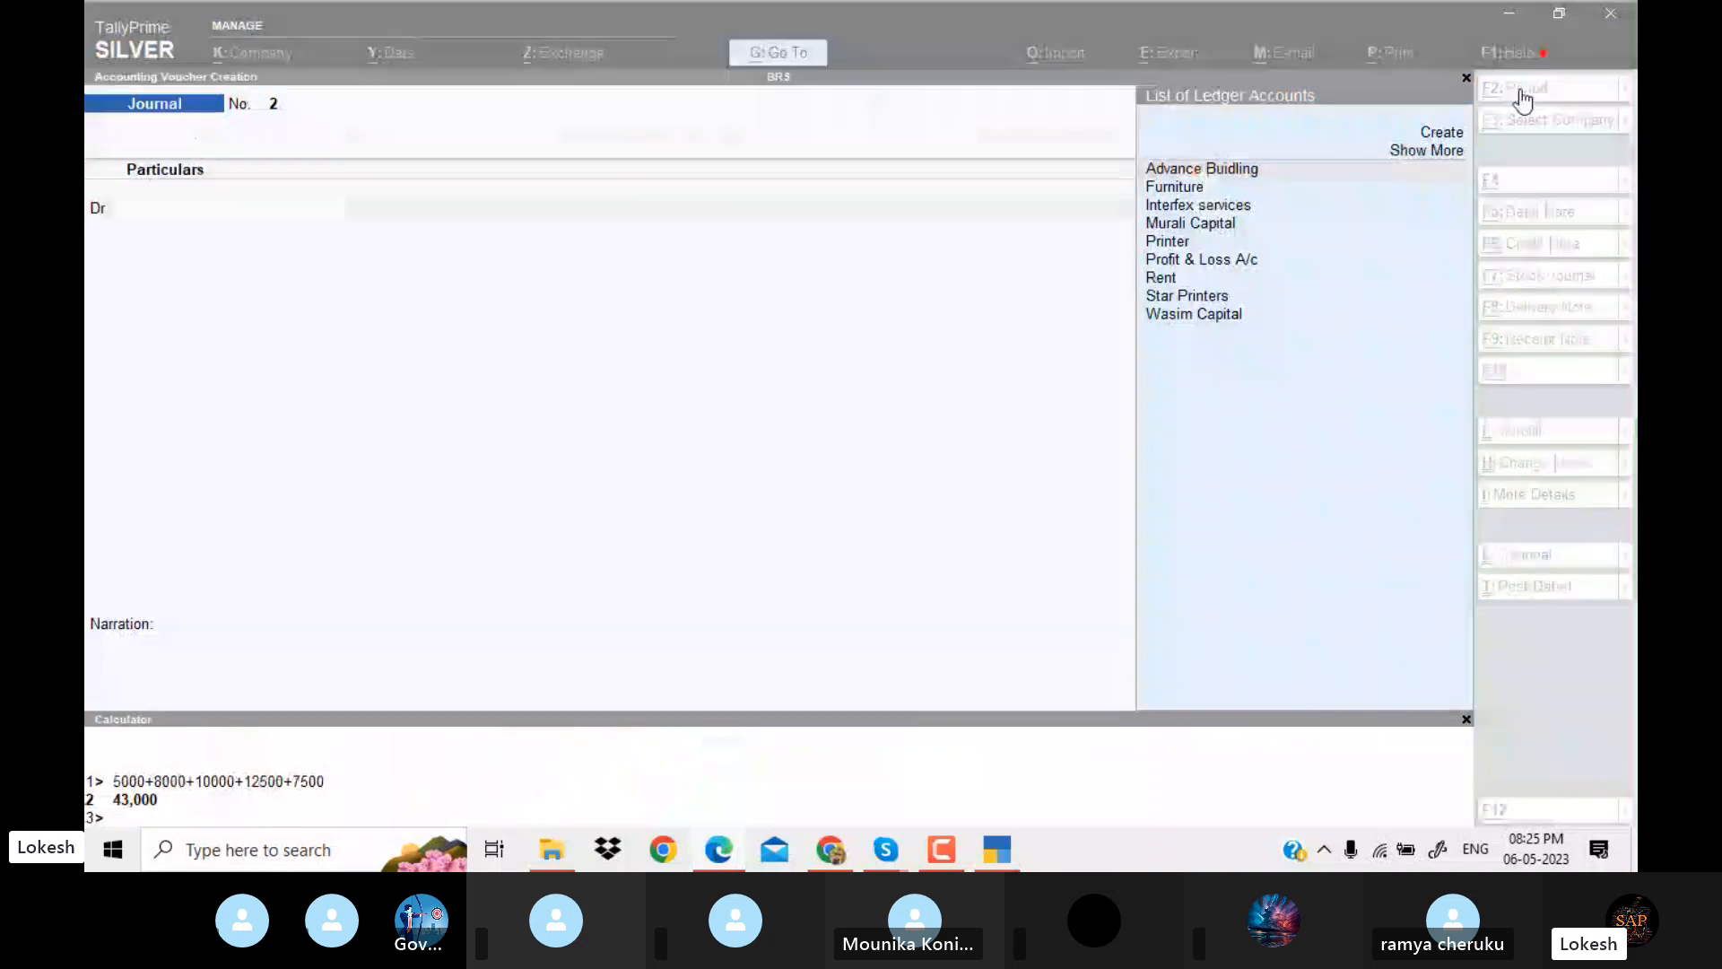
click(1568, 252)
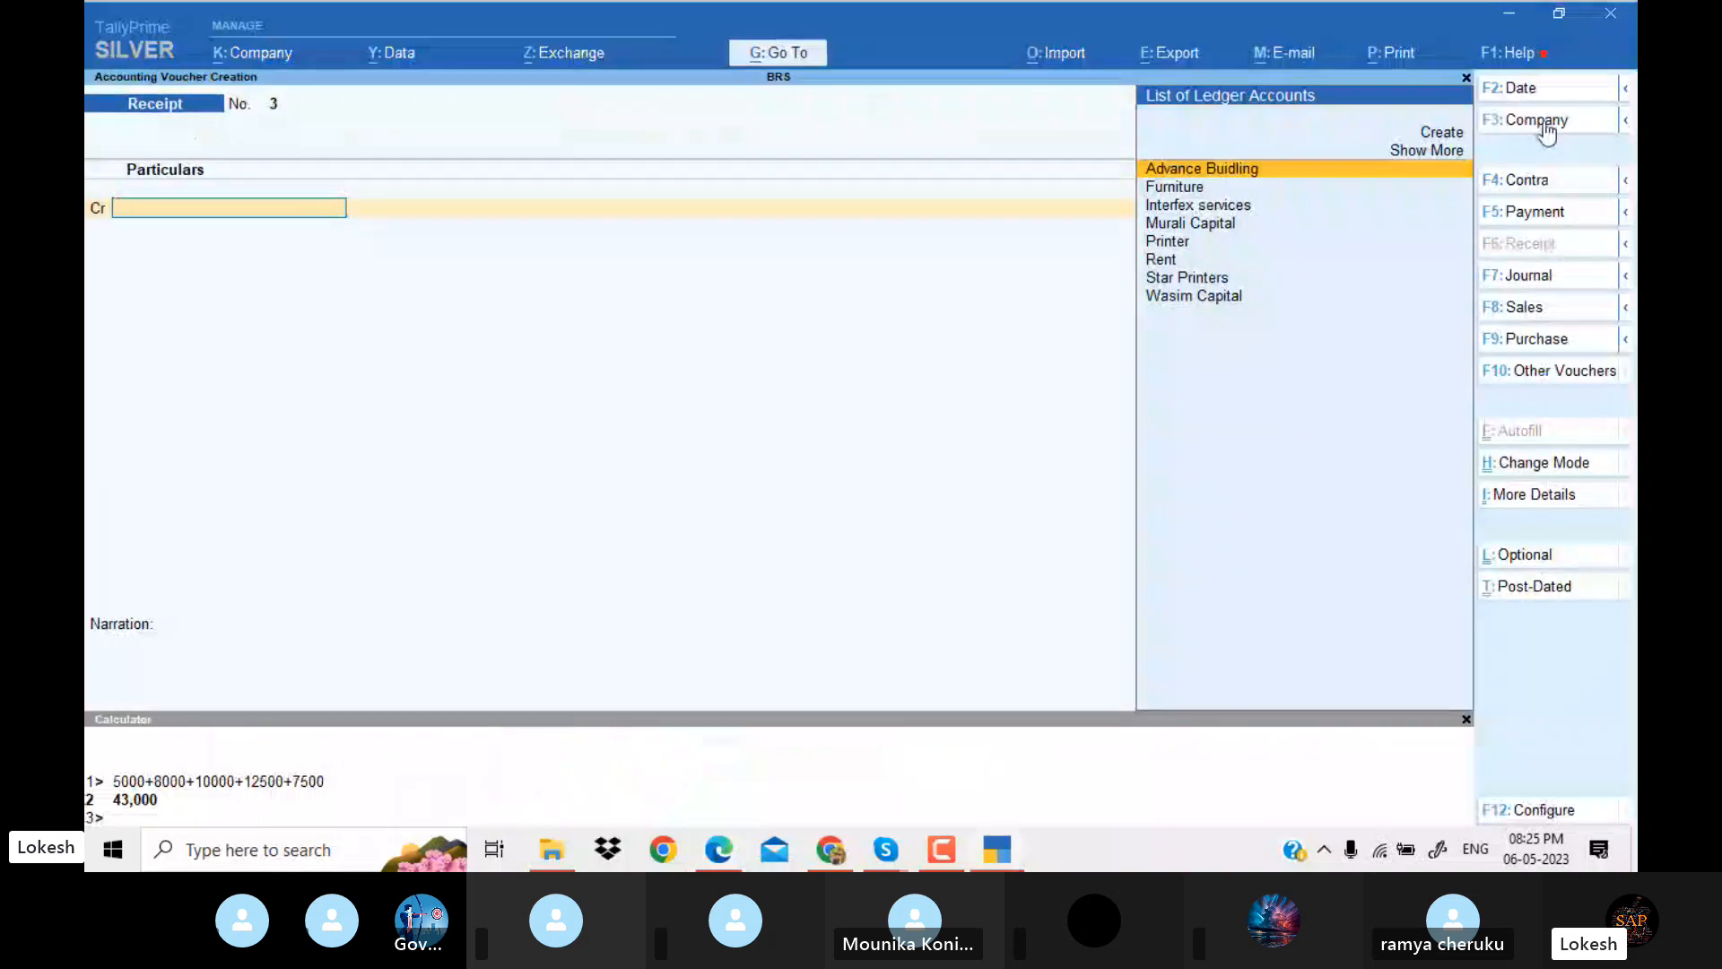
click(1538, 96)
text(2-6)
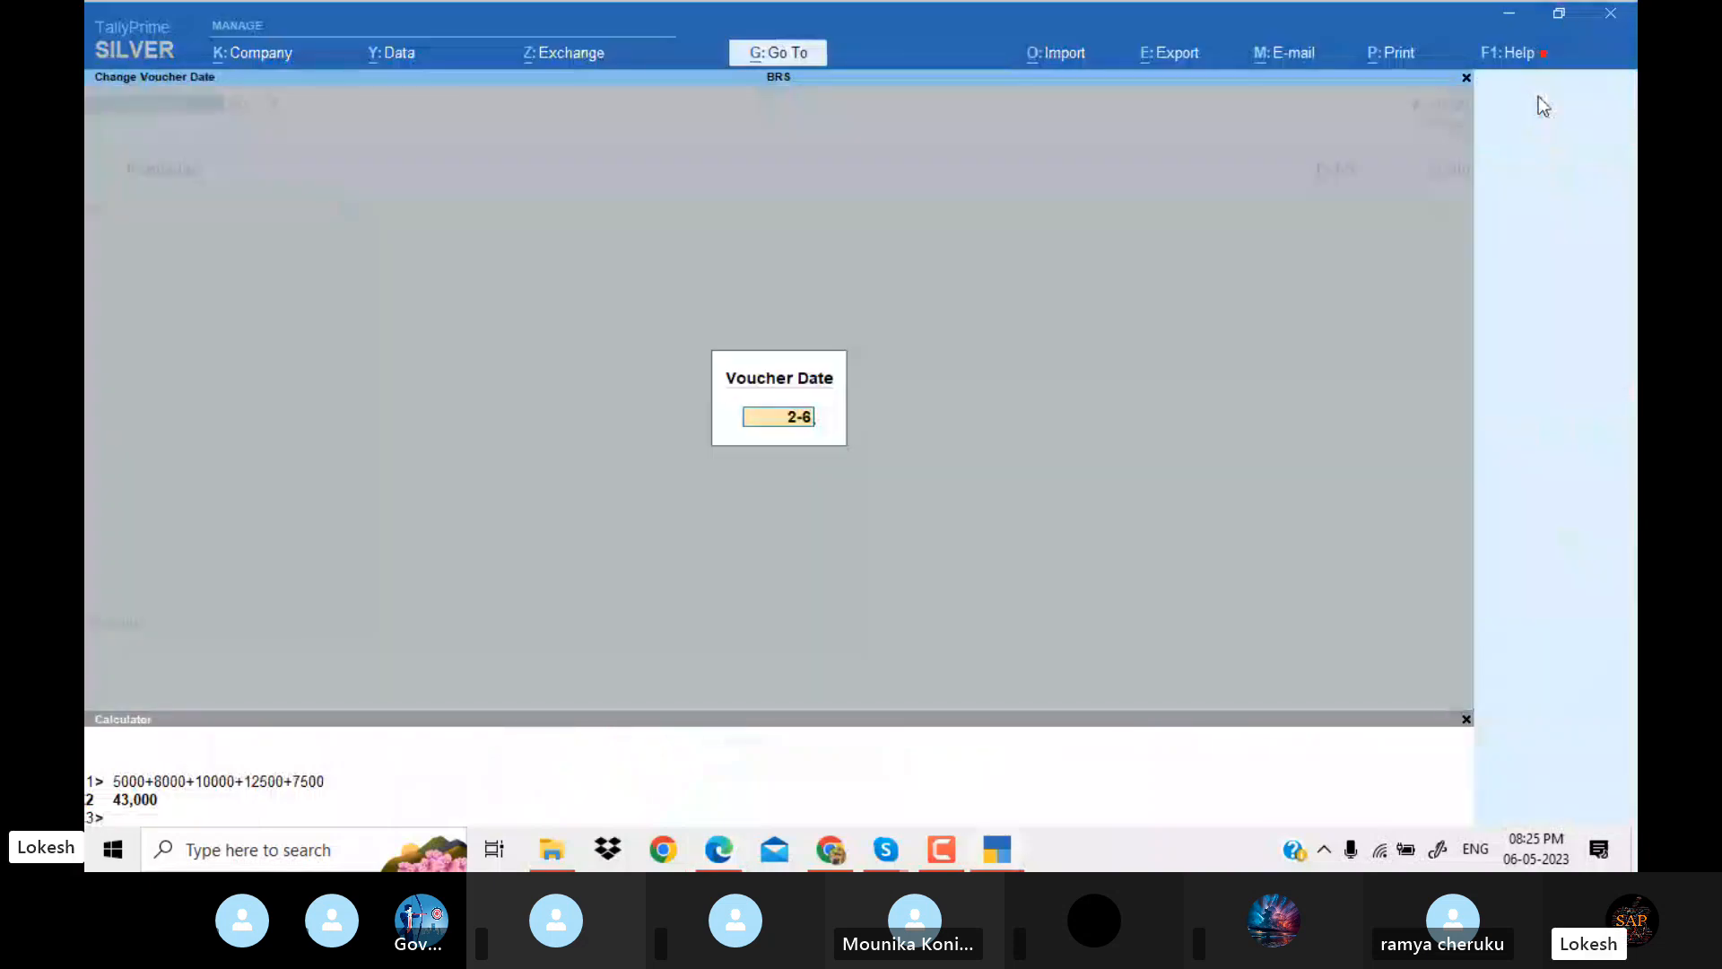
key(Return)
Create the ledger Commission Received under Indirect Incomes with ledger type Not Applicable and use it as the receipt's credit account.
key(alt+c)
text(Commission Received)
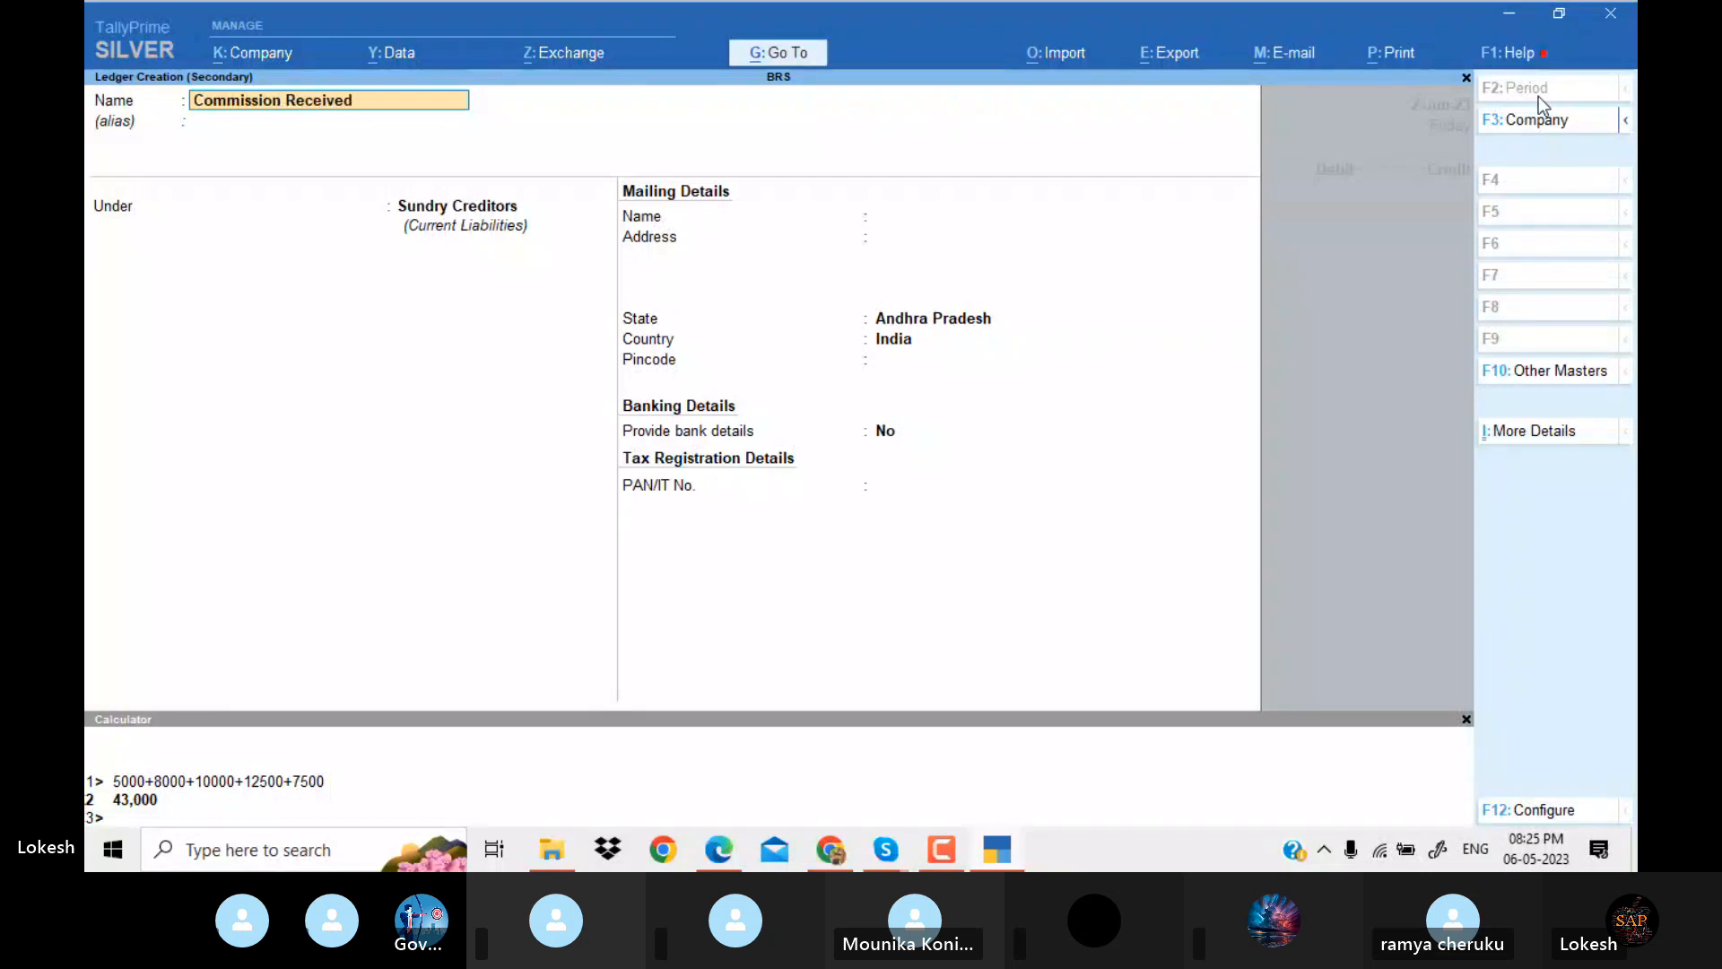
key(Return)
text(Ind)
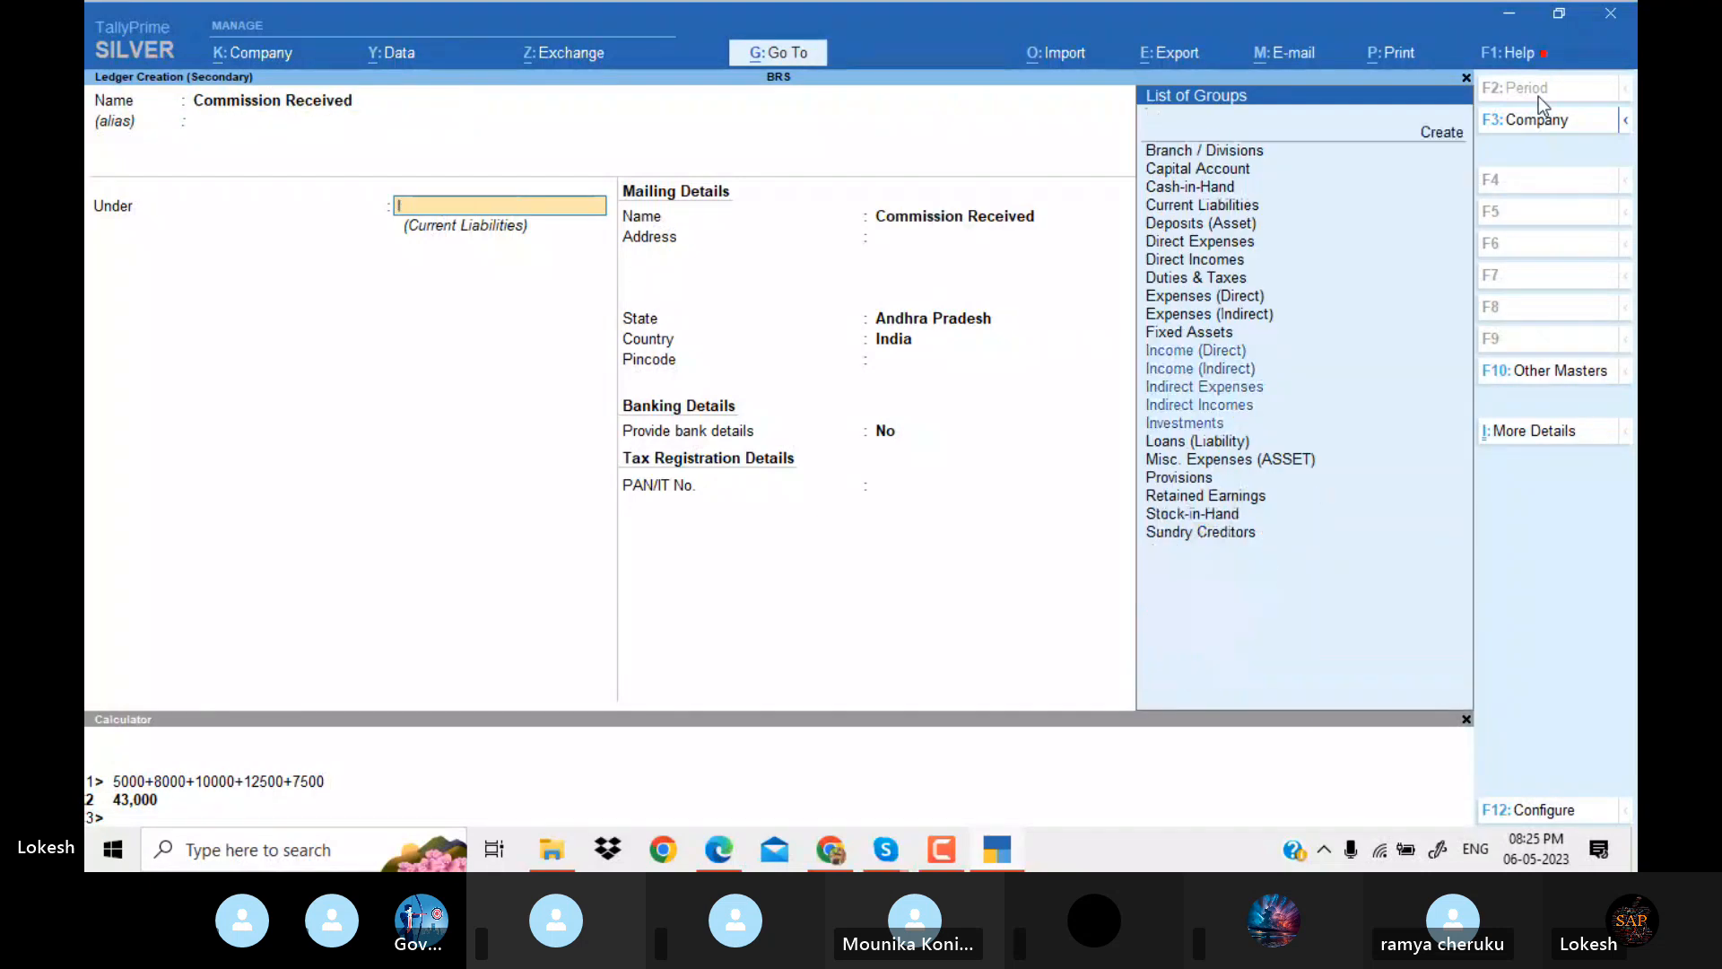
key(Down)
key(Return)
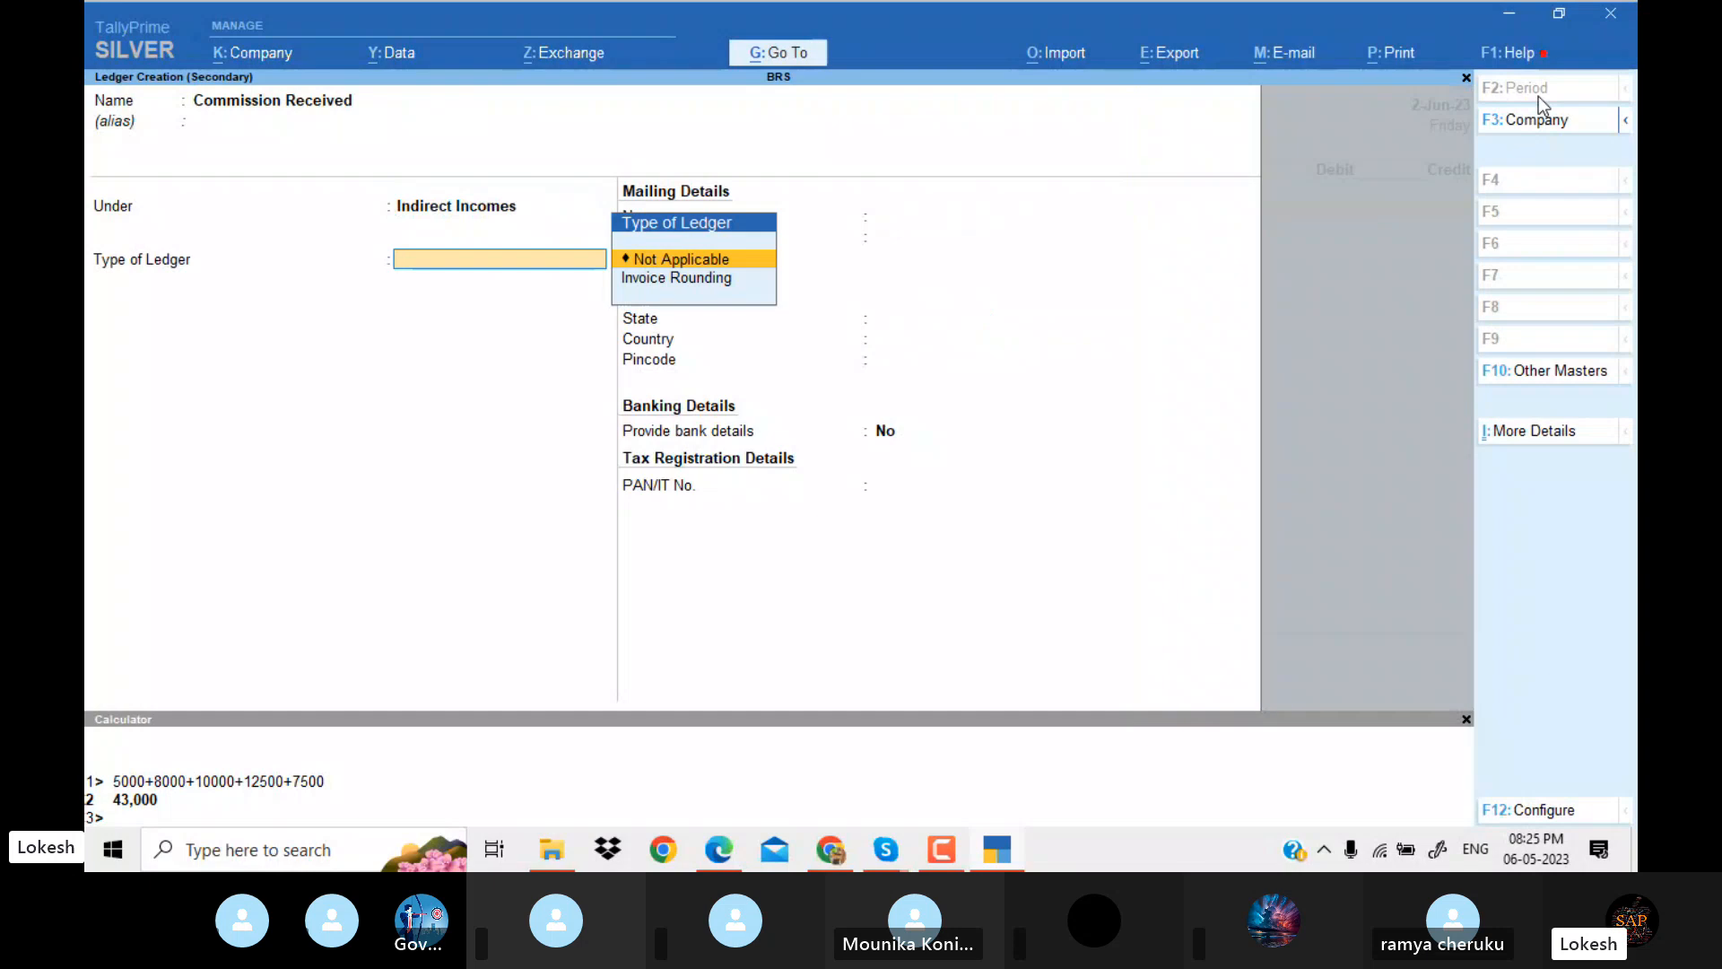
key(Return)
key(ctrl+a)
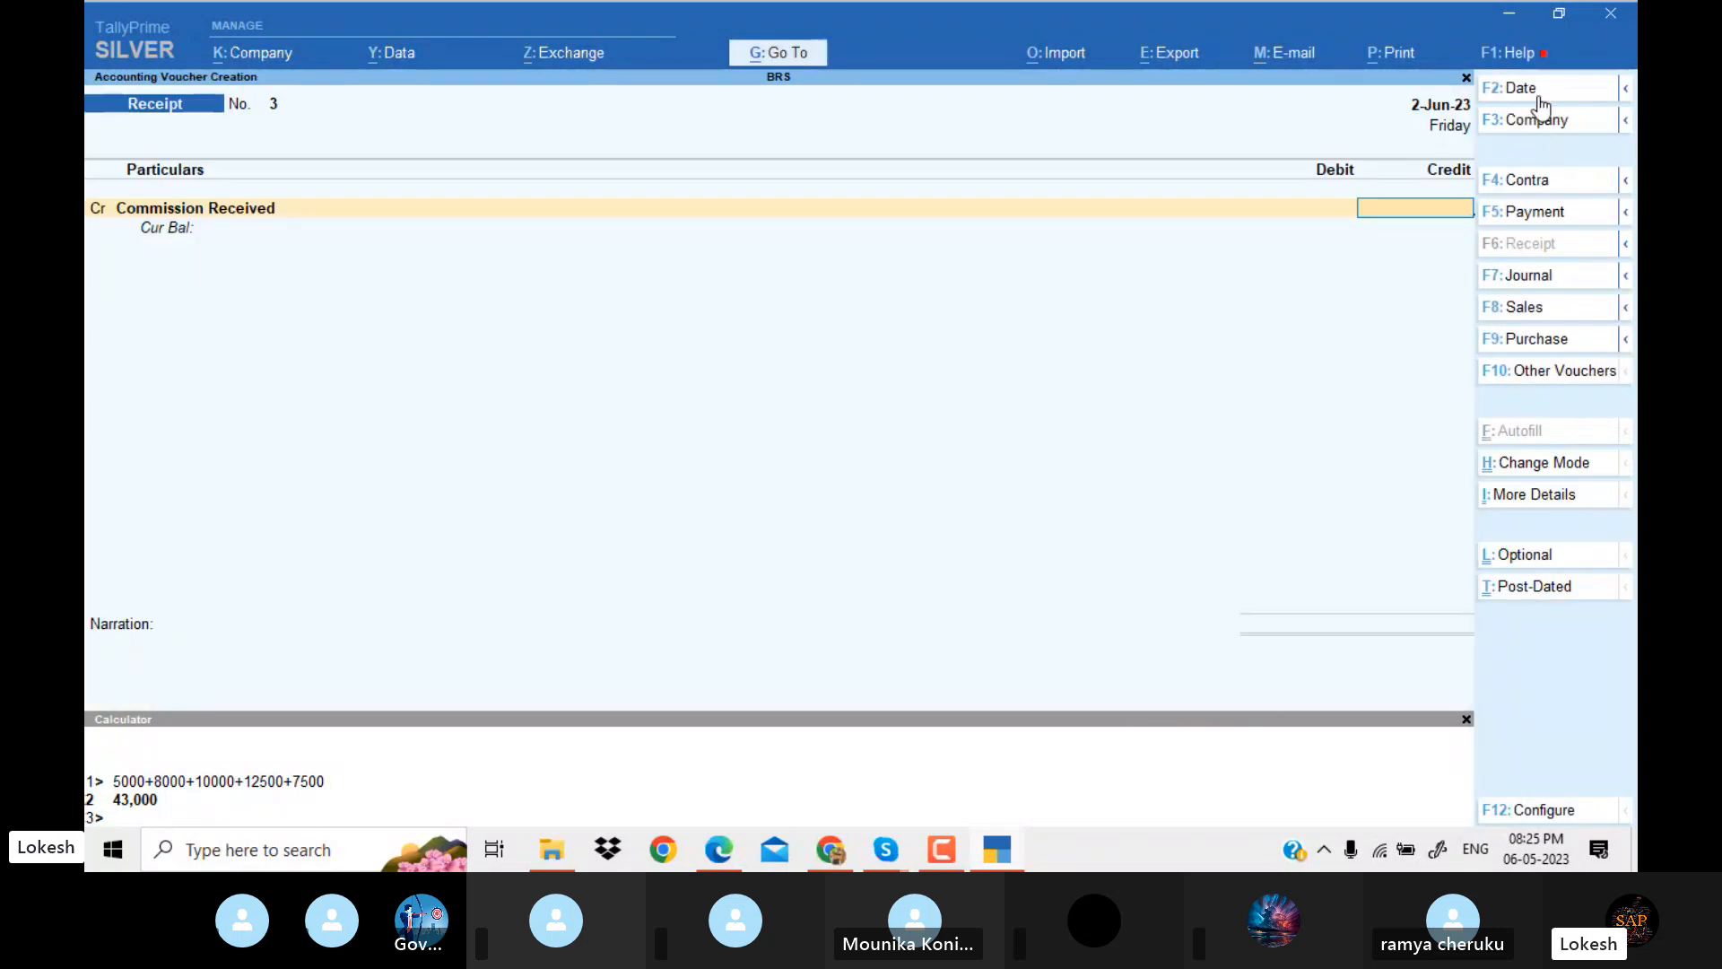
Check the commission and Syndicate Bank cash deposit entries in the PDF, and date a new contra voucher 1-Jul-23.
key(alt+Tab)
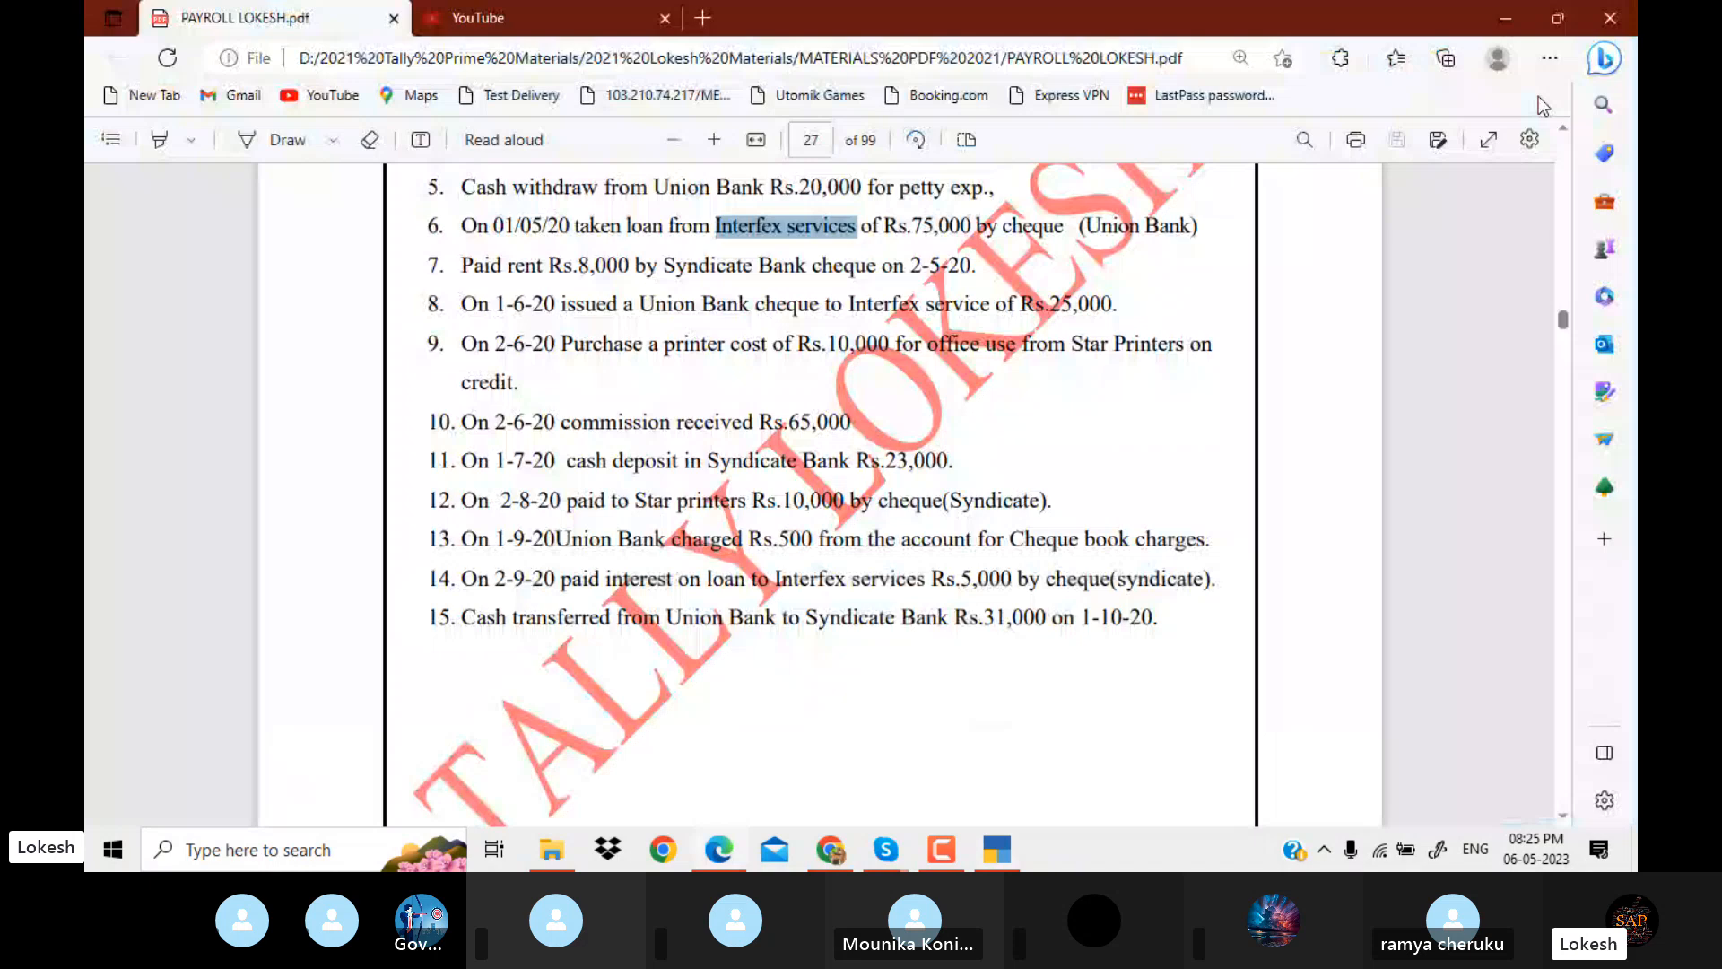
key(alt+Tab)
click(1573, 181)
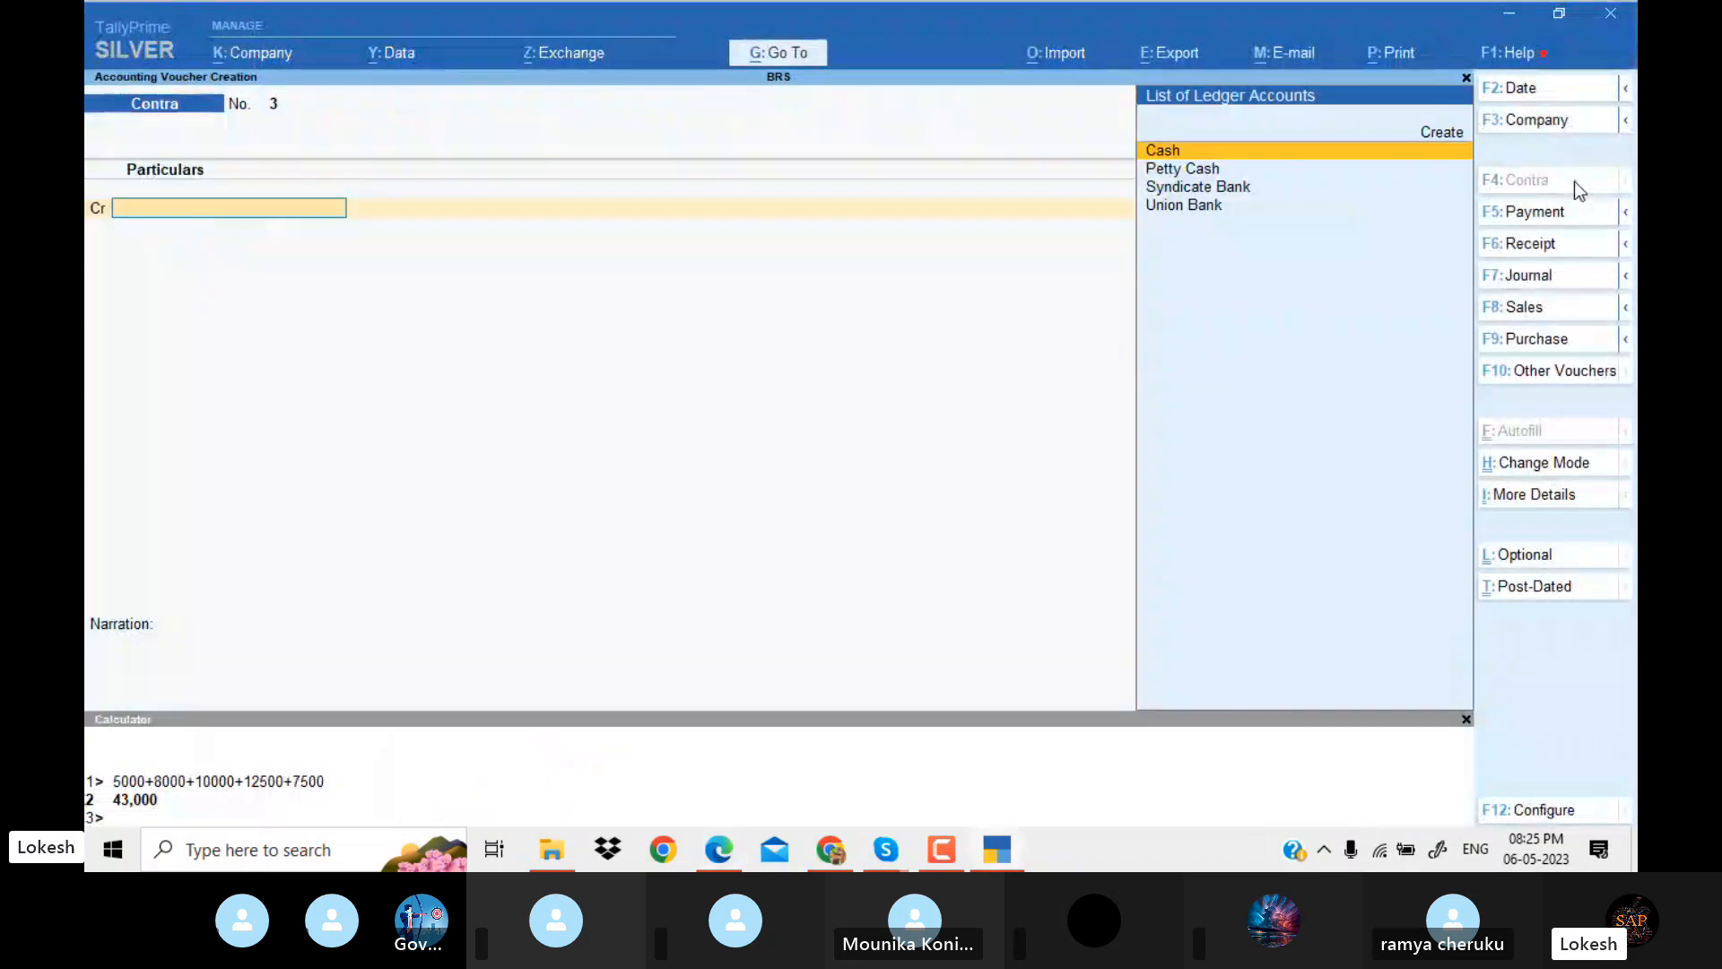
click(1541, 85)
text(1-4)
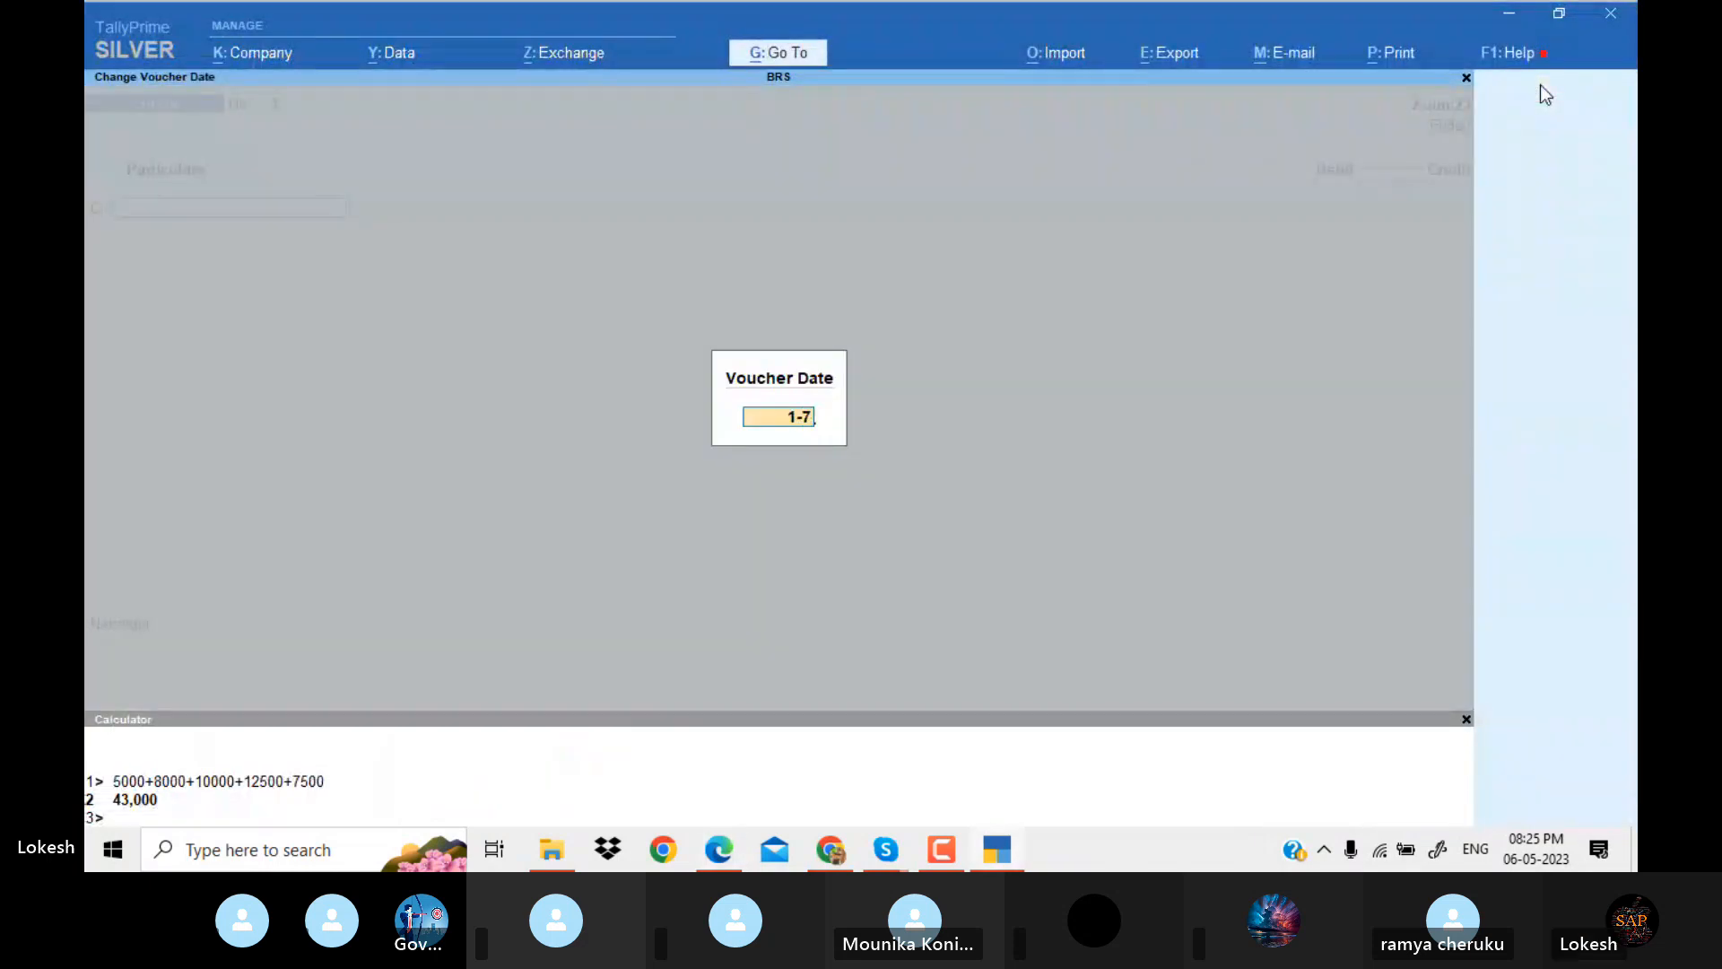
key(Return)
key(Return)
Credit Cash with 23,000 in the contra voucher, checking the deposit amount in the PDF.
key(alt+Tab)
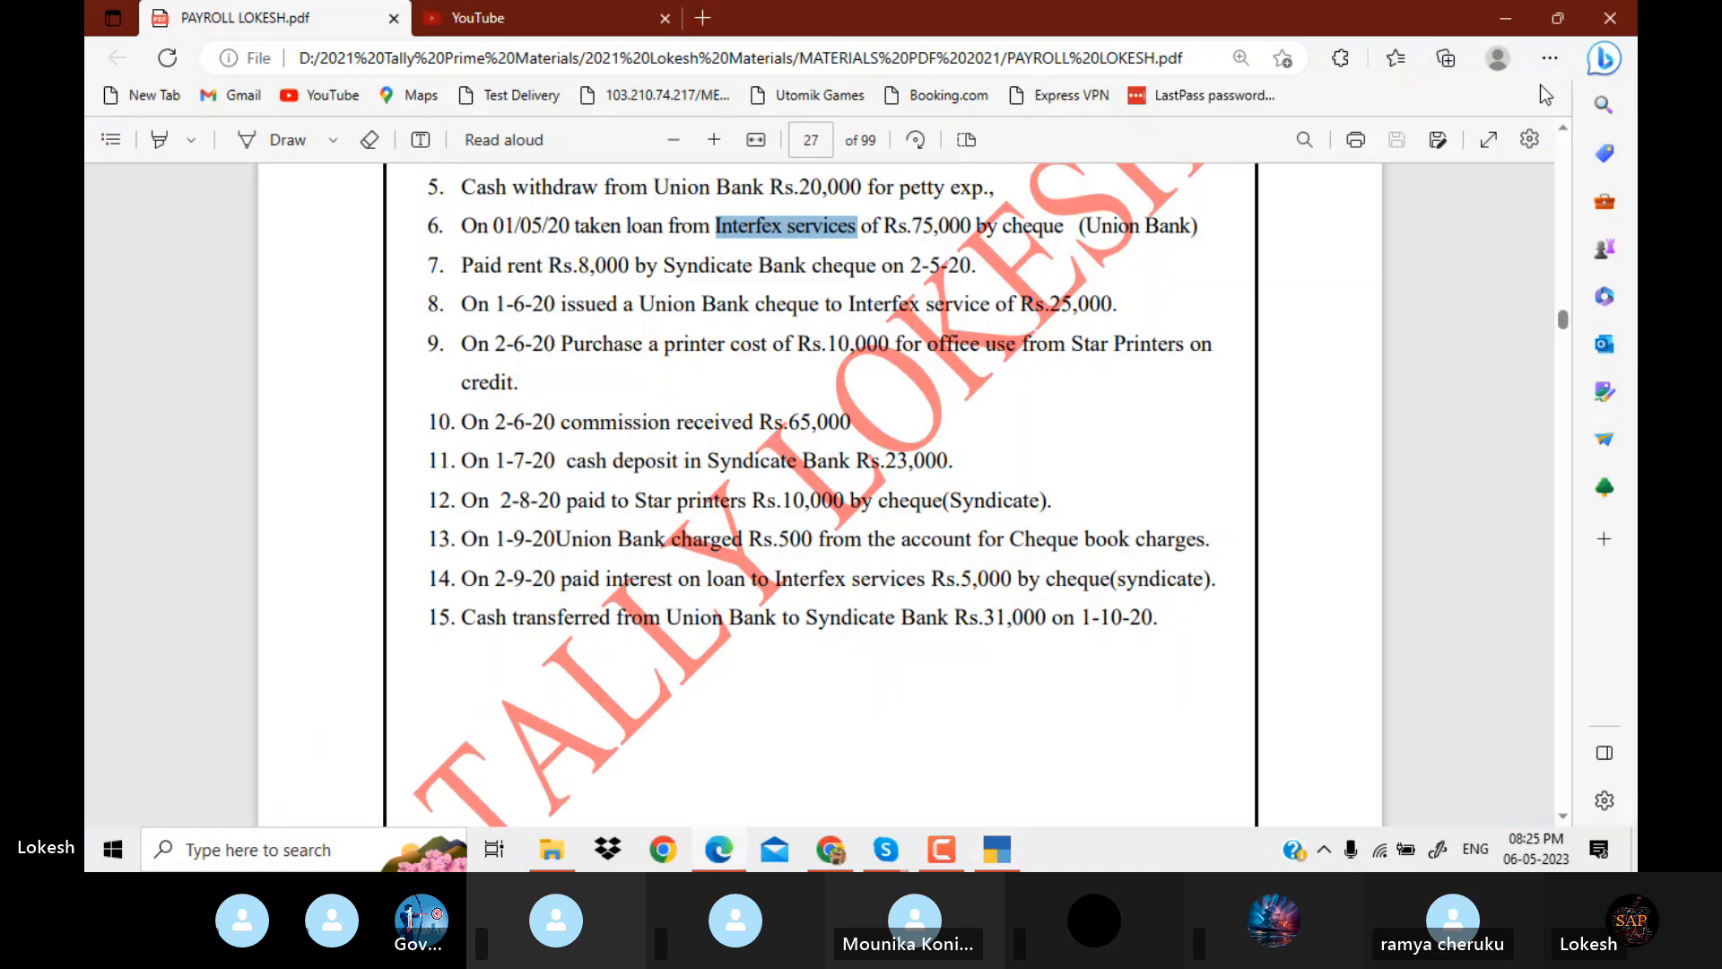
key(alt+Tab)
text(23000)
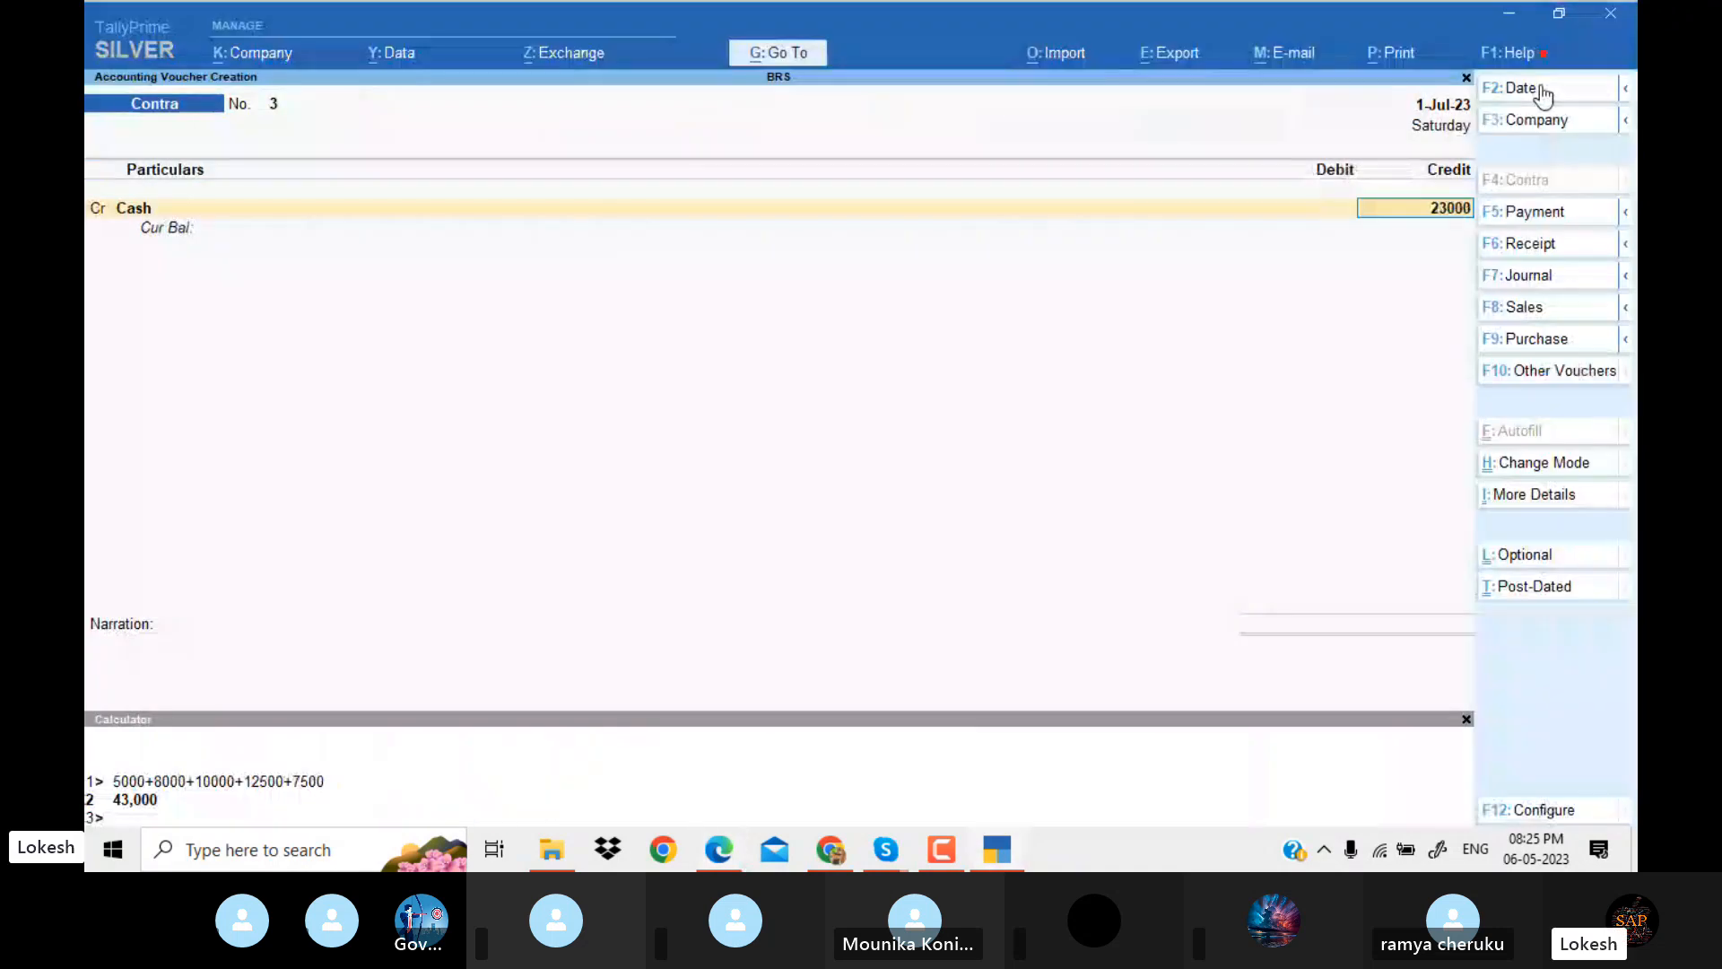
key(Return)
Debit Syndicate Bank with 23,000, accept the default Cash bank allocation, and leave the denominations and narration blank.
key(Return)
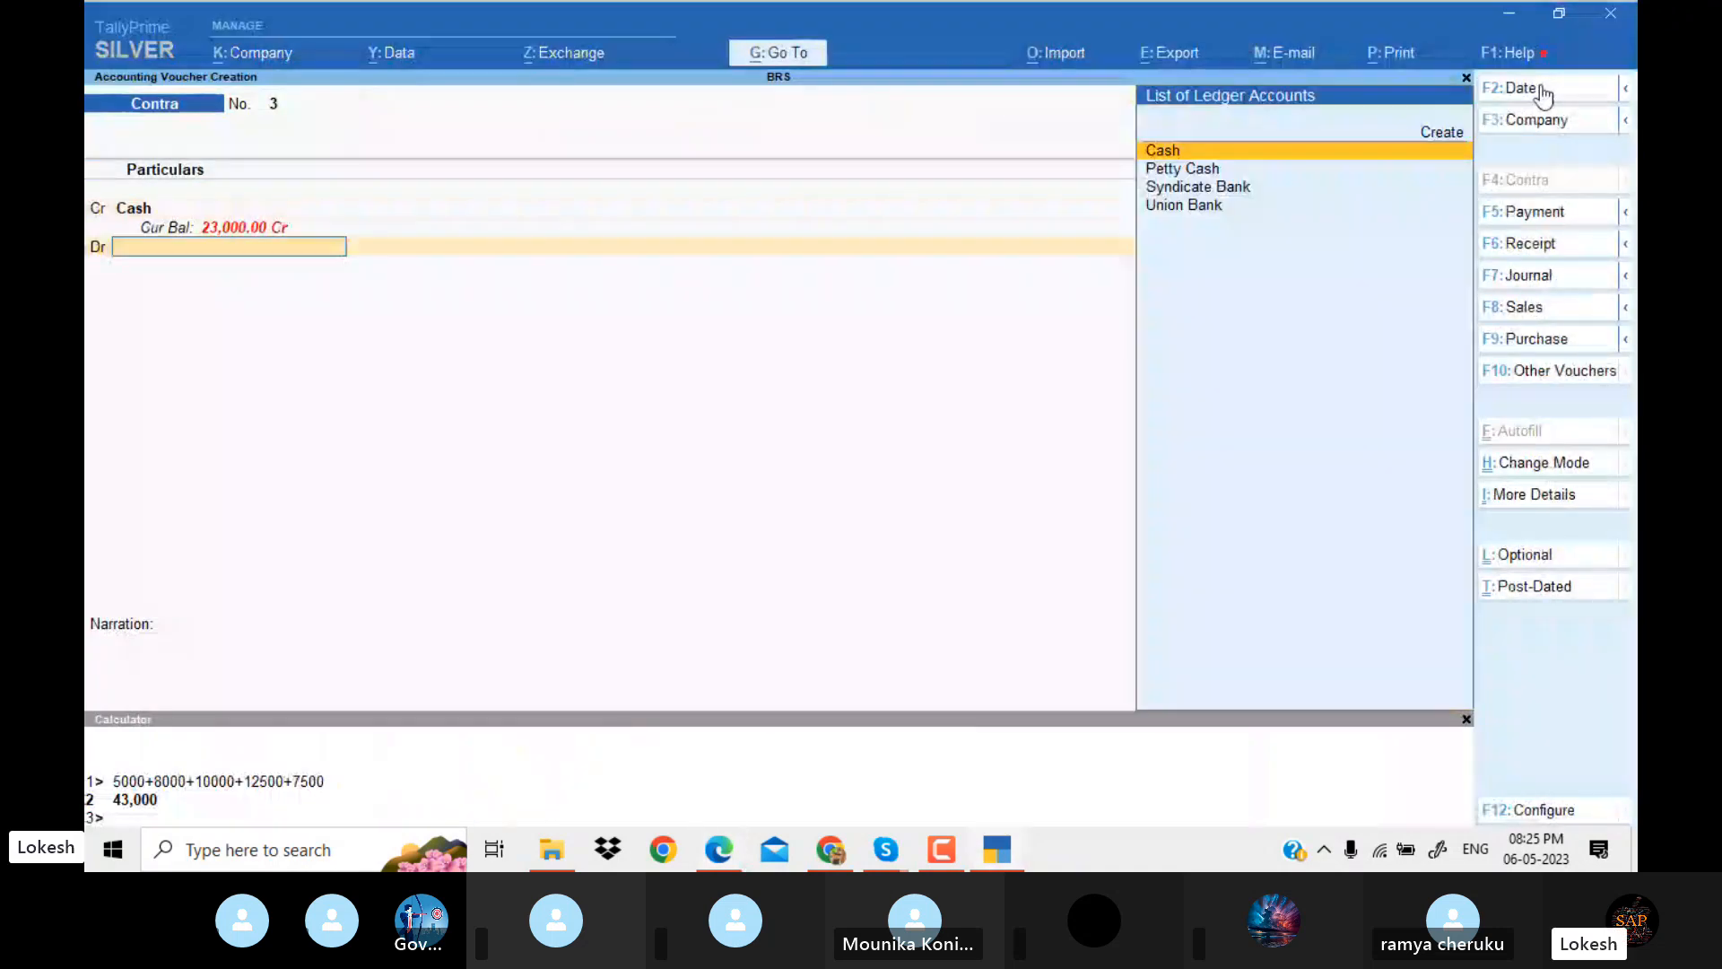
key(Down)
key(Down)
key(Return)
key(Return)
key(Return)
key(Return)
key(Return)
key(Return)
key(Return)
key(Return)
key(Return)
key(Return)
key(Return)
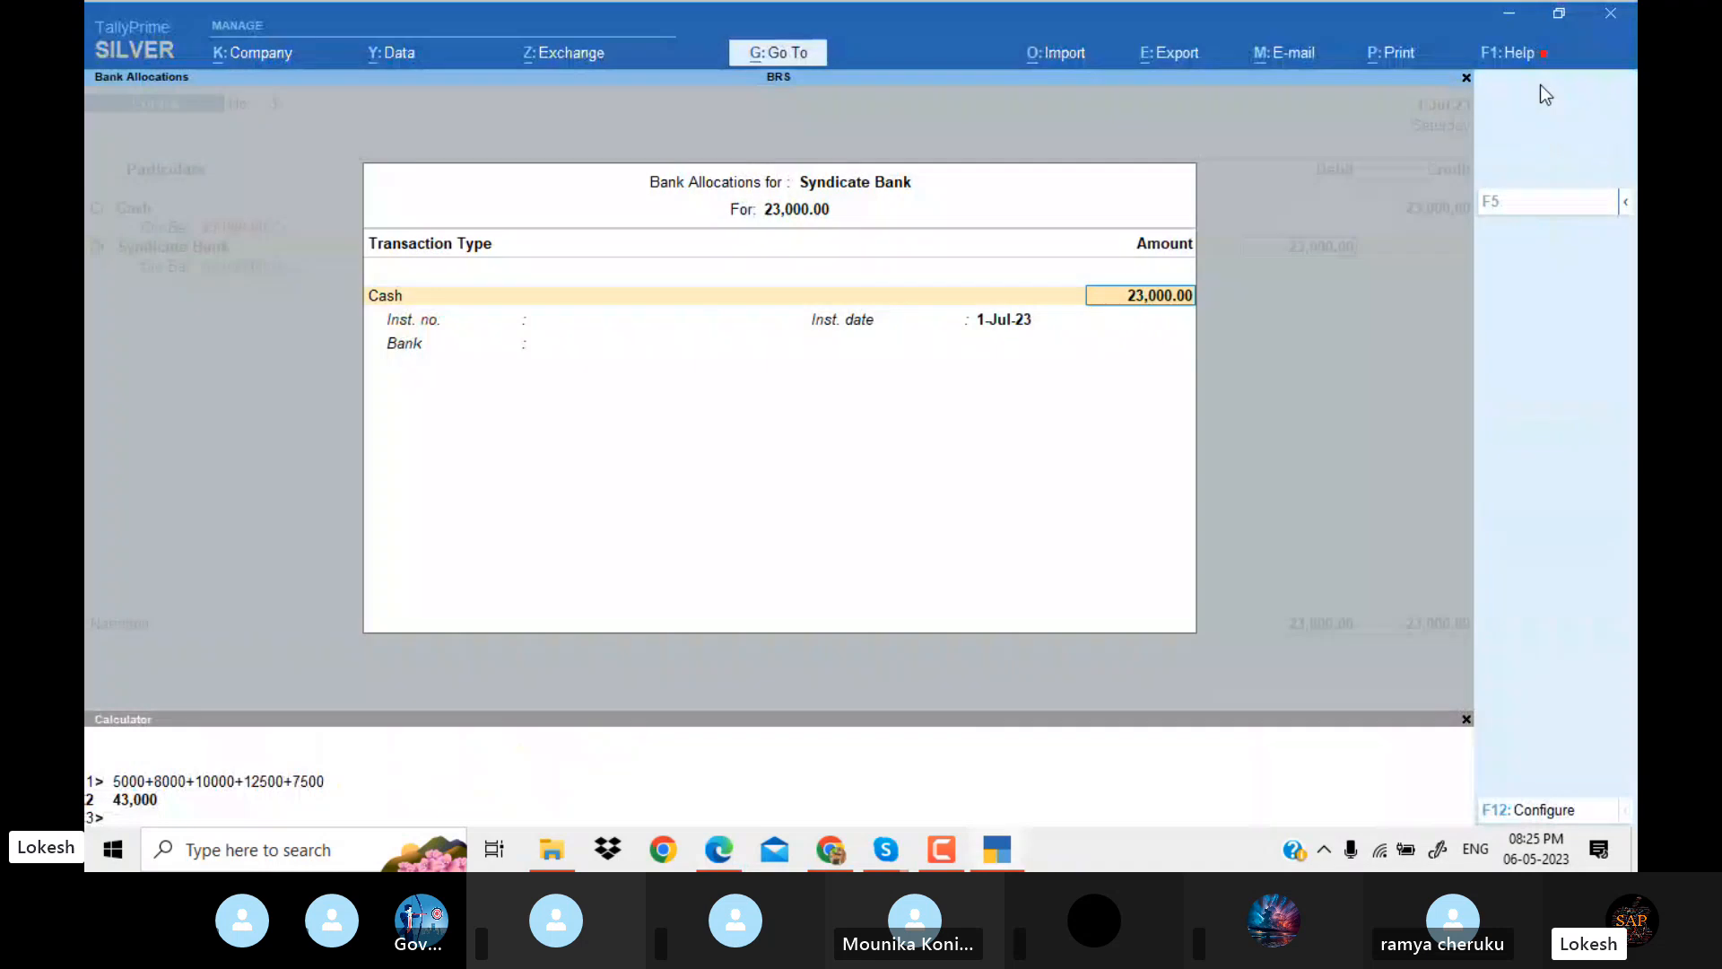
key(Return)
key(Return)
key(Return)
key(Return)
key(Return)
key(Return)
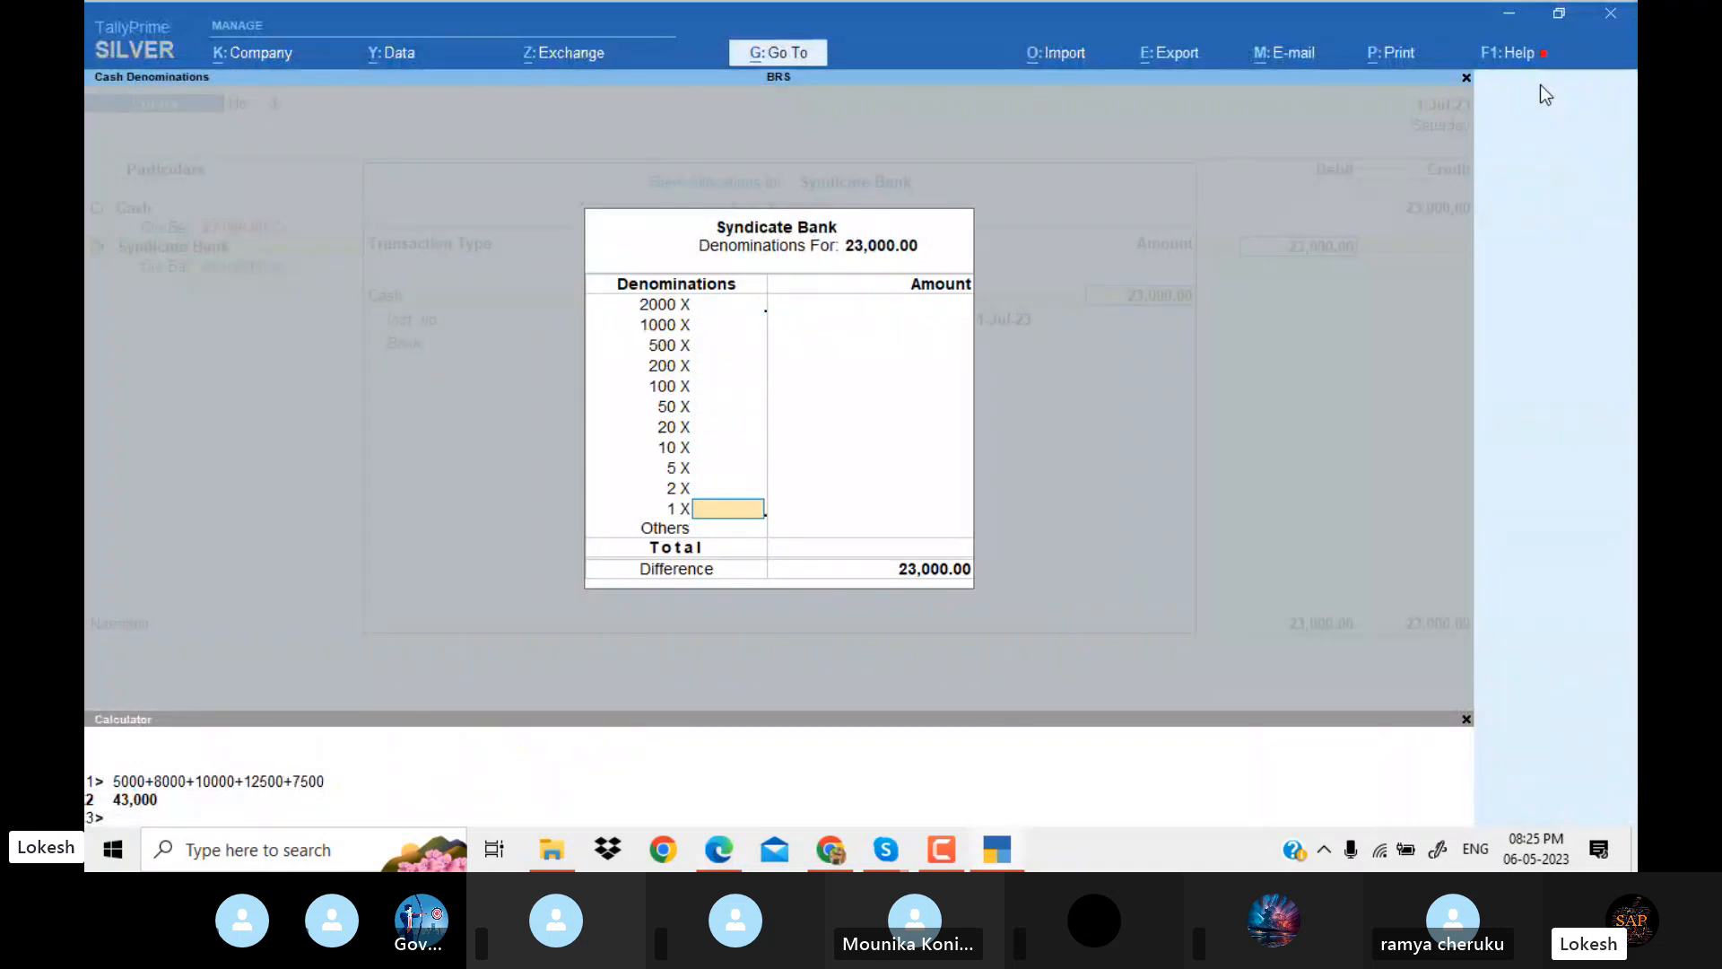
Save the contra voucher and date a new payment voucher 2-Aug-23, checking the Star Printers payment entry in the PDF.
key(Return)
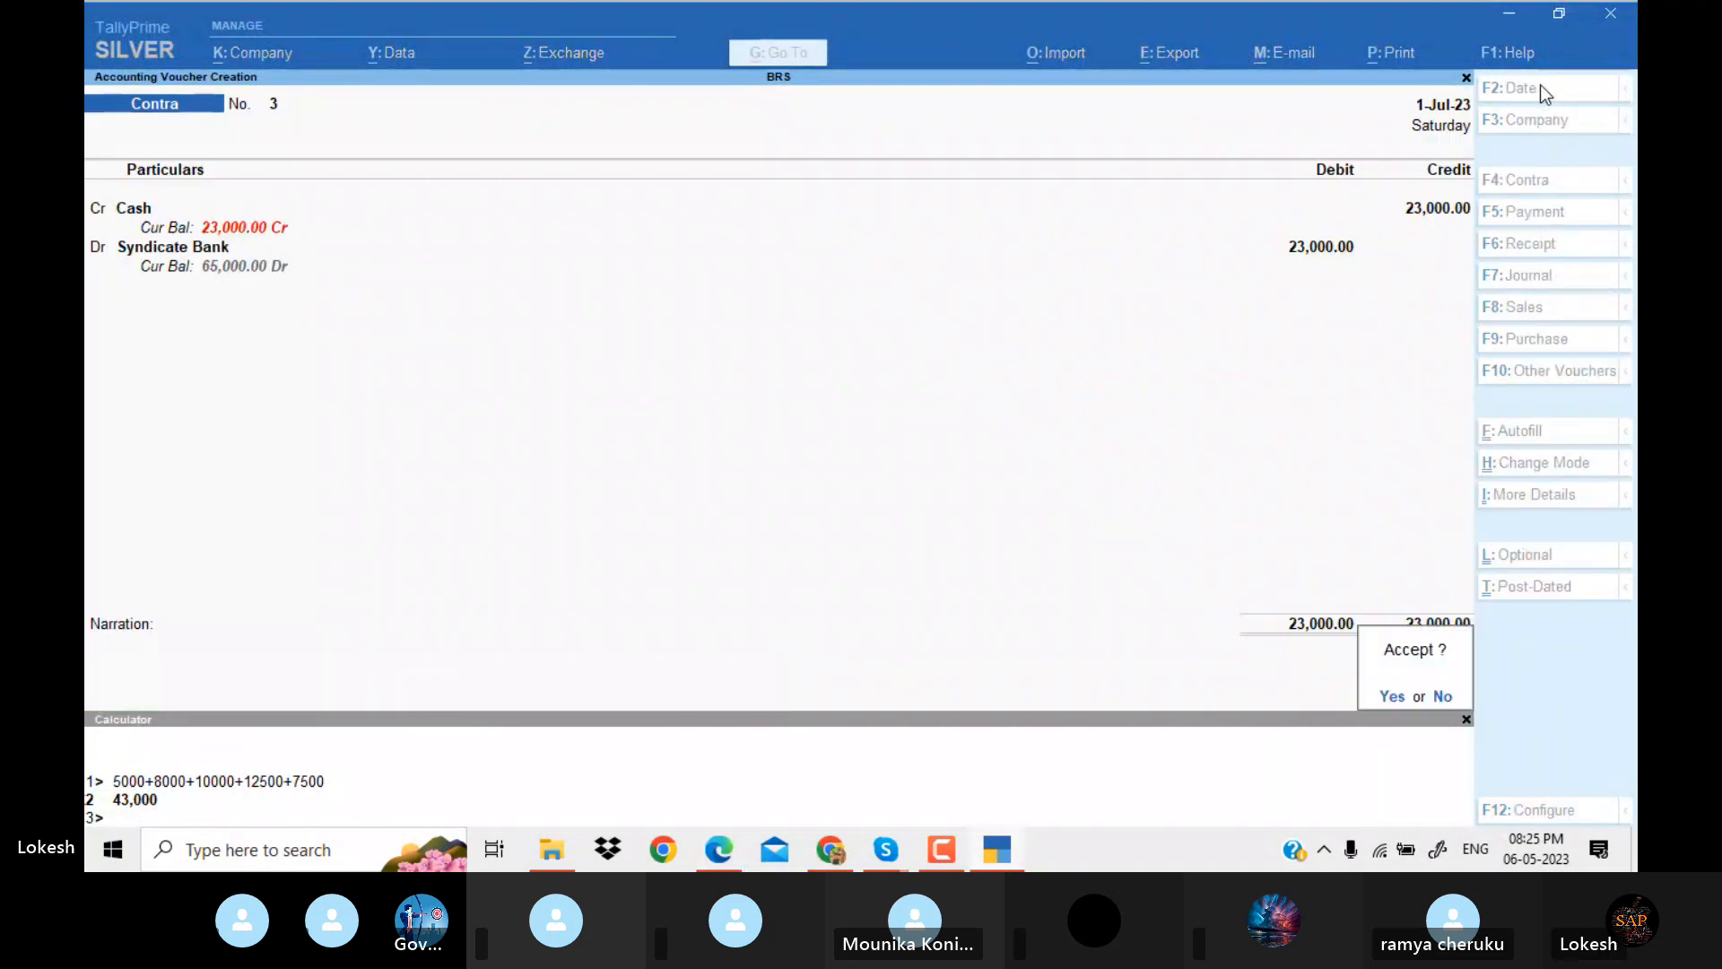
key(Return)
key(alt+Tab)
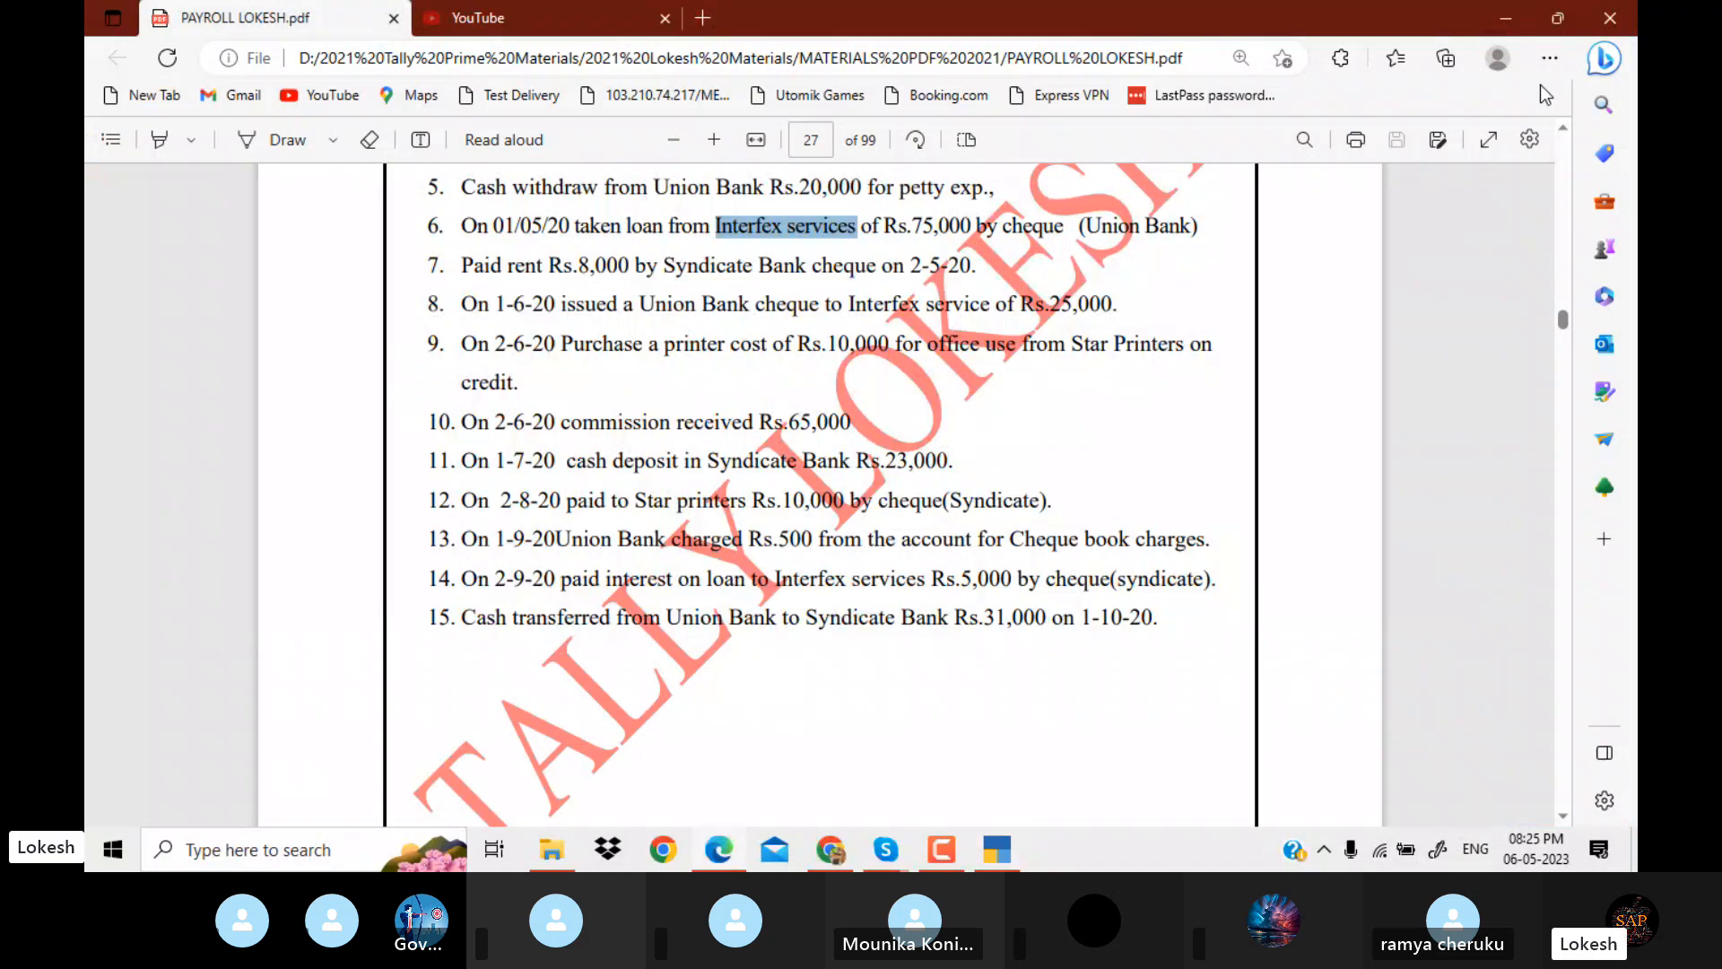
key(Down)
key(Down)
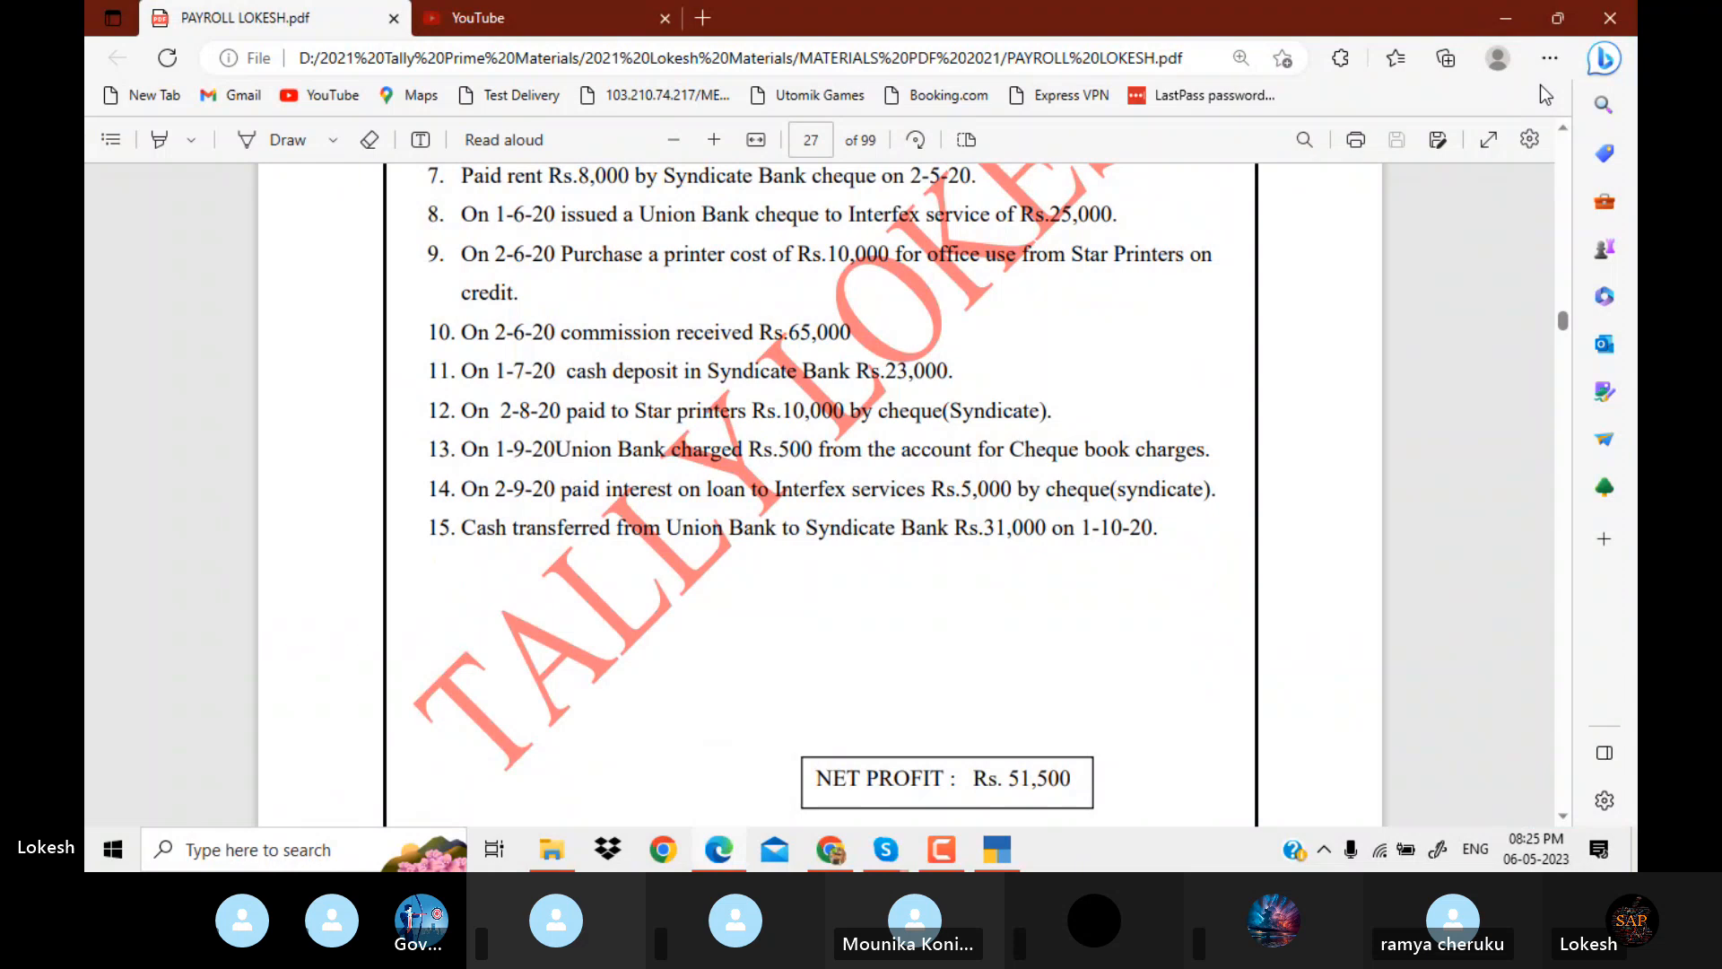
key(alt+Tab)
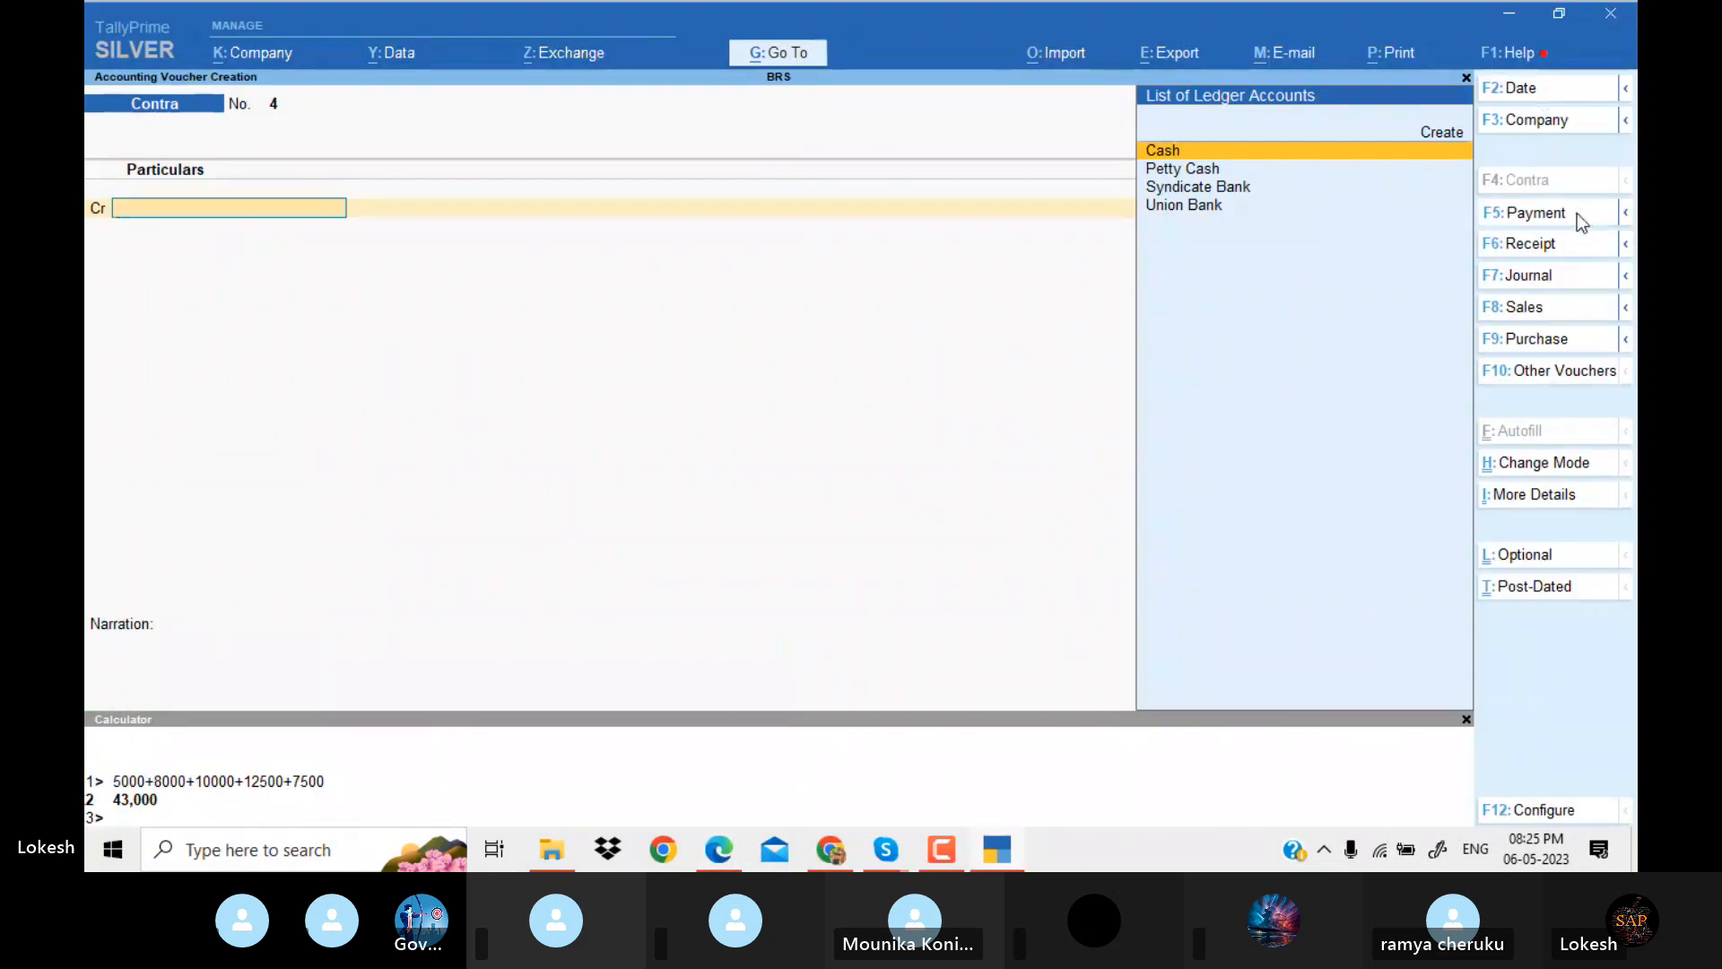
click(1576, 212)
click(1525, 90)
text(2-)
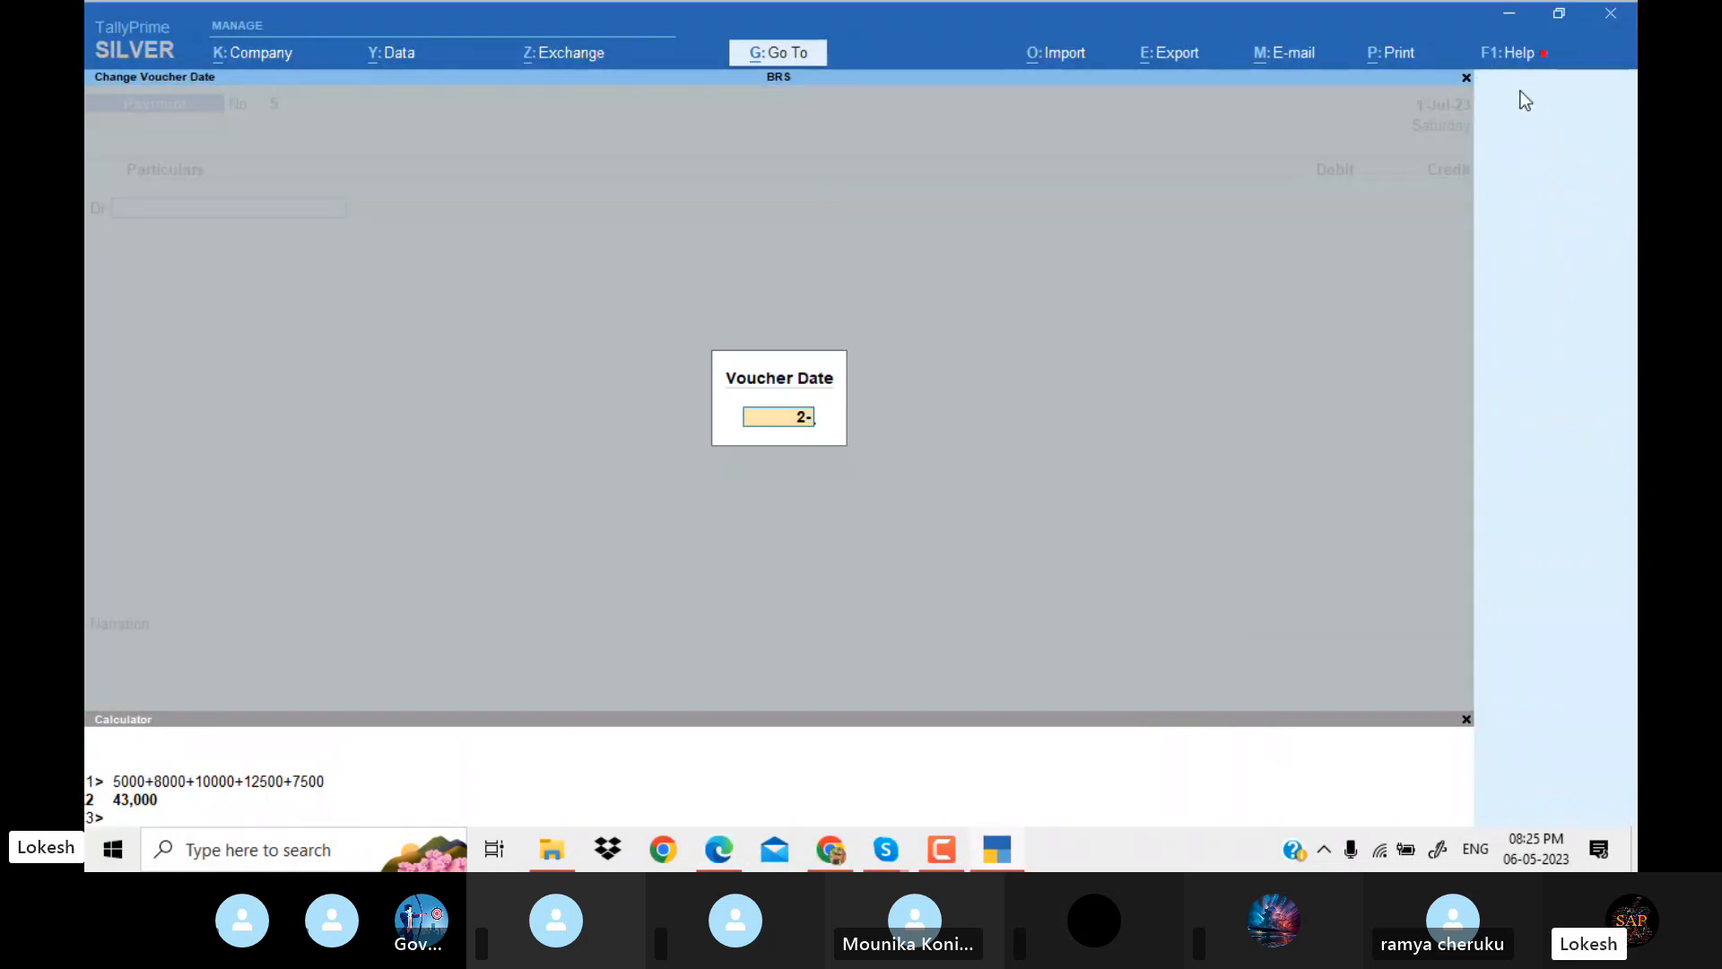
key(Return)
Debit Star Printers with 10,000 in the payment voucher, checking the account and amount in the PDF.
key(alt+Tab)
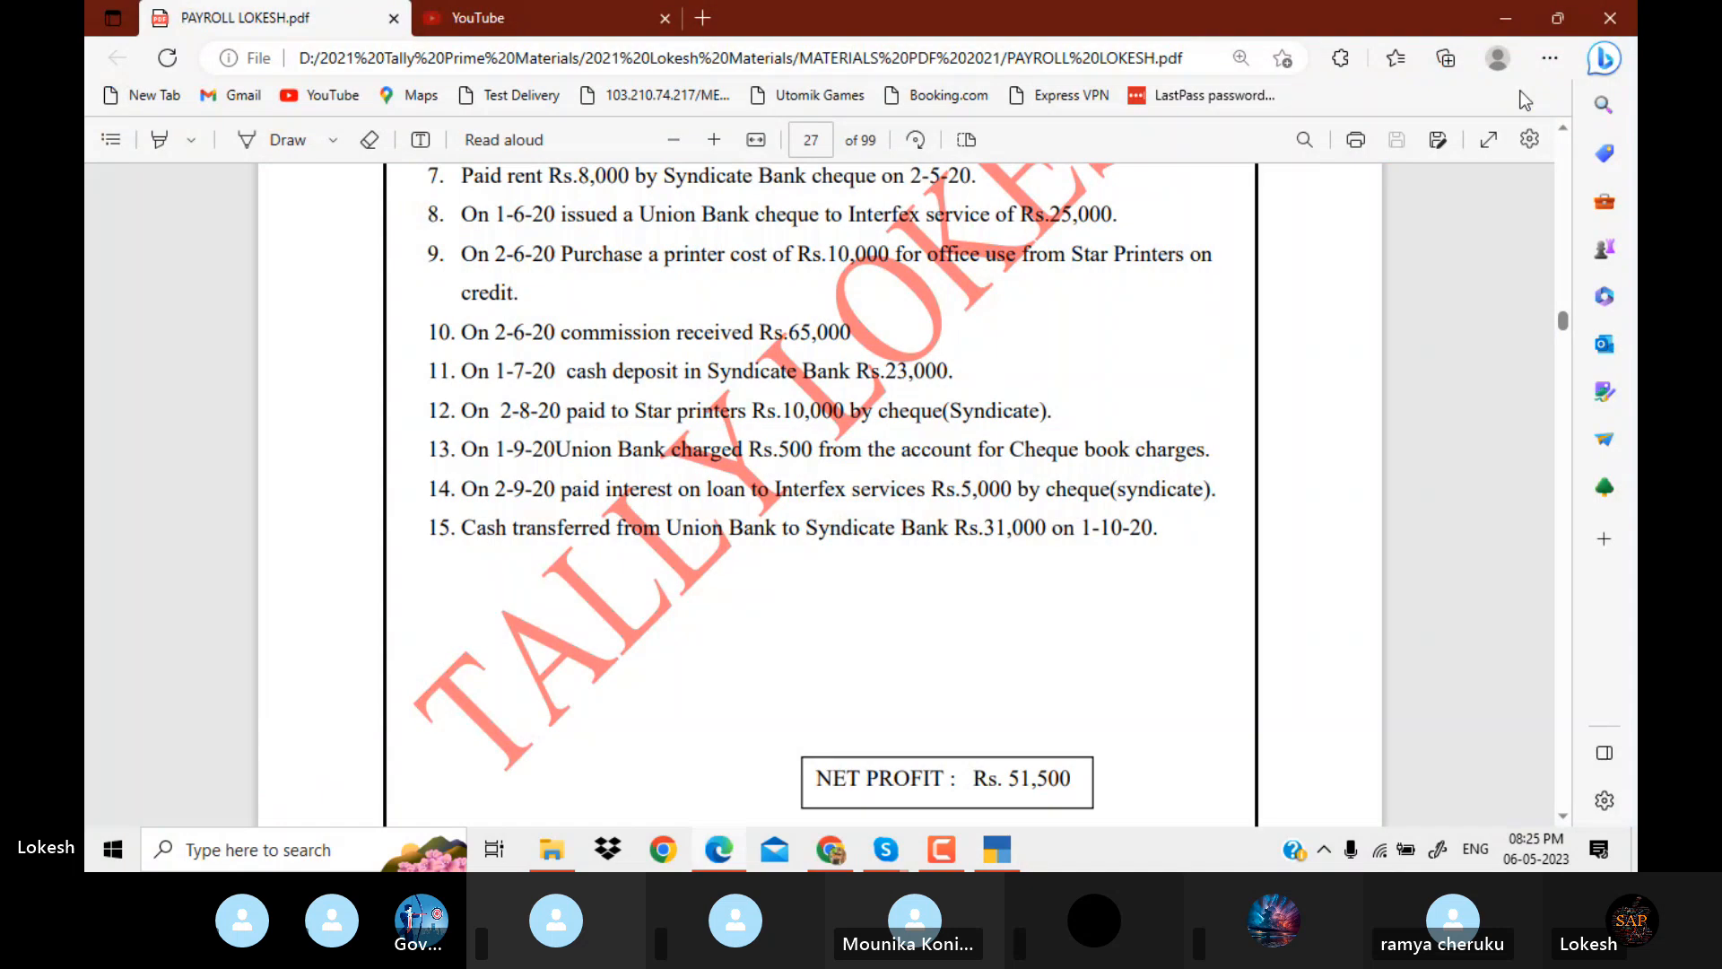
key(alt+Tab)
text(st)
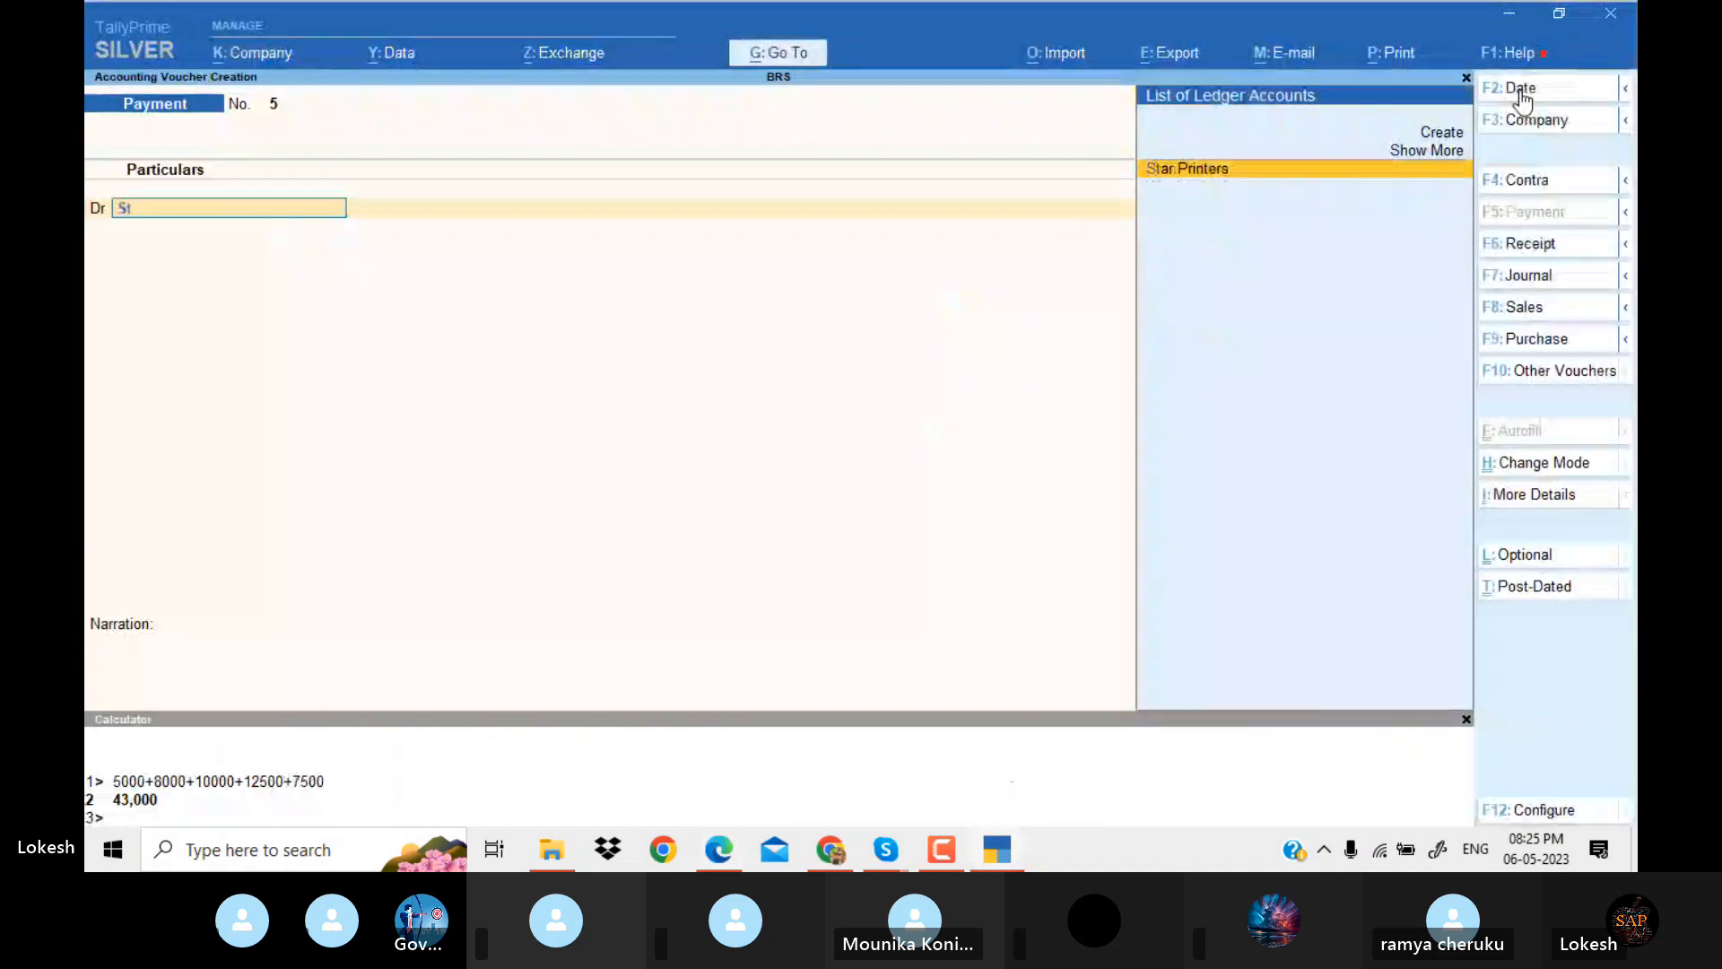
key(Return)
key(alt+Tab)
key(alt+Tab)
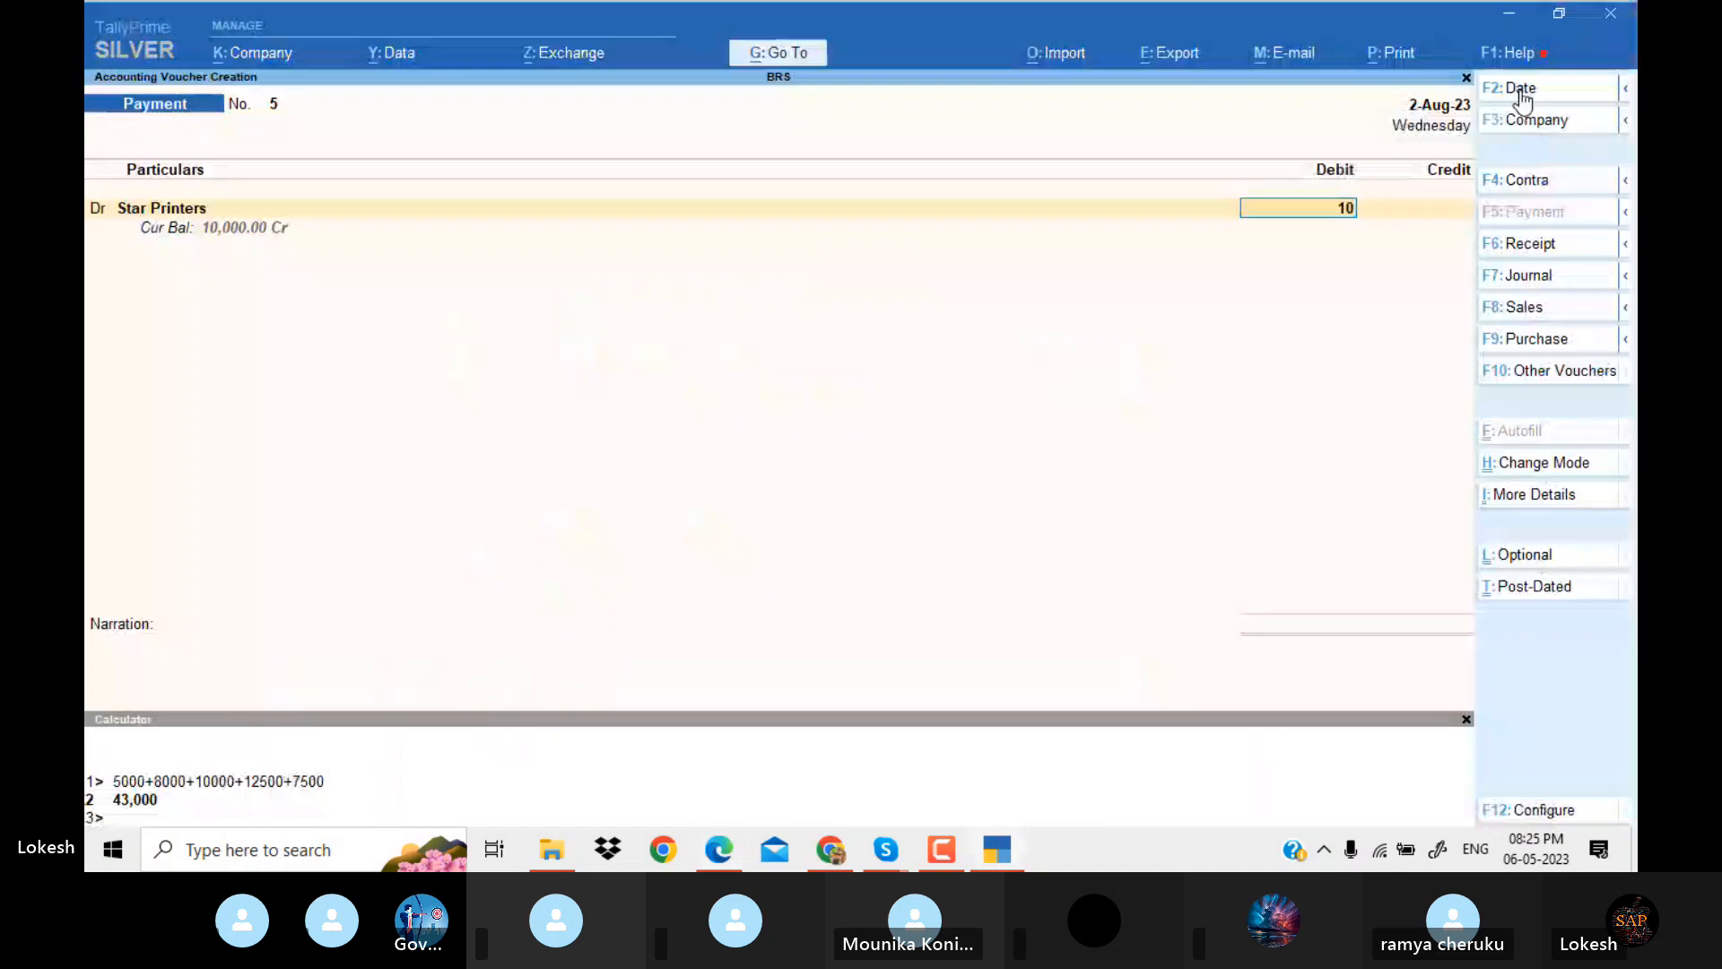
text(10000)
key(Return)
Credit Syndicate Bank with 10,000 by cheque, leave the instrument number and narration blank, and save the payment voucher.
text(sy)
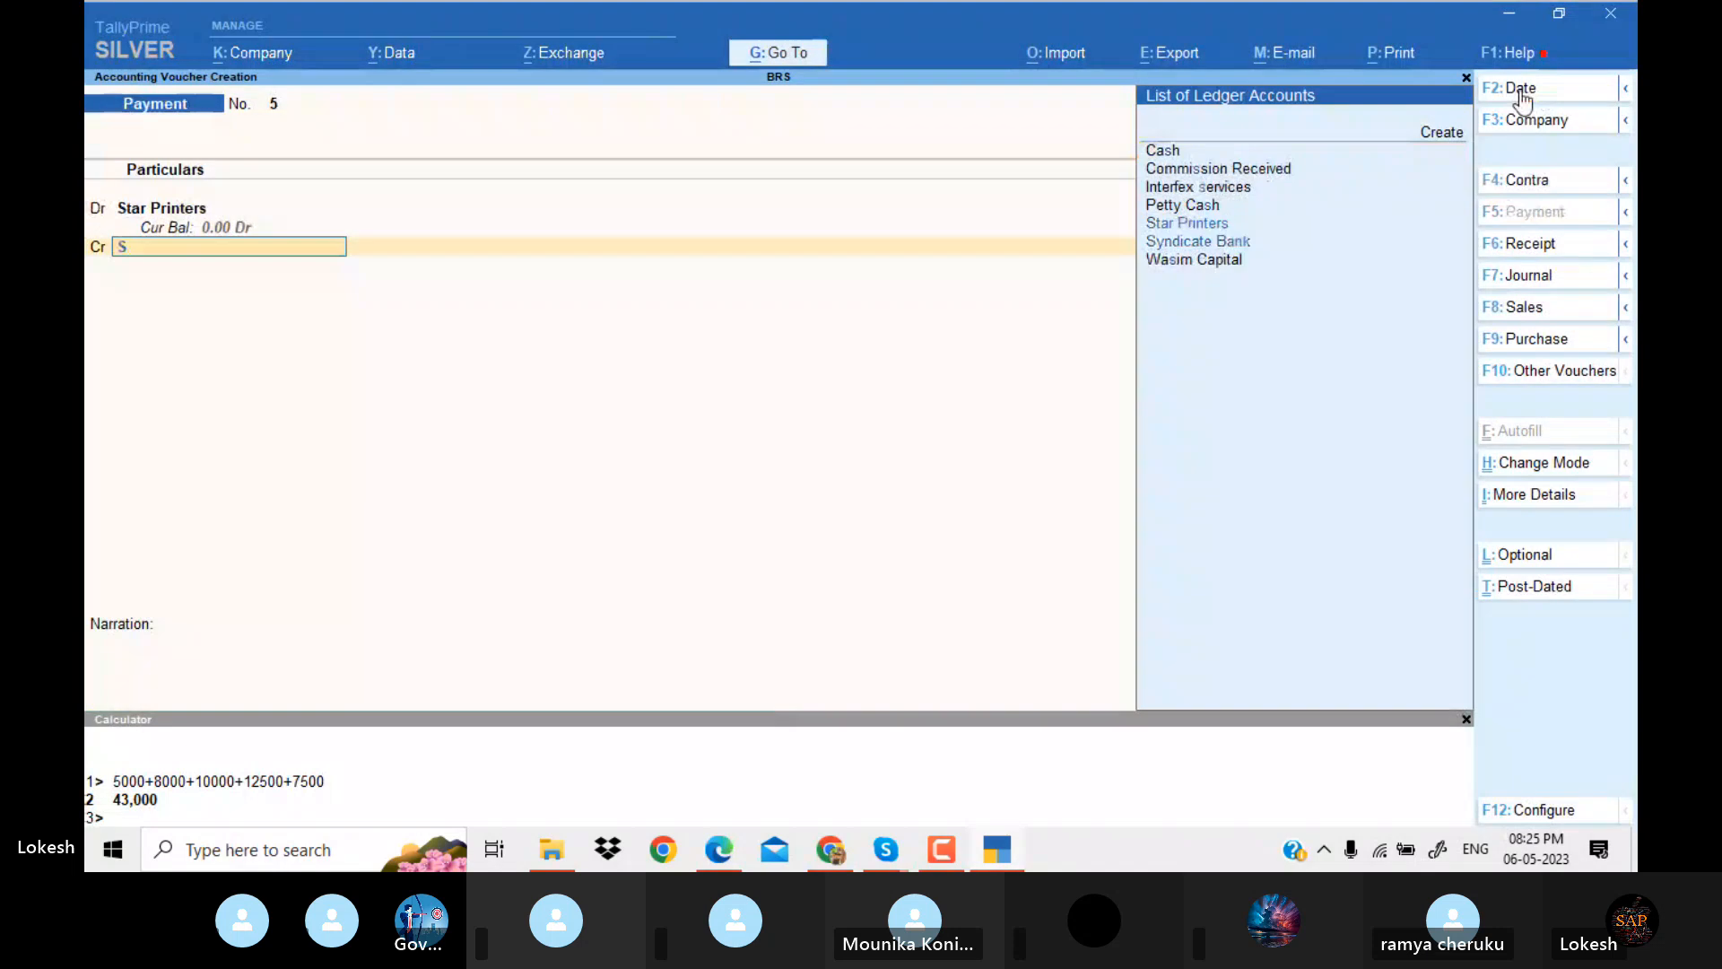
key(Return)
key(Return)
key(Return)
key(Return)
key(Return)
key(Return)
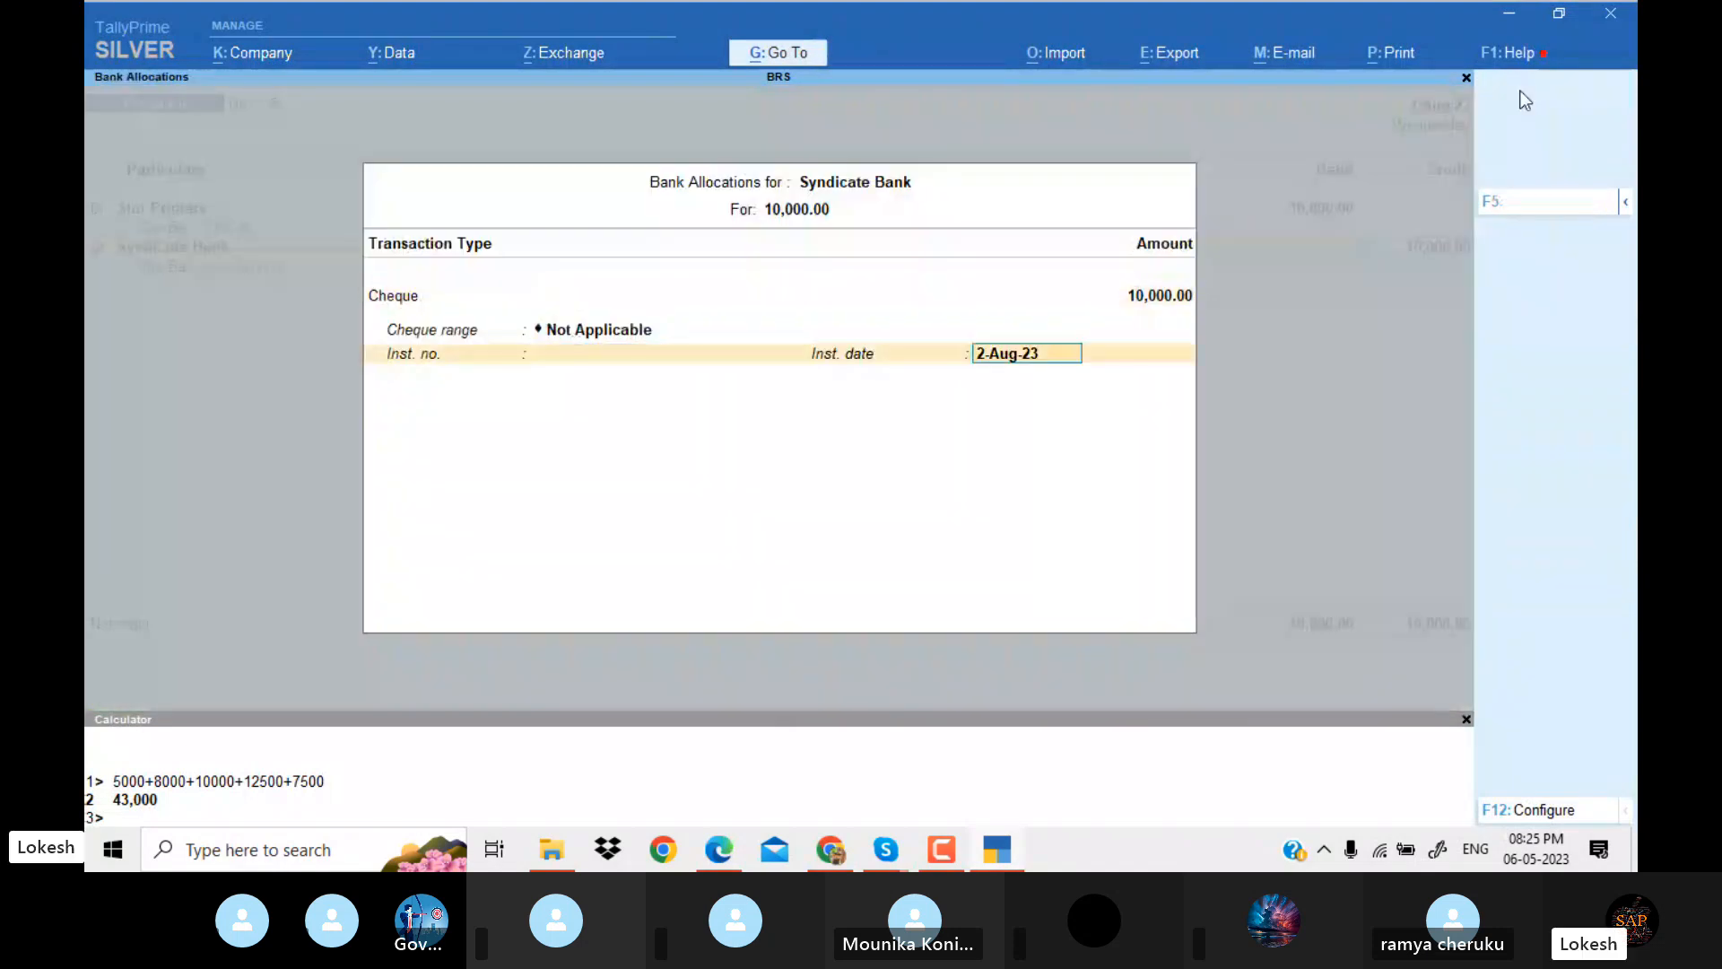
key(Return)
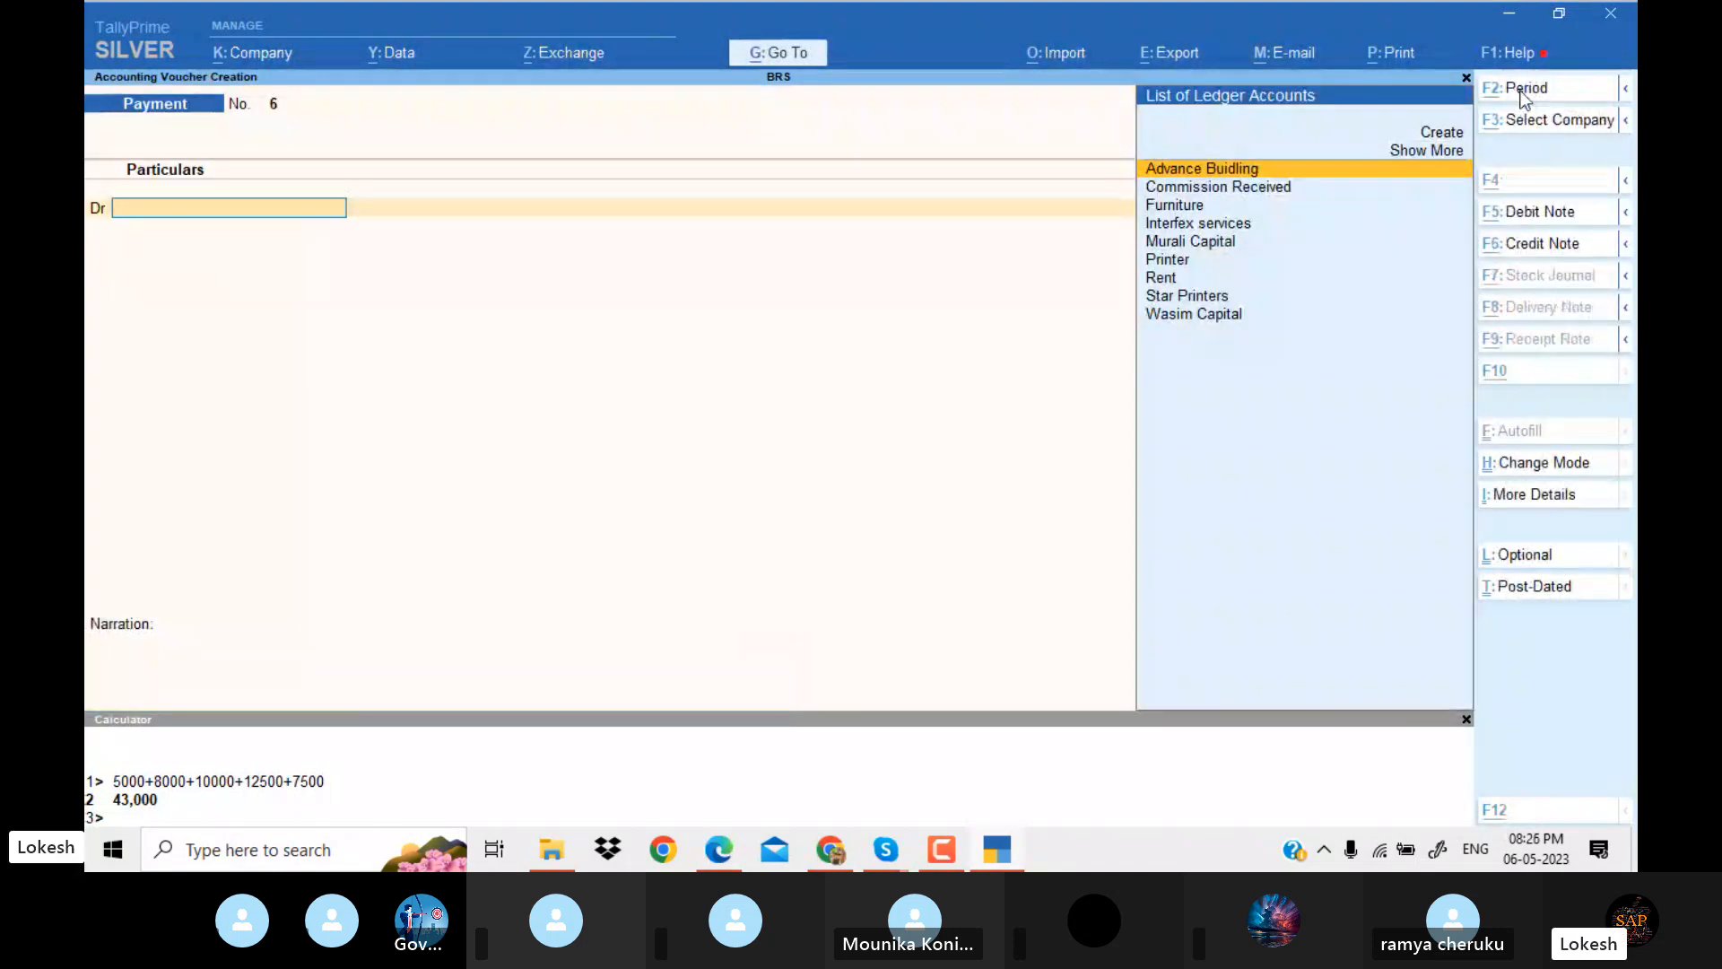
Check the Union Bank cheque book charges entry in the PDF and date the new payment voucher 1-Sep-23.
key(alt+Tab)
key(Down)
key(Down)
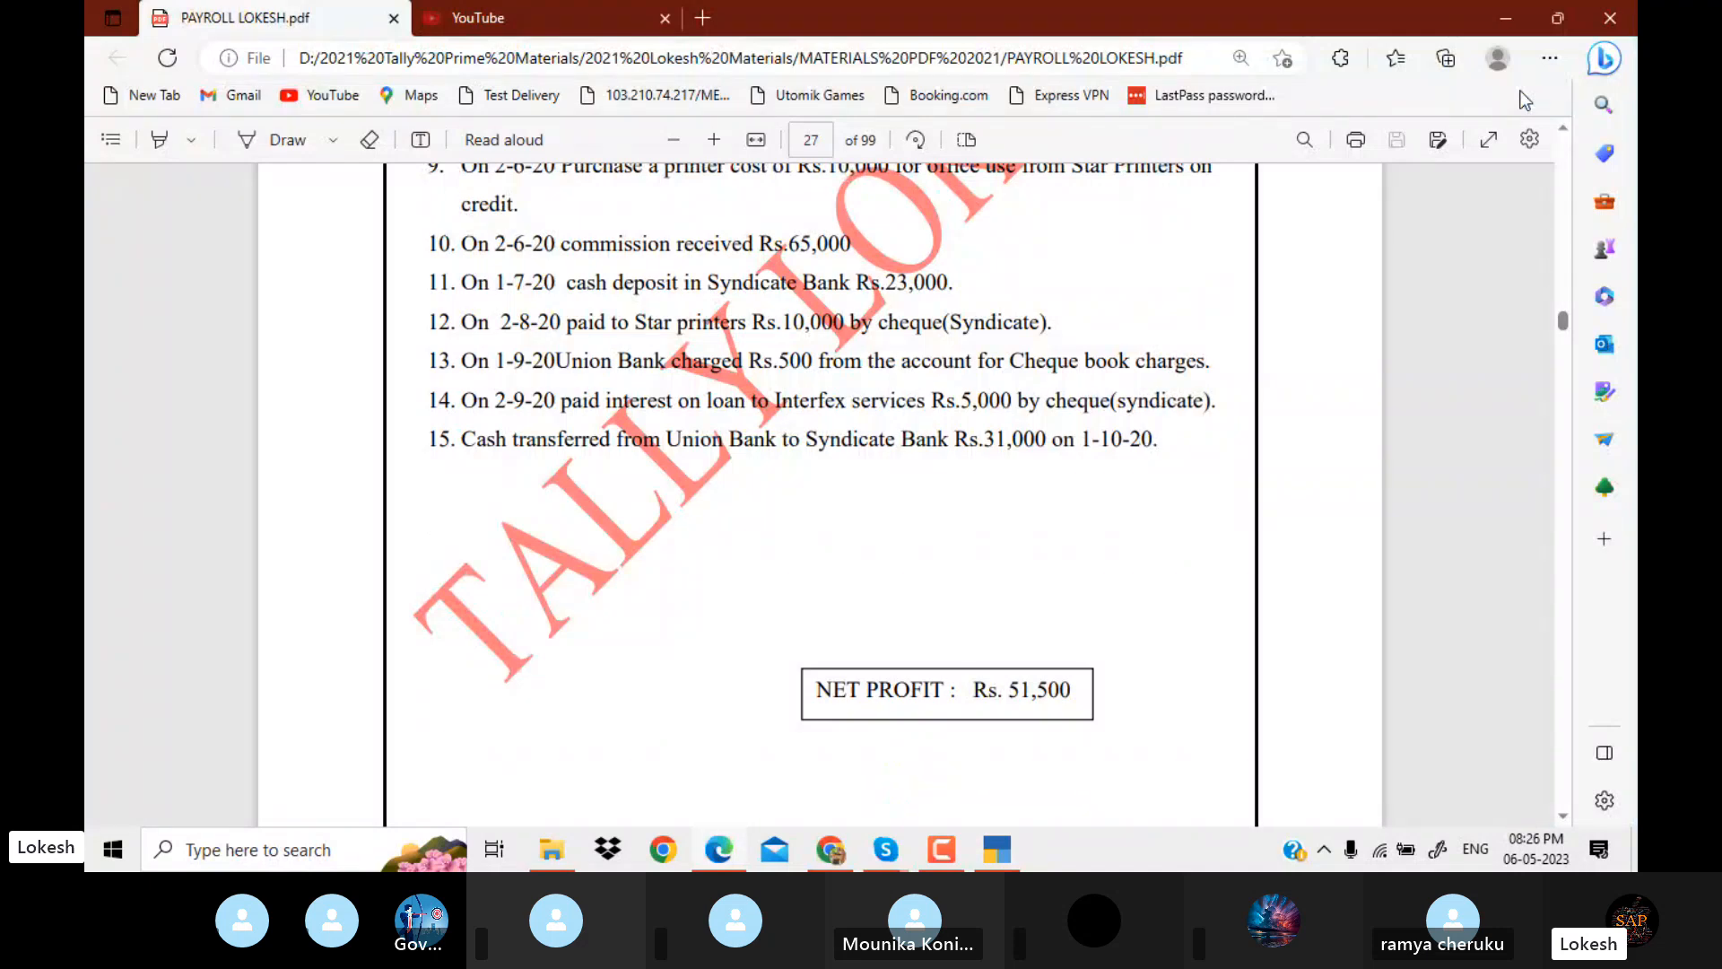
key(alt+Tab)
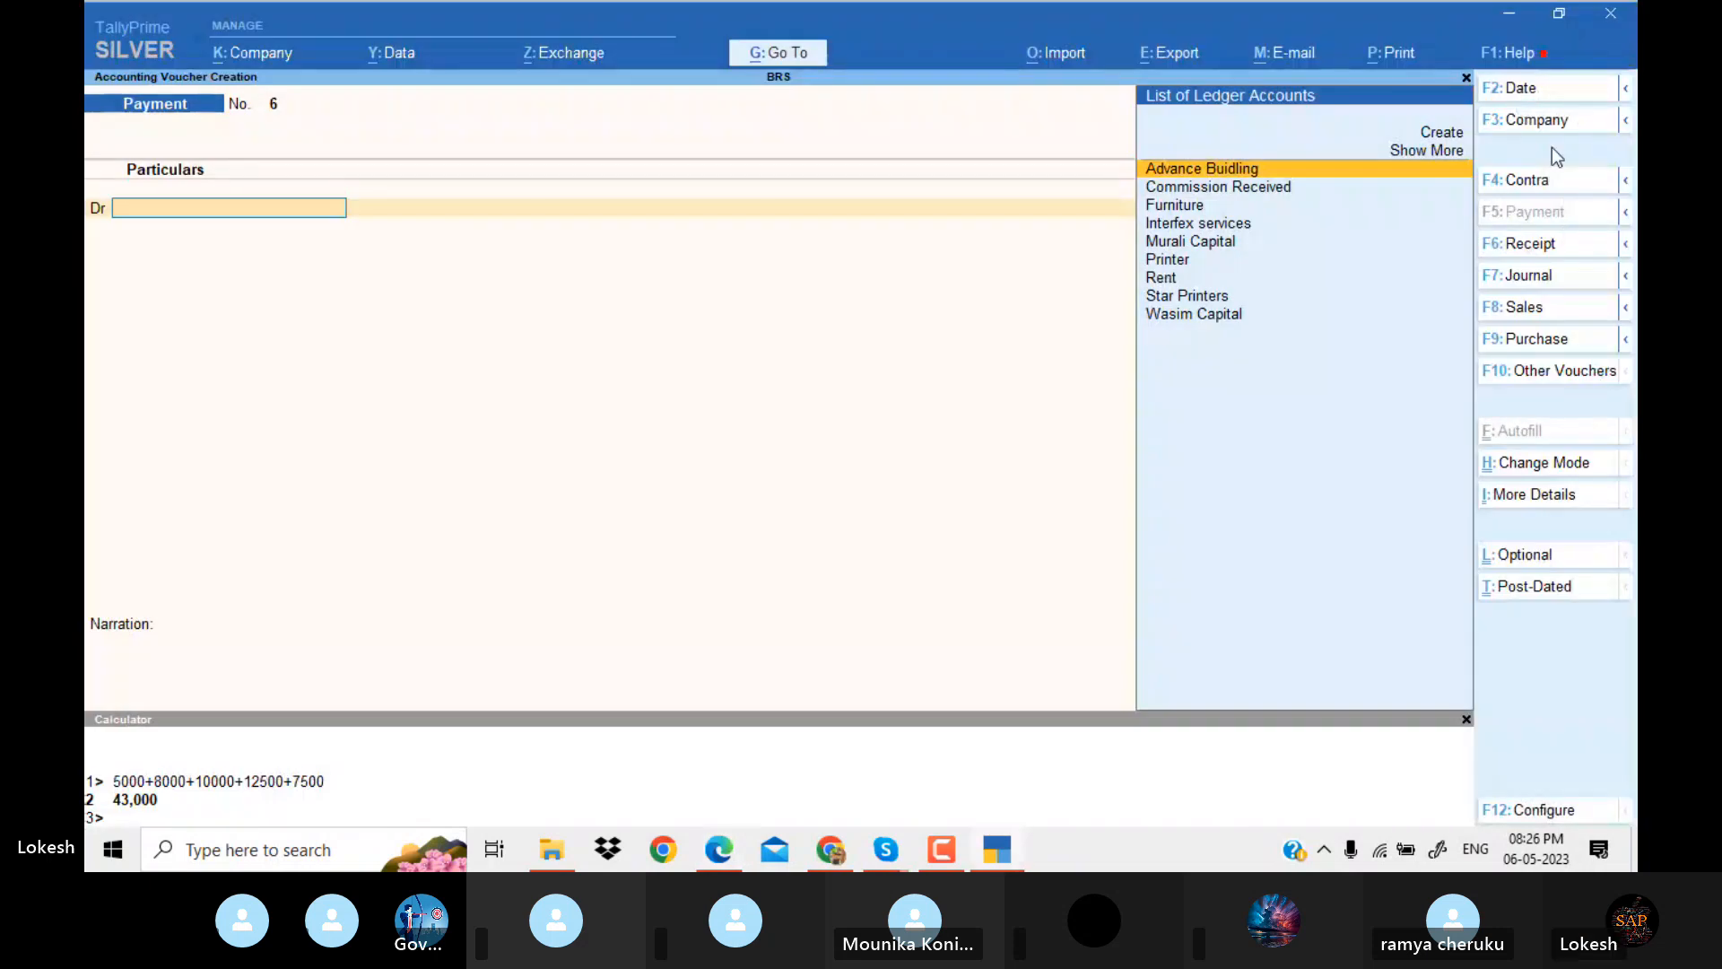
click(1530, 93)
text(1-9)
key(Return)
Create the ledger Cheque Book Charges under Indirect Expenses and use it as the payment's debit account.
key(alt+c)
text(Che)
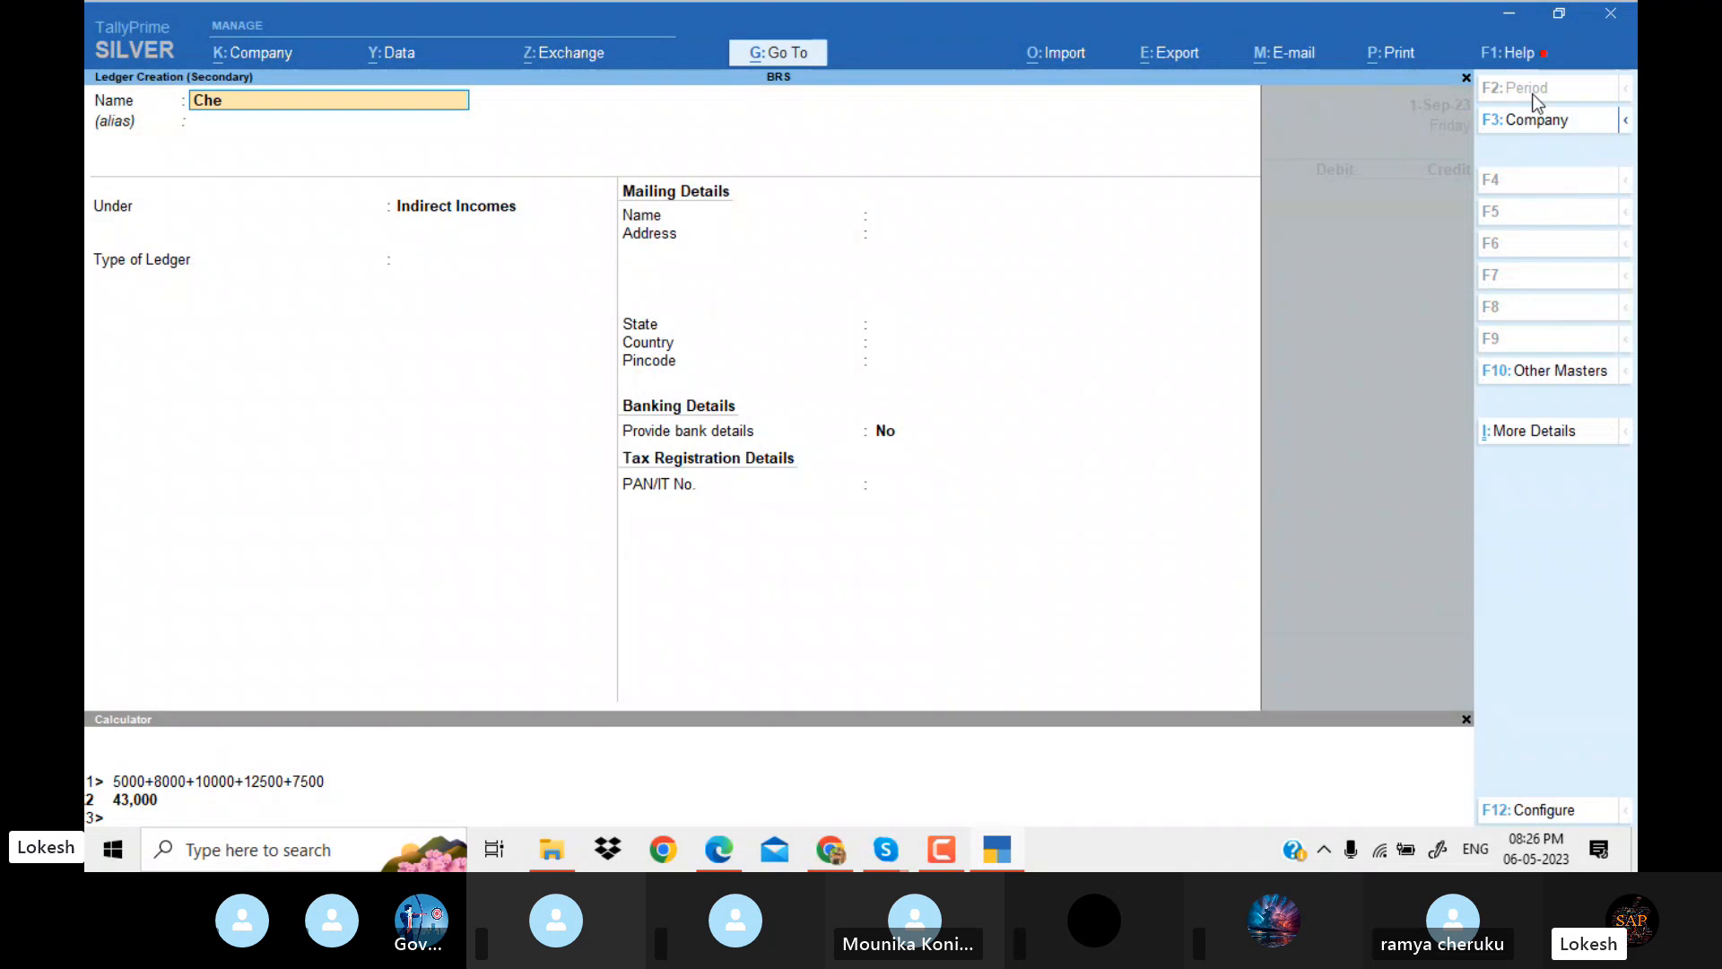
text(que Boo)
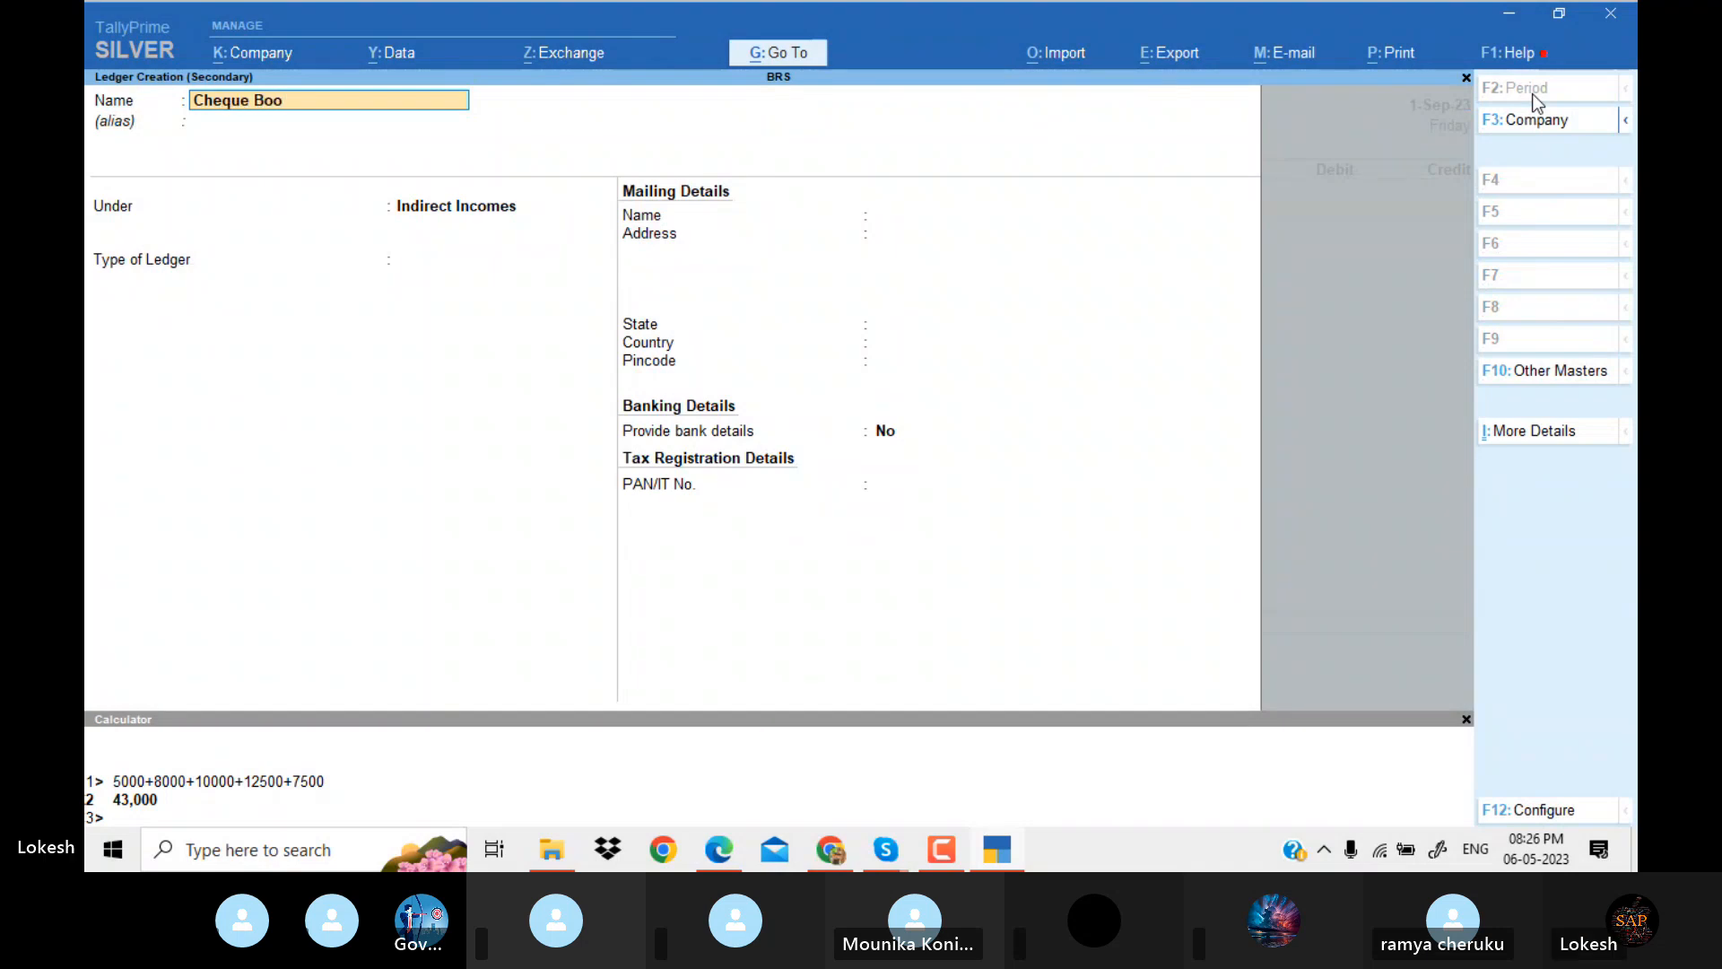
text(k Charges)
key(Return)
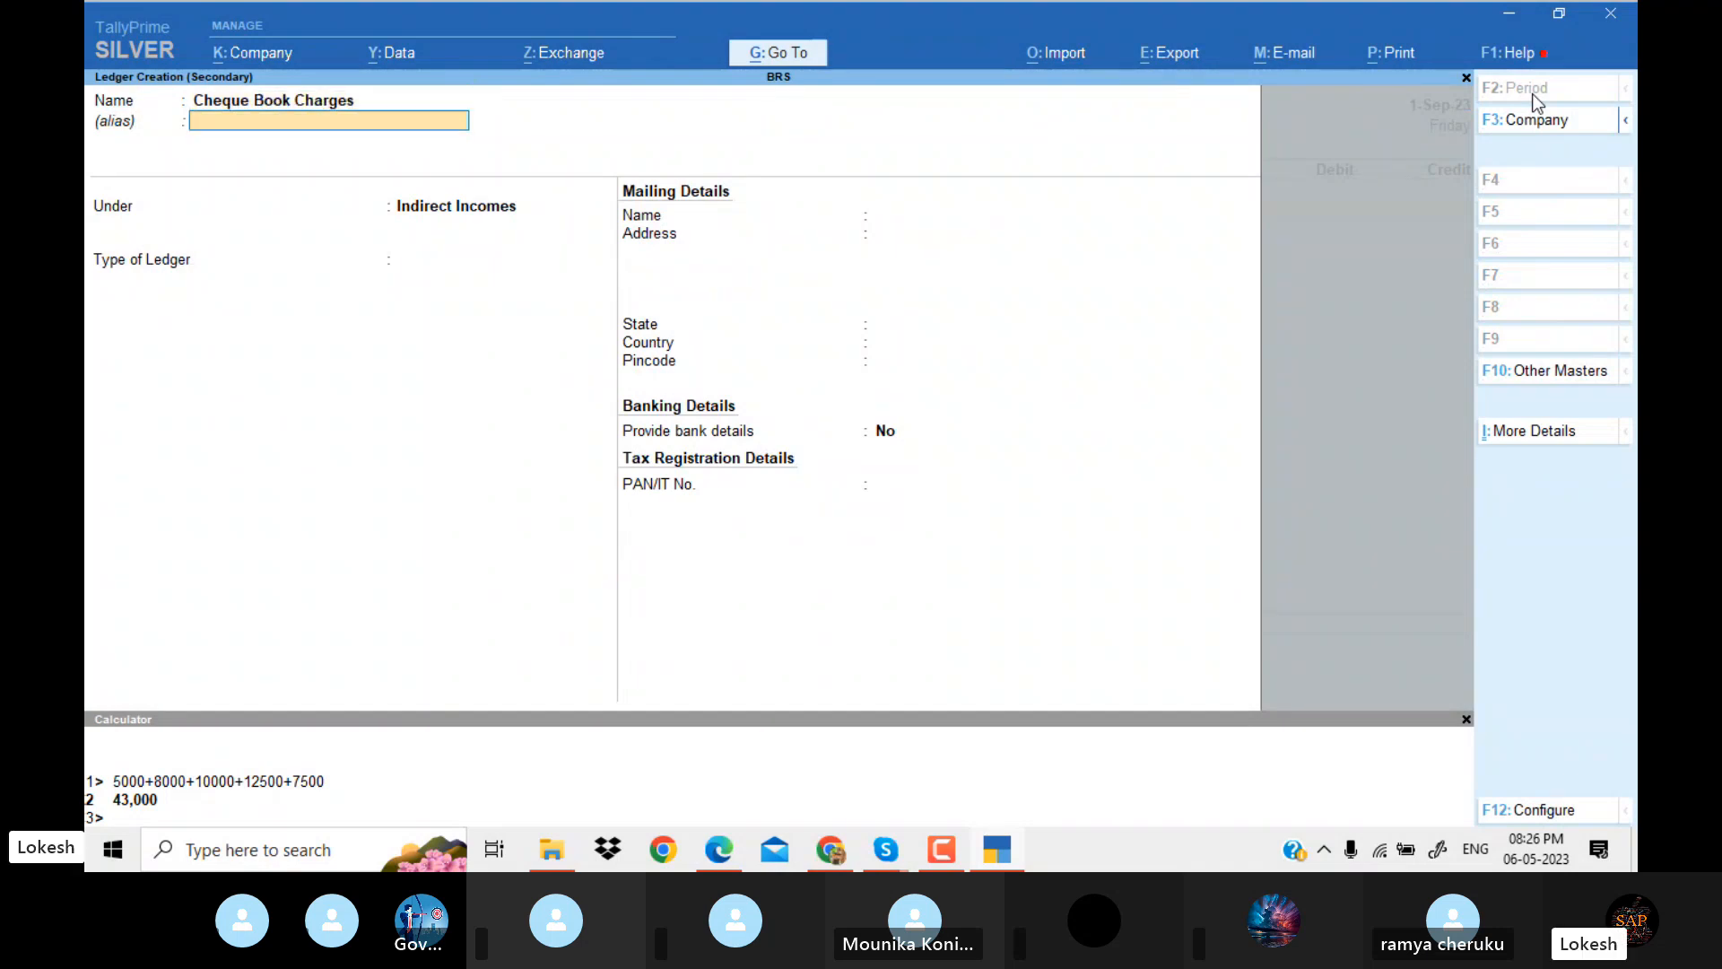
key(Return)
text(Ind)
key(Down)
key(Down)
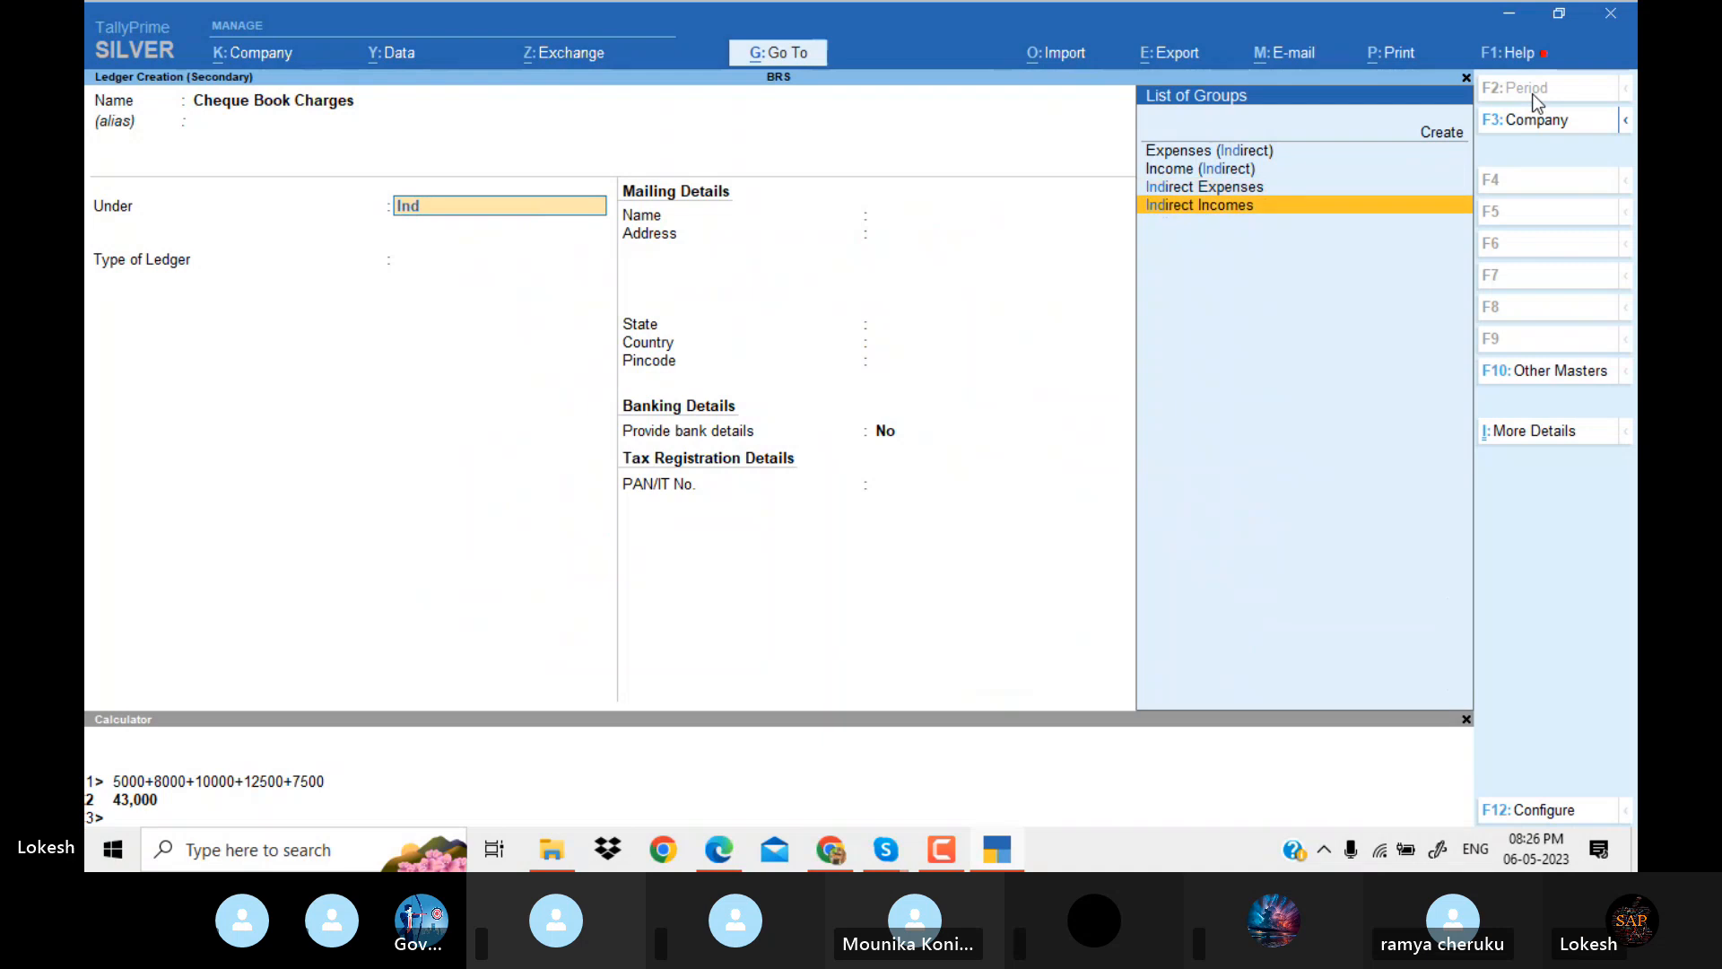
key(Up)
key(Return)
key(Return)
key(Return)
Debit Cheque Book Charges with 500, checking the charged amount in the PDF.
key(alt+Tab)
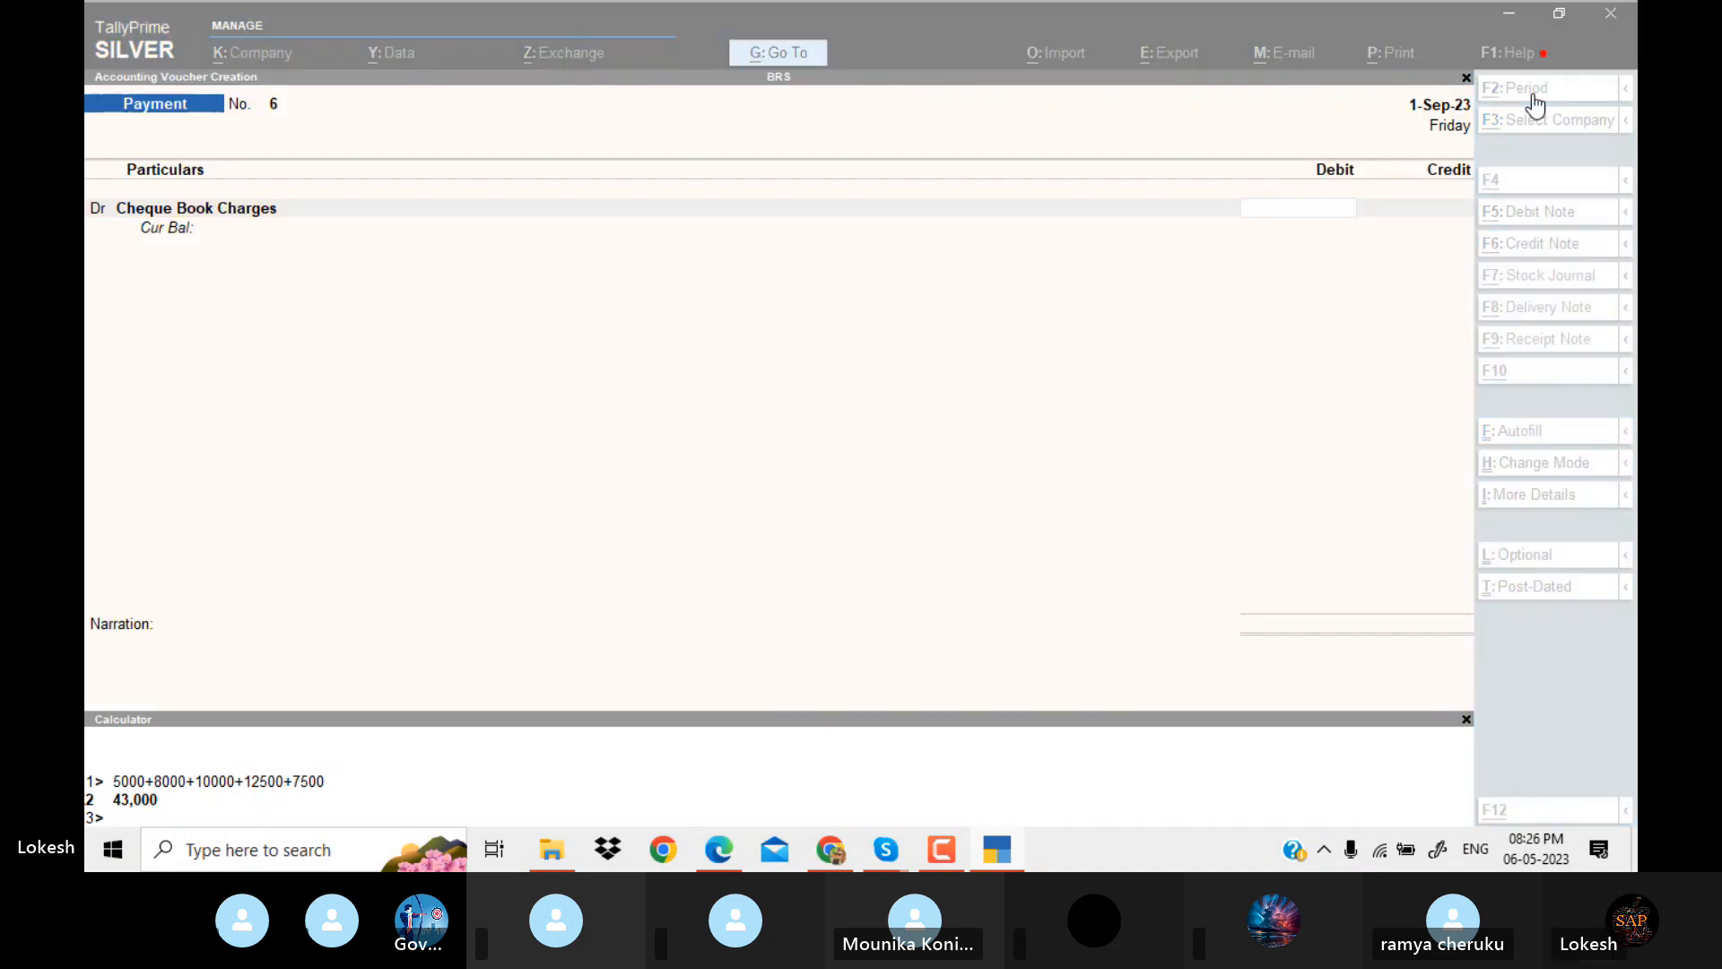
key(alt+Tab)
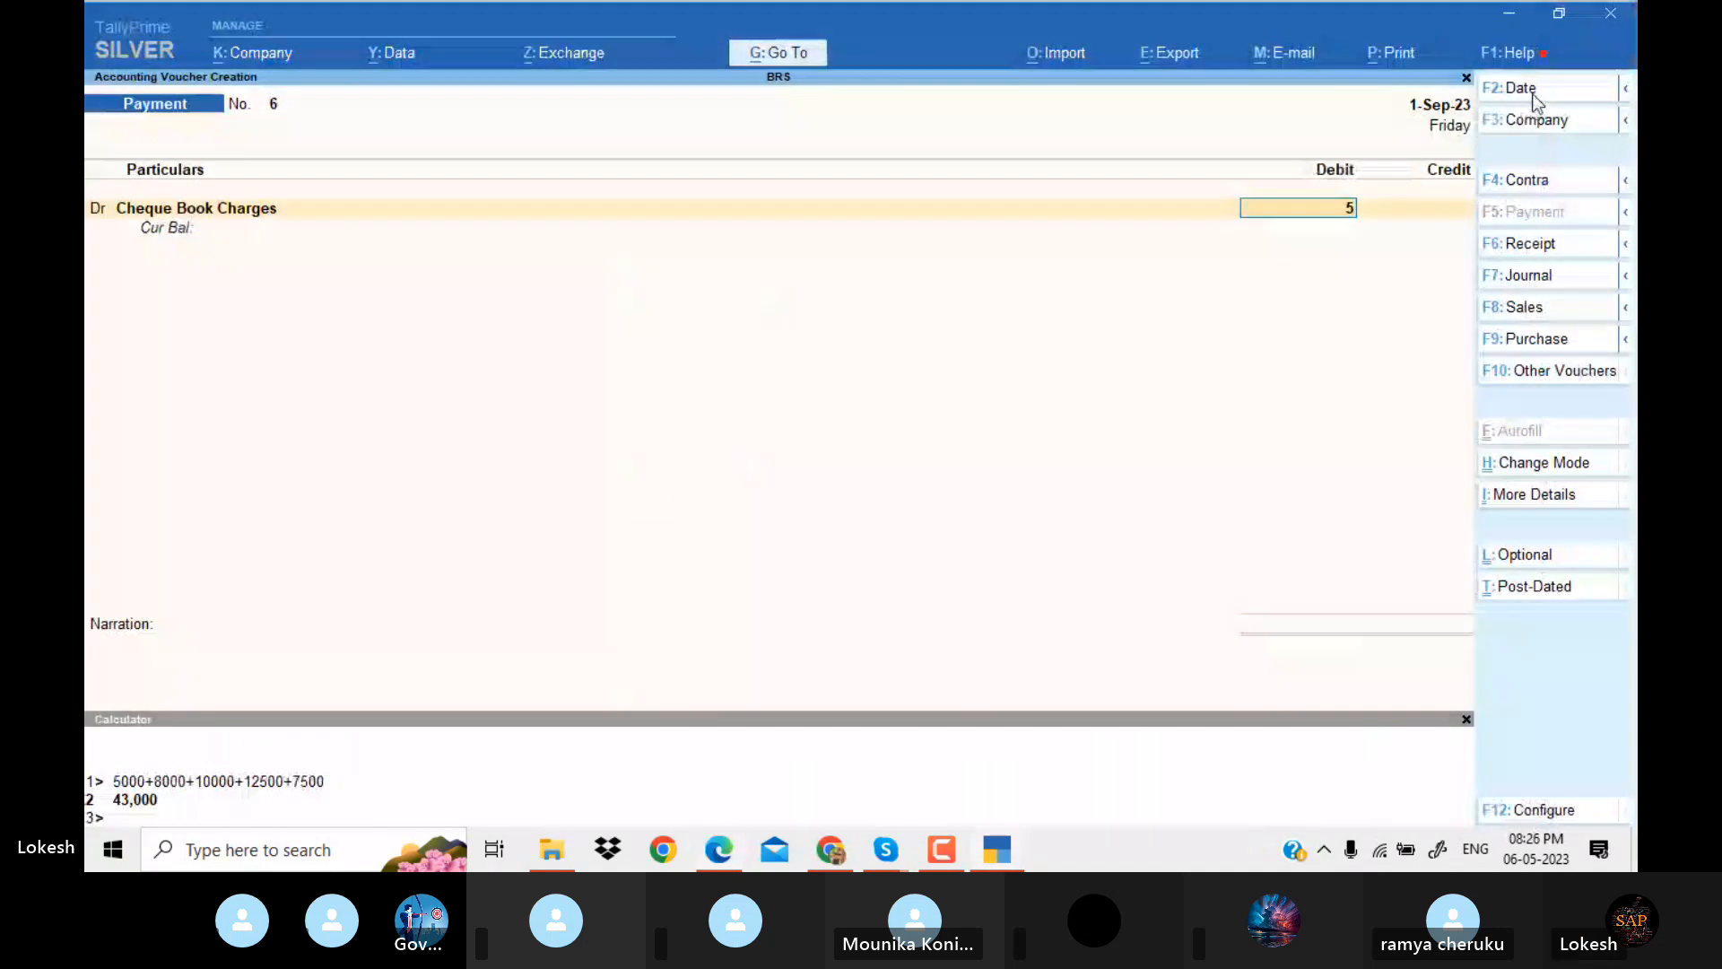
text(500)
key(Return)
Credit Union Bank with 500, accept the default bank allocation, leave the narration blank, and save the payment voucher.
key(Return)
text(u)
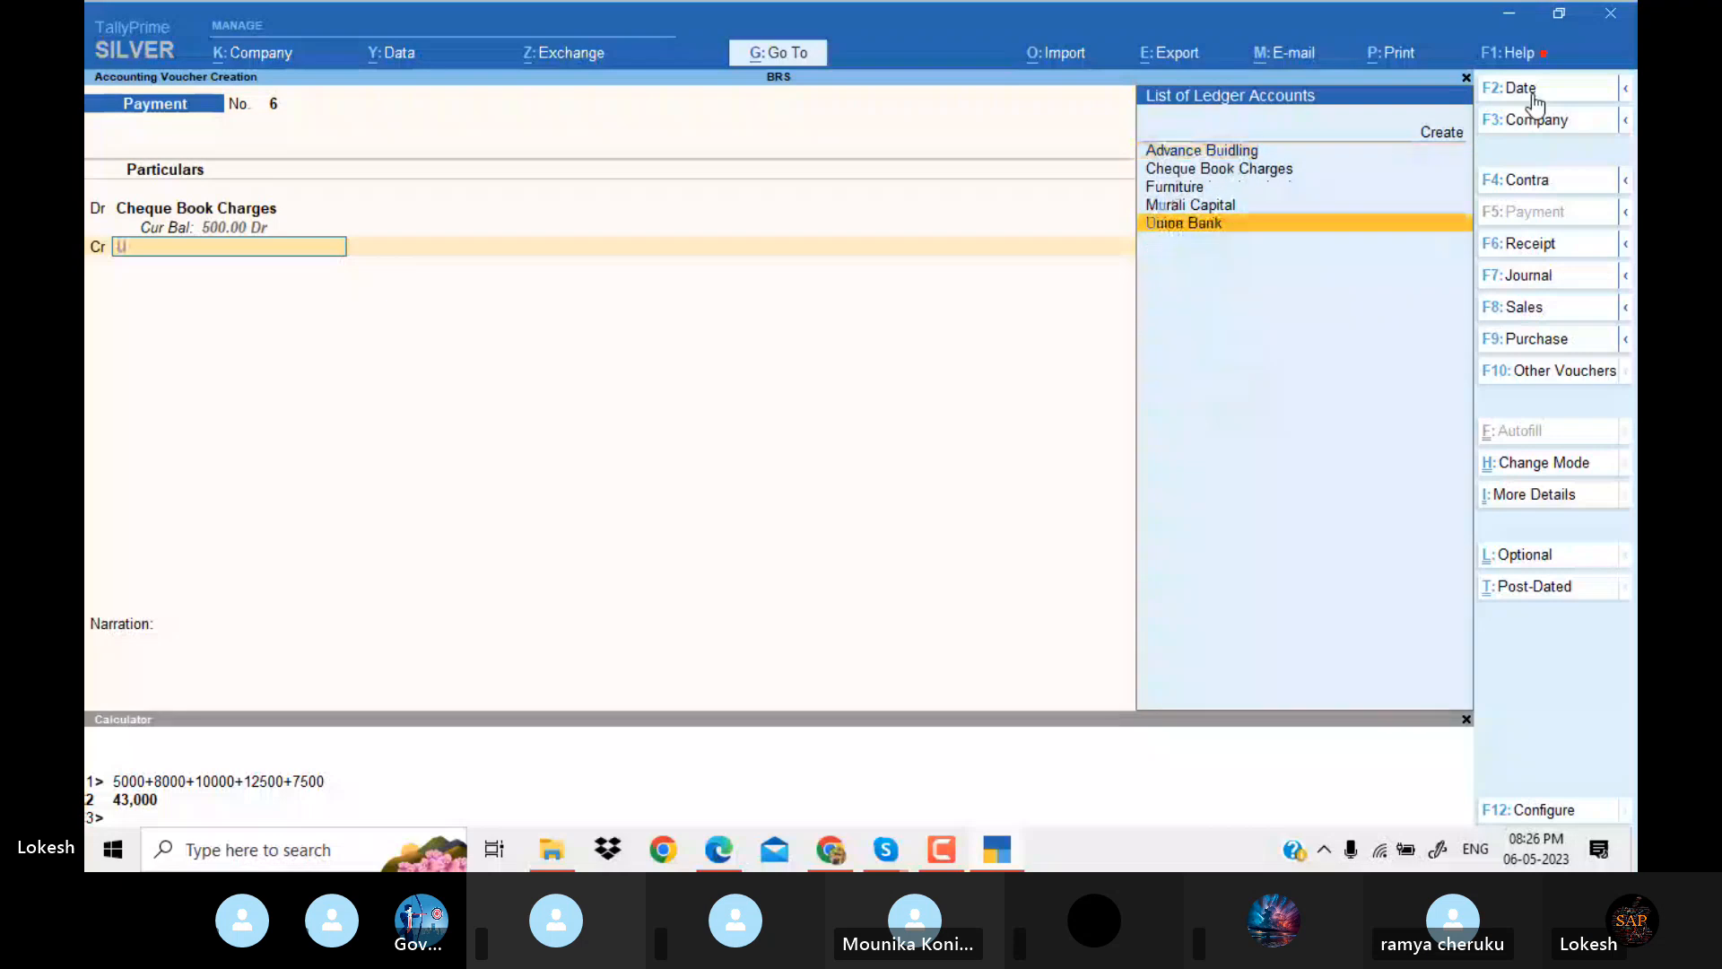
key(Return)
key(Return)
key(Return)
key(Return)
key(Return)
key(Return)
key(Return)
key(Return)
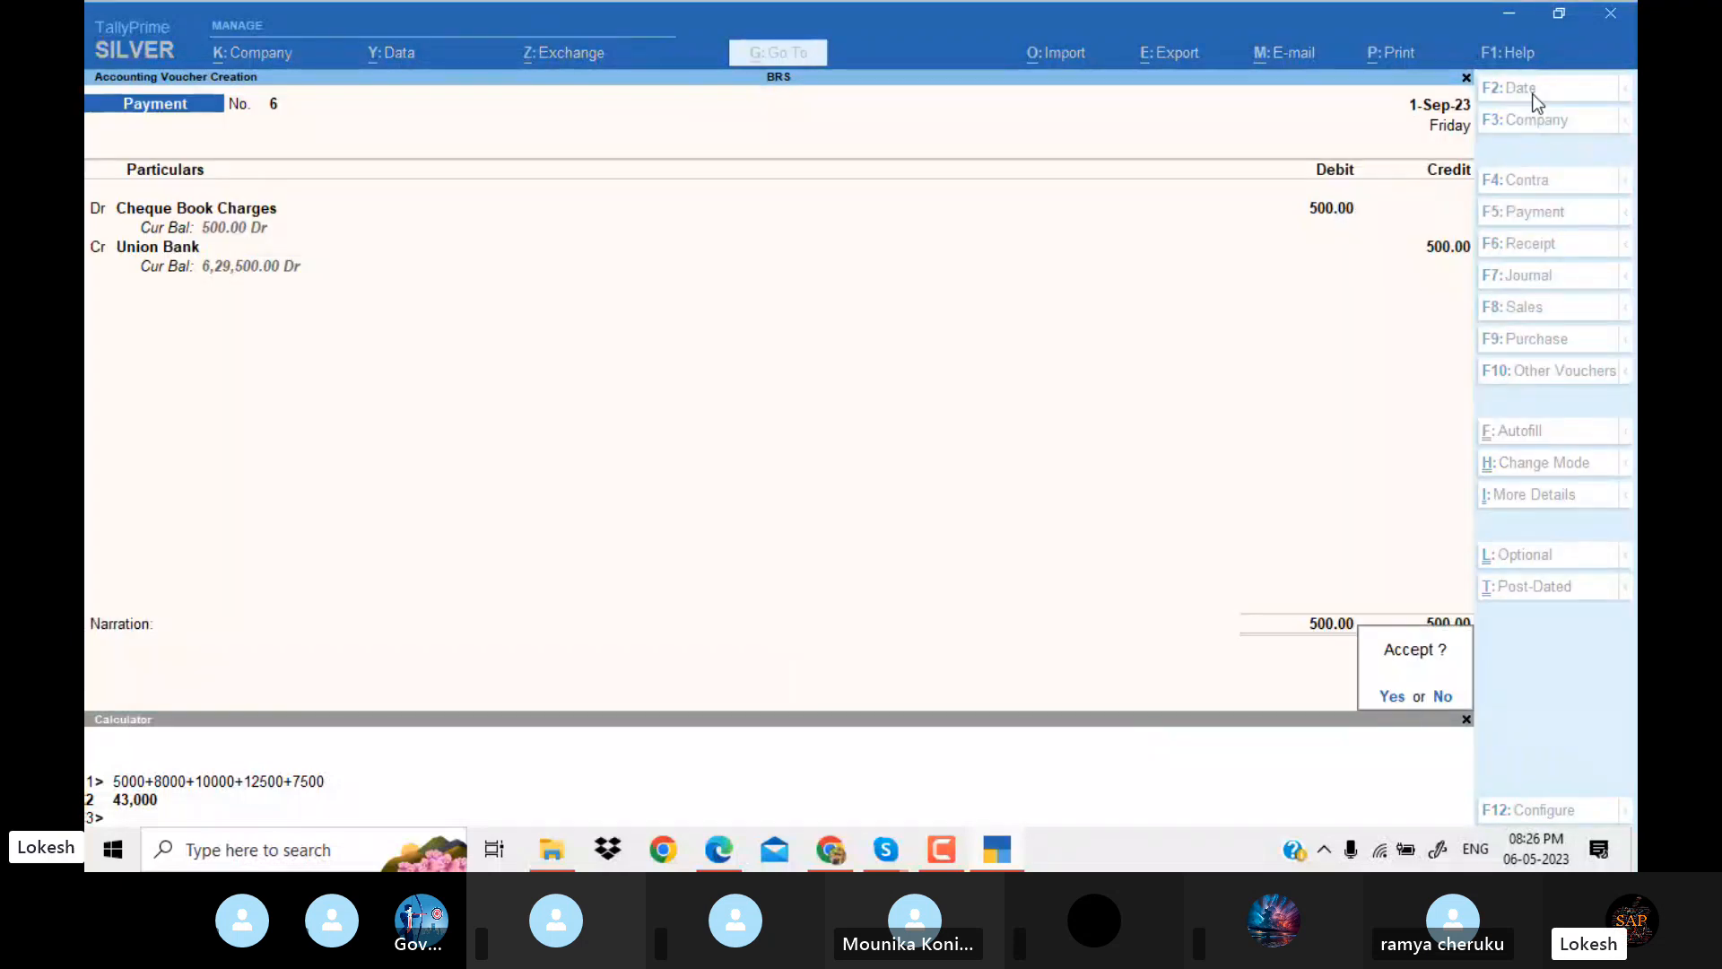
key(Return)
Check the Interfex loan interest entry in the PDF and date the new payment voucher 2-Sep-23.
key(alt+Tab)
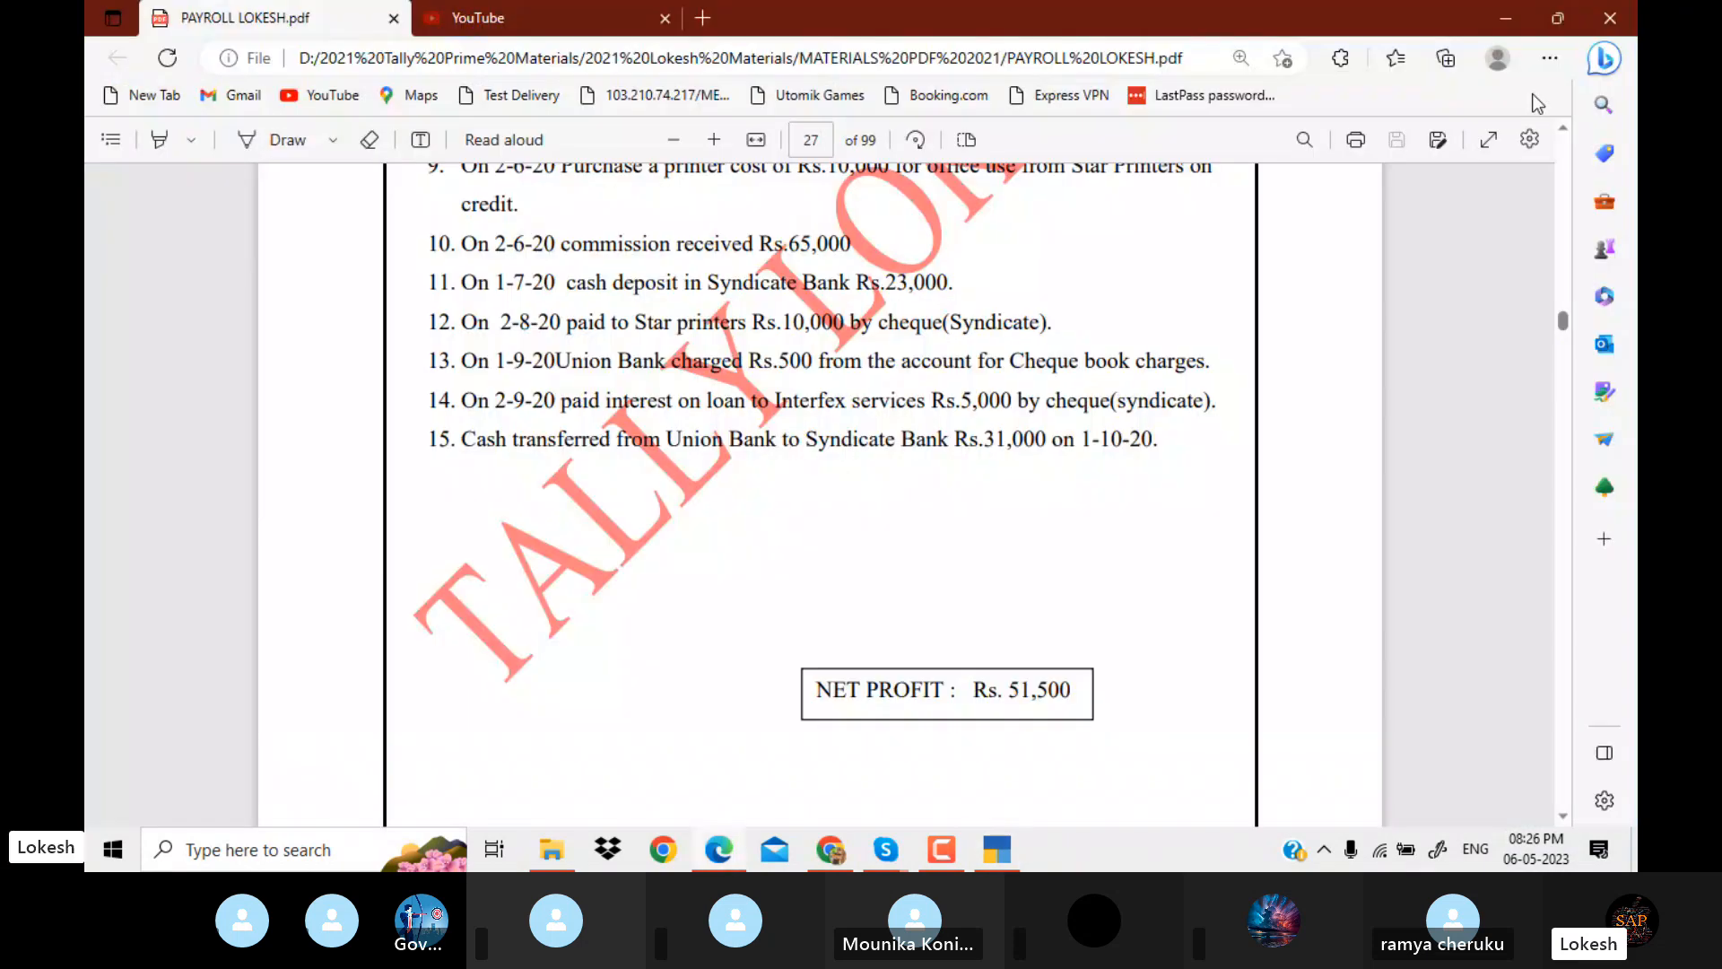
key(alt+Tab)
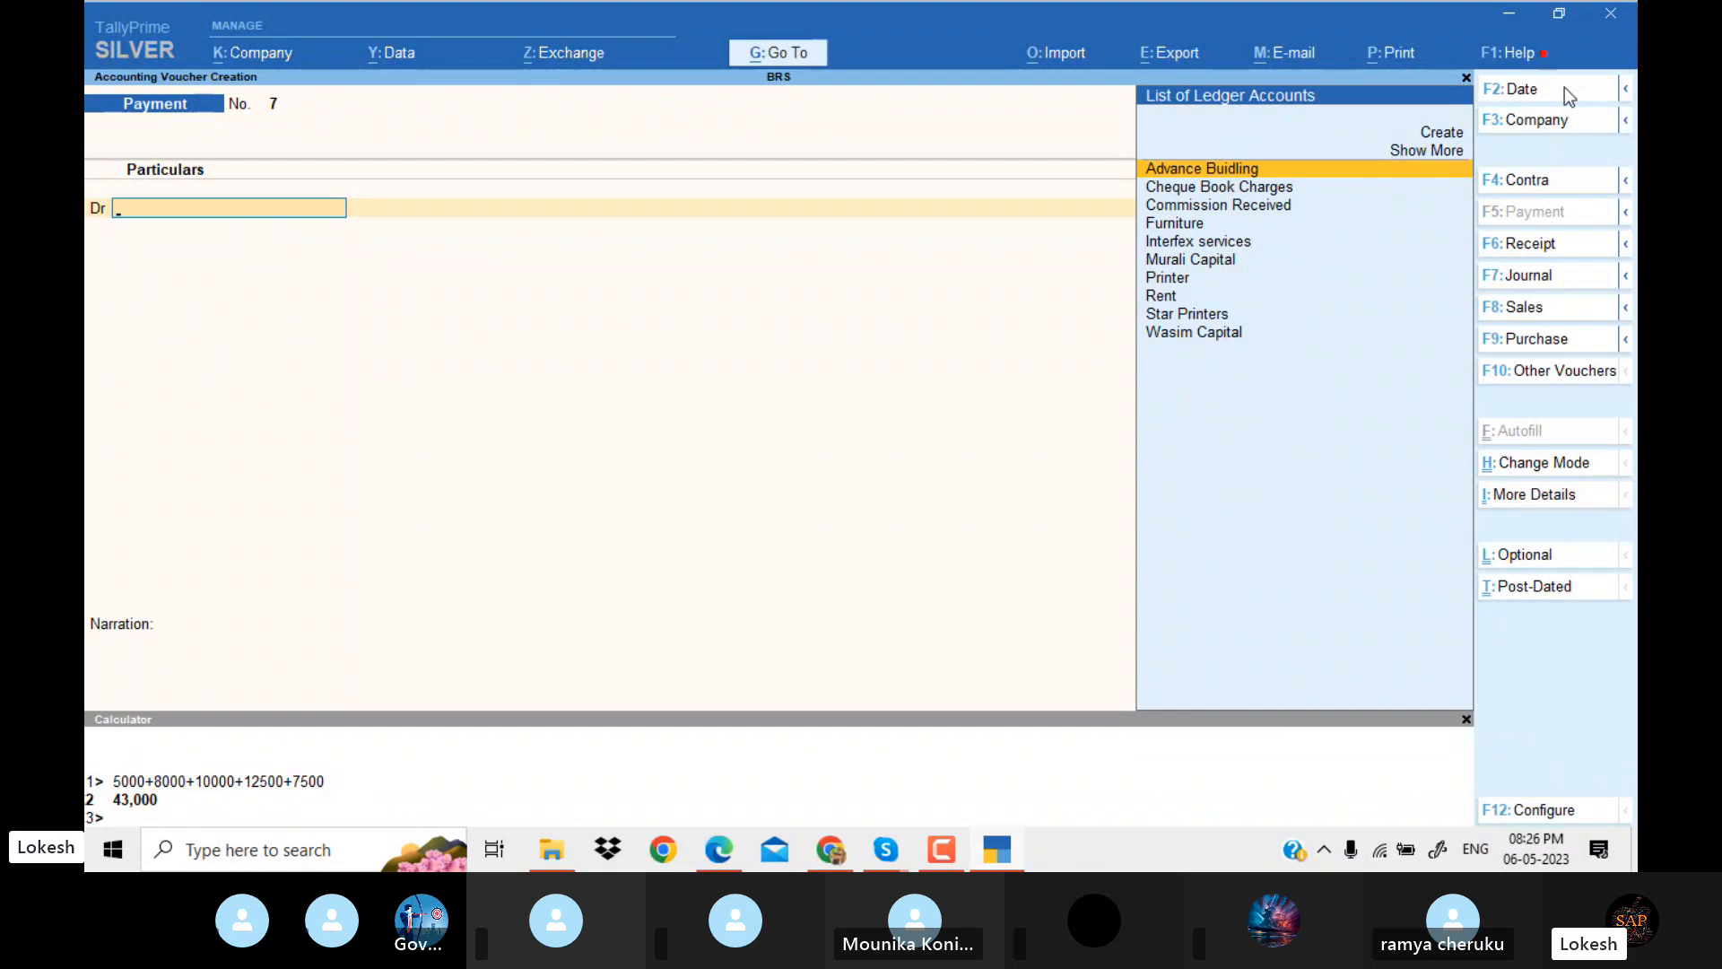
click(1565, 90)
text(2-5)
key(Return)
Create the ledger Interest on Loan under Indirect Expenses with ledger type Not Applicable for the payment's debit account.
key(alt+c)
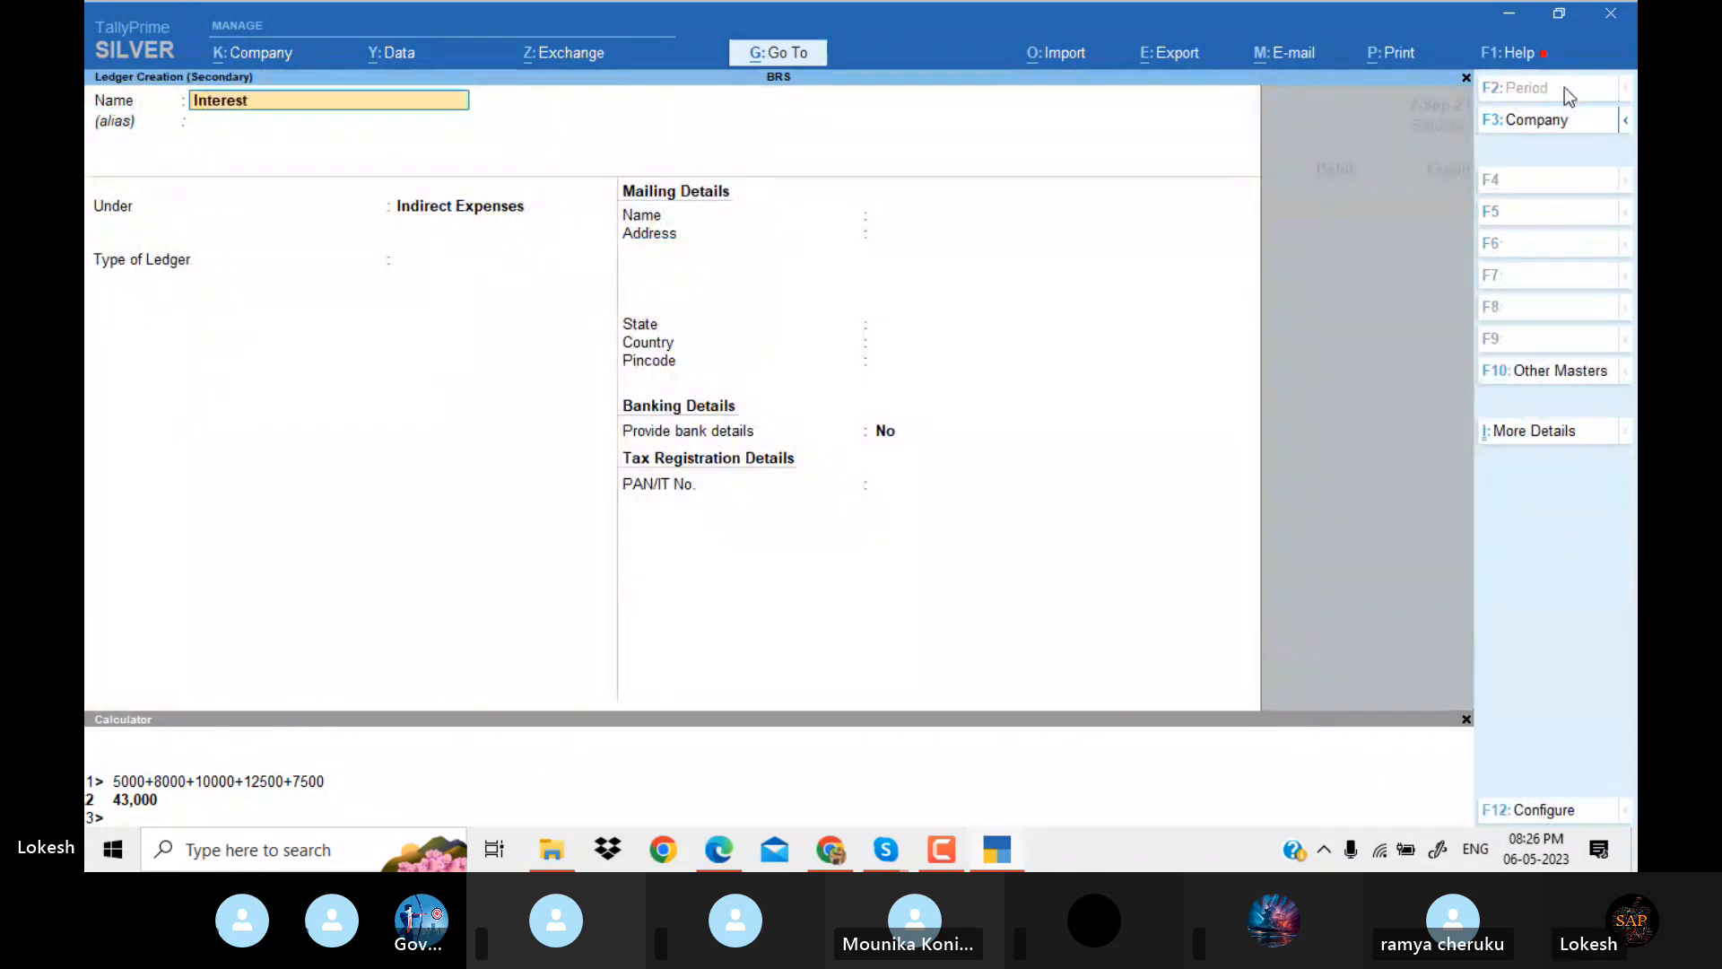
key(Return)
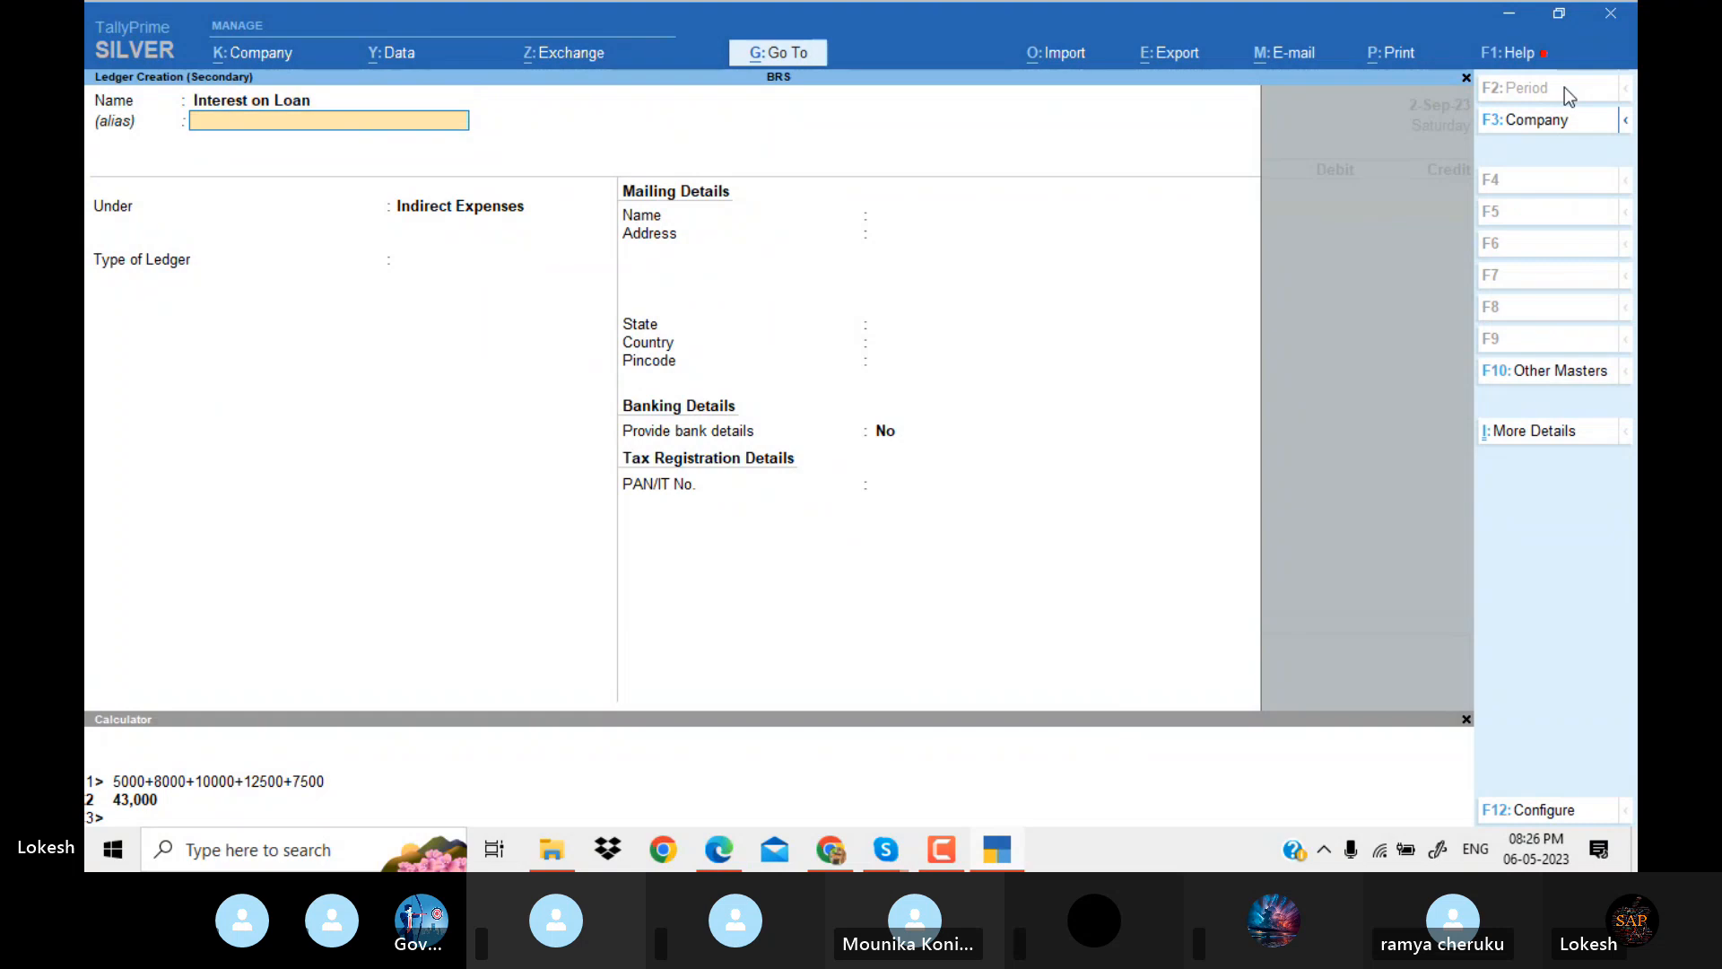
key(Return)
key(Return)
key(Return)
key(Return)
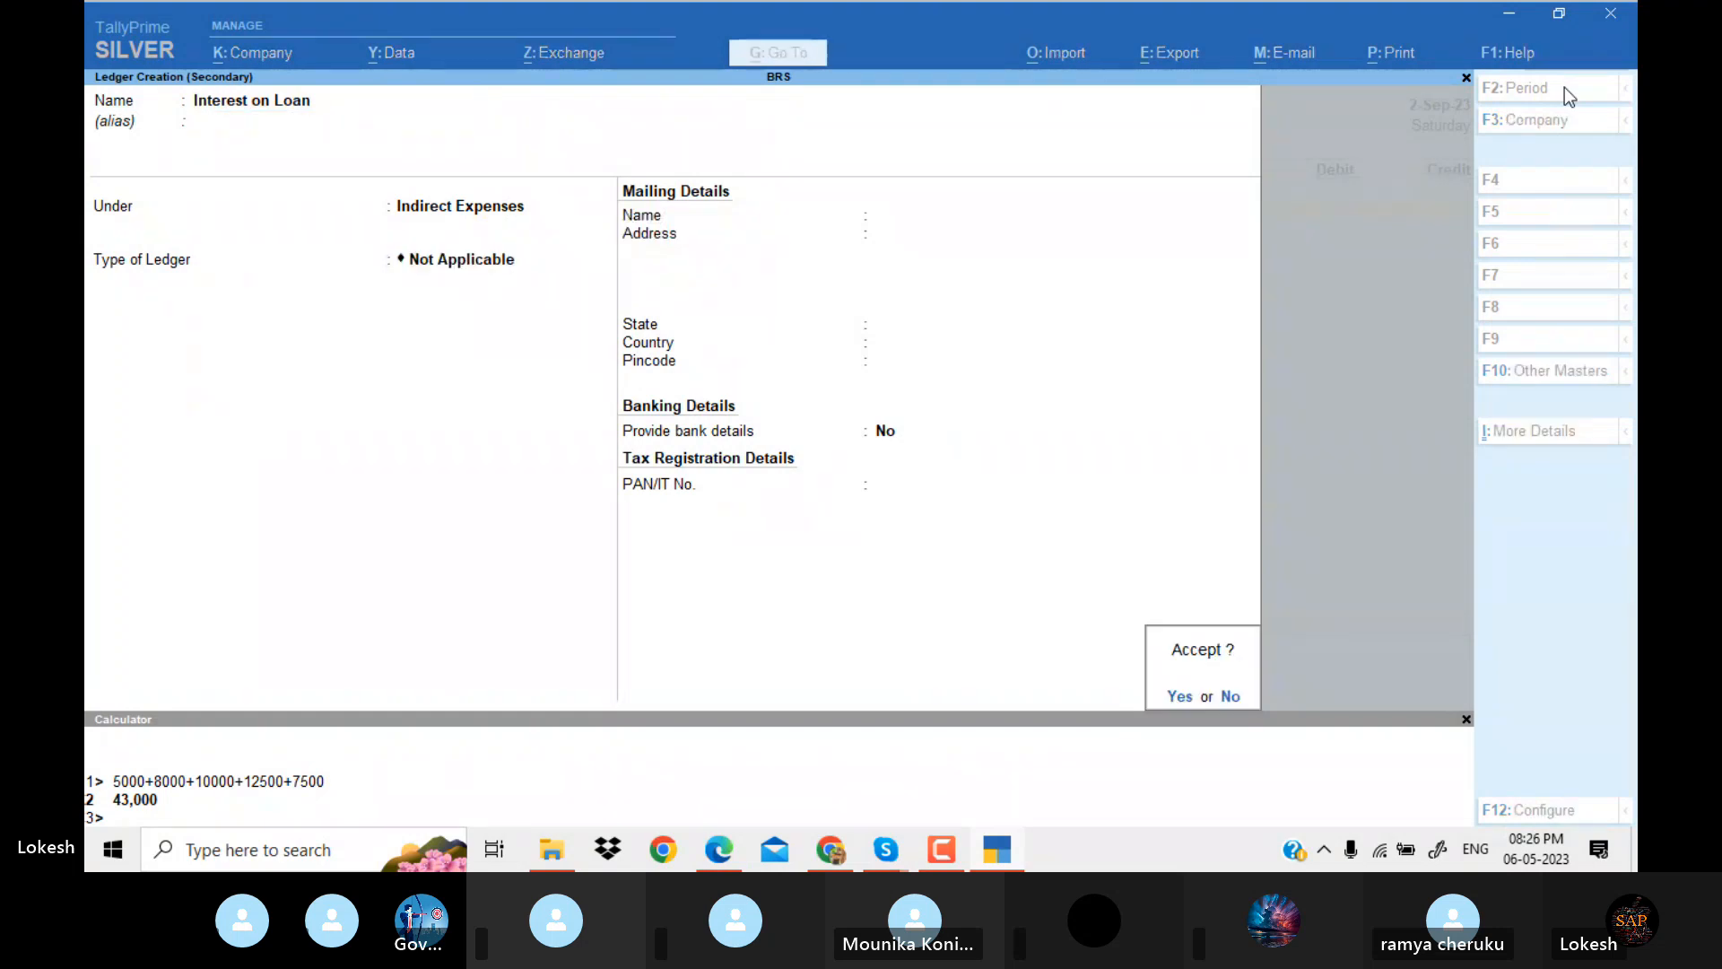
Debit Interest on Loan with 5,000, checking the interest amount in the PDF.
key(alt+Tab)
Check the paying bank in the PDF, credit Syndicate Bank with 5,000 using the default bank allocation, and save the payment voucher.
key(alt+Tab)
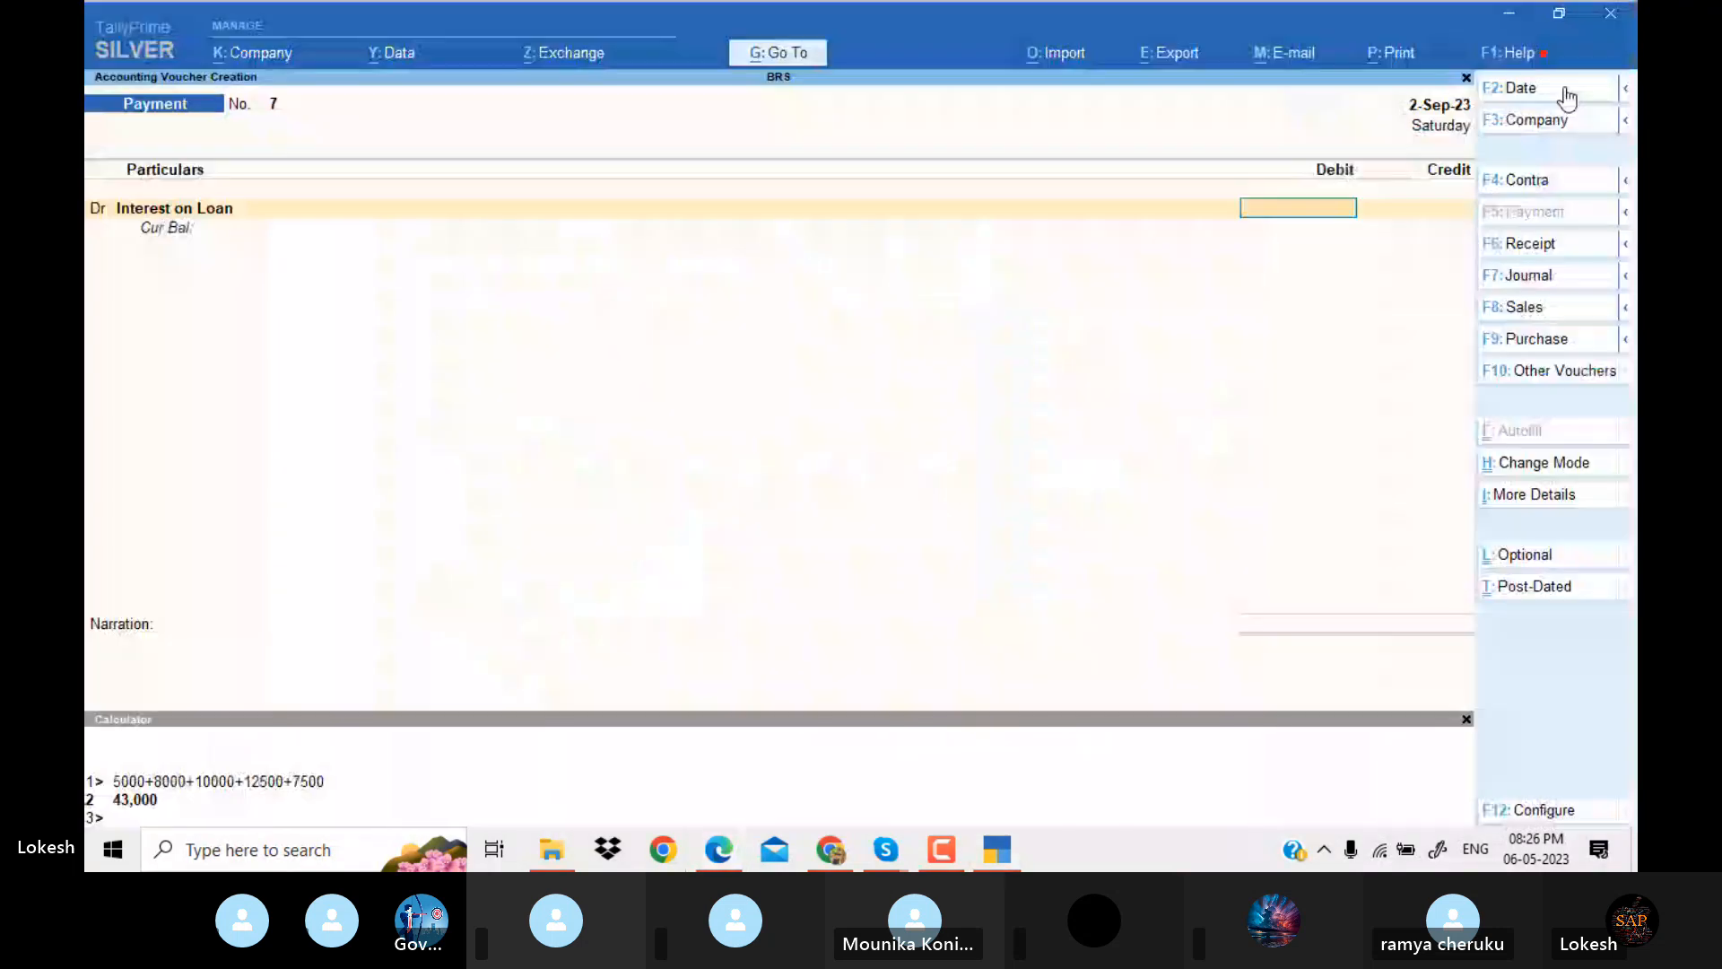
text(5000)
key(alt+Tab)
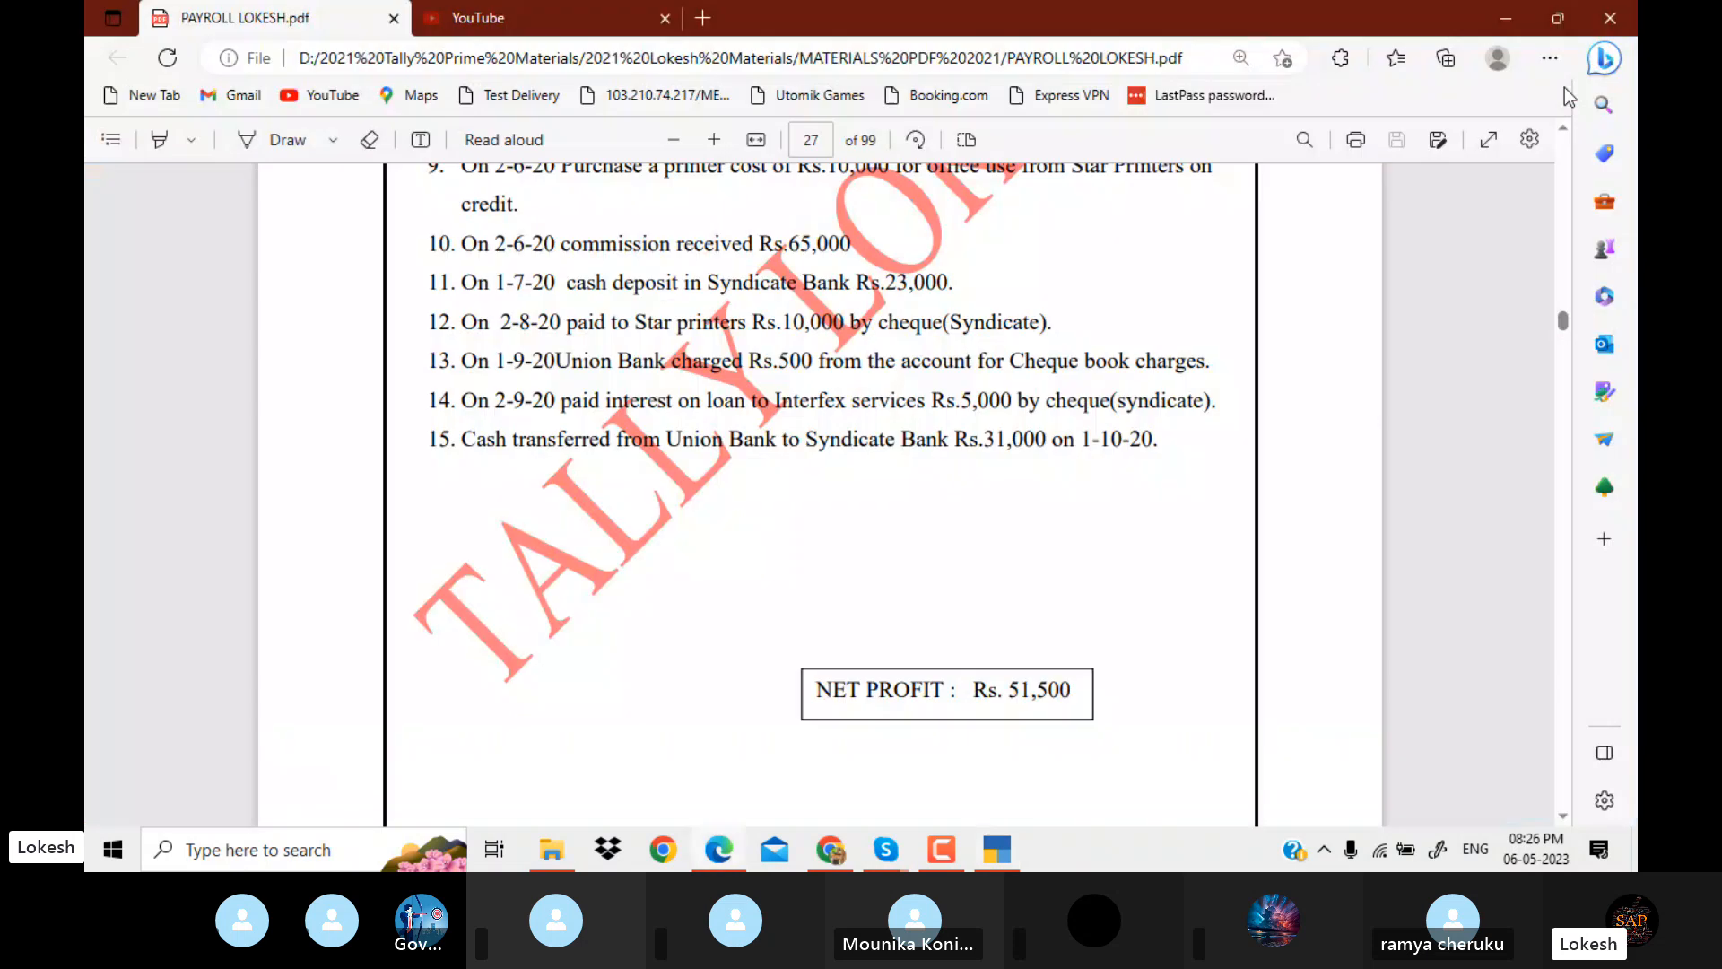
key(alt+Tab)
text(Sy)
key(Return)
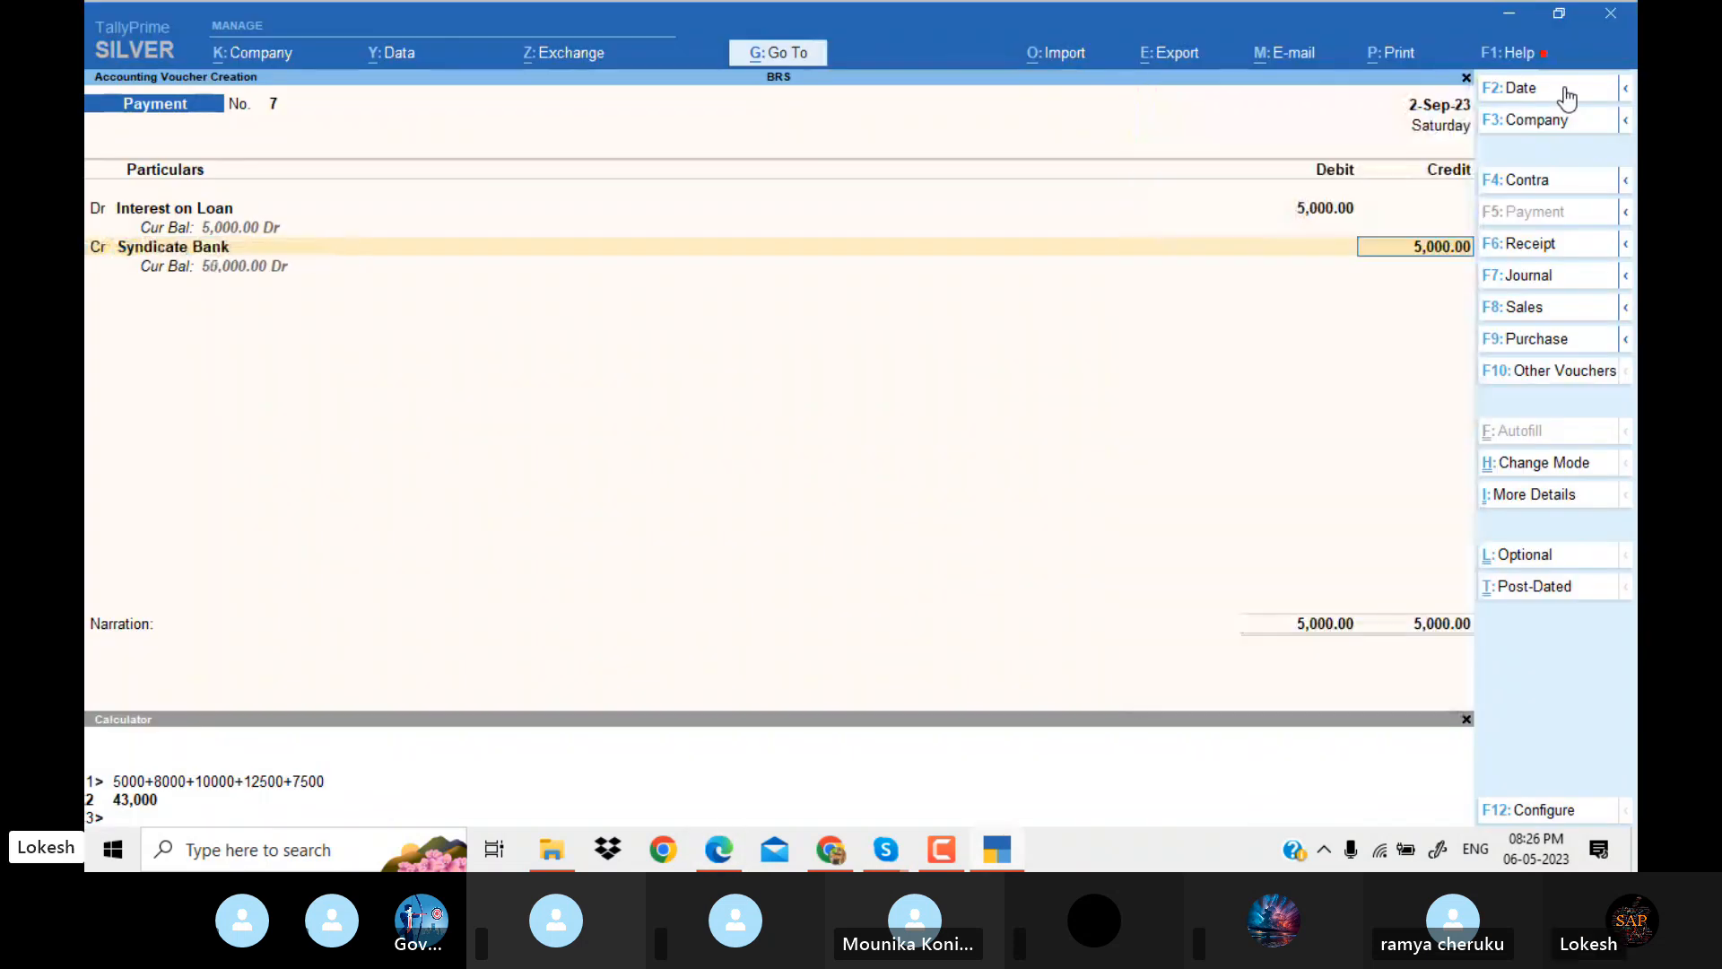
key(Return)
key(Return)
key(Return)
key(Return)
key(Return)
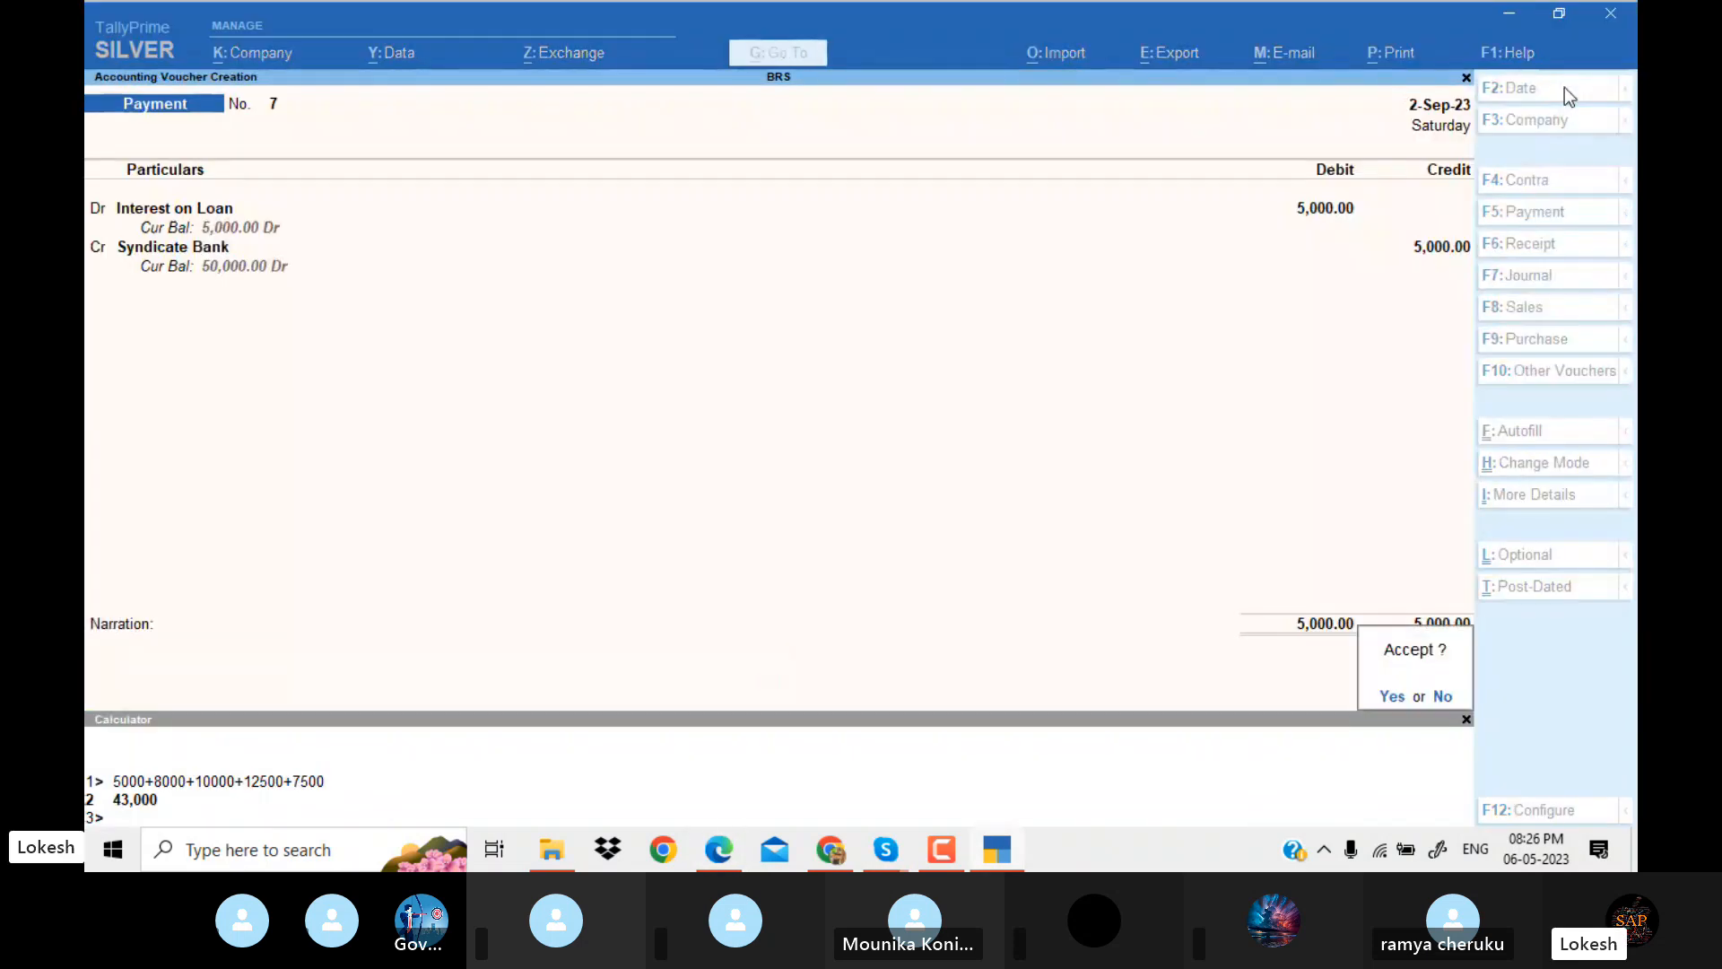
key(Return)
Check the Union Bank to Syndicate Bank transfer in the PDF and date a new contra voucher 1 October.
key(alt+Tab)
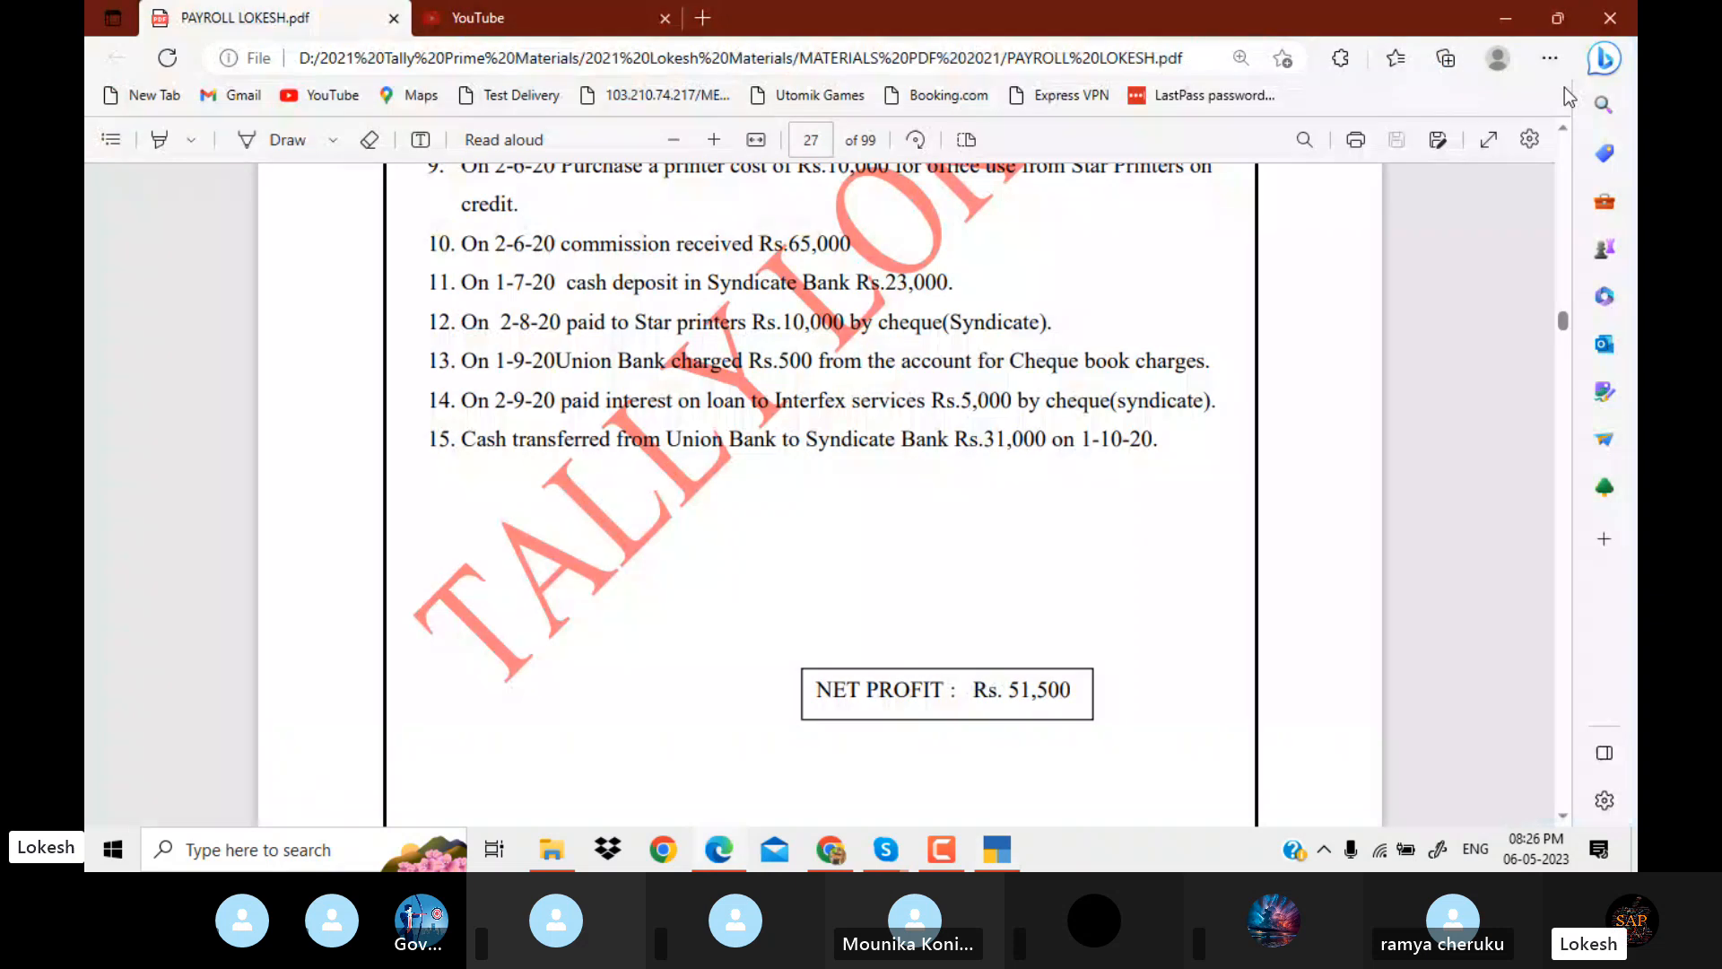
key(alt+Tab)
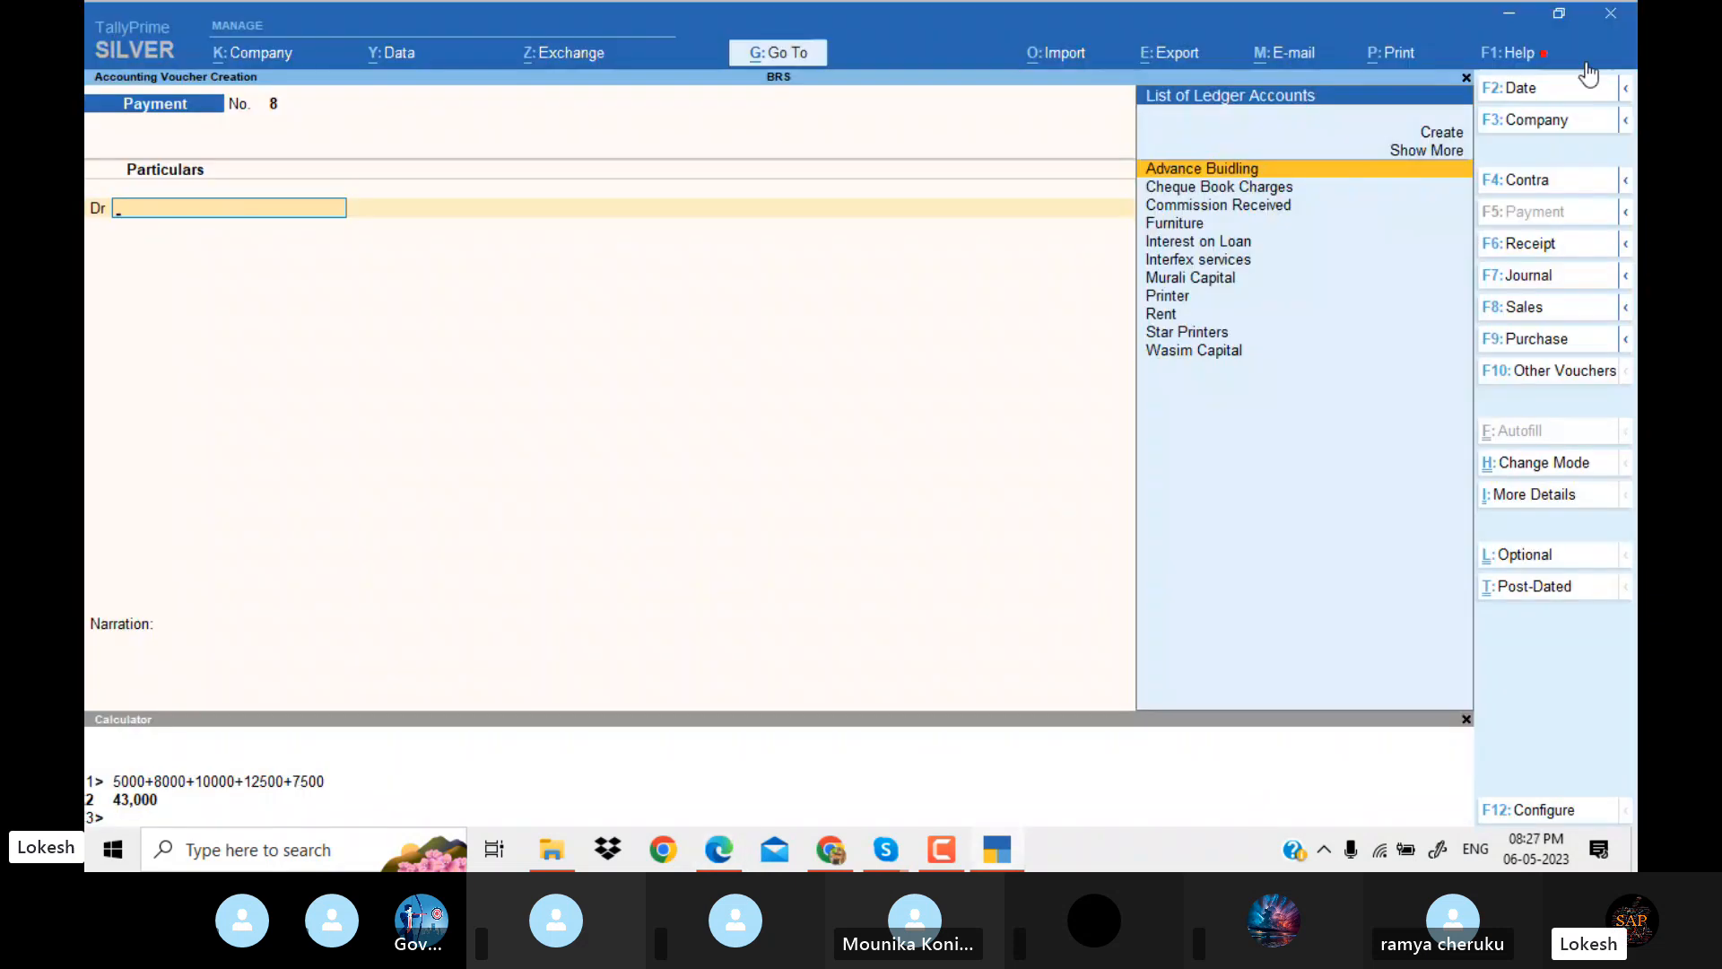
click(1568, 180)
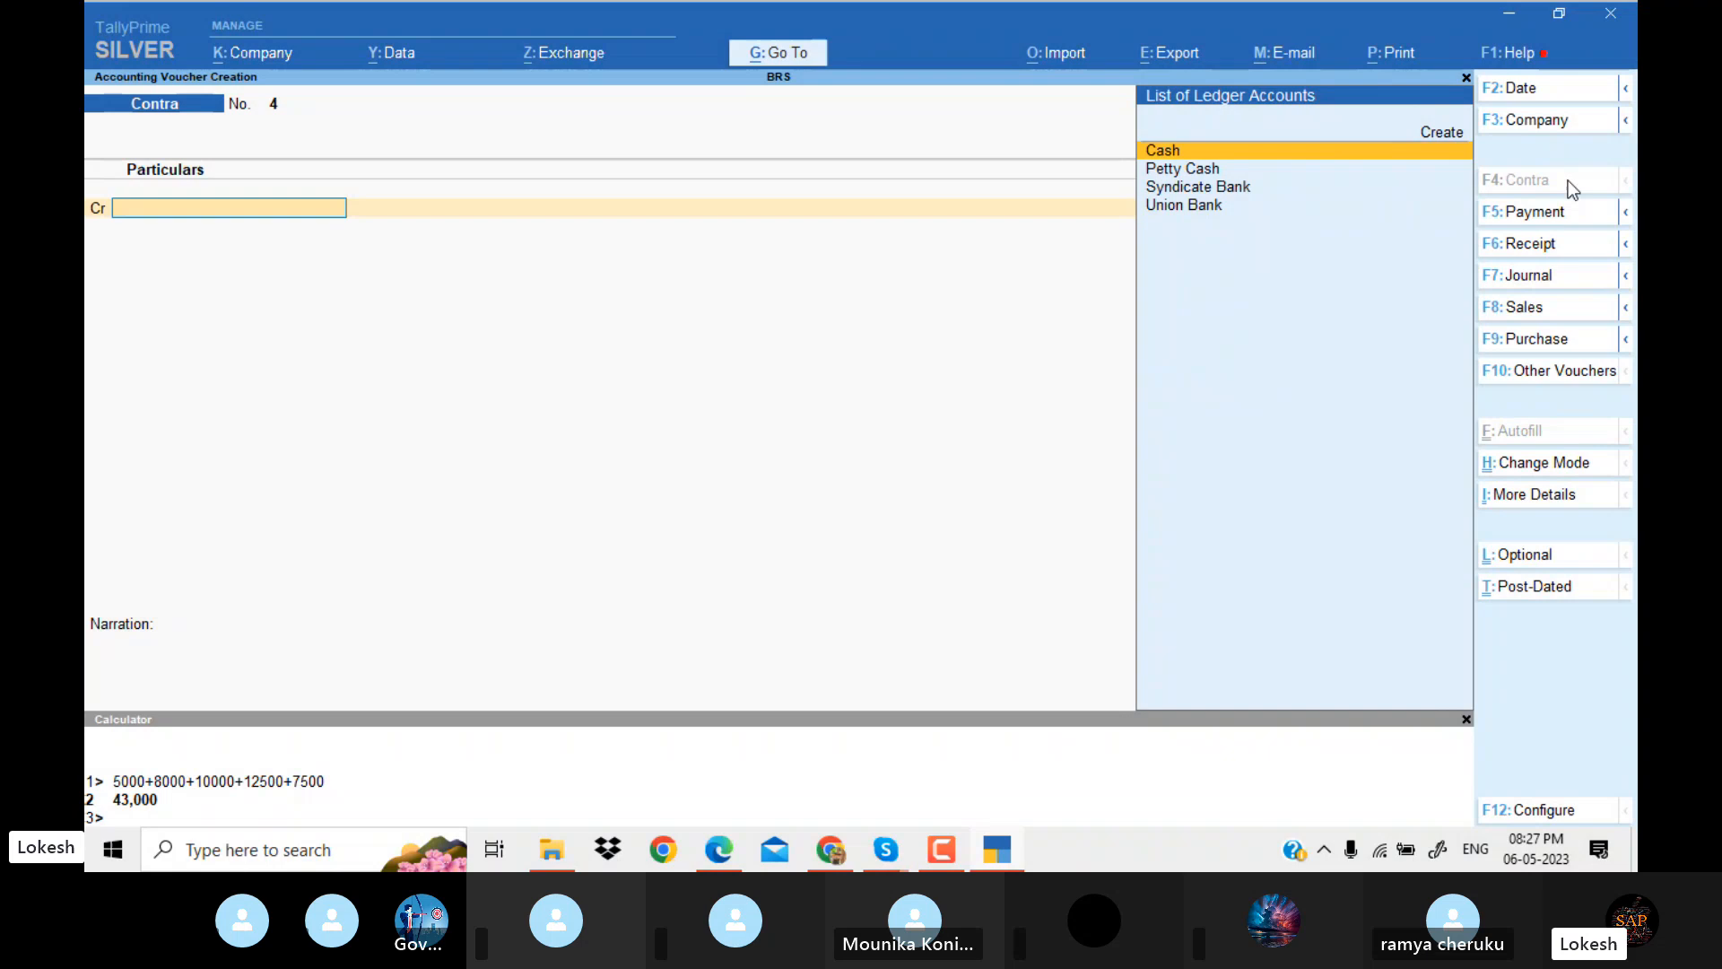
click(1533, 87)
key(alt+Tab)
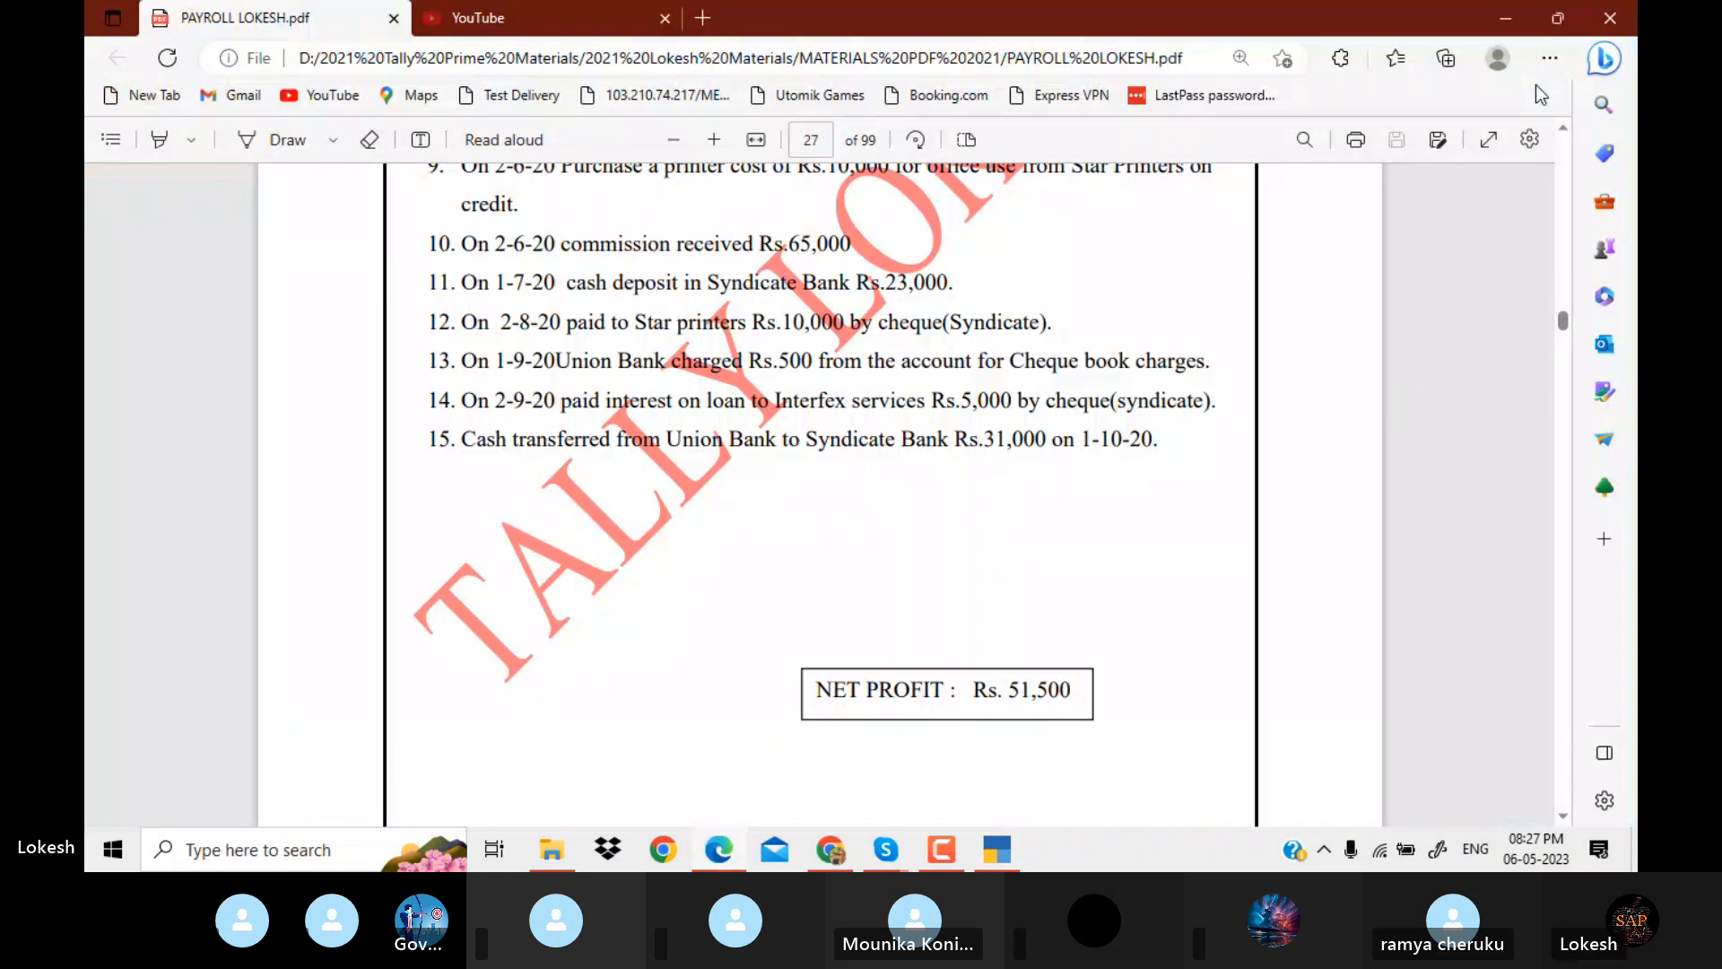
key(alt+Tab)
key(alt+Tab)
key(alt+Tab)
text(1-10)
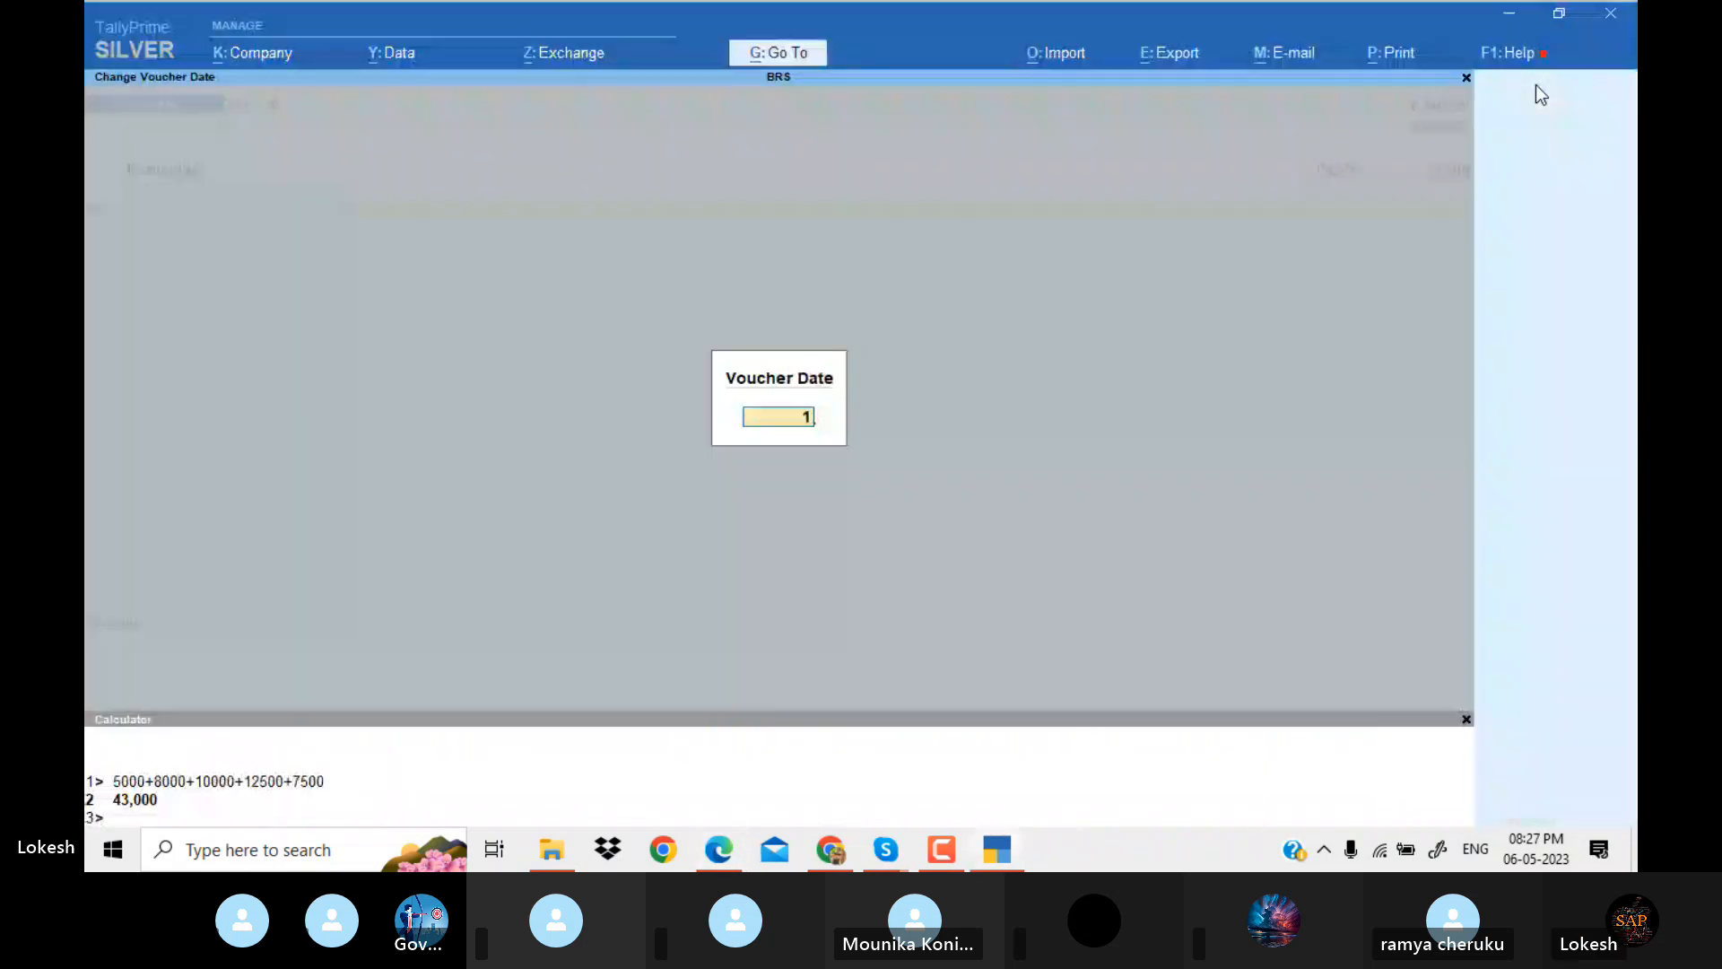
key(Return)
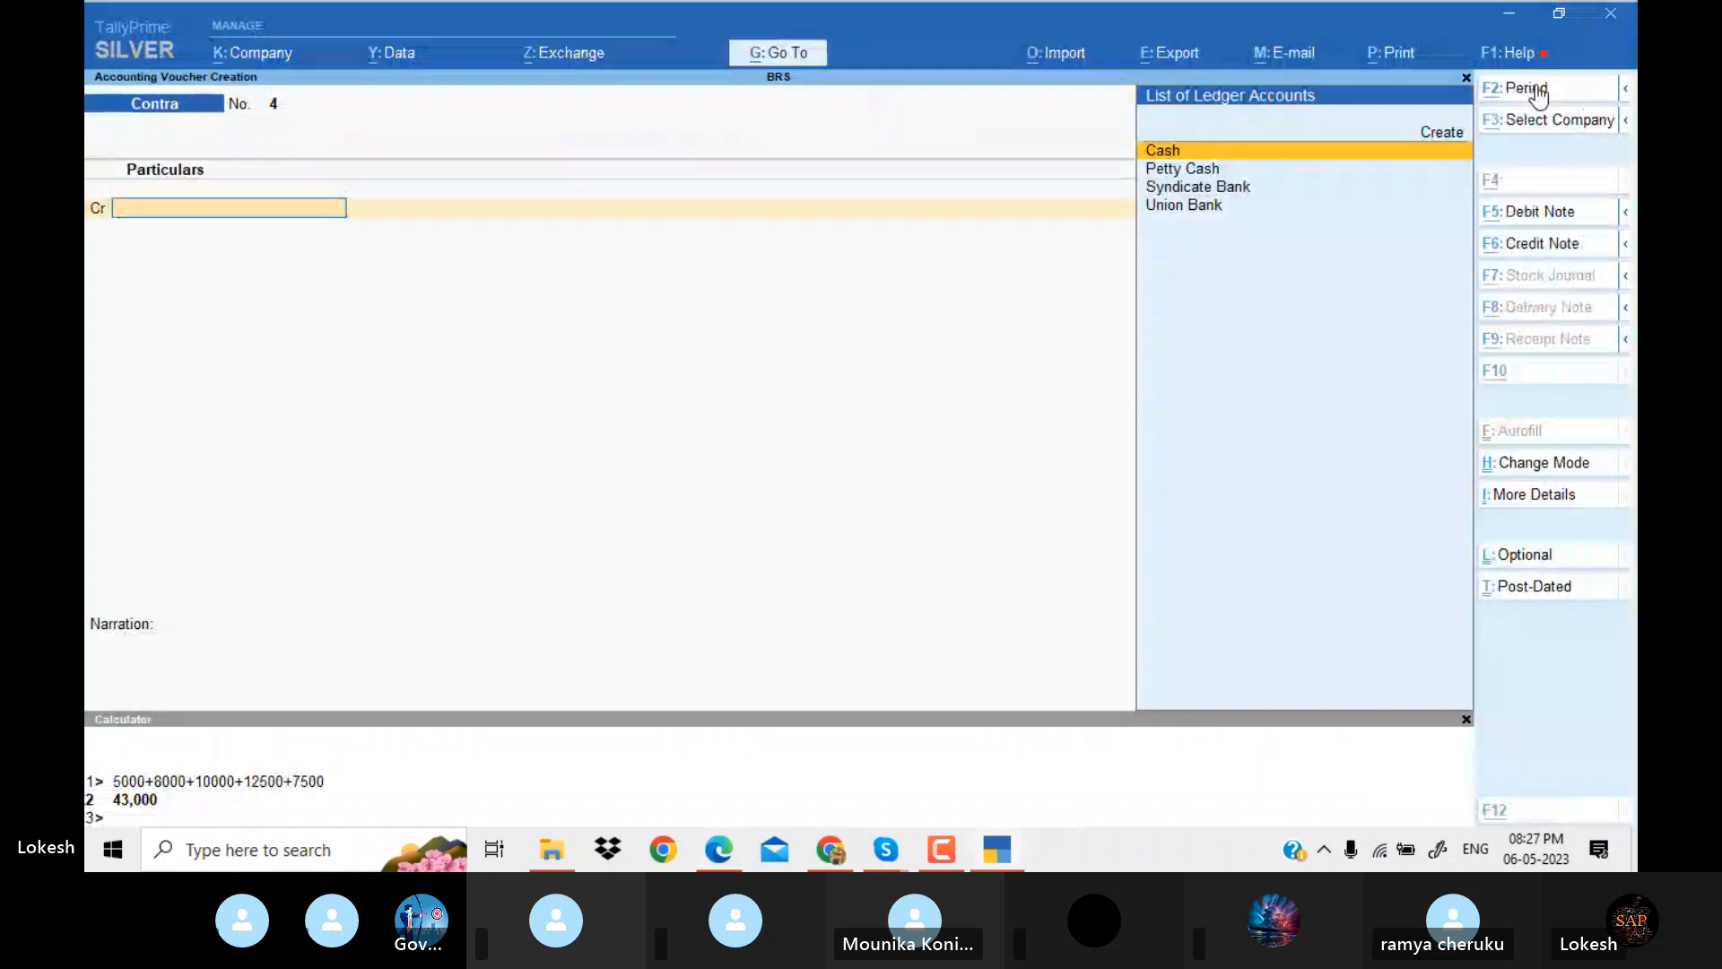
Check the transfer details in the PDF and credit Union Bank with 31,000 in the contra voucher.
key(alt+Tab)
key(alt+Tab)
key(Down)
key(Down)
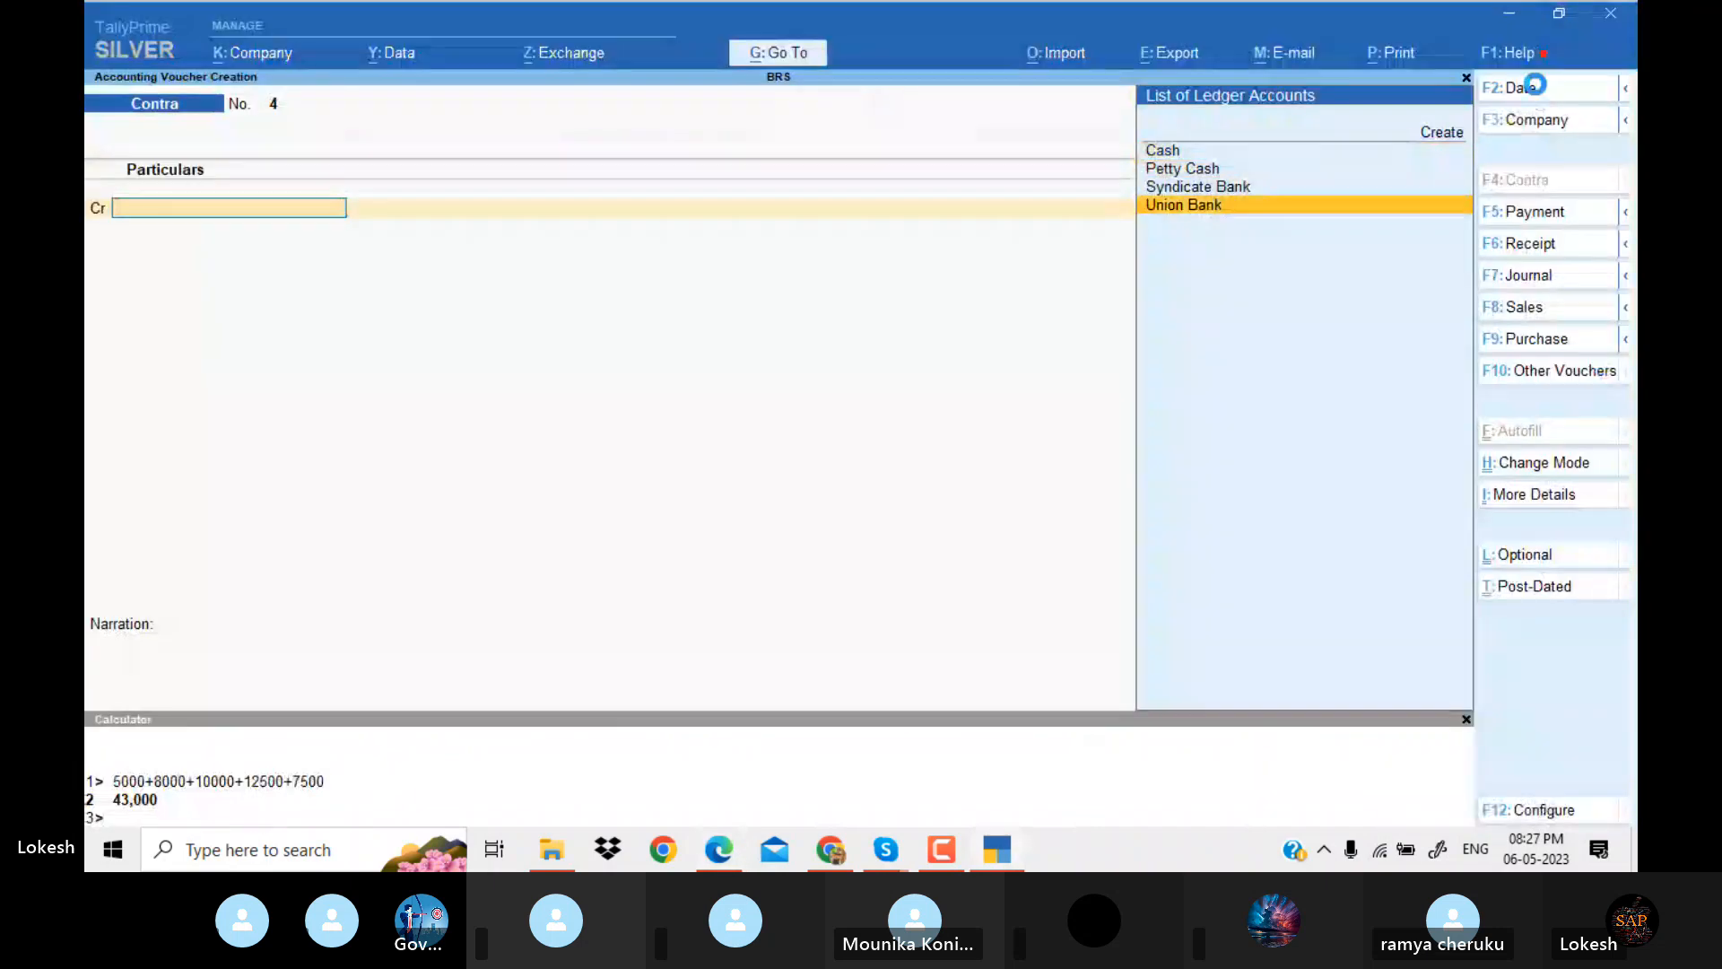
key(Return)
key(alt+Tab)
key(alt+Tab)
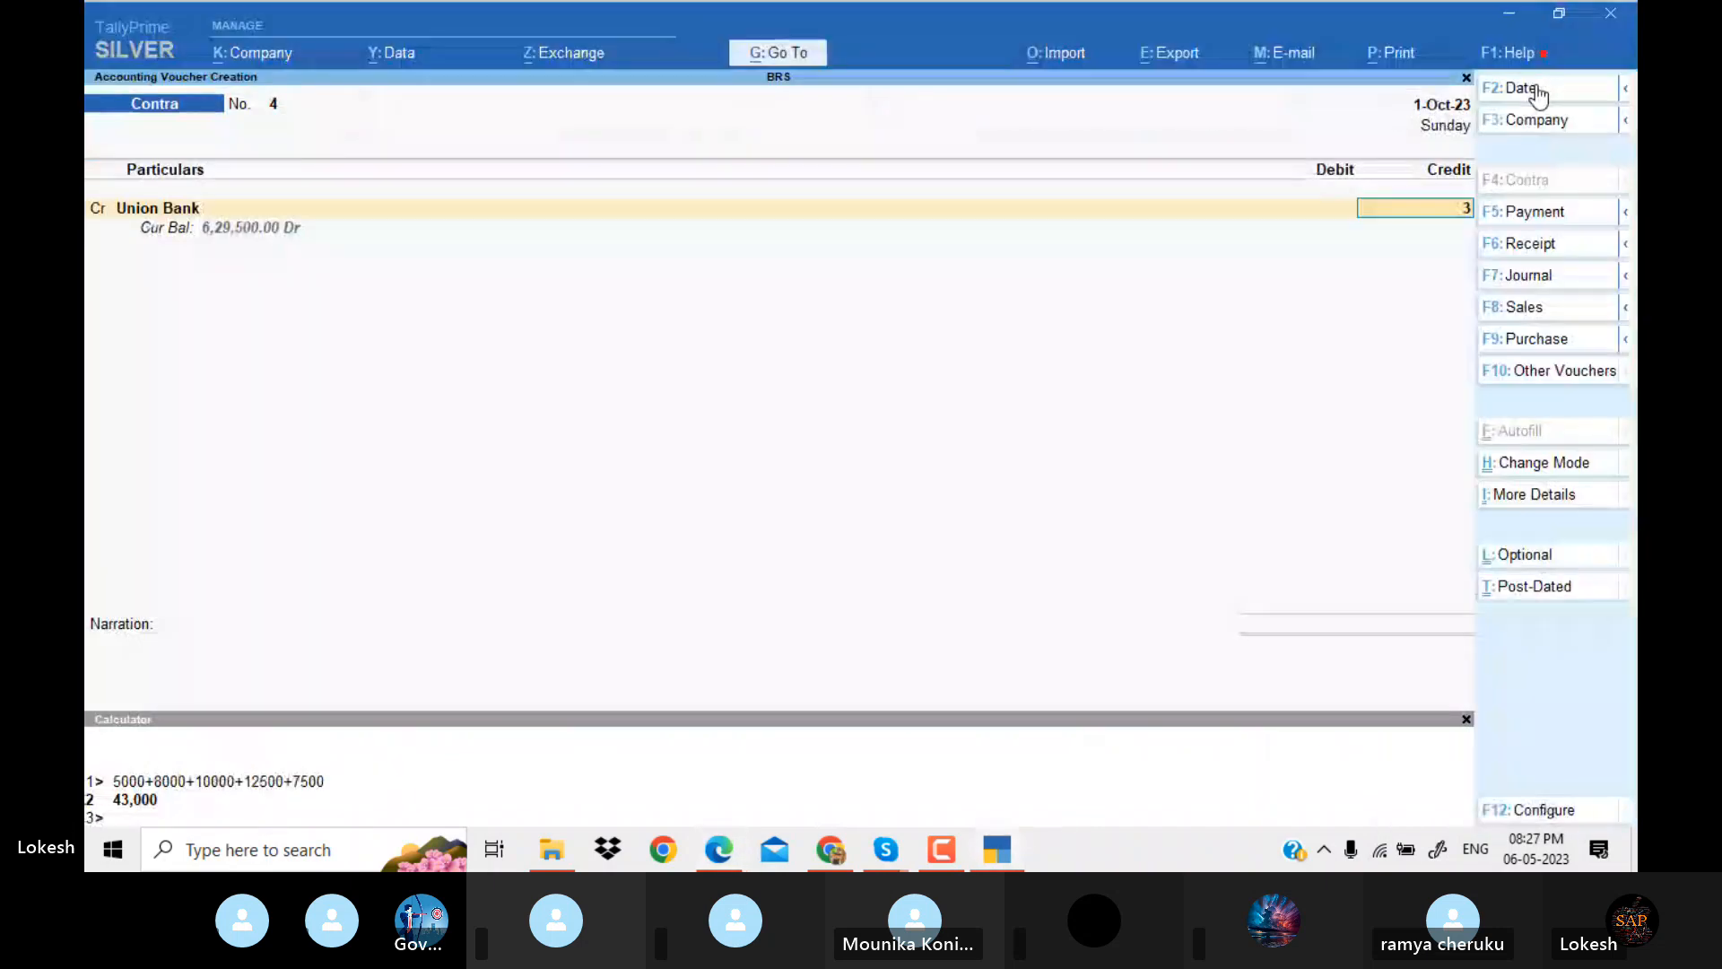
text(31000)
key(Return)
Debit Syndicate Bank with 31,000 using the default Cheque/DD bank allocation, and save the contra voucher.
key(Return)
key(Return)
key(Return)
key(Return)
key(Return)
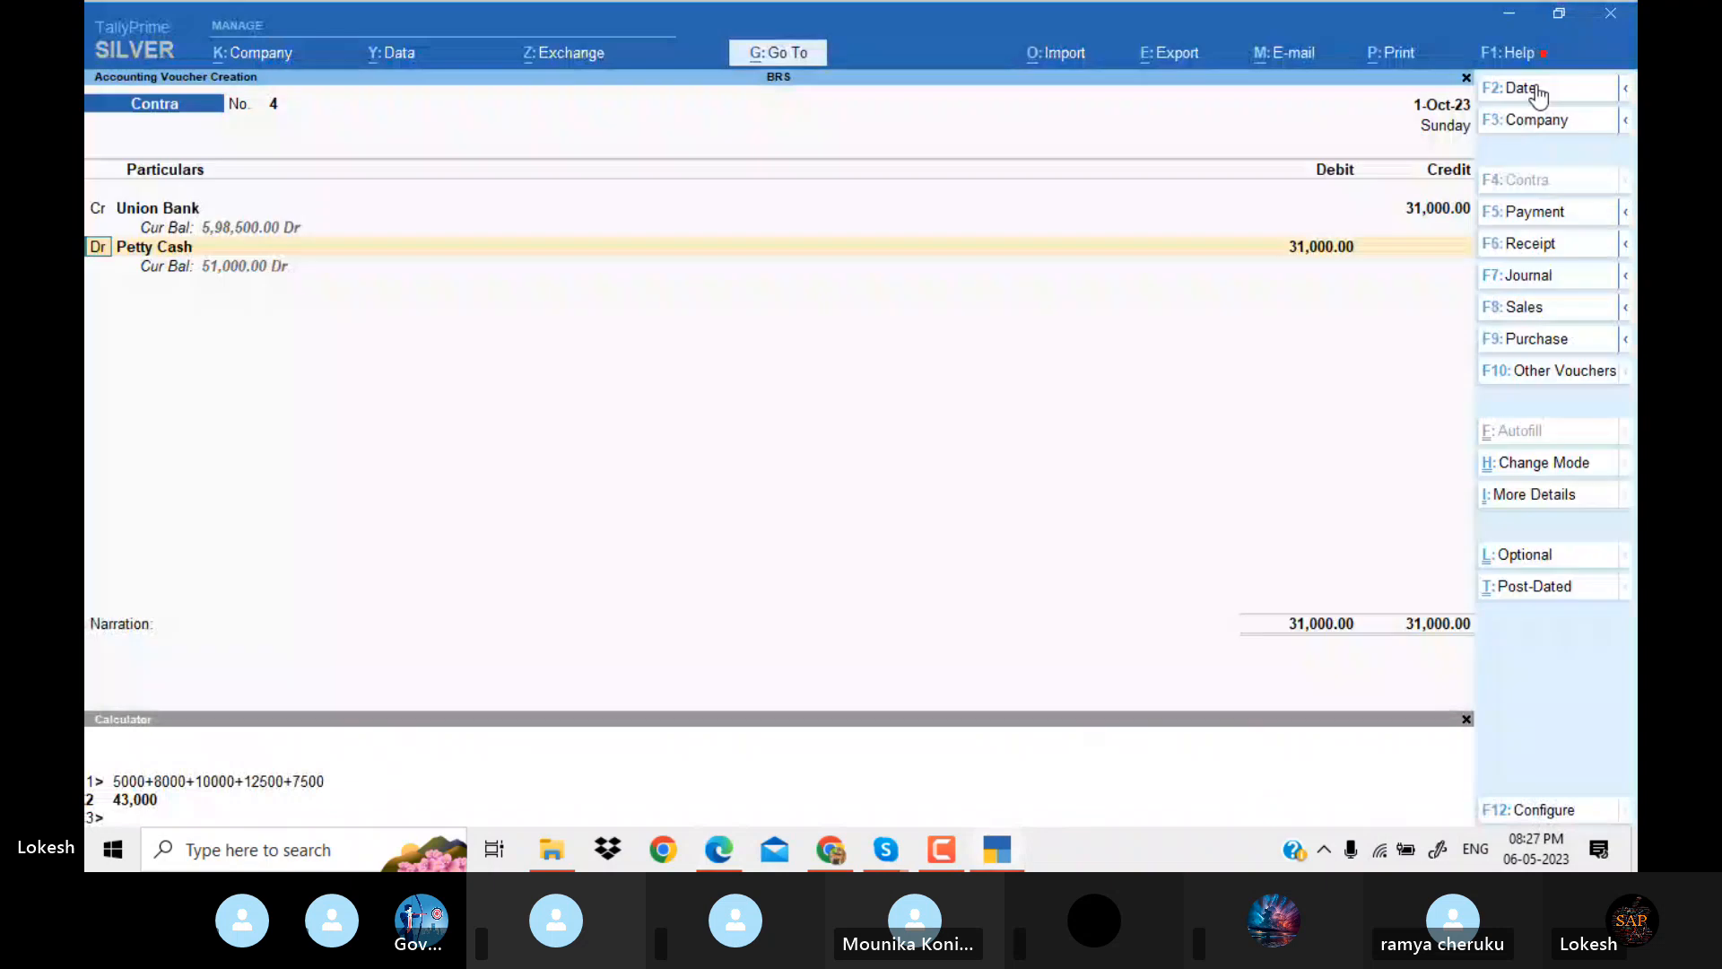
key(Down)
key(Return)
key(Return)
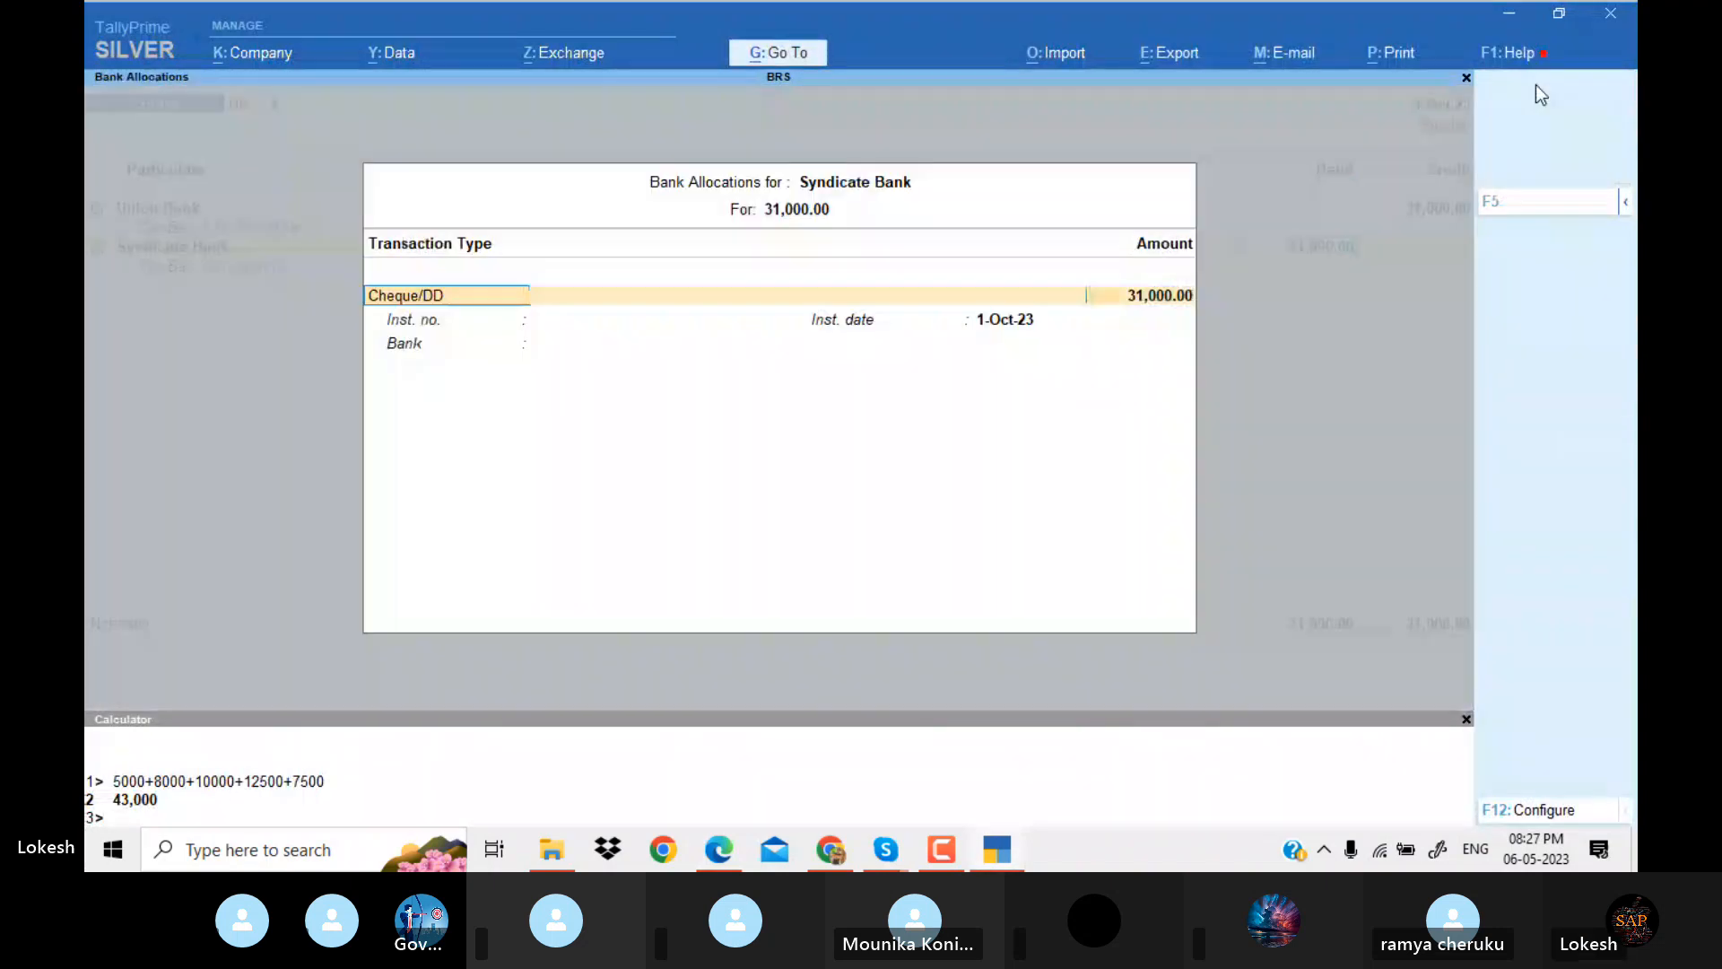
key(Return)
key(Return)
key(Return)
key(Return)
key(Return)
key(Return)
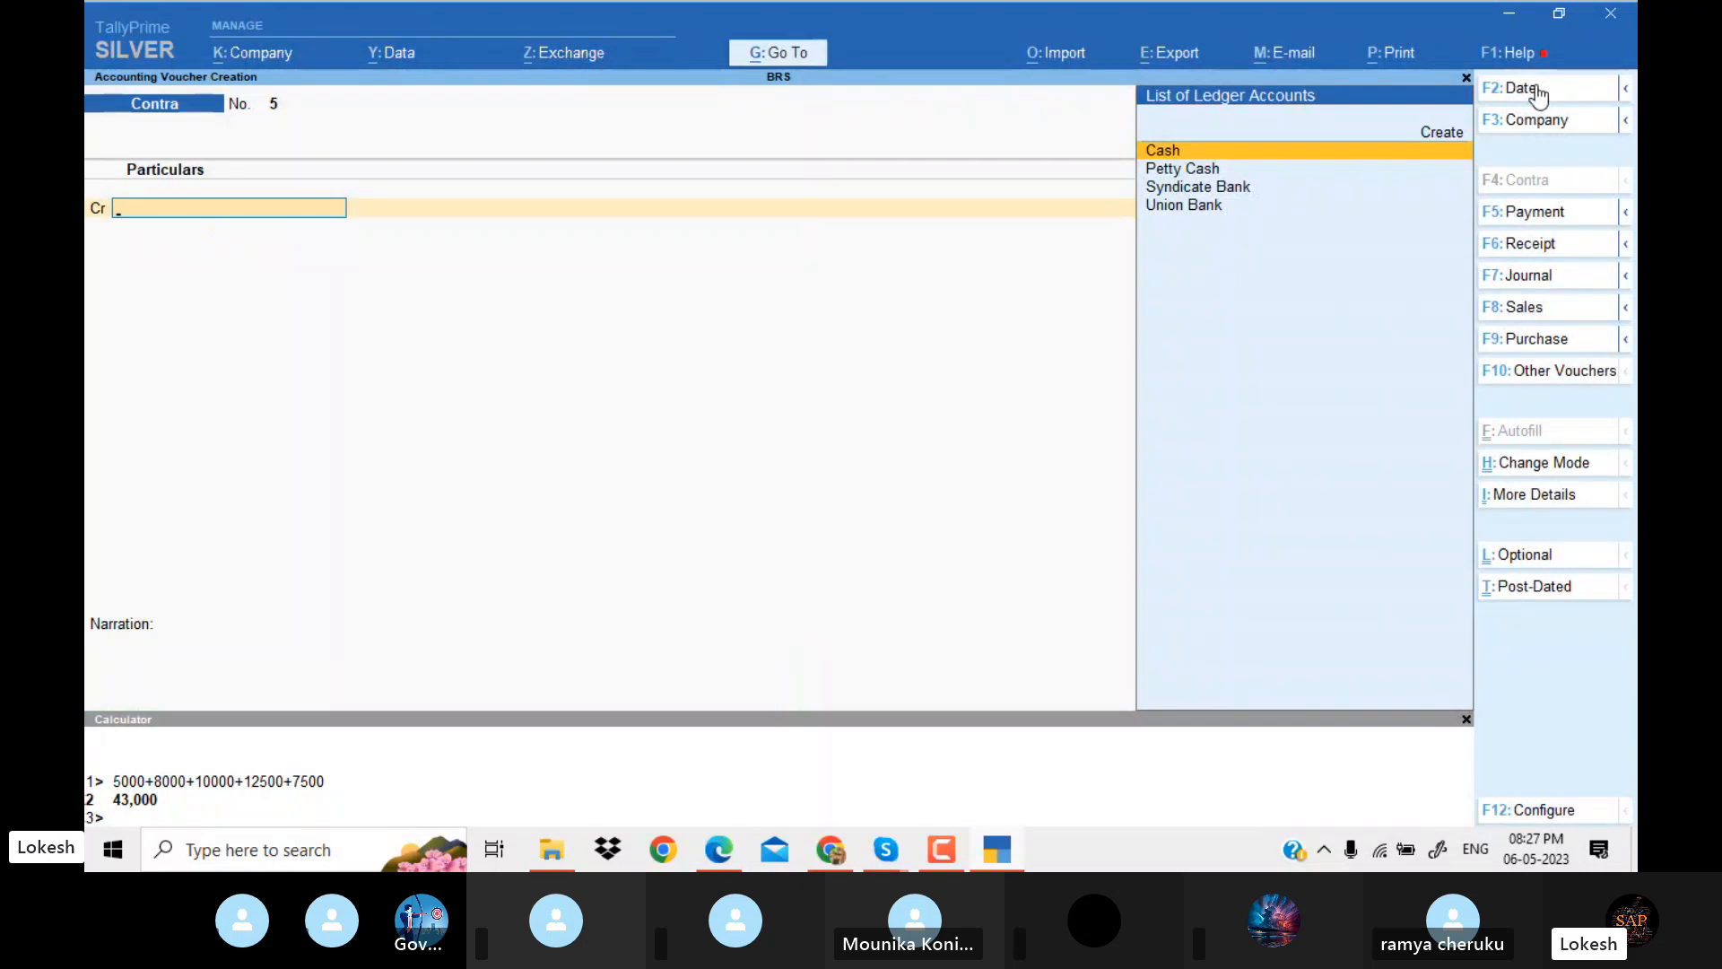
Leave voucher entry and open the Profit & Loss A/c in detailed view.
key(Escape)
key(Escape)
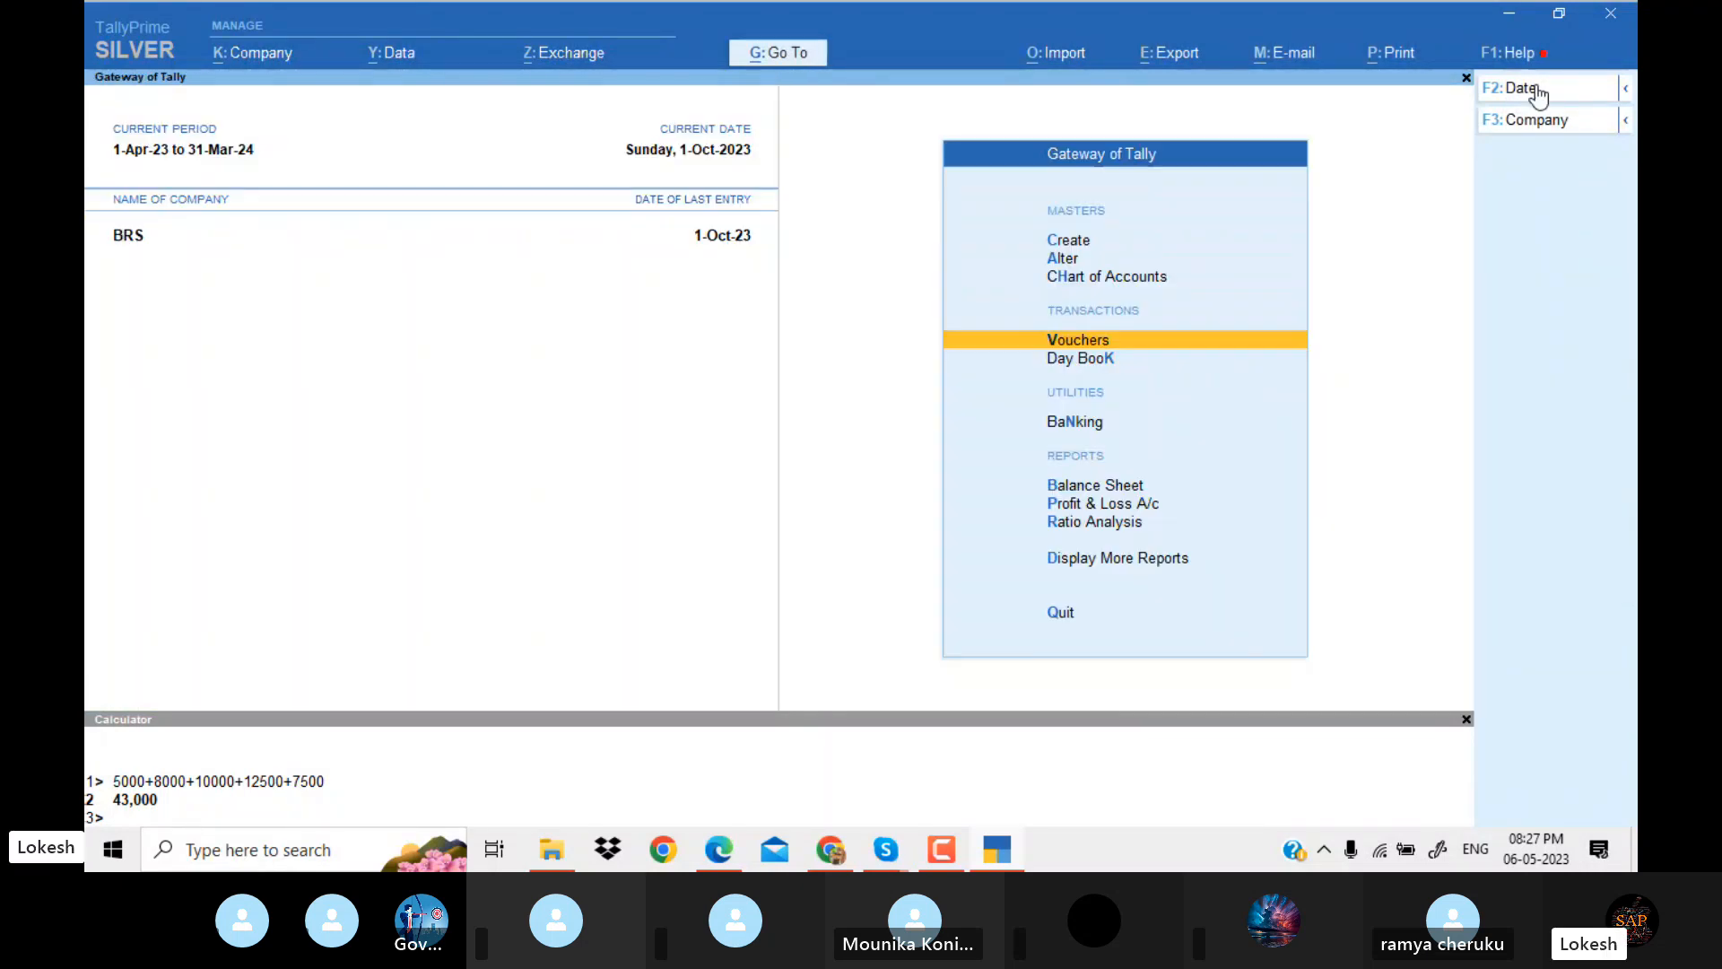
key(Down)
key(Down)
key(Down)
key(Down)
key(Return)
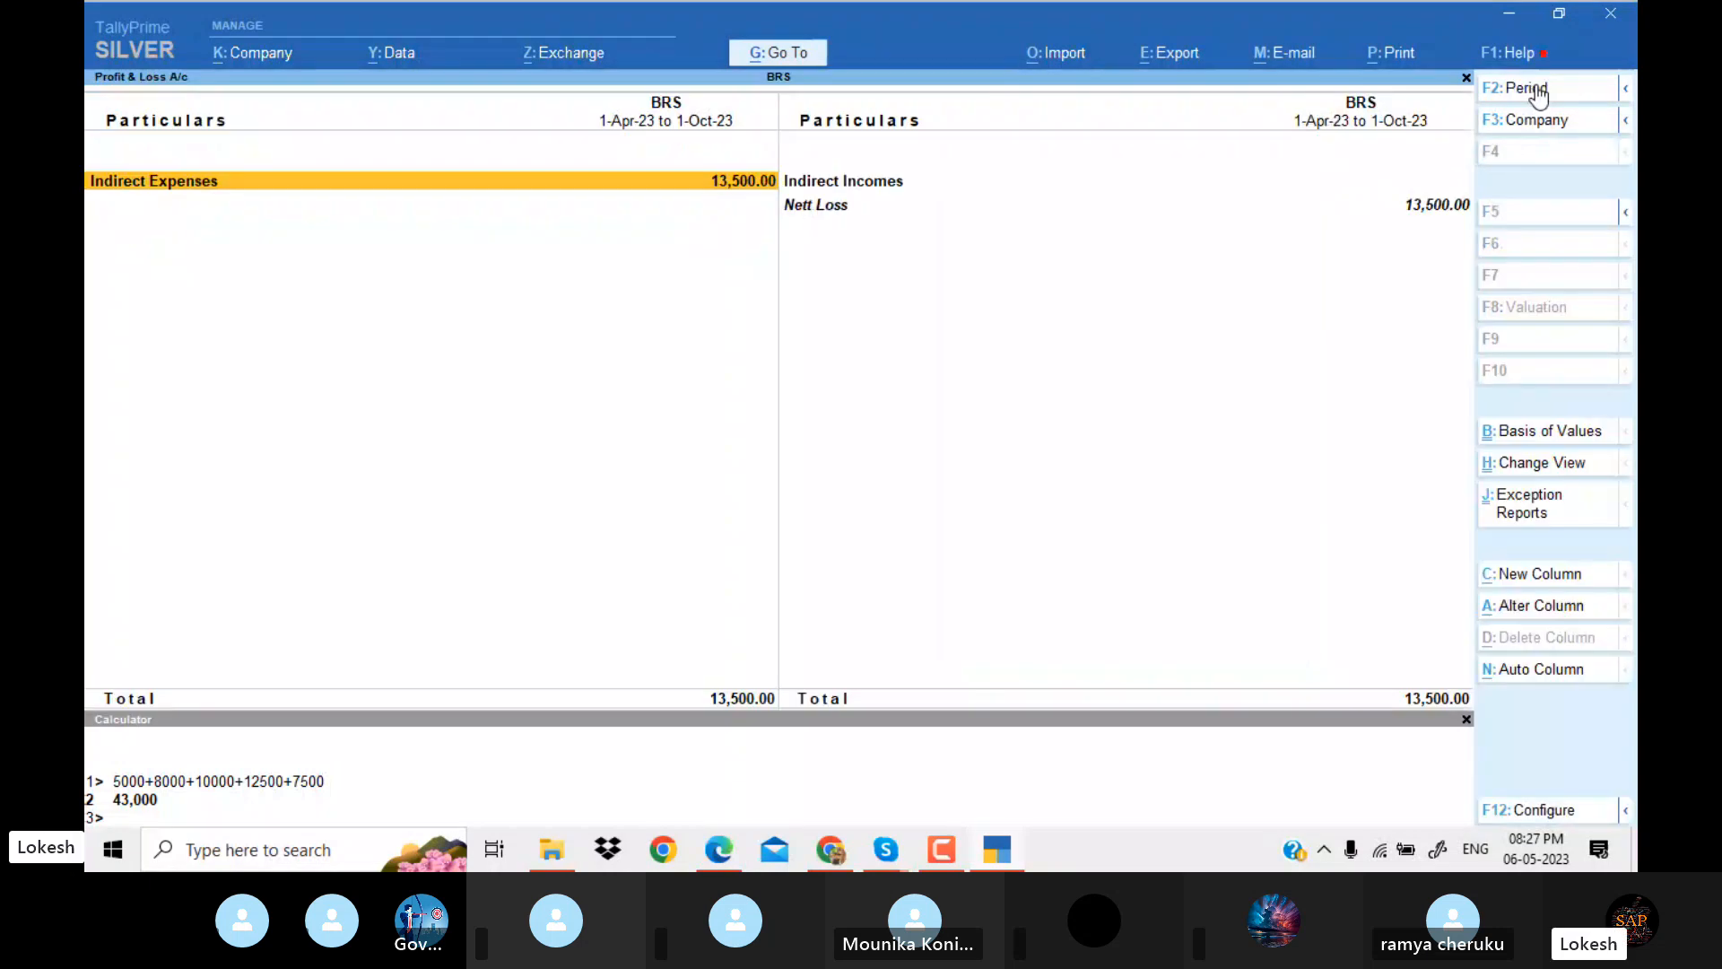
key(alt+F5)
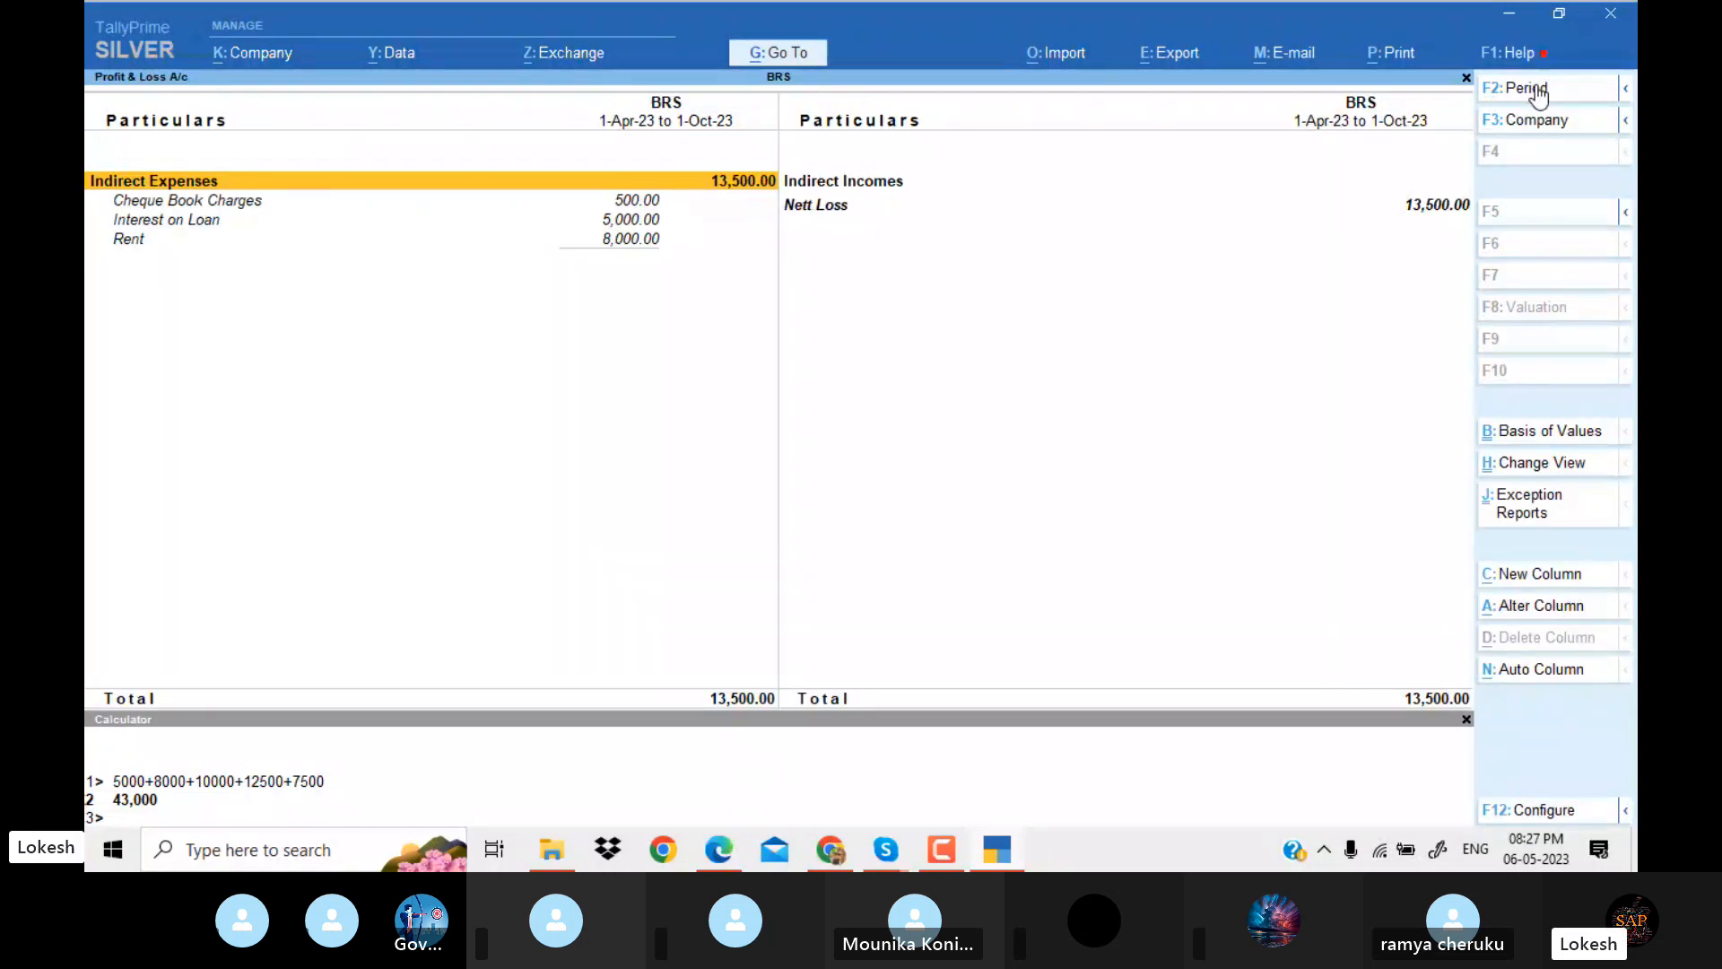
Compare the Profit & Loss result with the net profit given in the PDF problem.
key(Right)
key(Down)
key(alt+Tab)
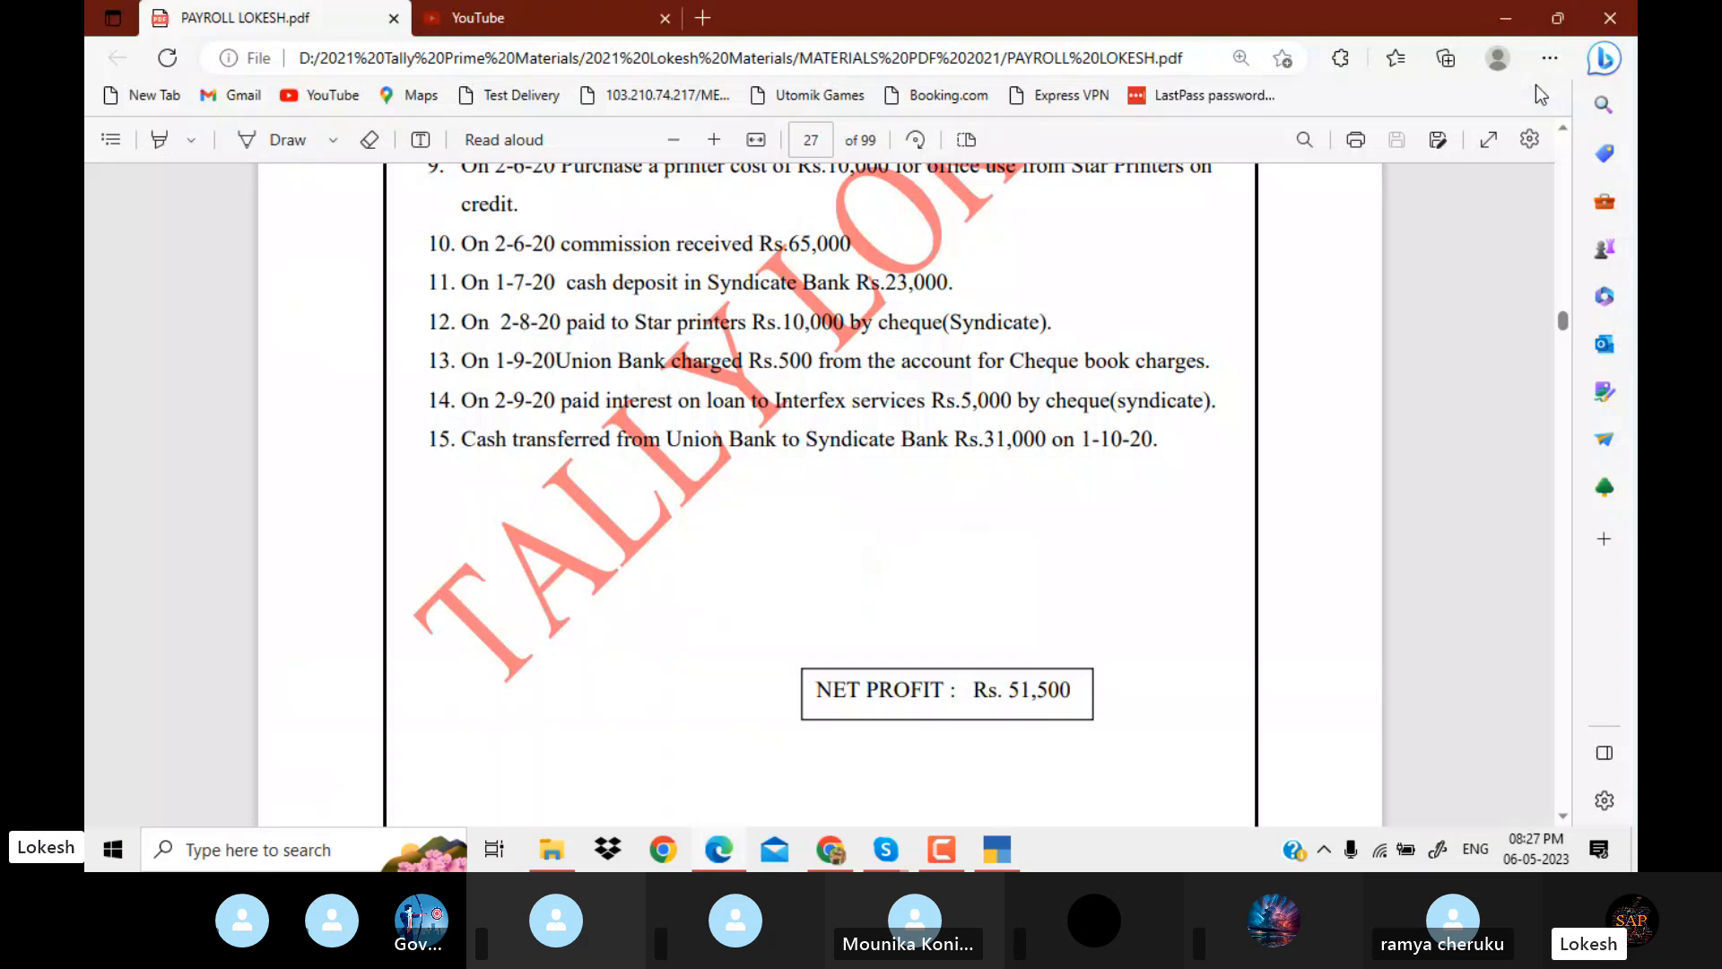
key(alt+Tab)
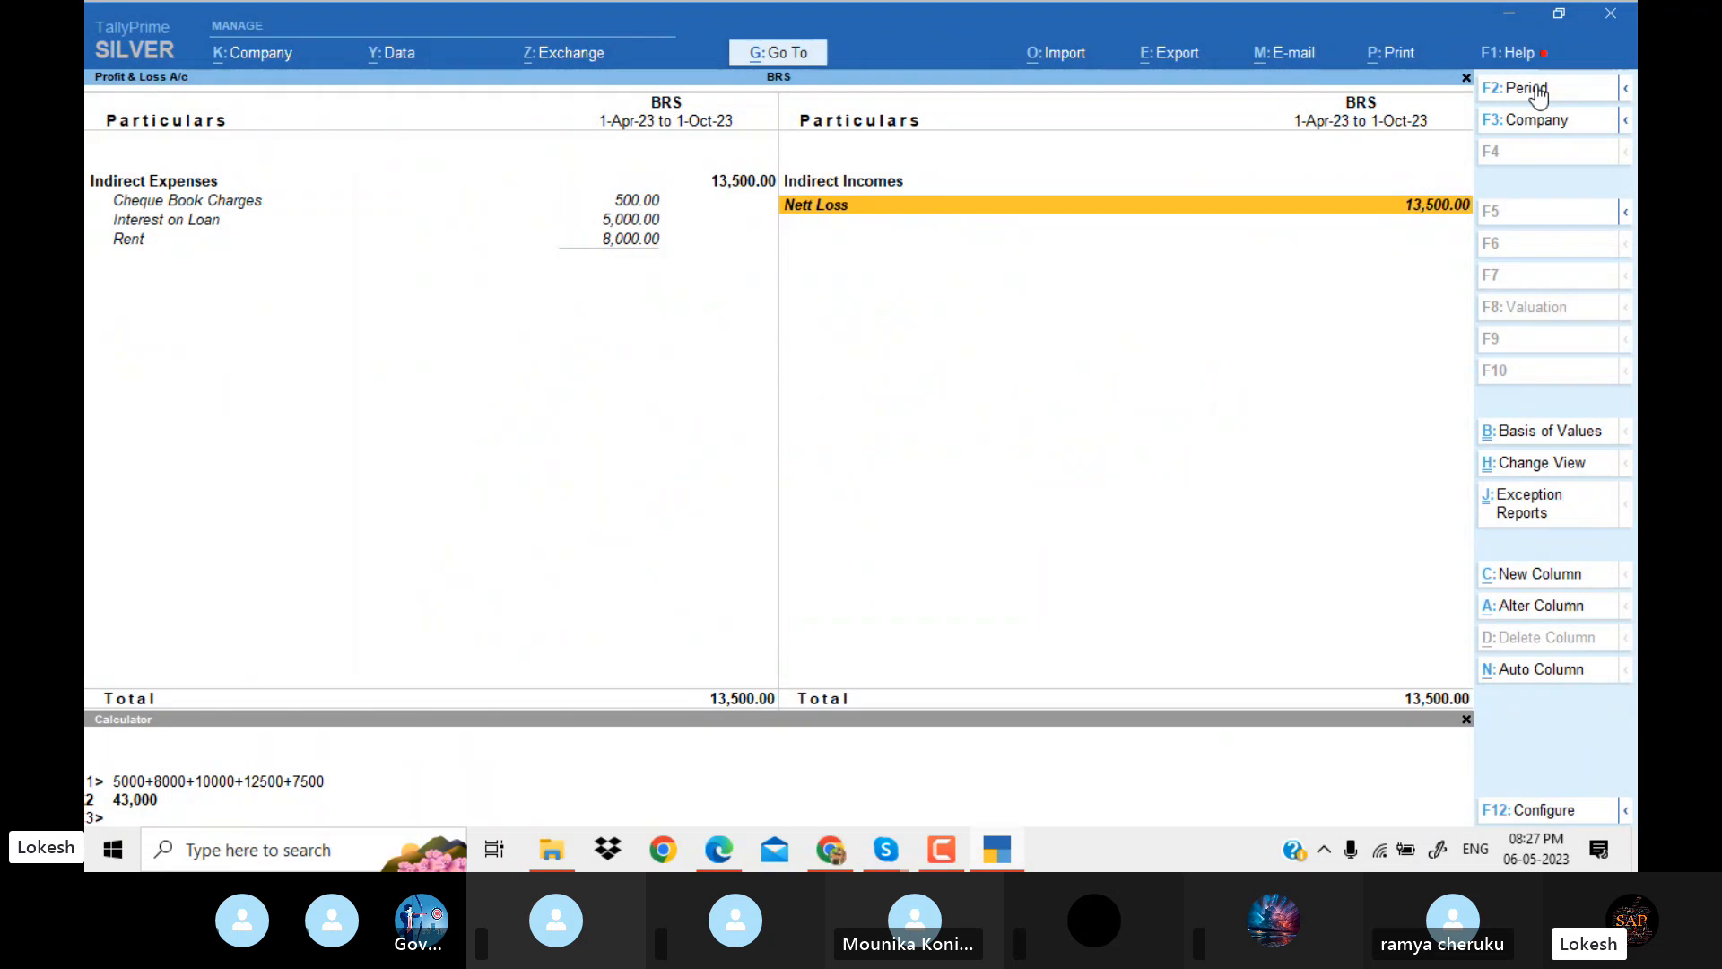
Leave the Profit & Loss A/c and open the Day Book in detailed view.
key(Escape)
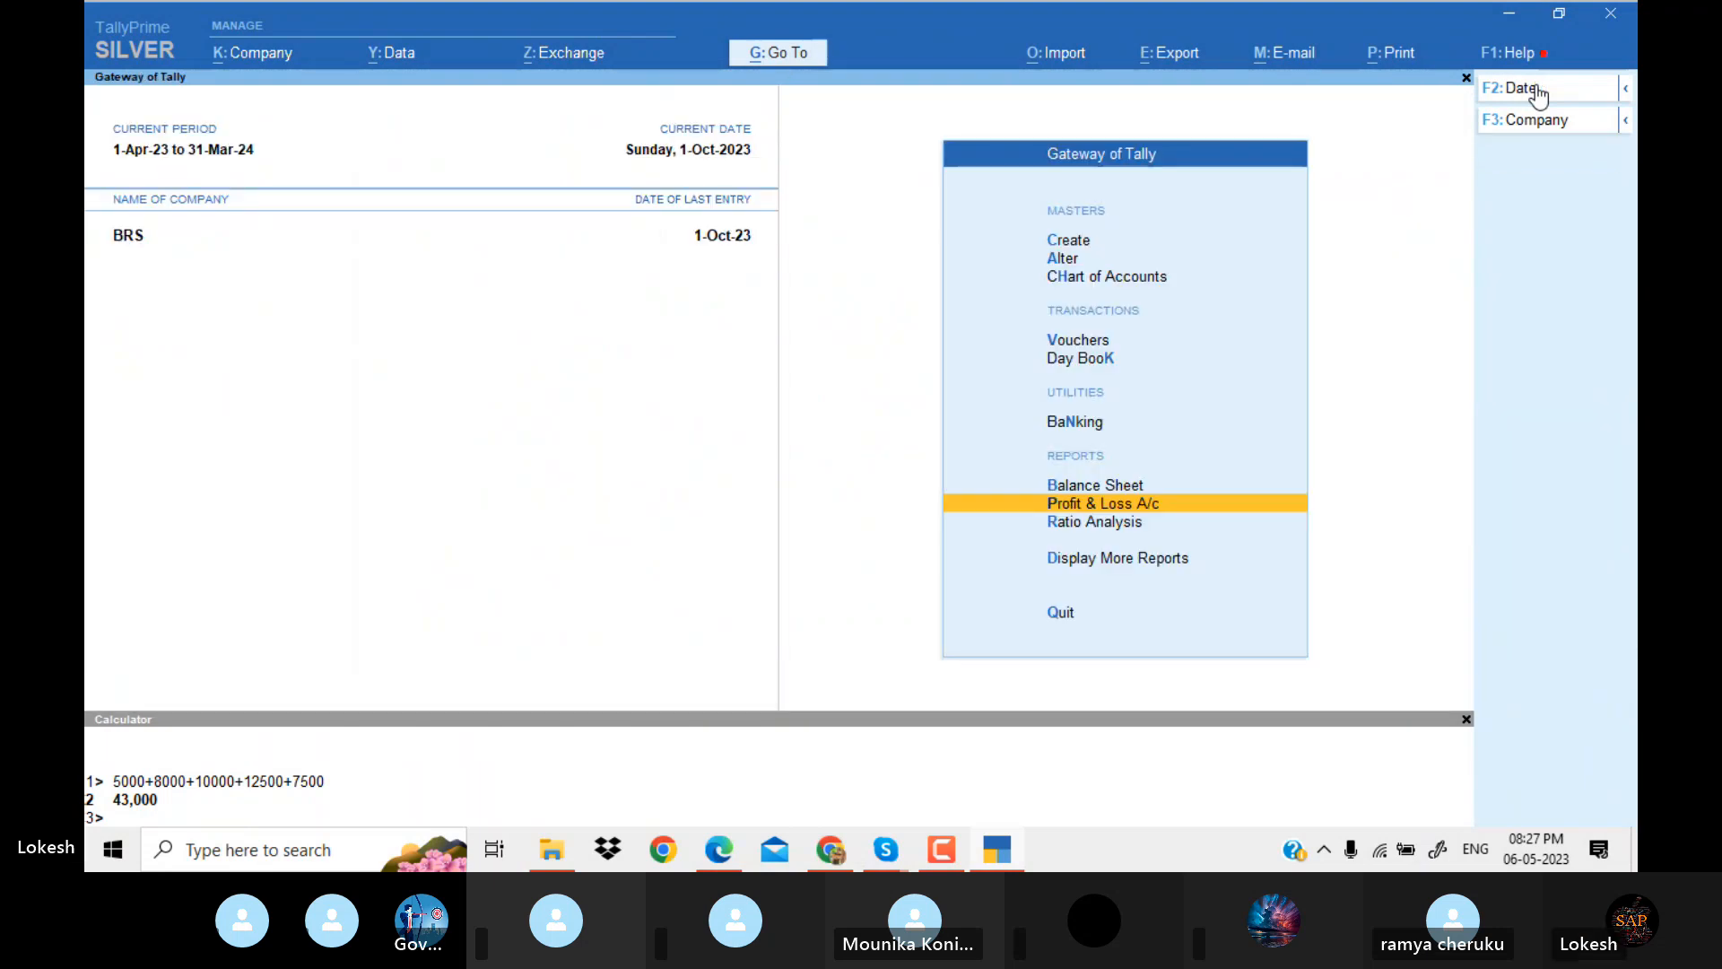
key(Up)
key(Up)
key(Up)
key(Down)
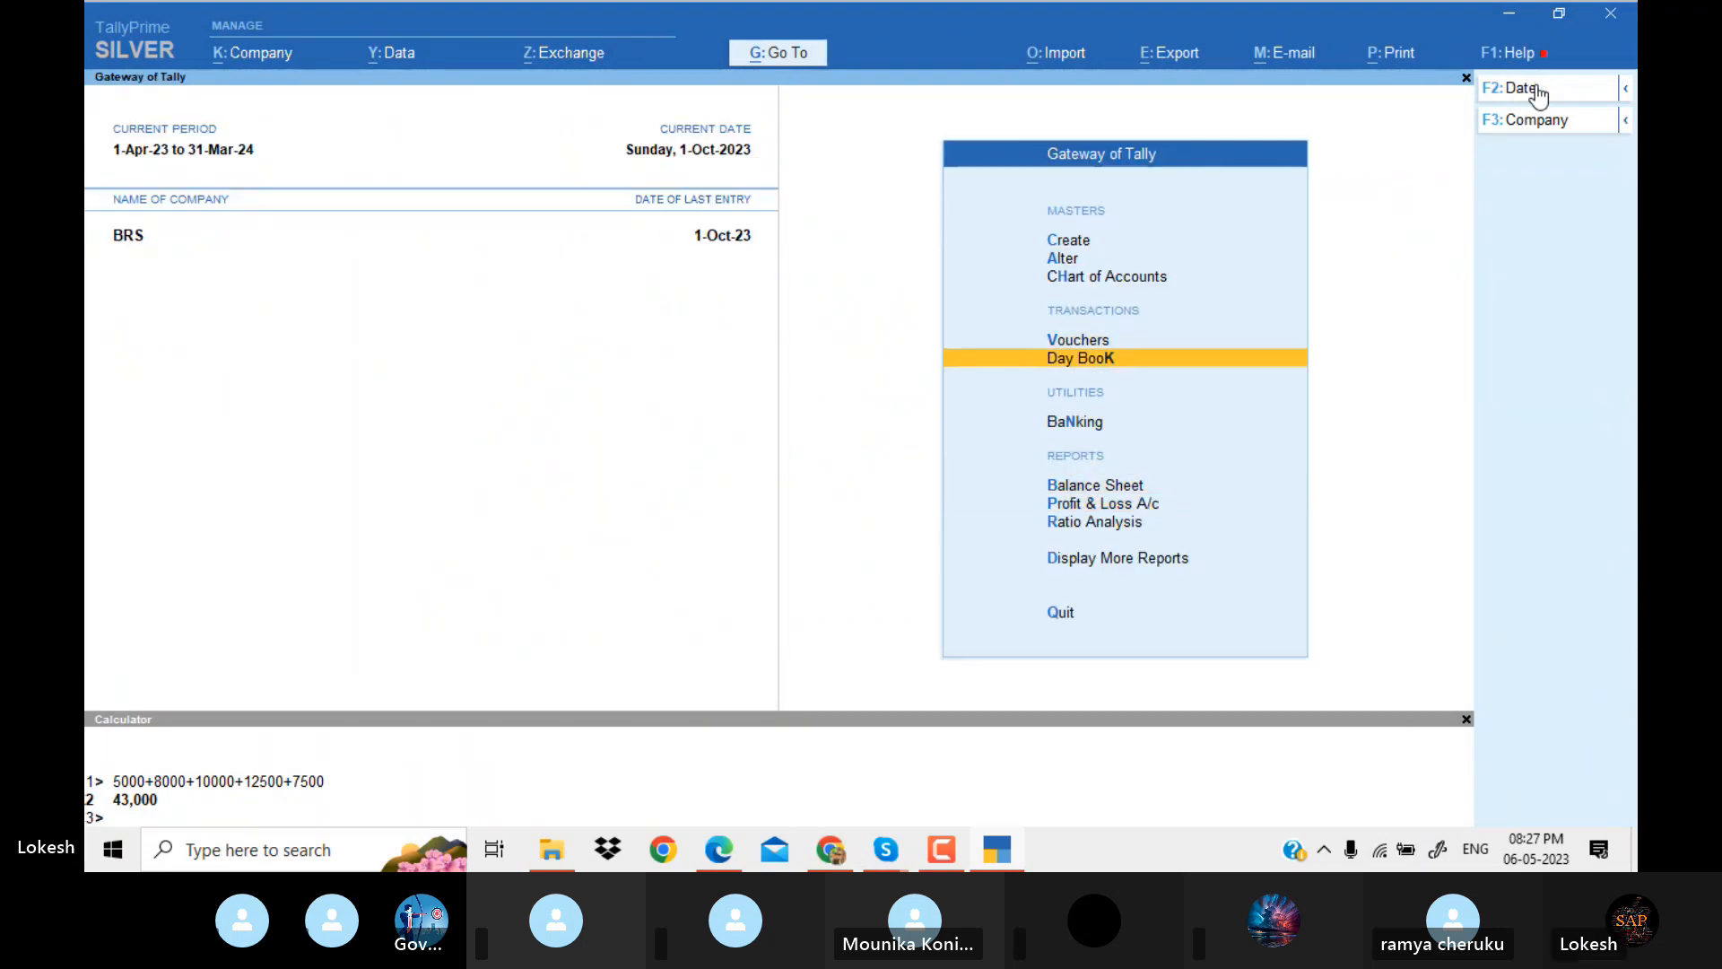
key(Return)
key(F5)
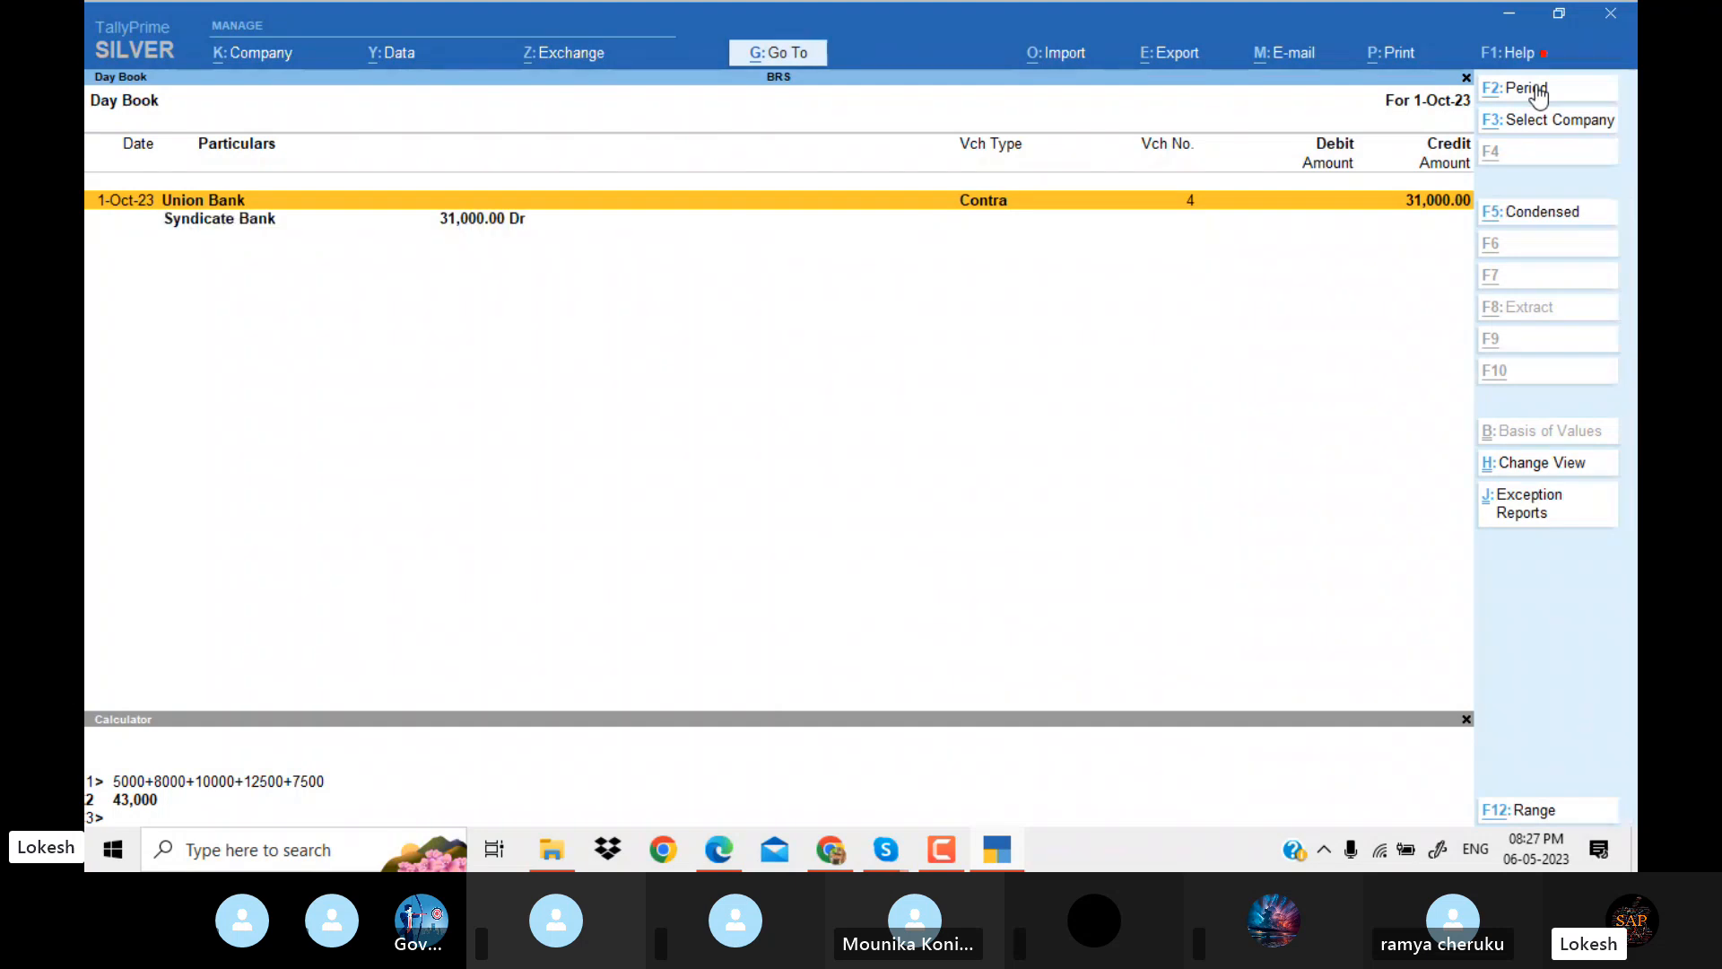
click(1539, 91)
key(space)
key(Return)
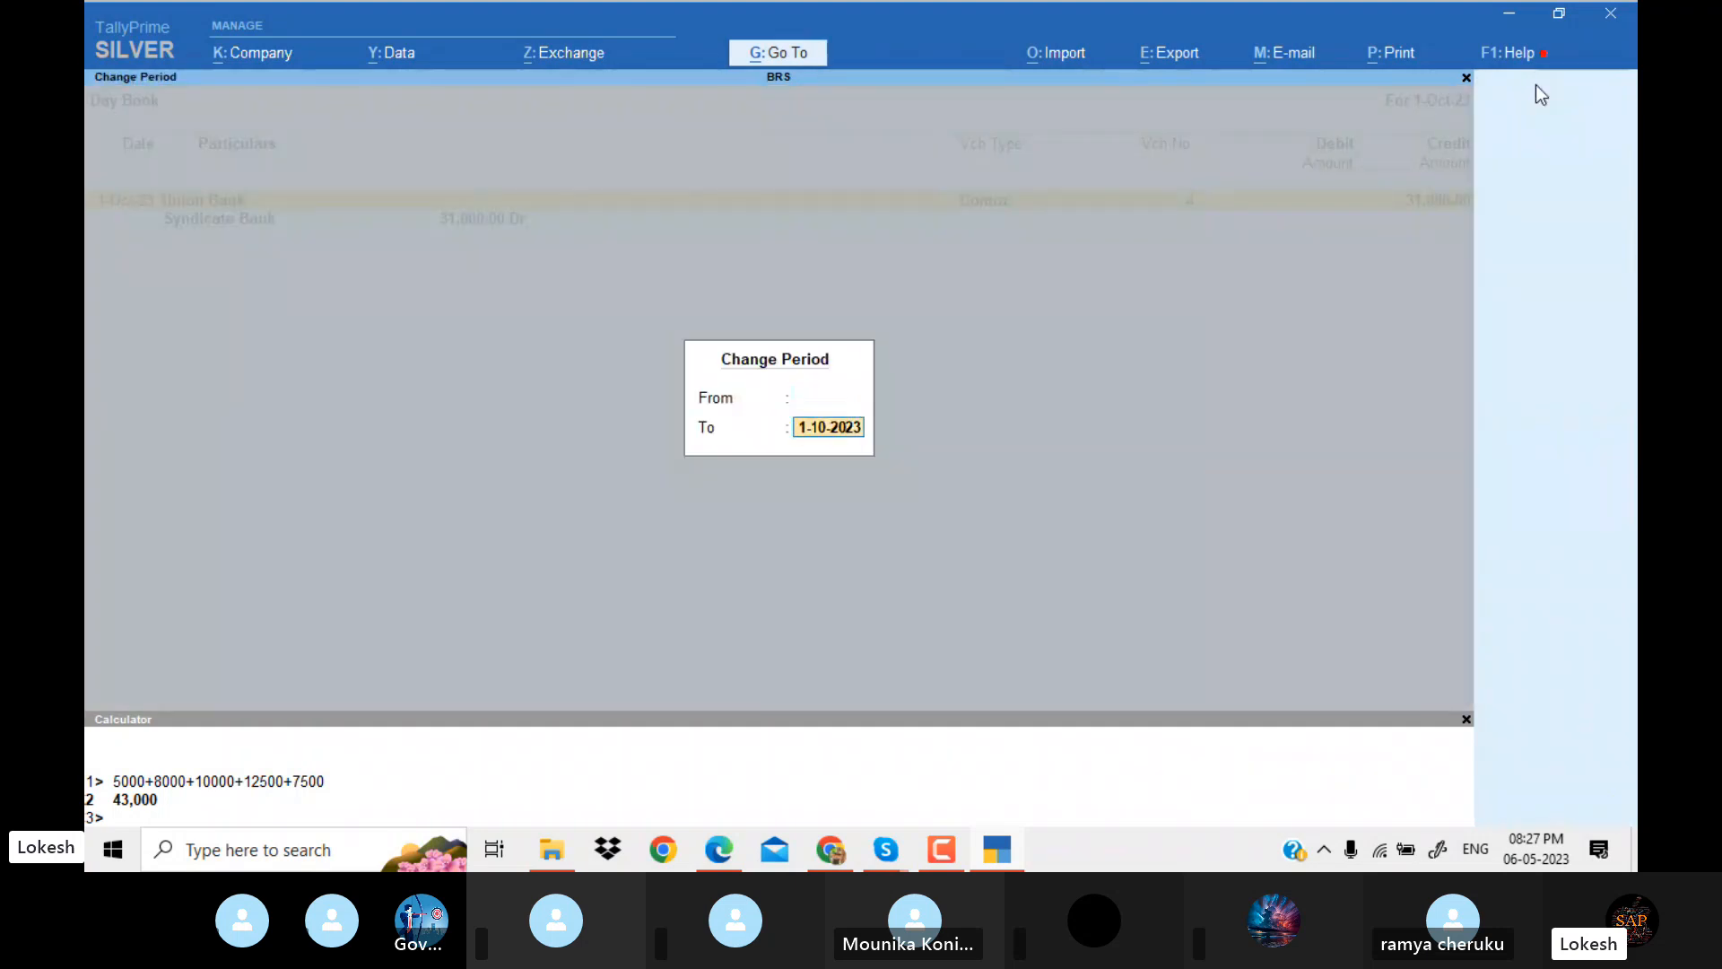
key(space)
key(Return)
key(Escape)
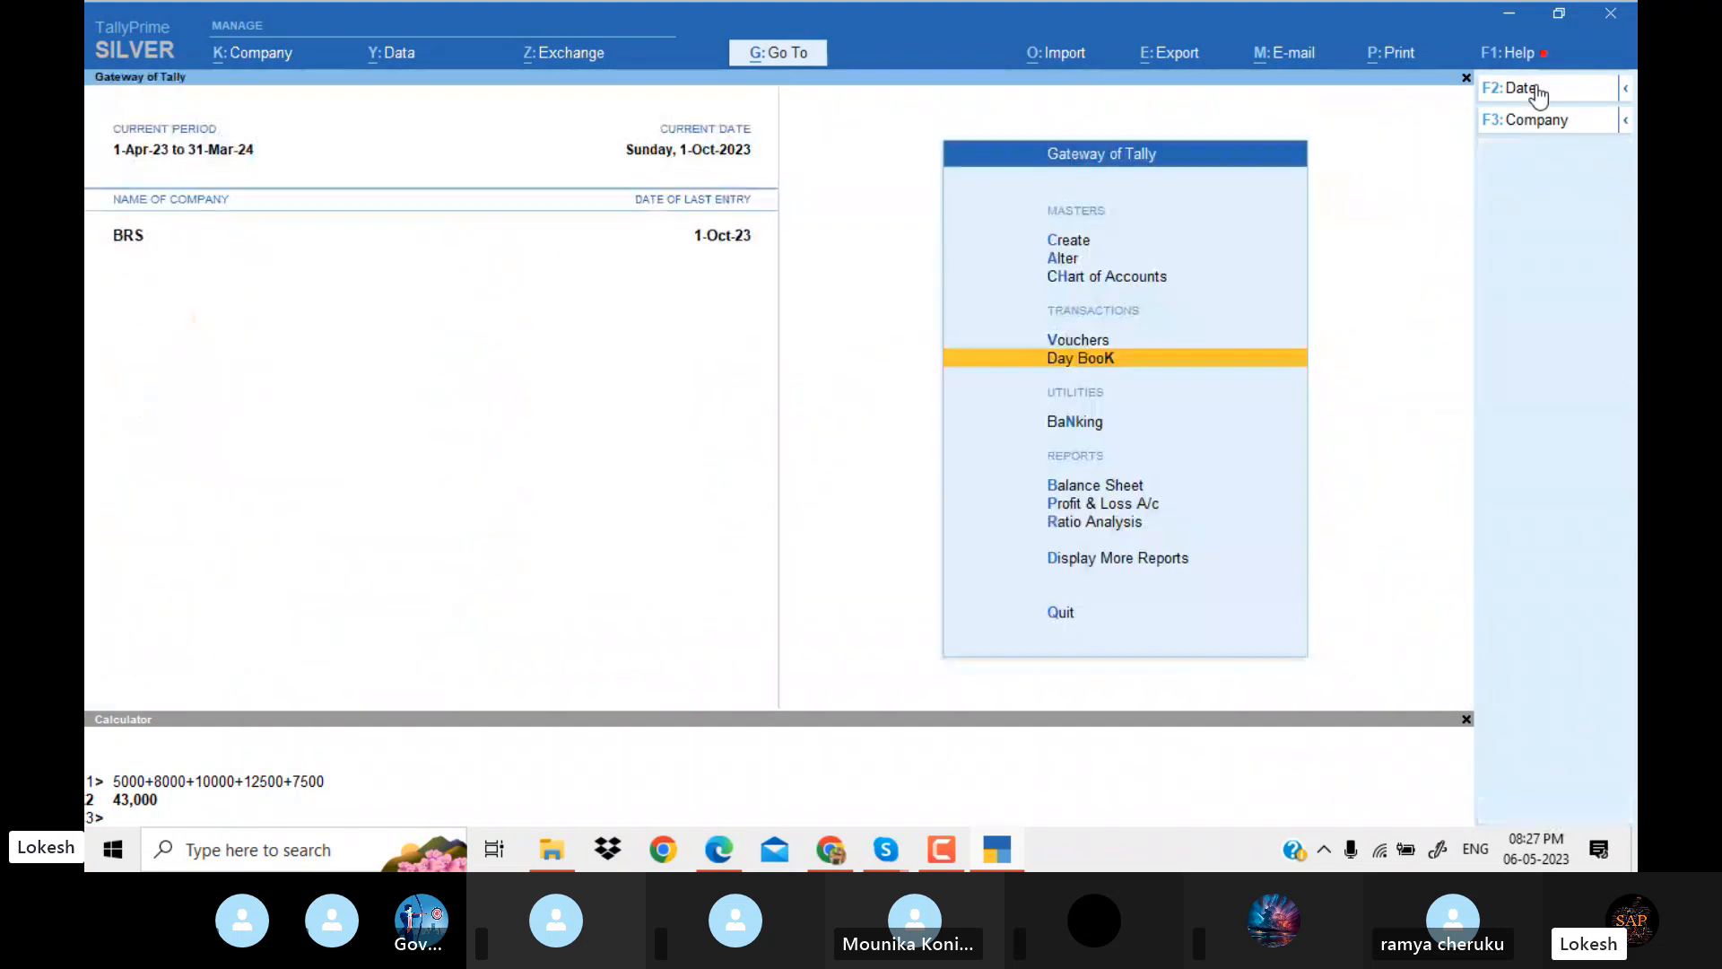
Reopen the Day Book and set its period to 1-Apr-23 to 1-Oct-23.
key(Return)
click(1539, 89)
key(space)
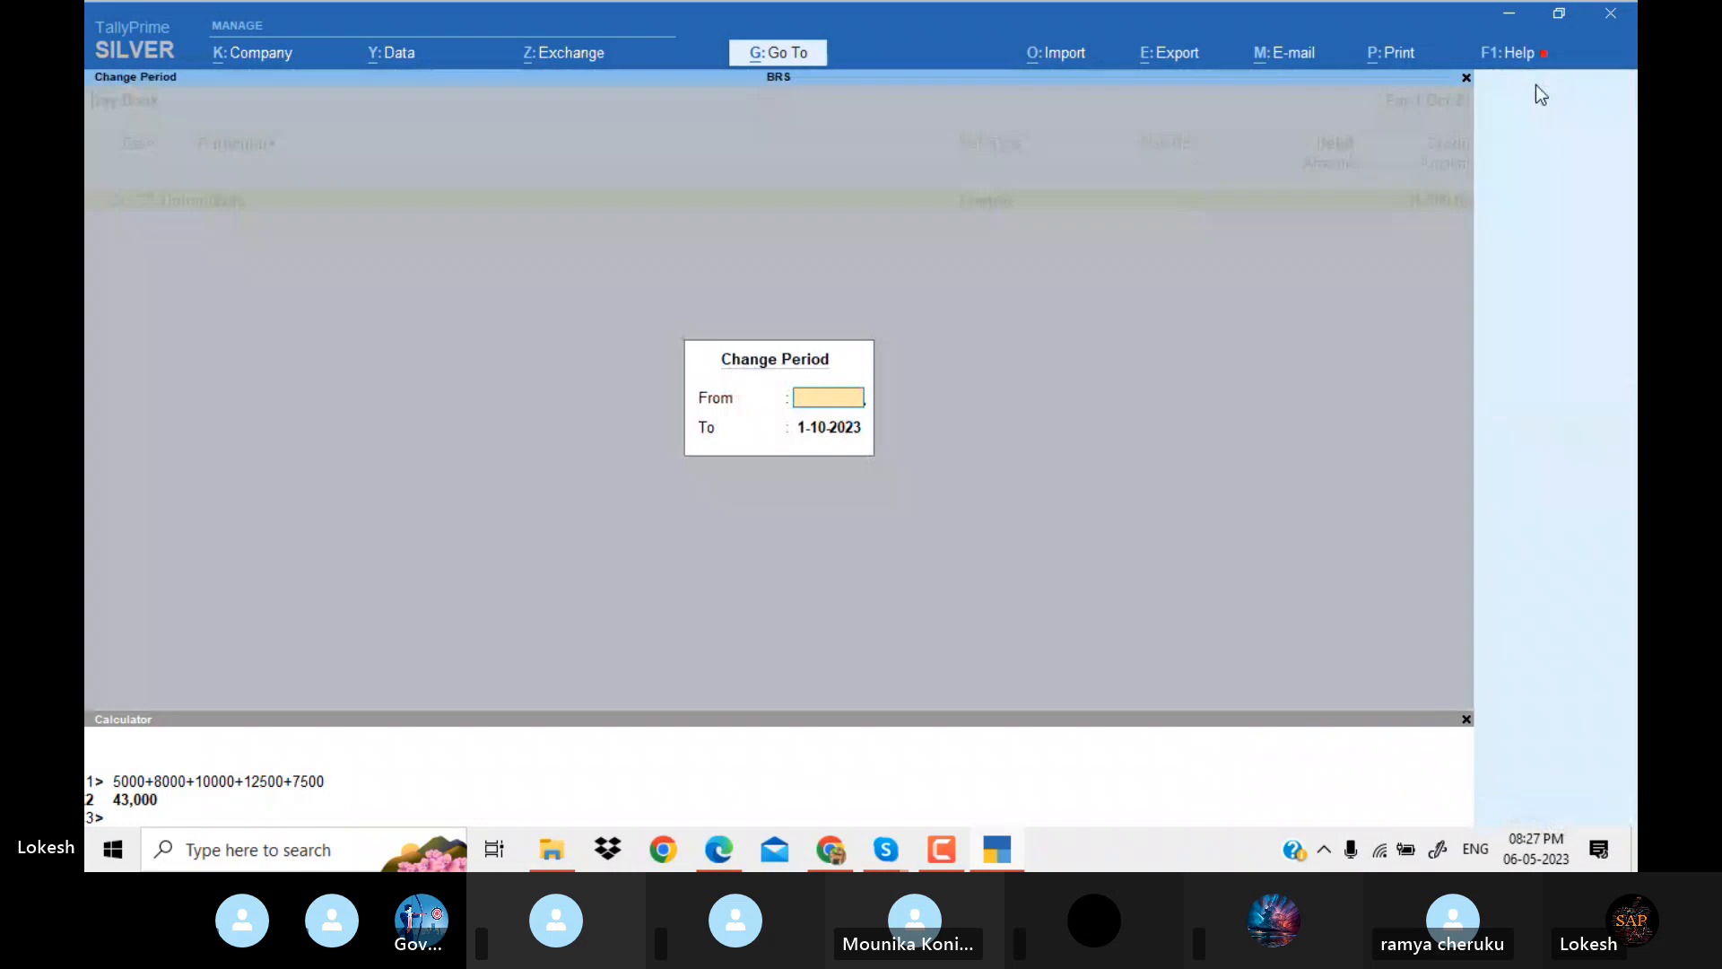
key(Return)
key(space)
key(Return)
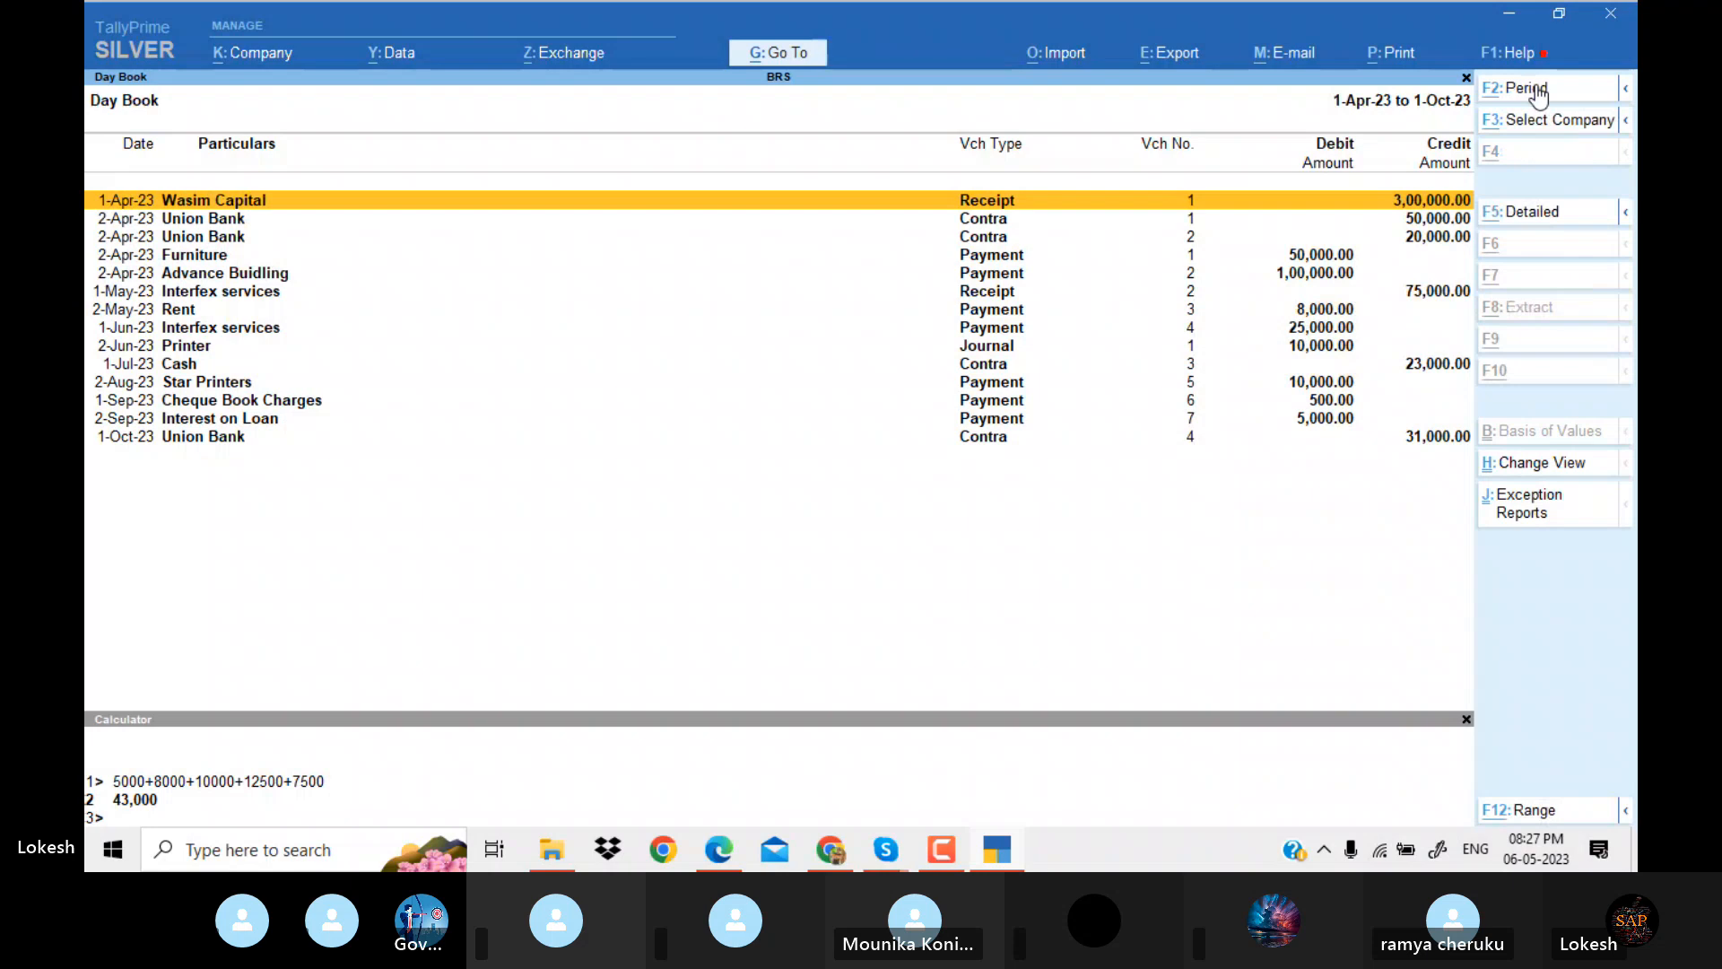
Compare the partners' capital deposit at the start of Problem 11 in the PDF with the 1-Apr-23 receipt voucher.
key(alt+Tab)
key(Up)
key(Up)
key(Up)
key(Up)
key(Up)
key(Up)
key(Up)
key(Up)
key(Up)
key(Up)
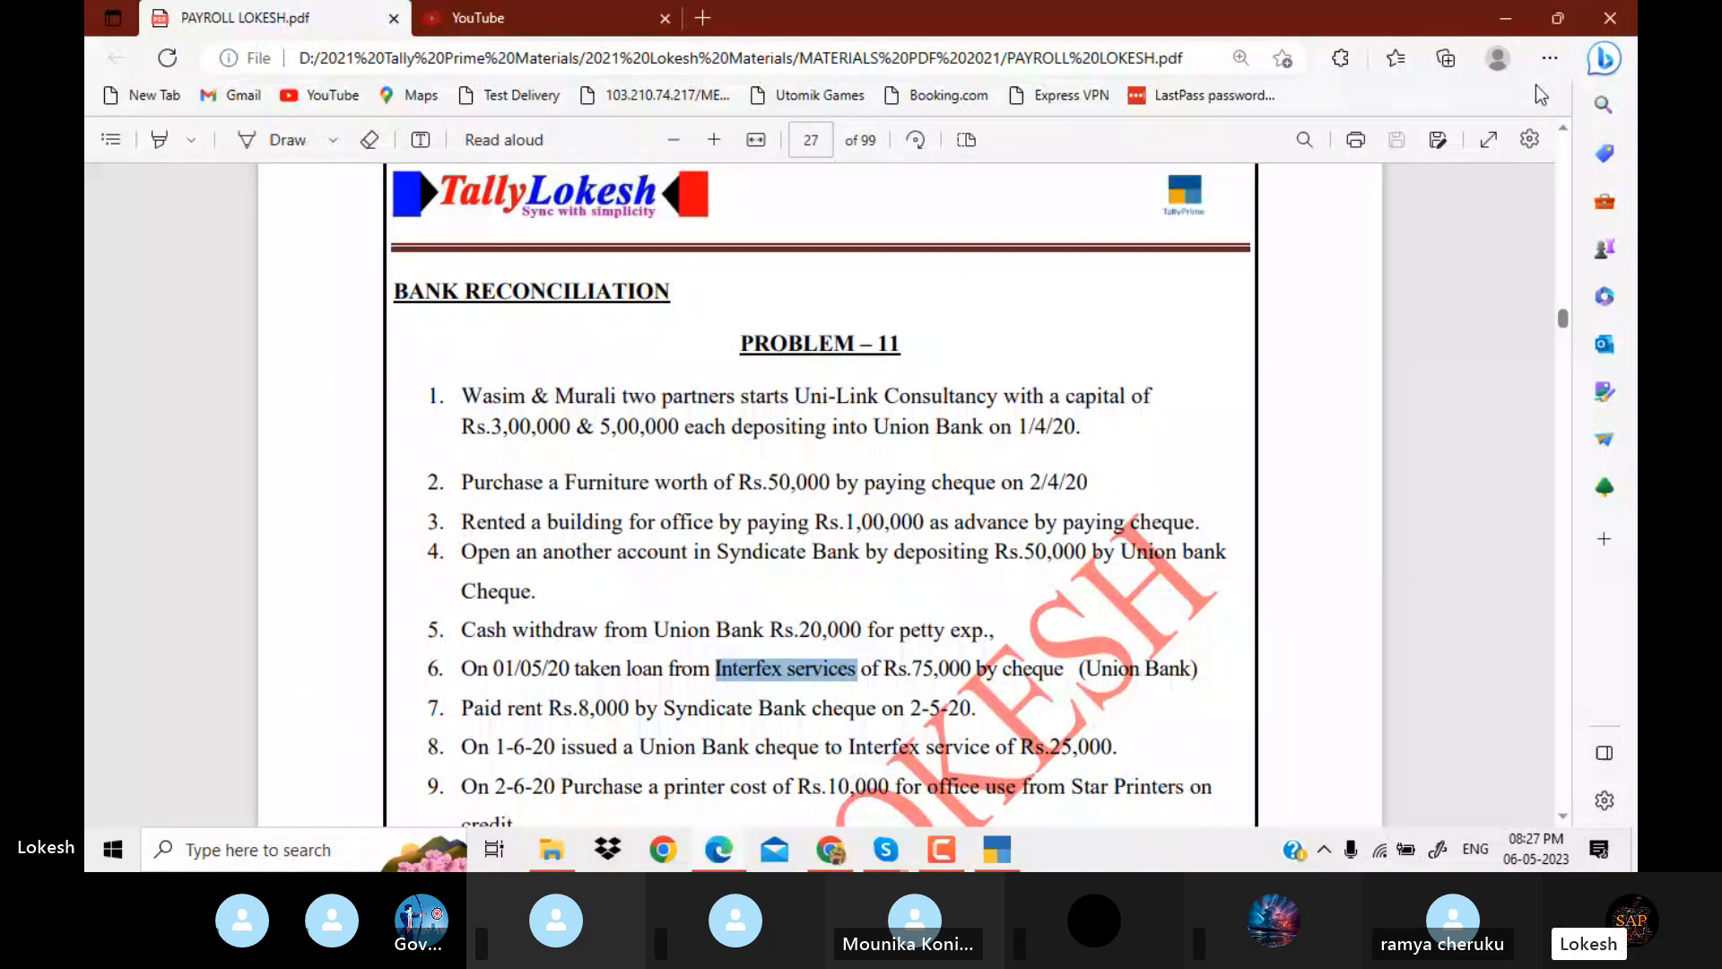
key(alt+Tab)
key(Return)
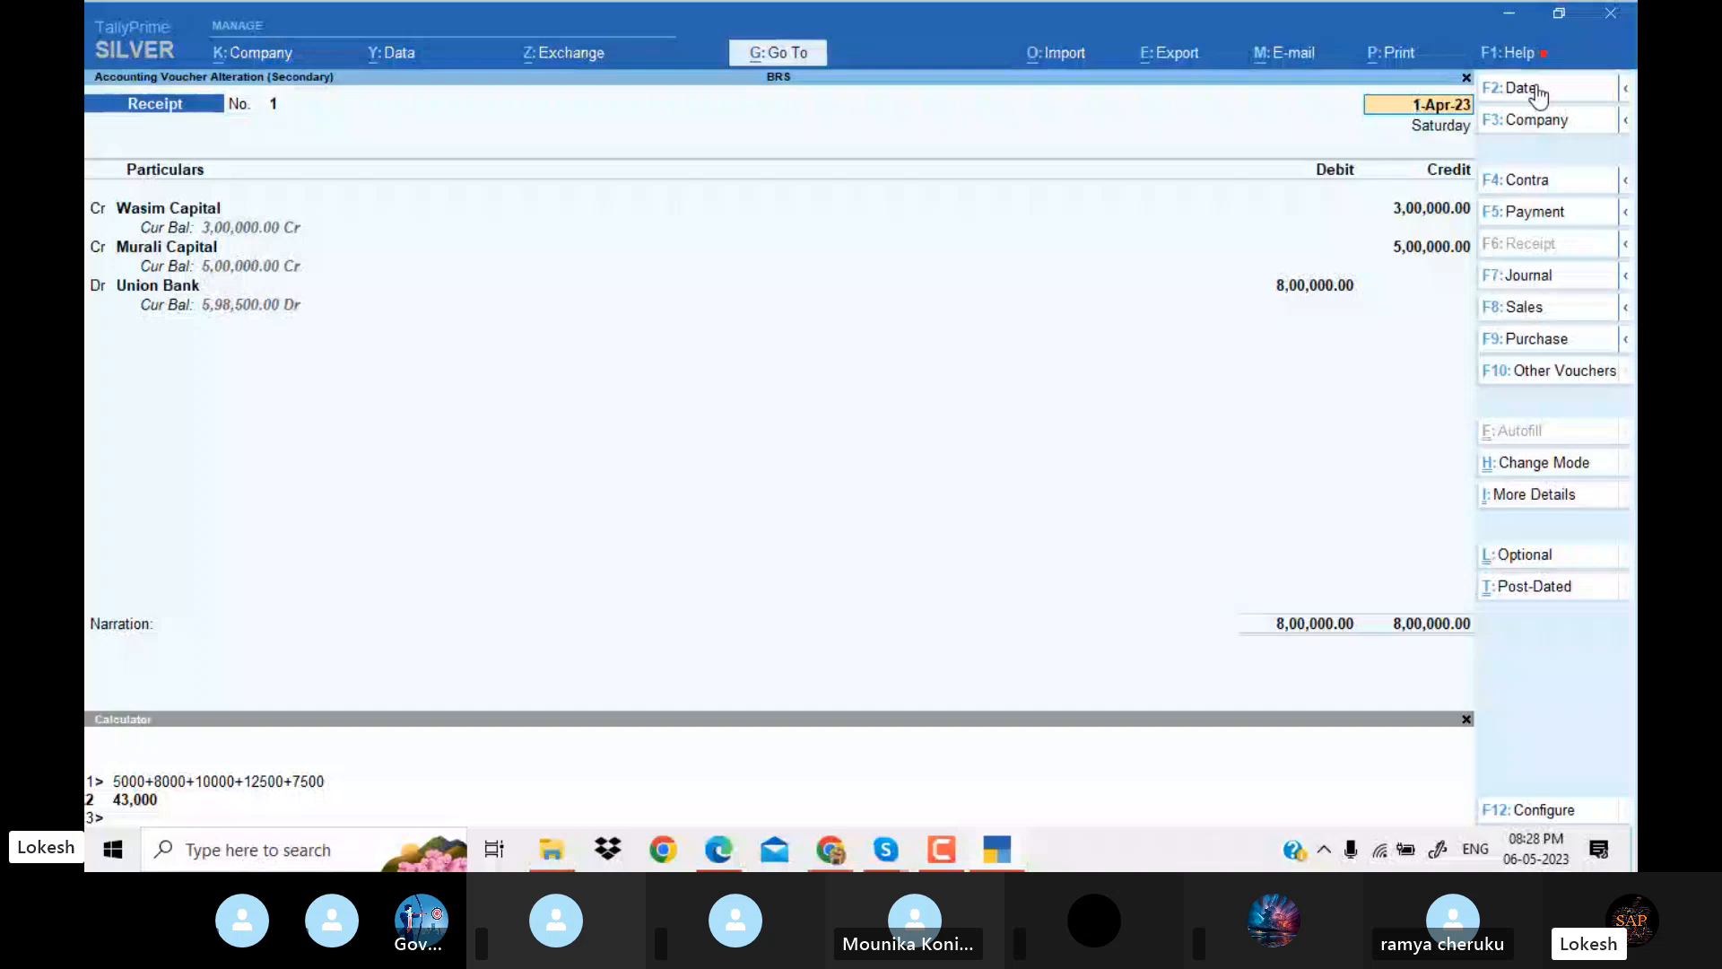
key(Escape)
Compare the 2-Apr-23 contra voucher from Union Bank to Syndicate Bank with the account-opening deposit in the PDF.
key(Down)
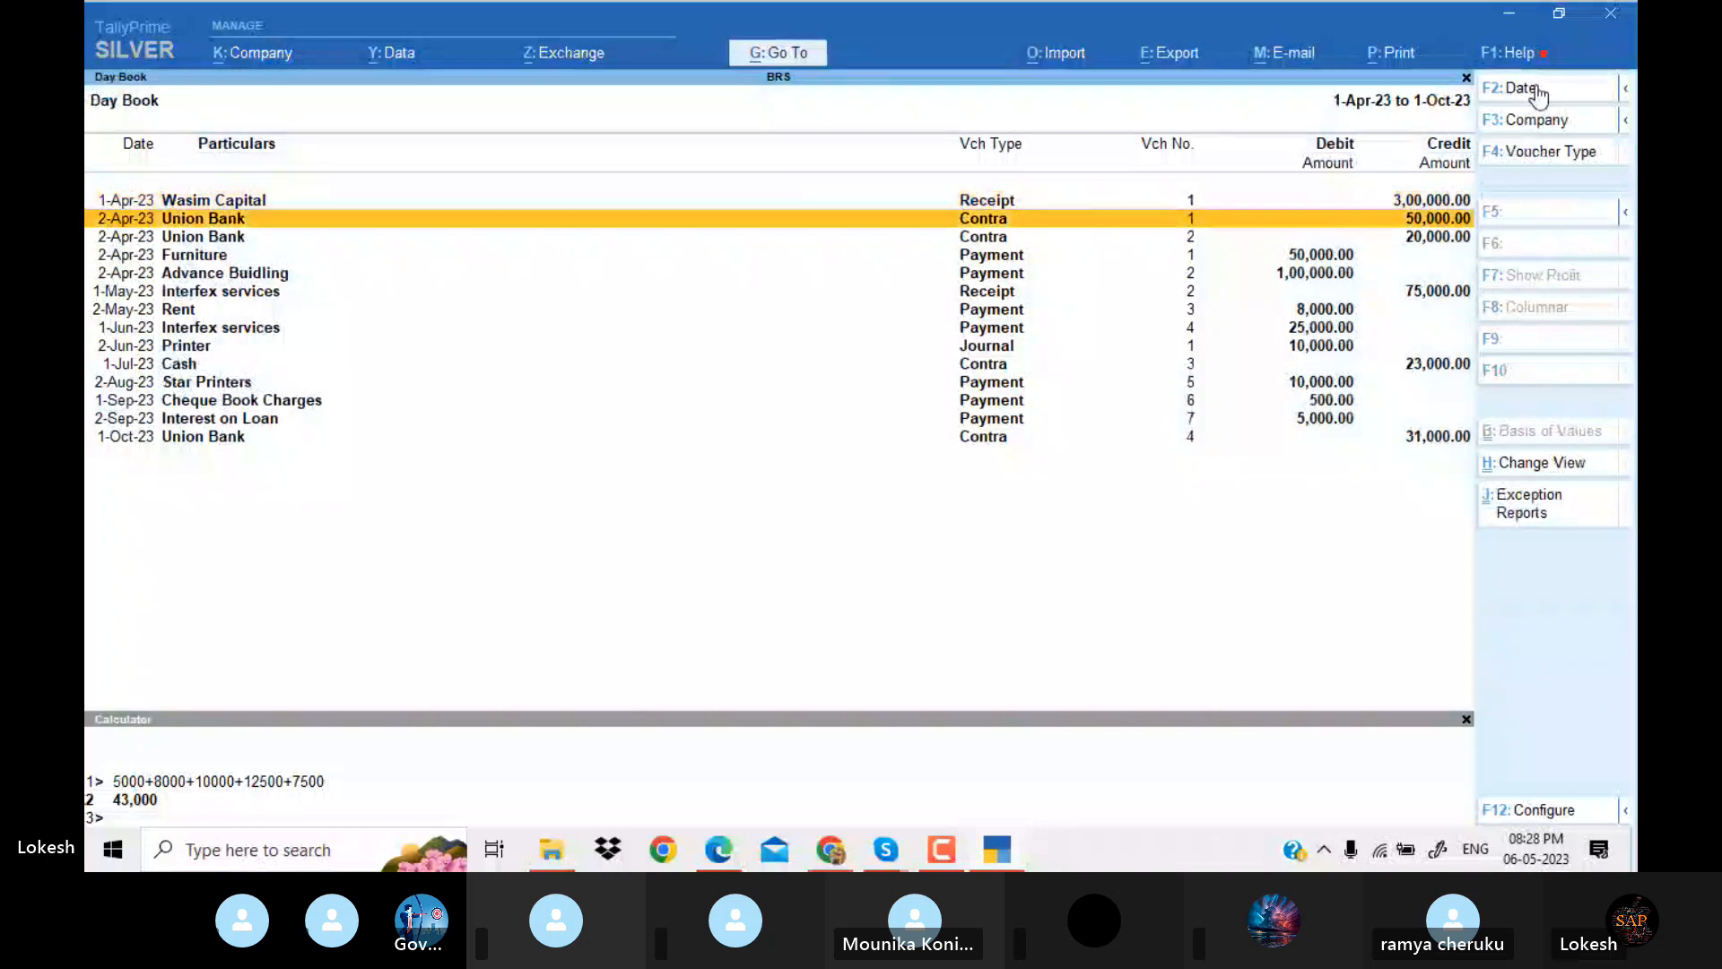
key(alt+Tab)
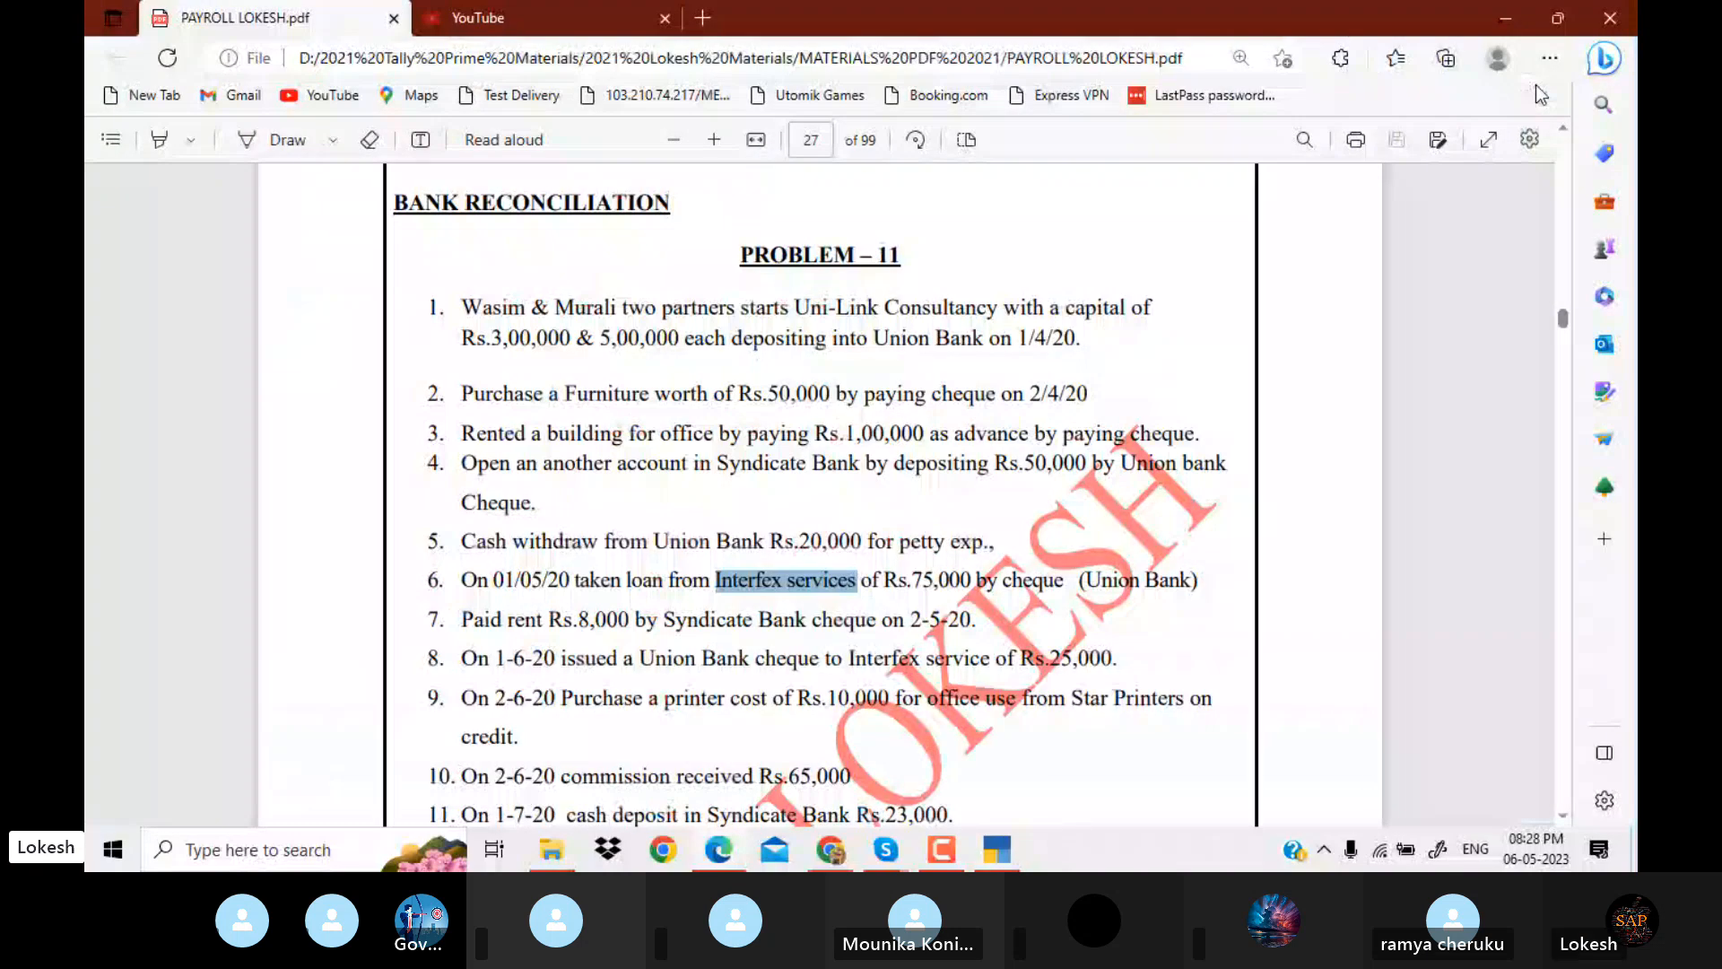
key(alt+Tab)
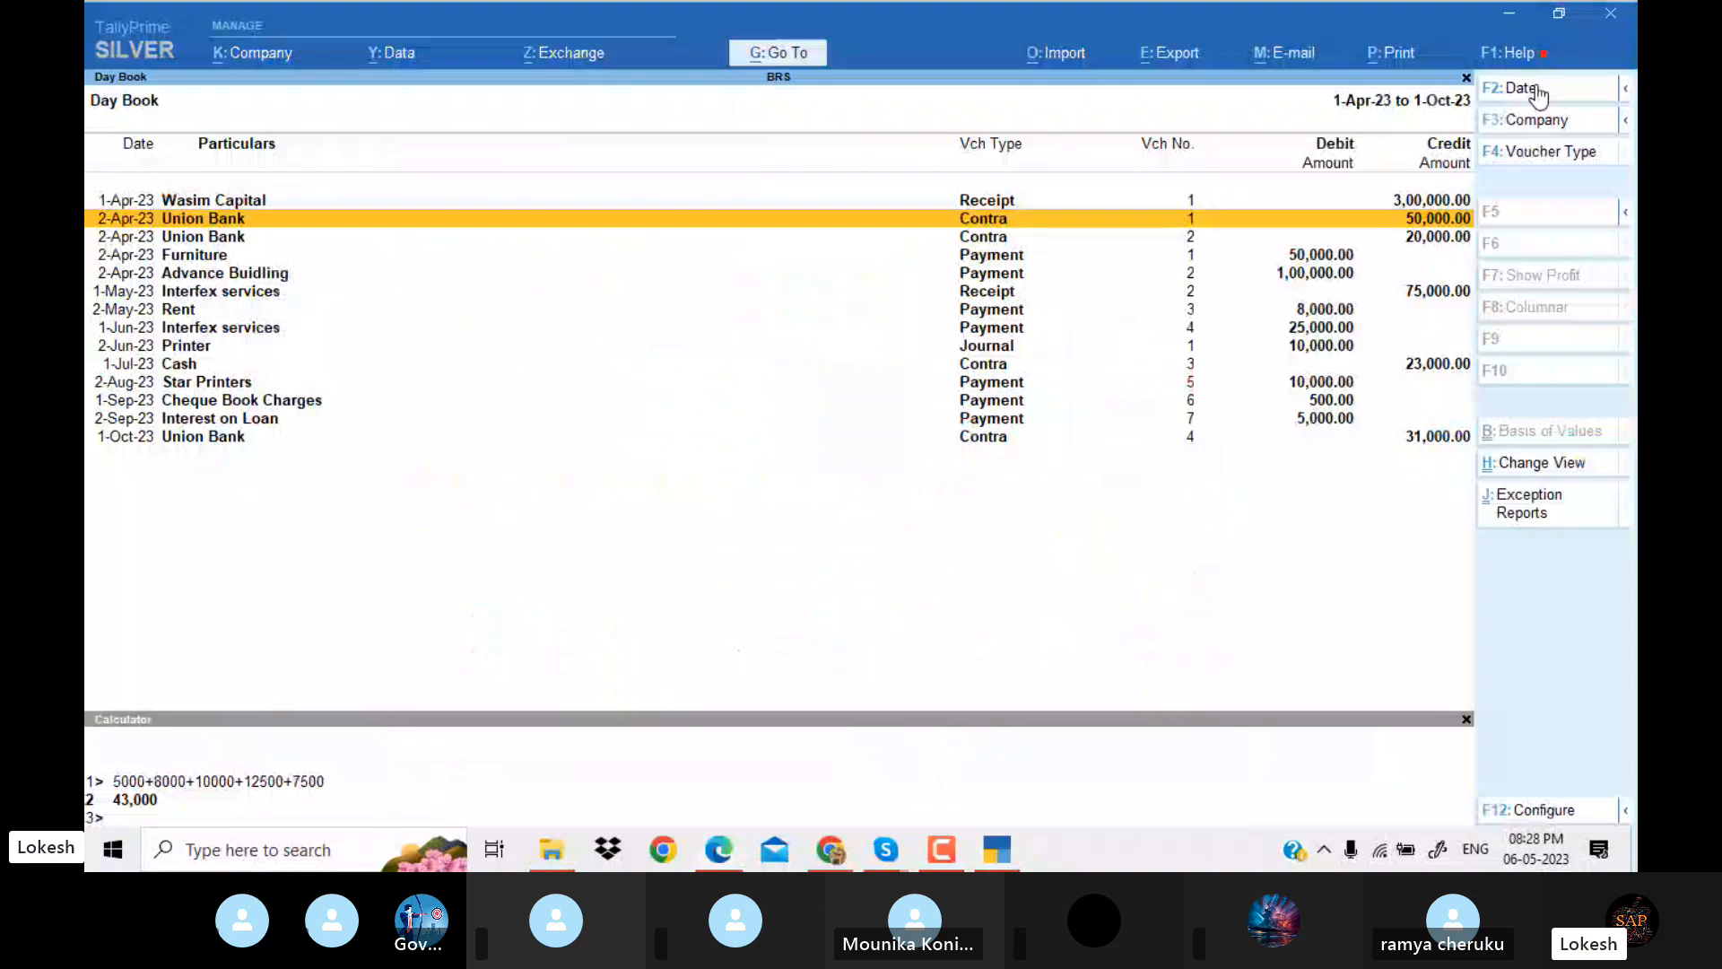
key(Return)
key(alt+Tab)
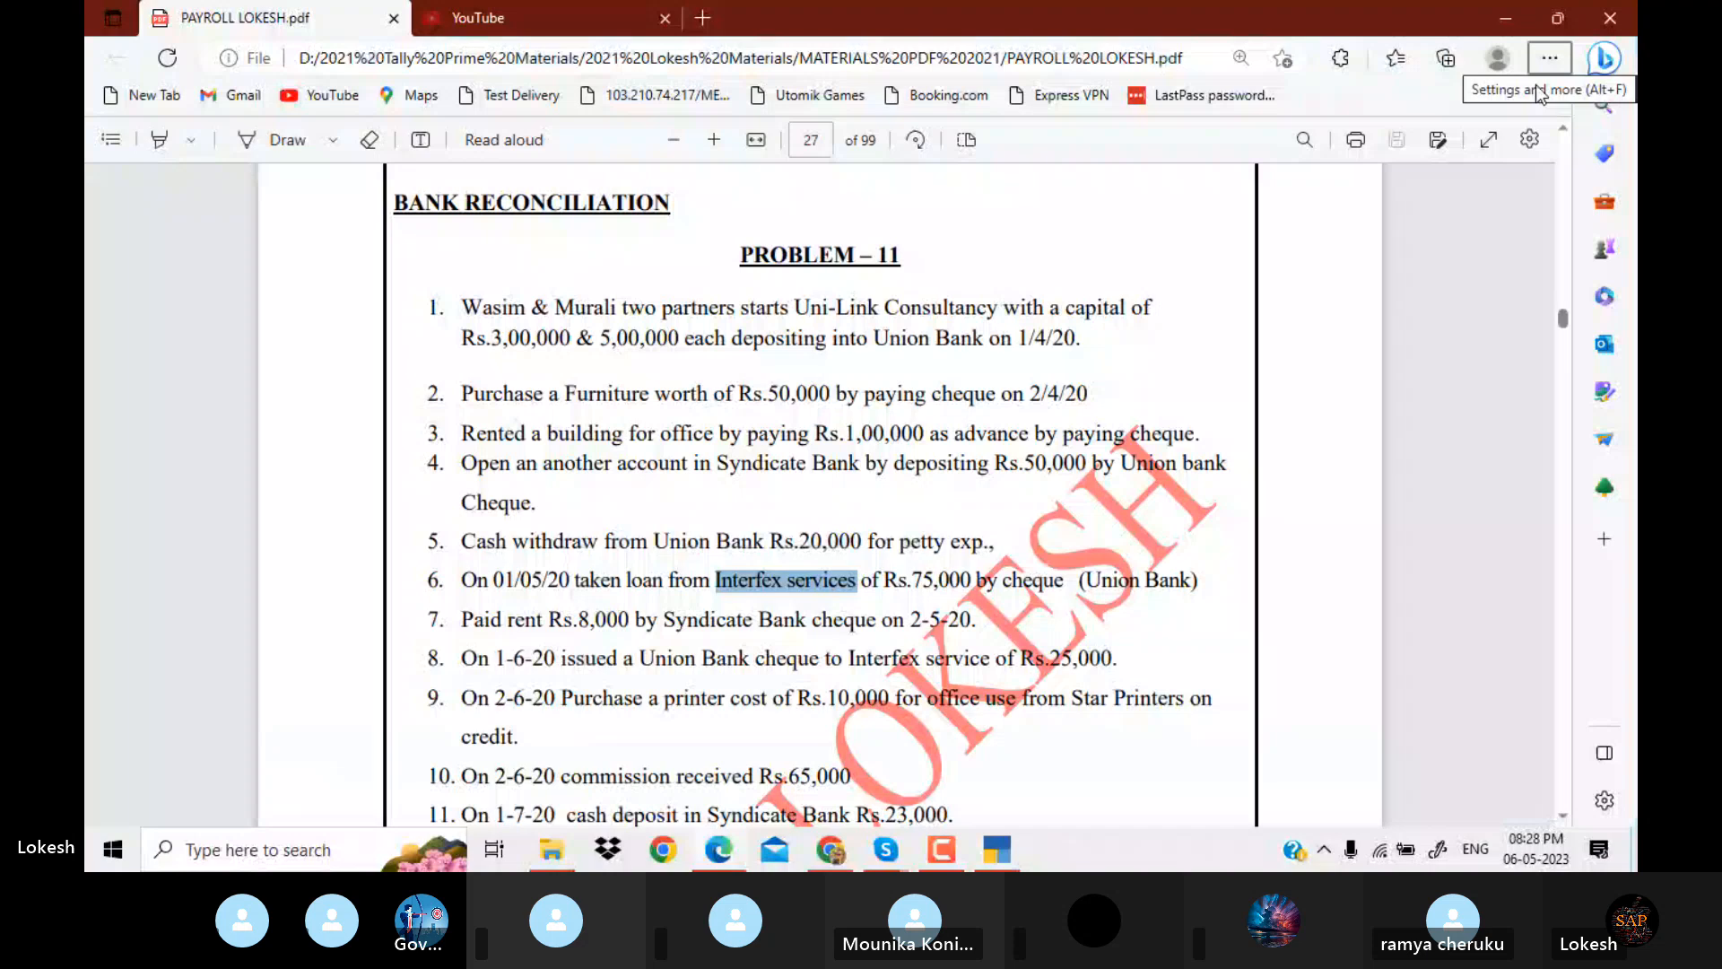
key(alt+Tab)
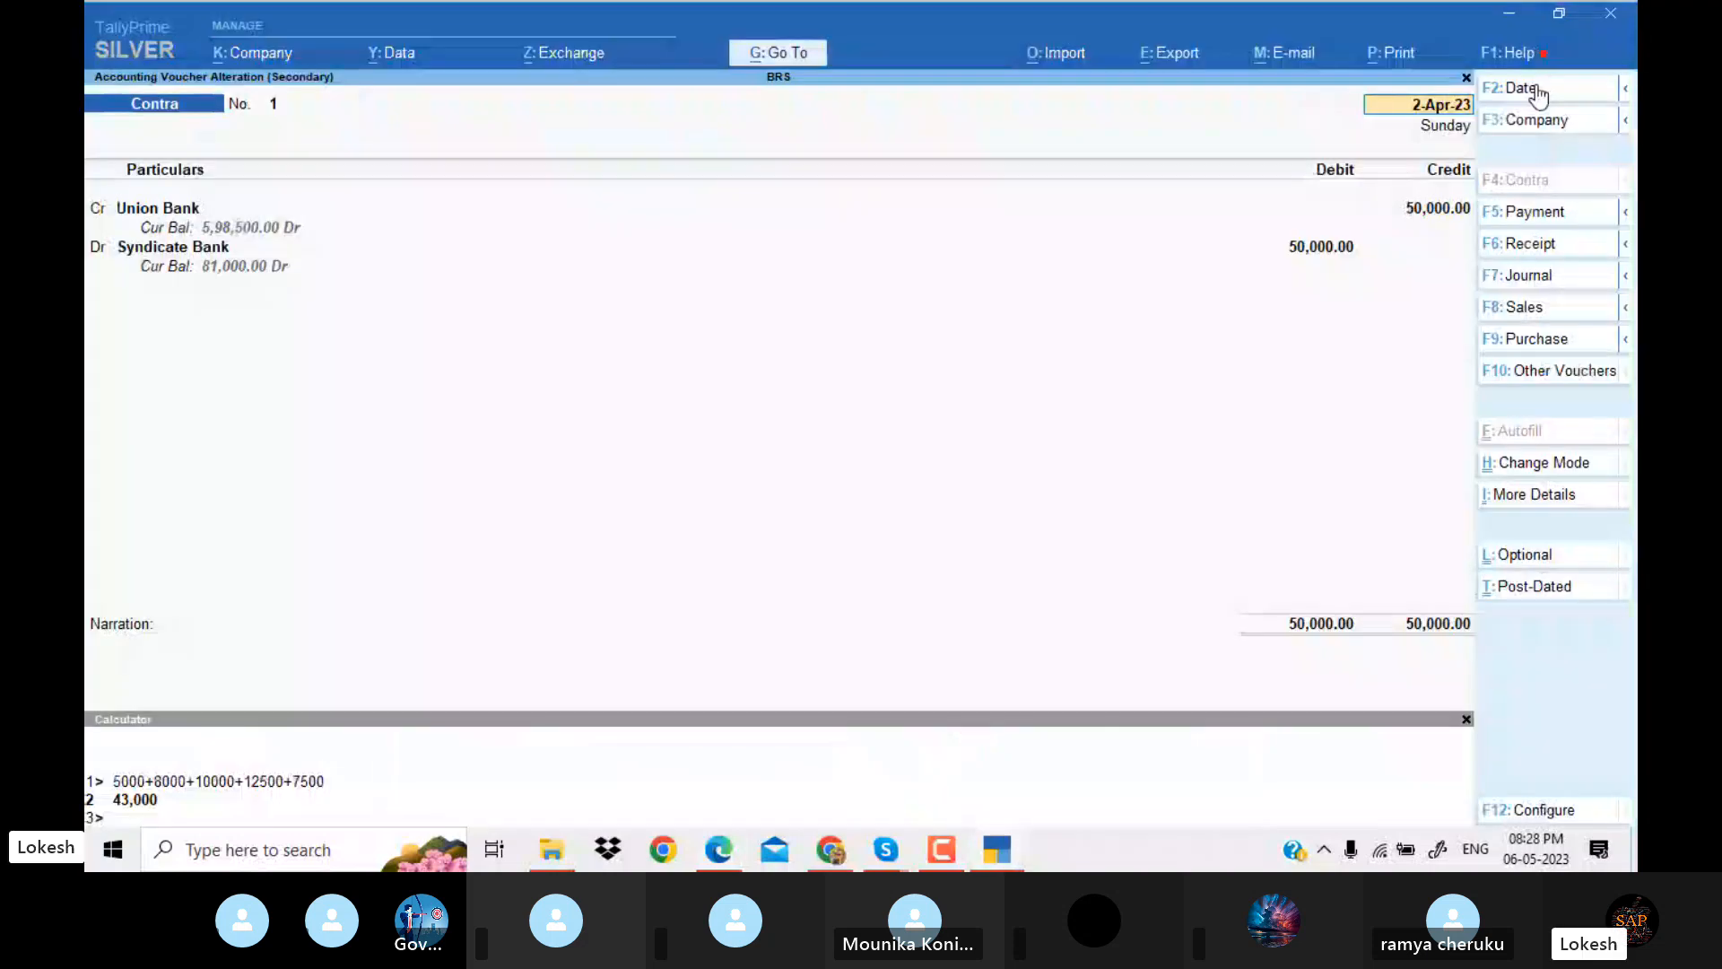
key(Escape)
Compare the 2-Apr-23 Furniture payment voucher with the furniture purchase in the PDF.
key(Down)
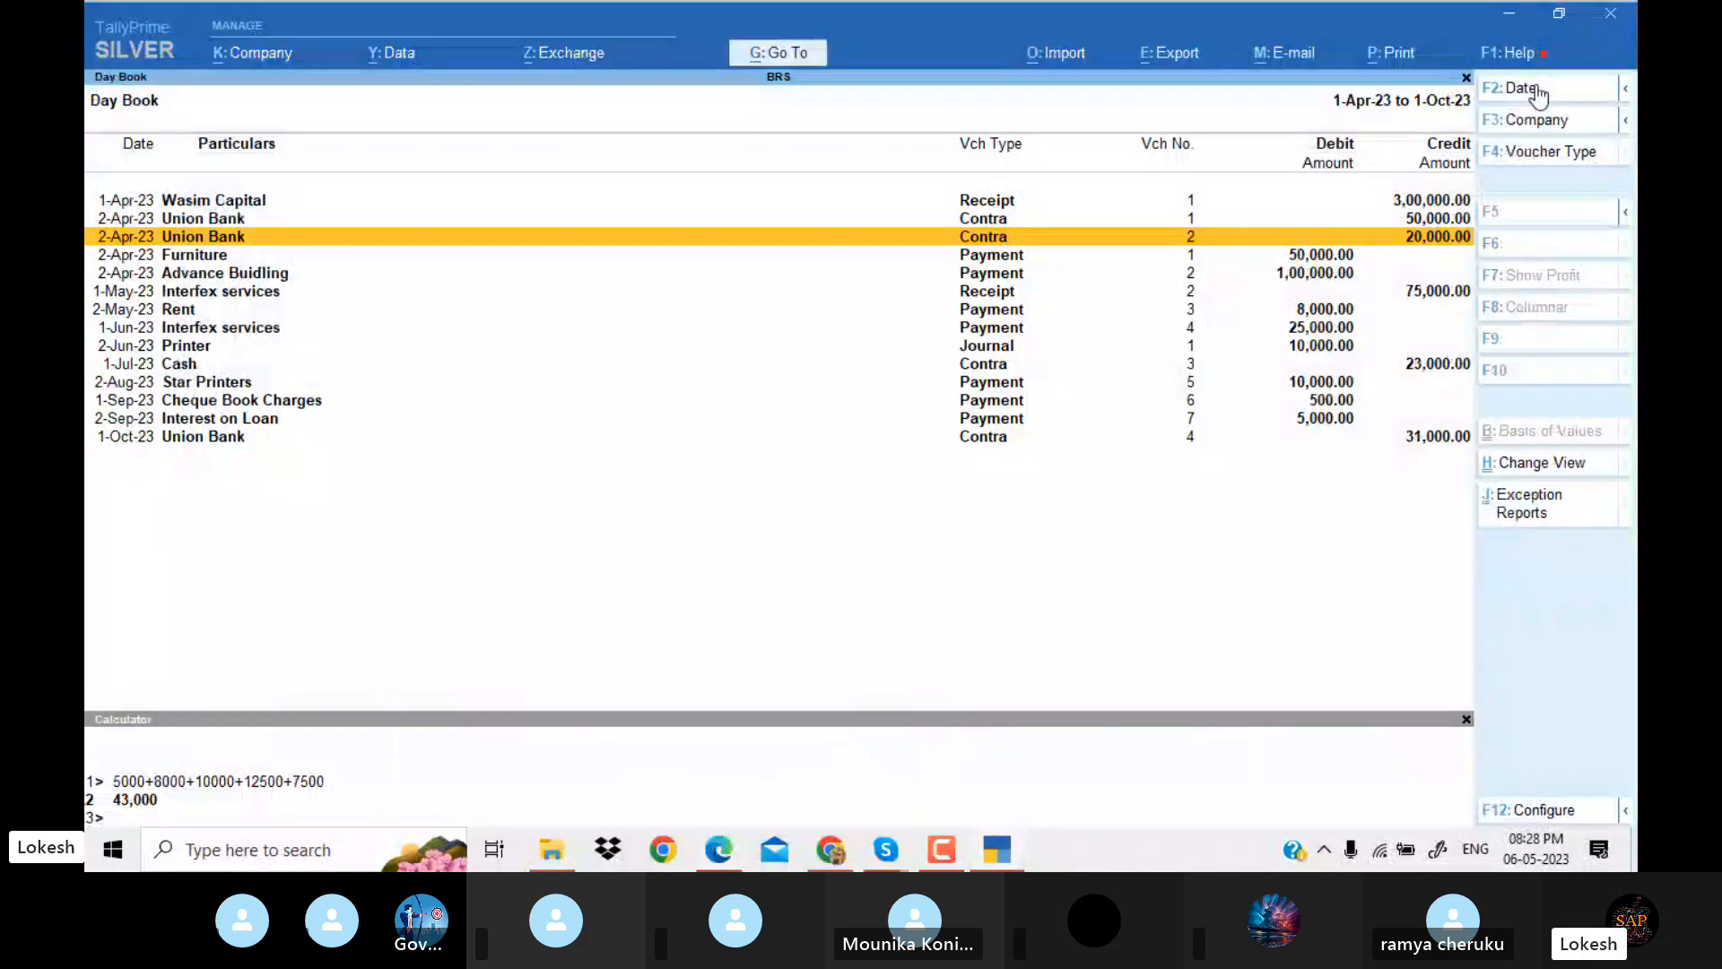
key(Down)
key(Return)
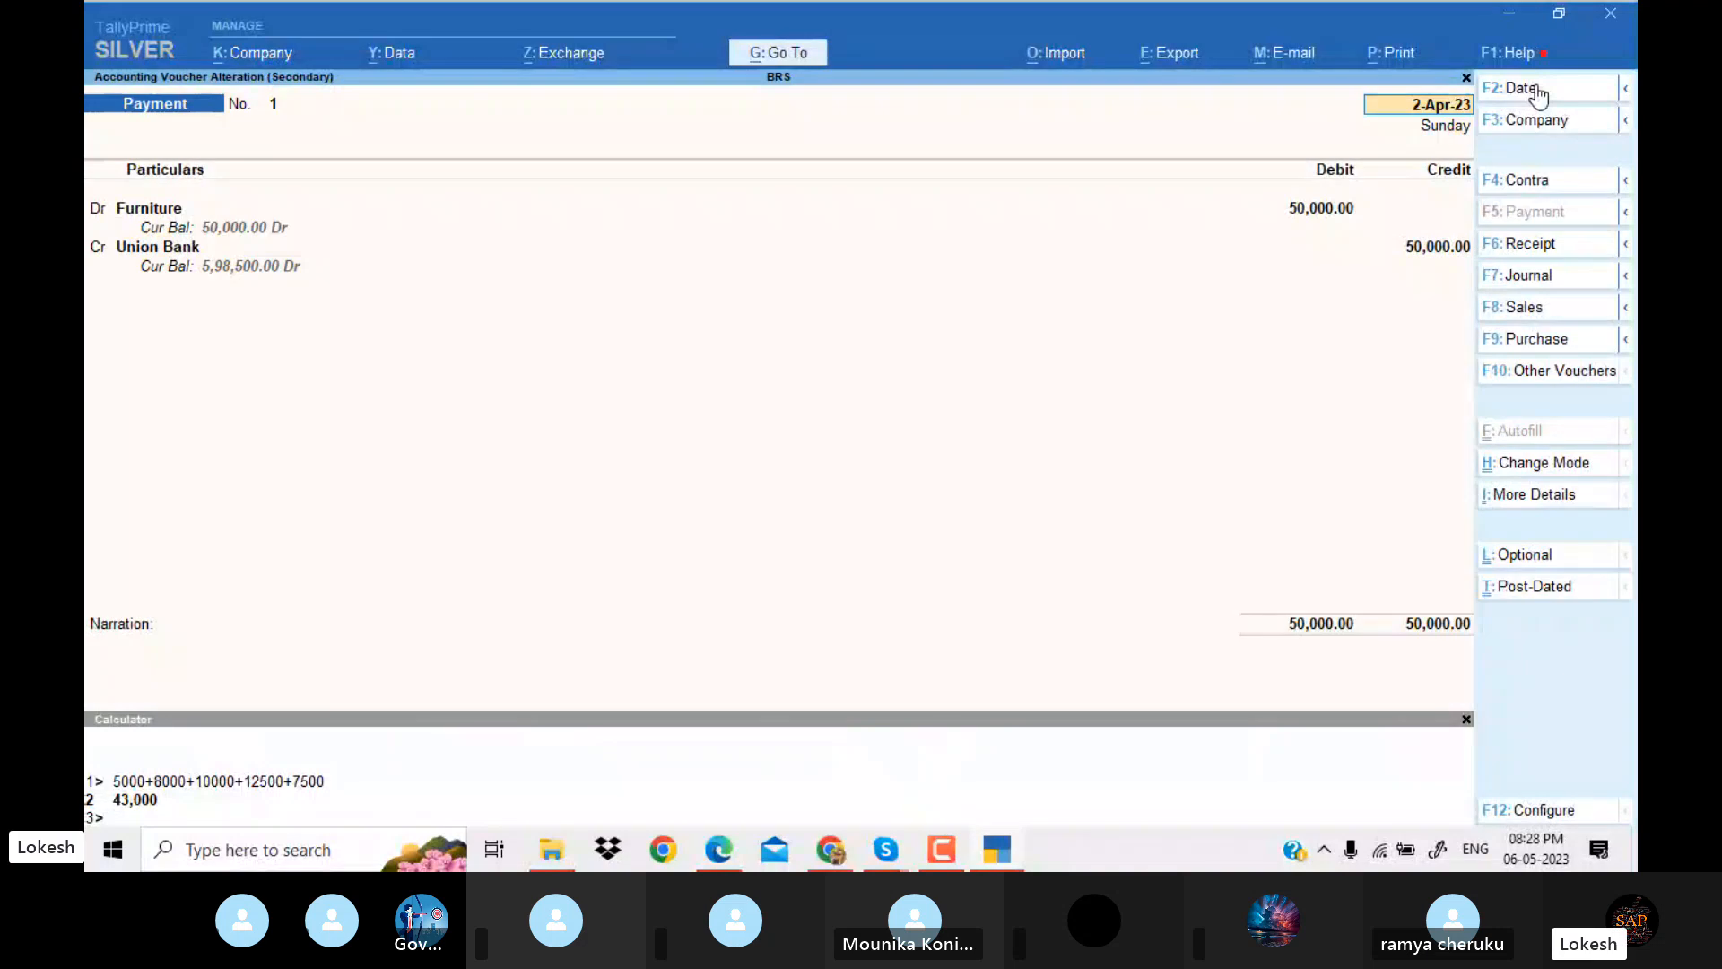
key(alt+Tab)
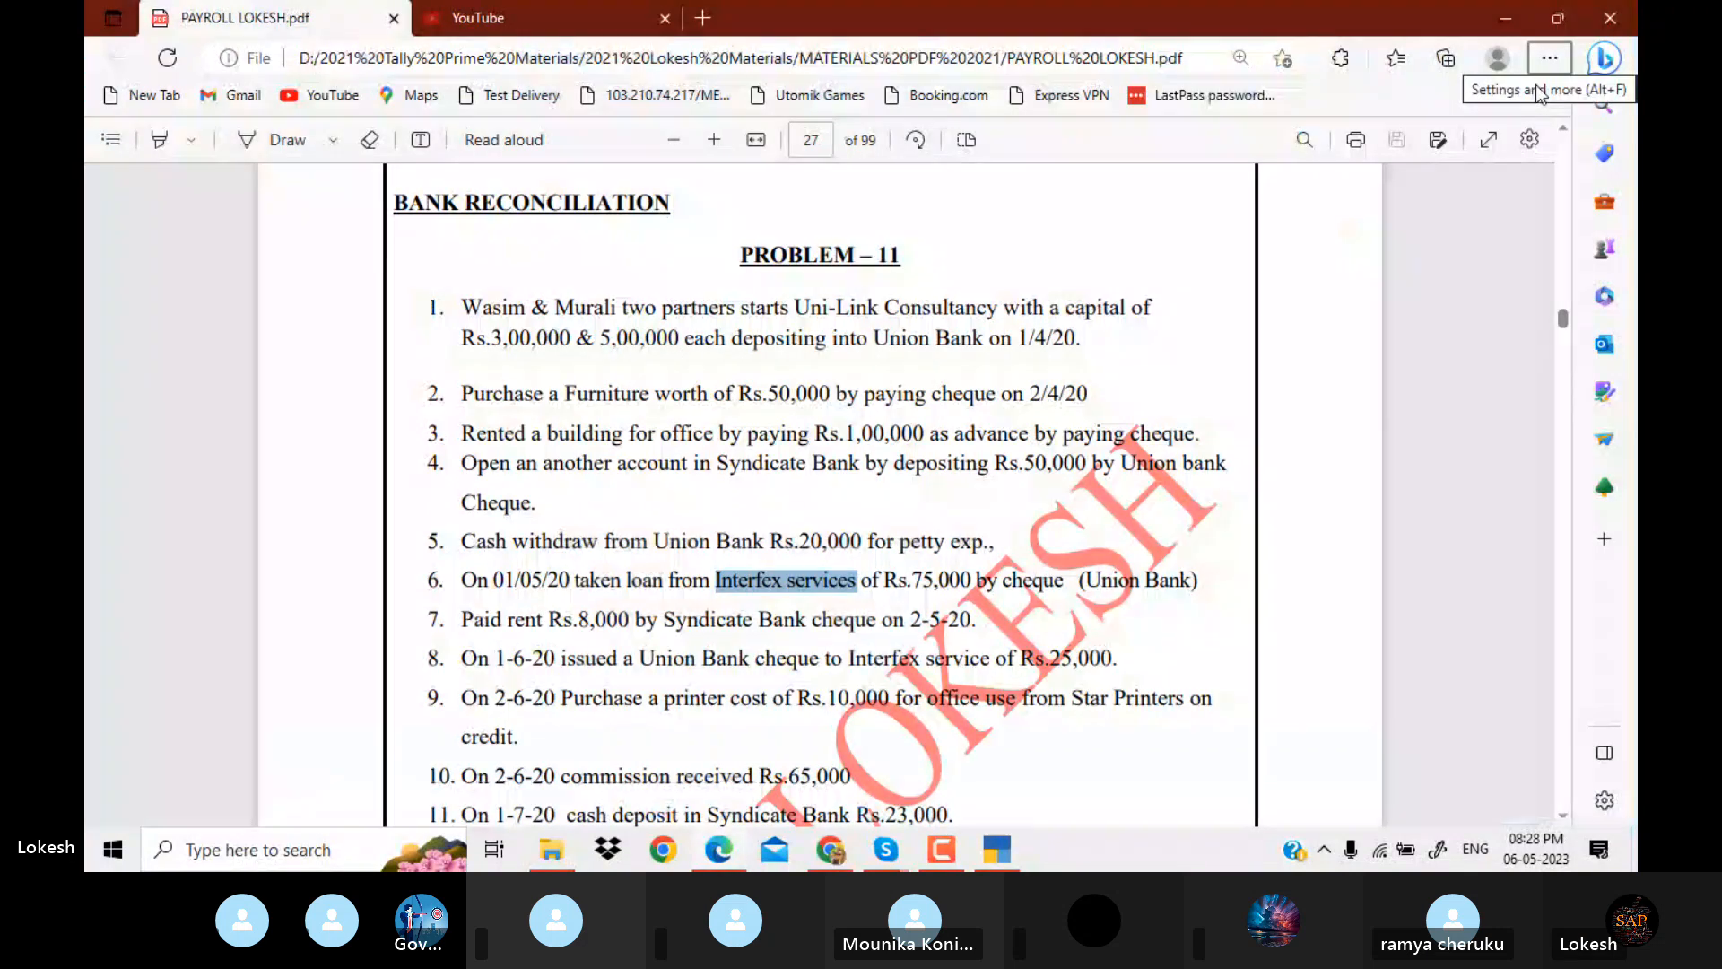
key(alt+Tab)
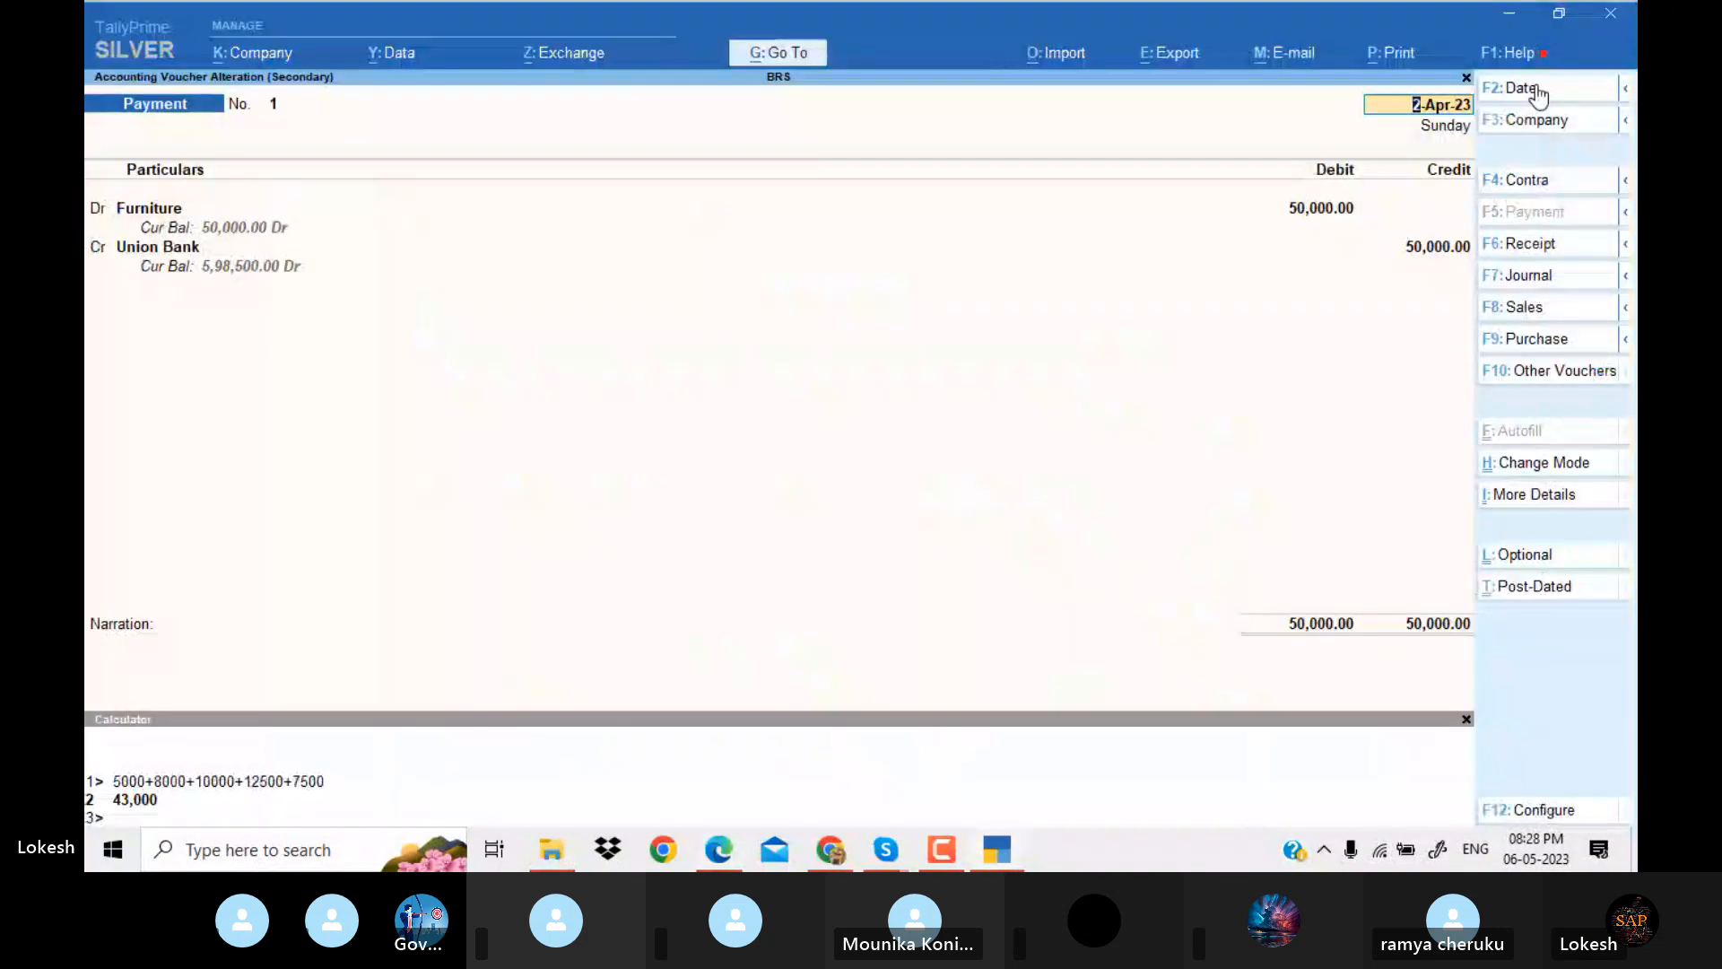
key(Escape)
key(y)
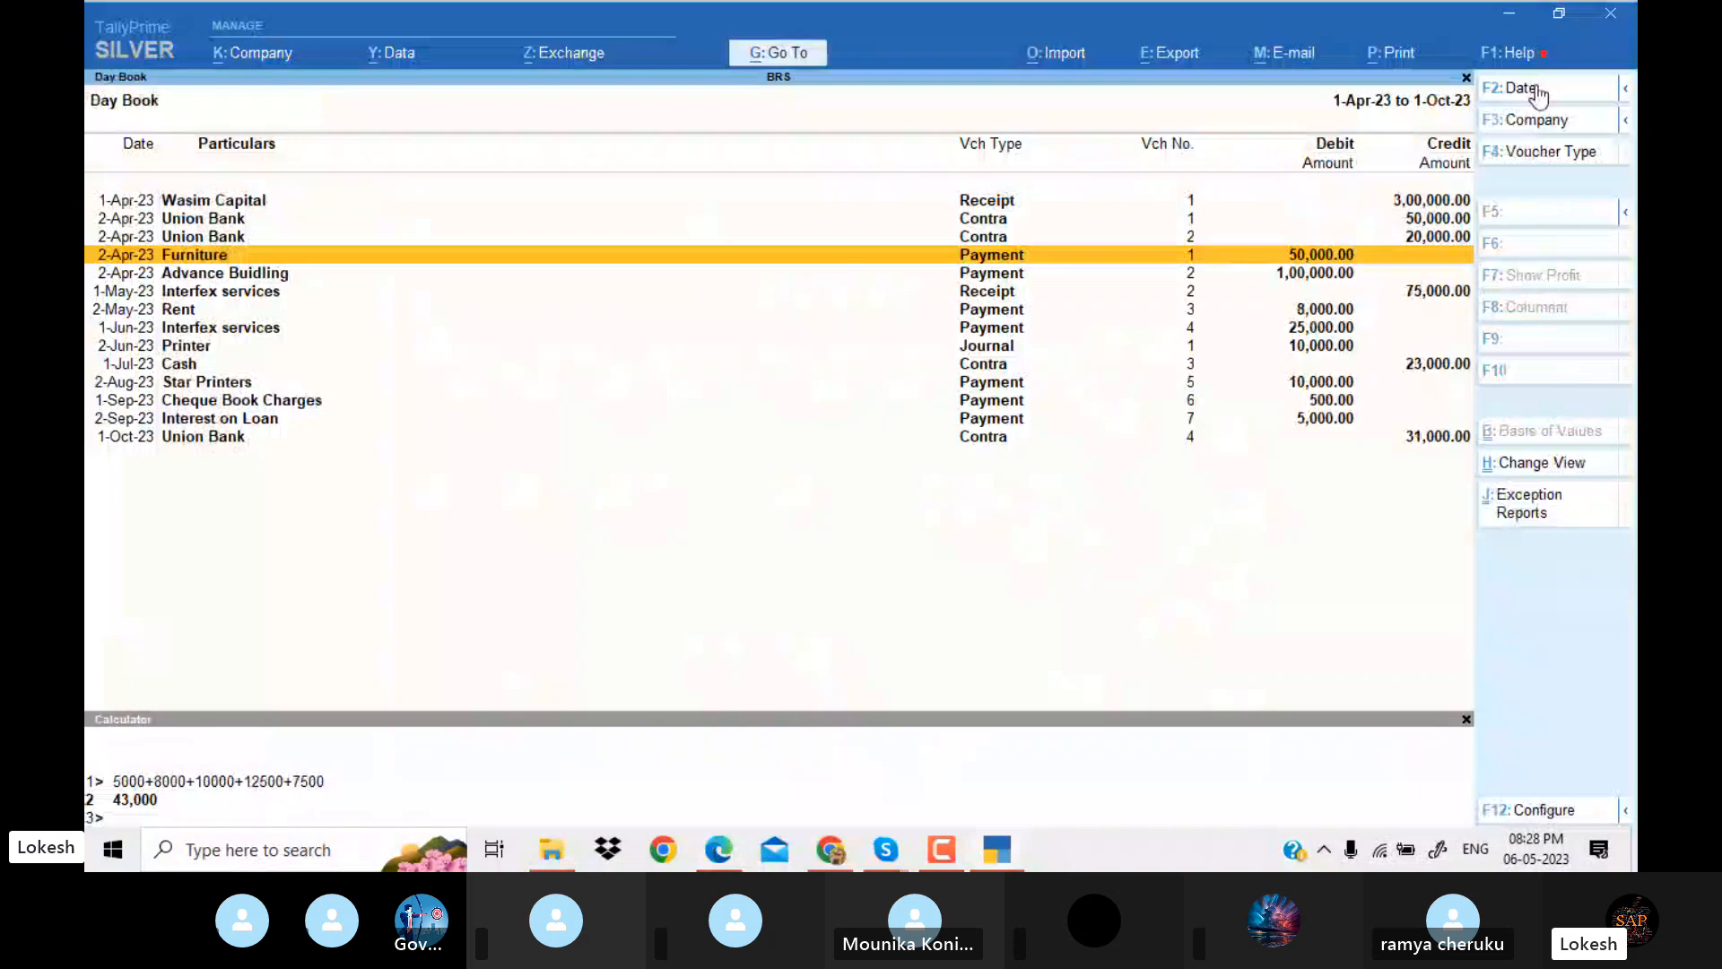
Compare the 2-Apr-23 contra voucher from Union Bank to Petty Cash with the cash withdrawal in the PDF.
key(Up)
key(Return)
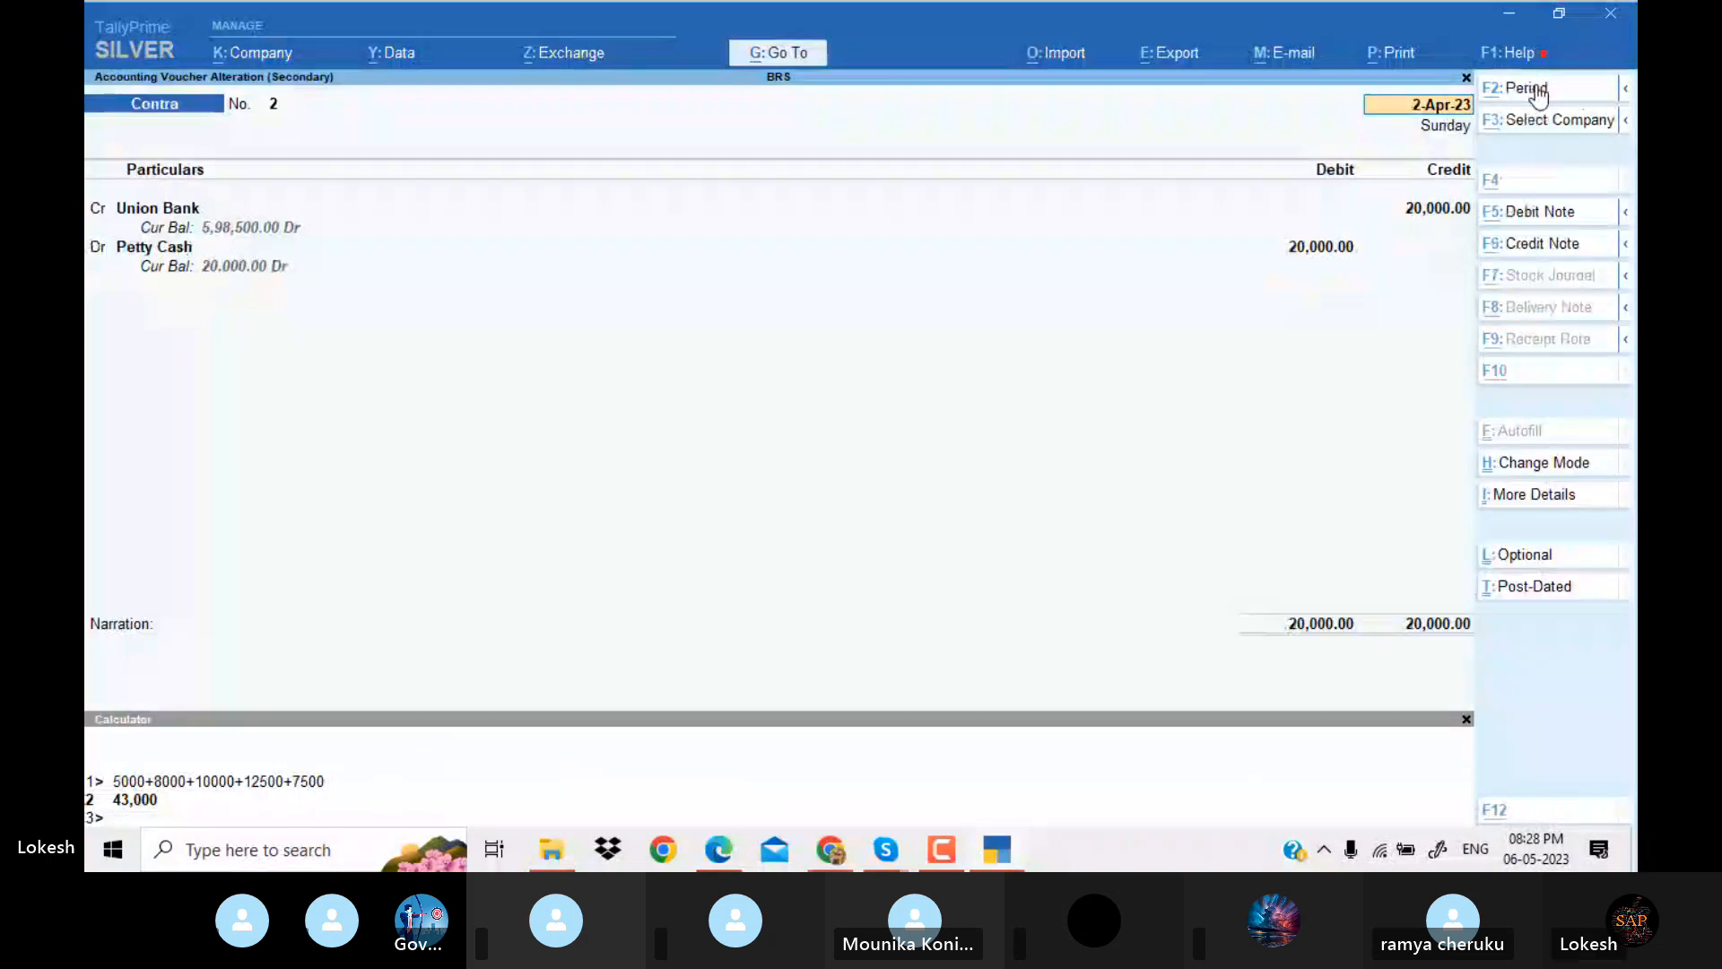
key(alt+Tab)
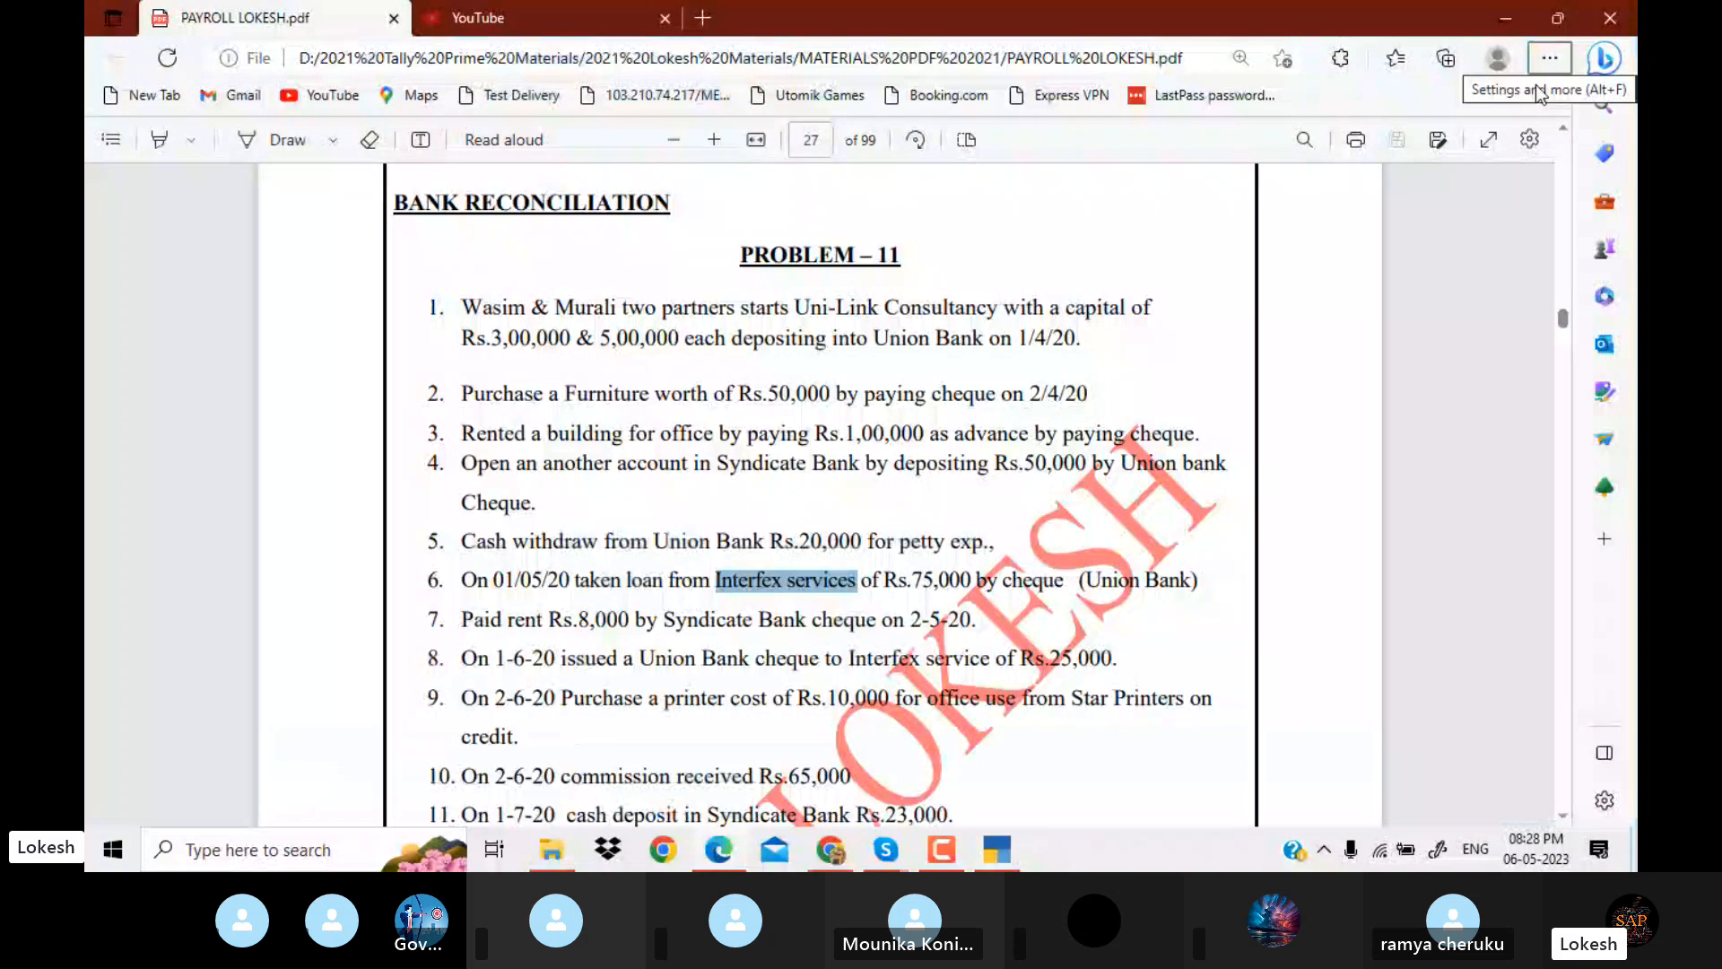
key(alt+Tab)
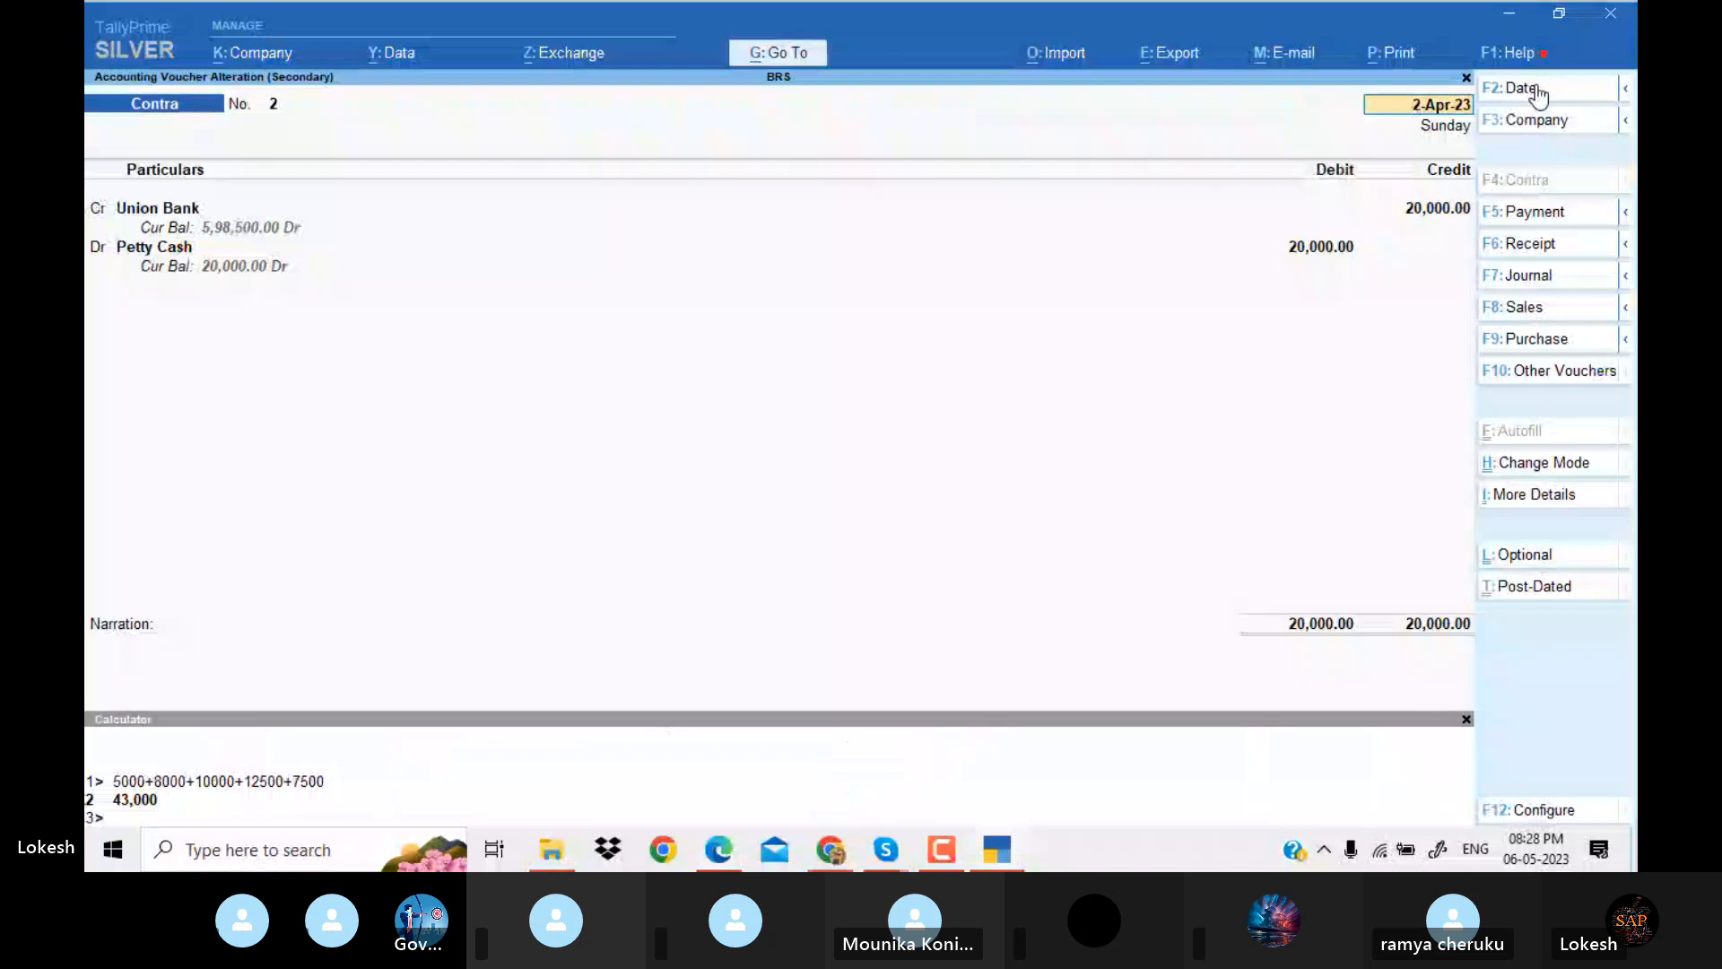
key(Escape)
key(Return)
Compare the 2-Apr-23 building advance payment voucher with the office rental advance in the PDF, leaving the voucher unmodified.
key(Down)
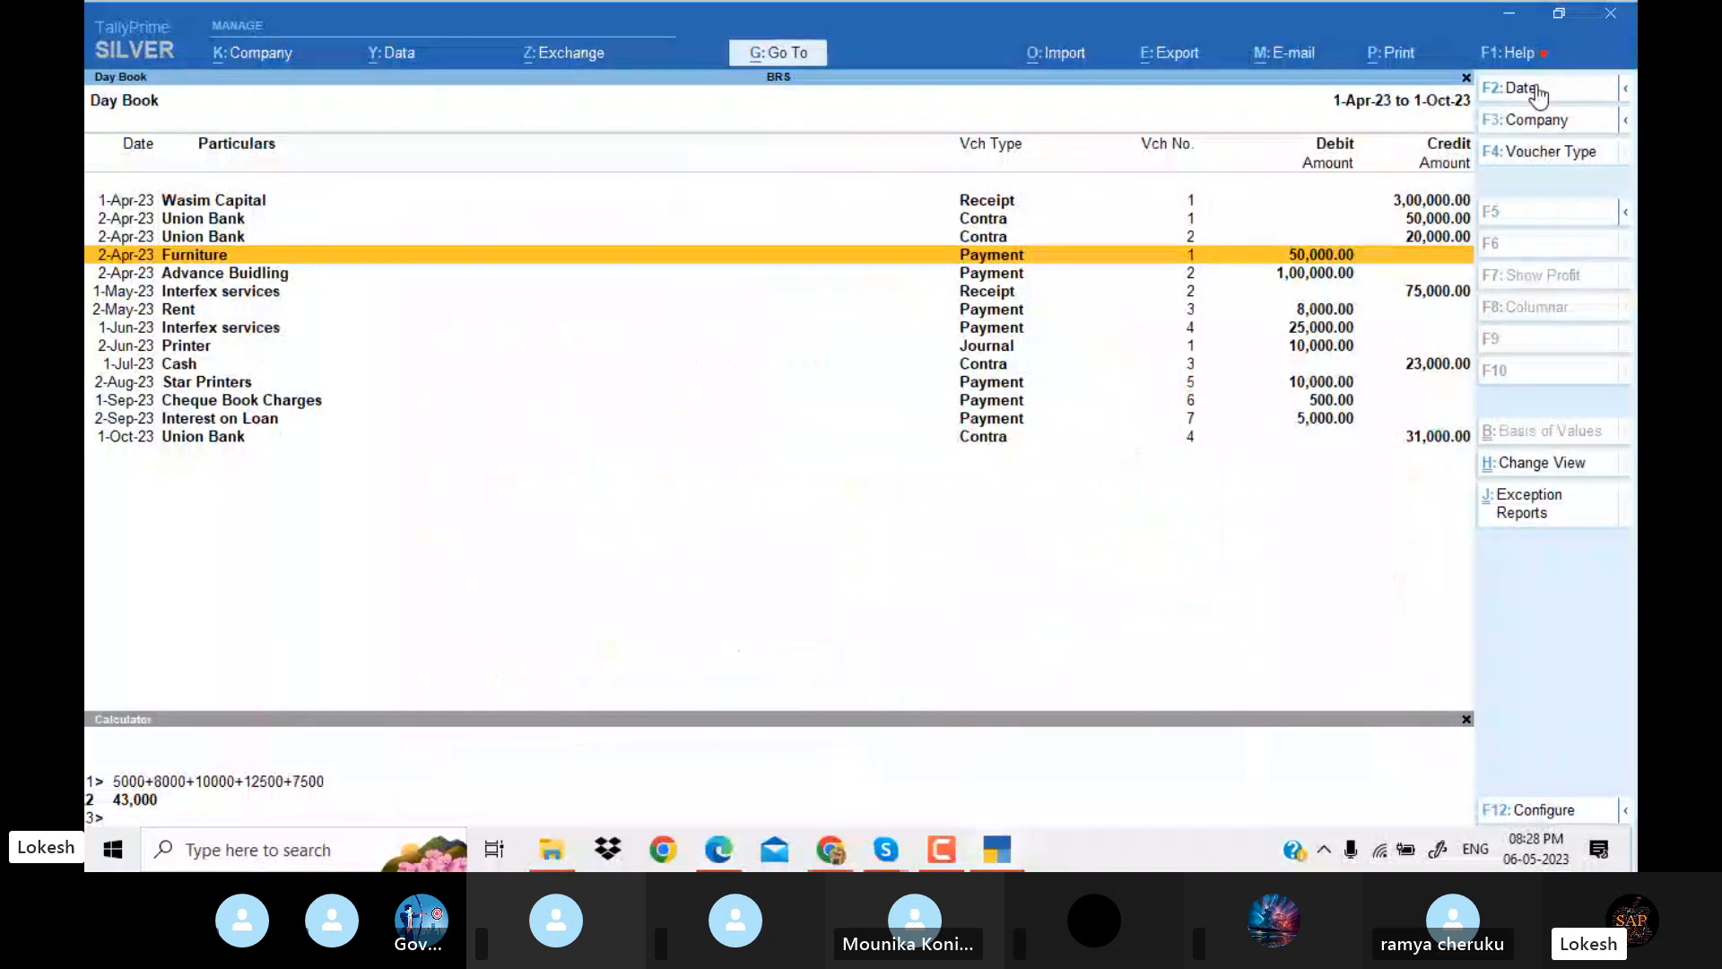
key(Down)
key(Return)
key(alt+Tab)
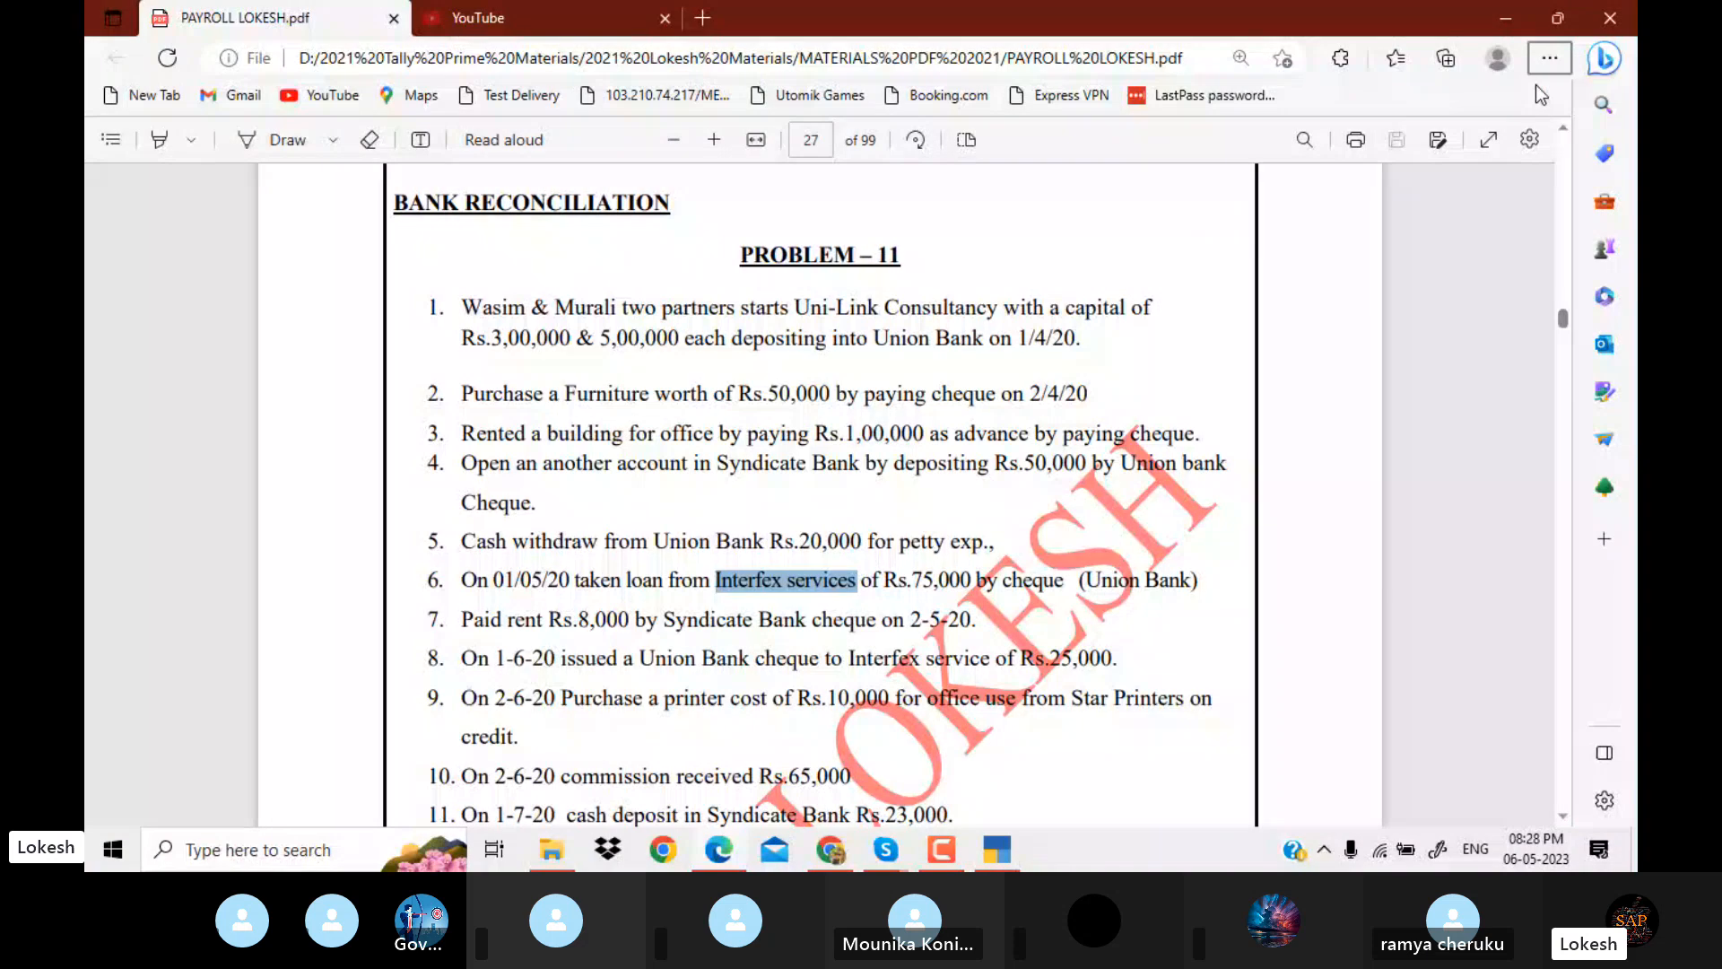
key(alt+Tab)
key(Escape)
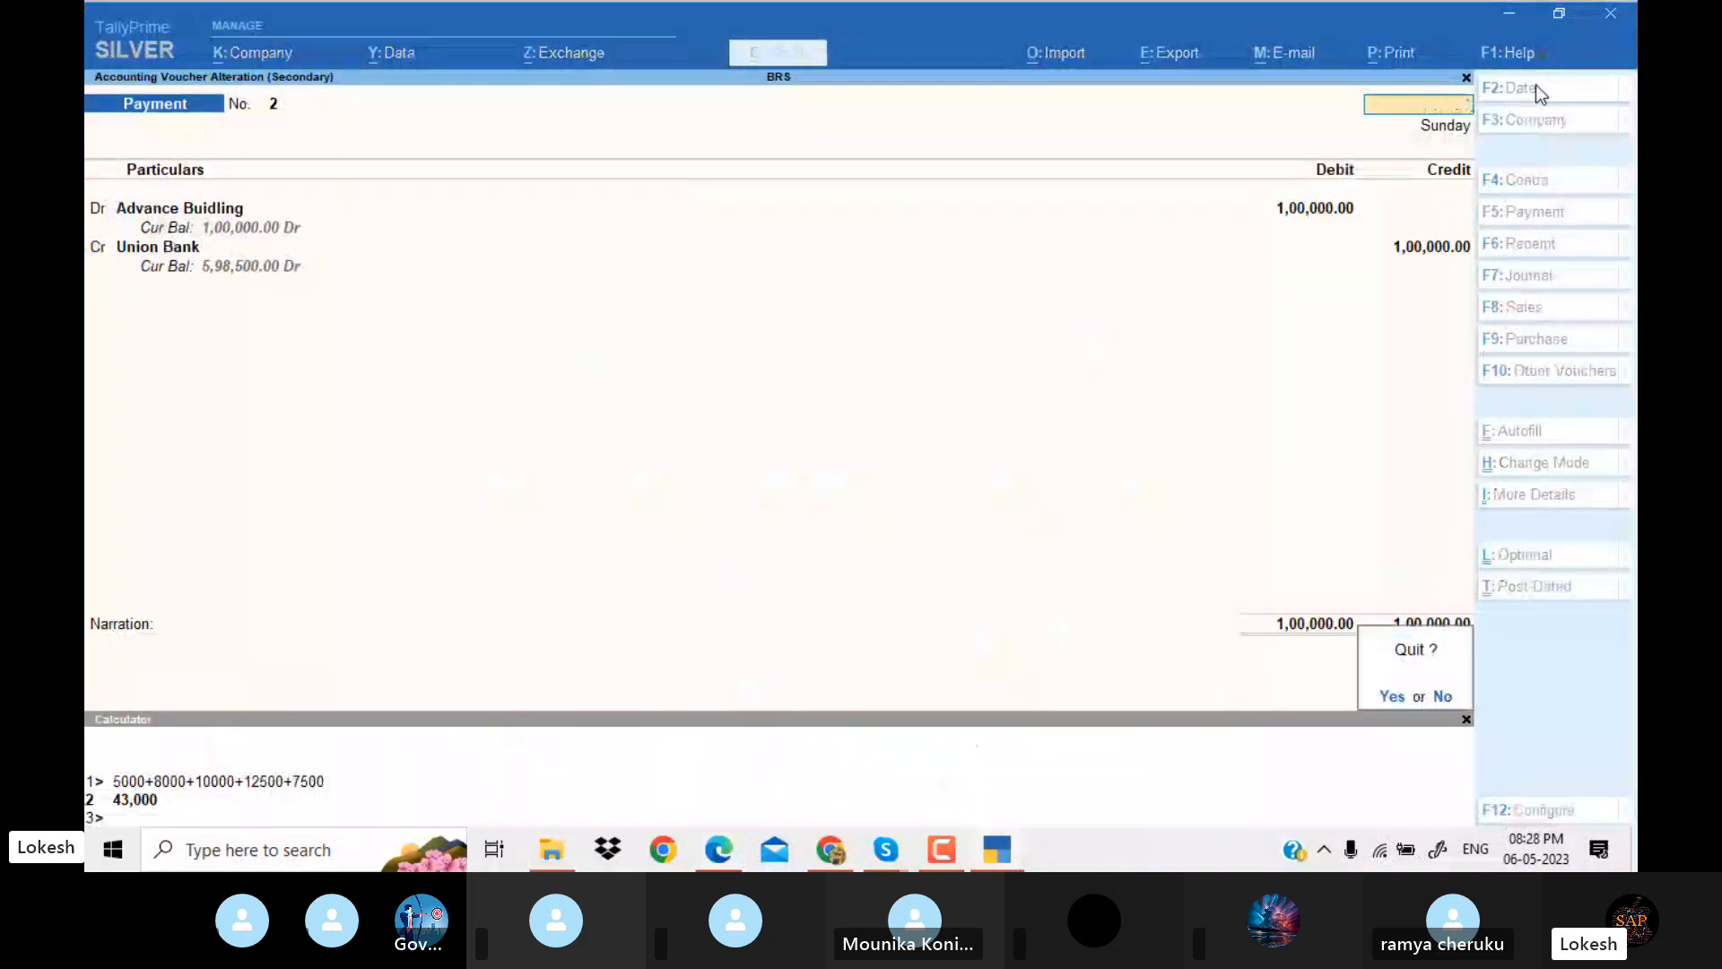
key(Return)
Compare the 1-May-23 Interfex services receipt voucher with the loan transaction in the PDF.
key(Down)
key(Return)
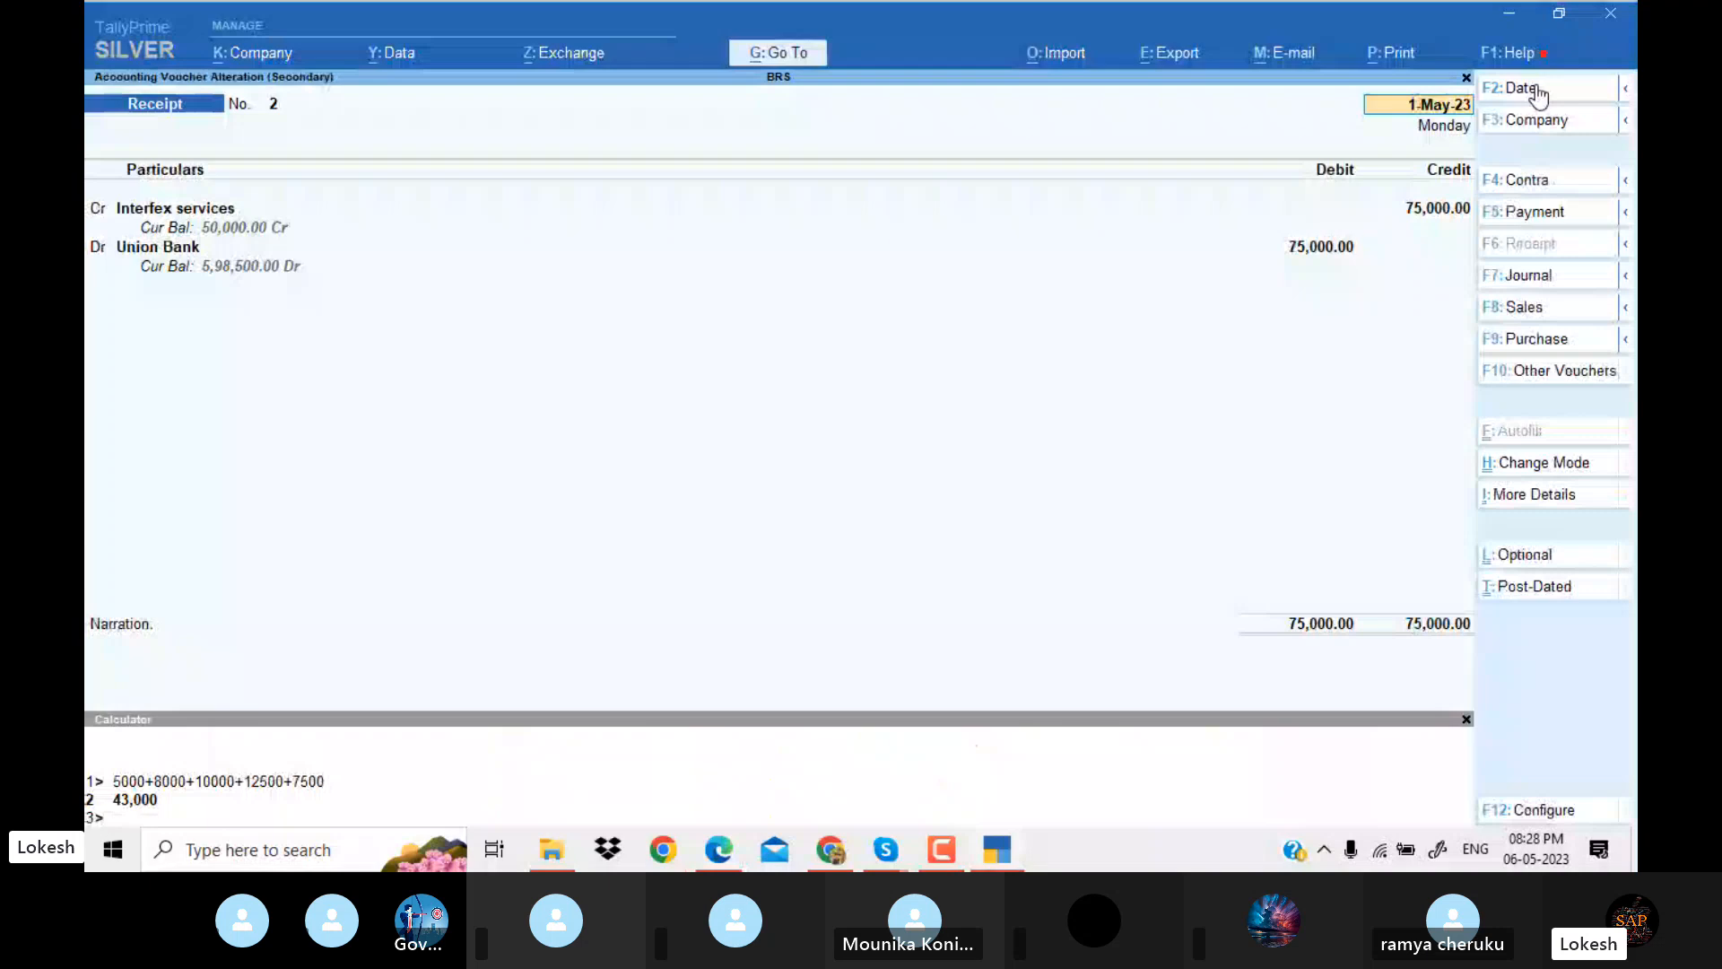
key(alt+Tab)
click(1548, 58)
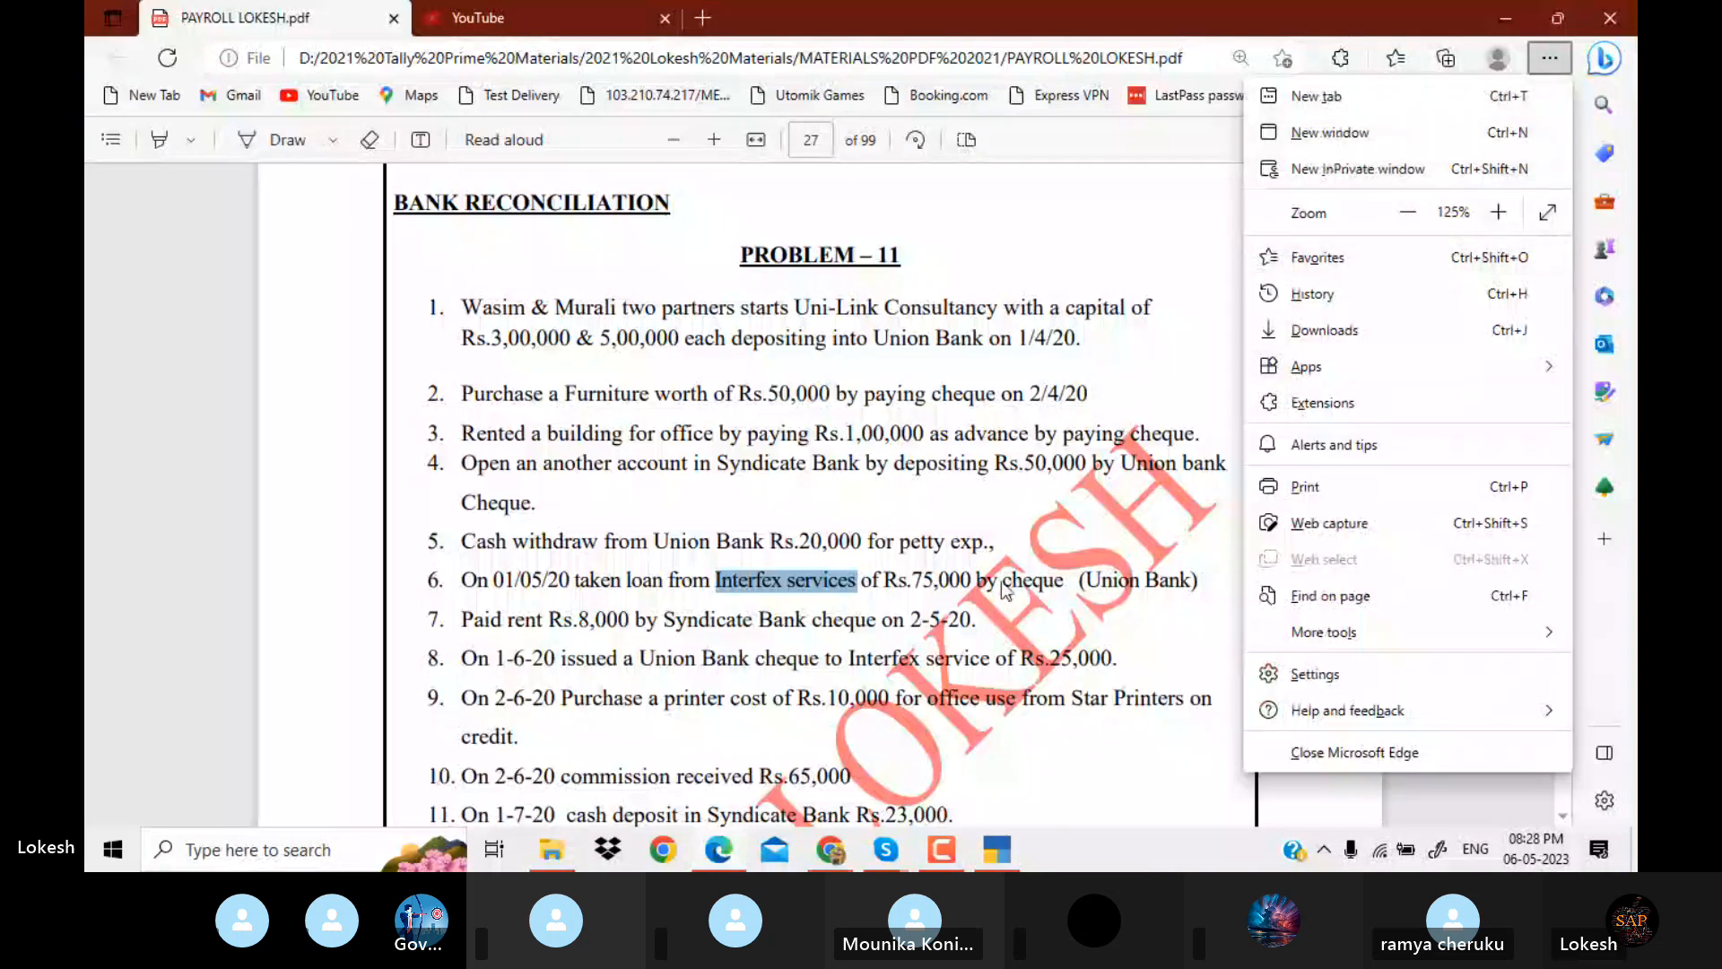
click(1033, 518)
scroll(1033, 519, down, 1)
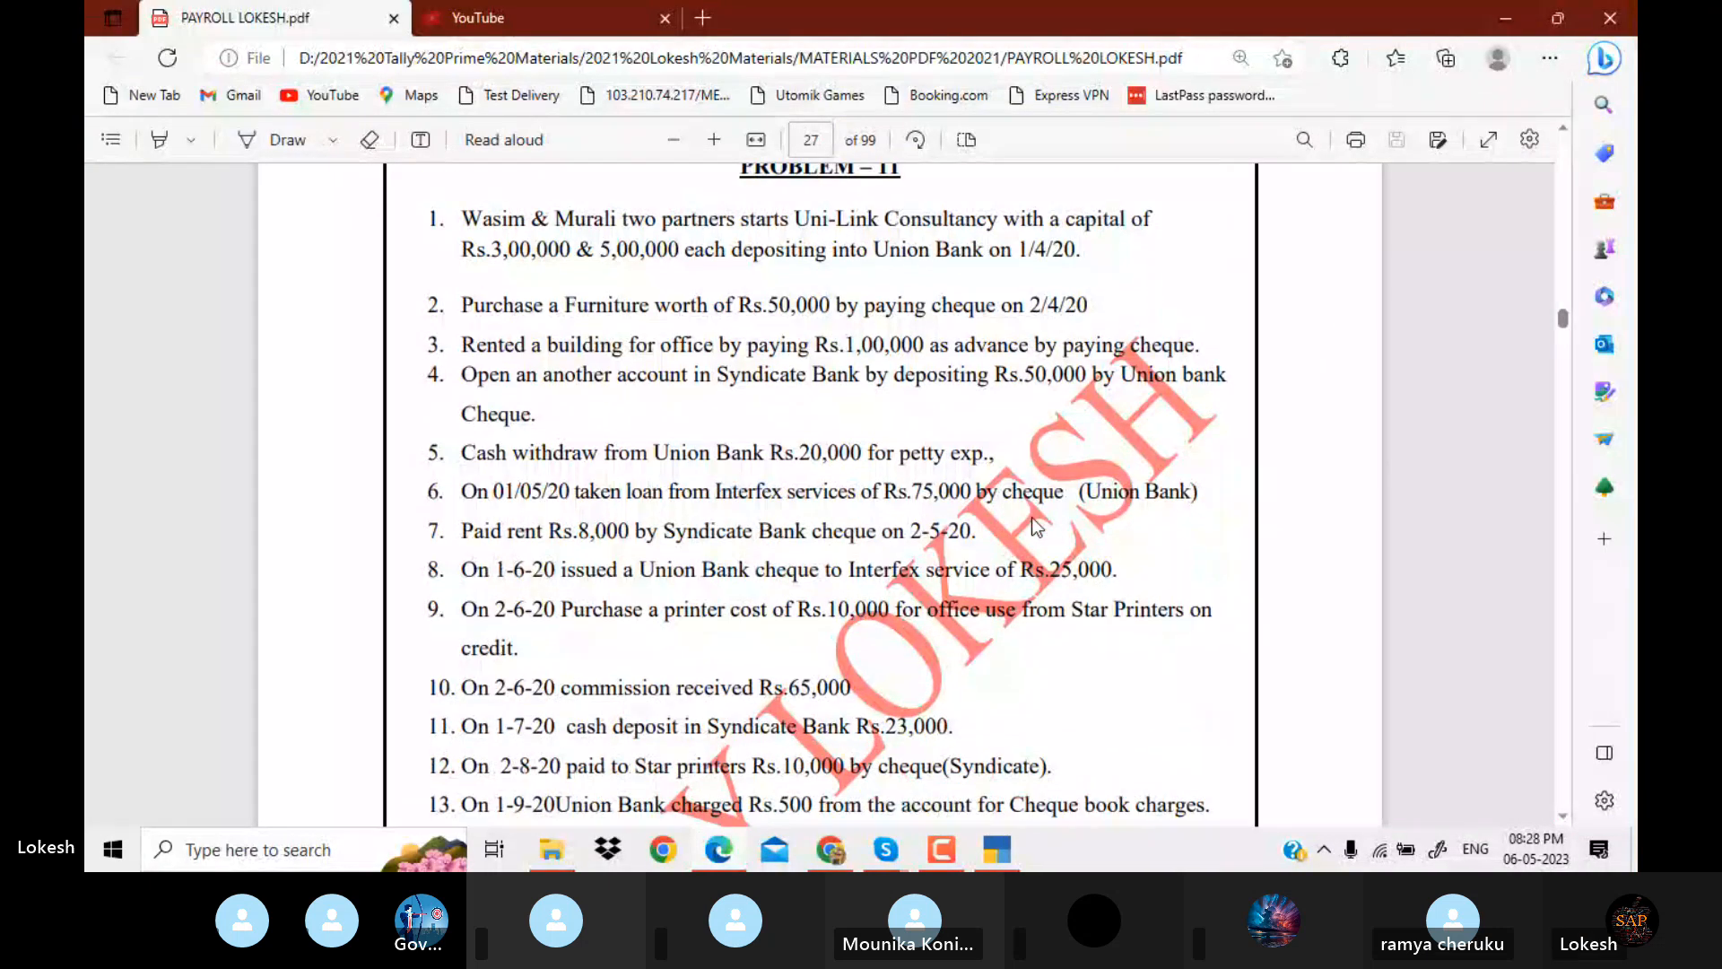
key(alt+Tab)
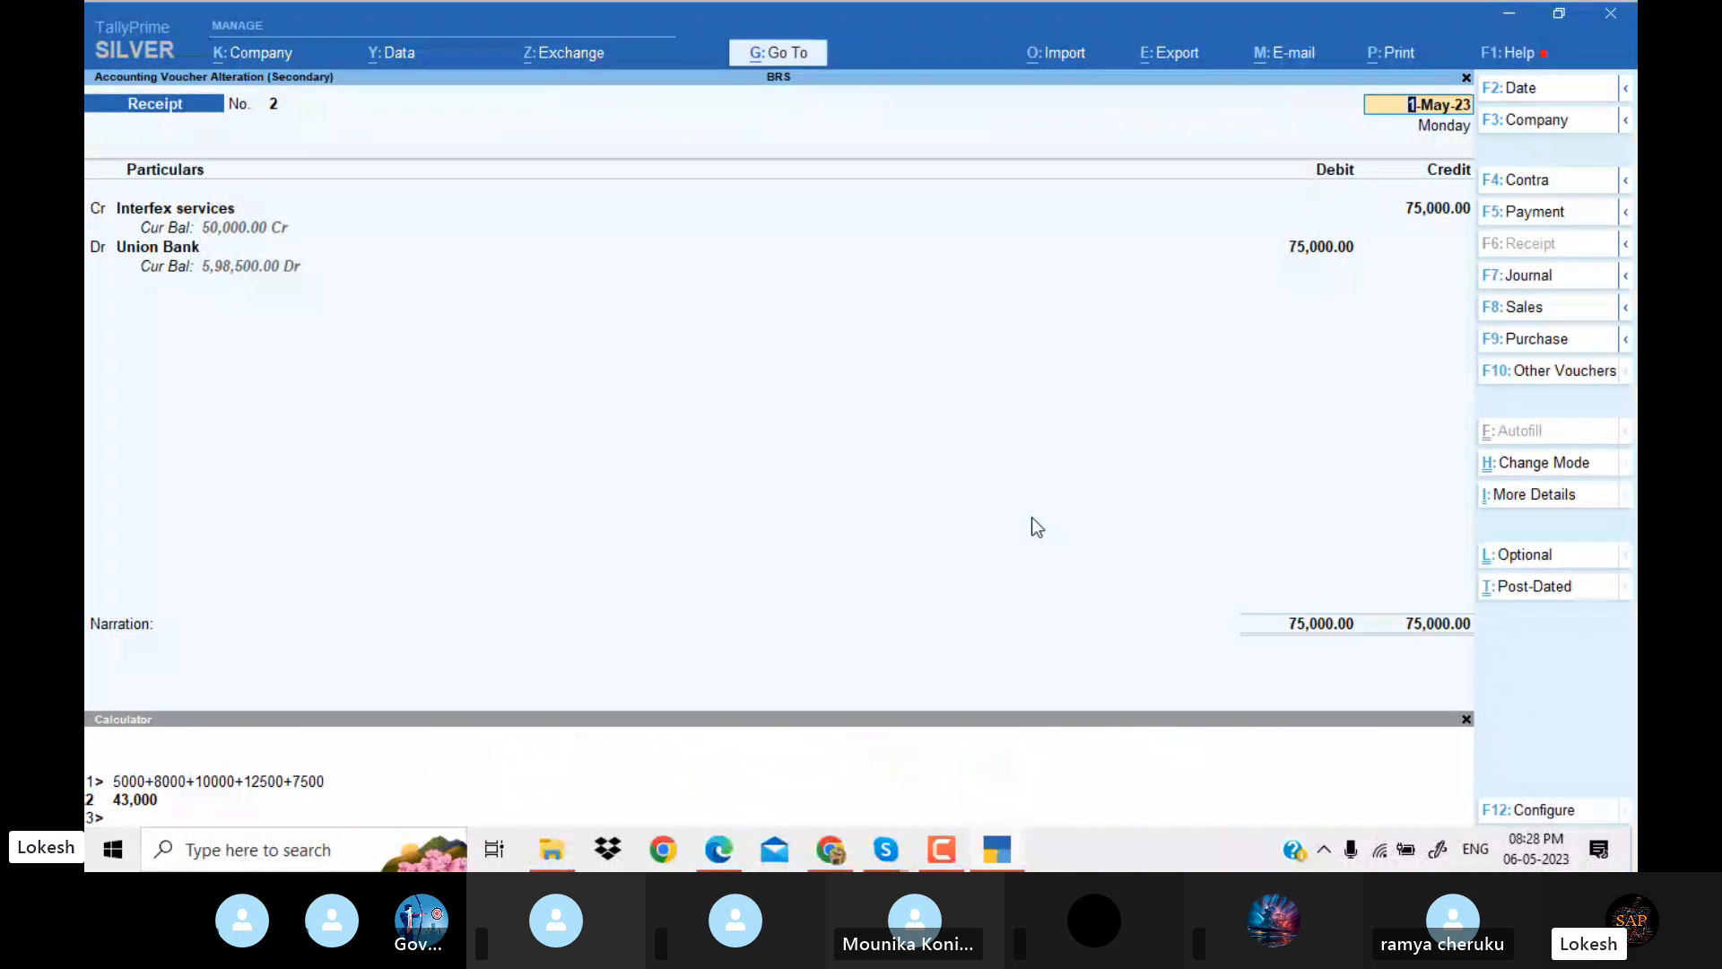
key(alt+Tab)
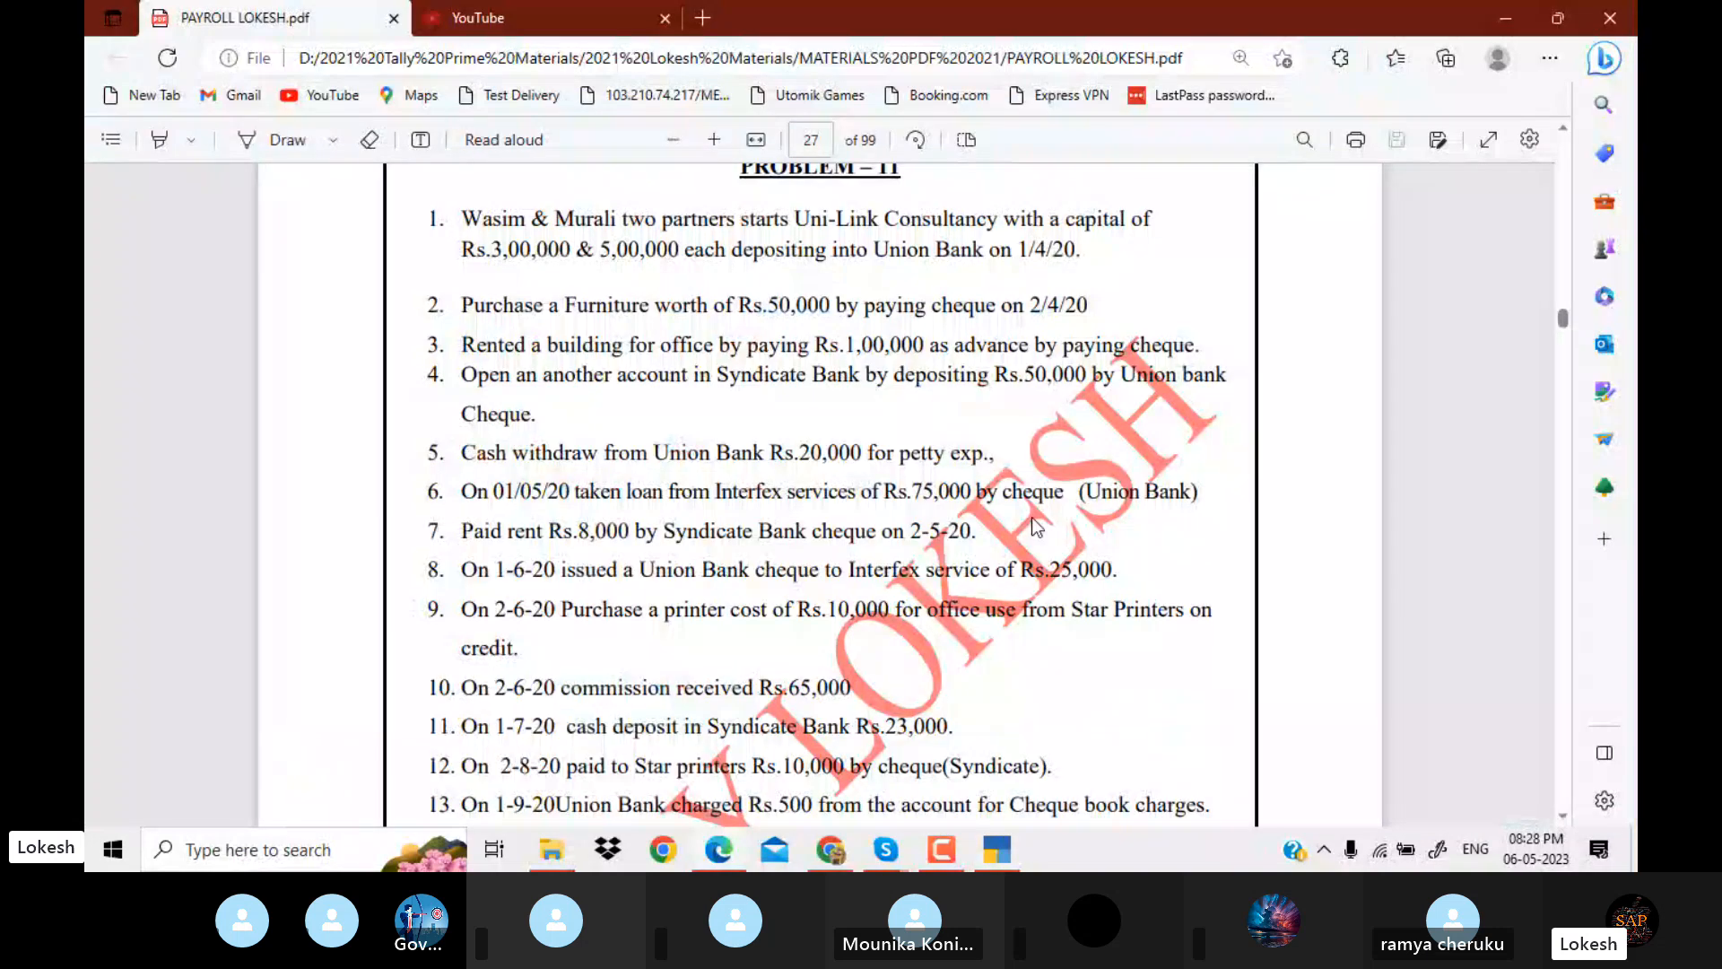
key(alt+Tab)
key(Escape)
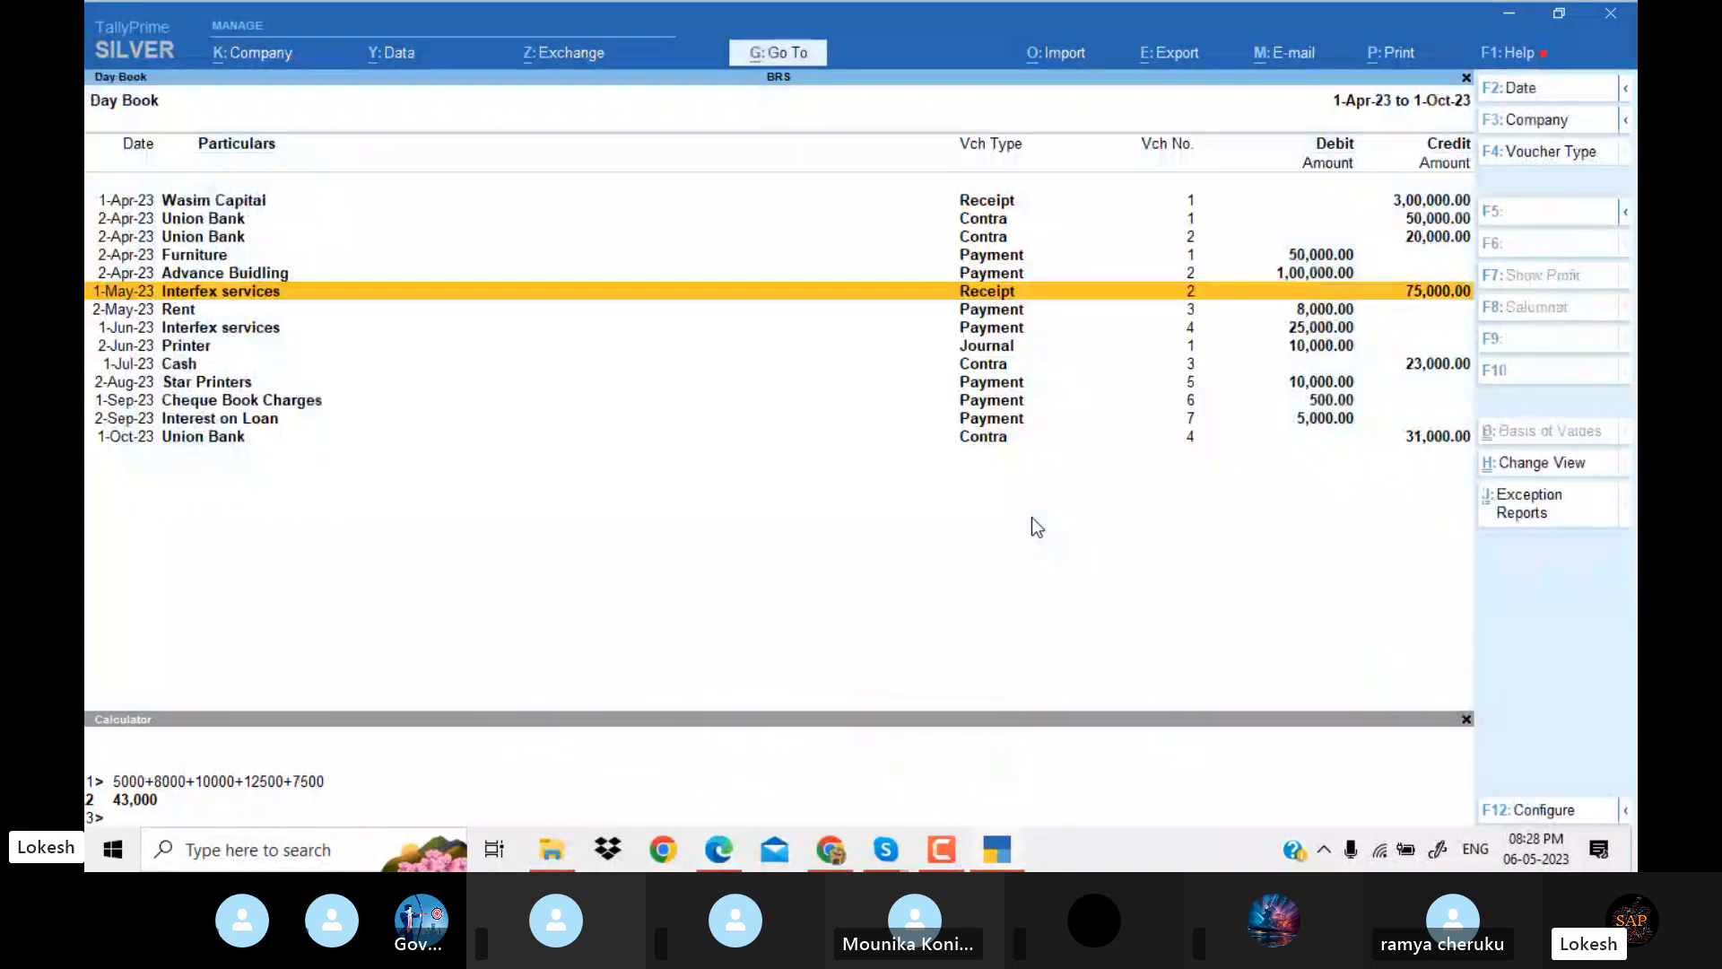
Examine the 2-May-23 Rent payment voucher and return to the Day Book.
key(Down)
key(Return)
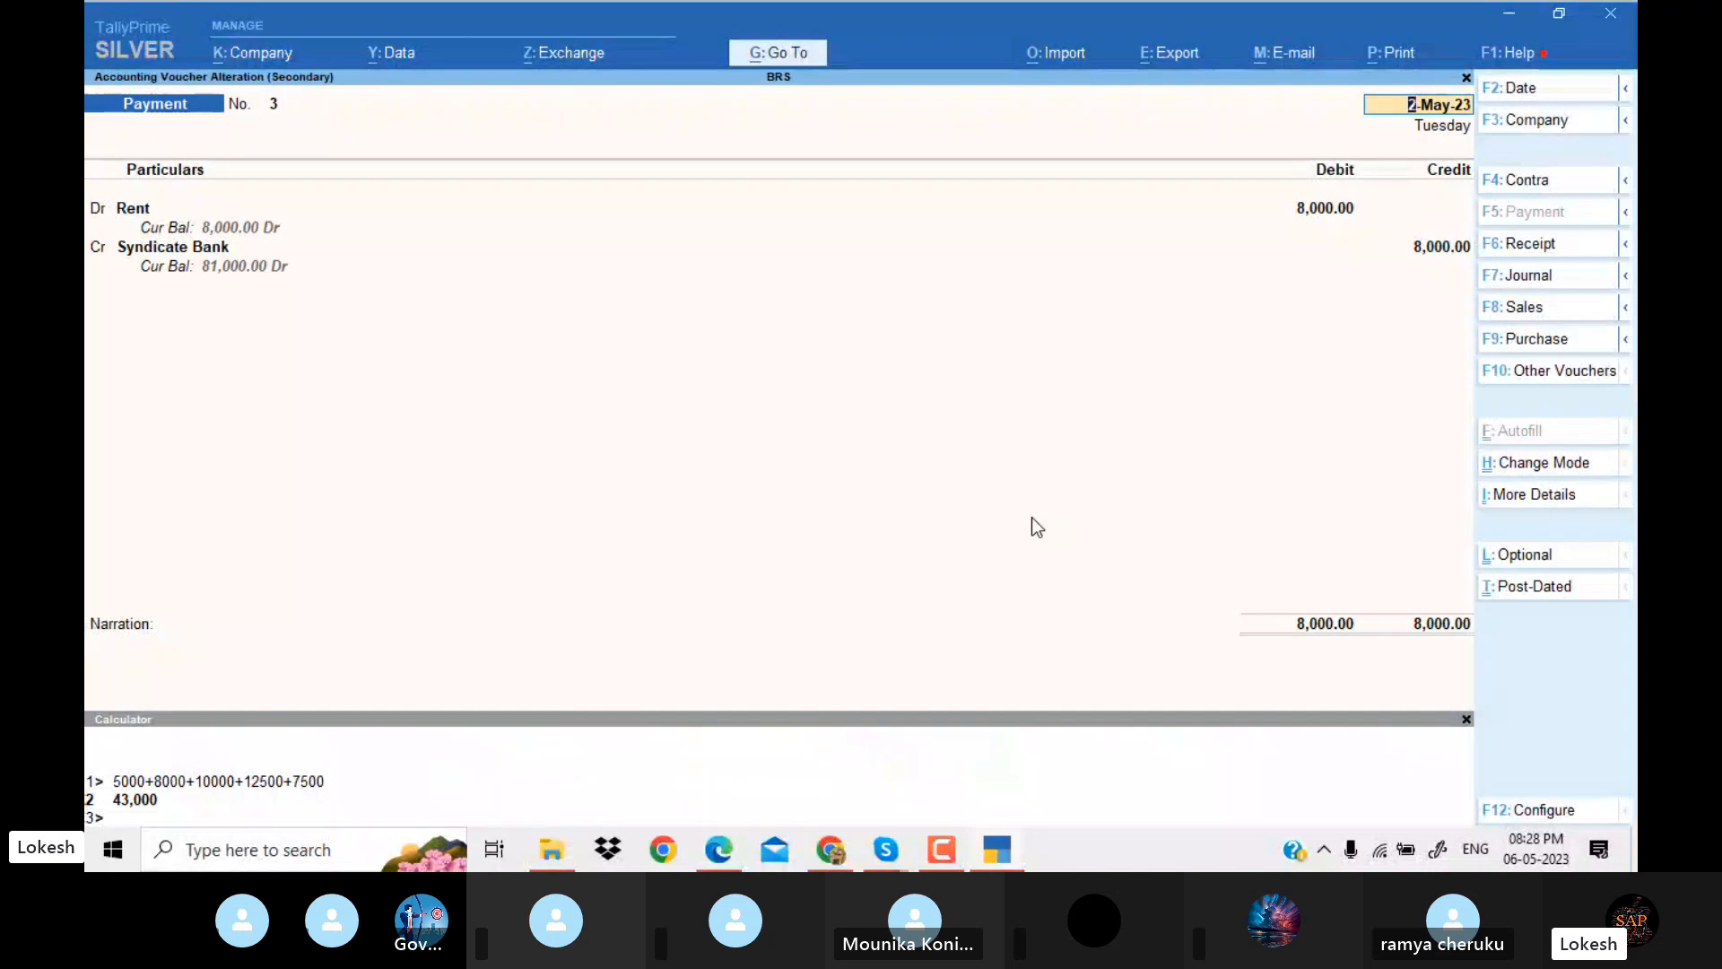
key(Escape)
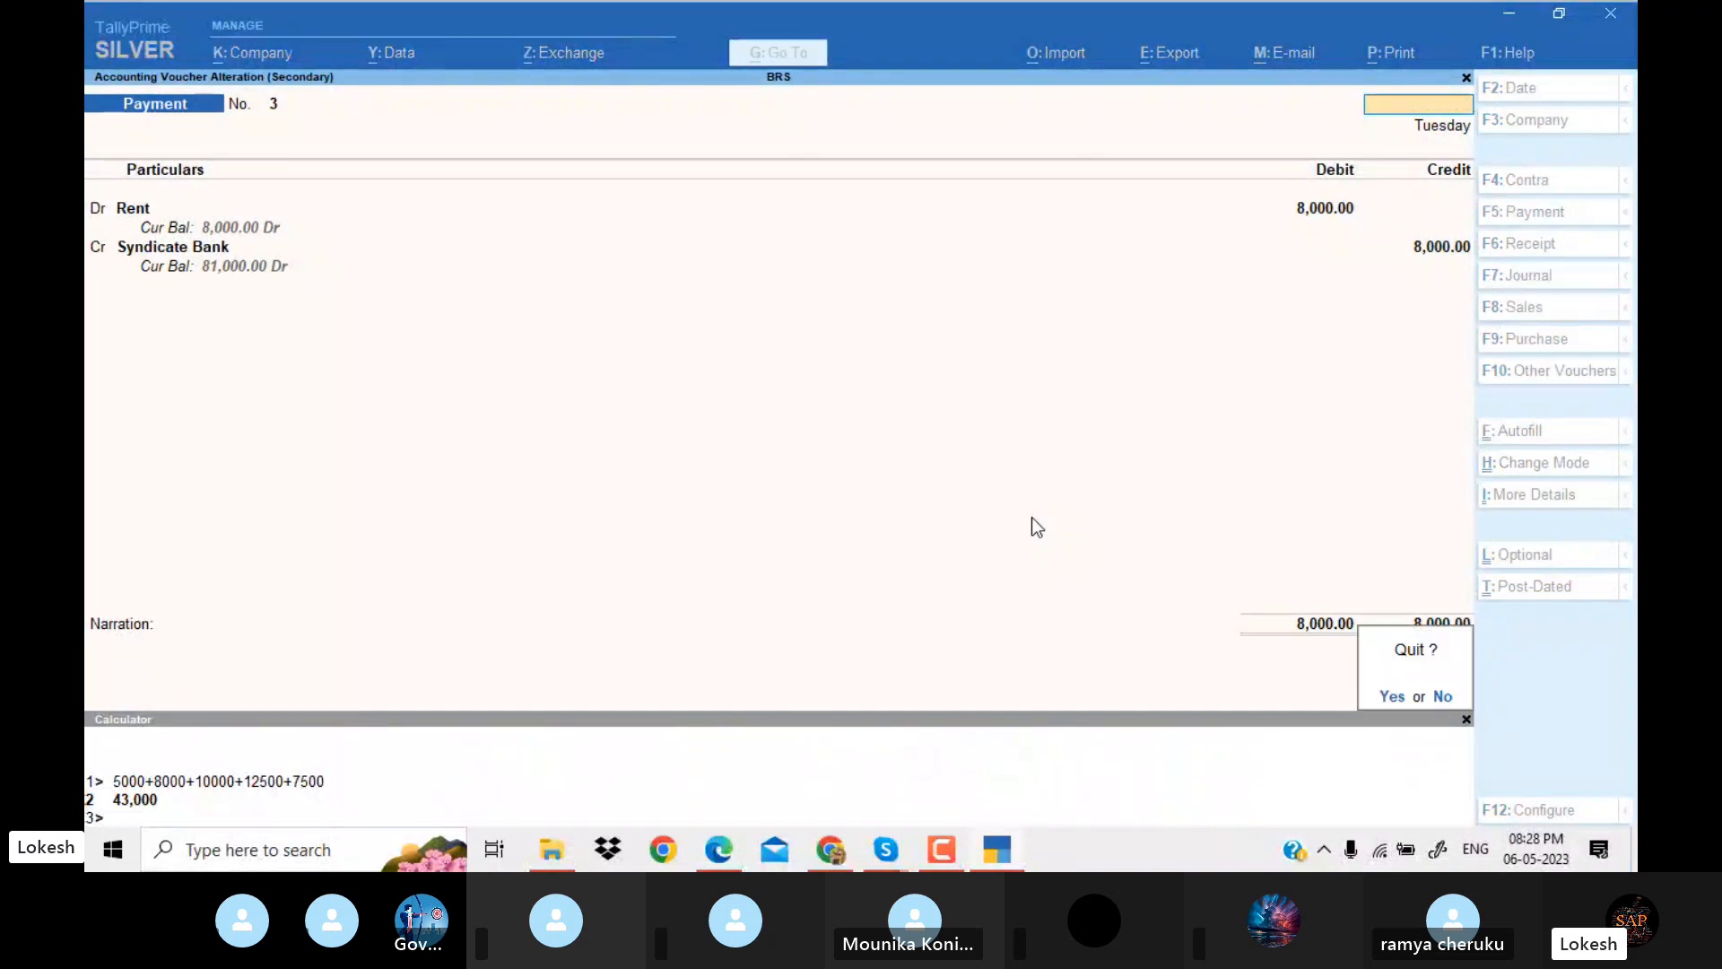
key(y)
Compare the 1-Jun-23 Interfex services payment voucher with the Union Bank cheque issue in the PDF.
key(Down)
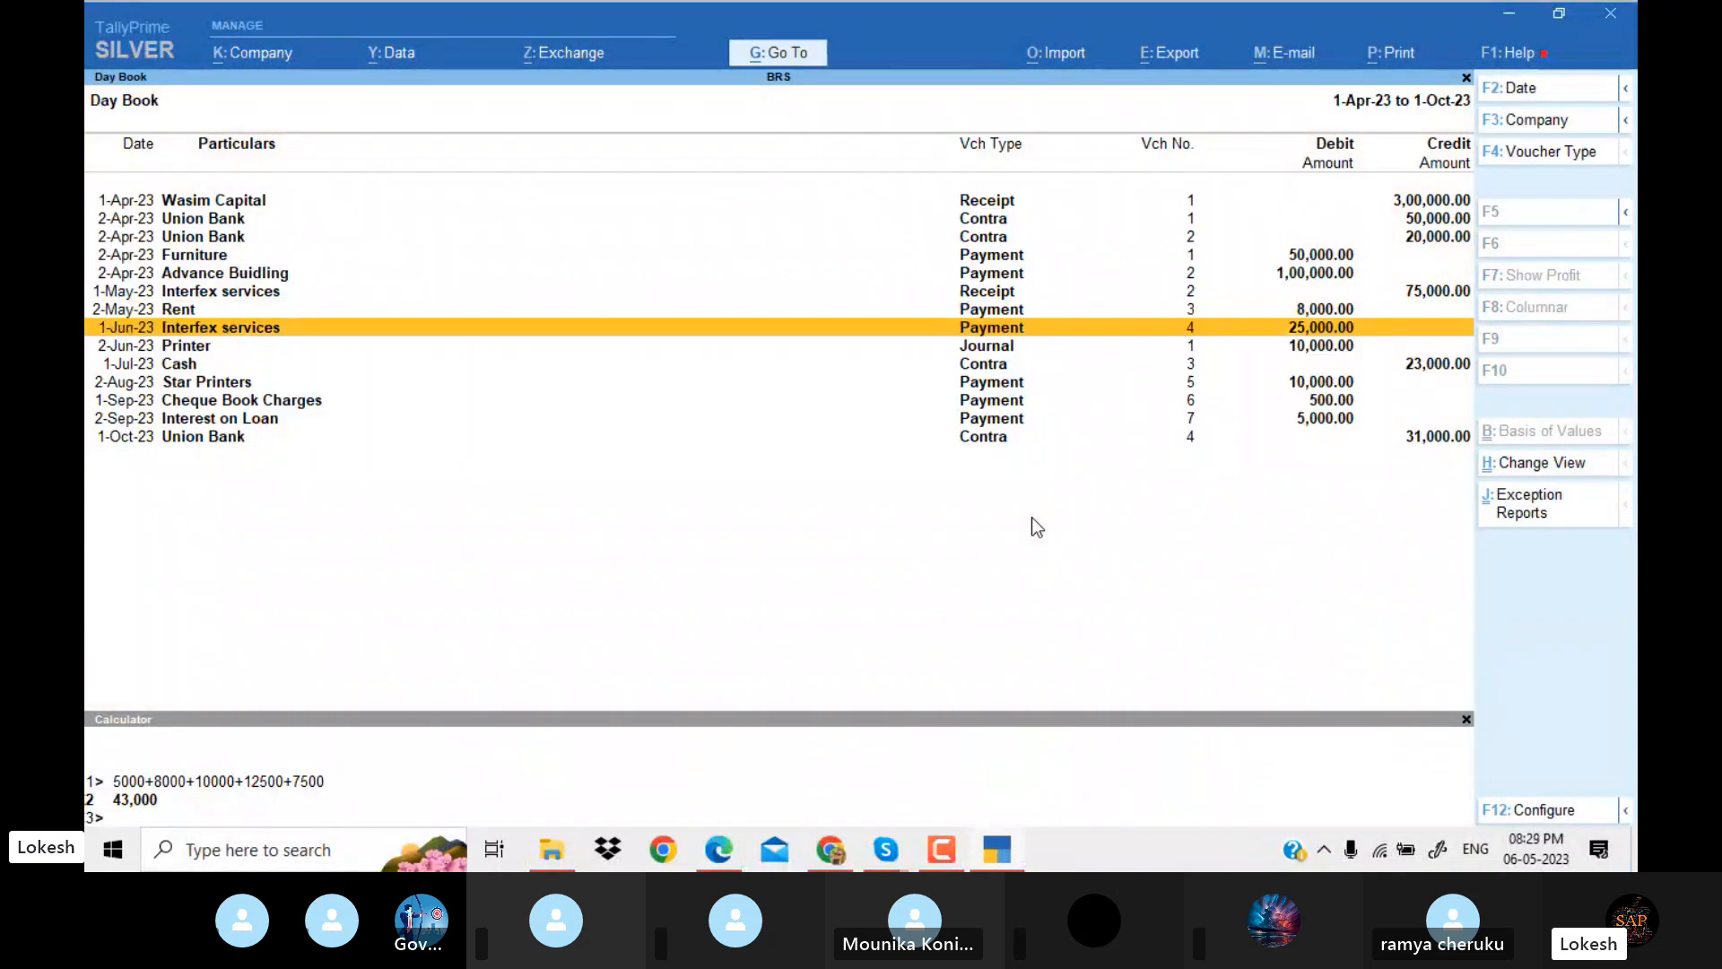
key(alt+Tab)
scroll(1033, 516, down, 1)
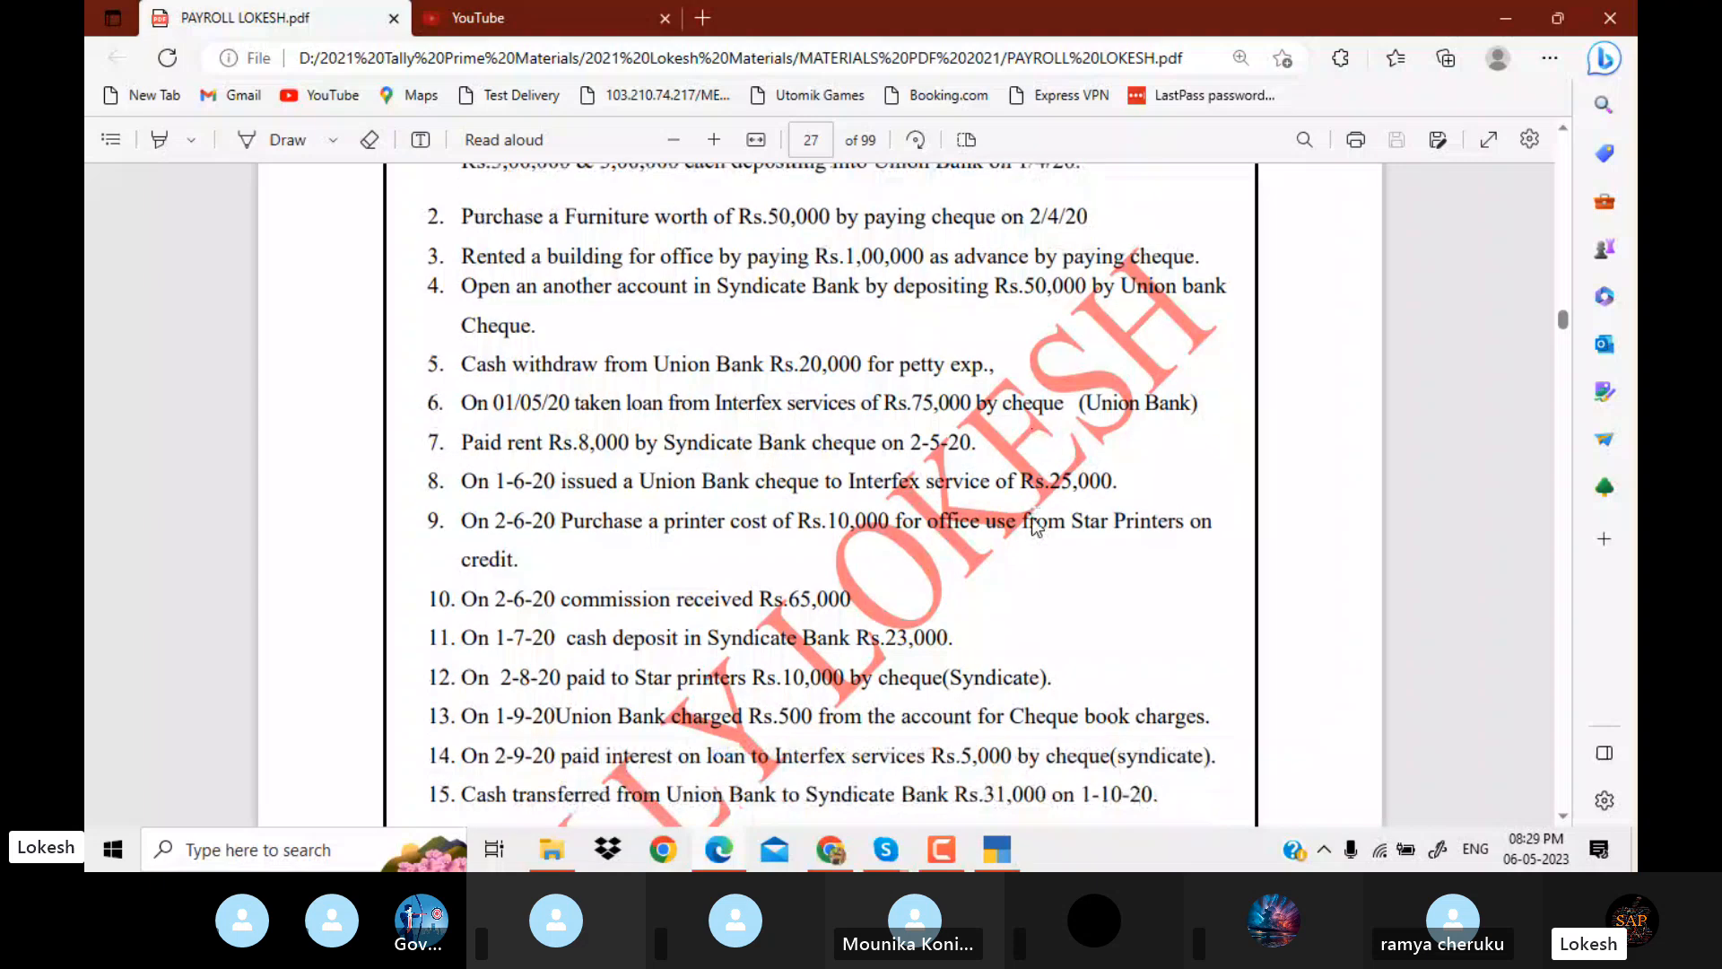
scroll(1034, 526, down, 1)
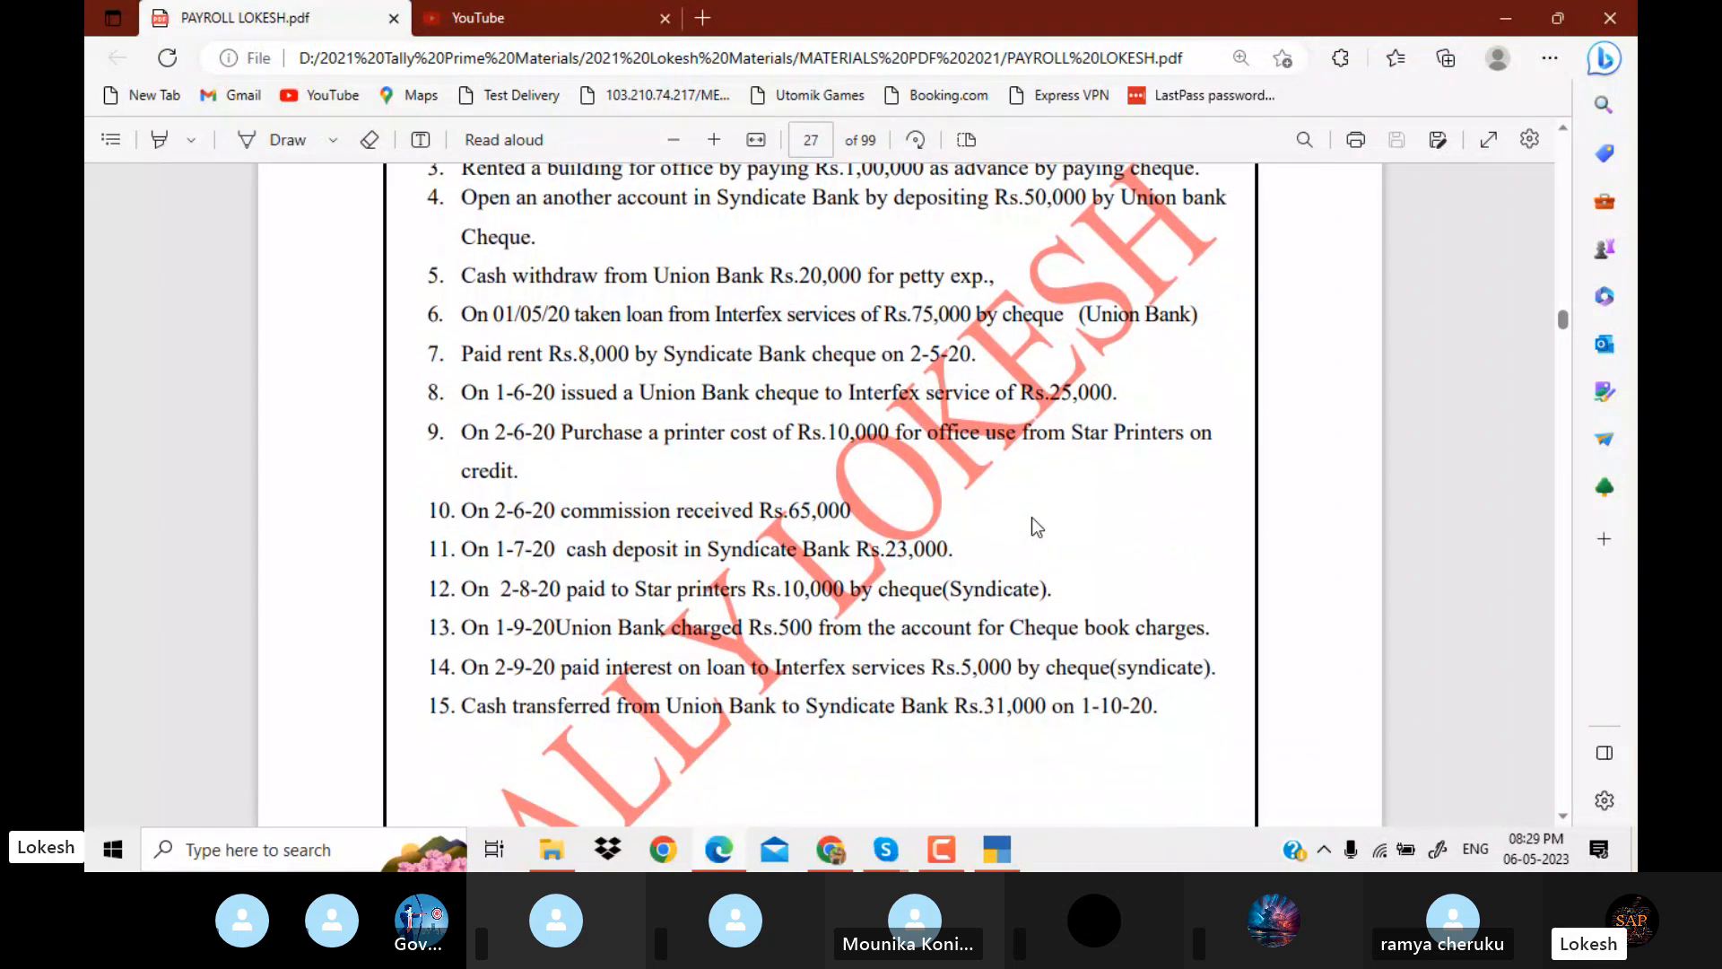
key(alt+Tab)
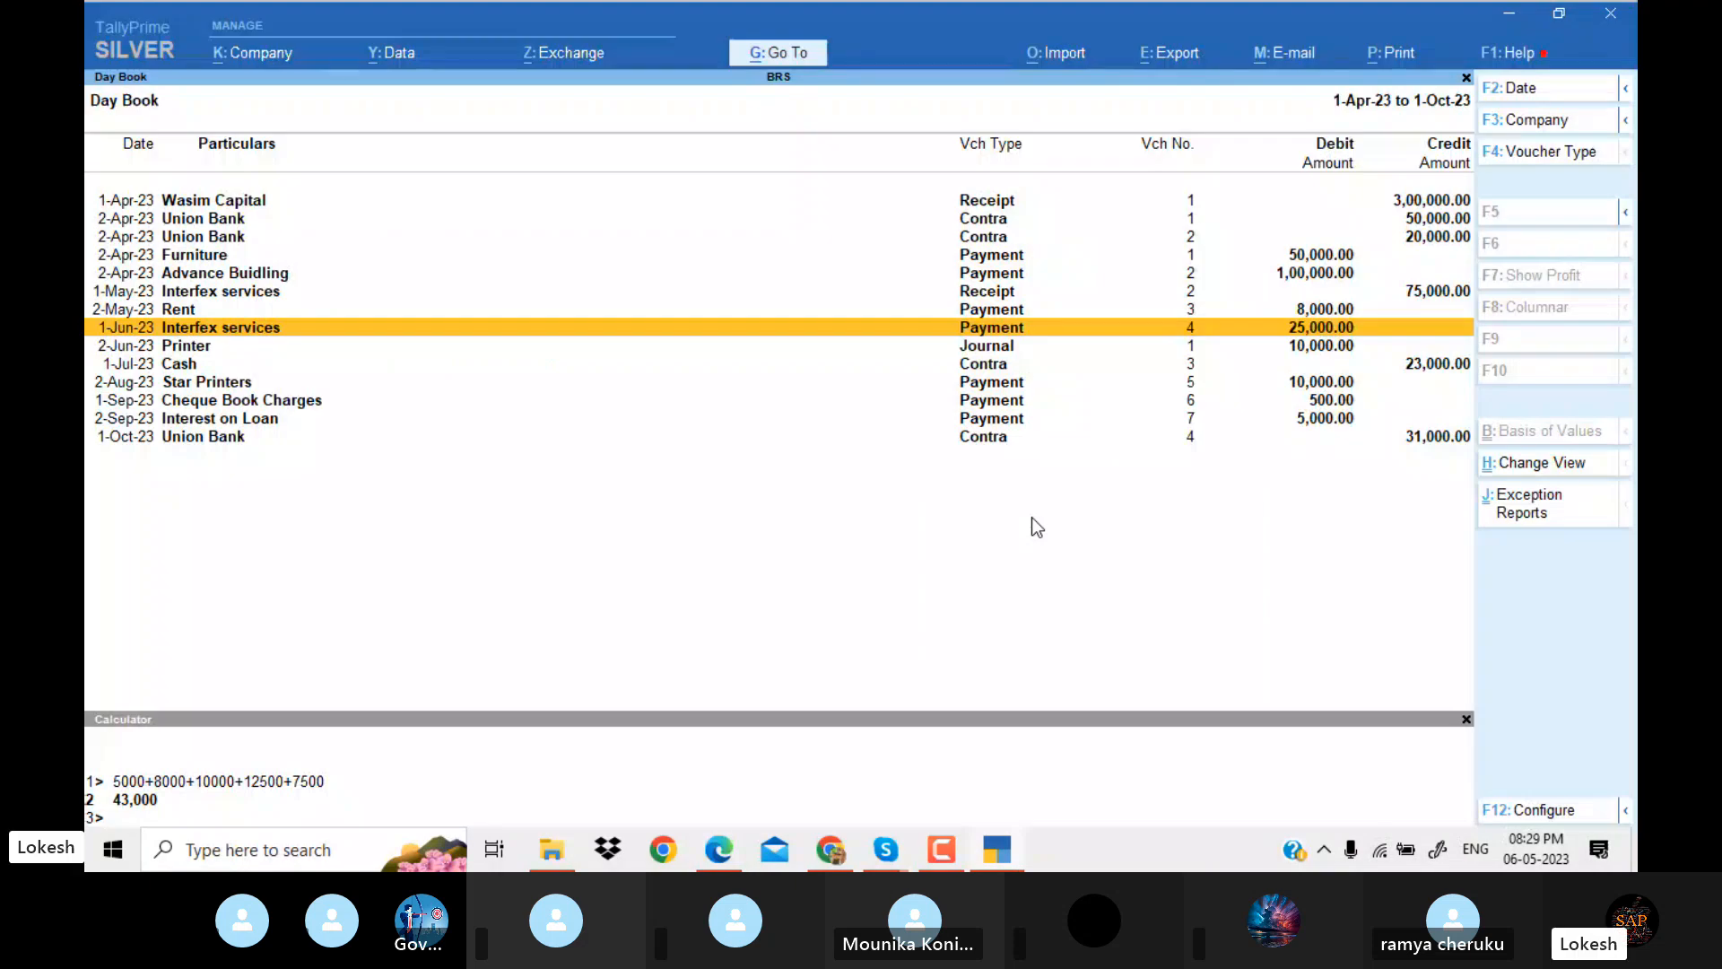
key(Return)
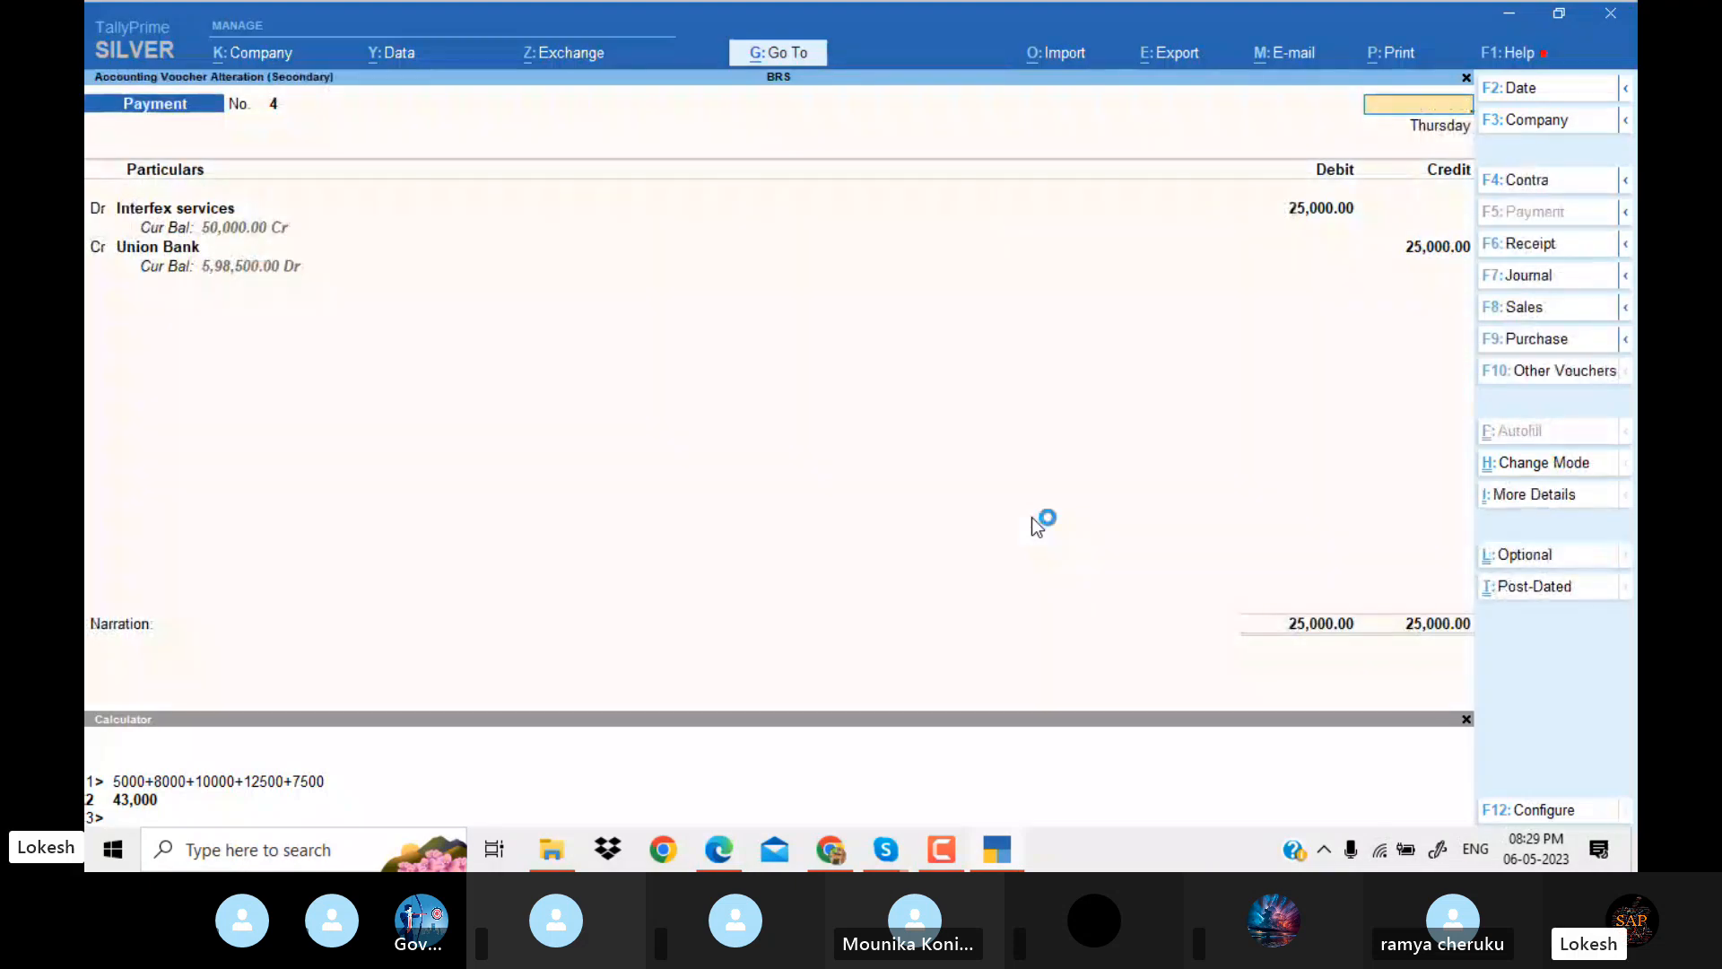
key(Escape)
Compare the 2-Jun-23 Printer journal voucher with the credit purchase from Star Printers in the PDF.
key(Down)
key(Return)
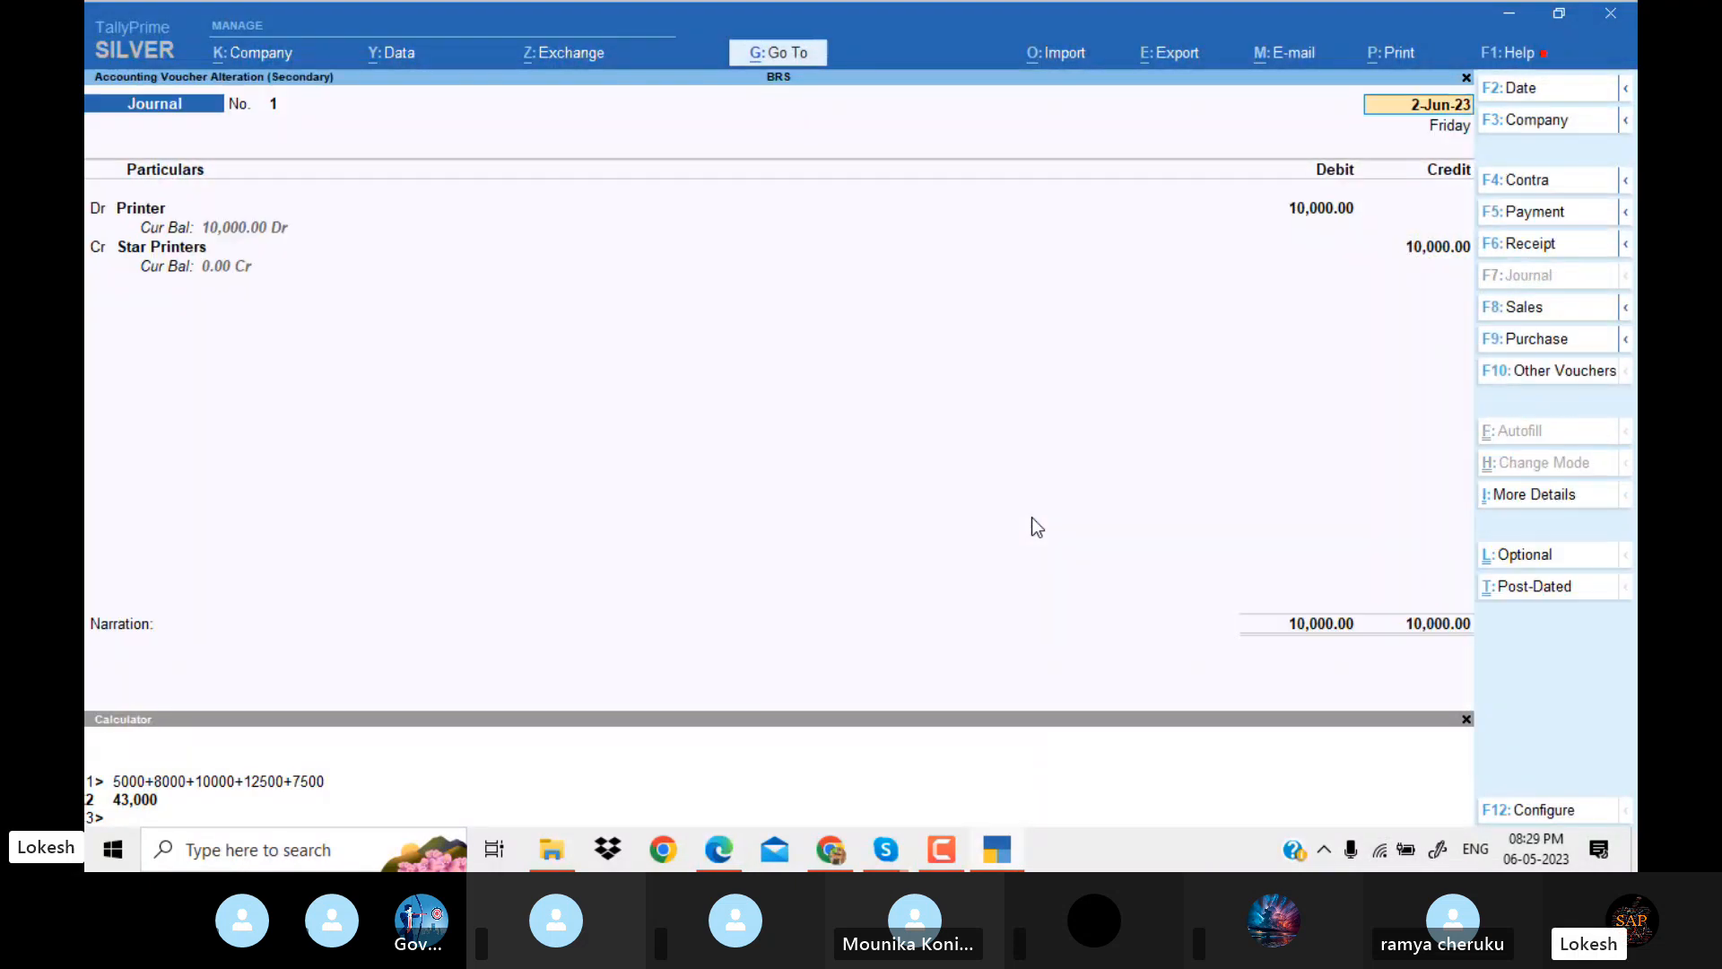
key(alt+Tab)
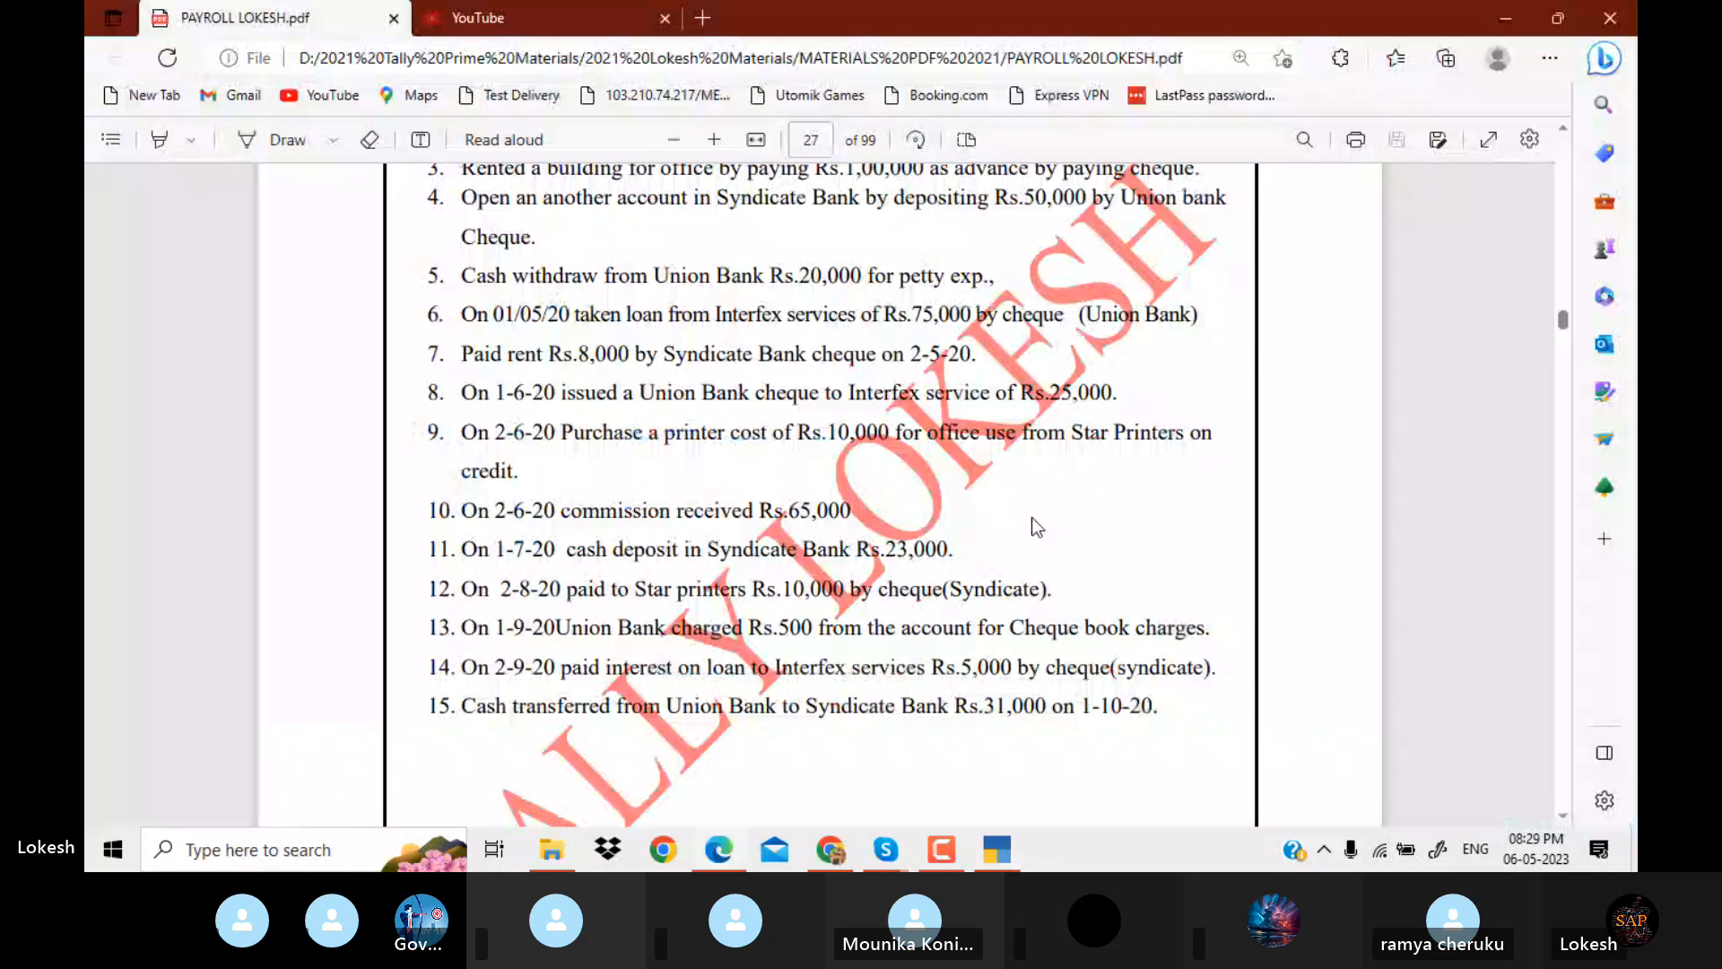
key(alt+Tab)
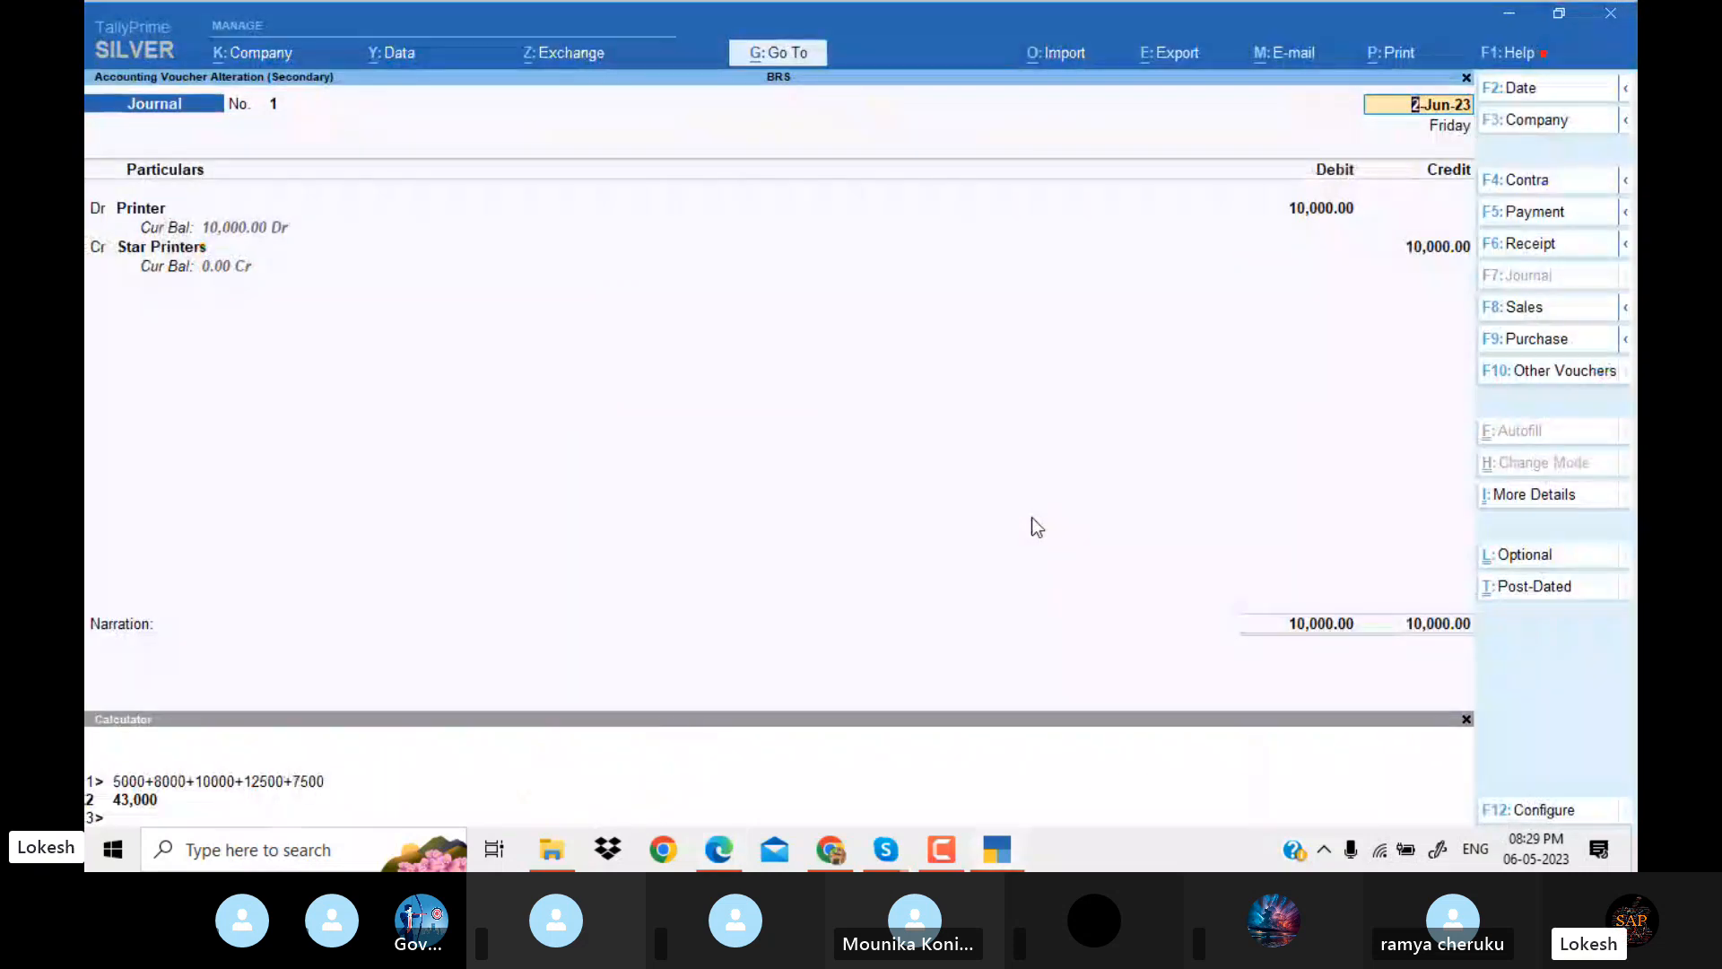
key(Escape)
key(y)
Compare the 1-Jul-23 contra voucher from Cash to Syndicate Bank with the cash deposit in the PDF, leaving it unmodified.
key(Down)
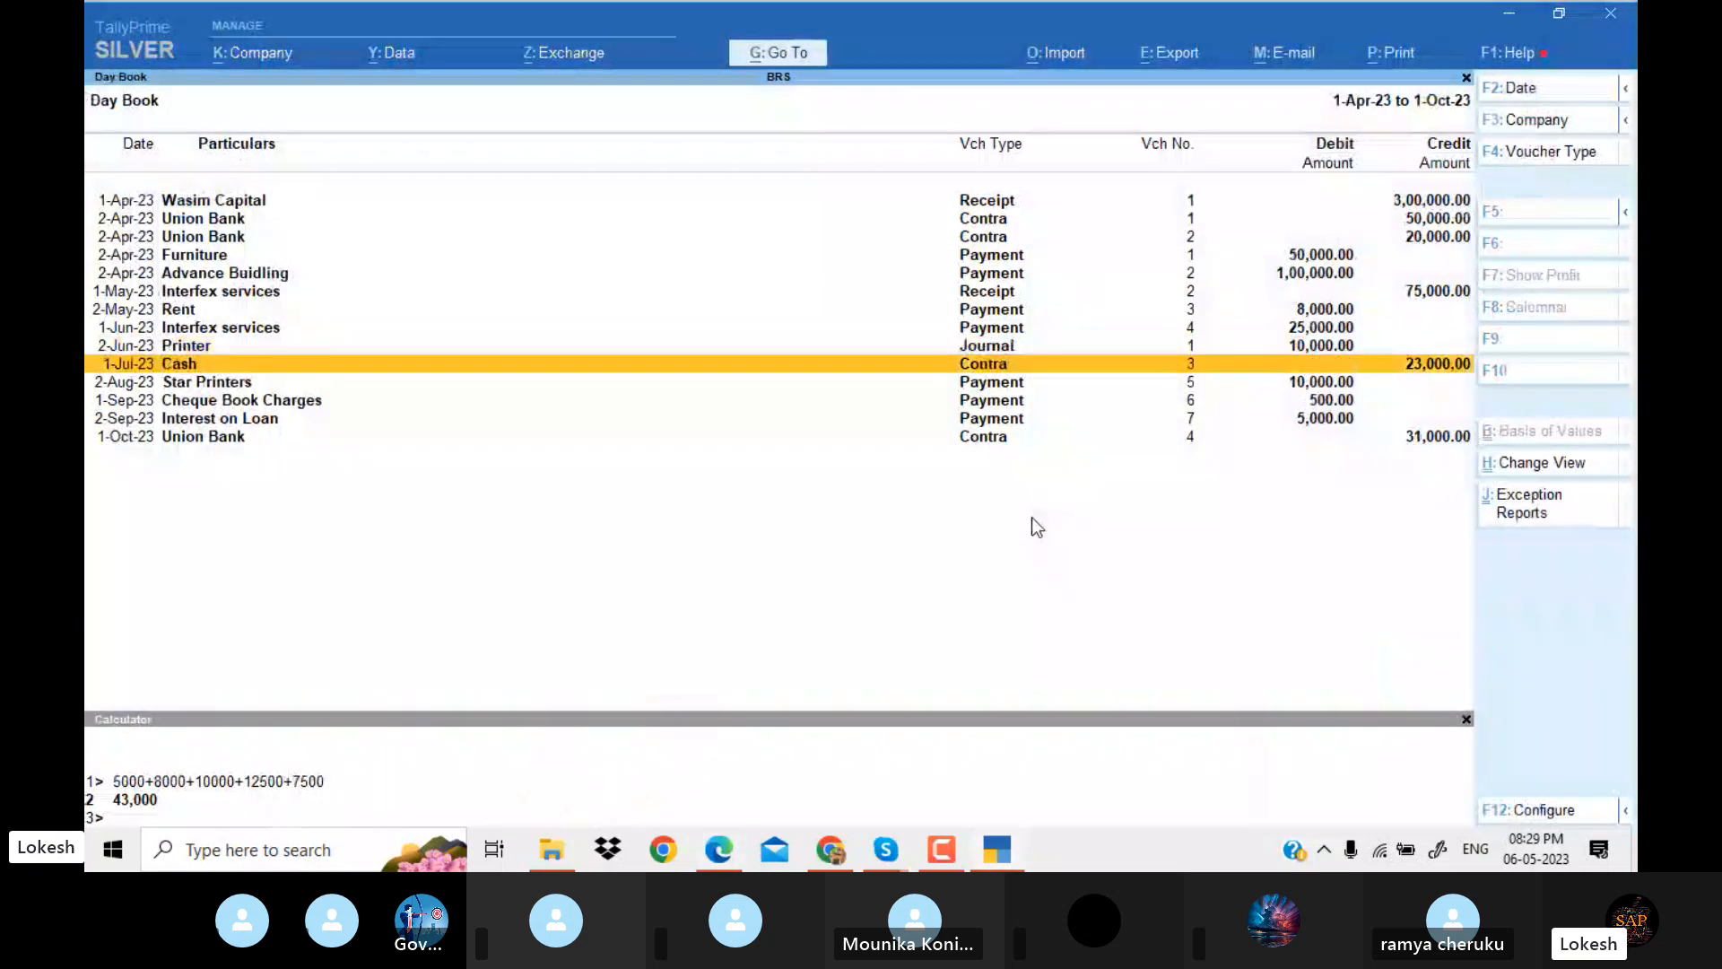
key(Return)
key(alt+Tab)
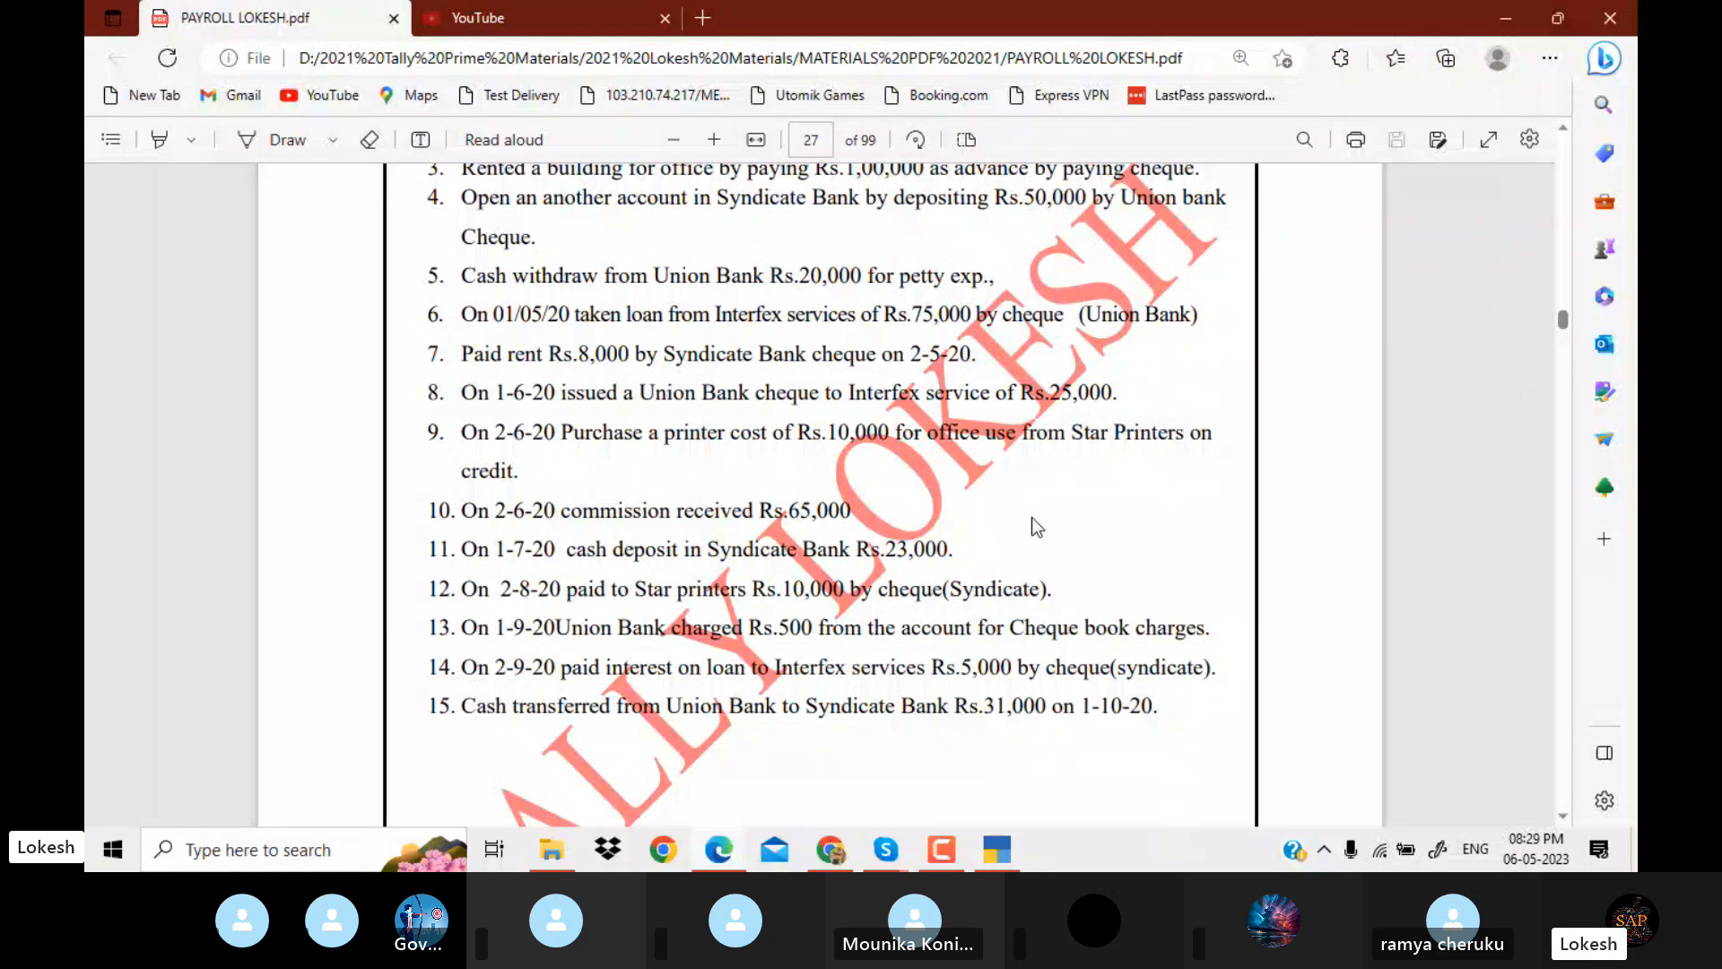
key(alt+Tab)
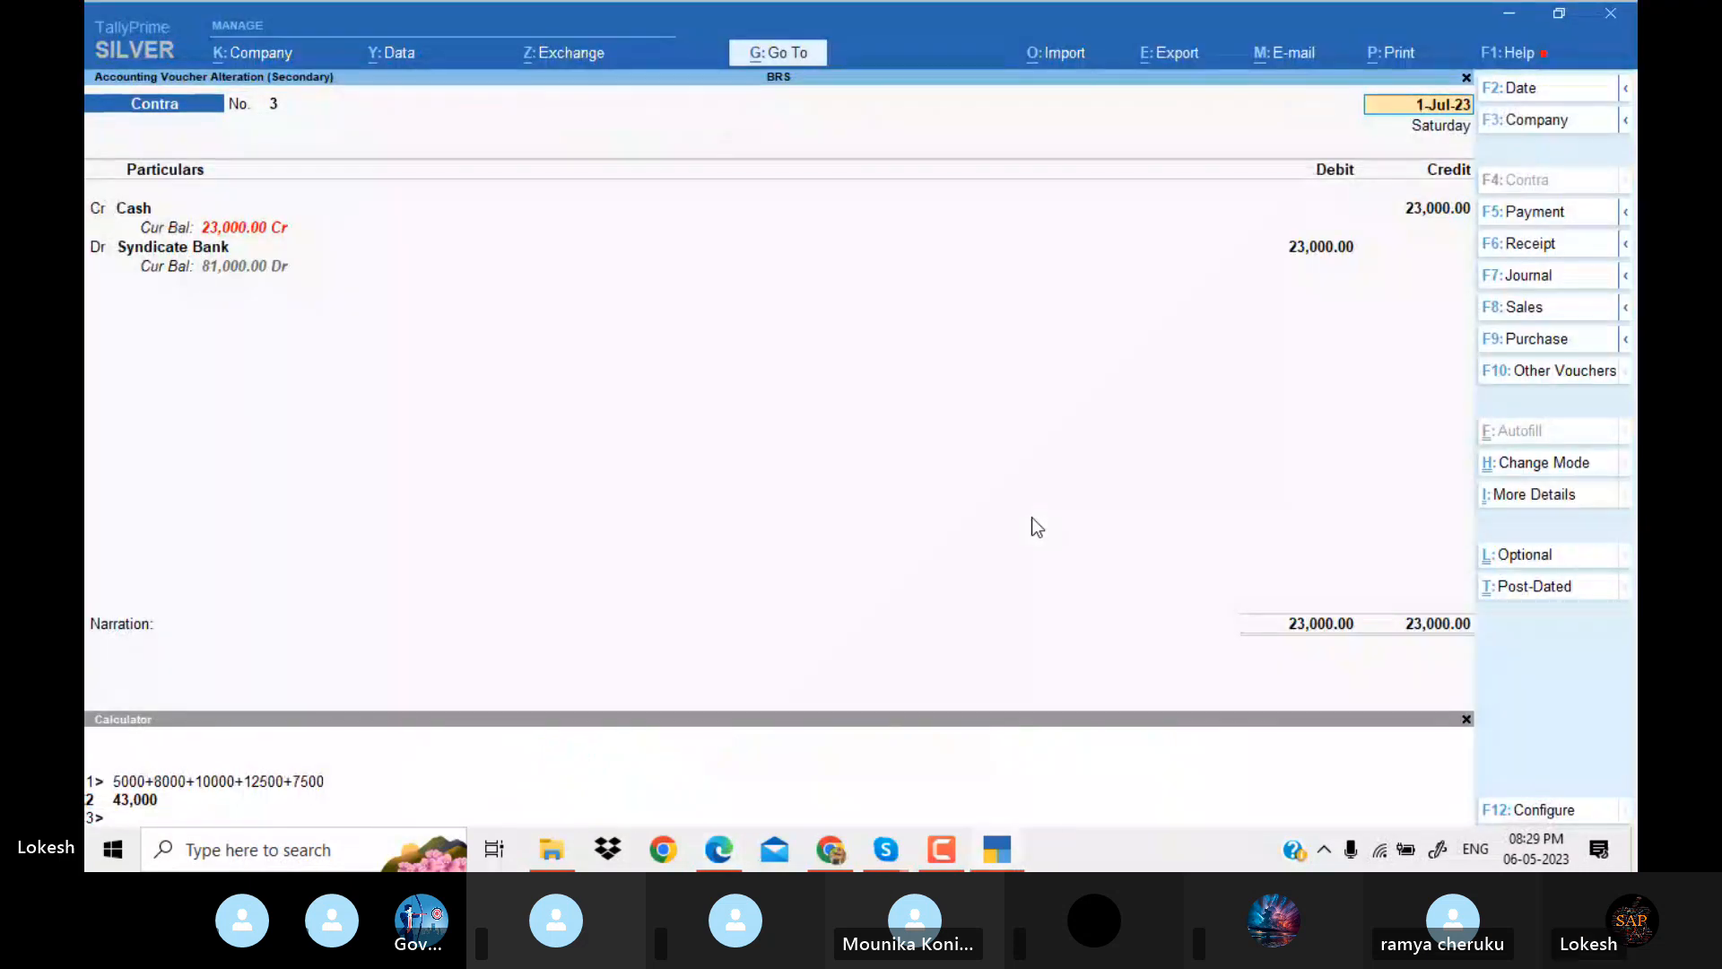
key(BackSpace)
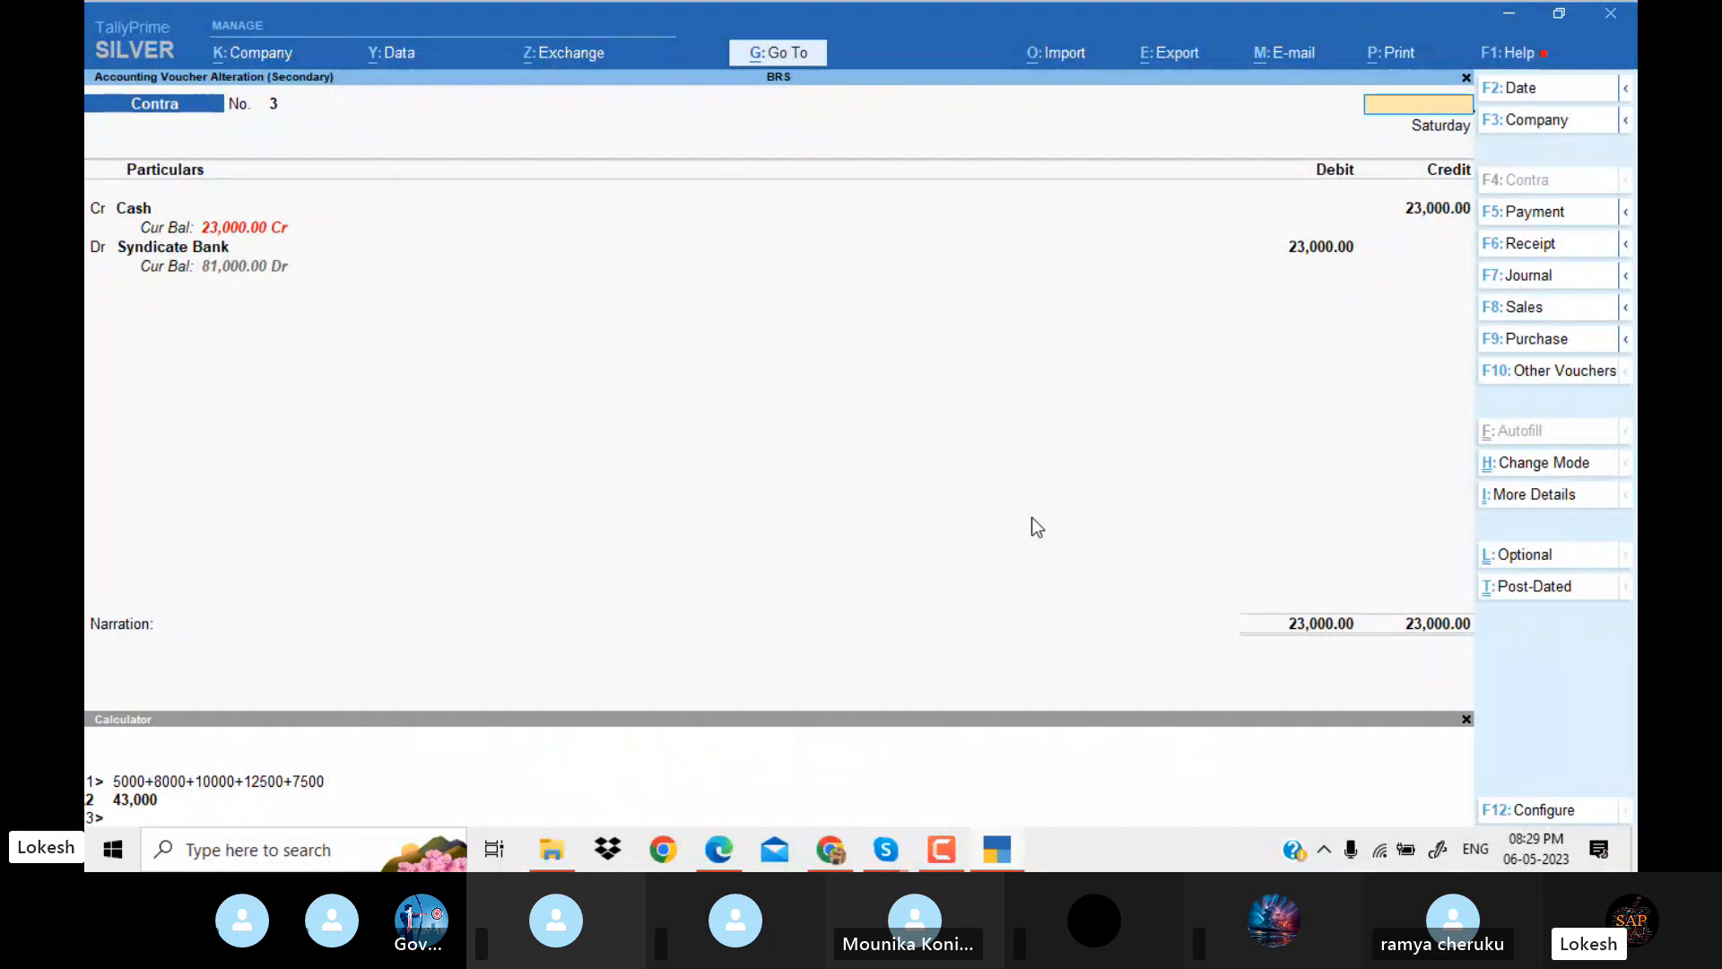
key(Escape)
Compare the 2-Aug-23 Star Printers payment voucher with the Syndicate cheque payment in the PDF.
key(Down)
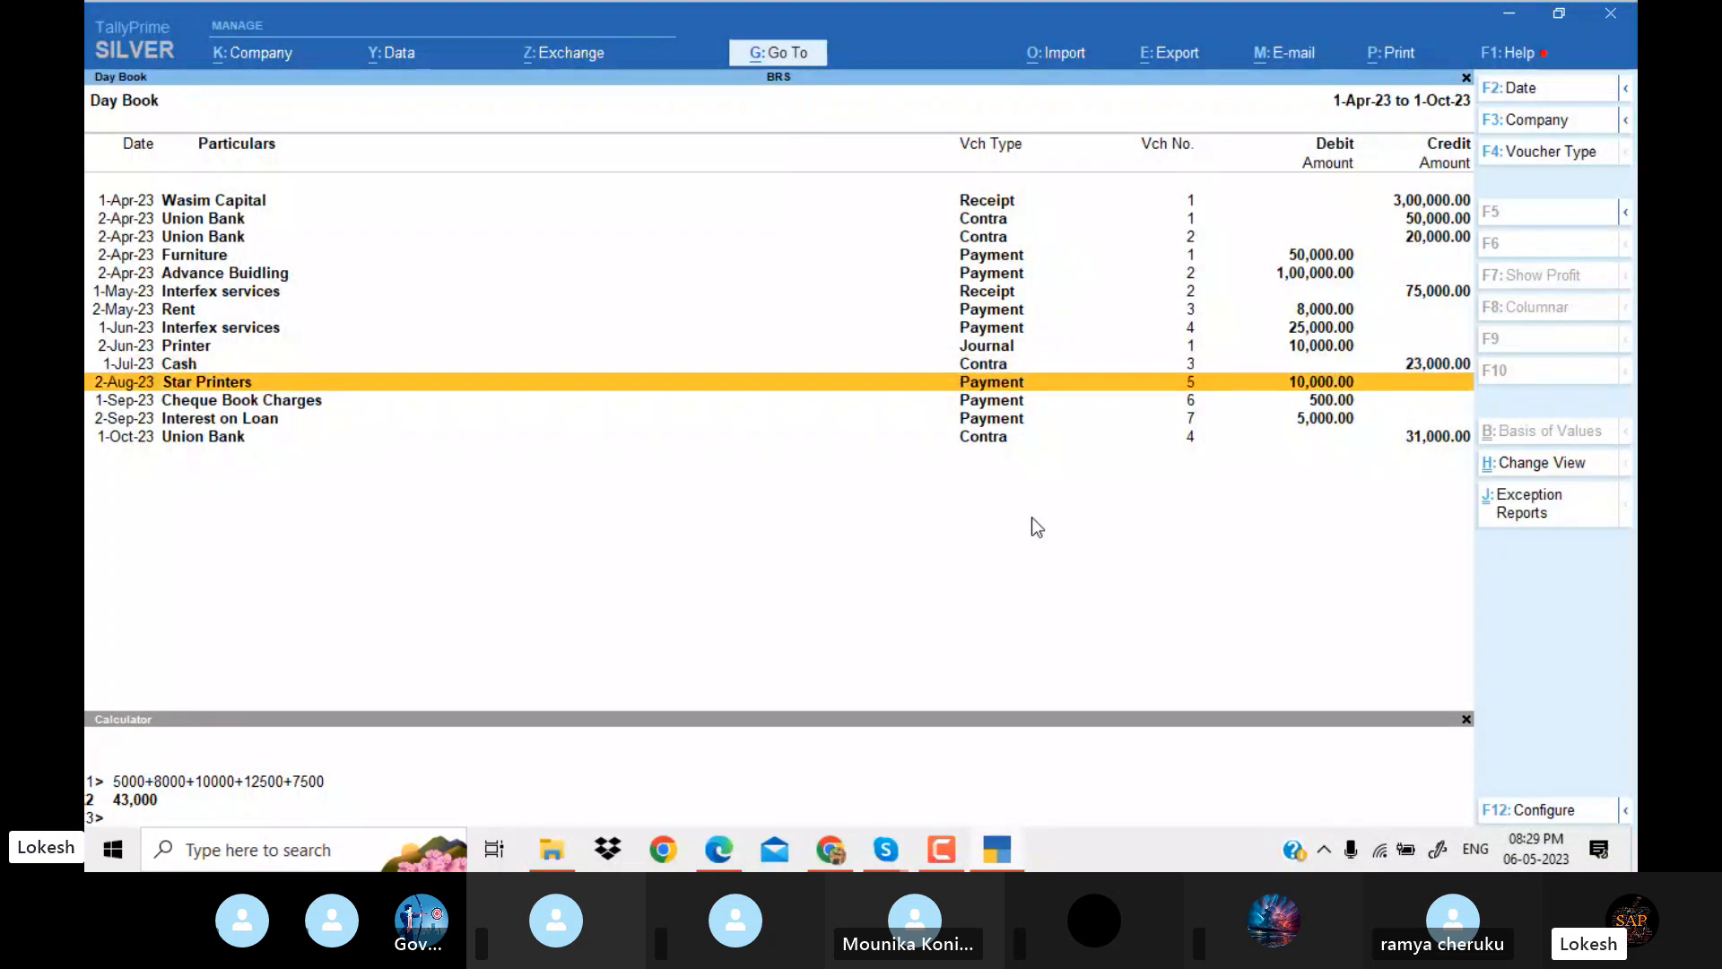
key(Return)
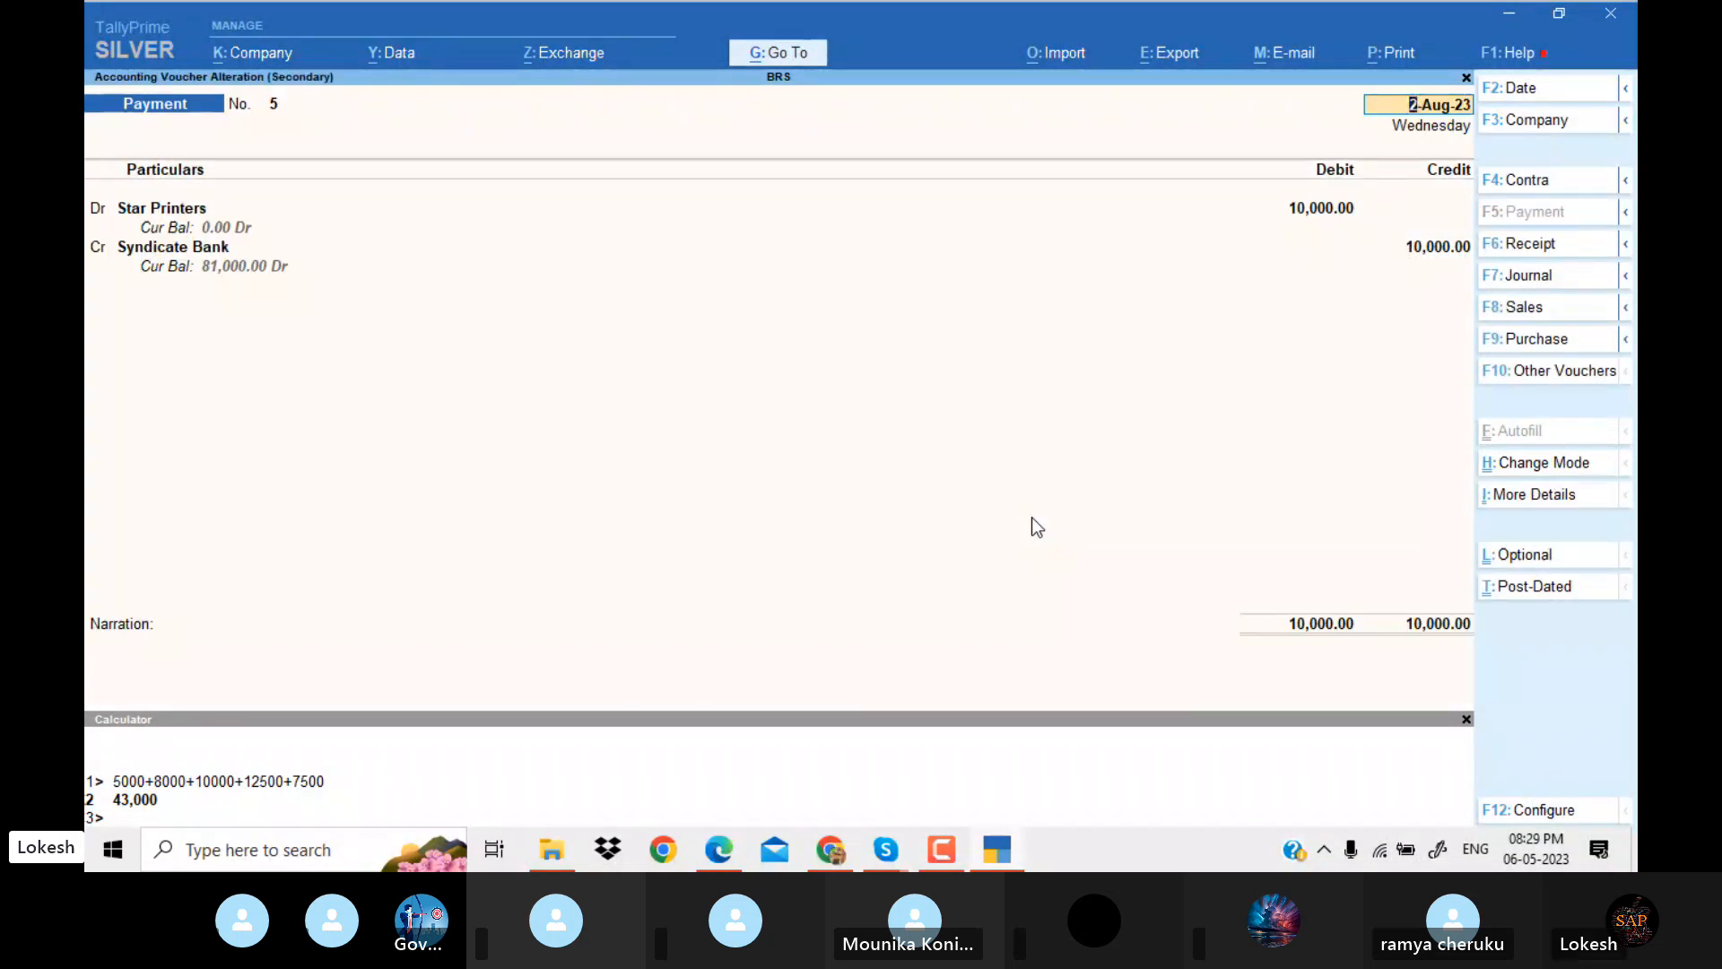
key(alt+Tab)
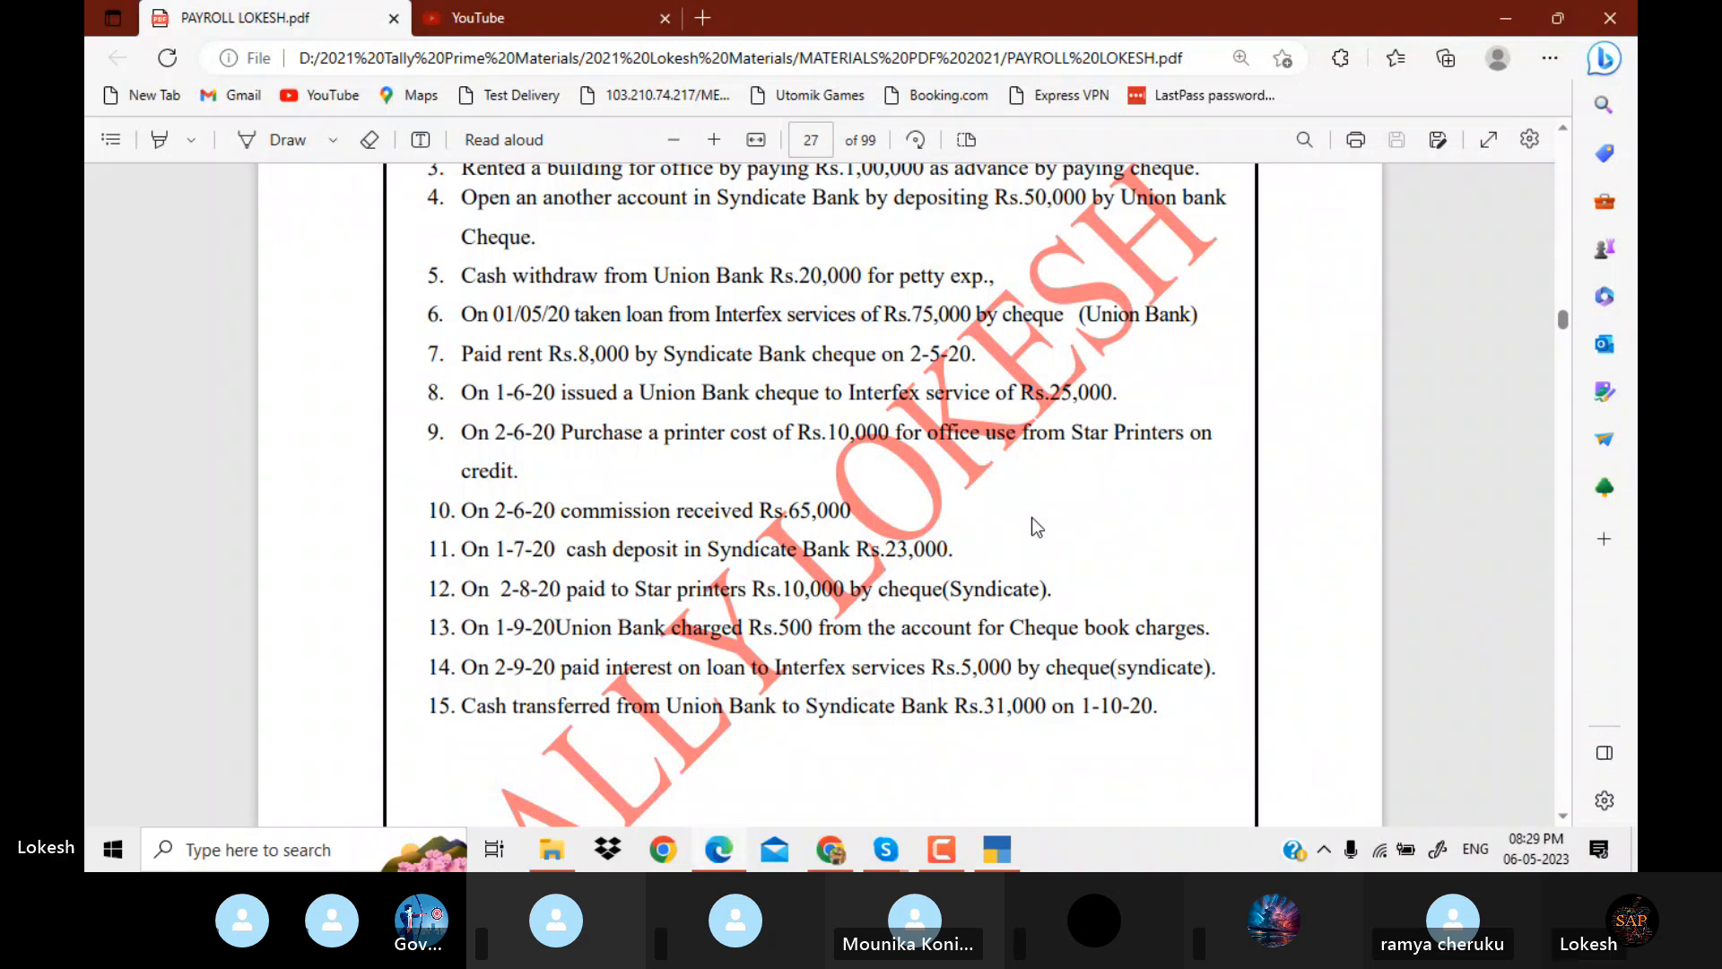
key(alt+Tab)
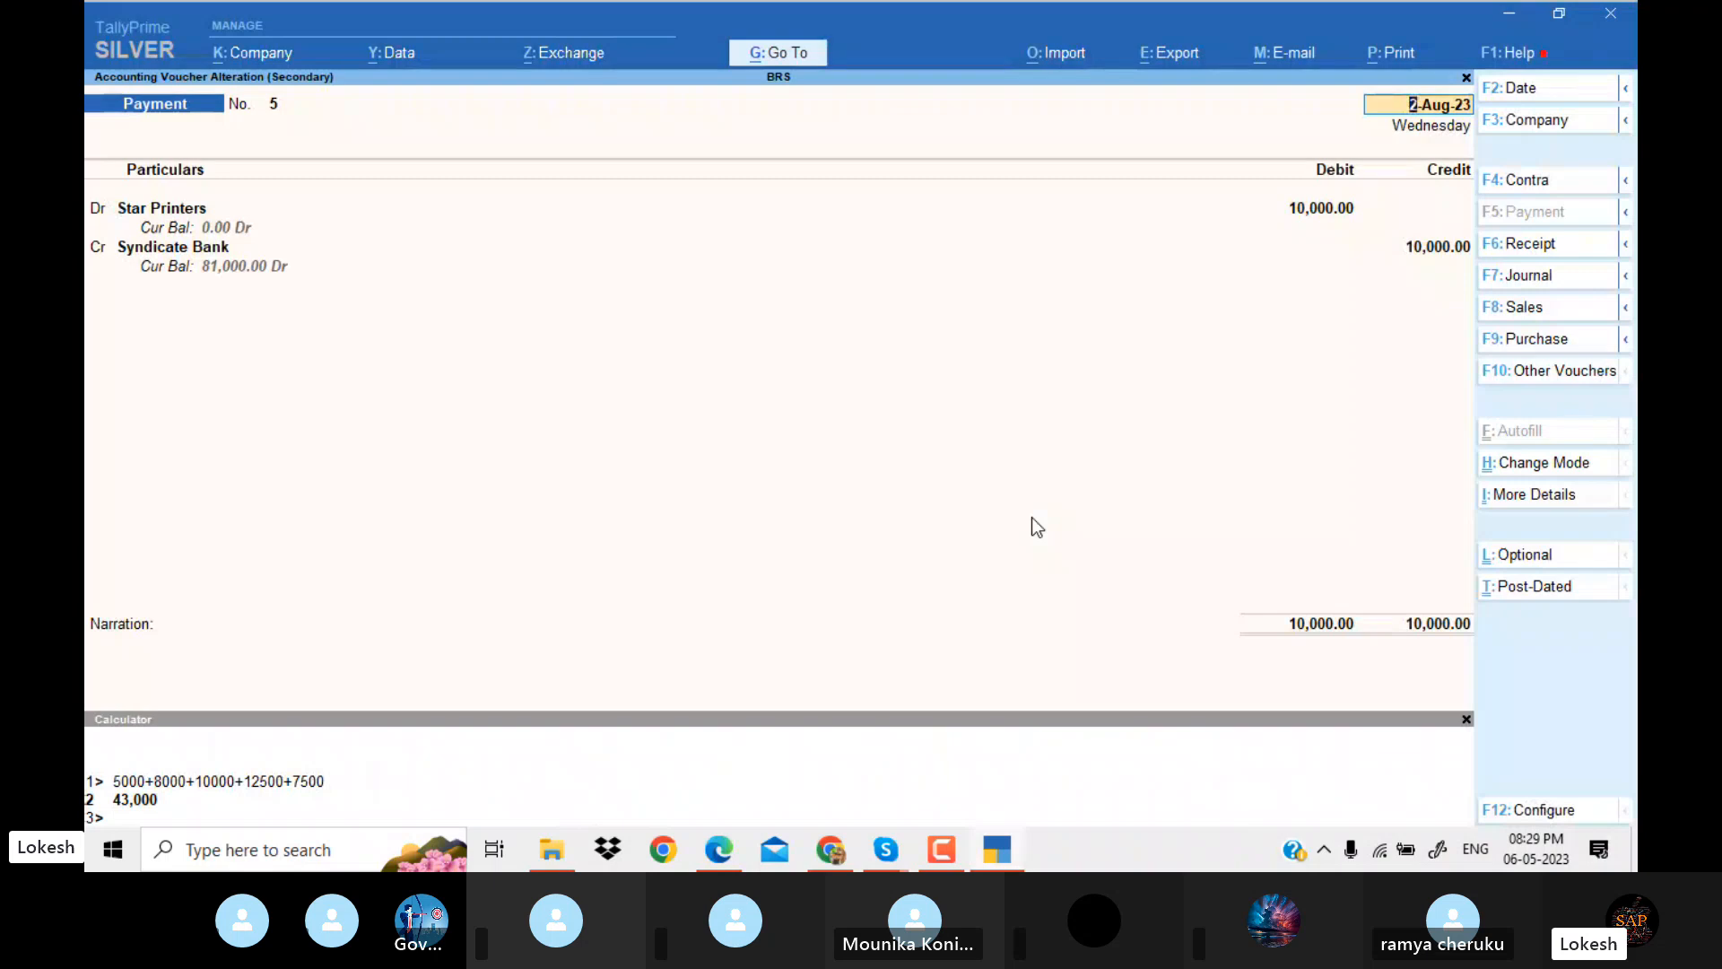
key(Escape)
key(y)
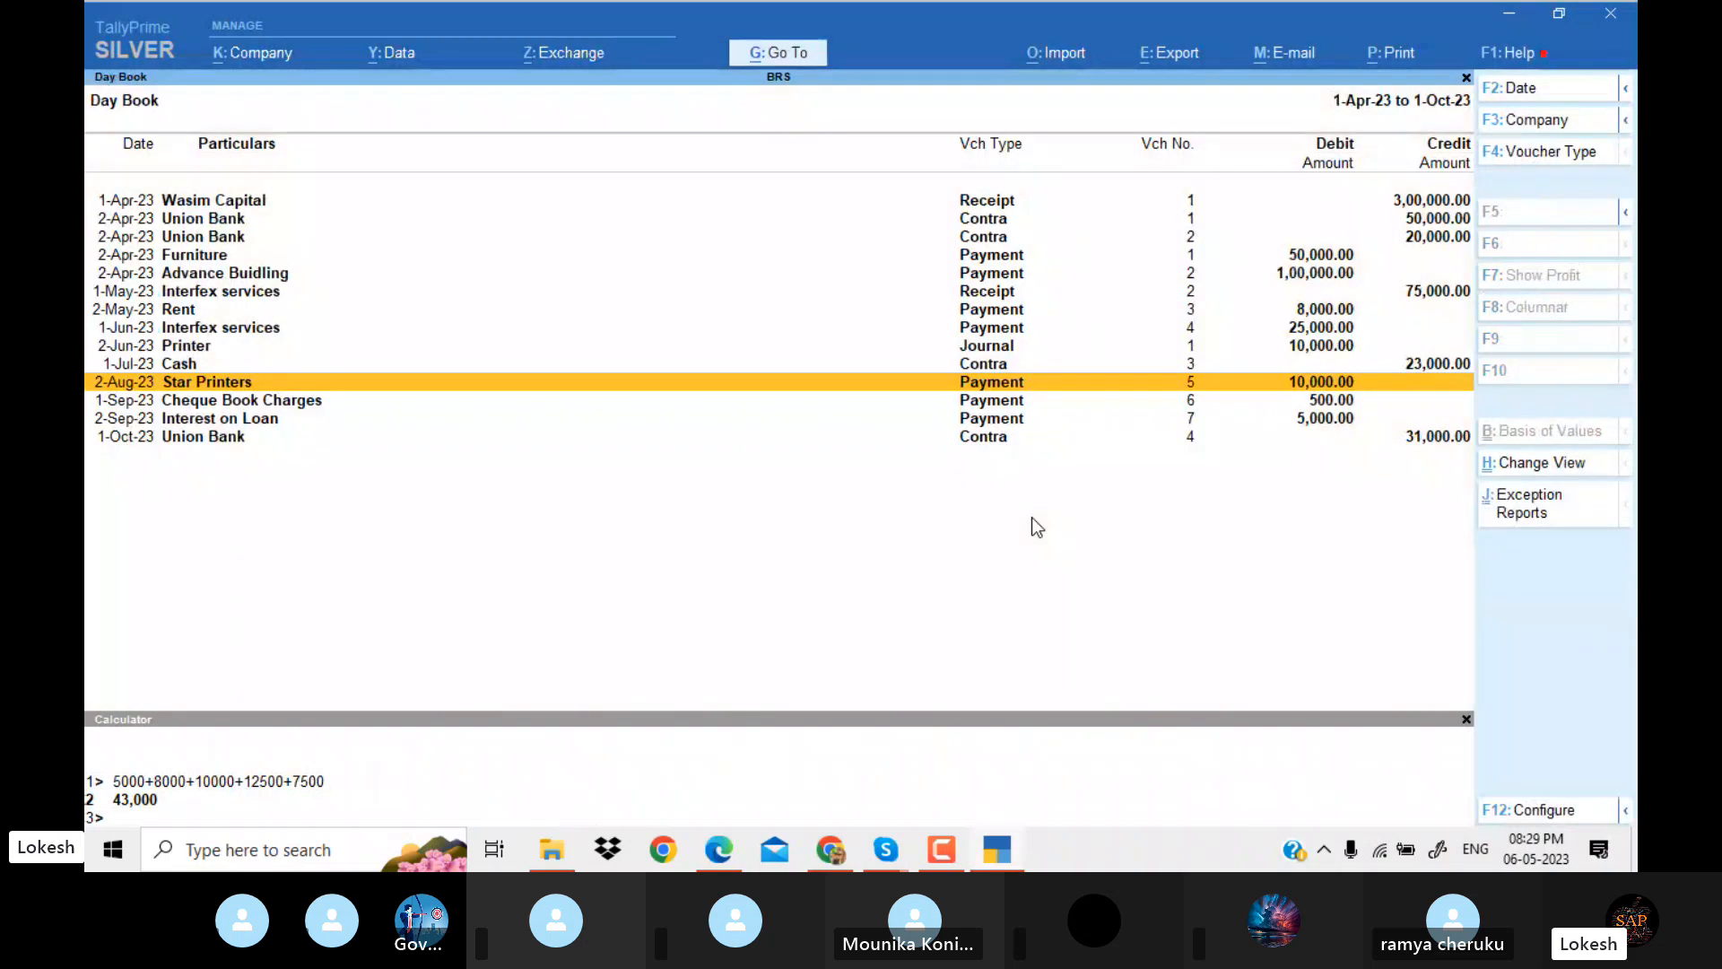
Compare the 1-Sep-23 Cheque Book Charges payment voucher with the Union Bank charge in the PDF.
key(Down)
key(alt+Tab)
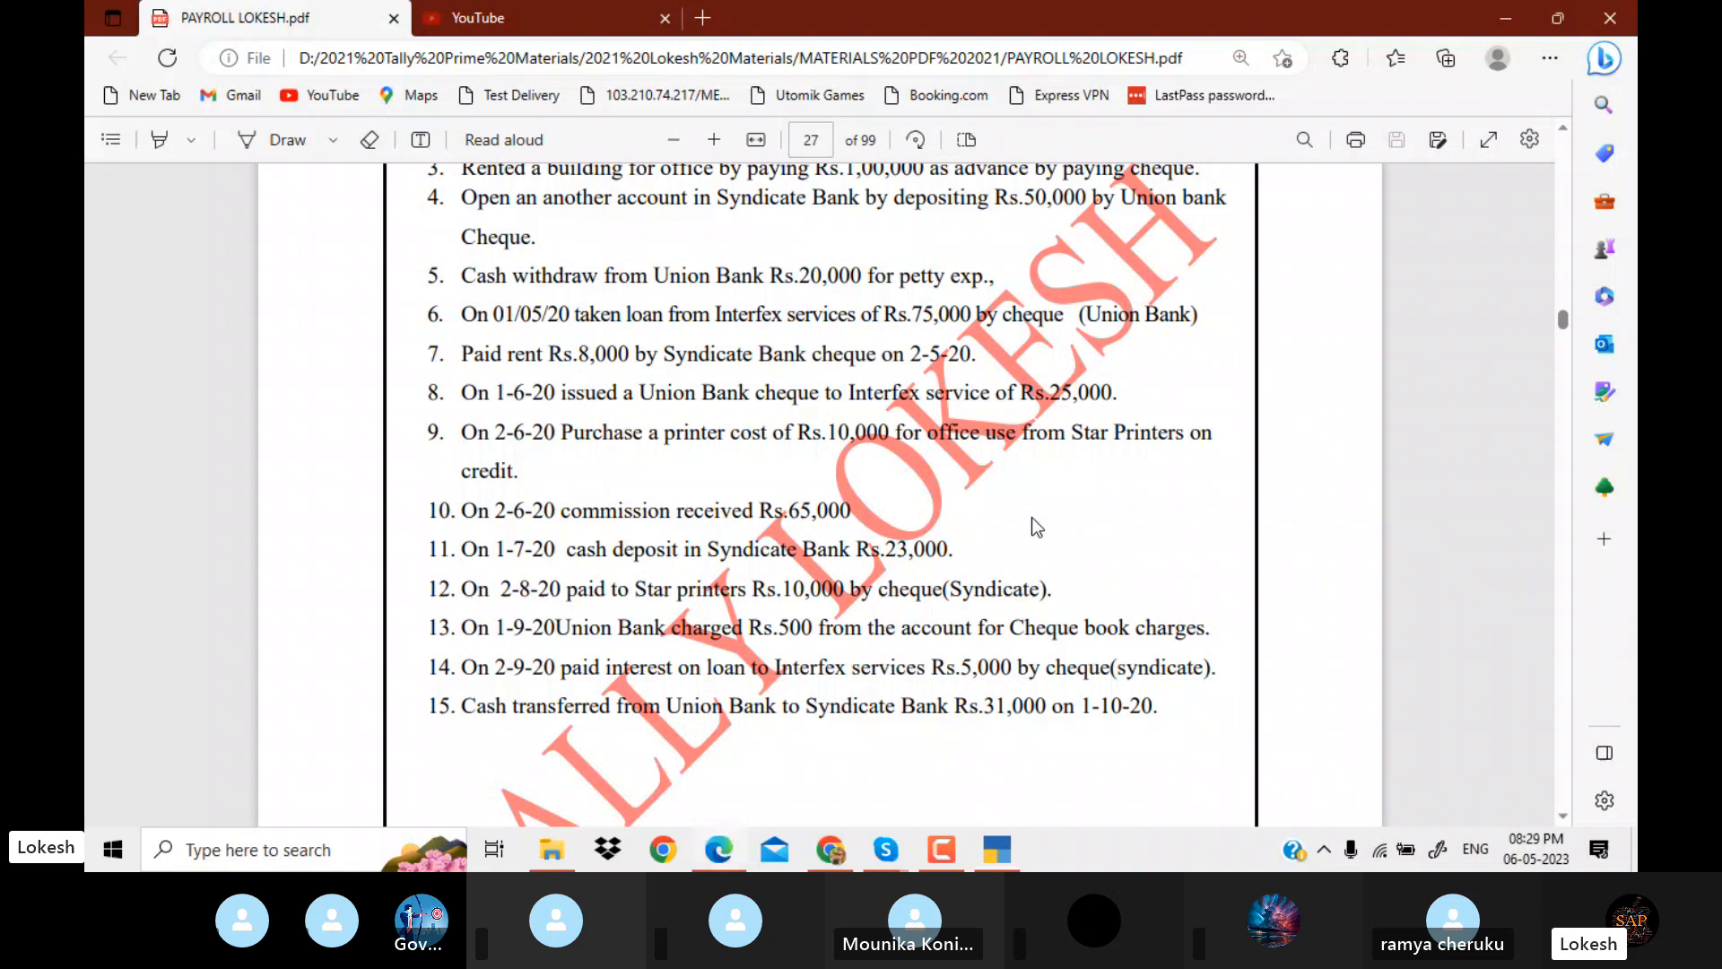
key(alt+Tab)
key(Return)
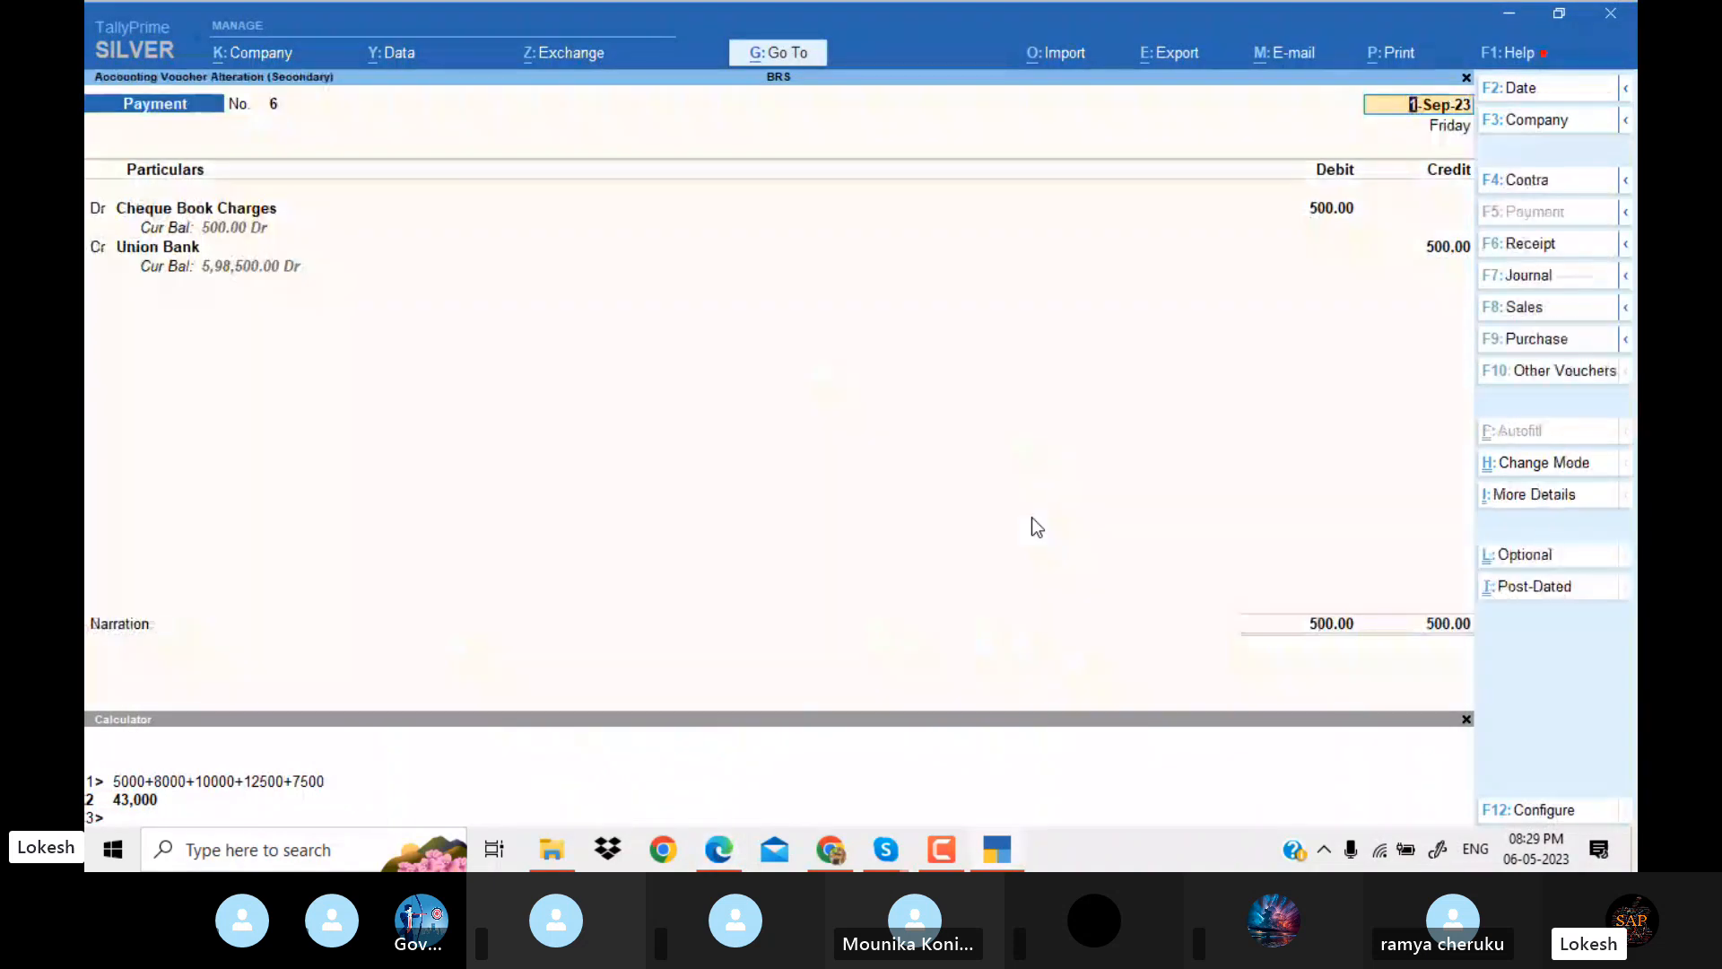
key(alt+Tab)
key(alt+Tab)
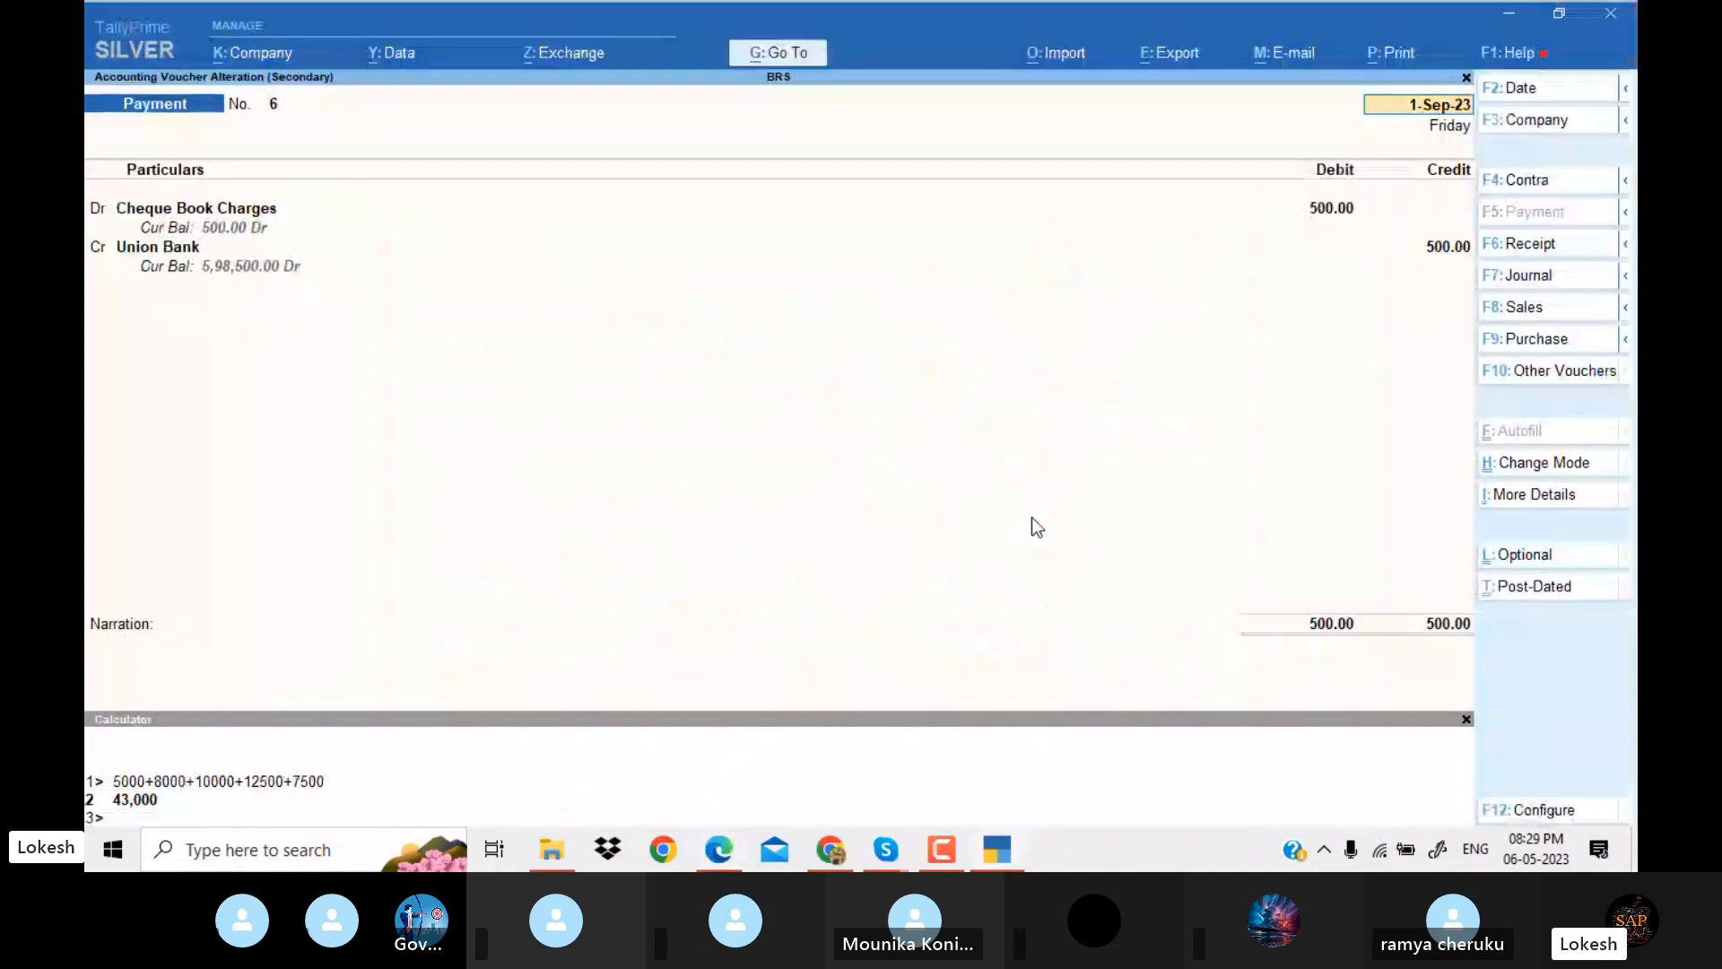
key(Escape)
Compare the 2-Sep-23 Interest on Loan payment voucher with the interest transaction in the PDF and accept the voucher as it is.
key(Down)
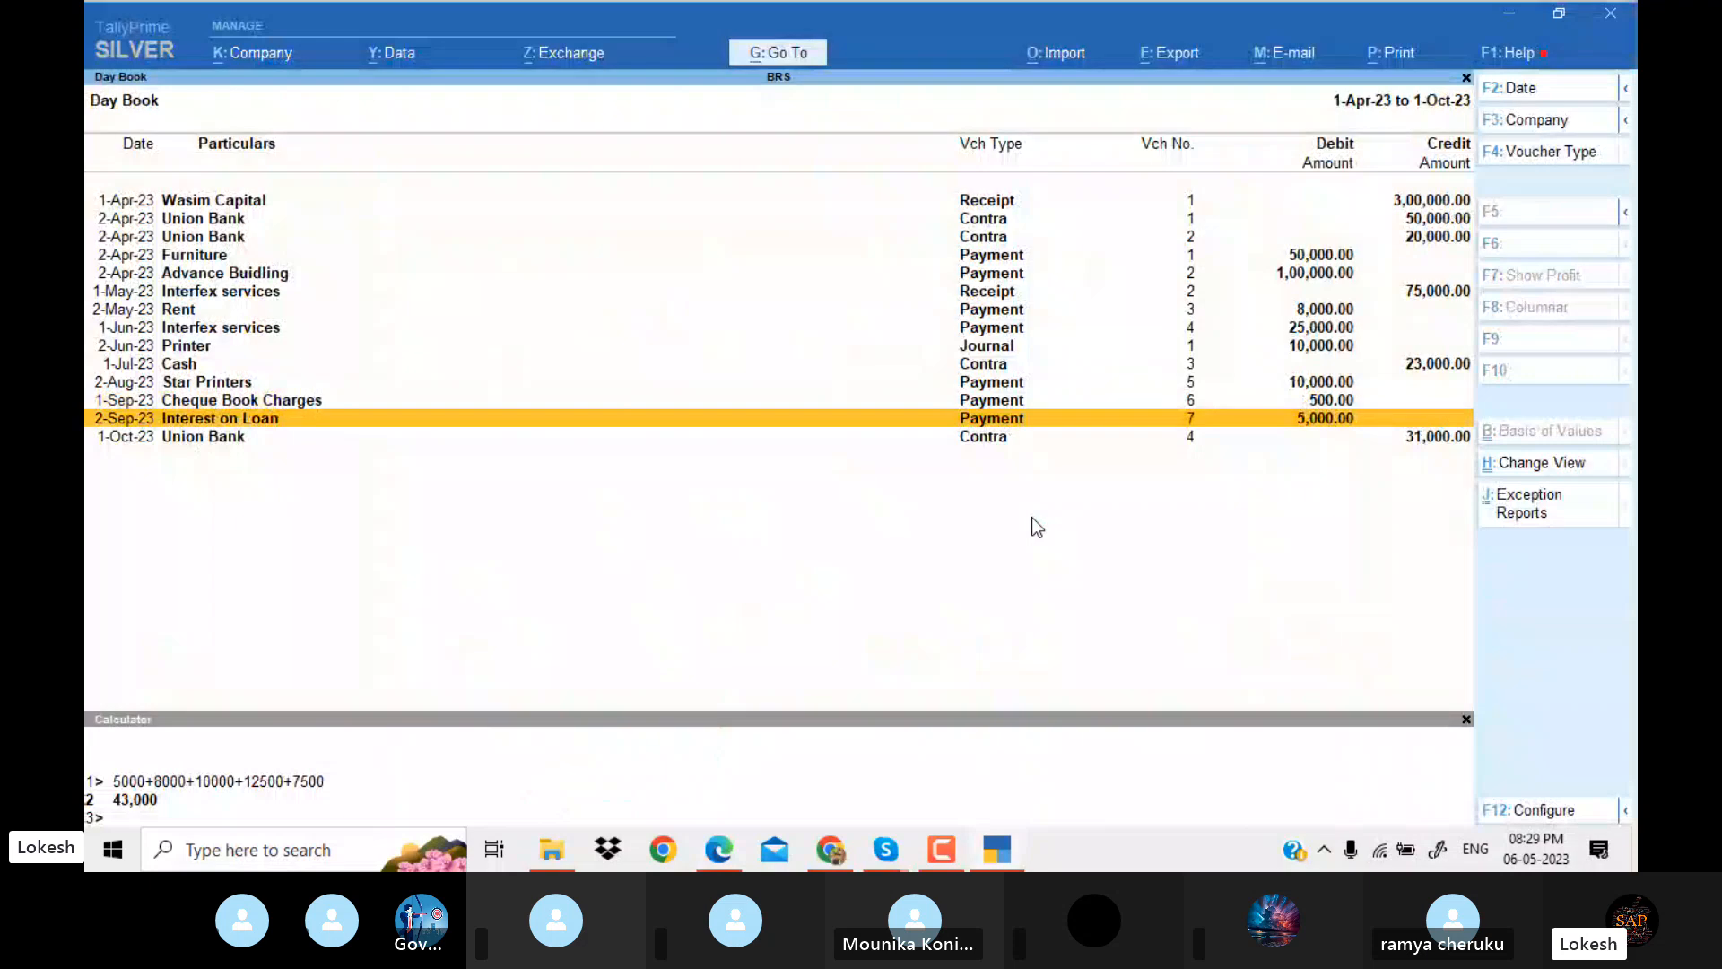
key(Return)
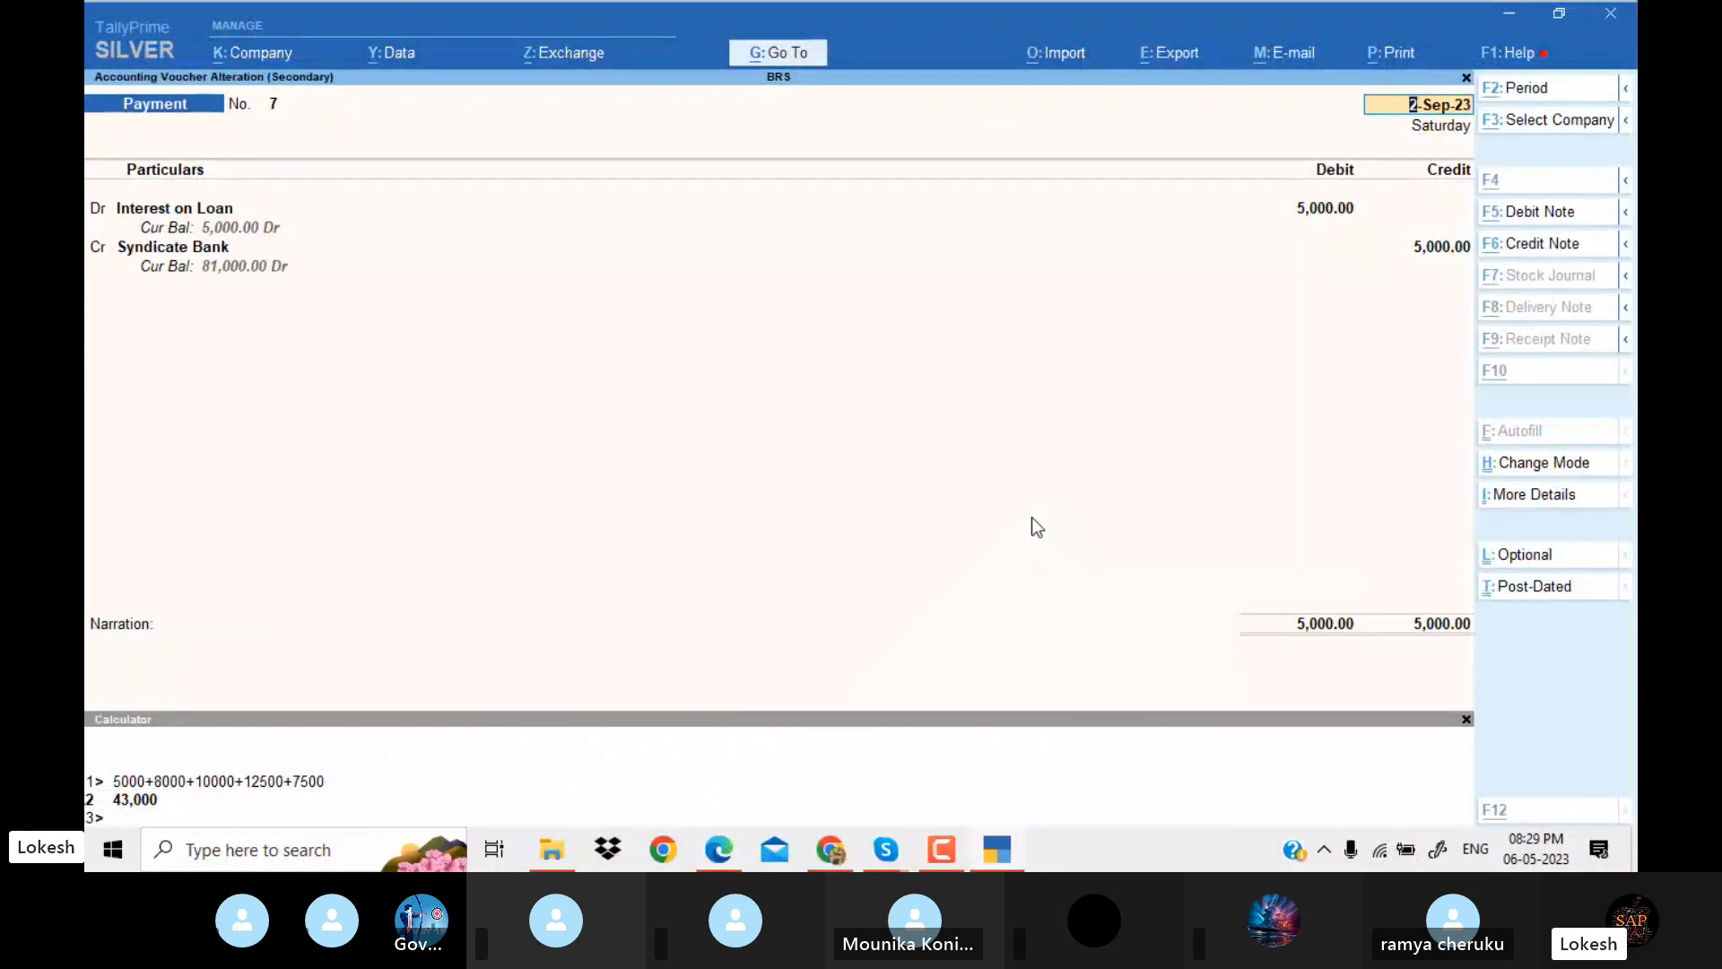
key(alt+Tab)
scroll(1033, 518, down, 1)
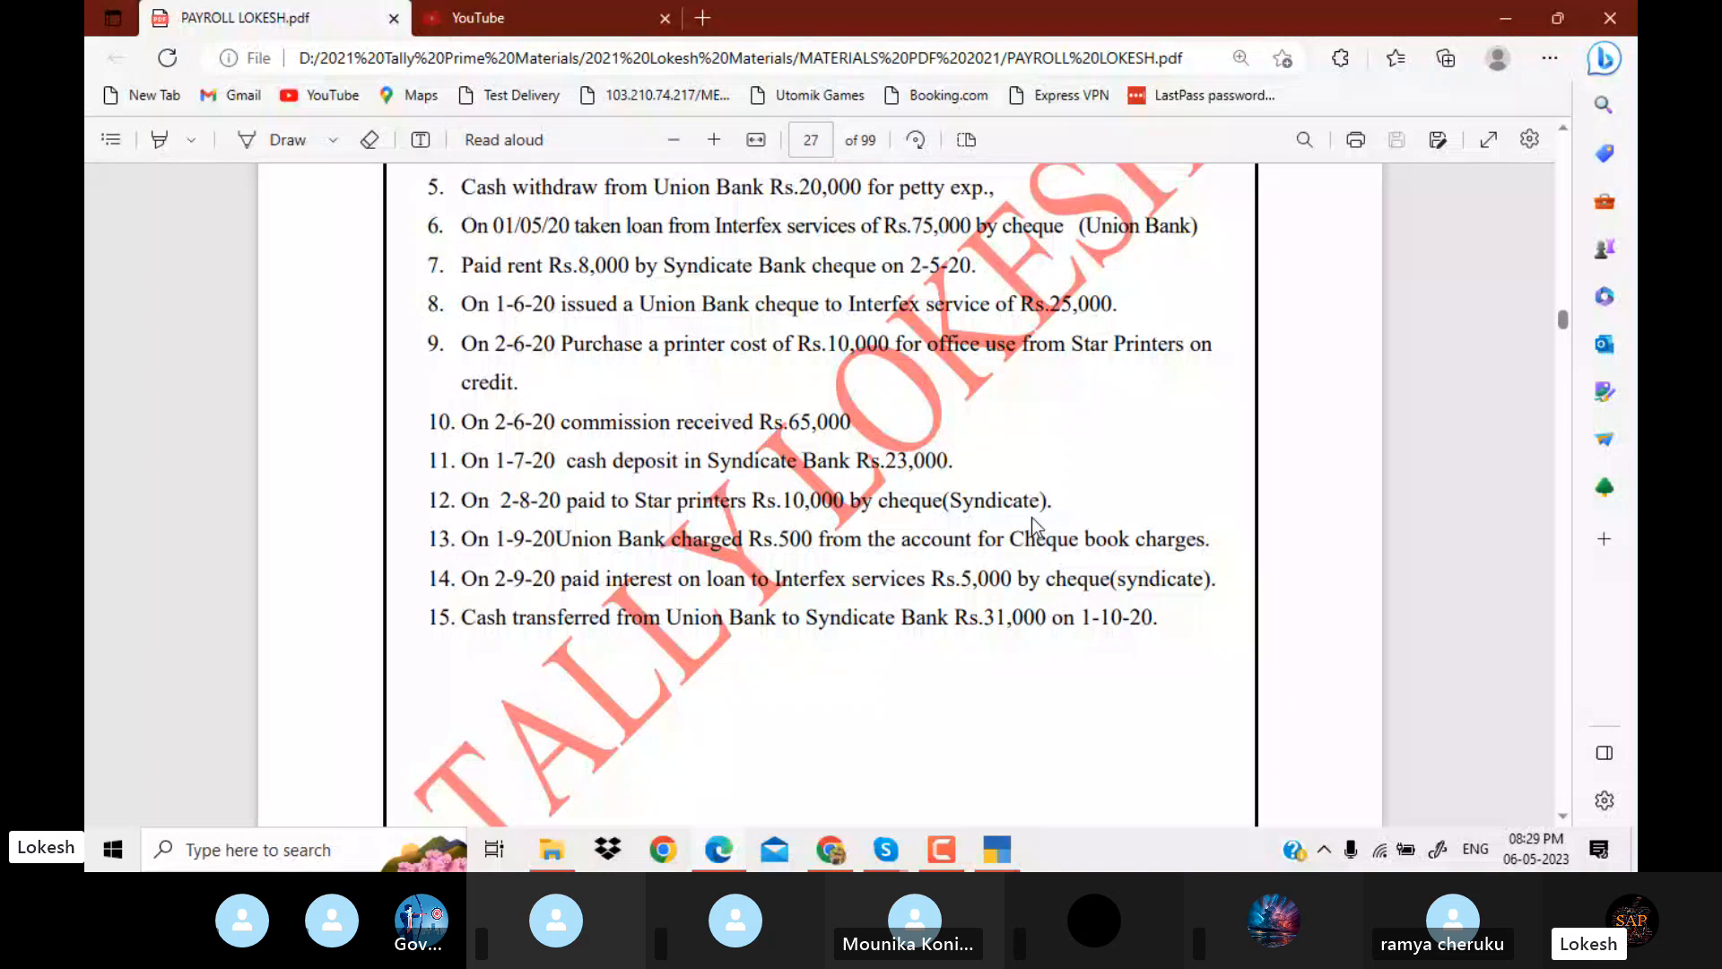
key(alt+Tab)
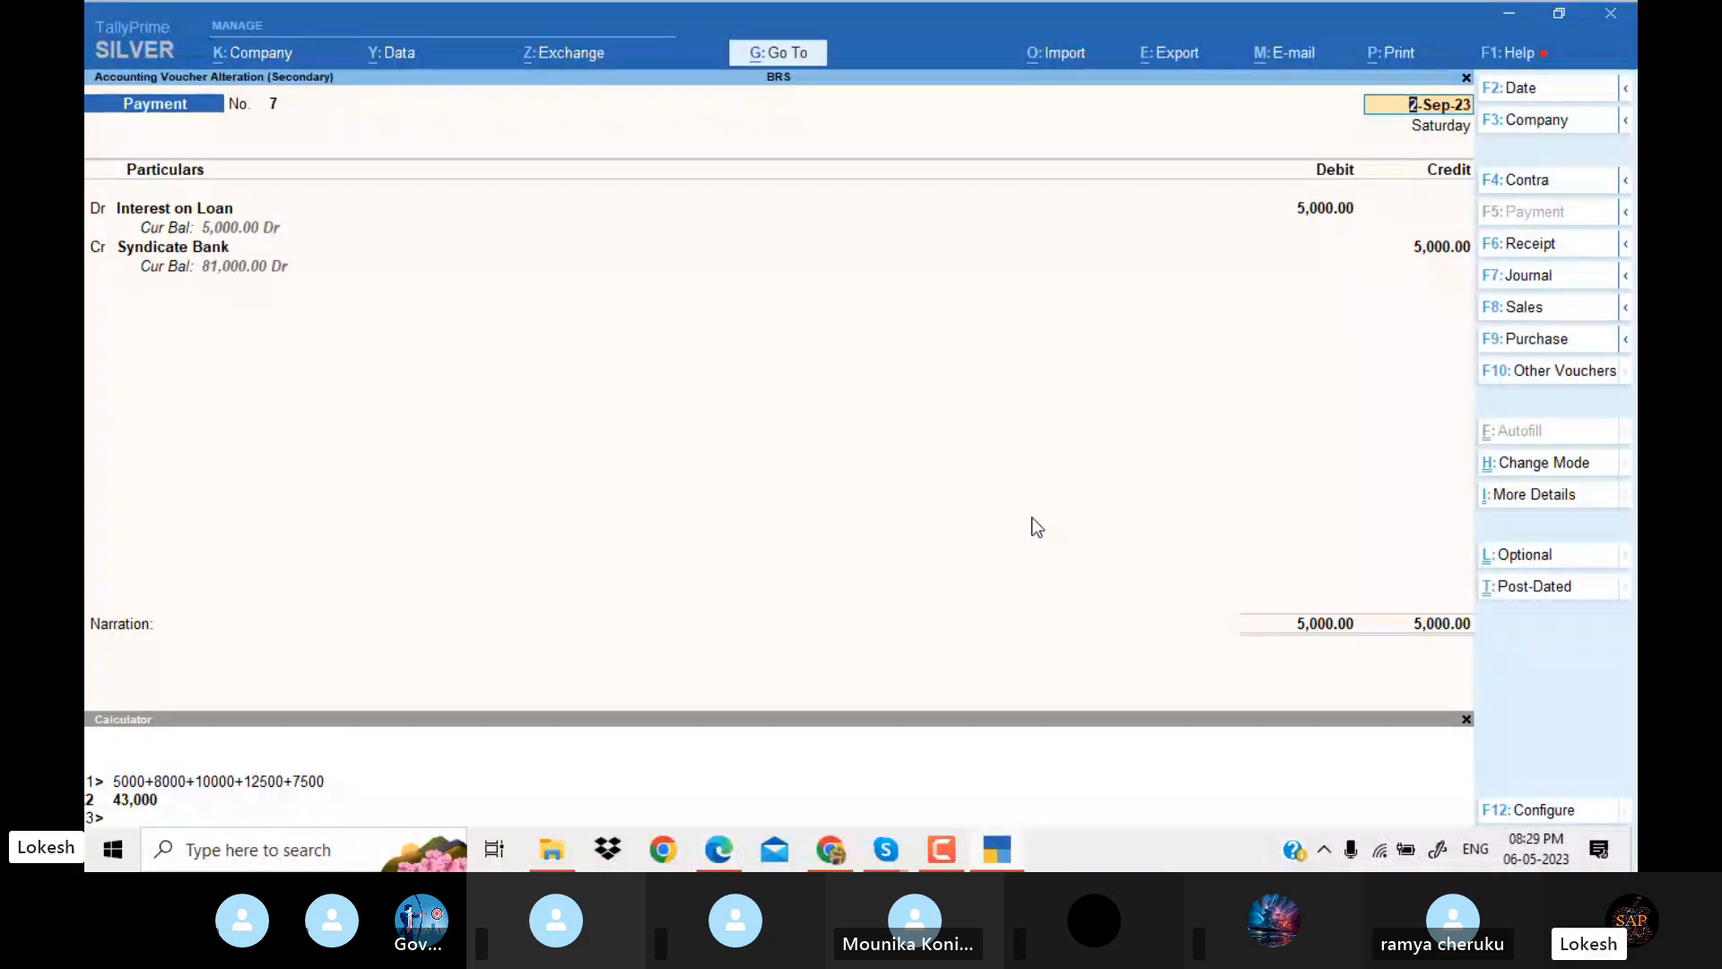
key(alt+Tab)
key(alt+Tab)
key(ctrl+a)
Compare the 1-Oct-23 contra voucher from Union Bank to Syndicate Bank with the cash transfer in the PDF.
key(Down)
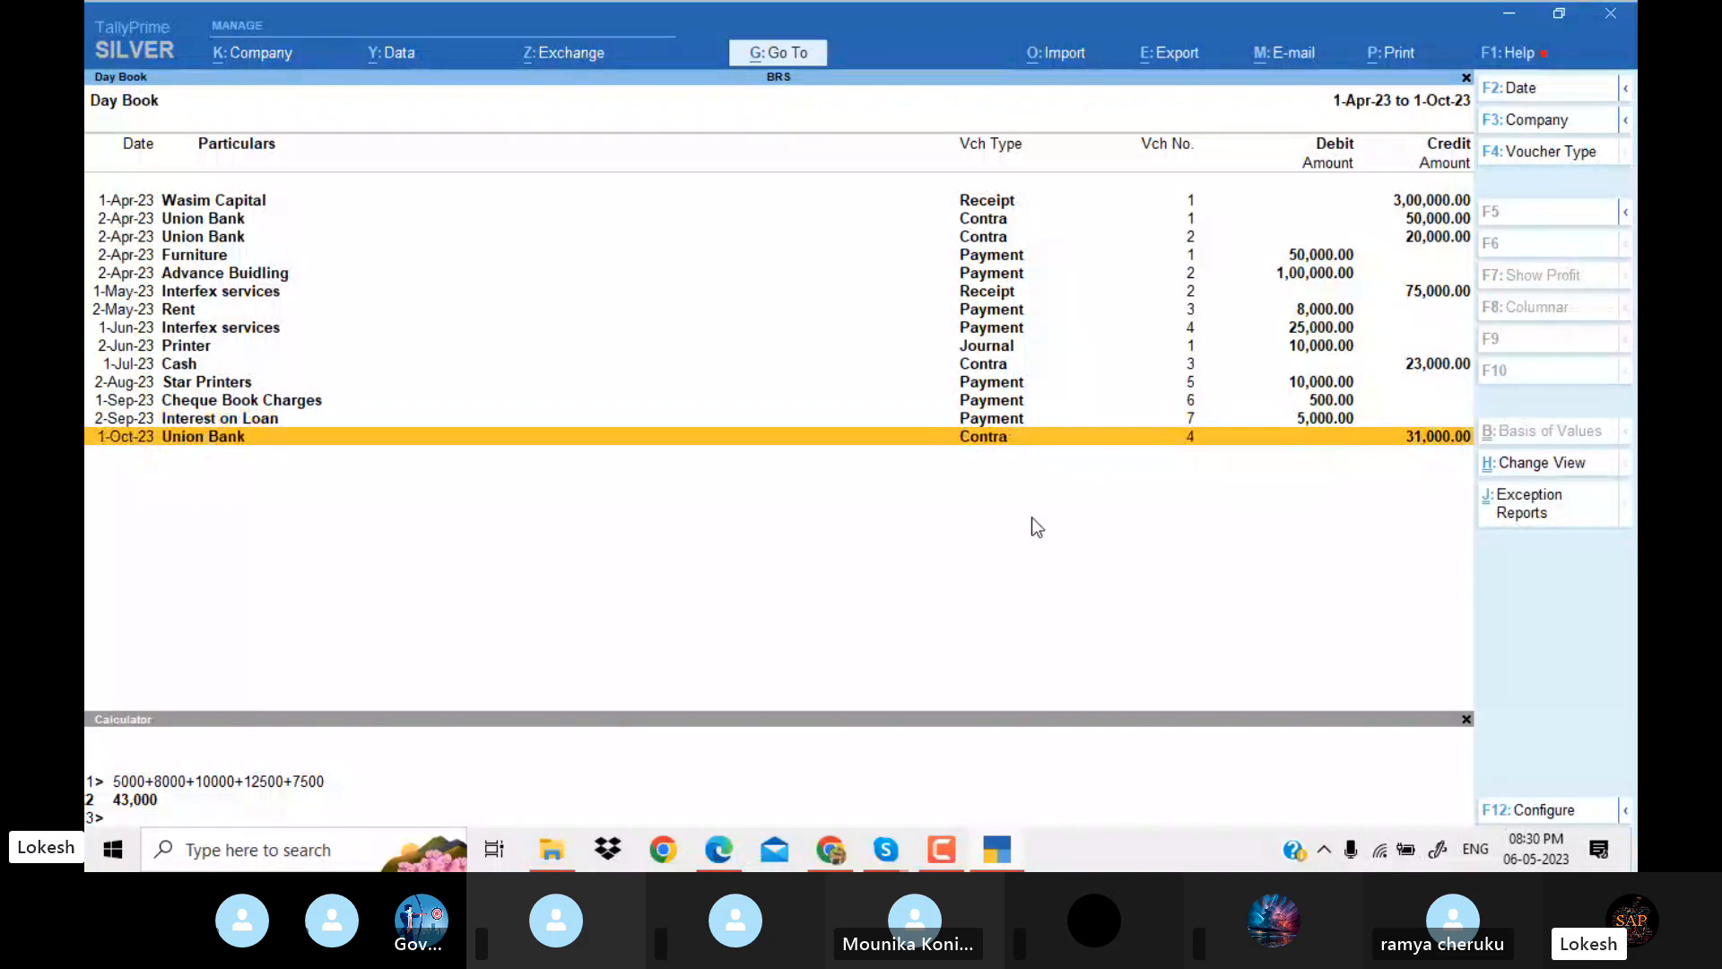
key(Return)
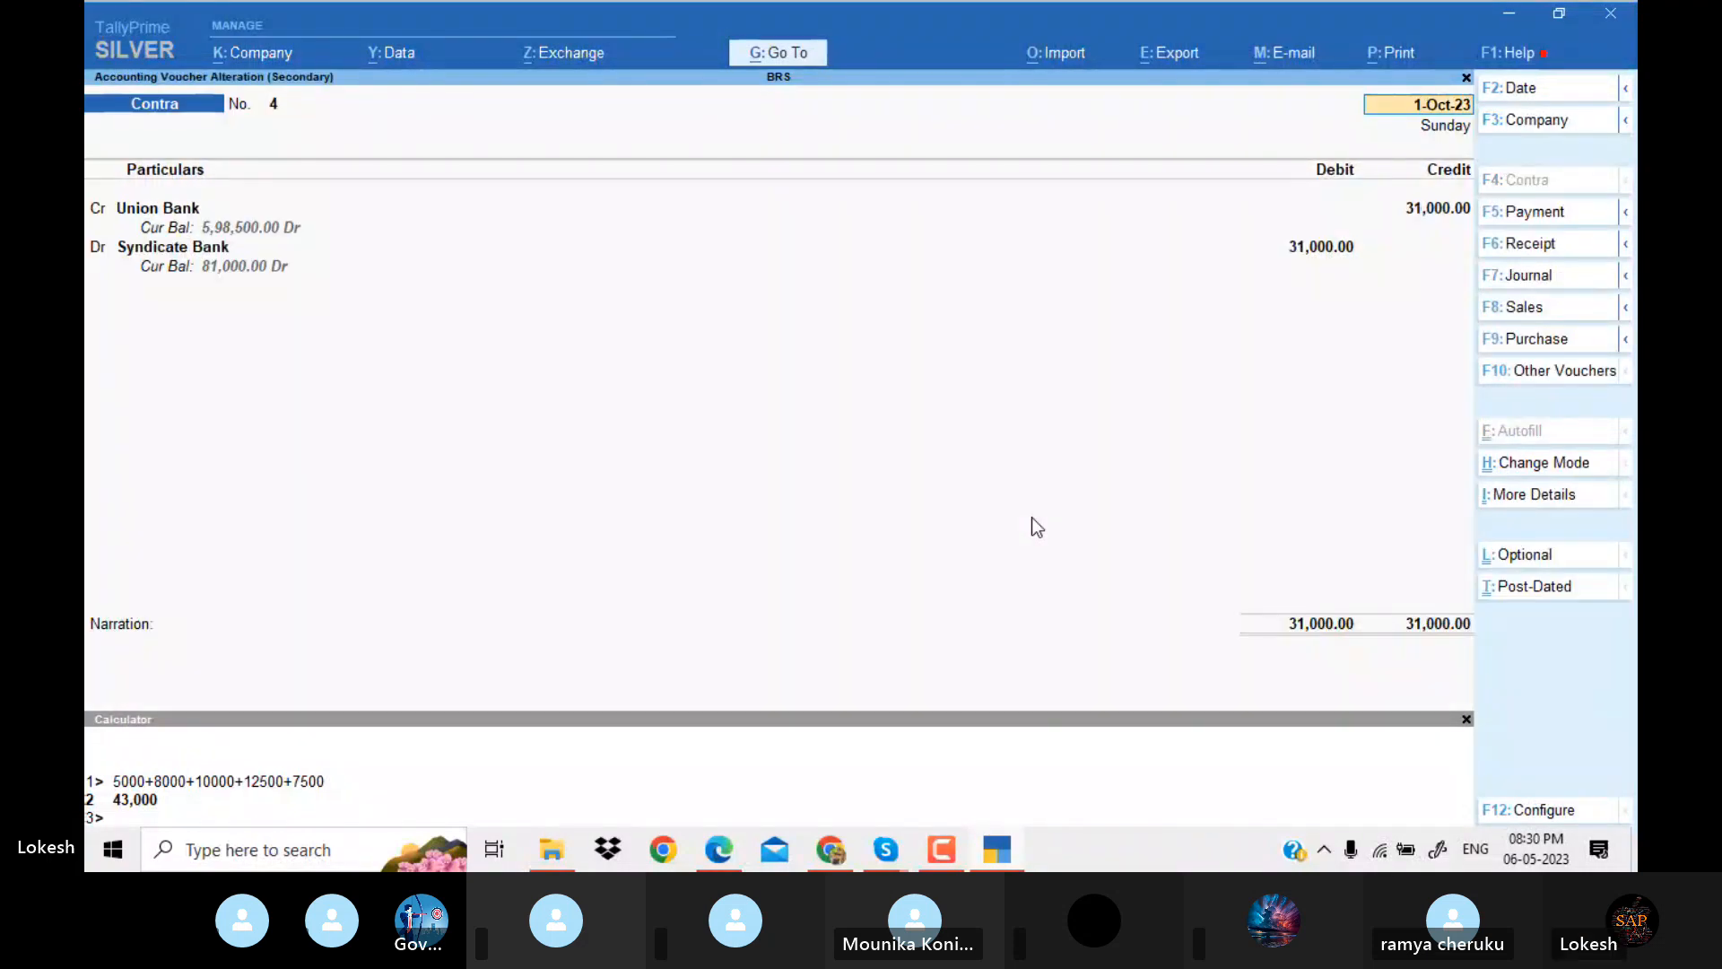
key(ctrl)
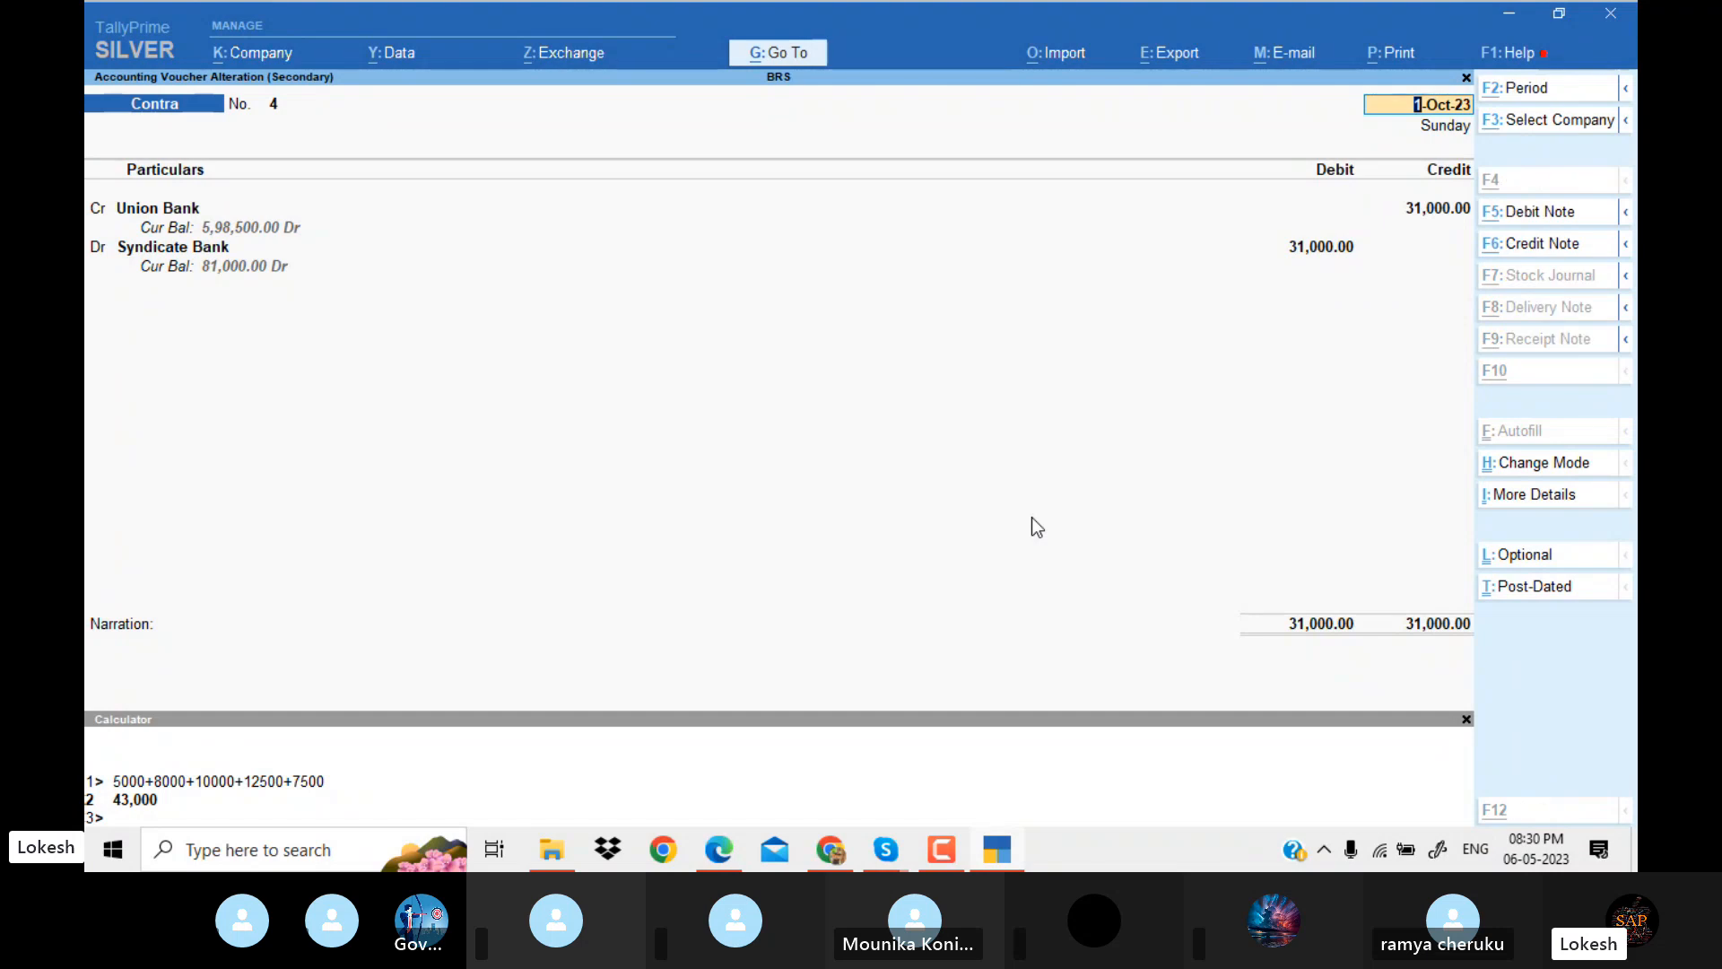
key(alt+Tab)
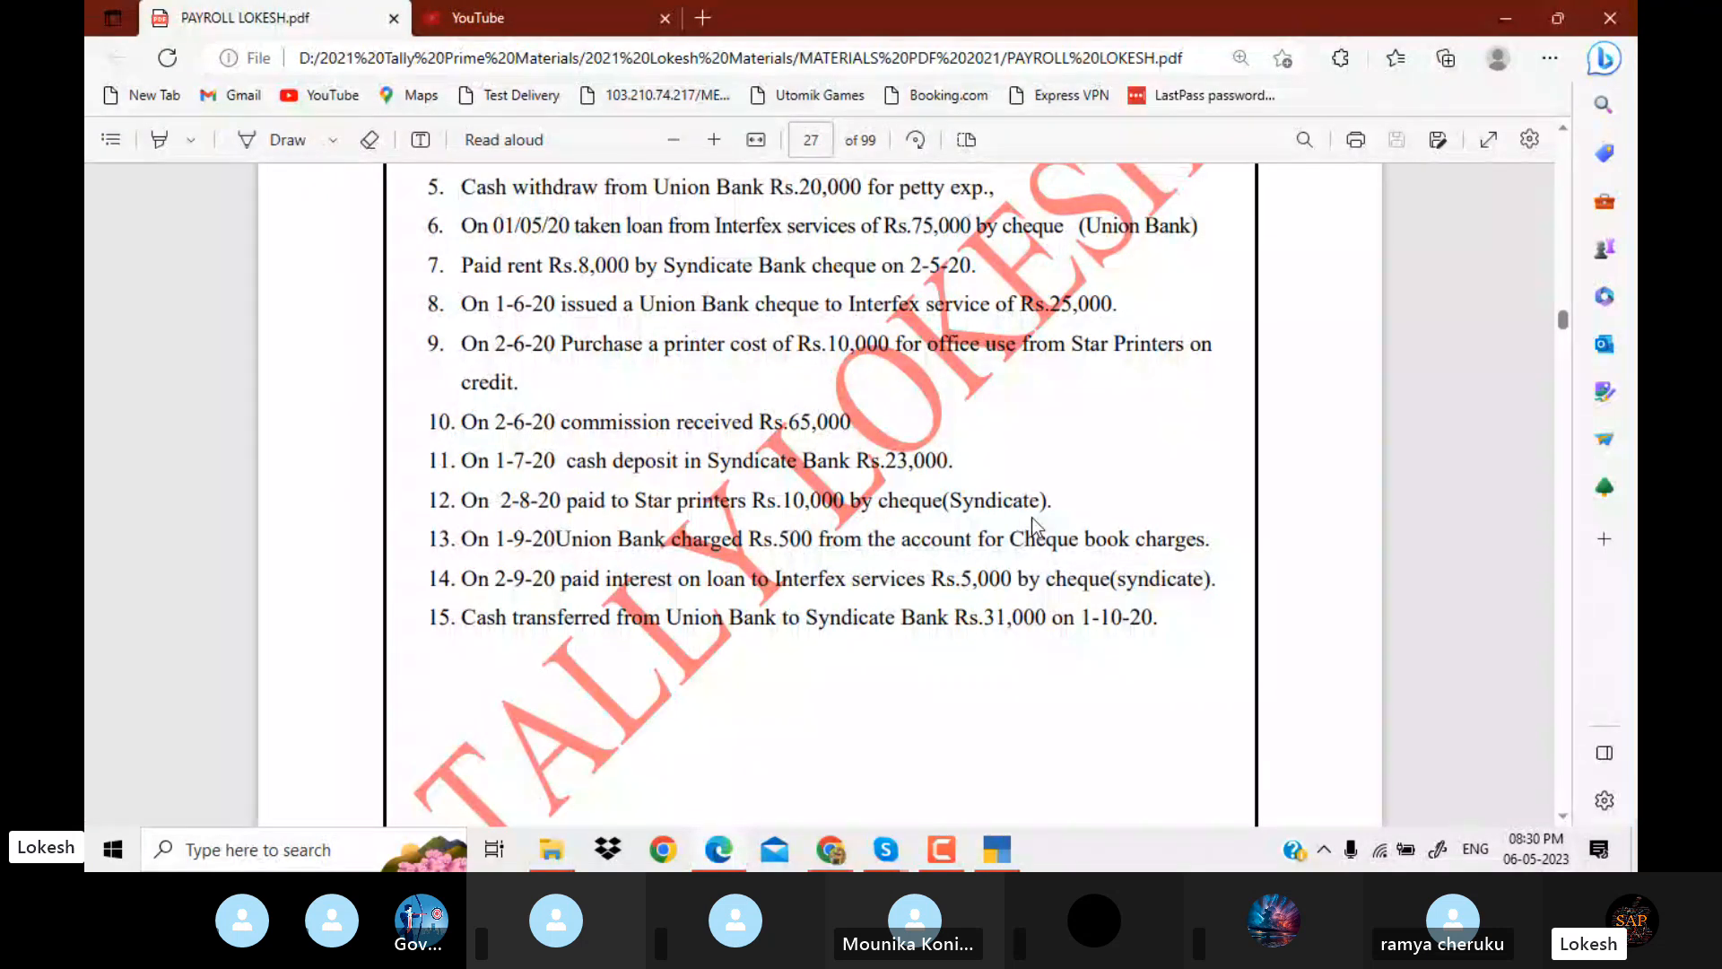
Review the PDF's Problem 11 transaction list for an entry missing from the Day Book and close the open contra voucher.
scroll(1032, 518, up, 3)
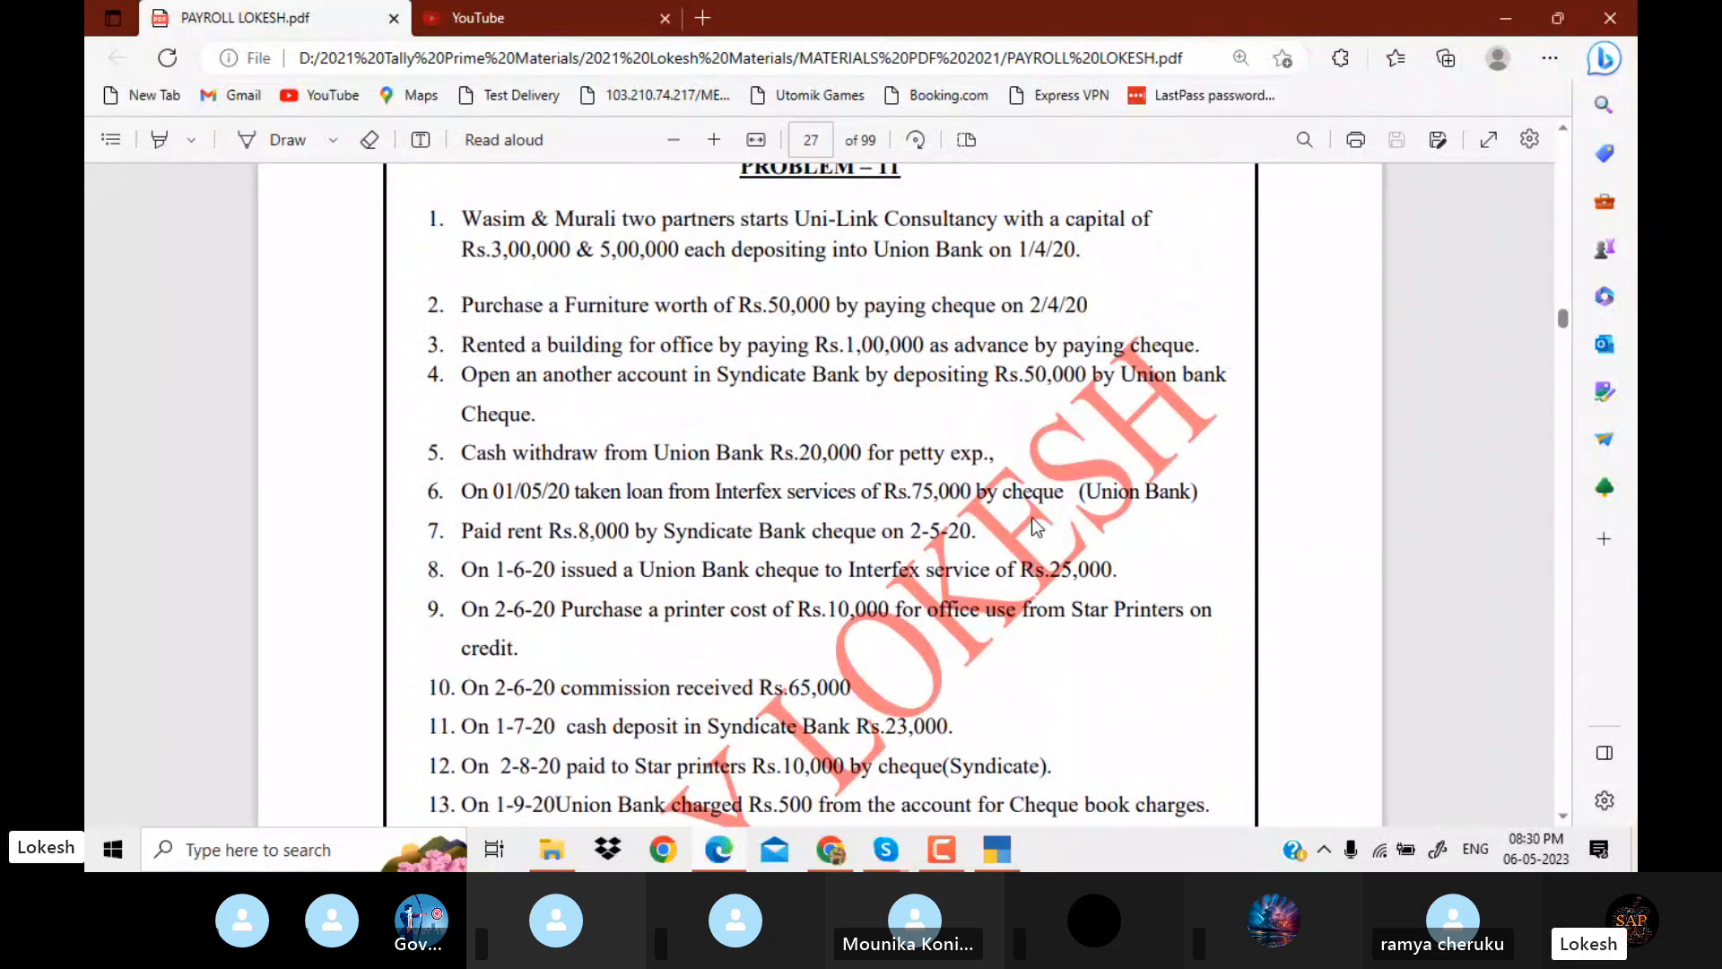
scroll(1032, 517, down, 2)
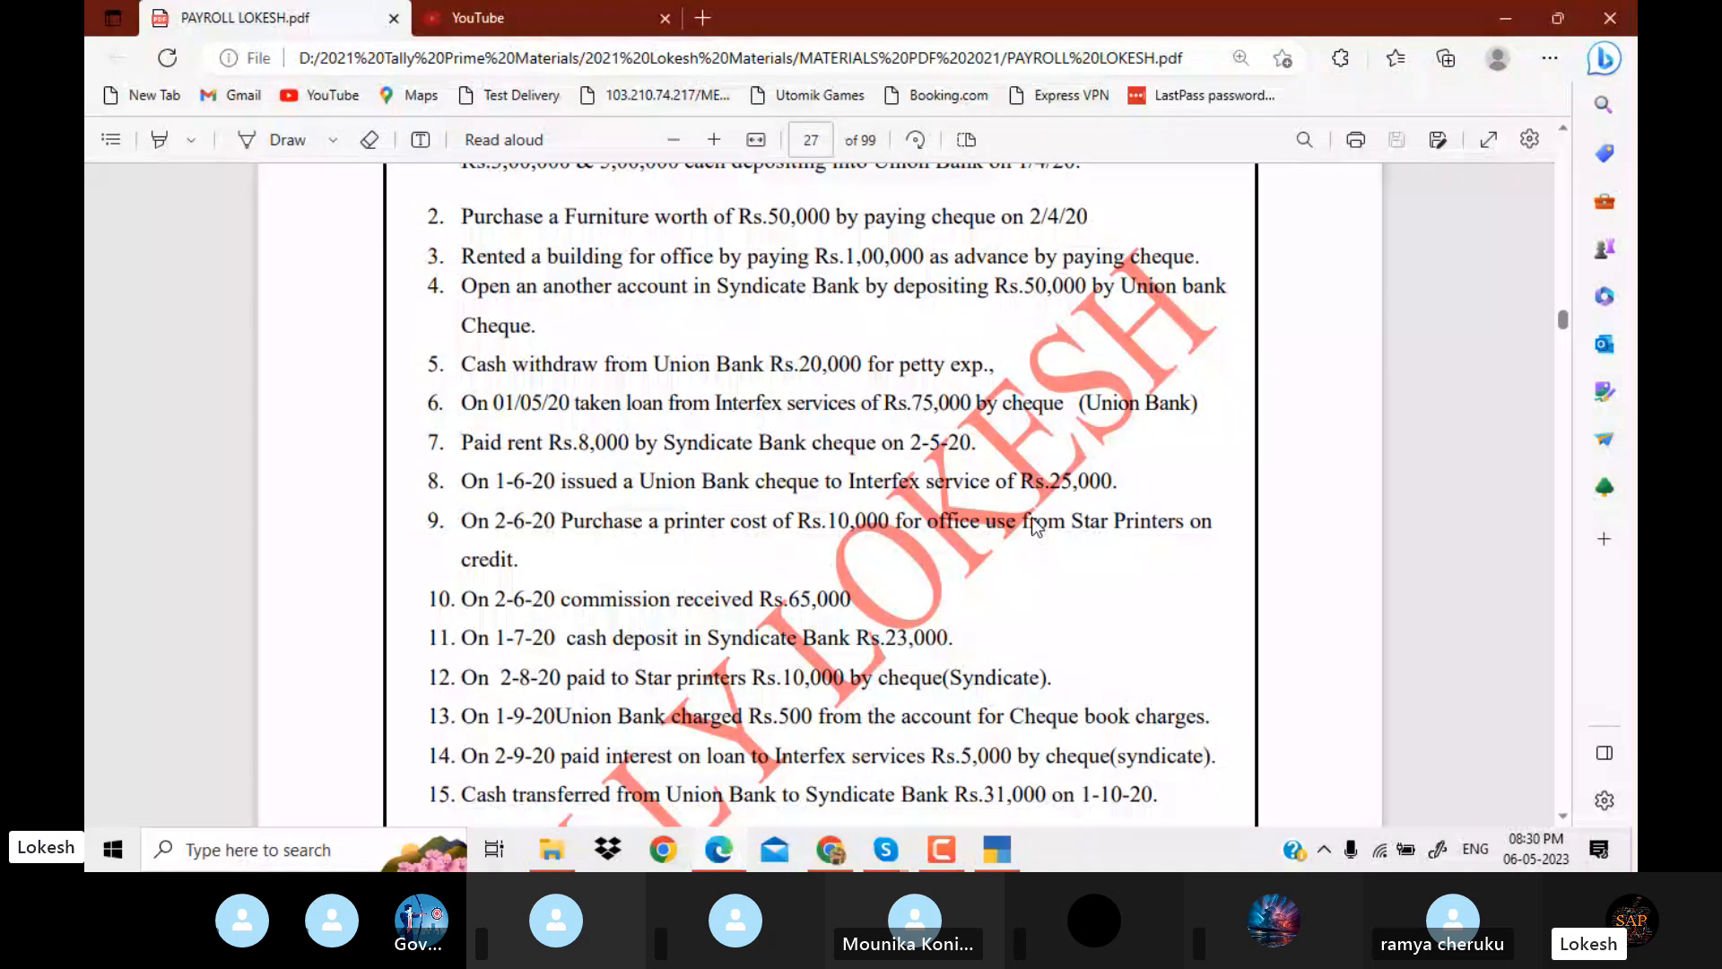
scroll(1033, 517, down, 1)
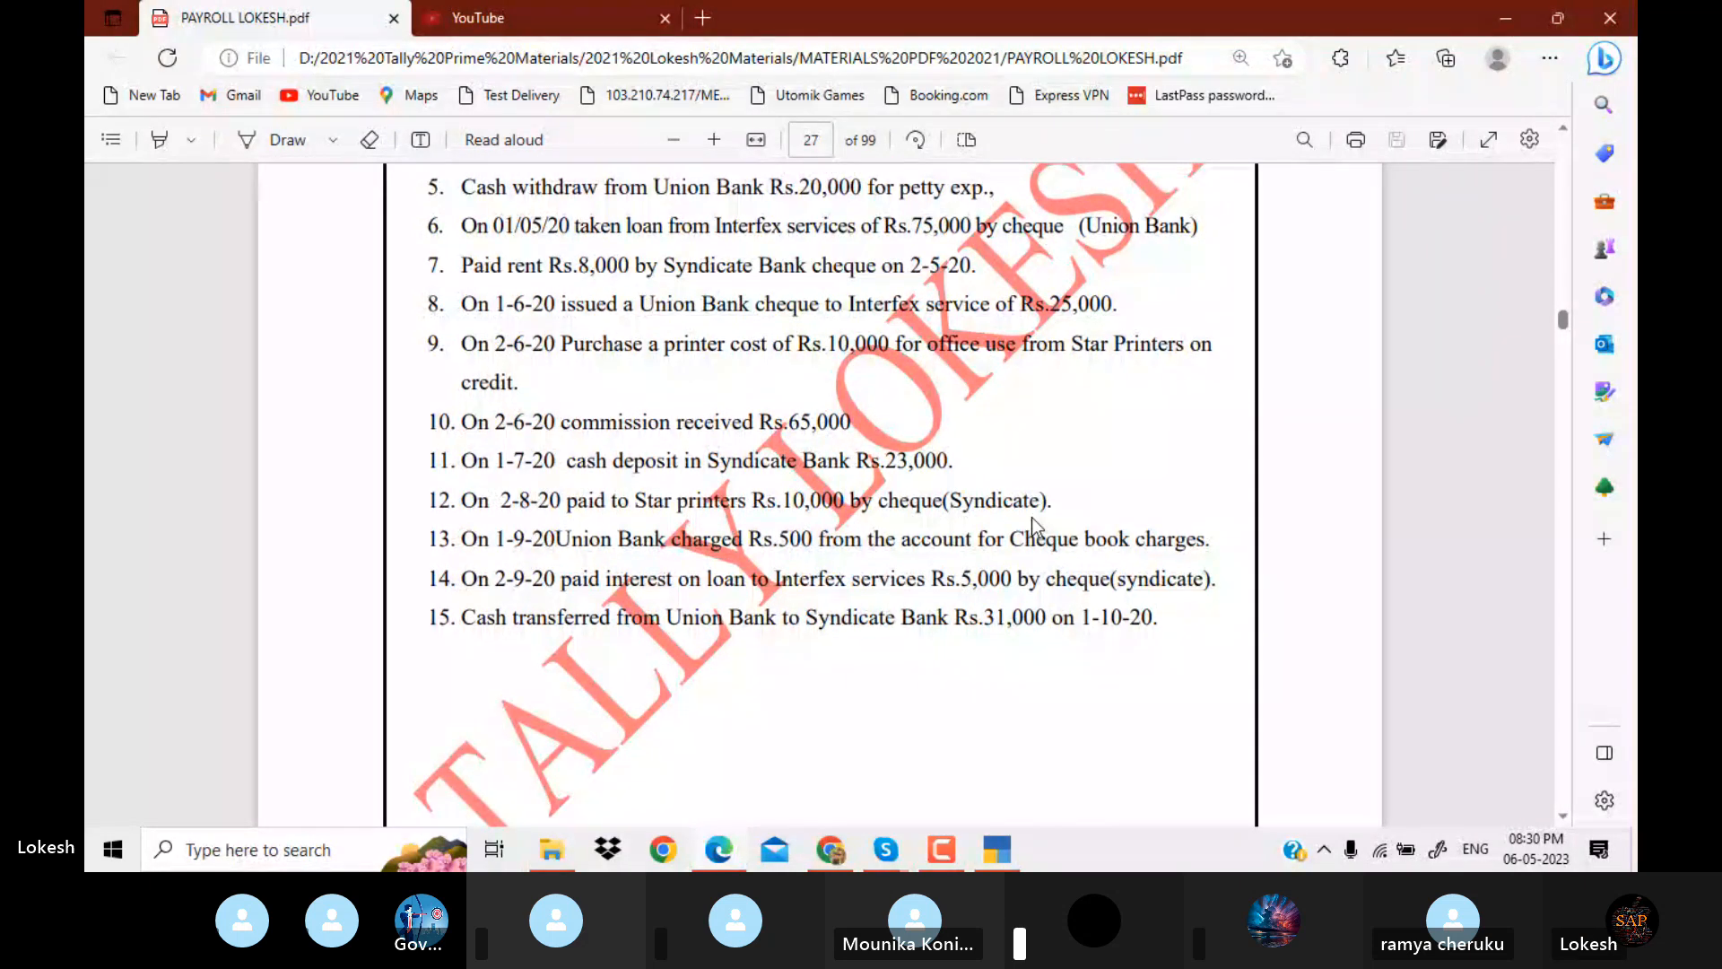
key(alt+Tab)
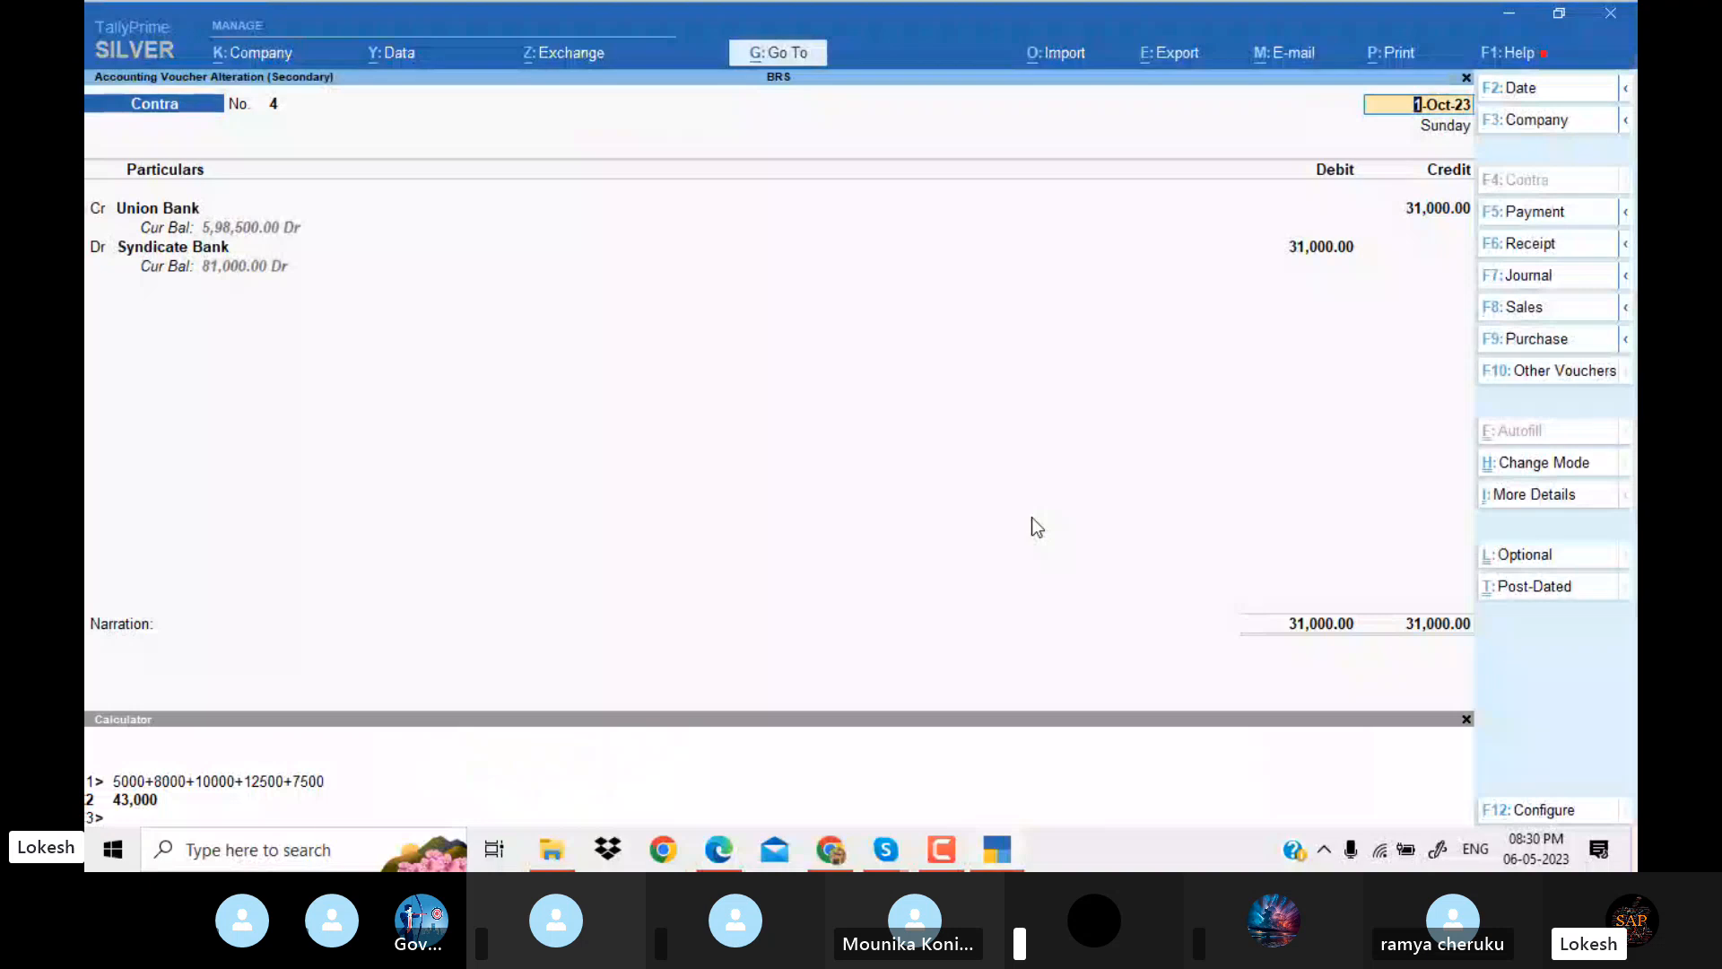
key(Escape)
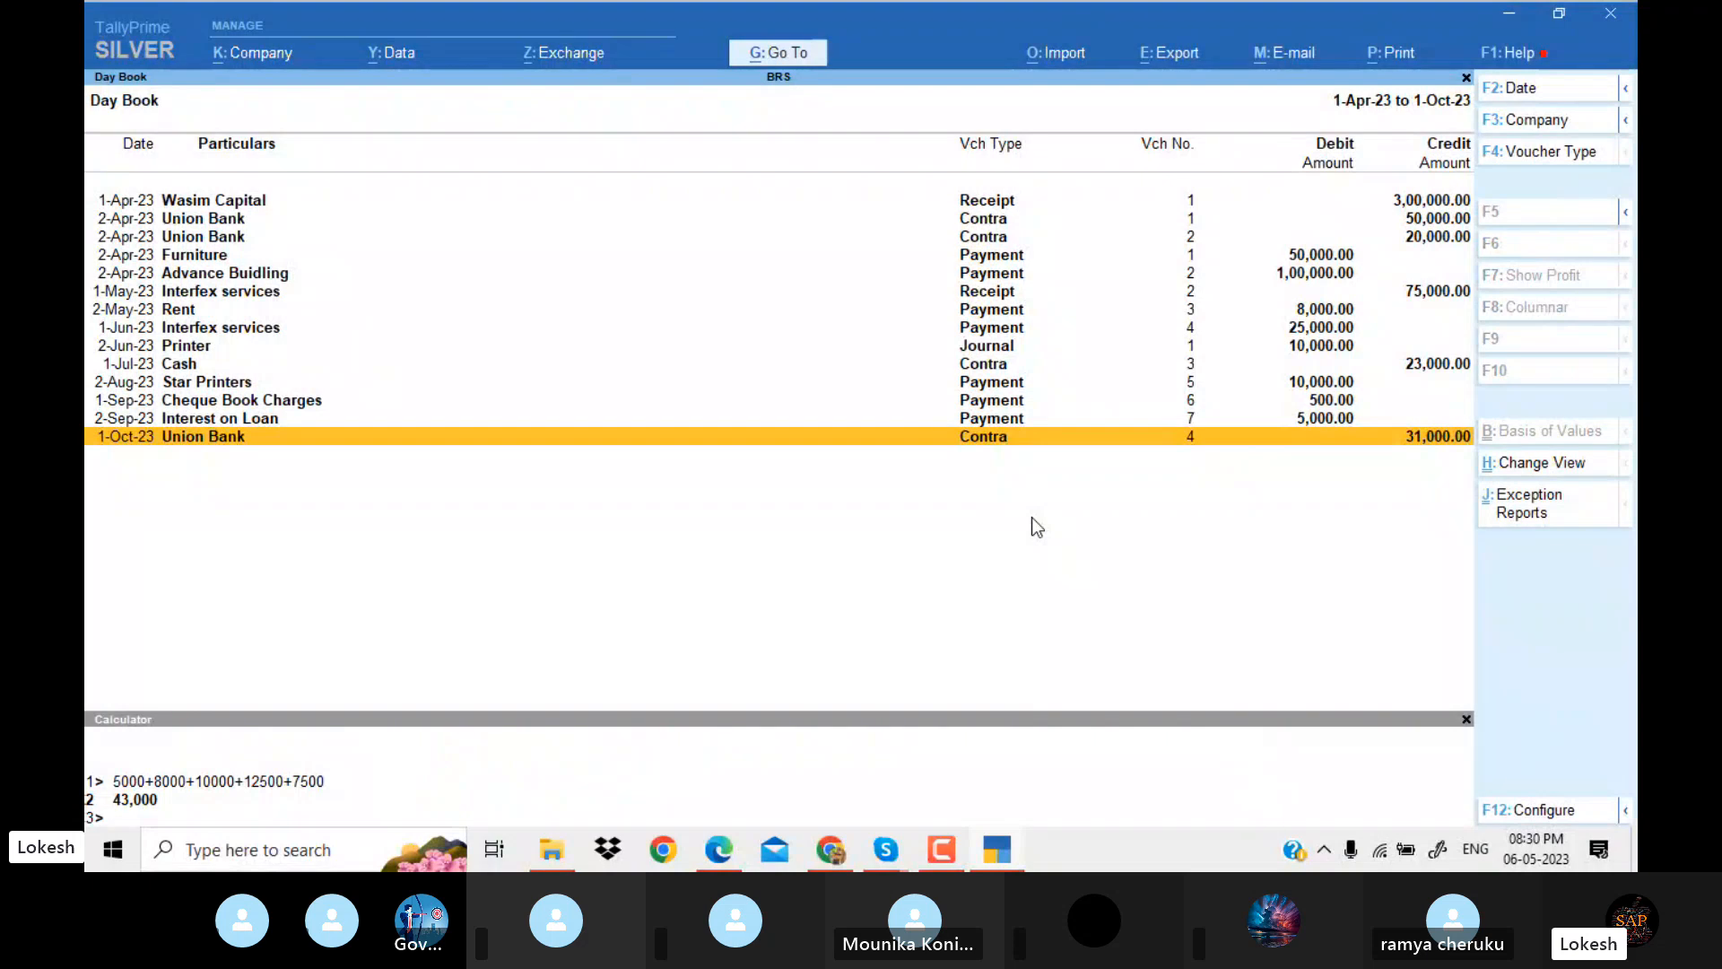
Insert a receipt voucher in the Day Book crediting Commission Received with 65,000, as listed in the PDF.
key(alt+i)
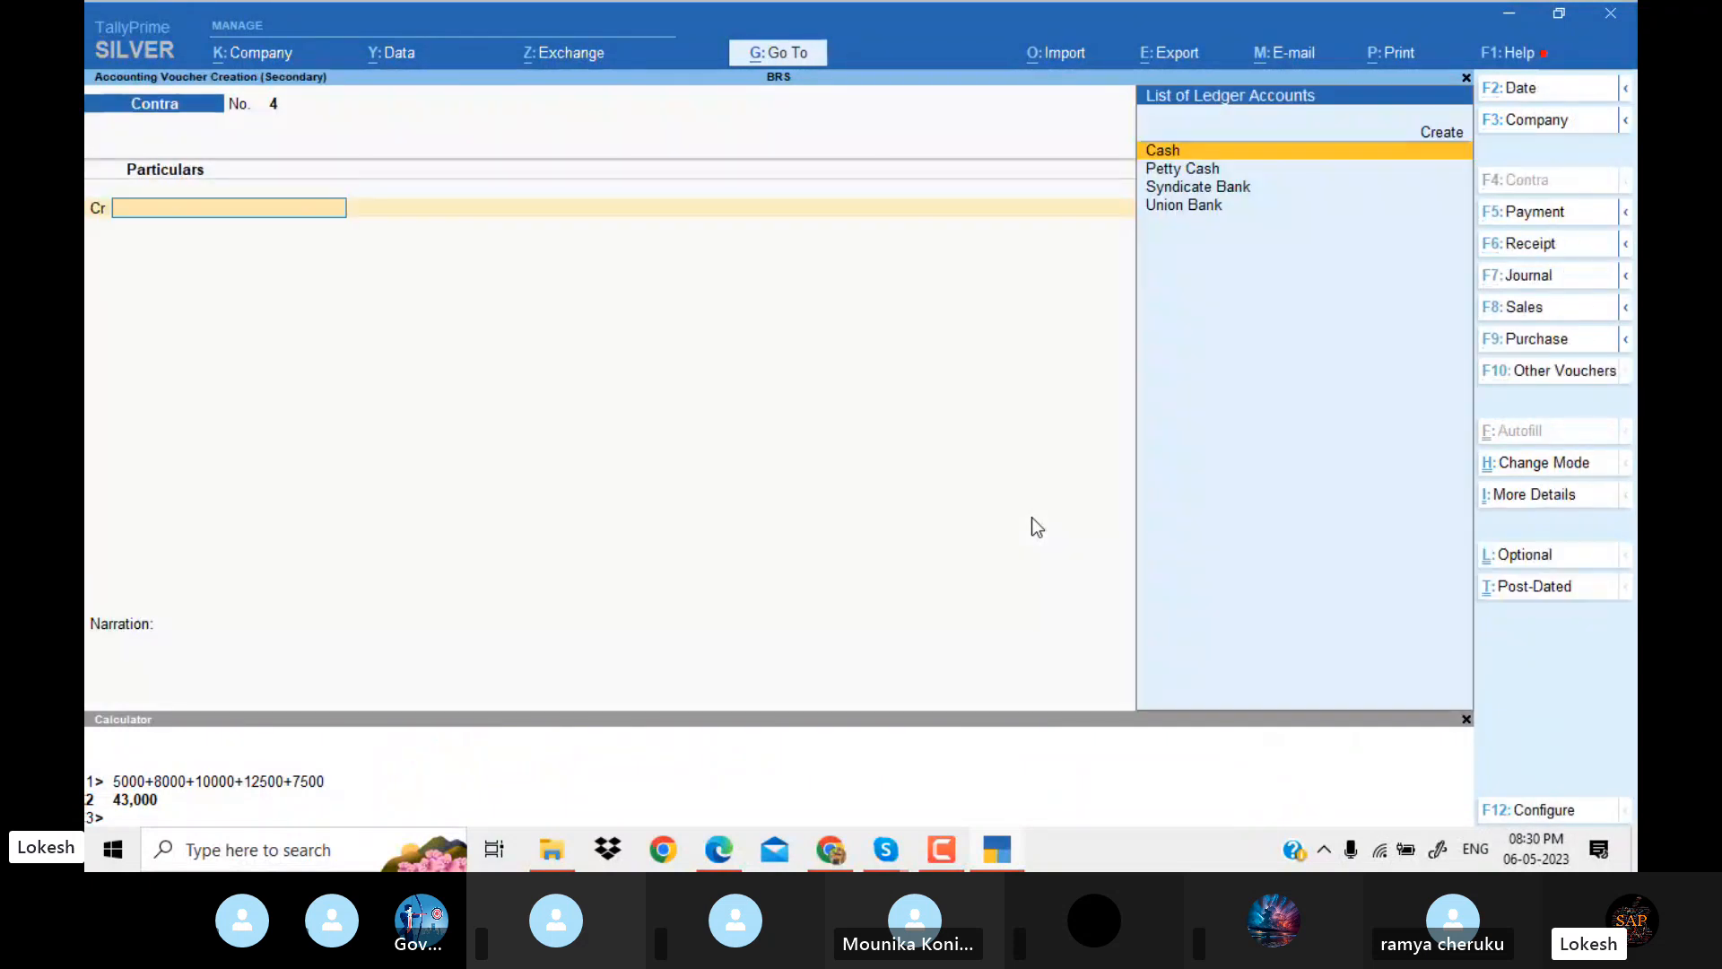
click(1553, 244)
text(com)
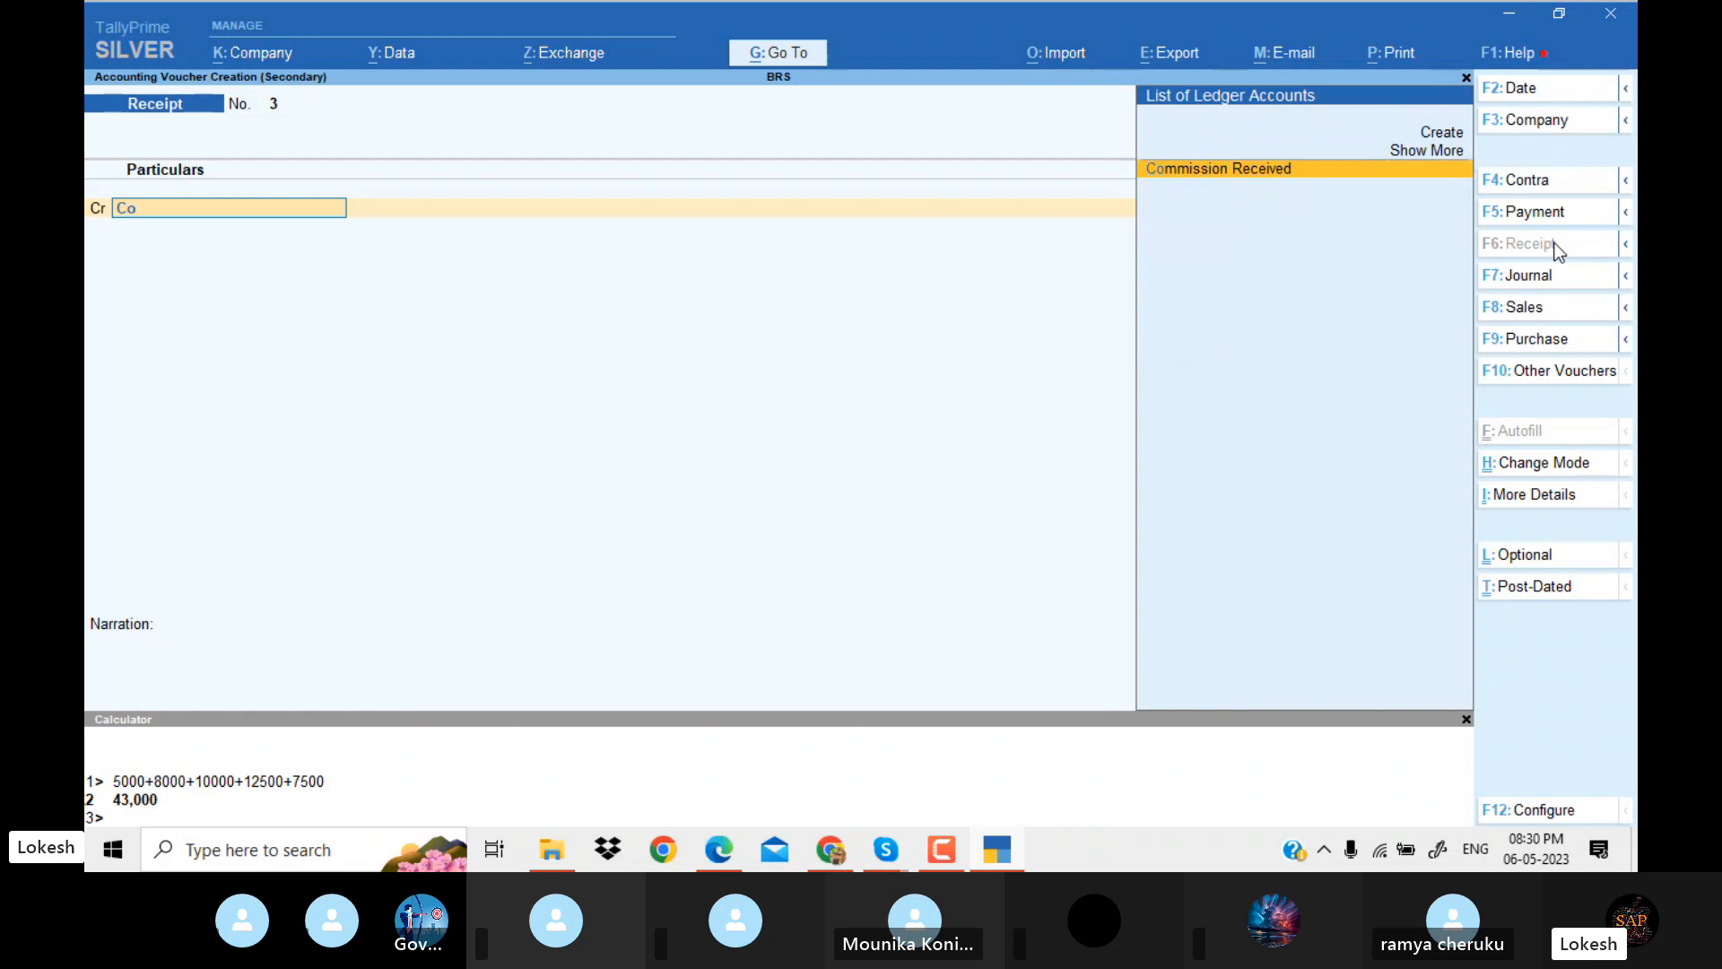
key(Return)
key(alt+Tab)
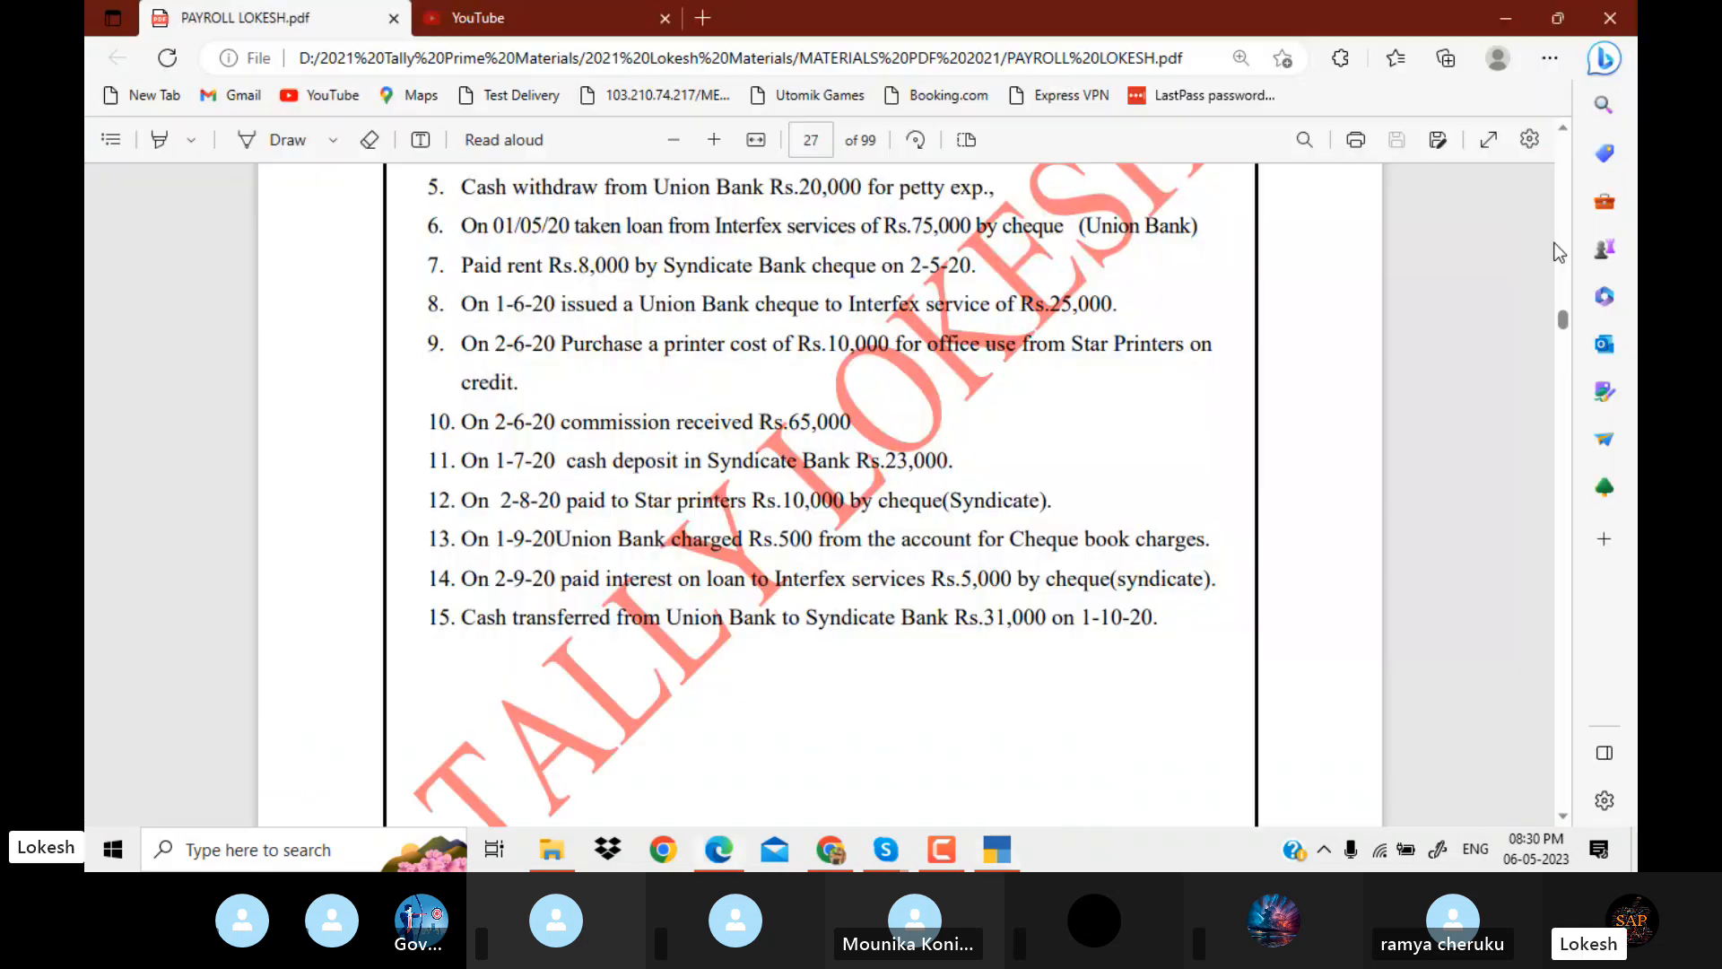
key(alt+Tab)
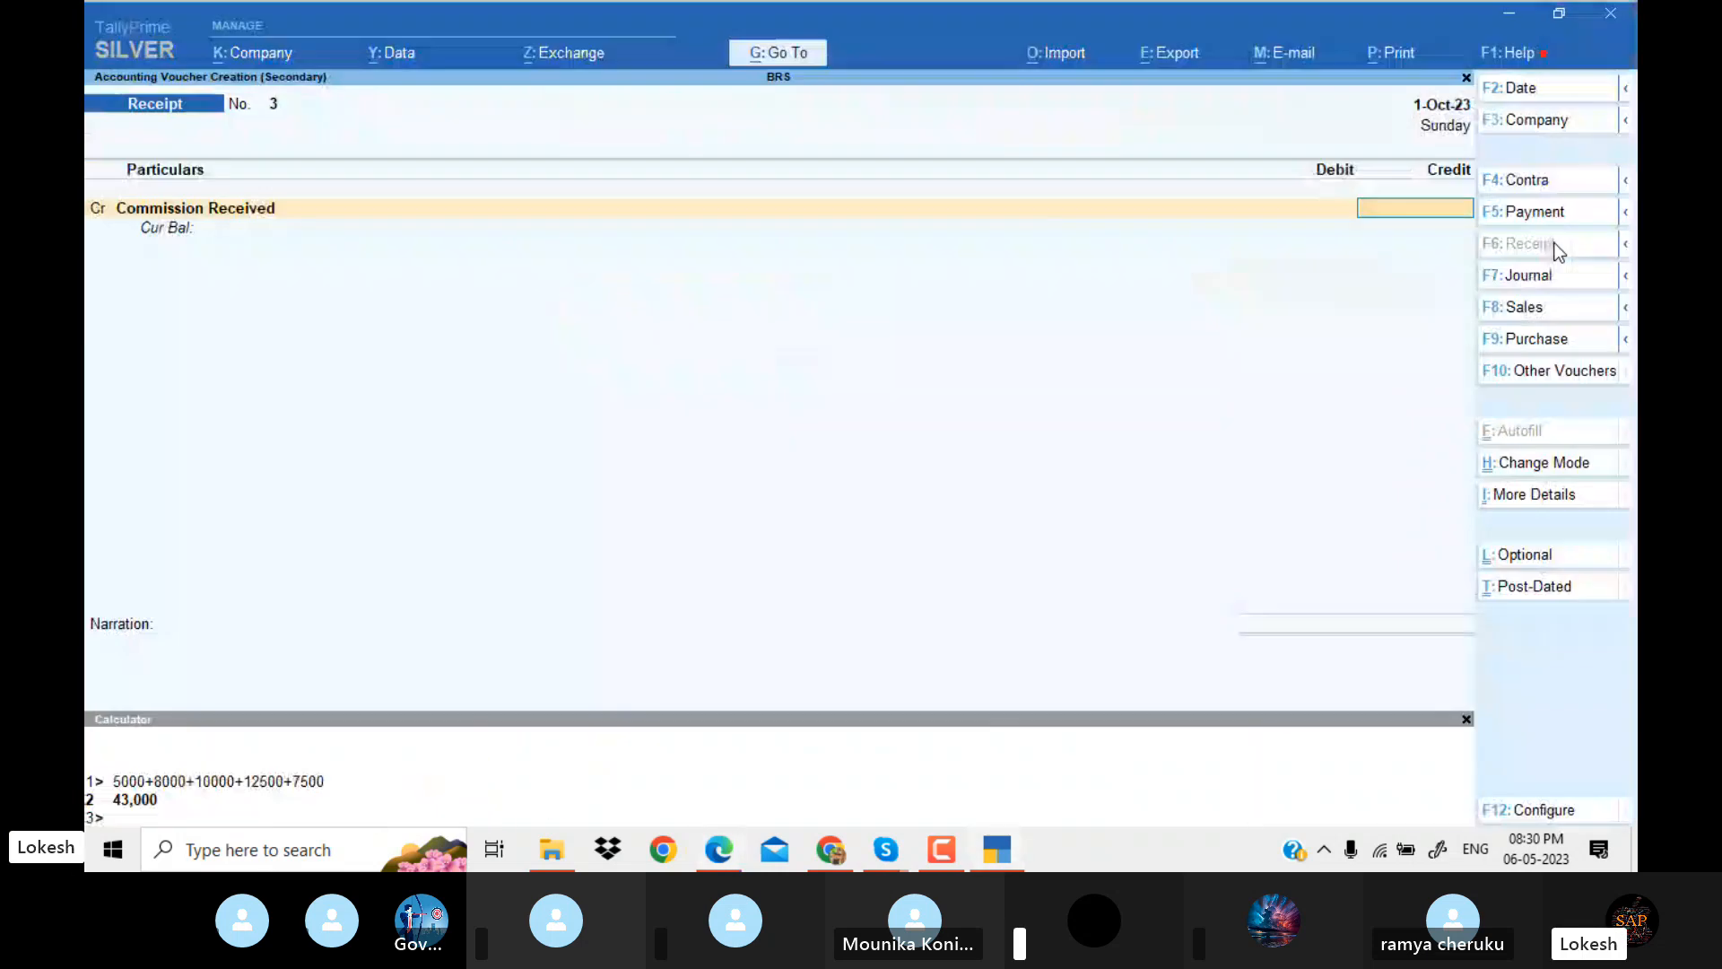
text(65000)
key(Return)
key(alt+Tab)
key(alt+Tab)
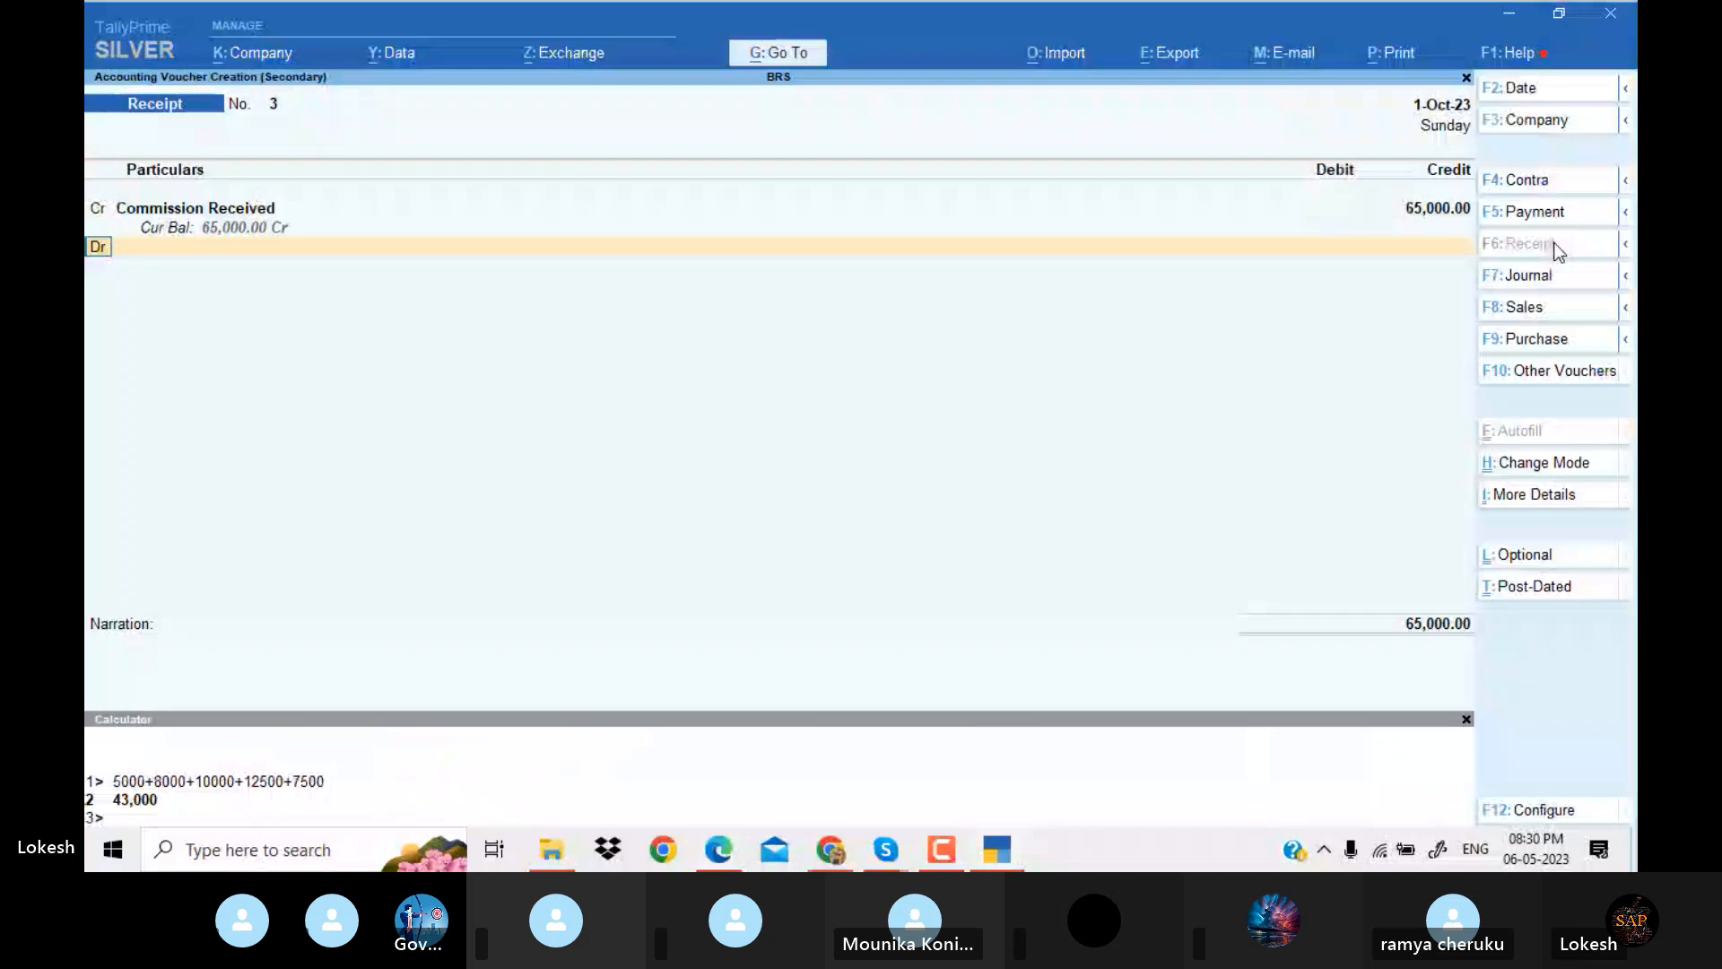
Set the commission receipt voucher's date to 2-Jun-23.
click(1556, 87)
text(2-6)
key(Return)
key(Return)
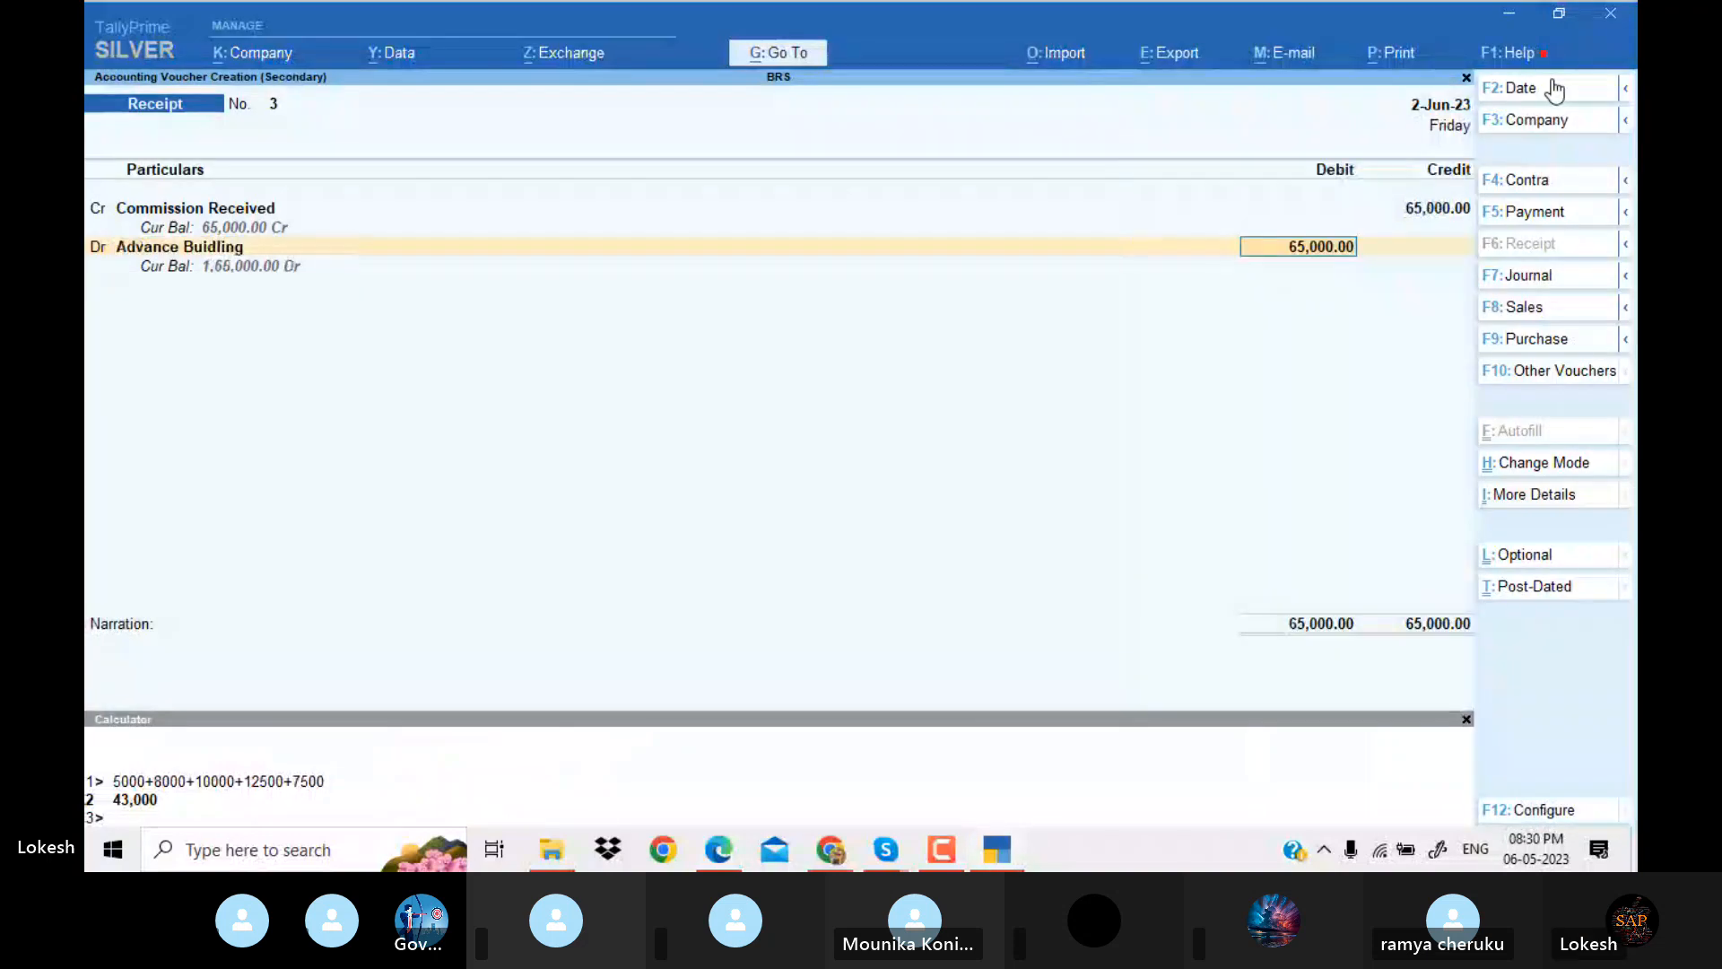
Debit Cash for the 65,000 commission and save the receipt voucher.
key(BackSpace)
key(Down)
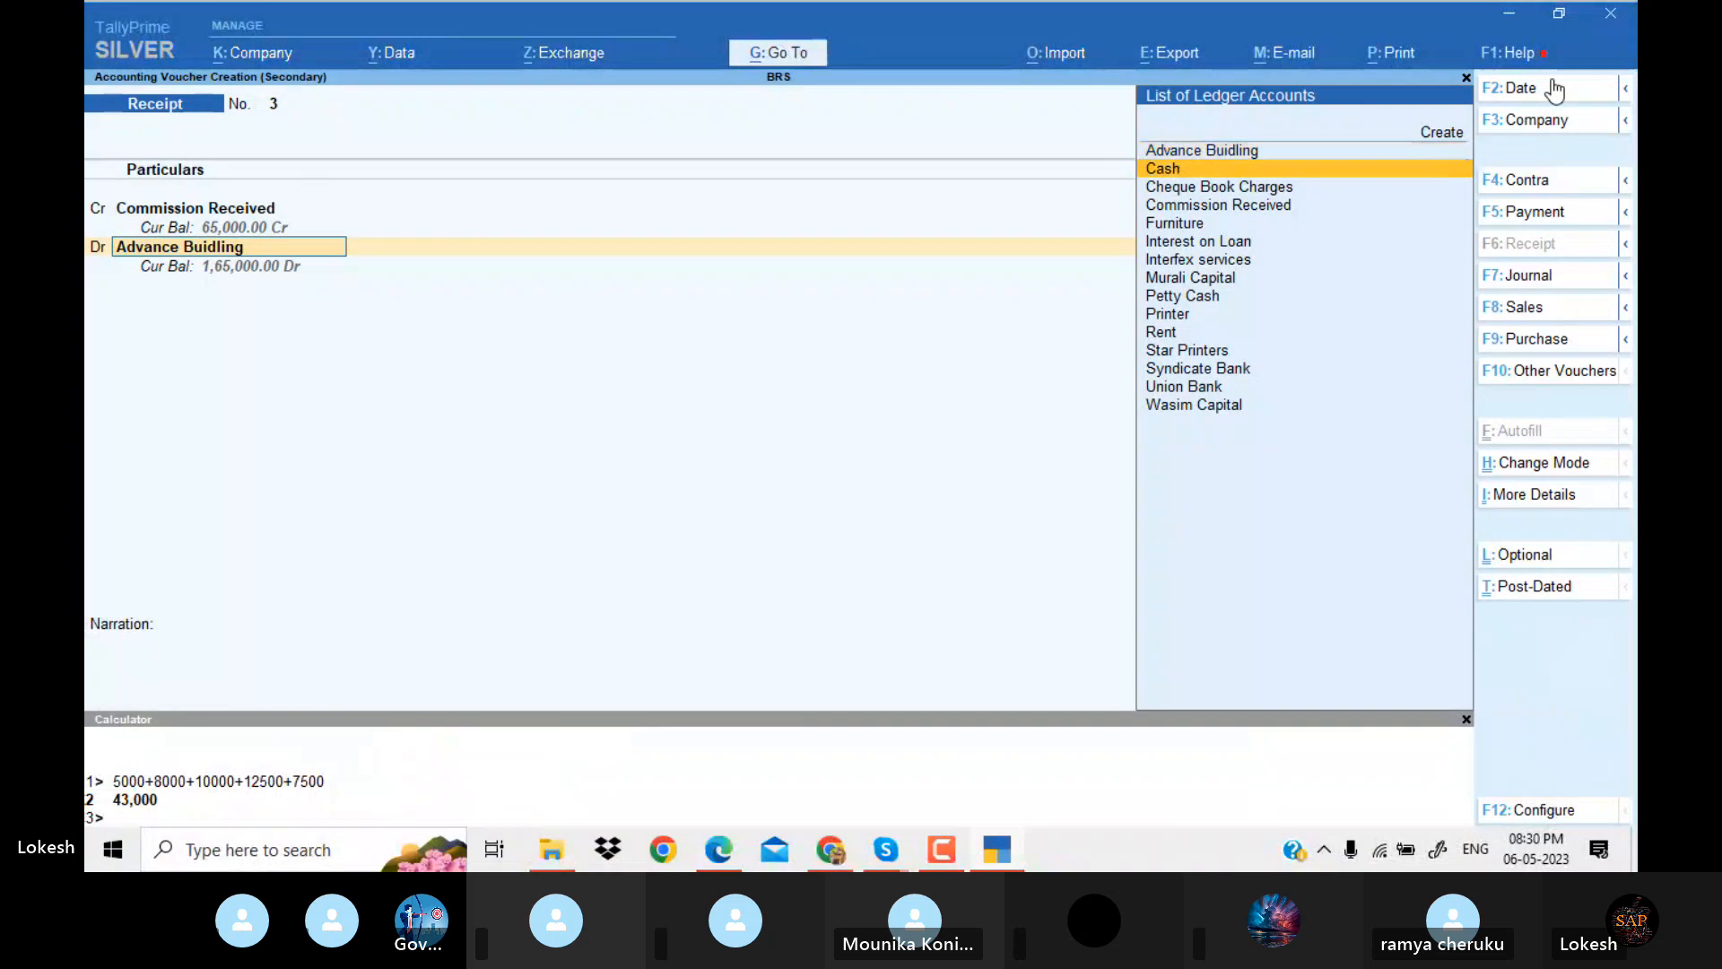
key(Return)
key(Return)
key(Return)
key(Return)
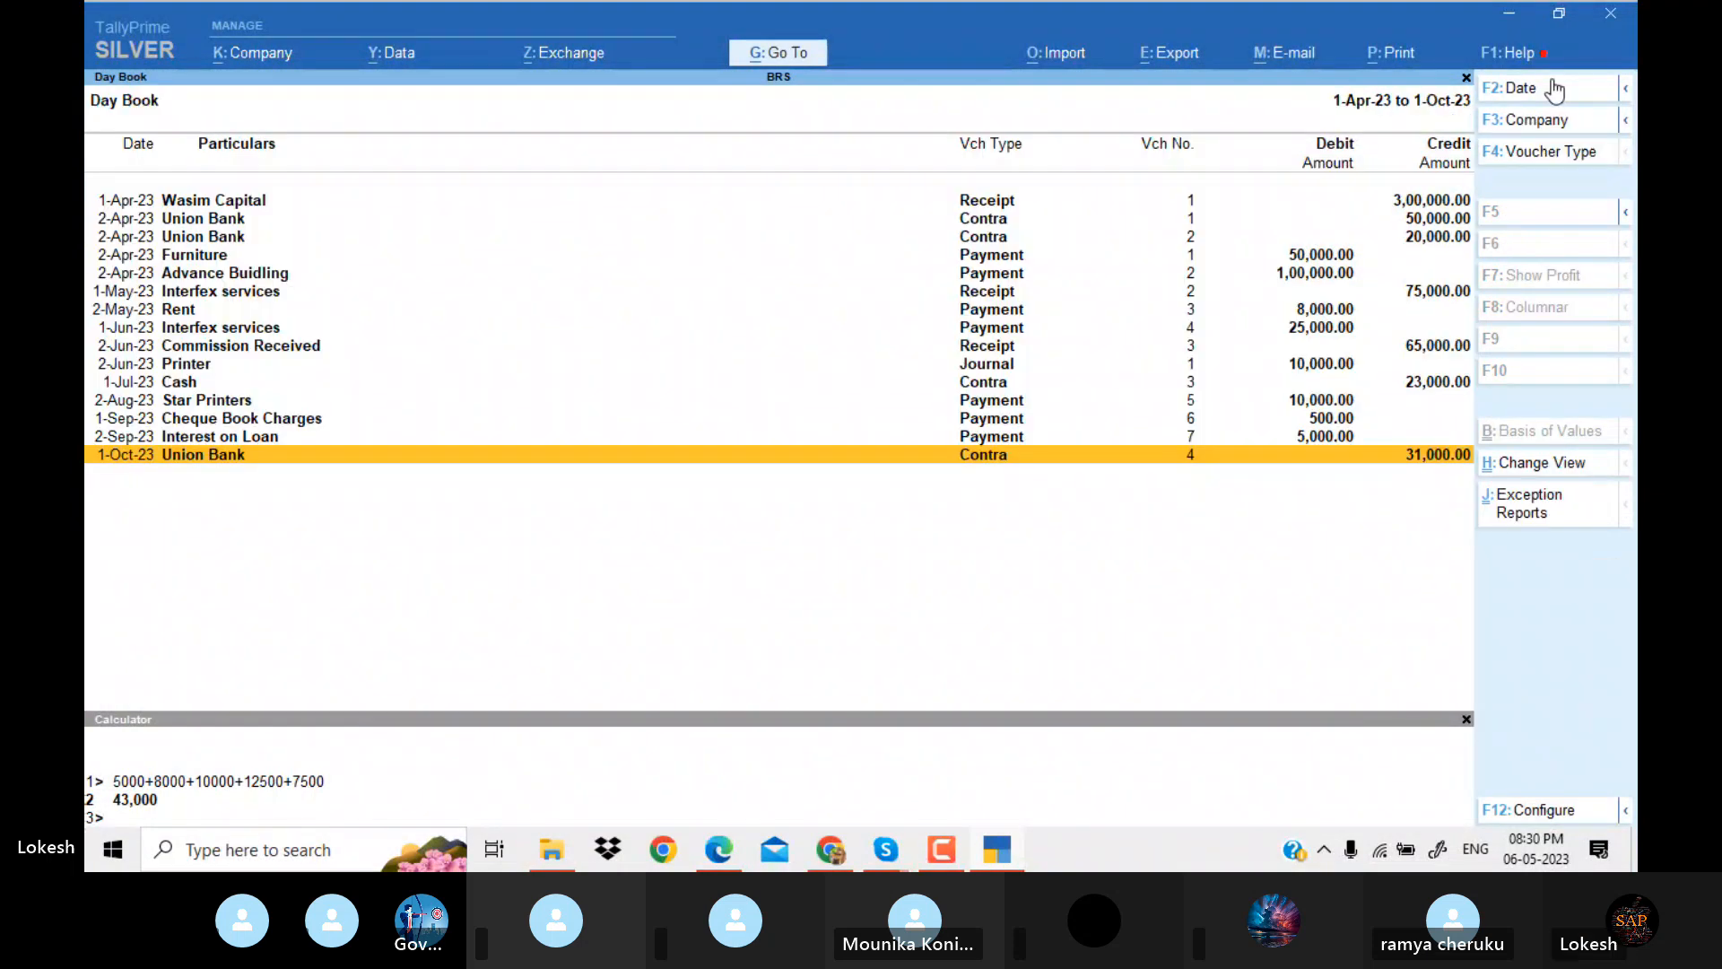
Open the Profit & Loss A/c in detailed view and check its expenses, incomes and net profit.
key(Escape)
key(Down)
key(Down)
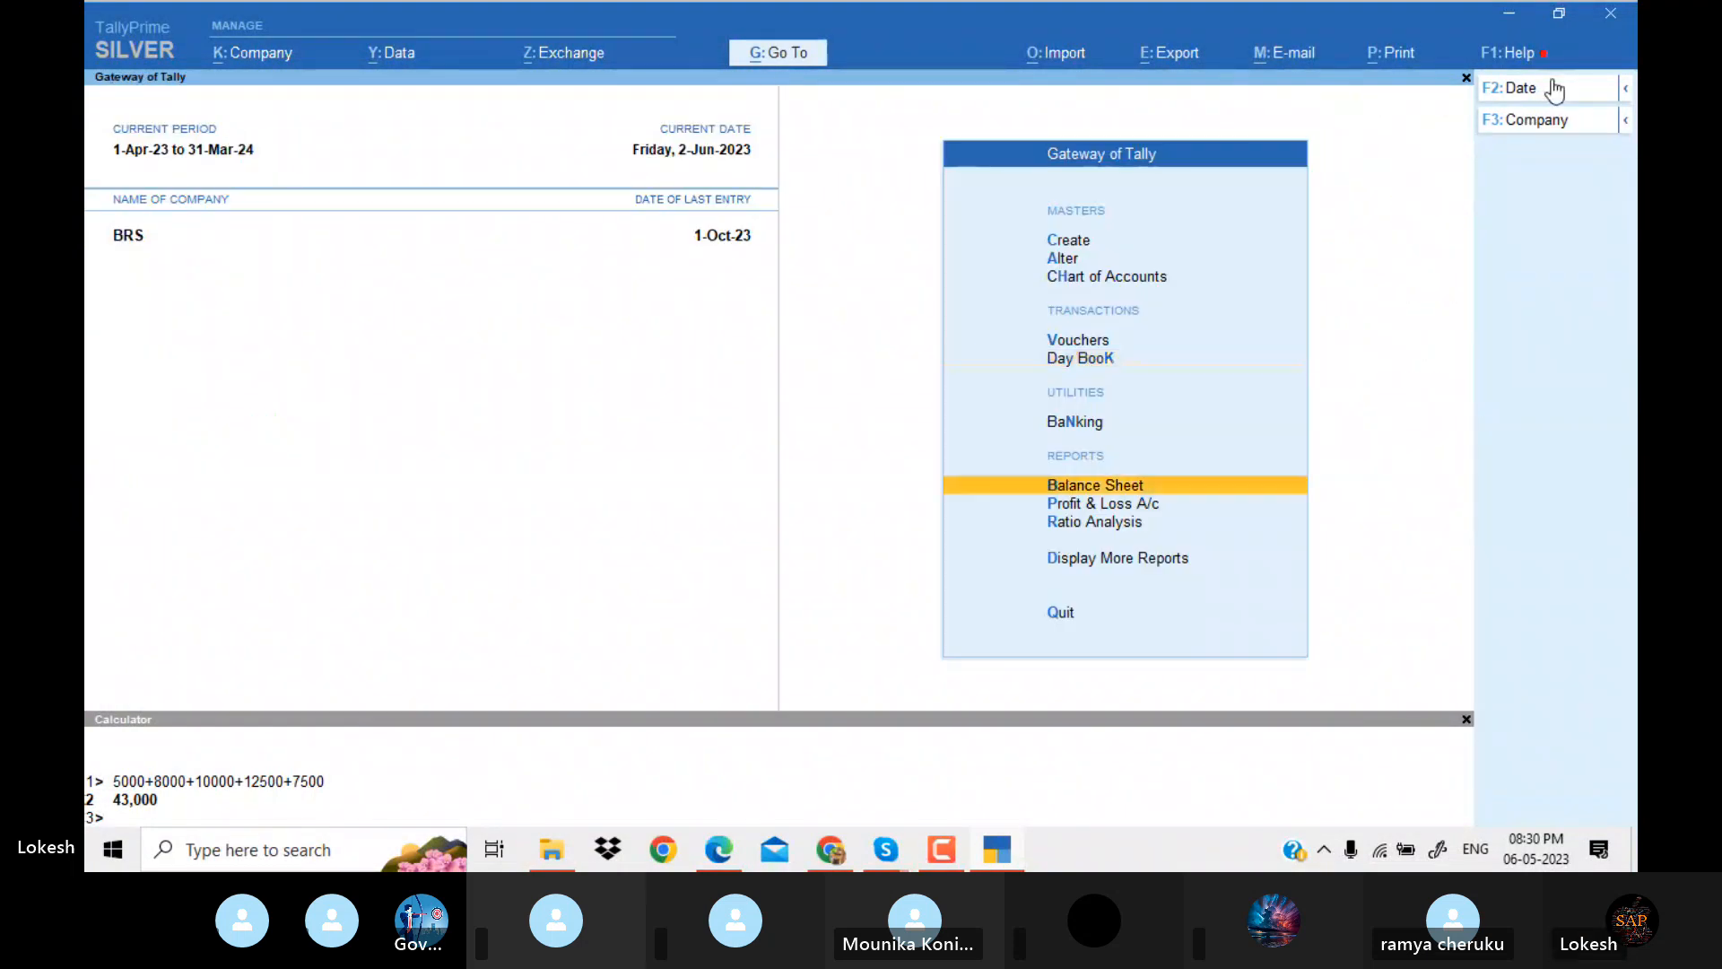
key(p)
key(alt+F5)
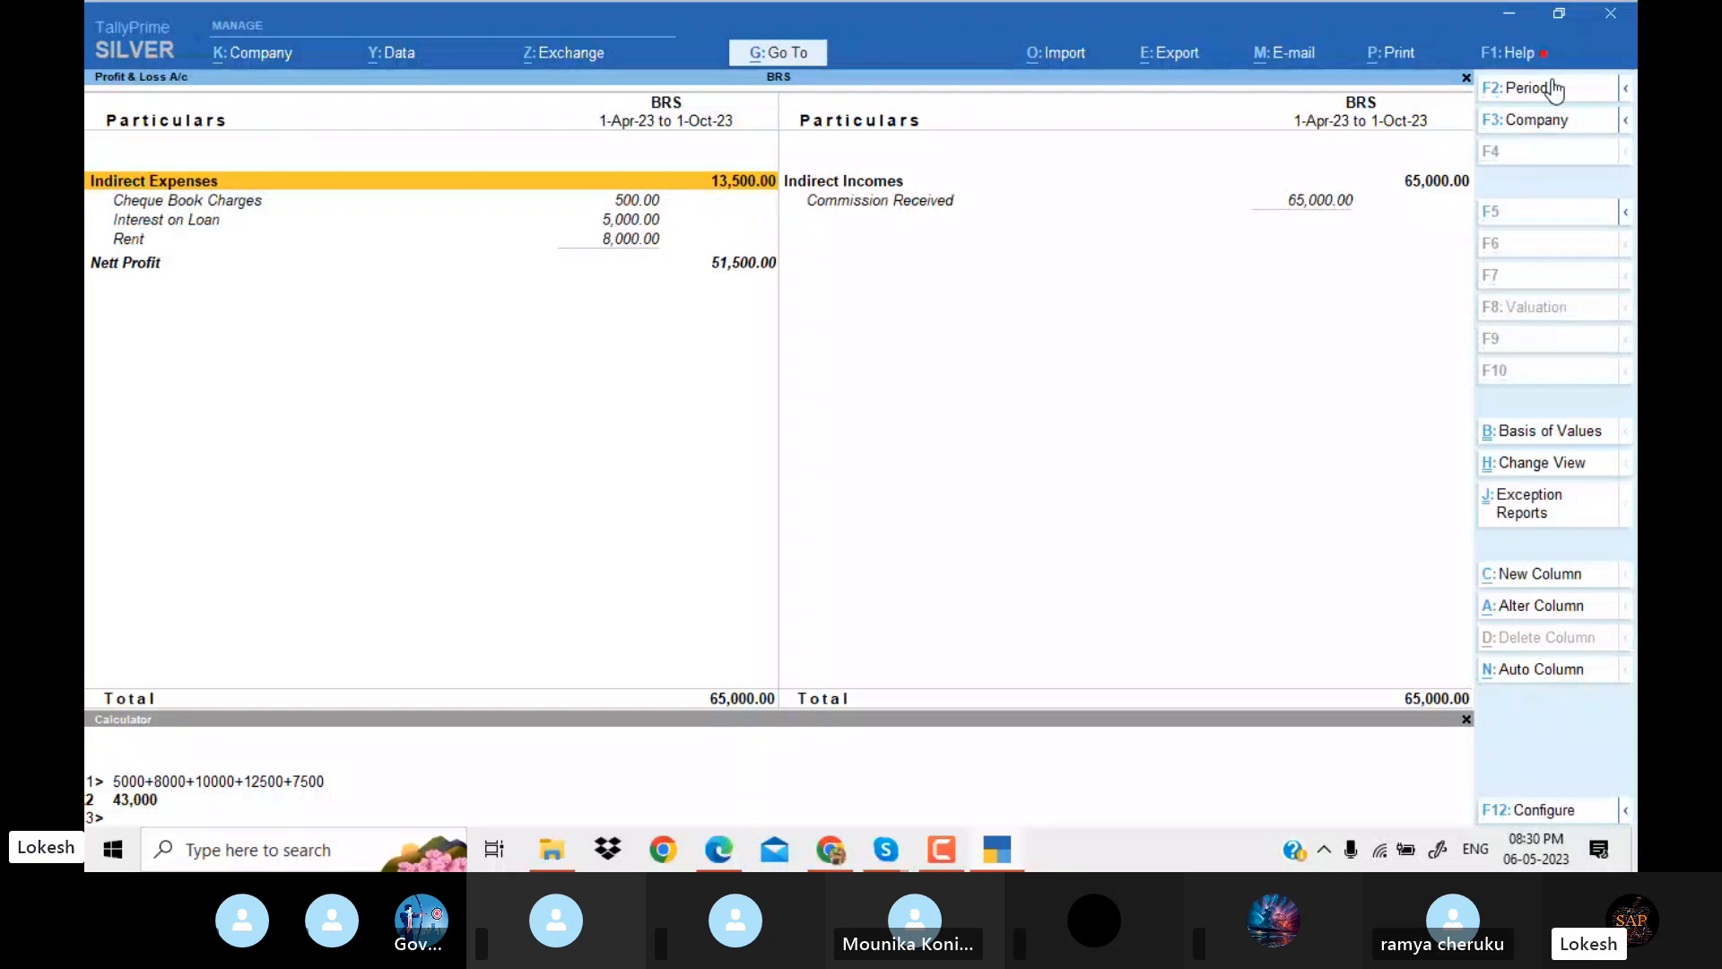
key(Down)
key(Down)
key(Down)
key(Down)
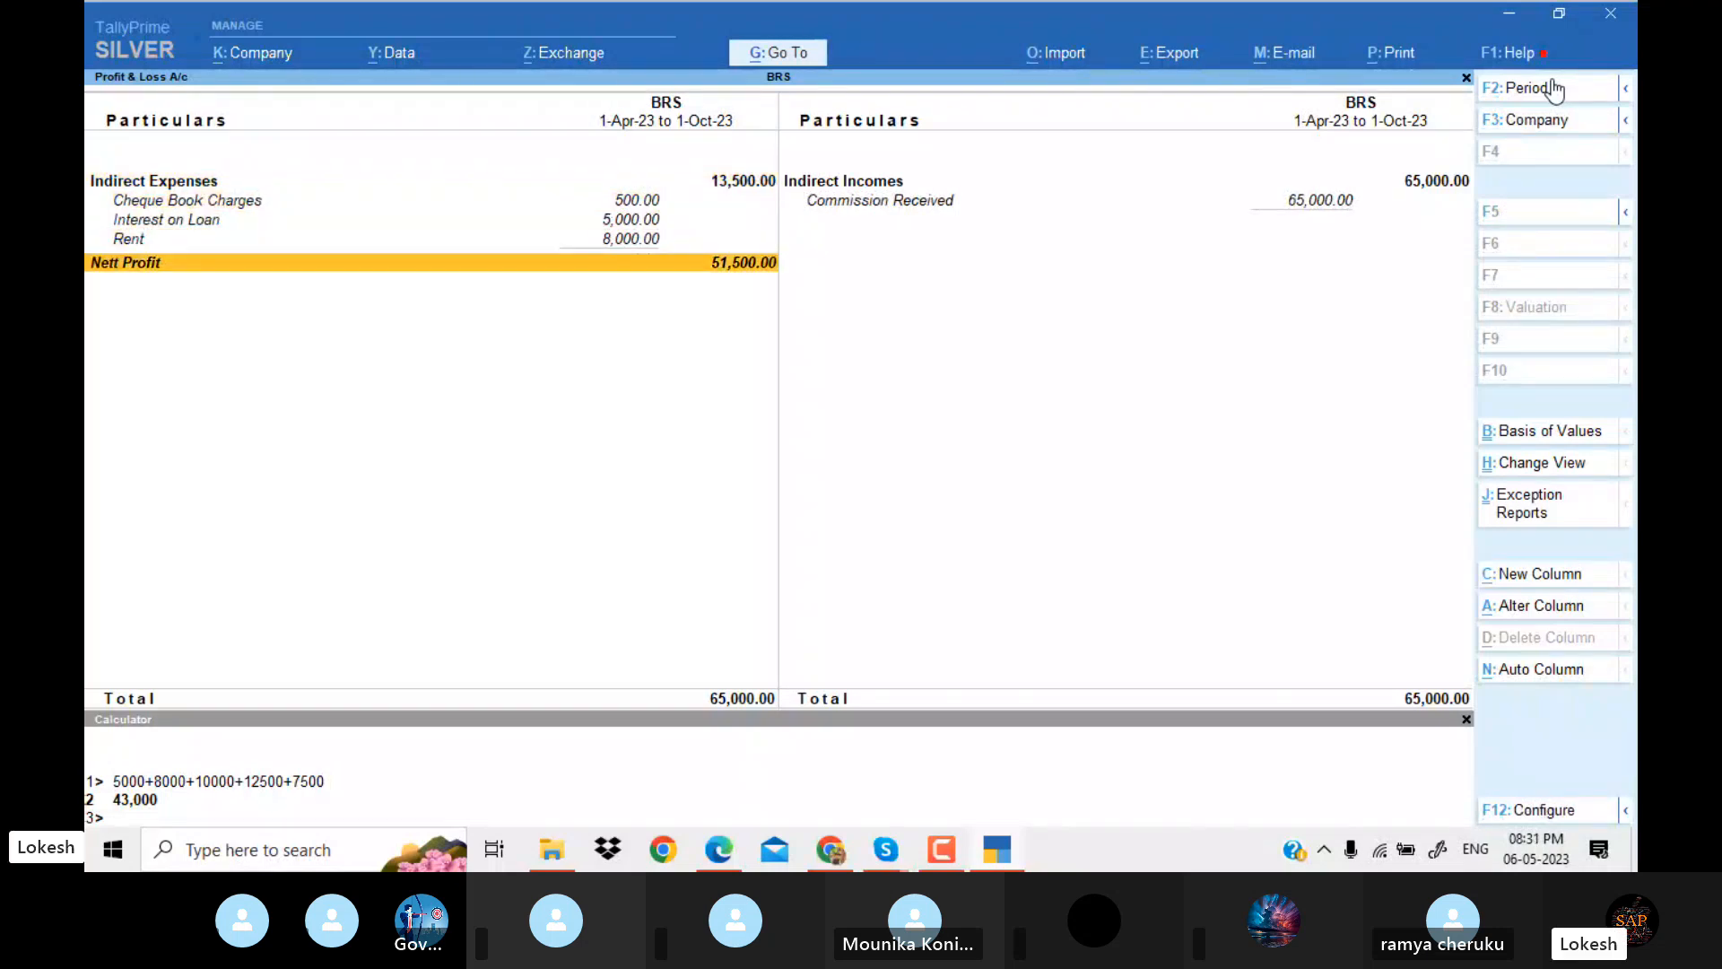
Open the Bank Reconciliation of the Union Bank ledger and examine its unreconciled transactions and balances.
key(Escape)
key(Up)
key(Up)
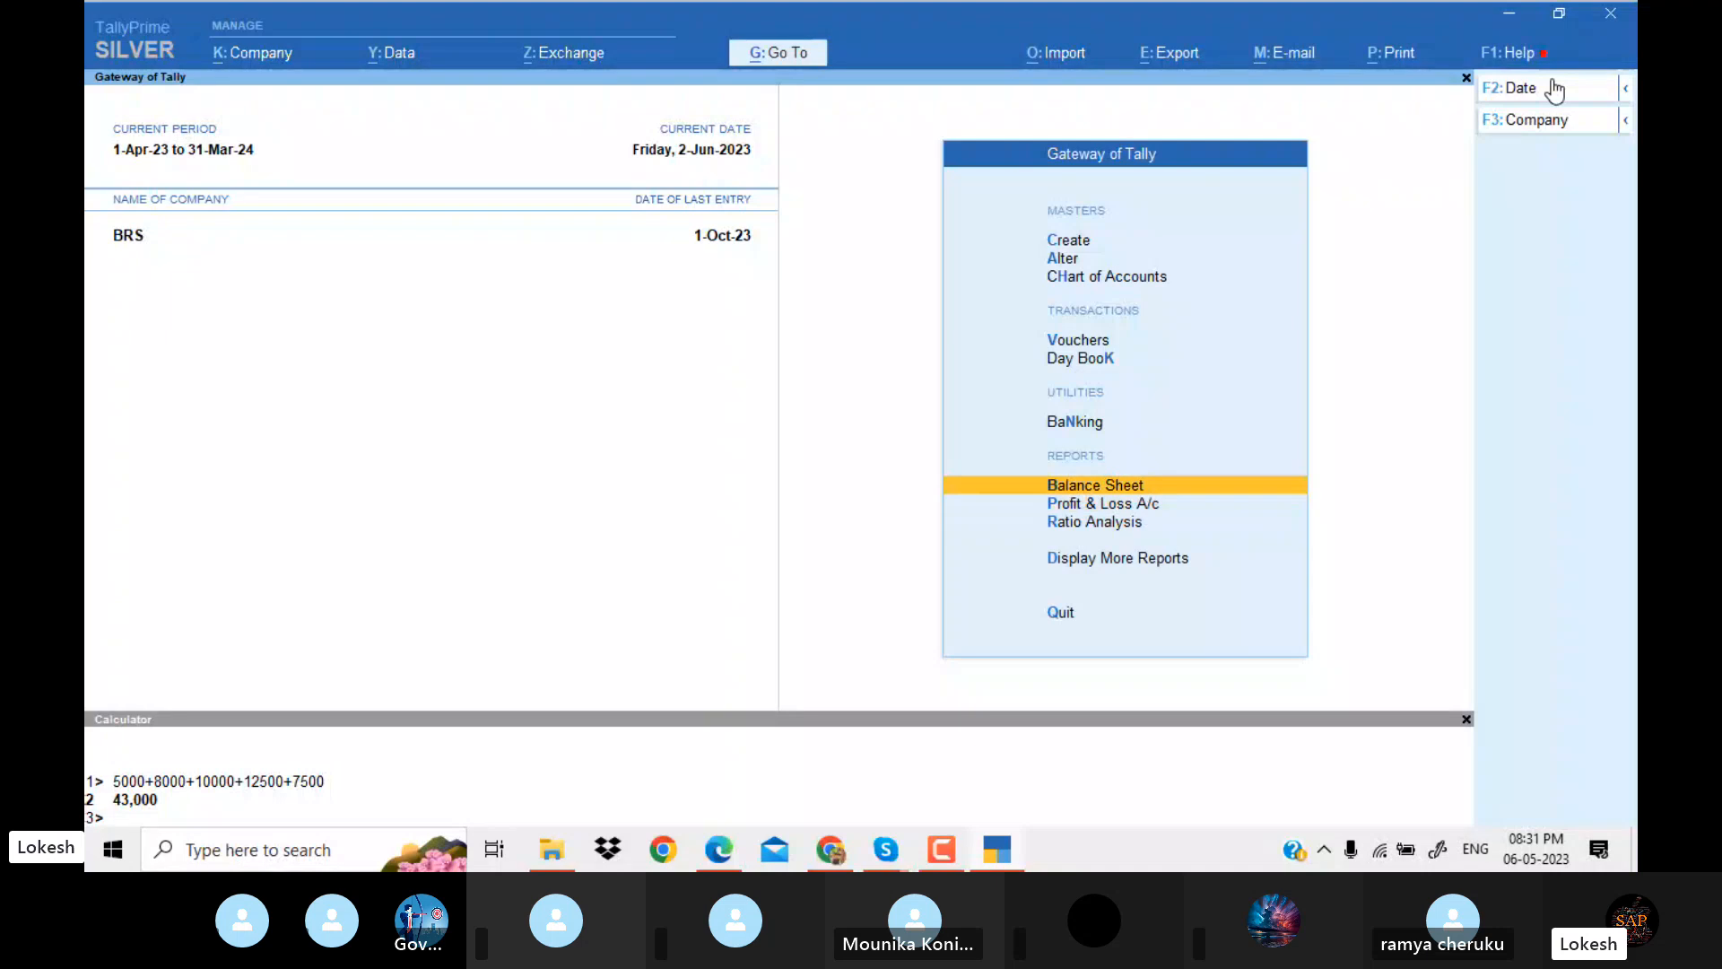
key(Return)
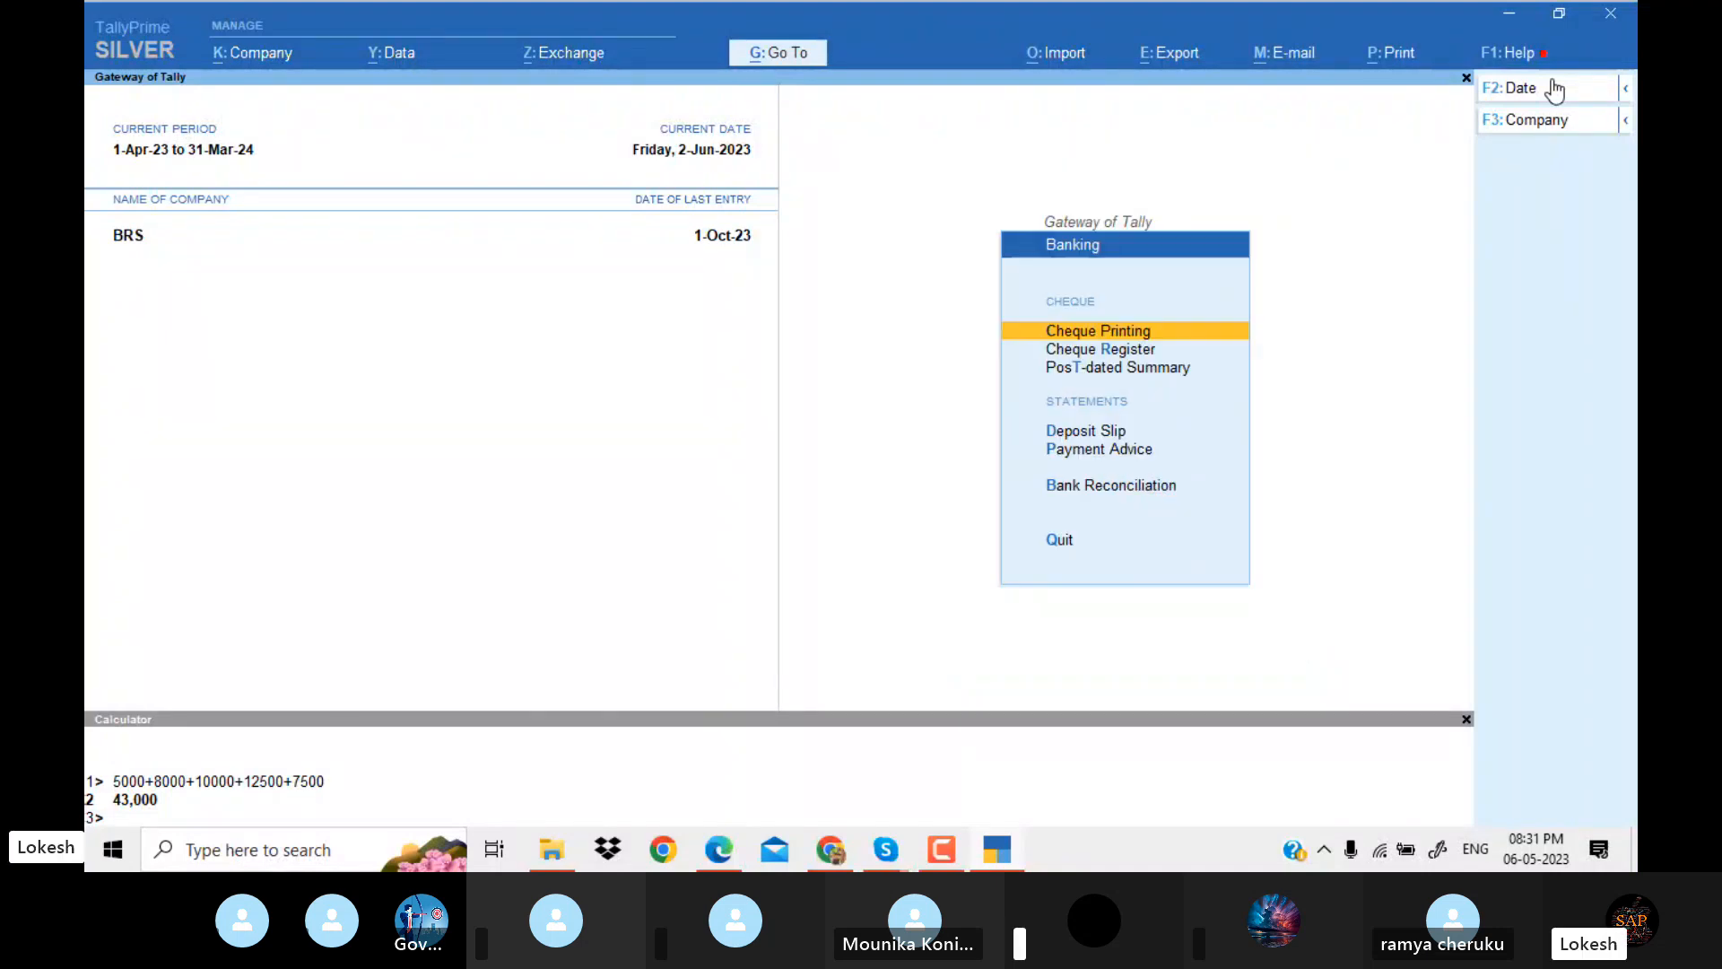
key(Down)
key(Down)
key(Down)
key(Down)
key(Down)
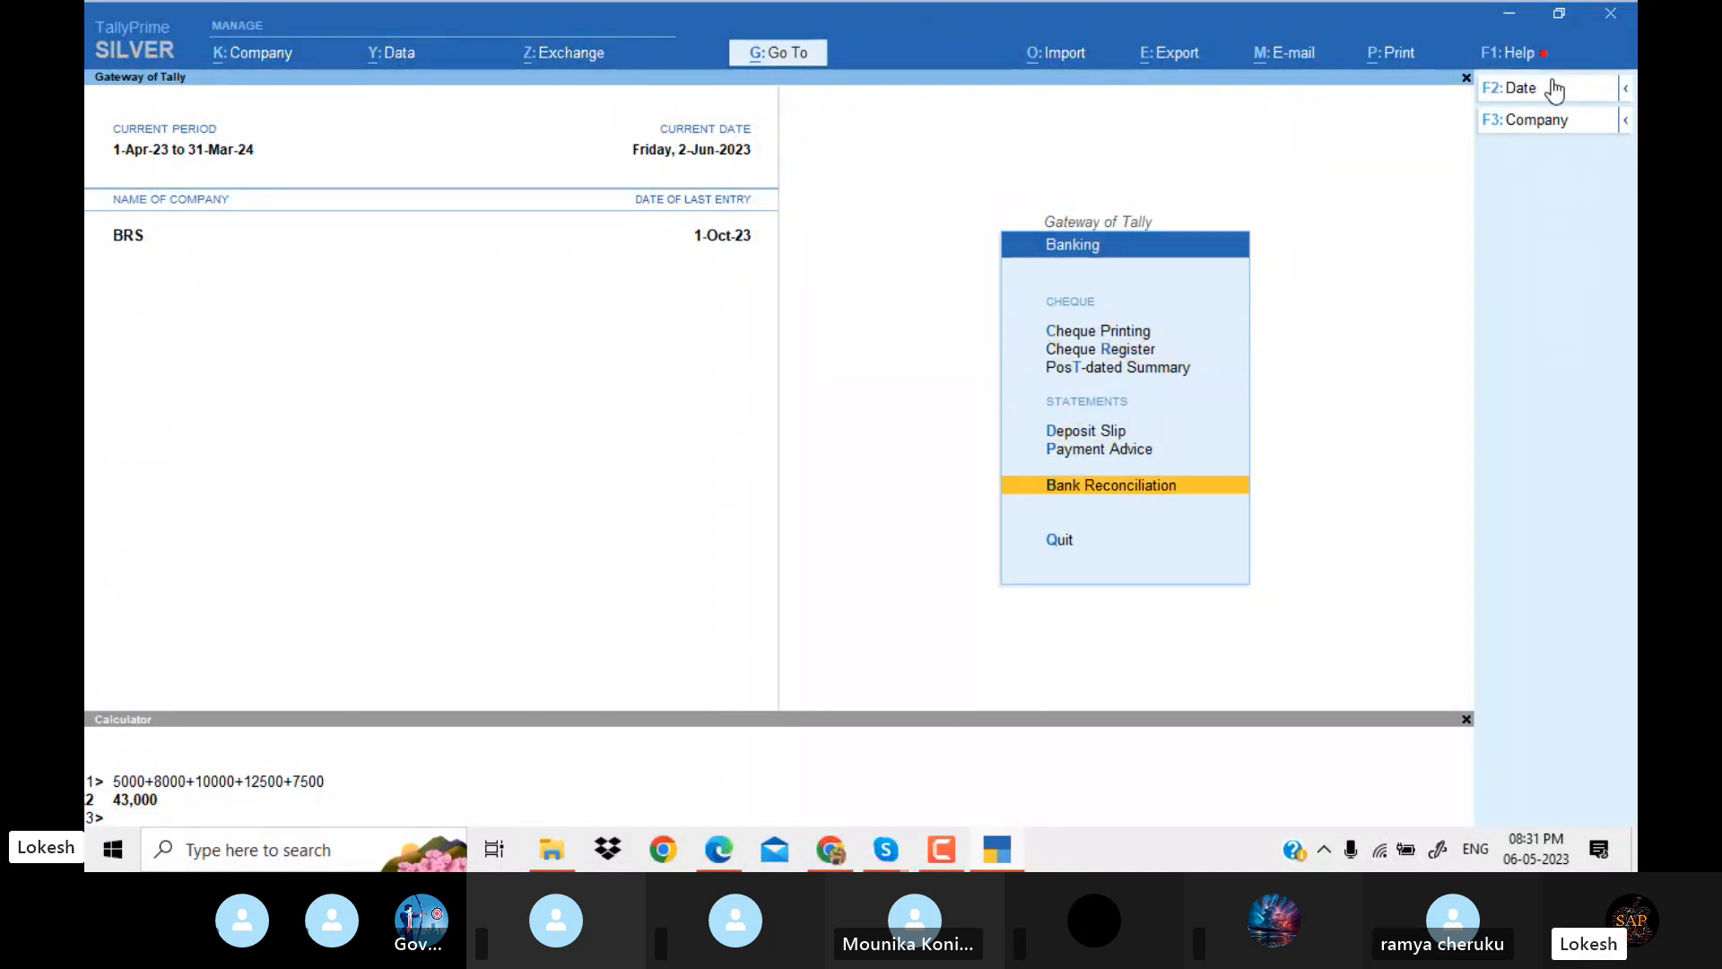
key(Return)
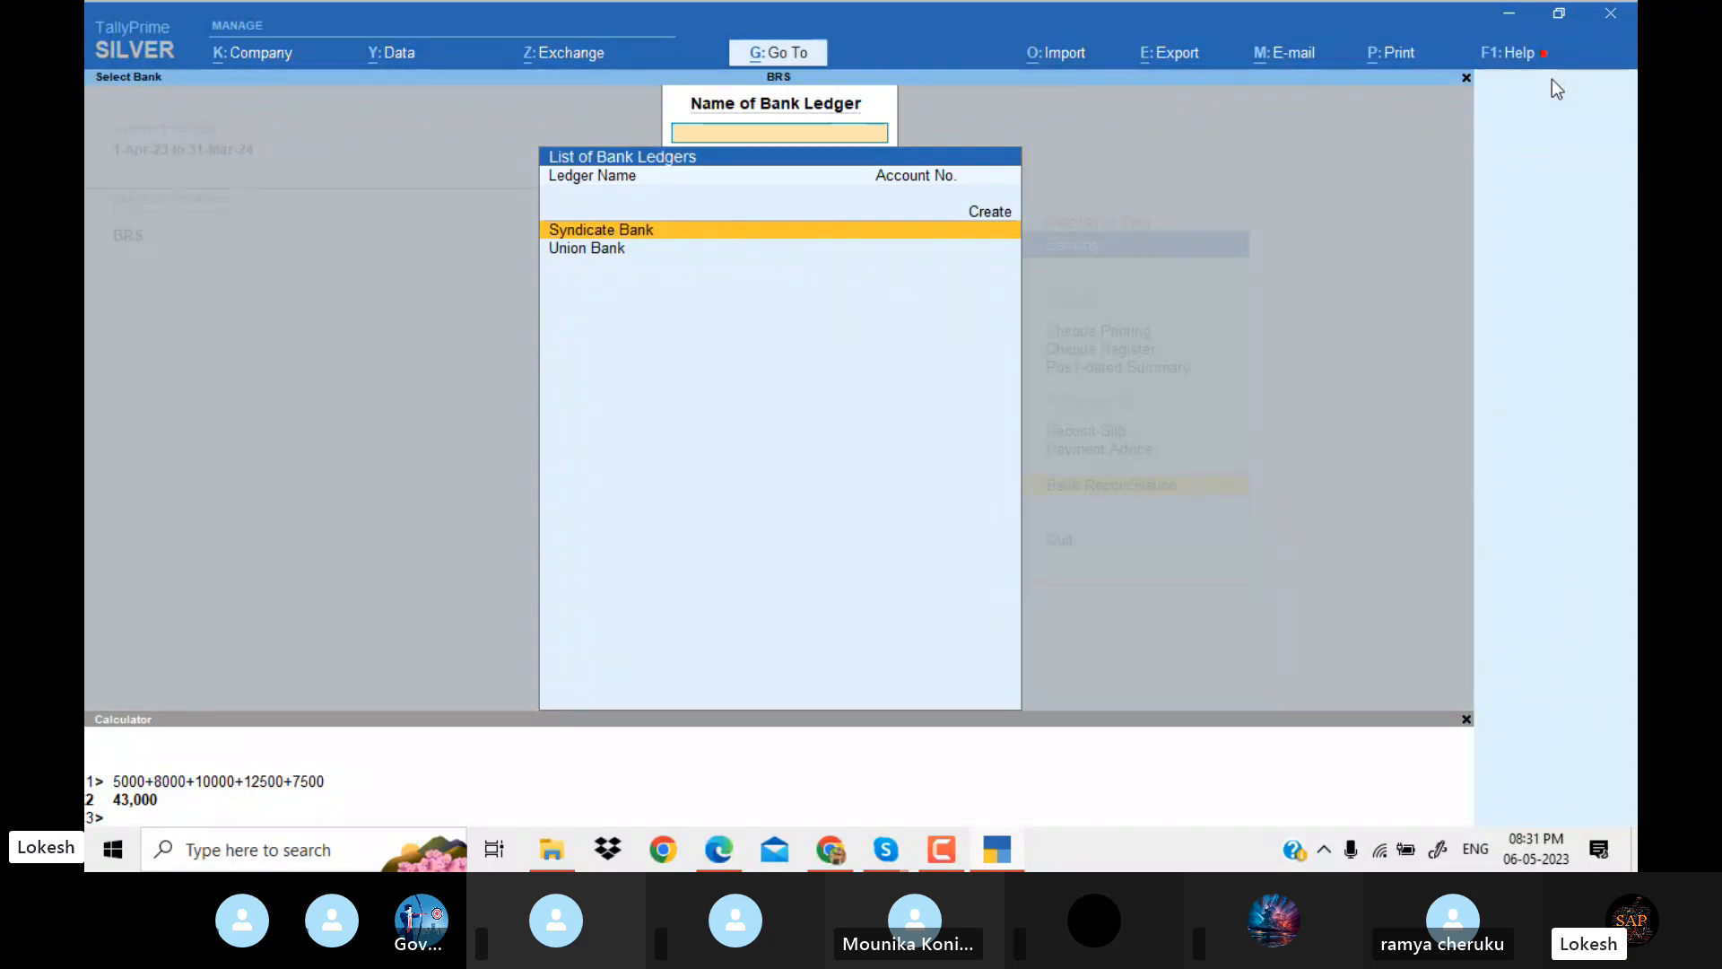
key(Down)
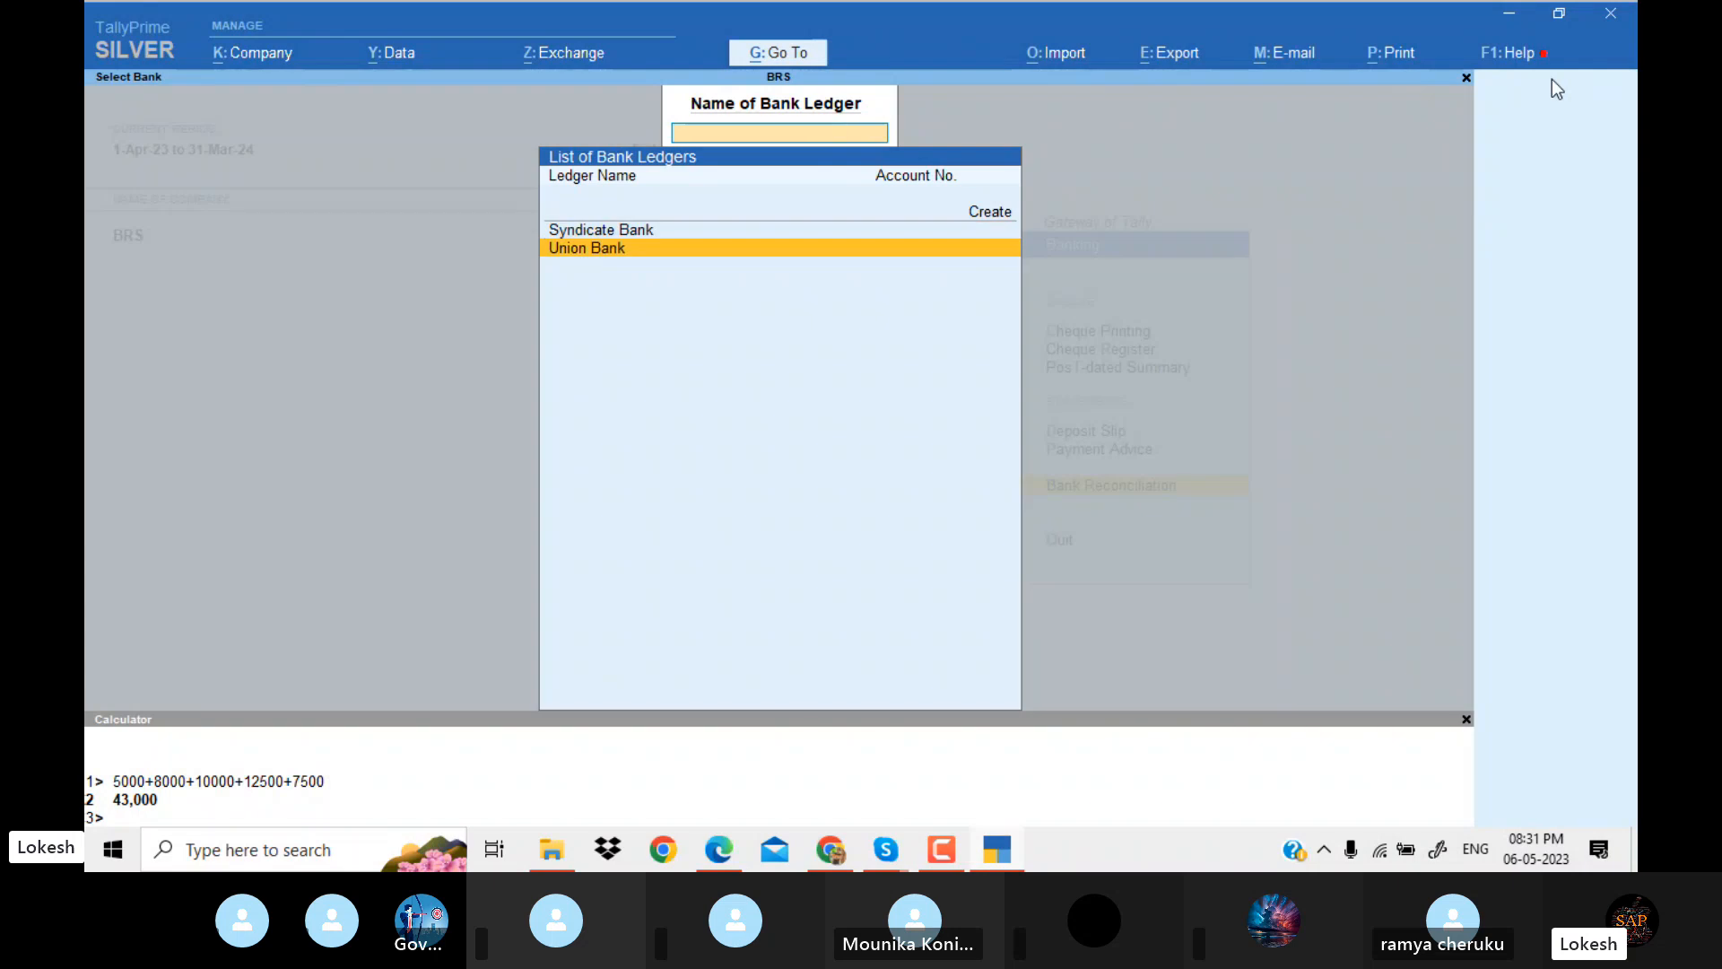
key(Return)
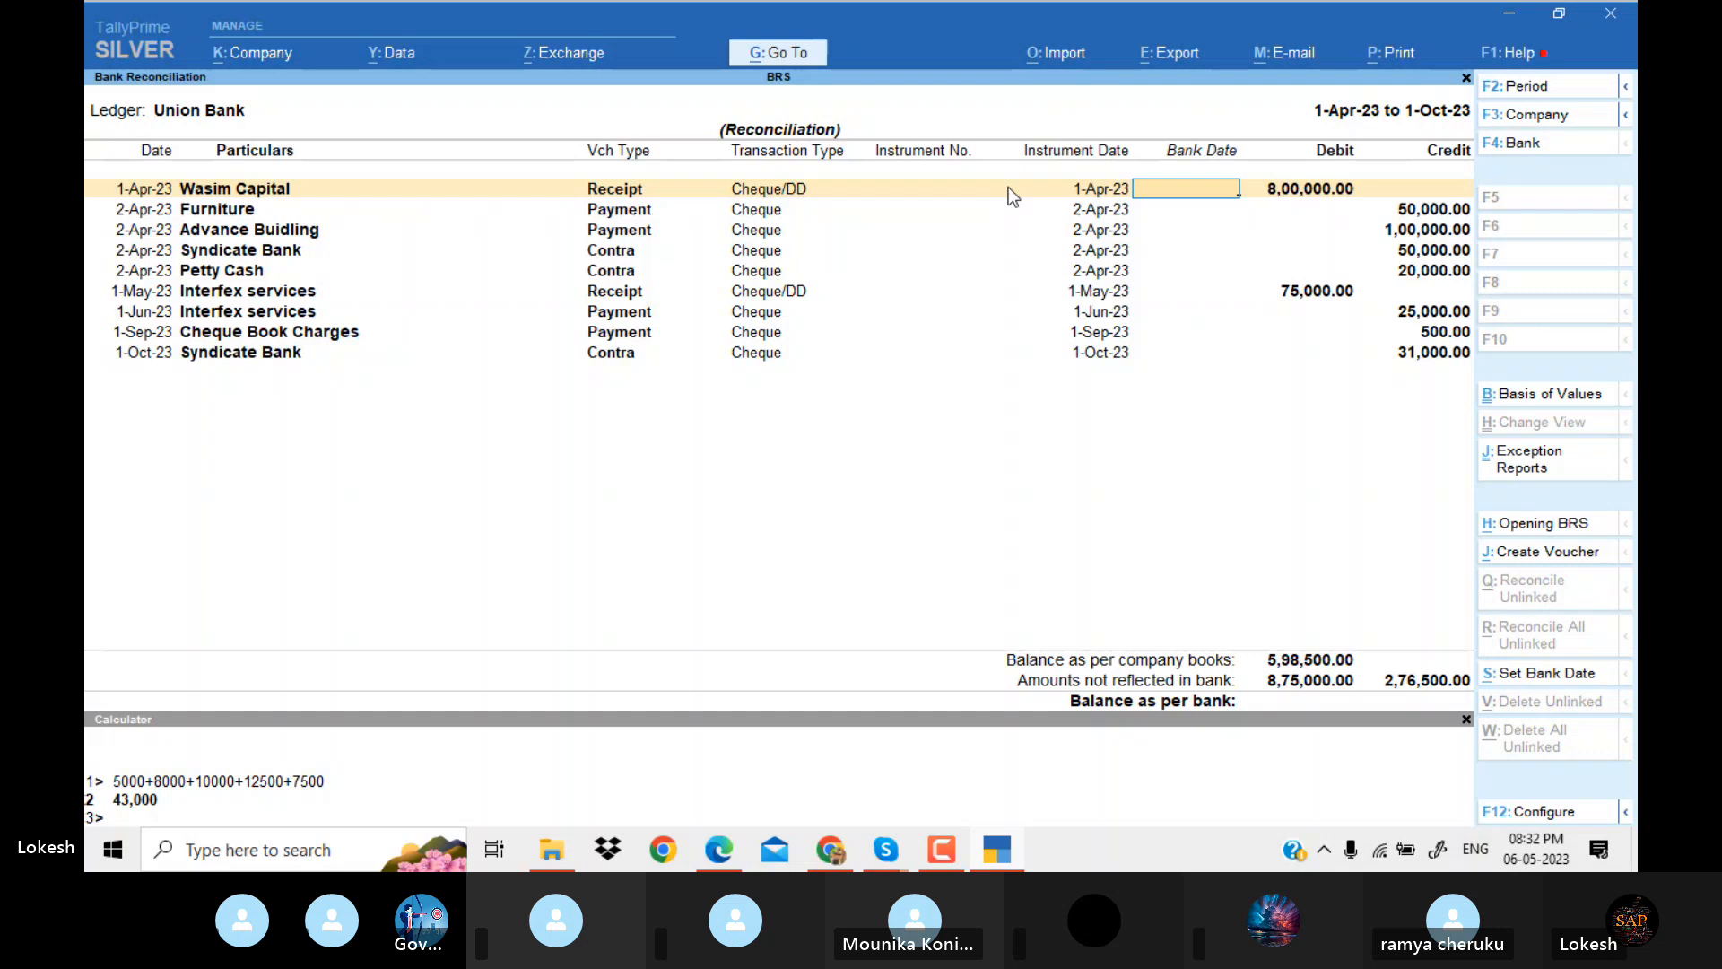
click(884, 850)
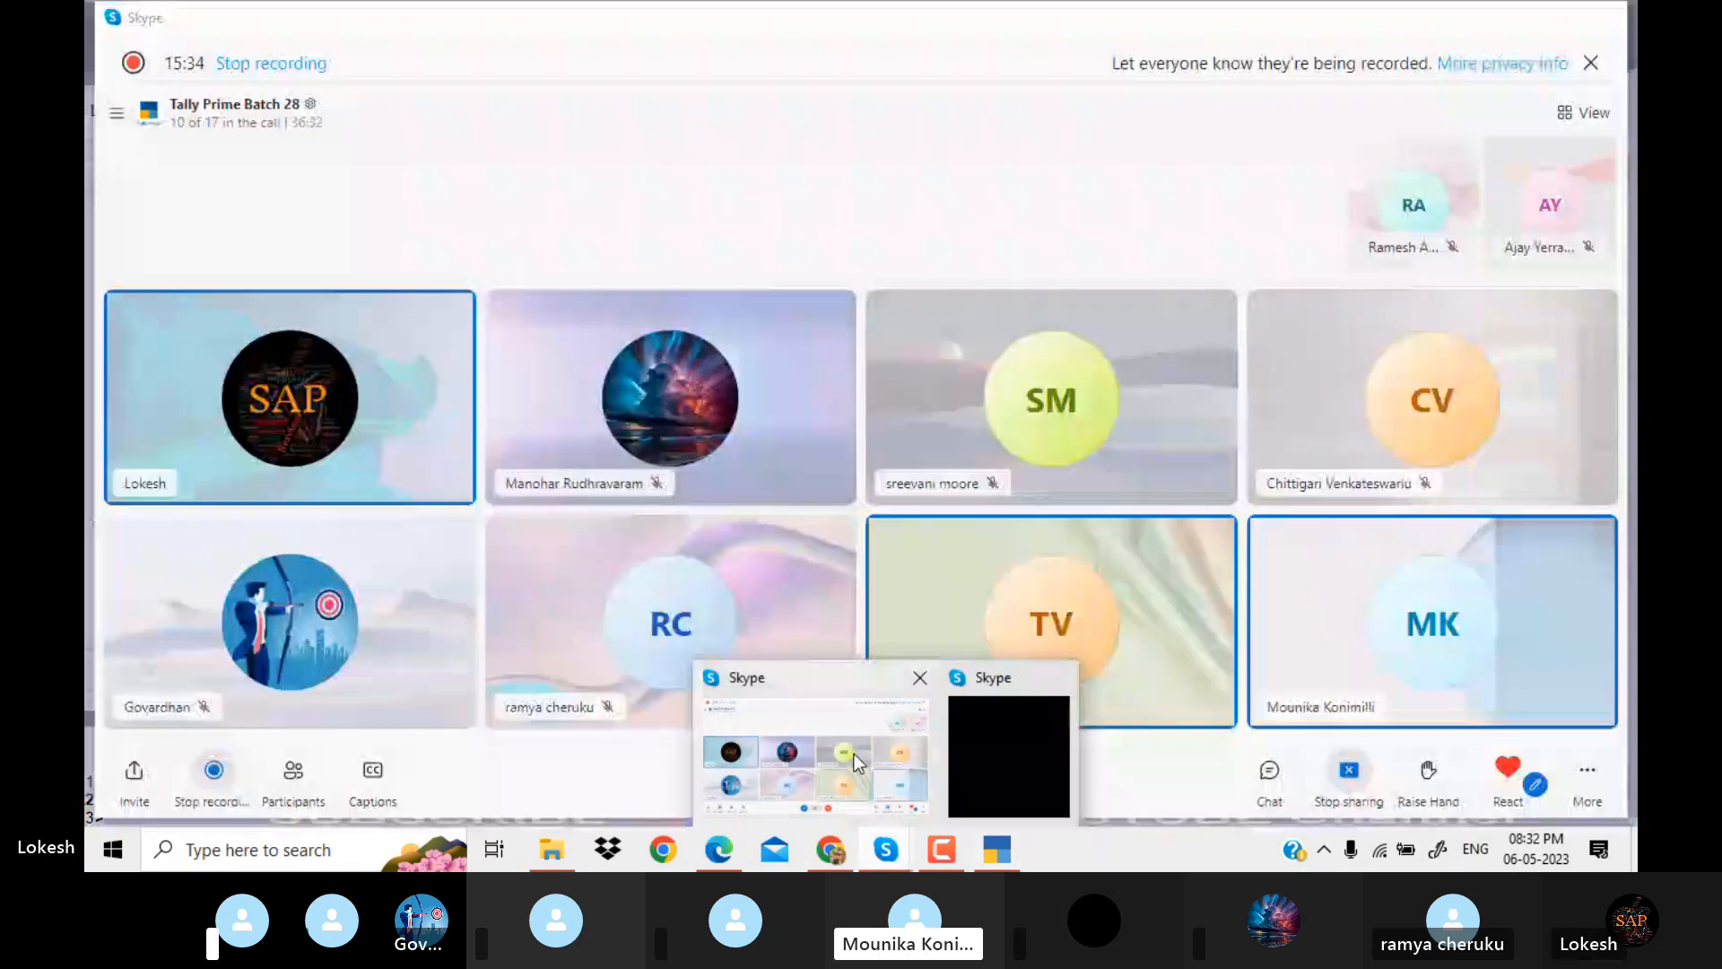
click(859, 767)
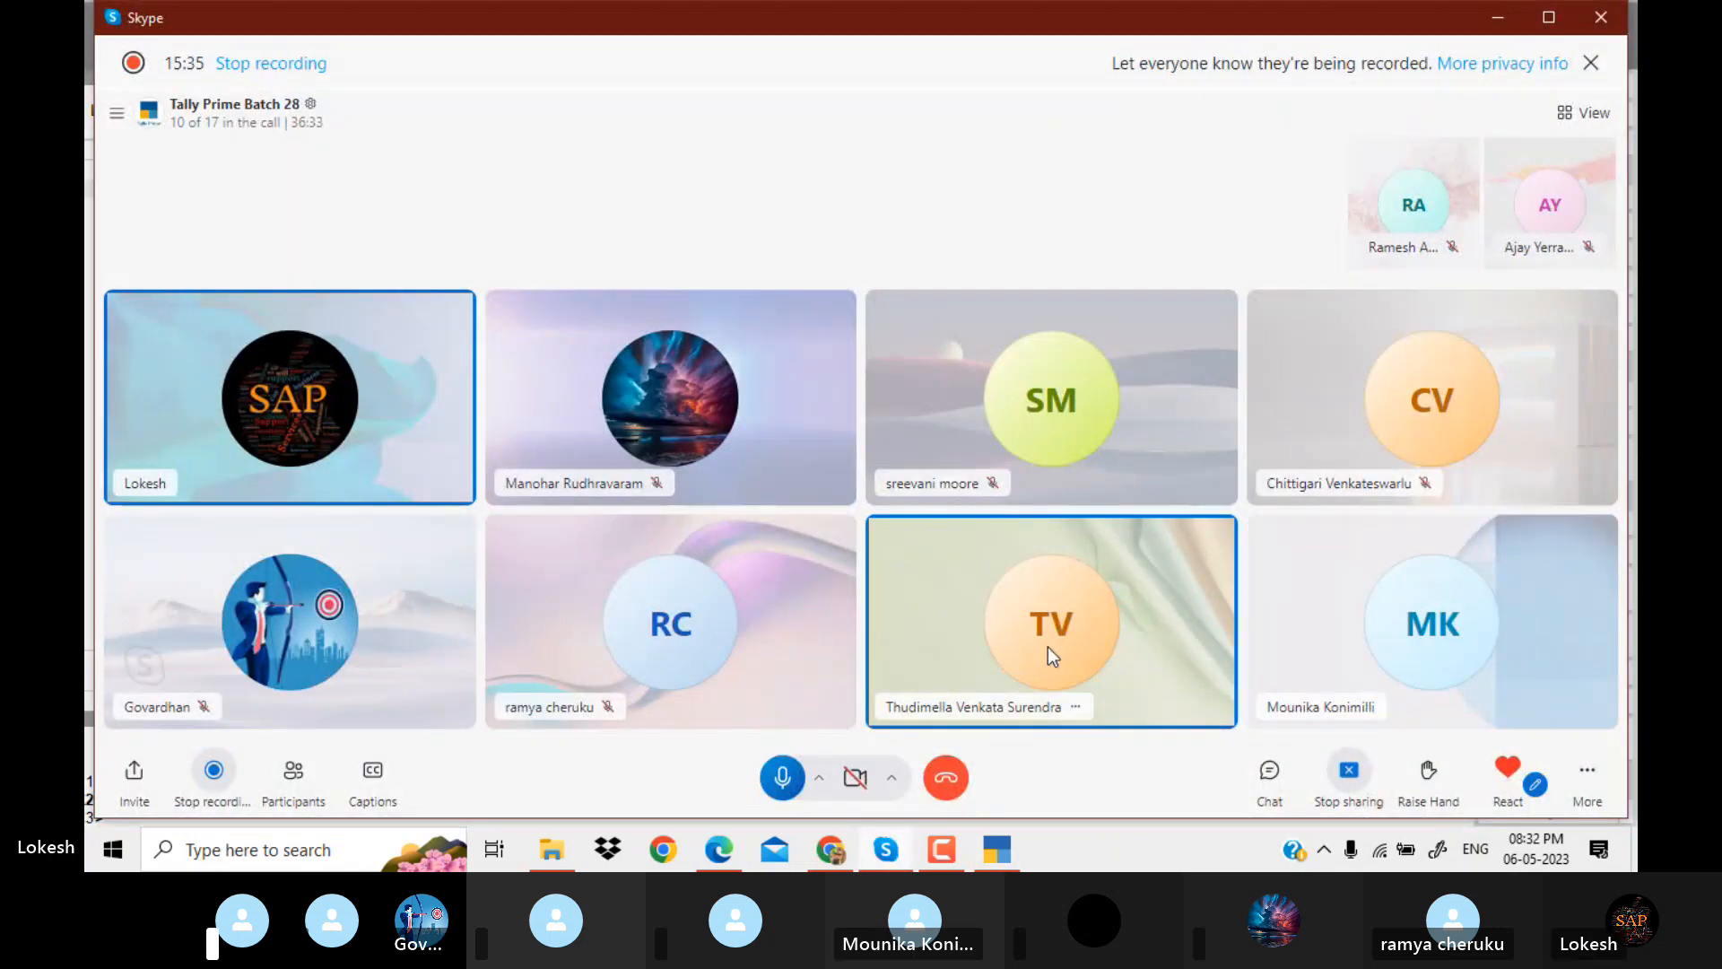
click(939, 845)
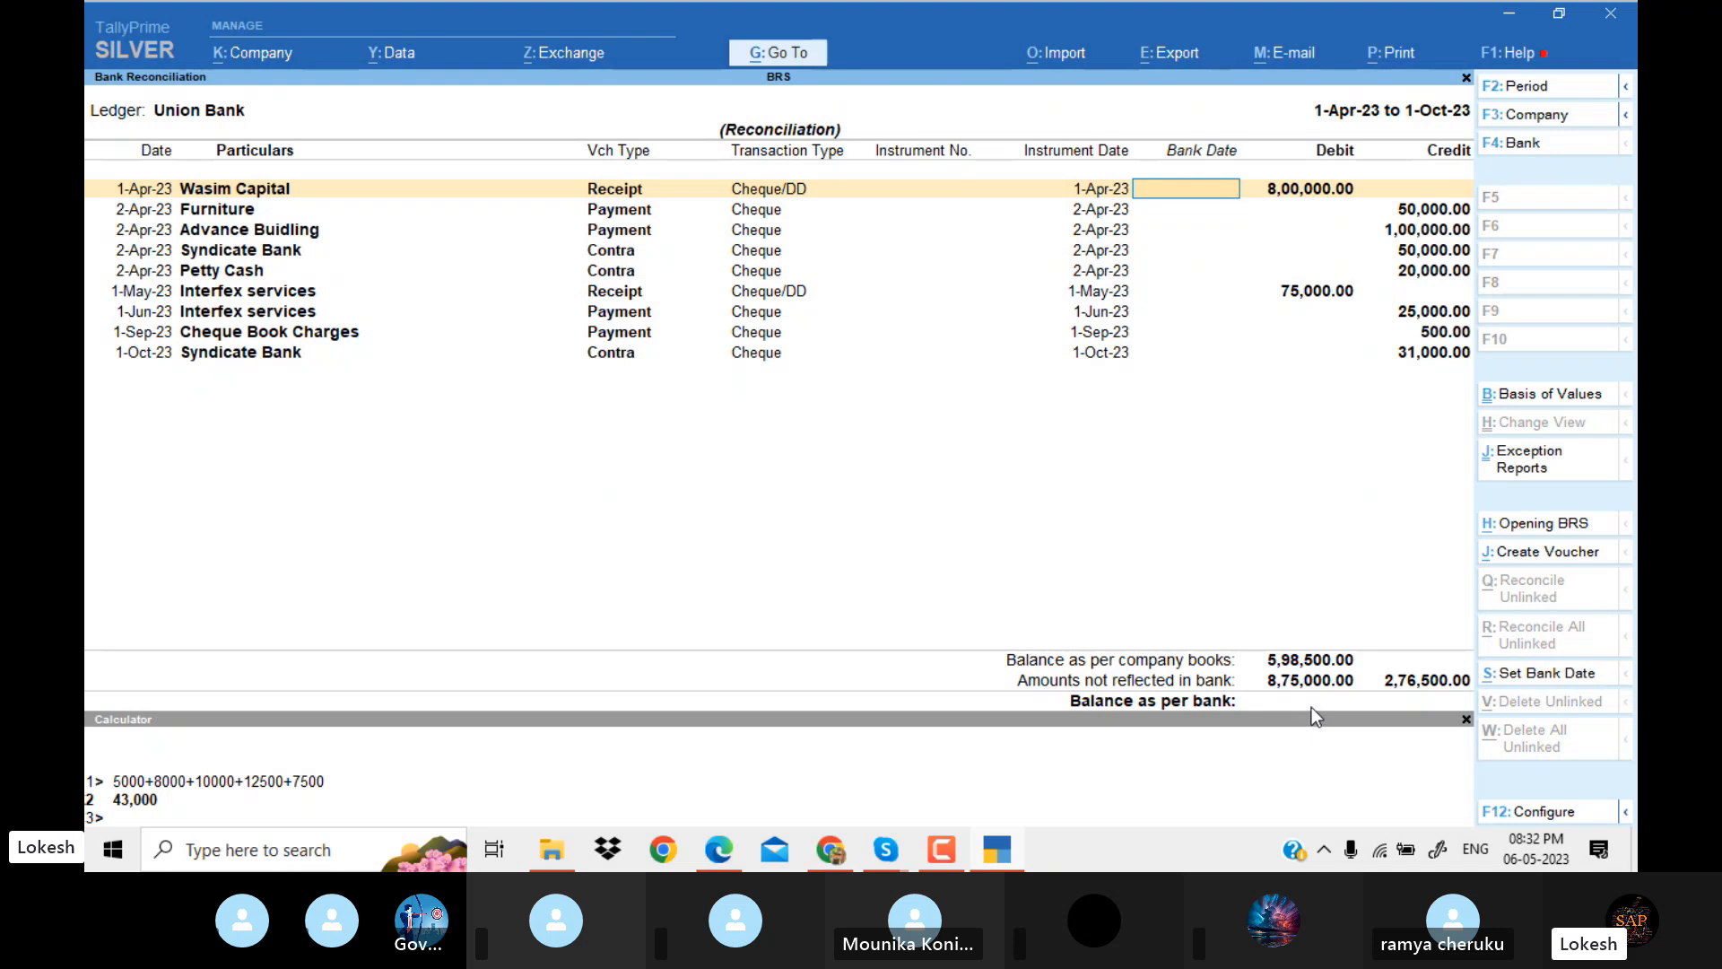
Open the Bank Reconciliation of the Syndicate Bank ledger and examine its transactions and amounts not reflected in bank.
key(Escape)
key(Return)
key(Up)
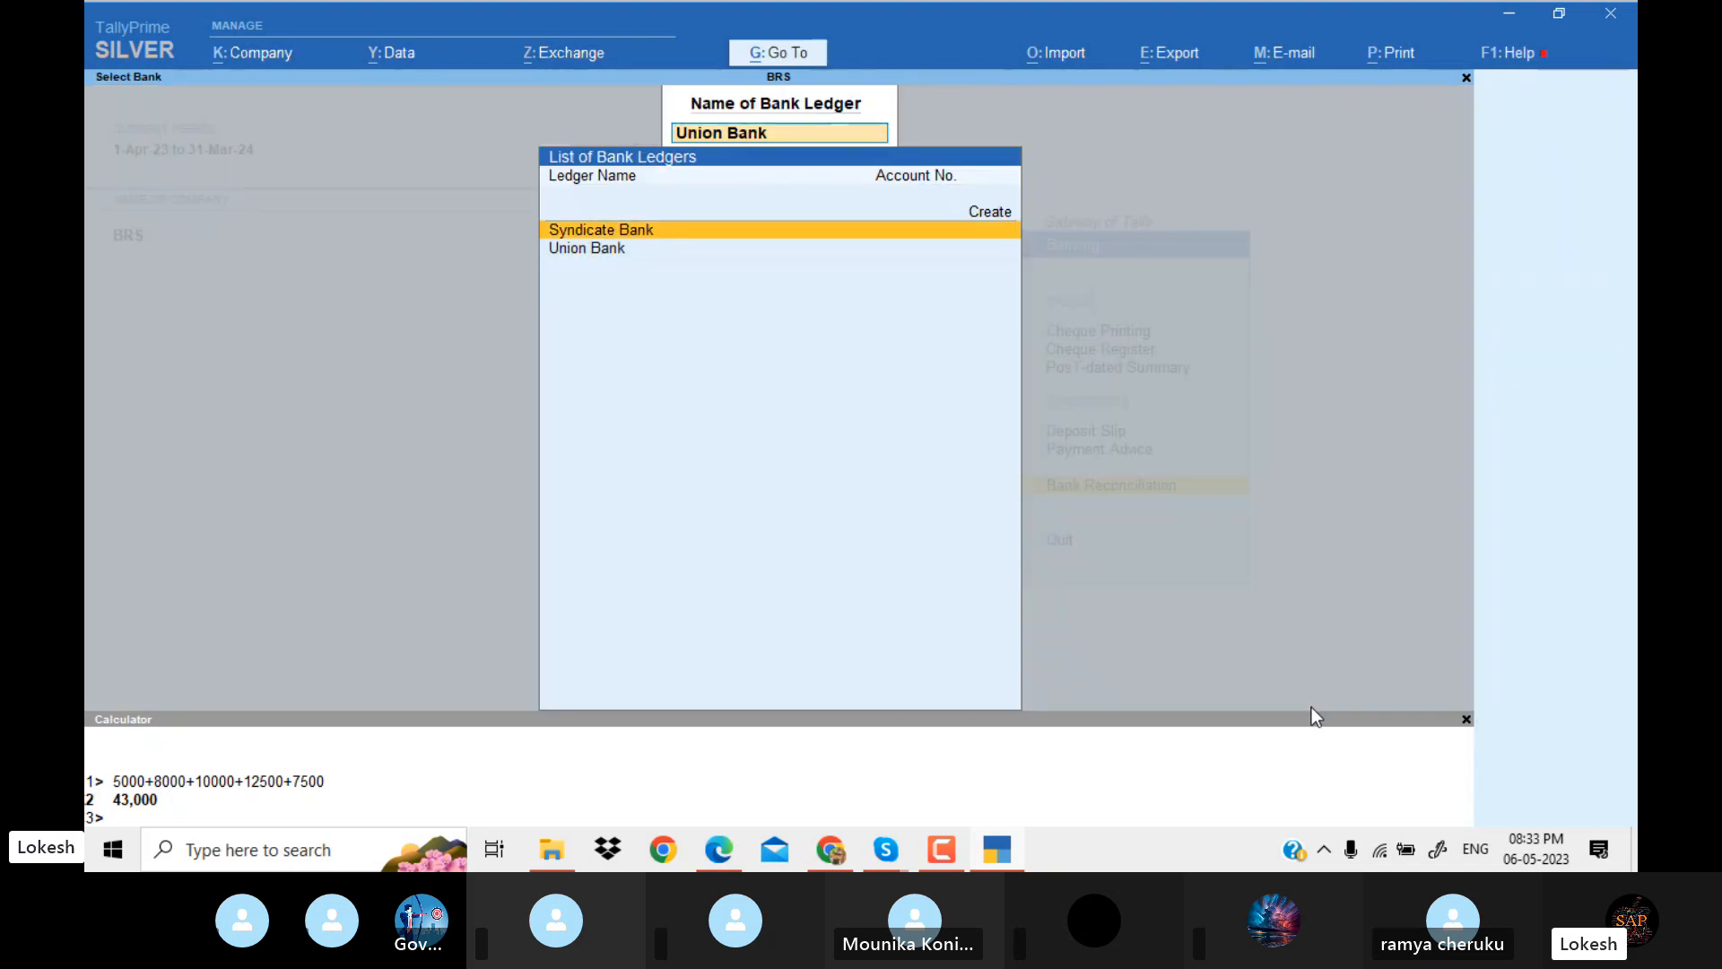
key(Return)
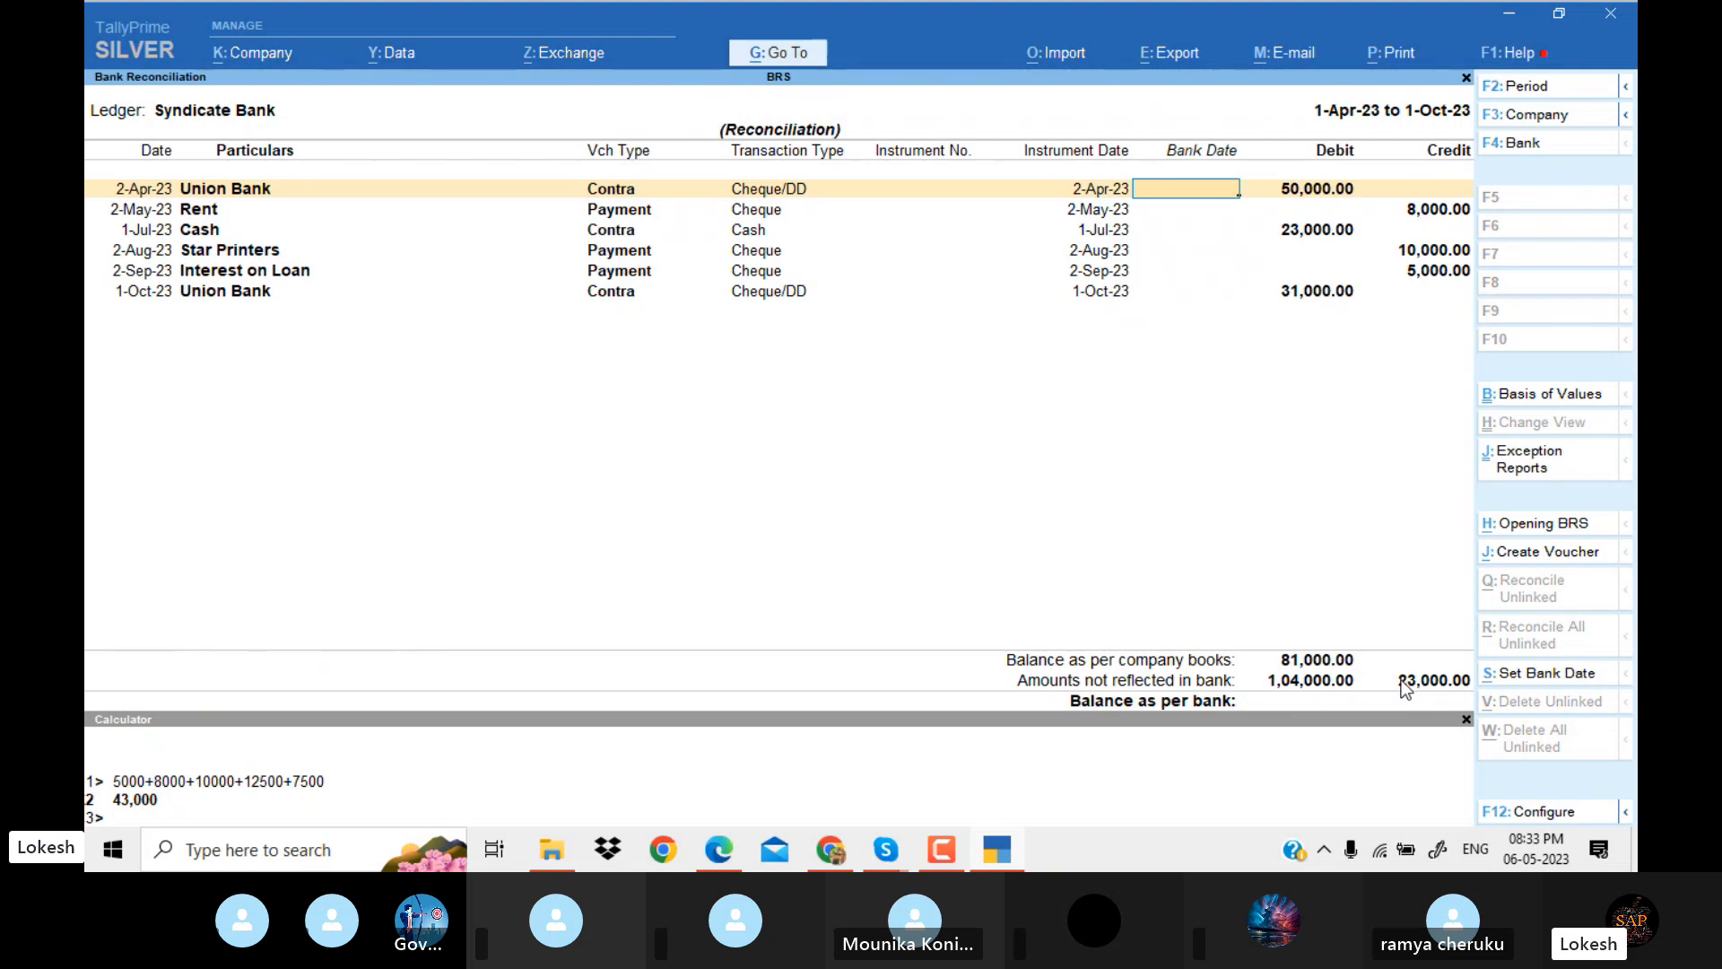
Close the Syndicate Bank reconciliation and look briefly at the Post-dated Summary.
key(Escape)
key(Return)
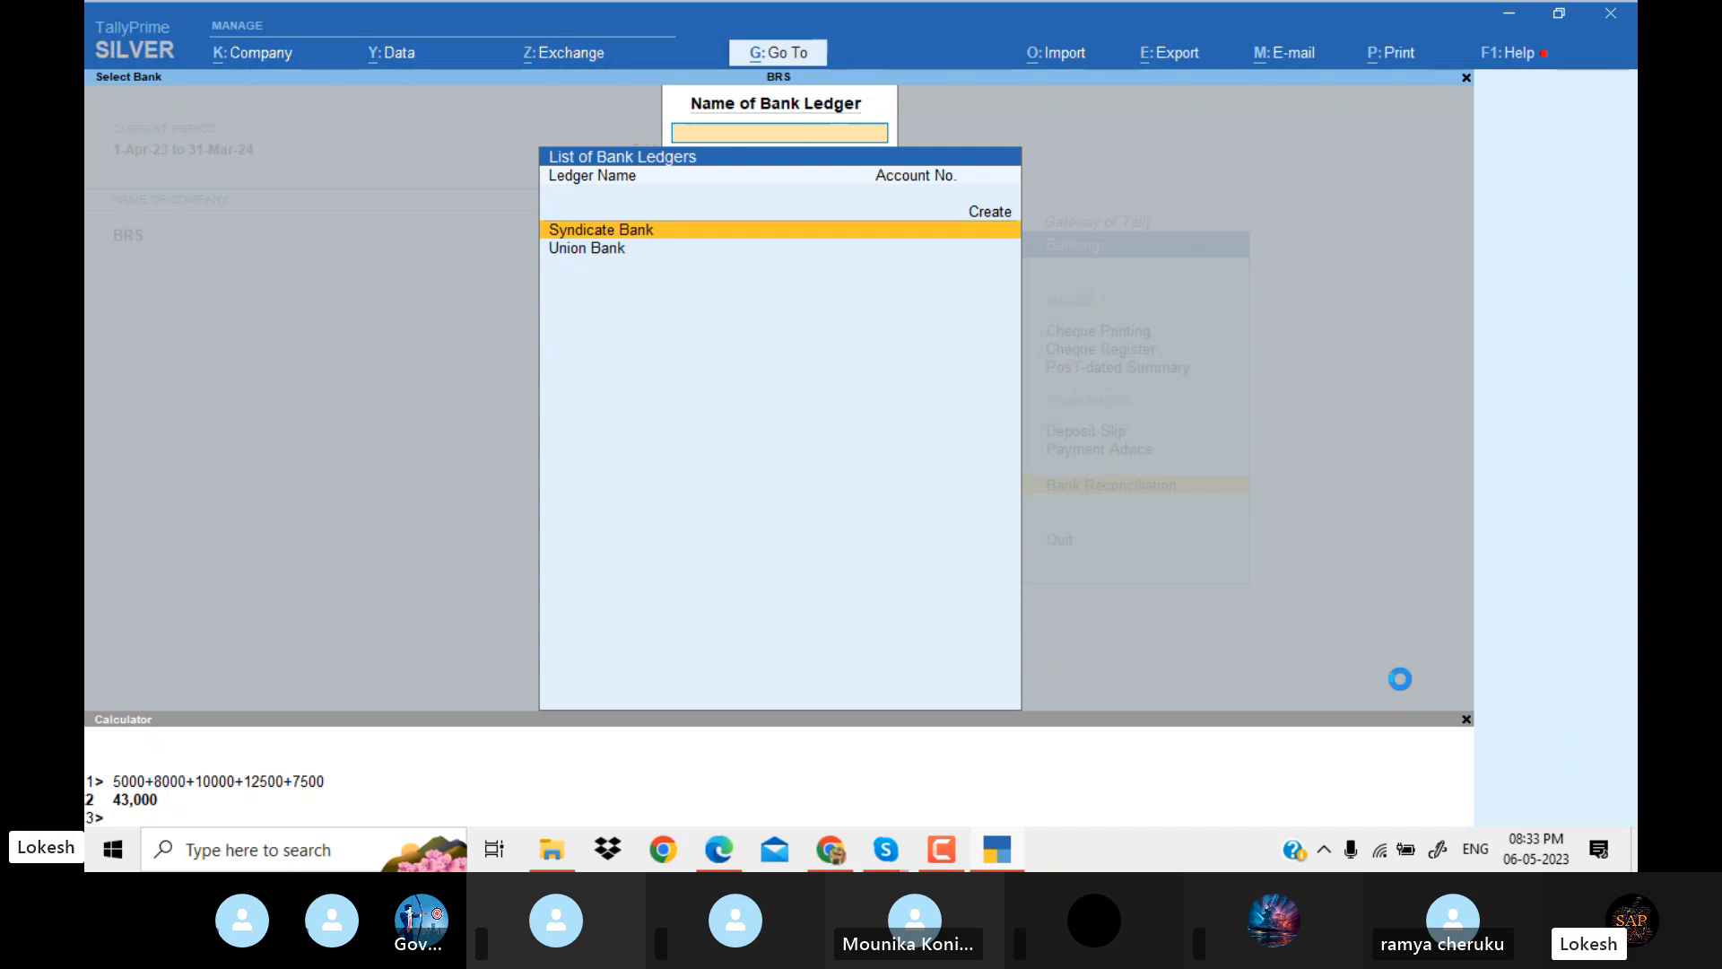
key(Escape)
key(Up)
key(Up)
key(Up)
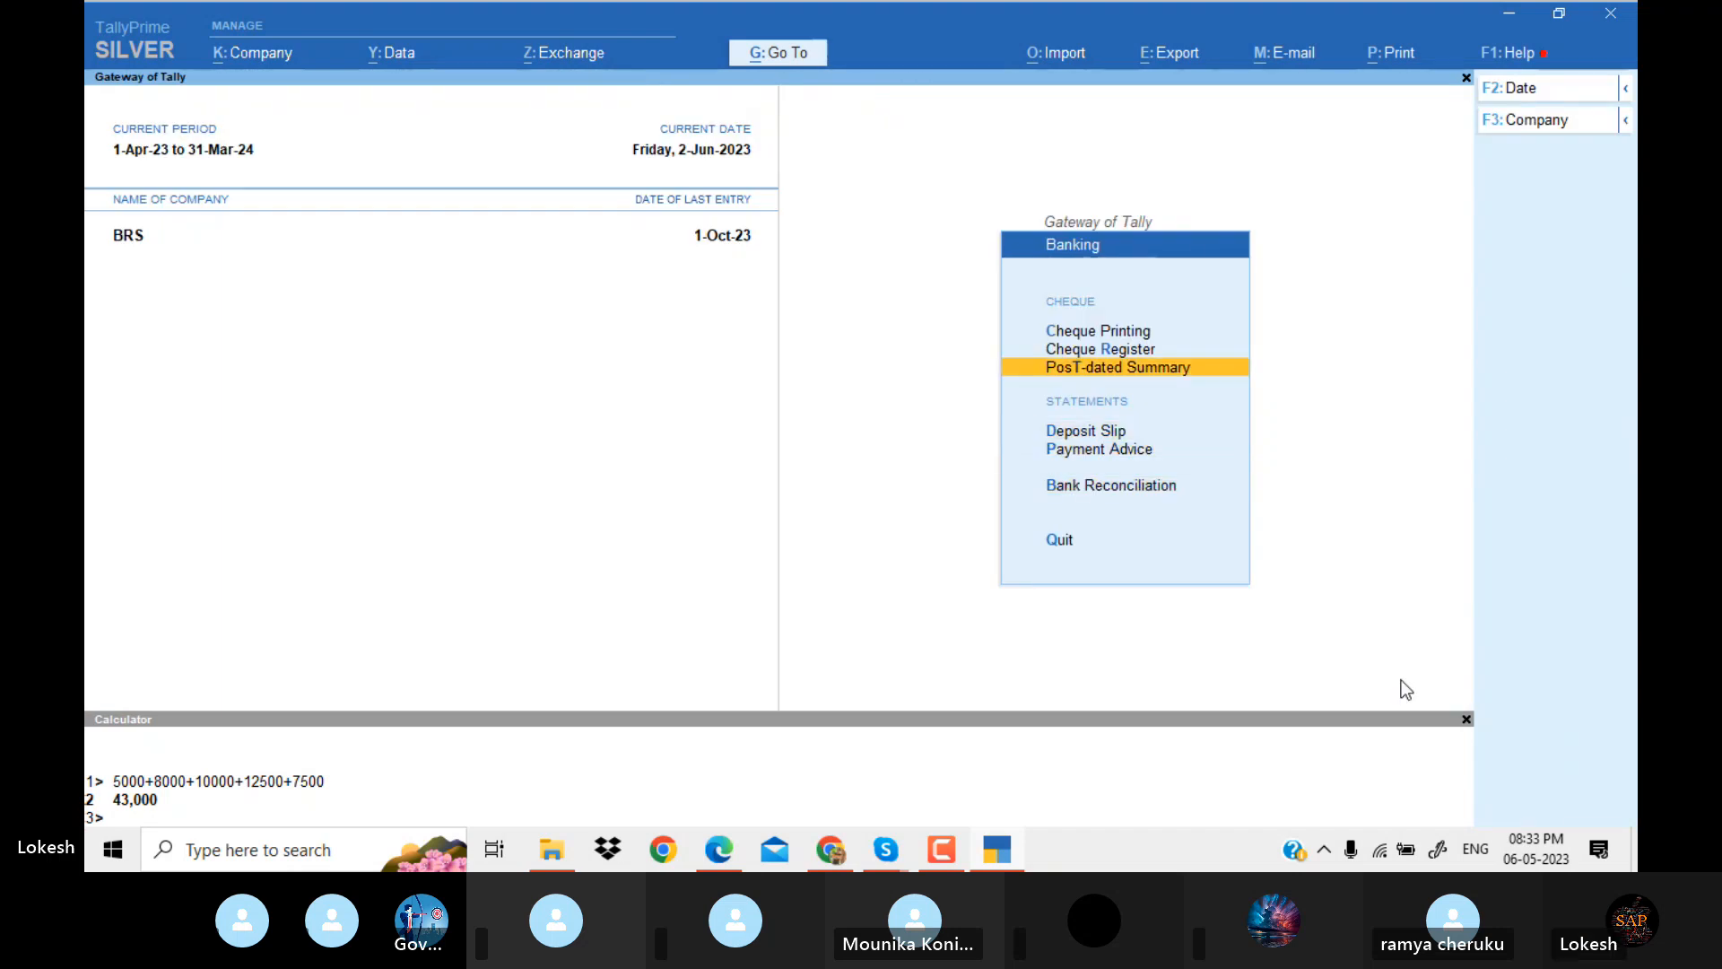
key(Up)
key(Down)
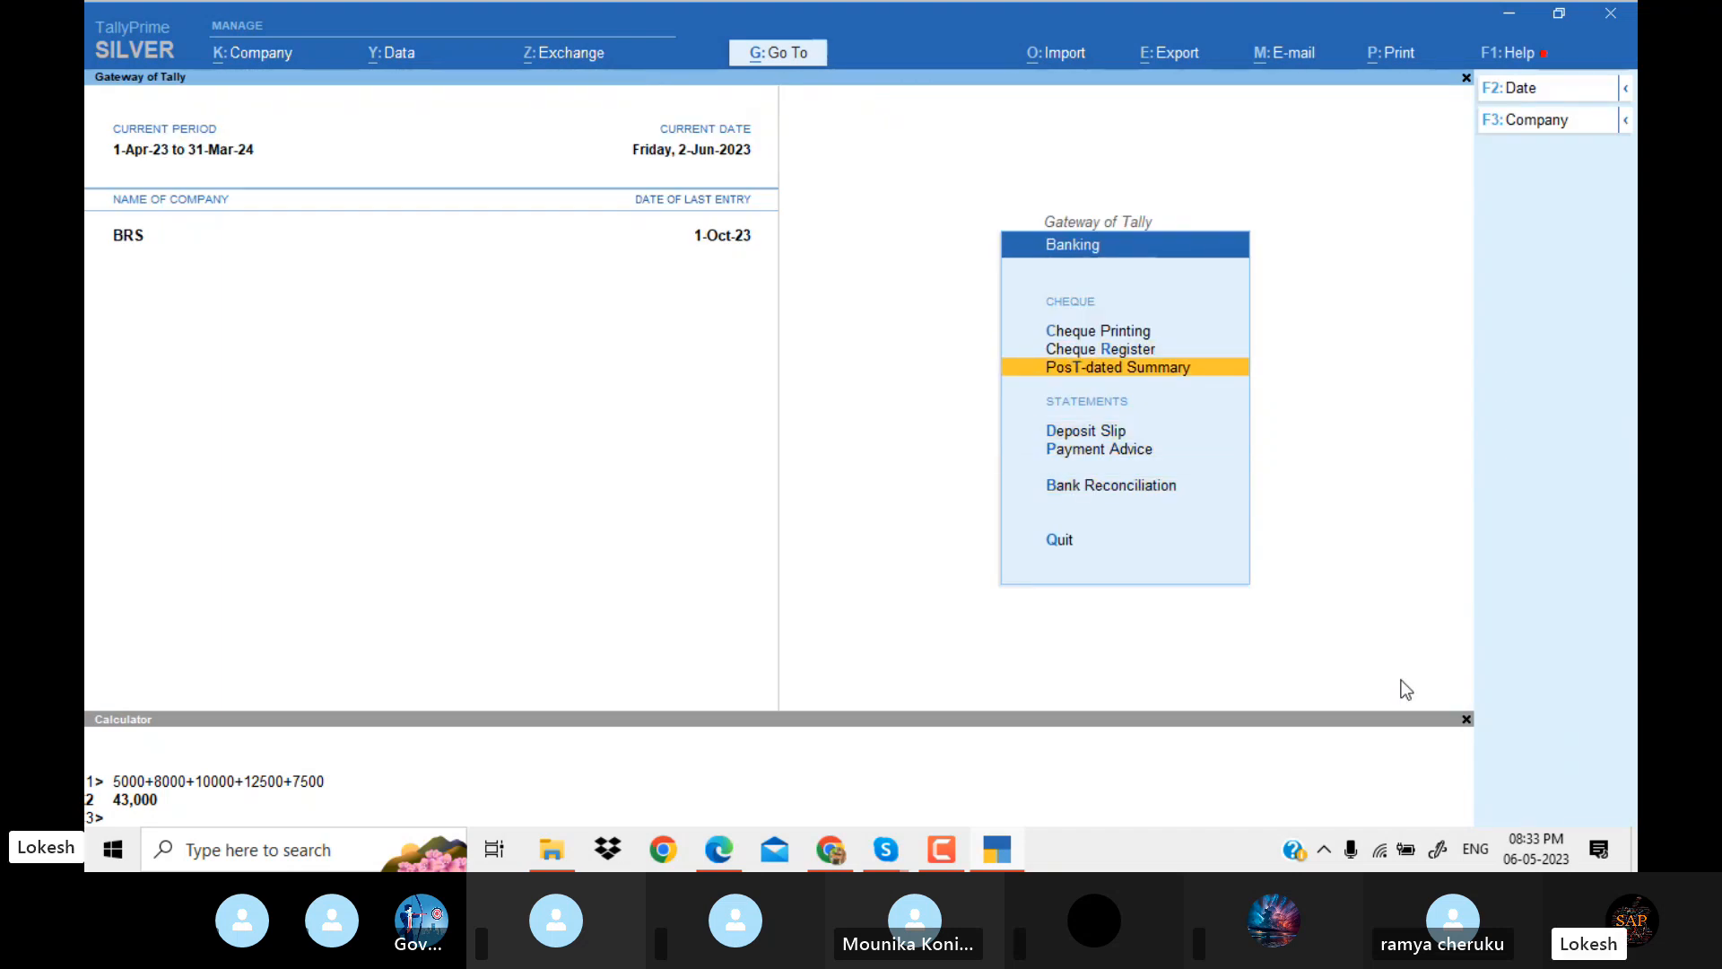
key(Return)
key(Escape)
Open the Cheque Register and start reconciling Syndicate Bank from it.
key(Up)
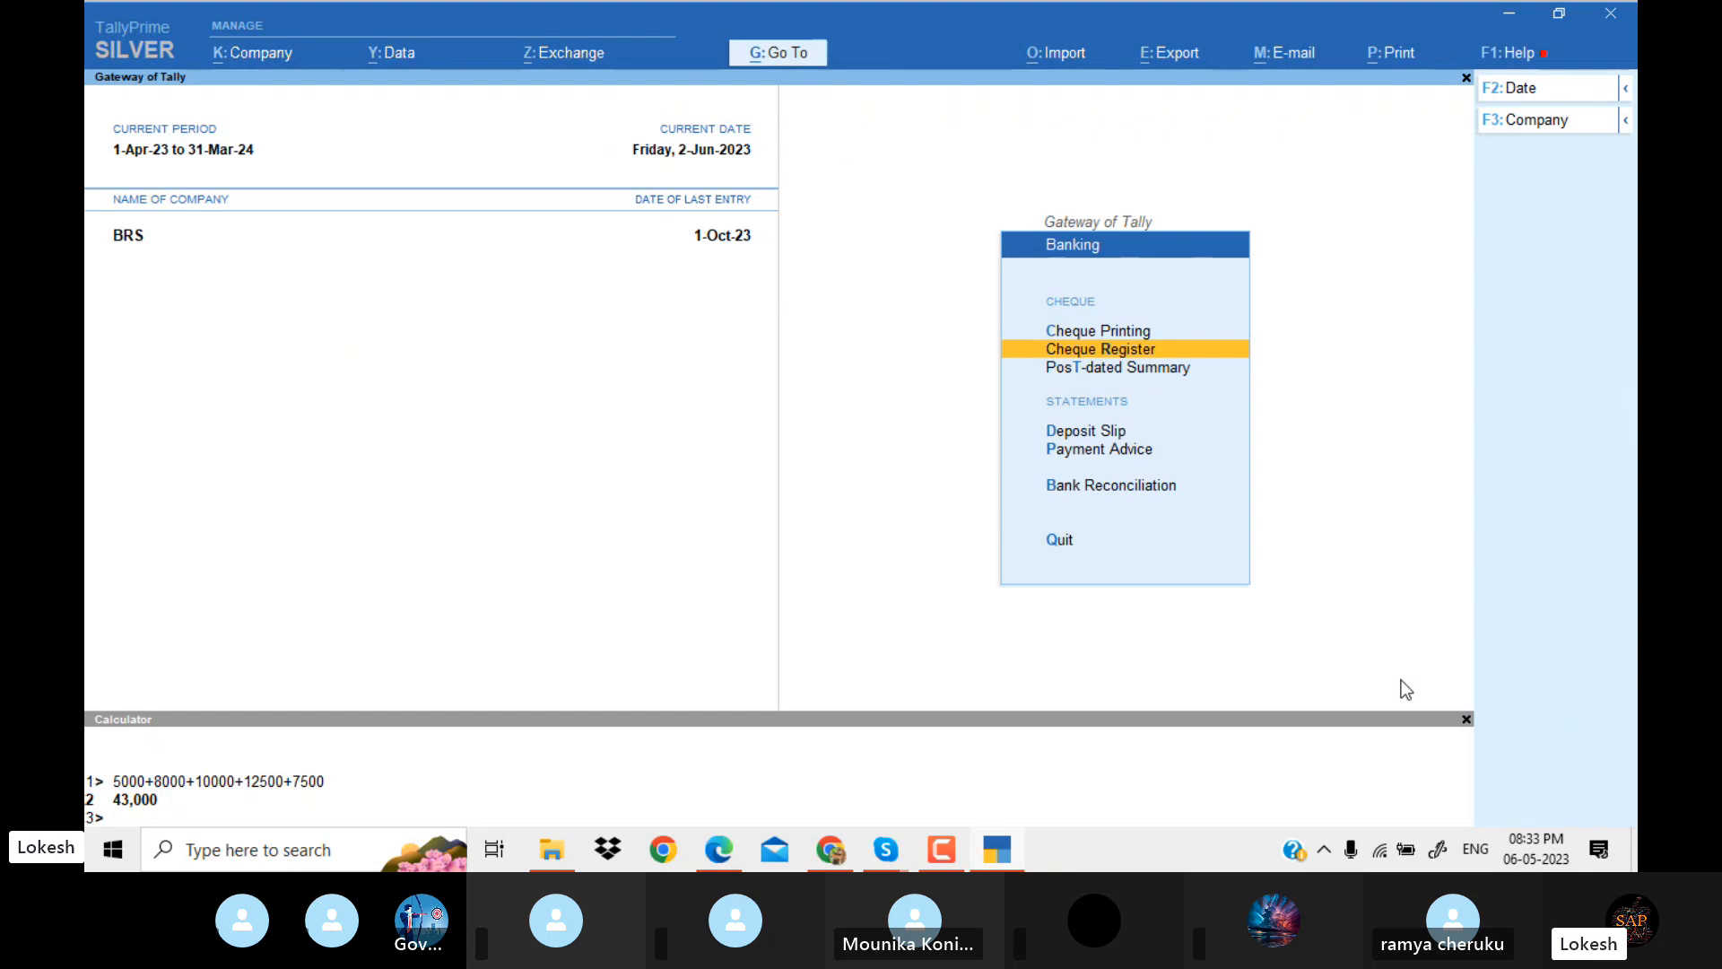
key(Return)
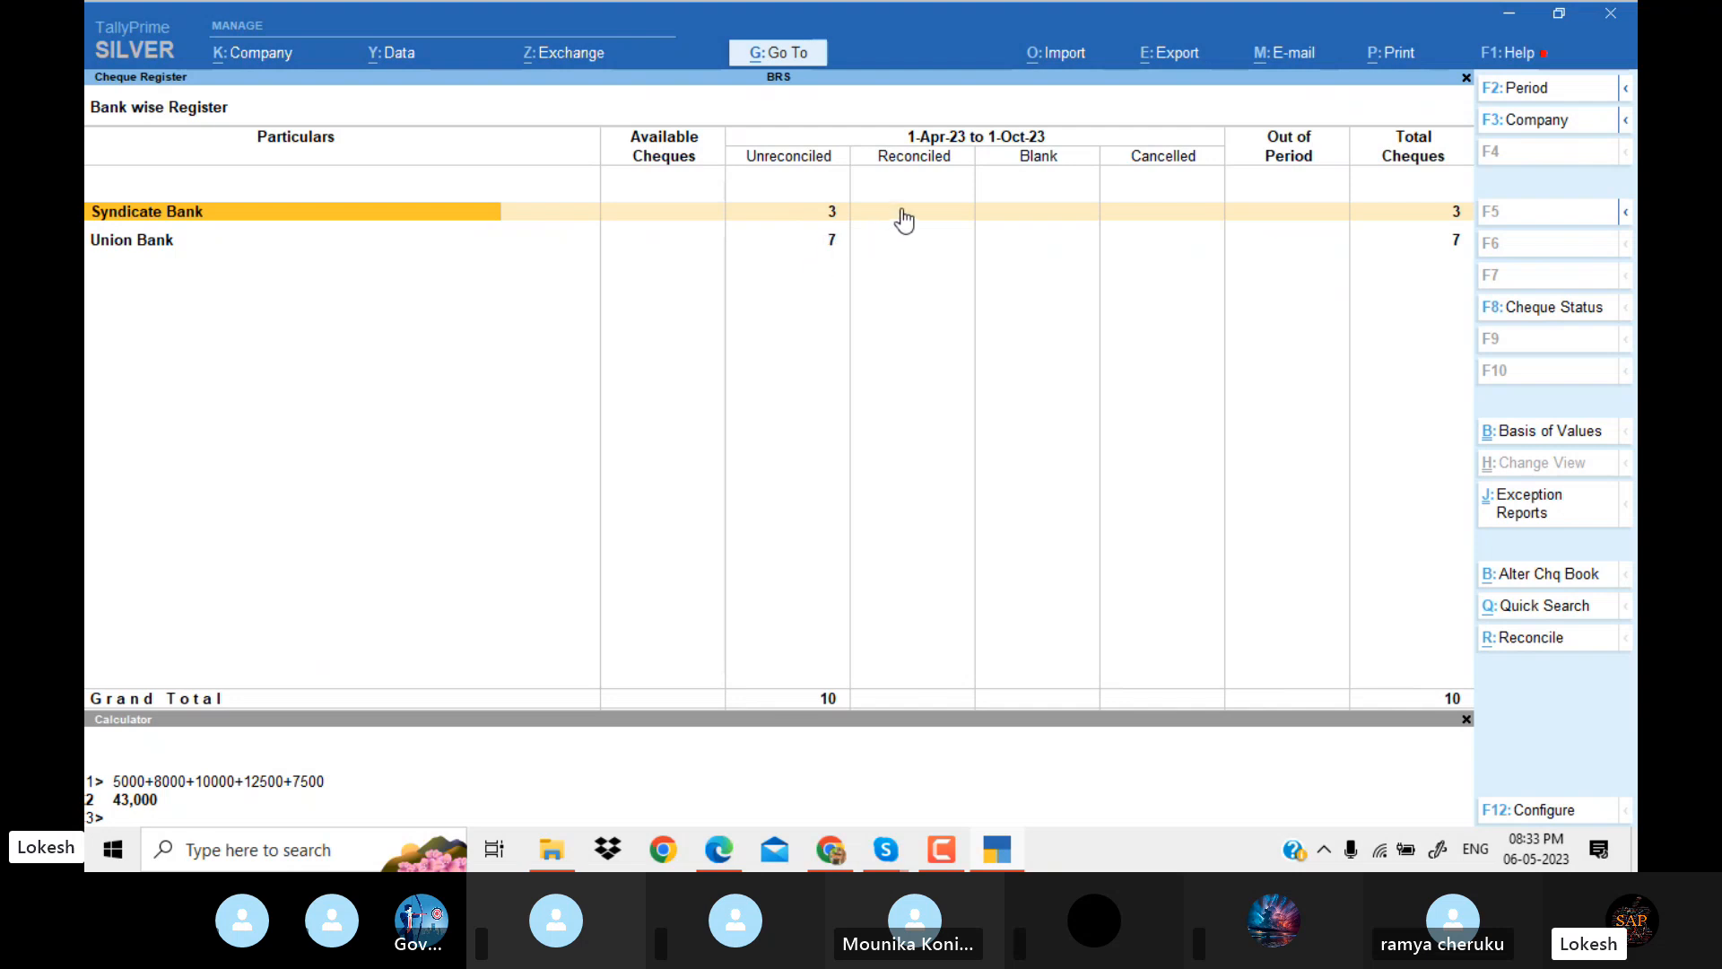
click(1545, 639)
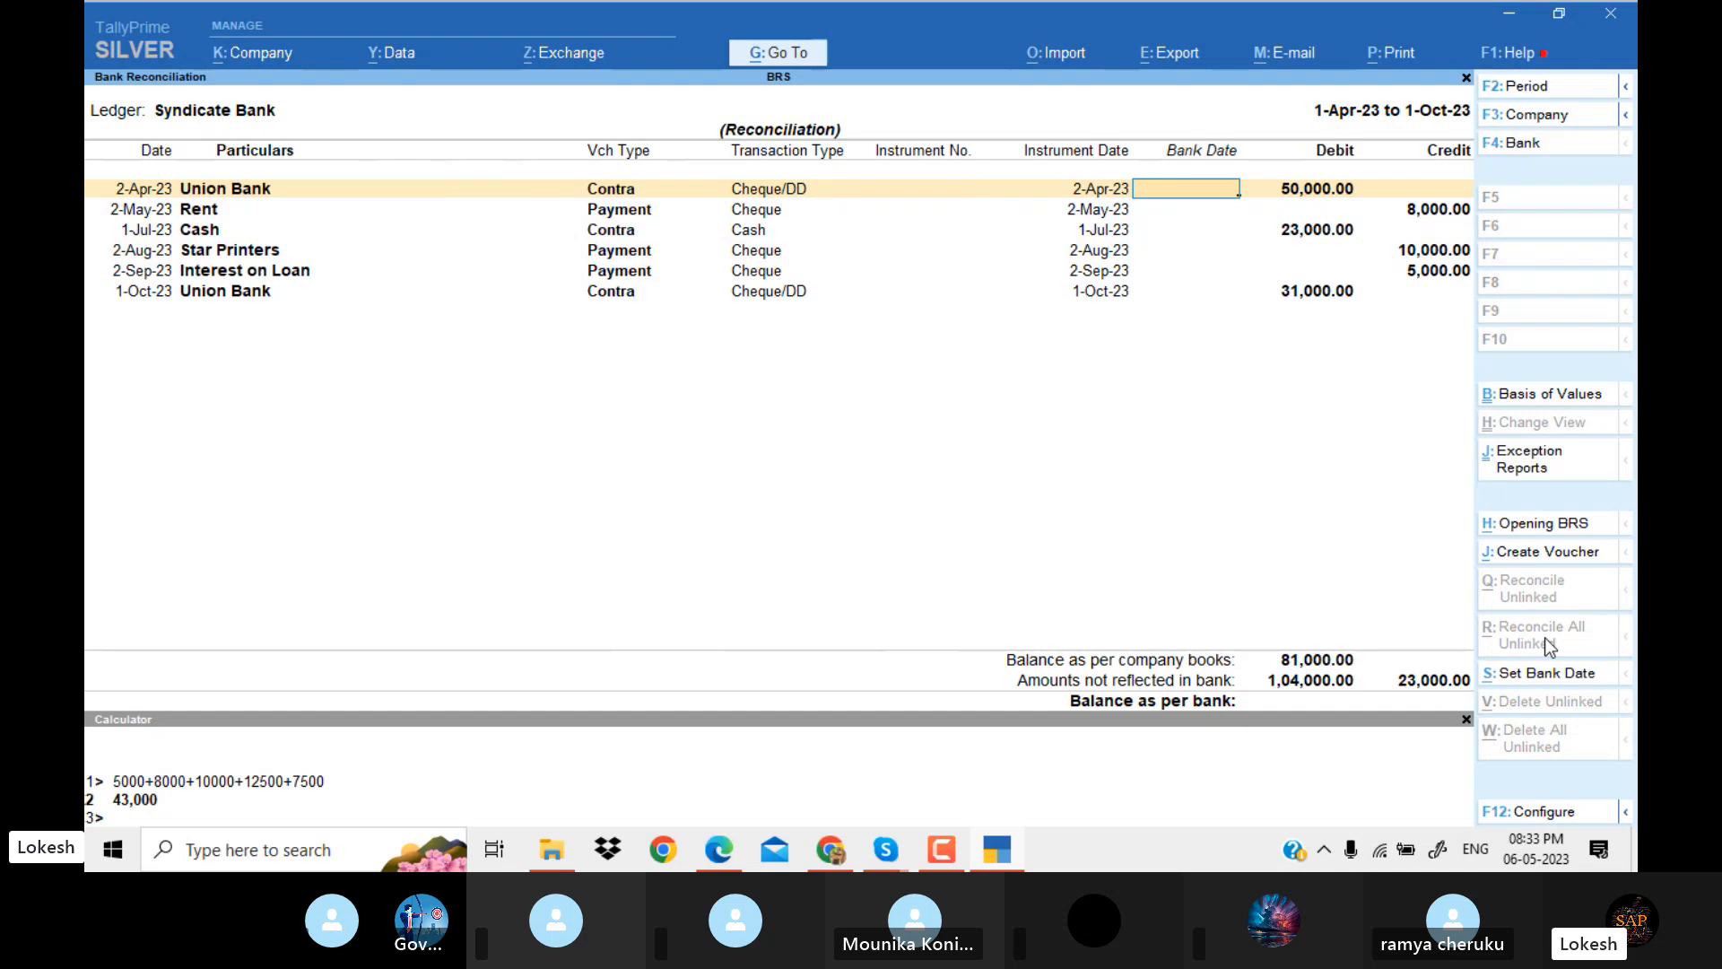
Set the bank date to 1-May-23 for the 2-Apr-23 Union Bank contra and 1-Jul-23 for the Rent payment.
text(1-5)
key(Return)
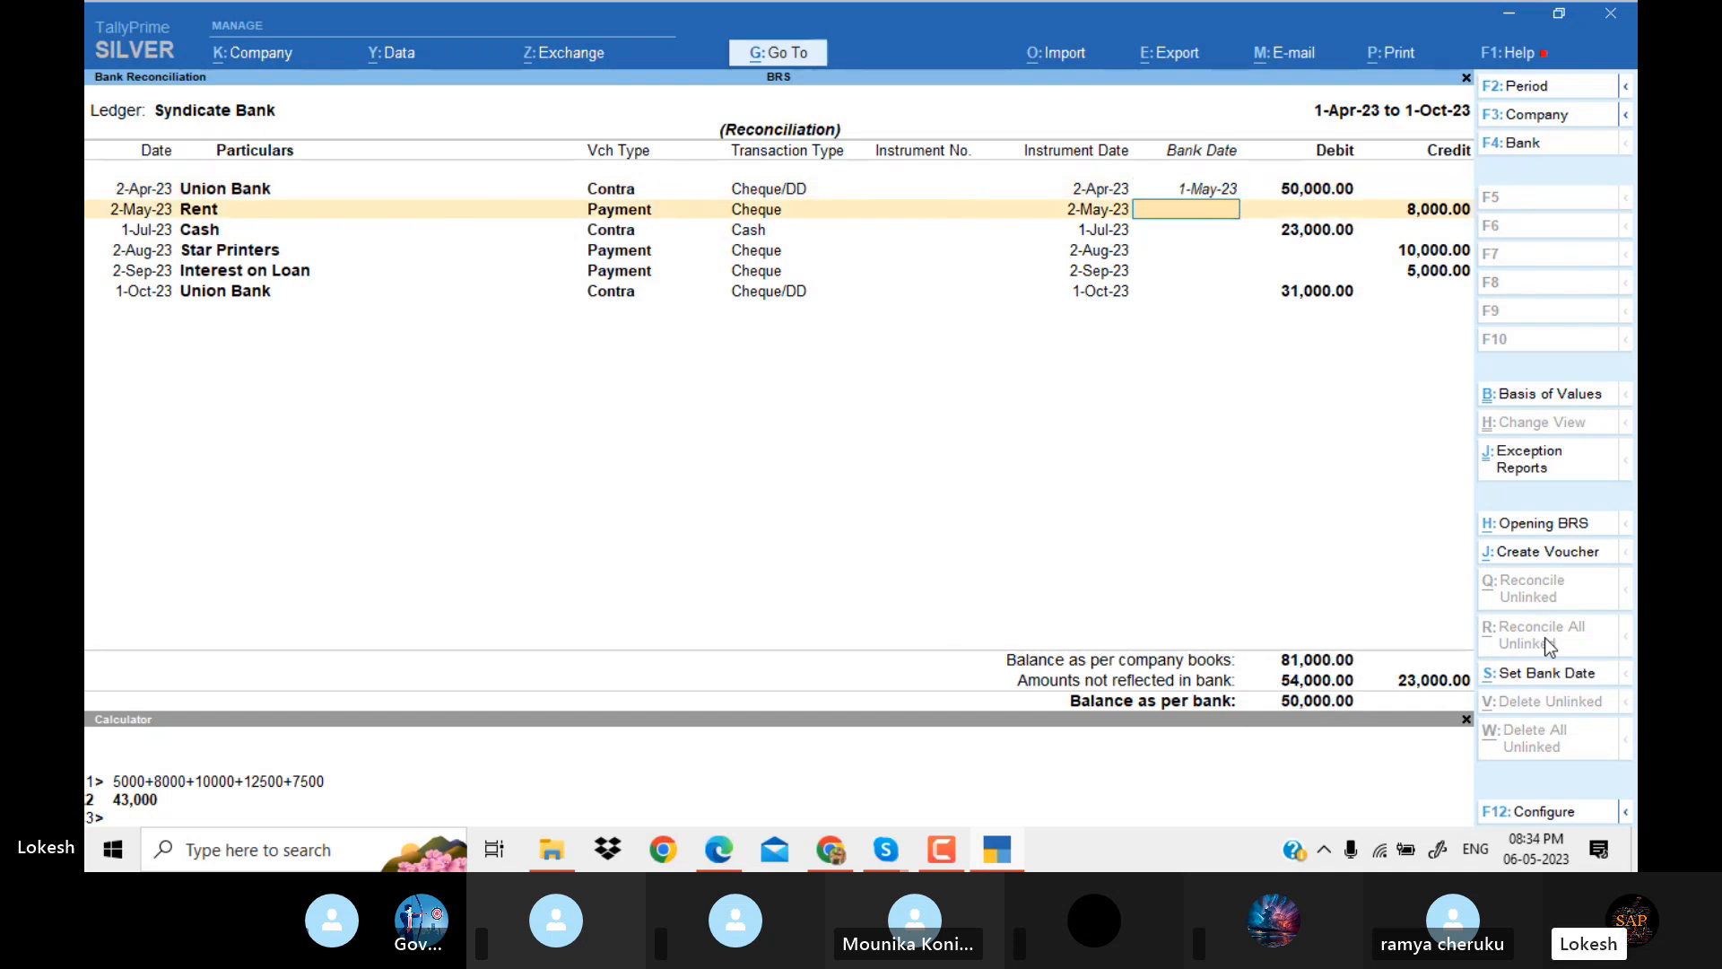
text(1-)
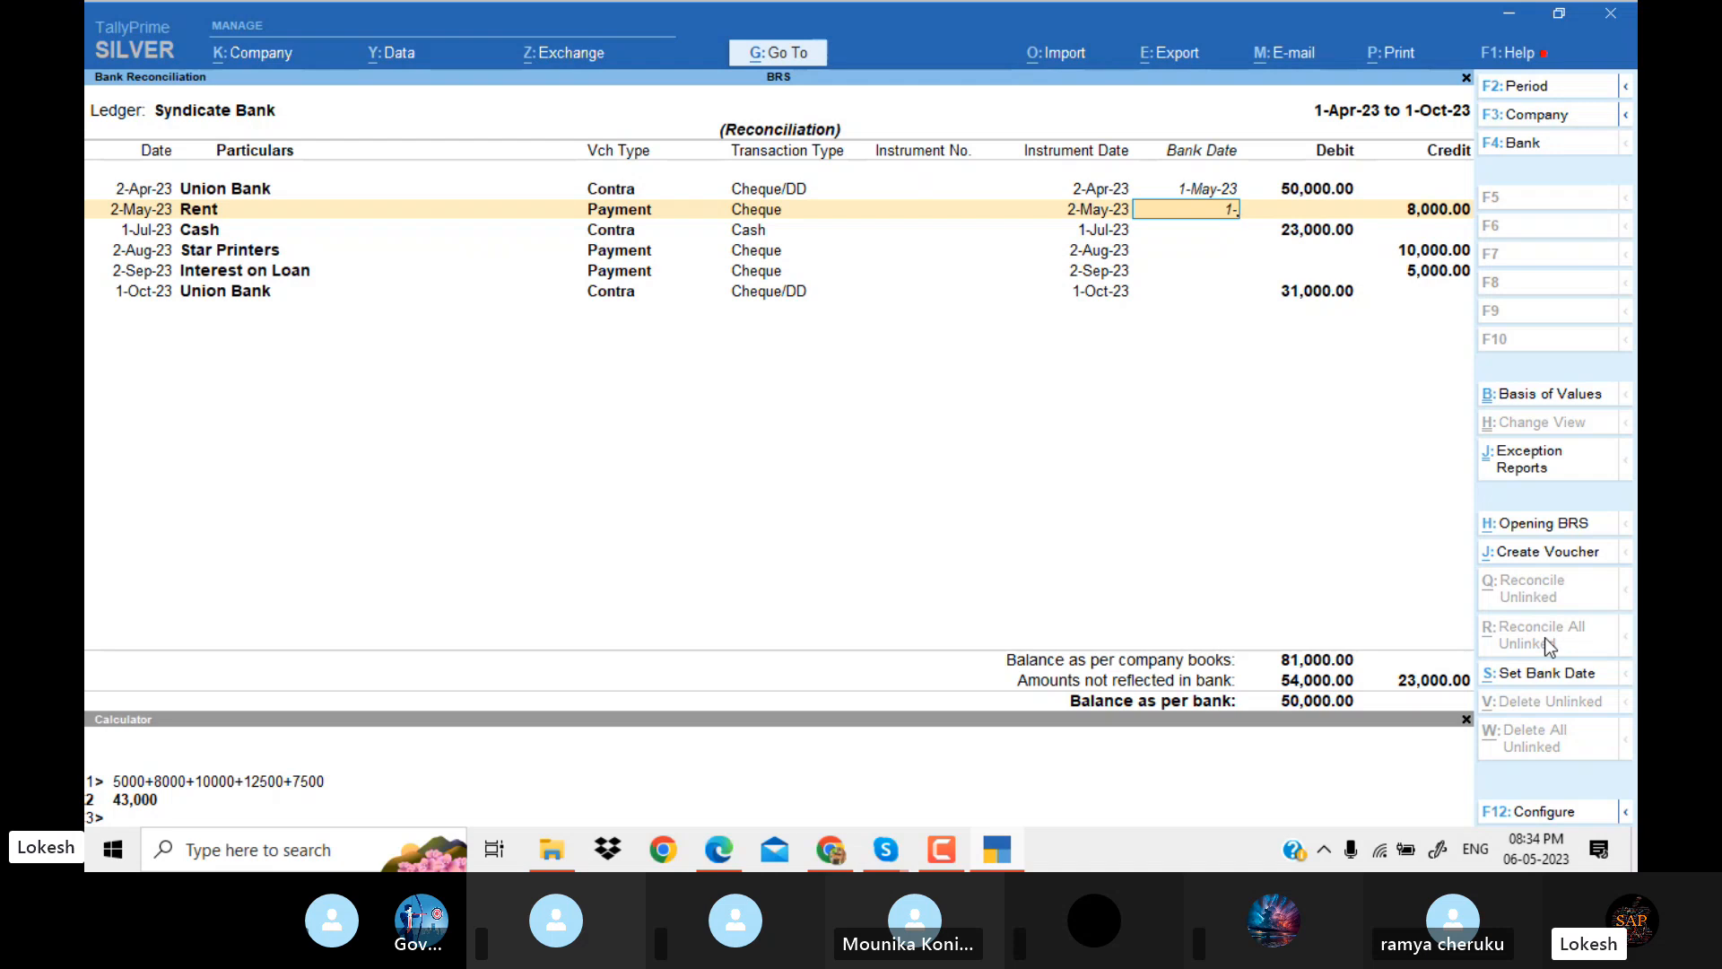
text(7)
key(Return)
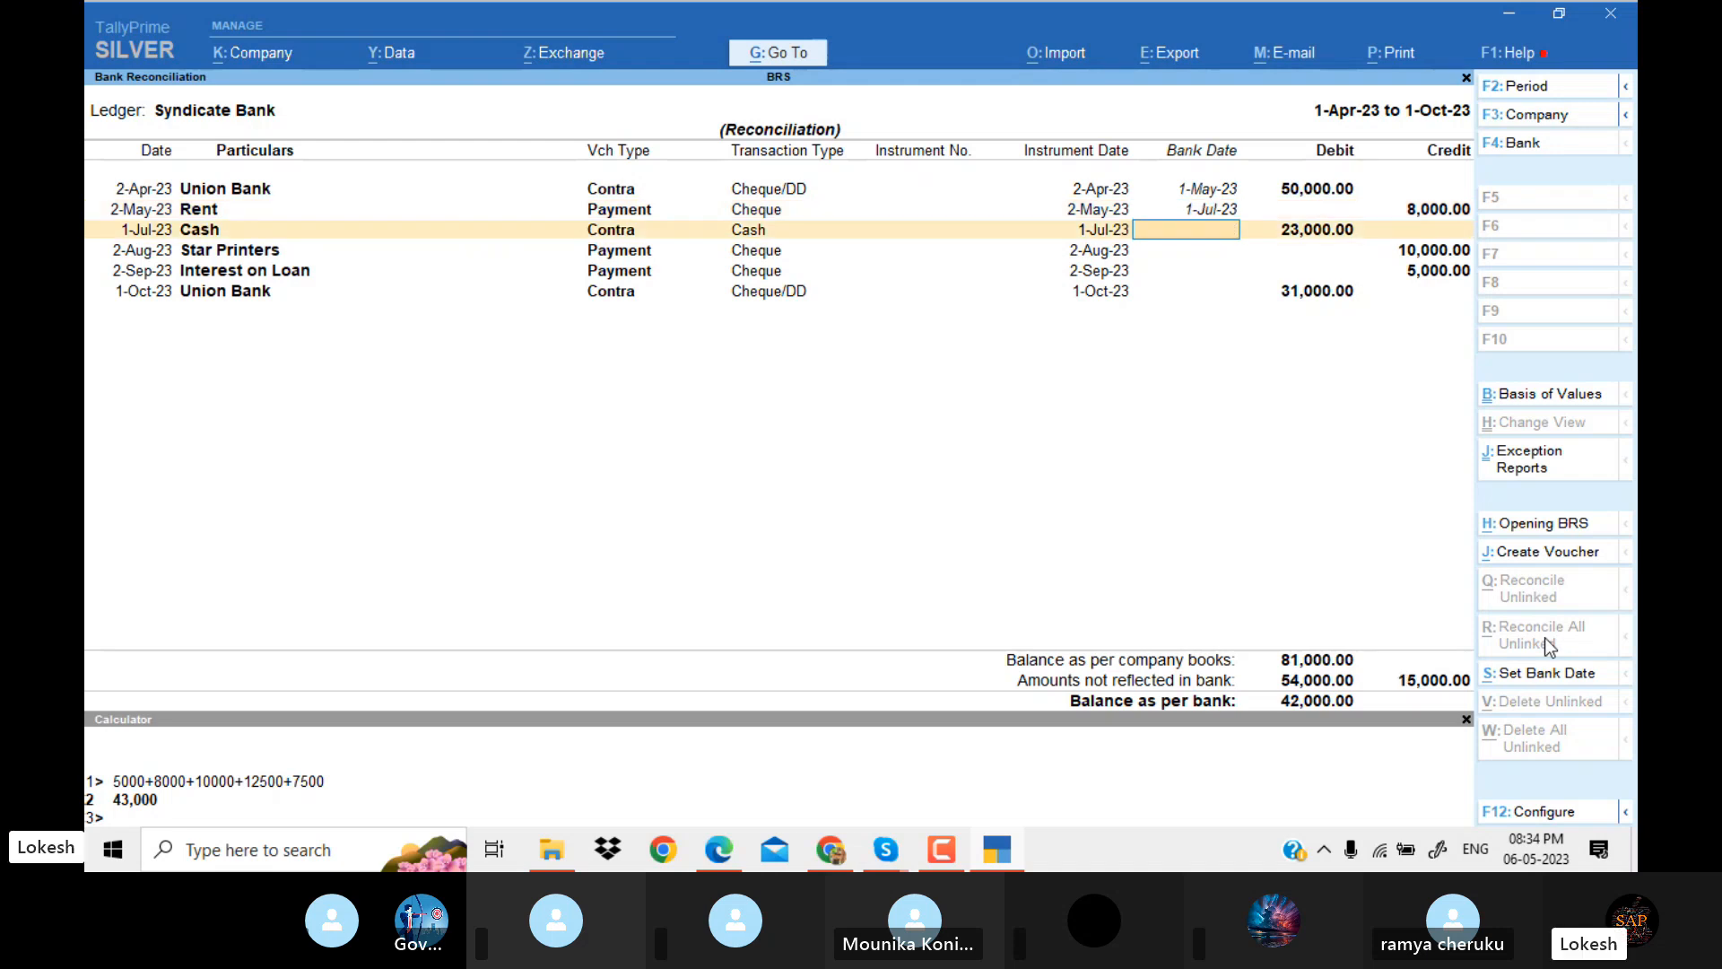
Set the bank date to 1-Aug-23 for the Cash contra and 1-Sep-23 for the Star Printers payment.
text(1-8)
key(Return)
text(1)
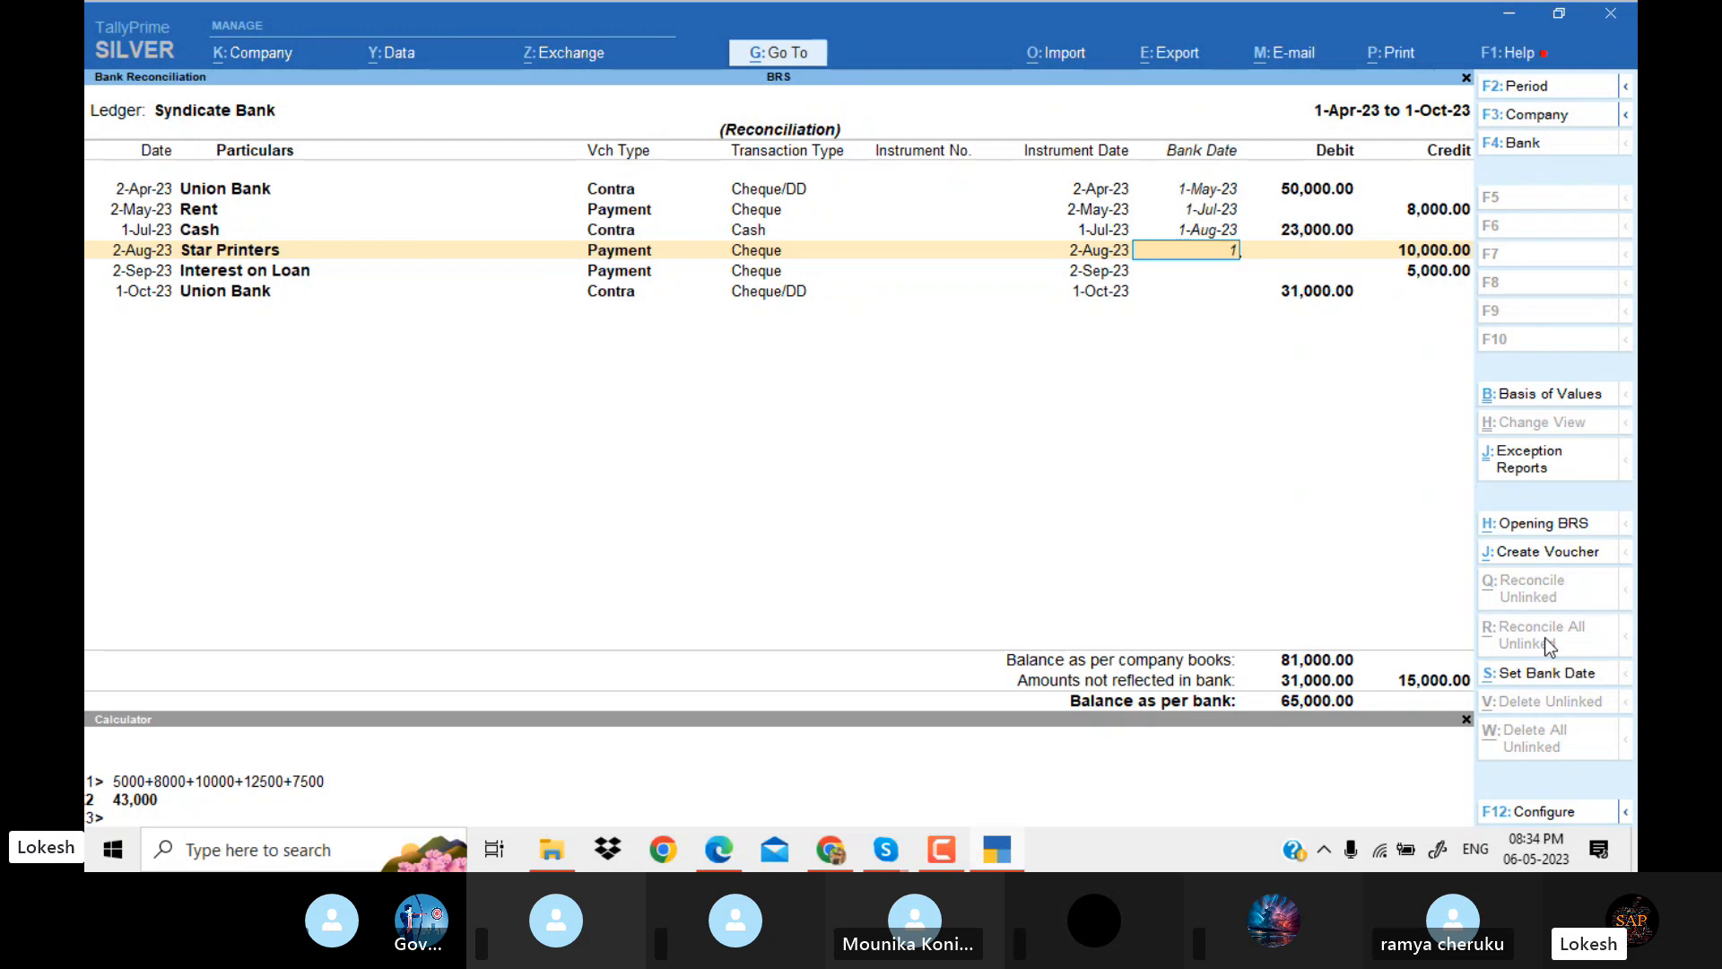
text(-9)
key(Return)
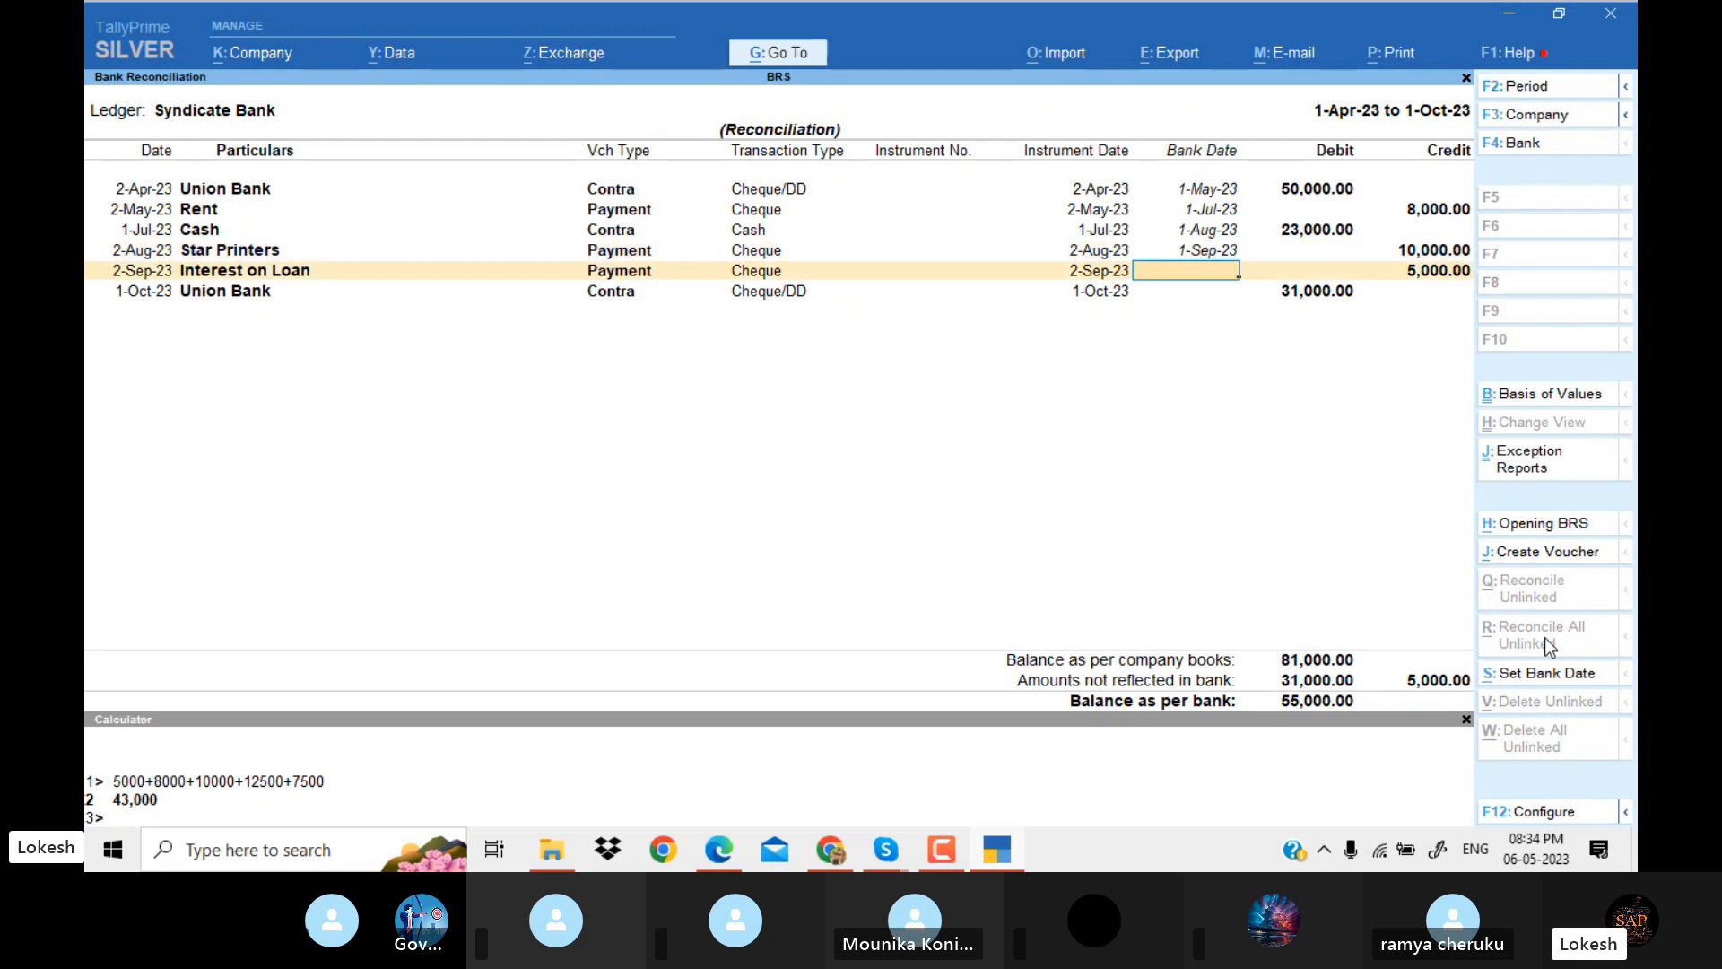
Set the bank date to 1-Oct-23 for Interest on Loan and 1-Nov-23 for the 1-Oct-23 Union Bank contra, and save the reconciliation.
text(1-1)
key(Return)
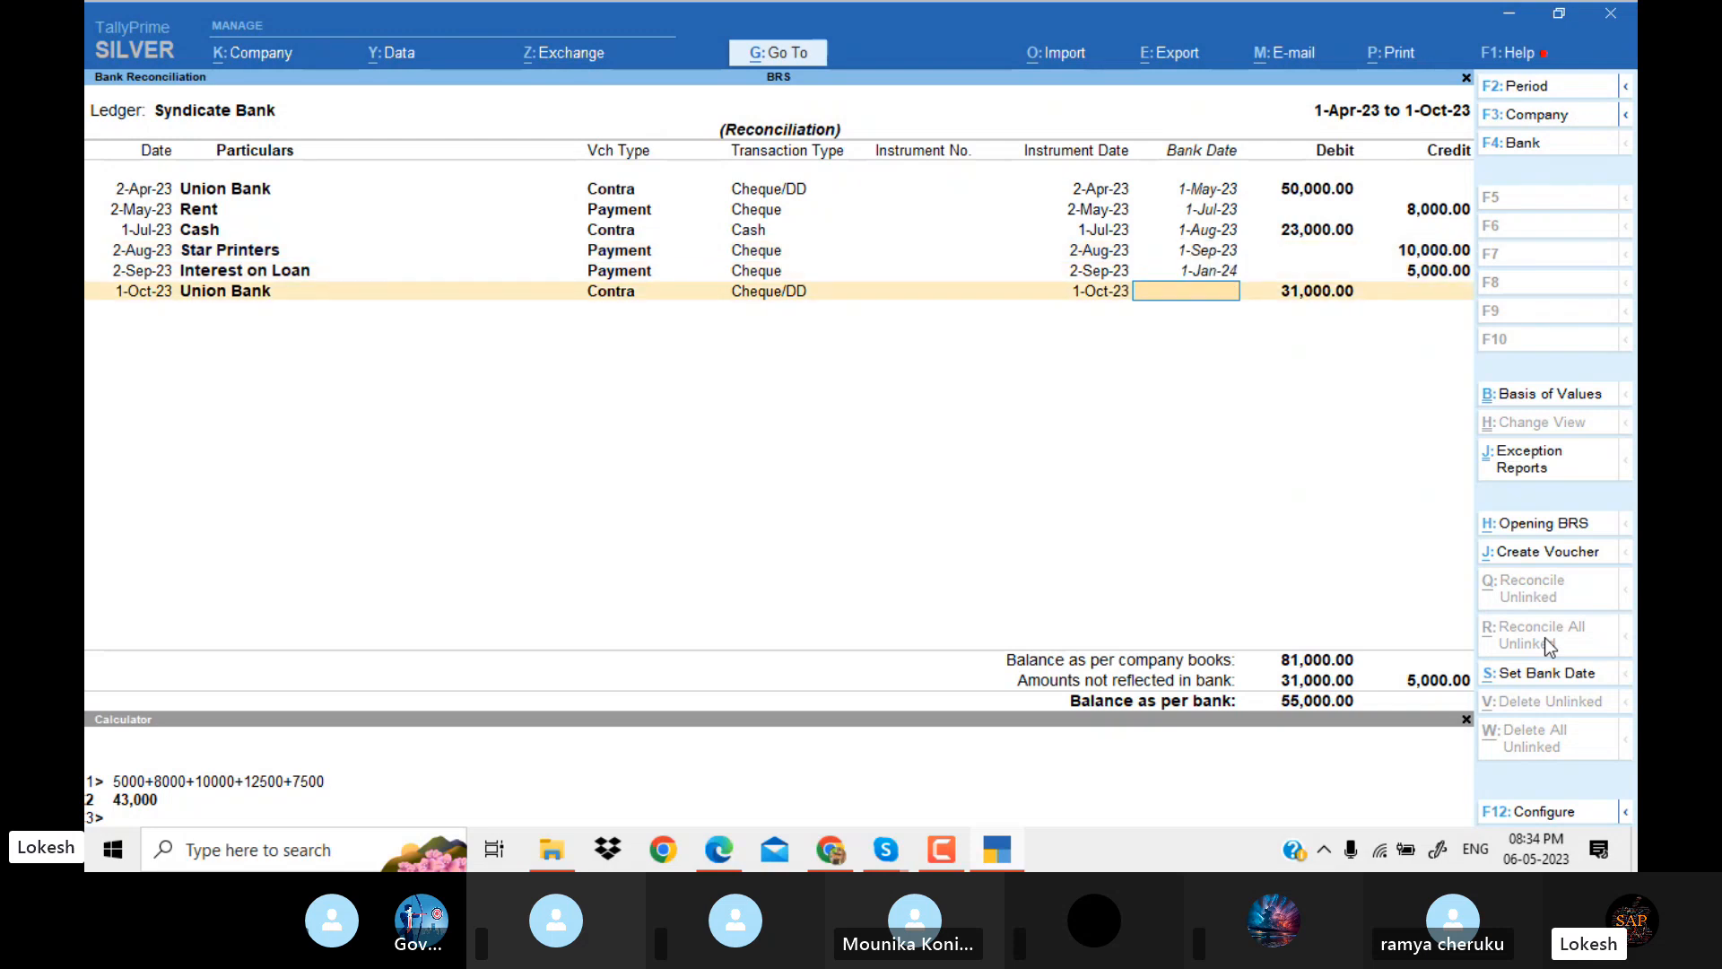
key(Up)
text(1)
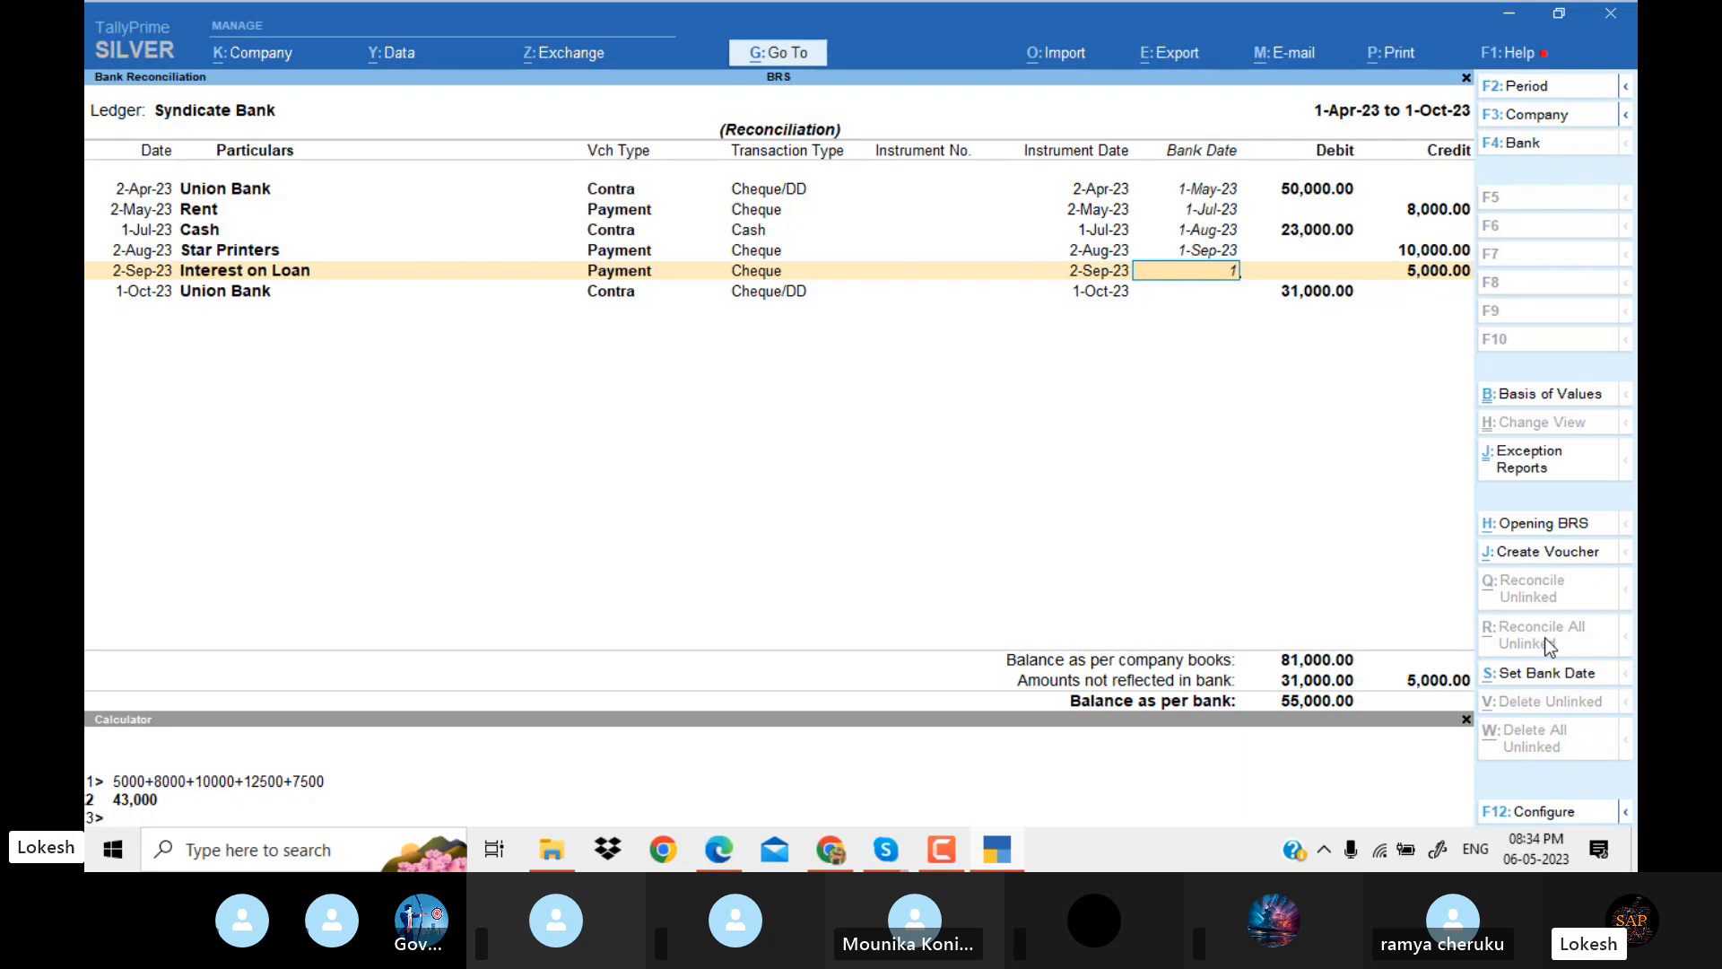
text(-10)
key(Return)
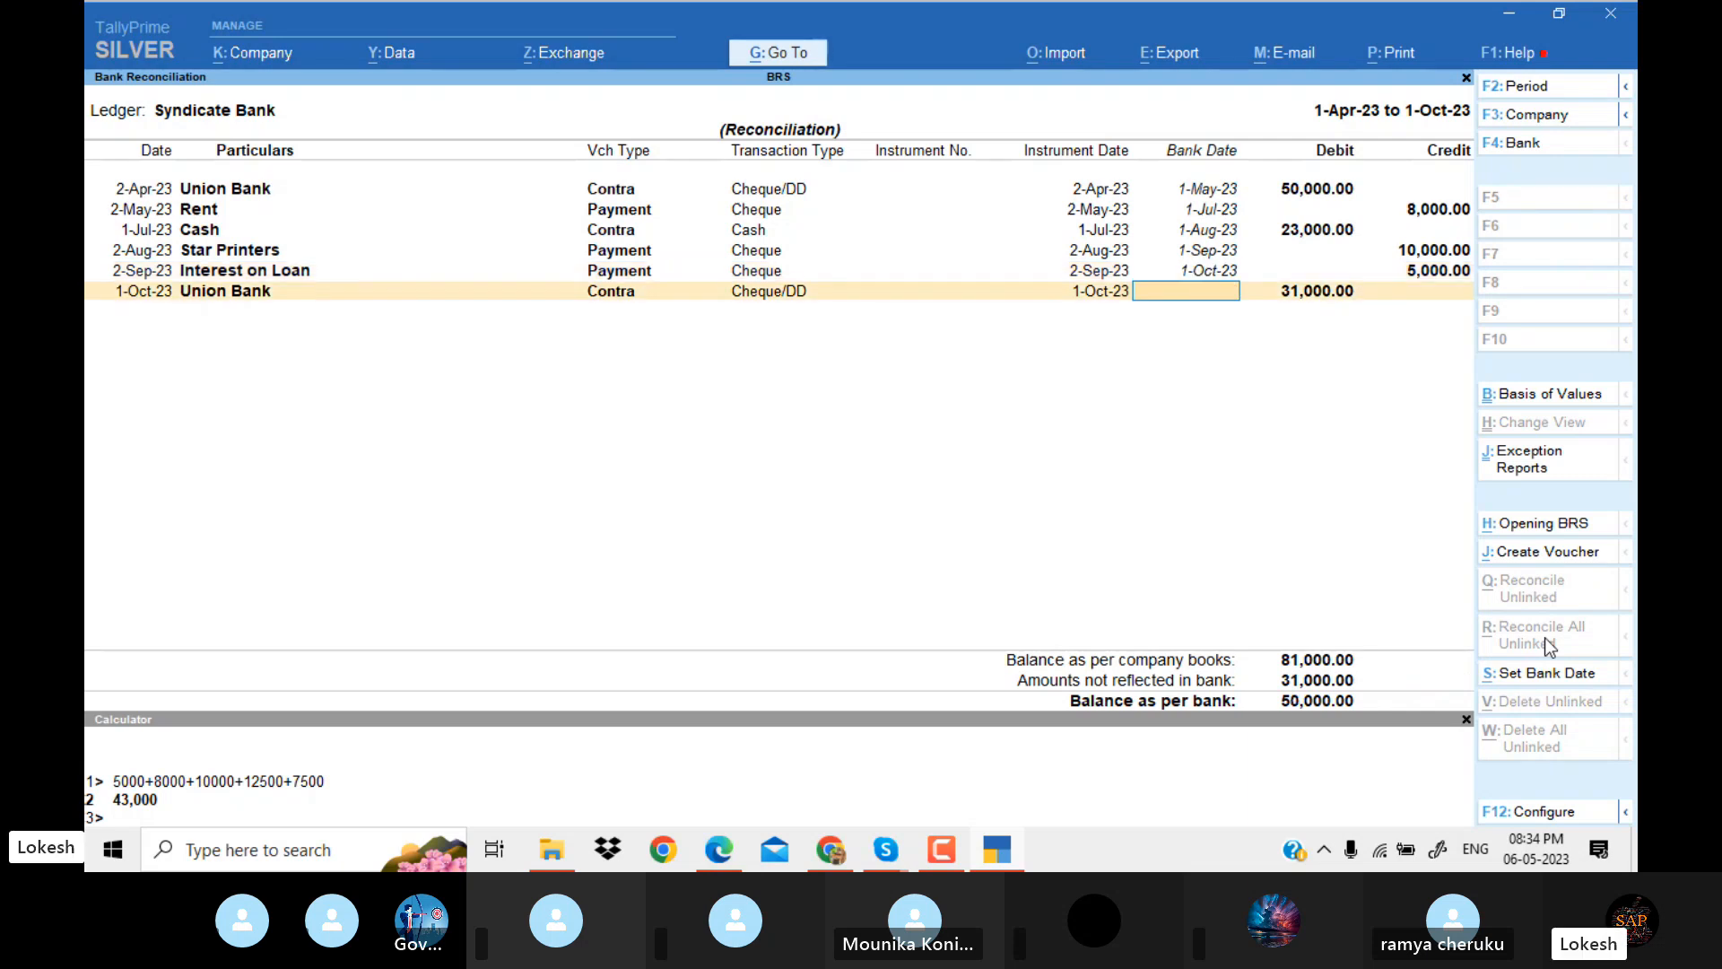
text(1-11)
key(Return)
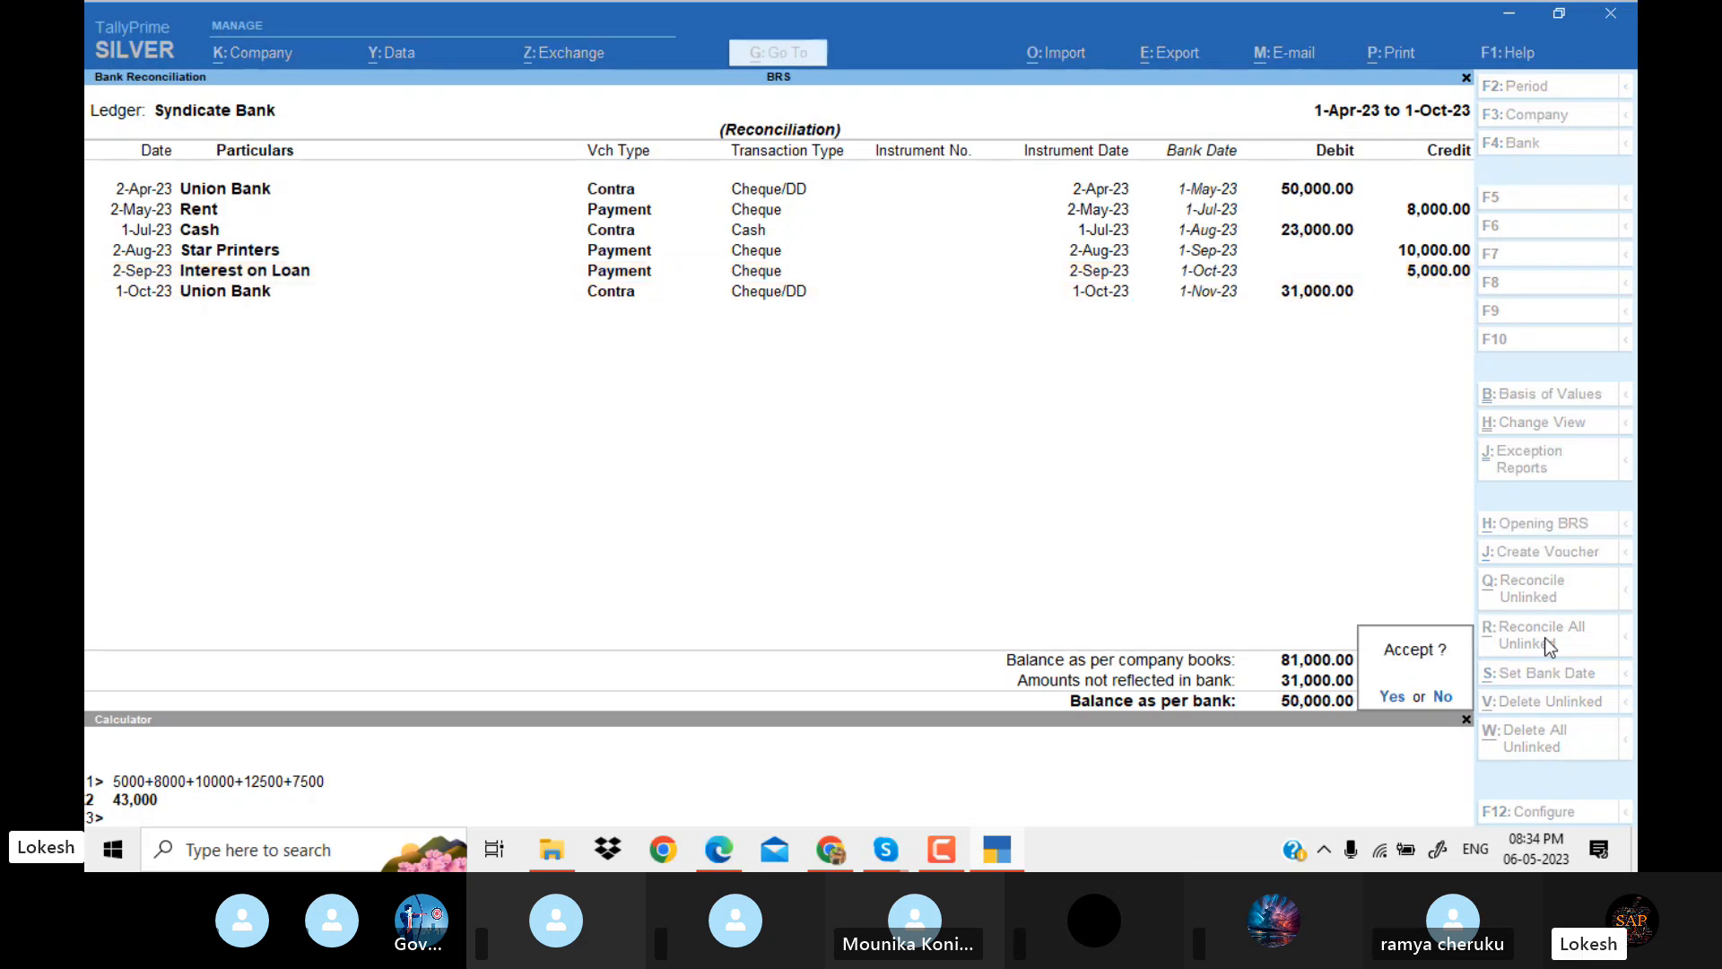
key(Return)
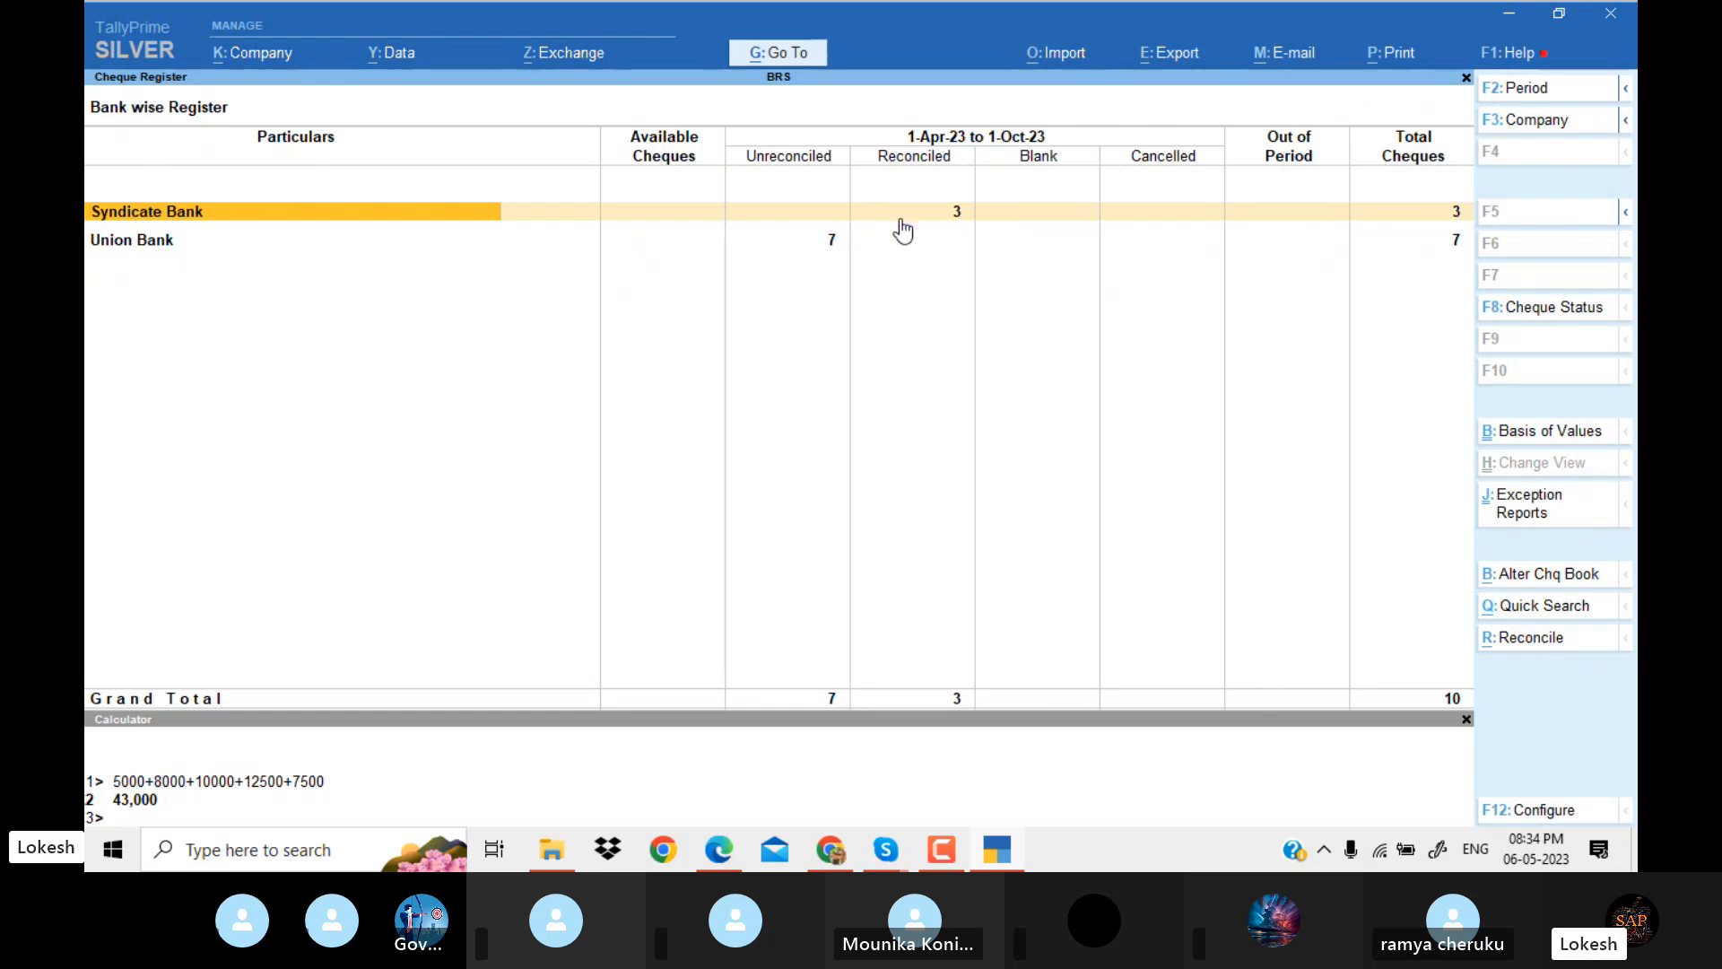
Start reconciling Union Bank from the Cheque Register and set the bank date to 1-May-23 for the capital receipt and the Furniture payment.
key(Down)
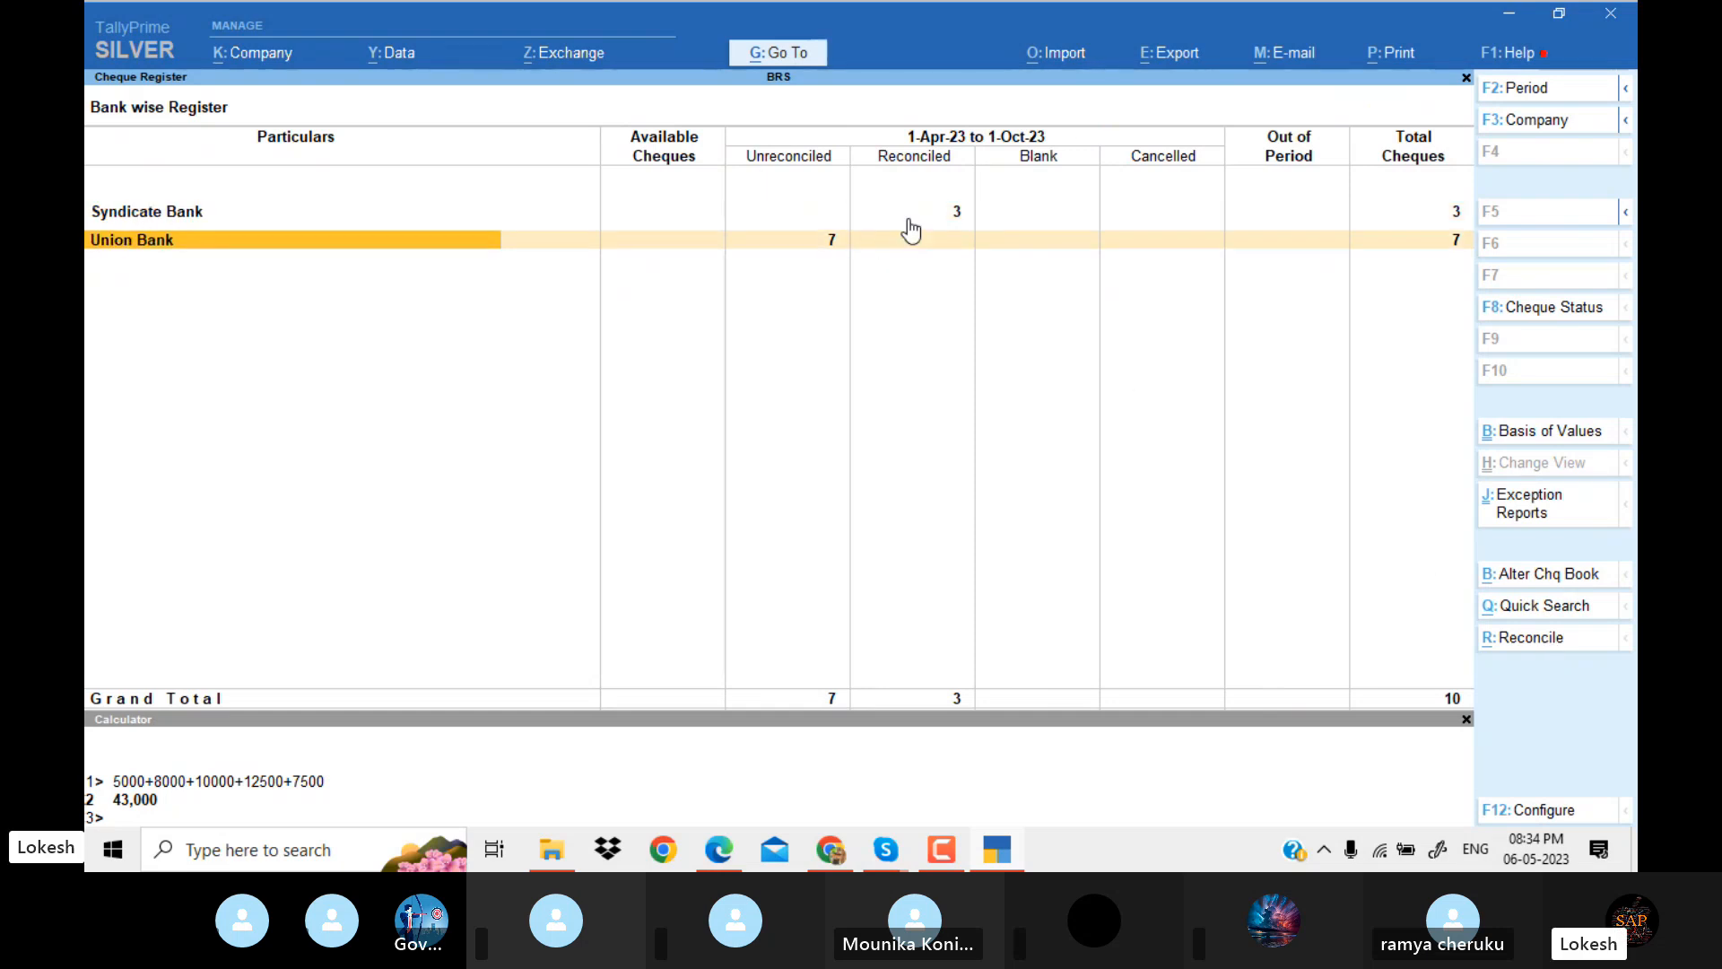
click(1522, 639)
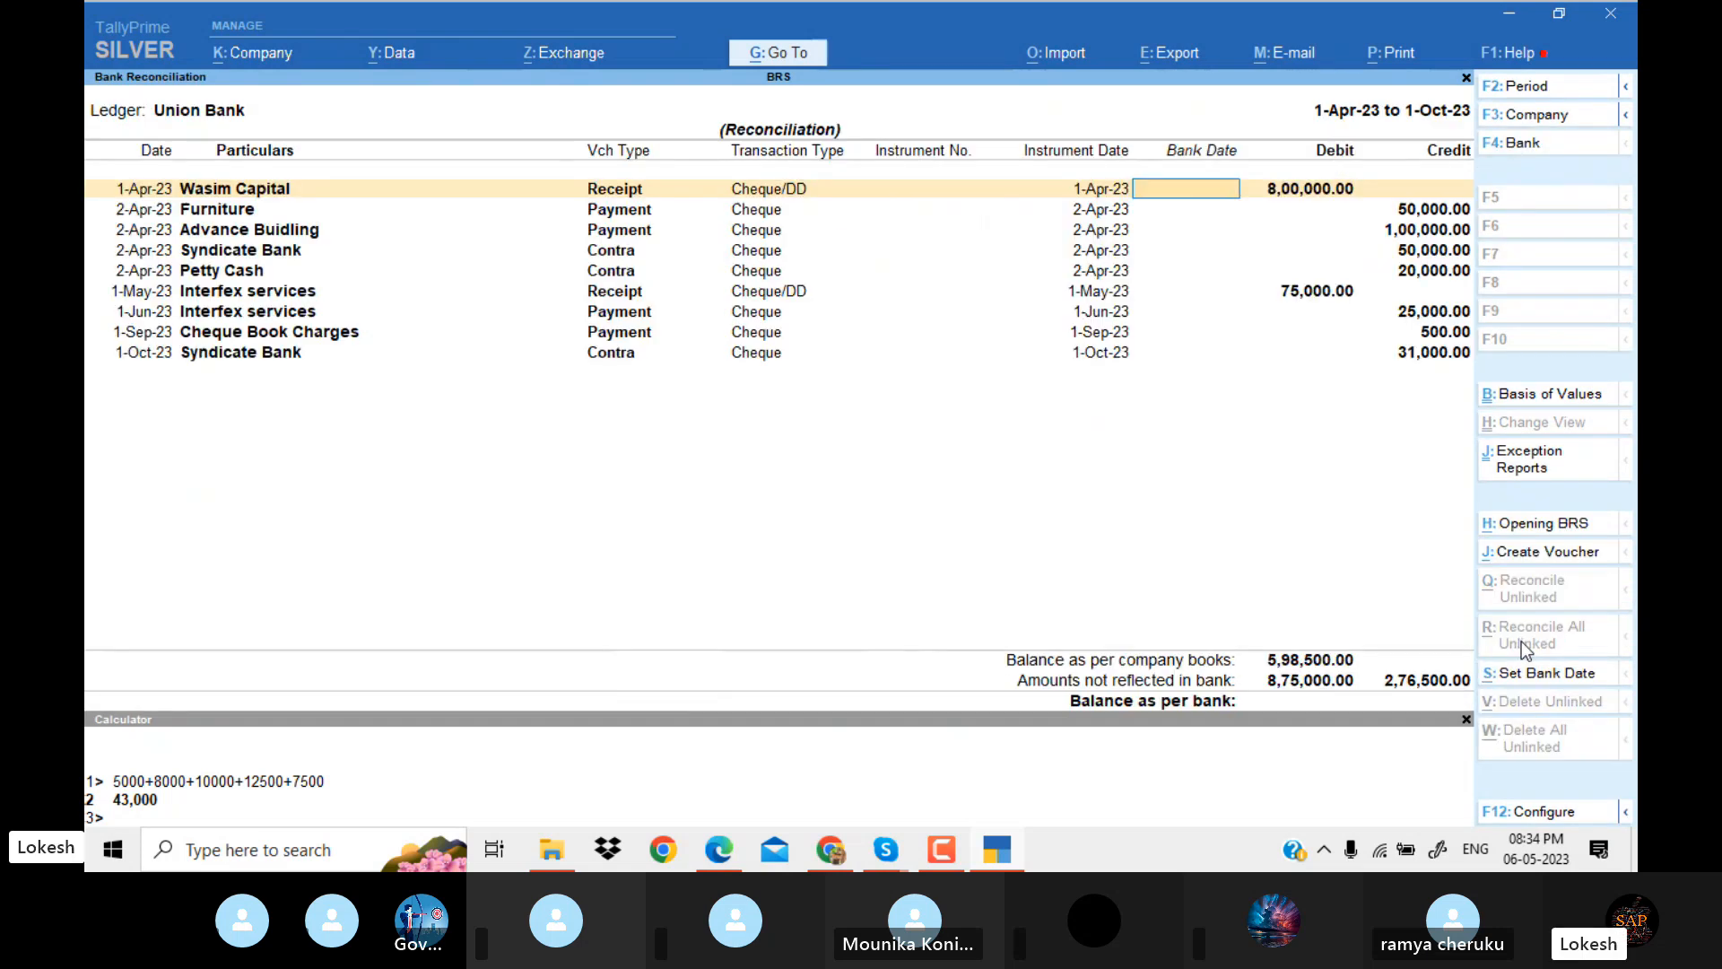
text(1-5)
key(Return)
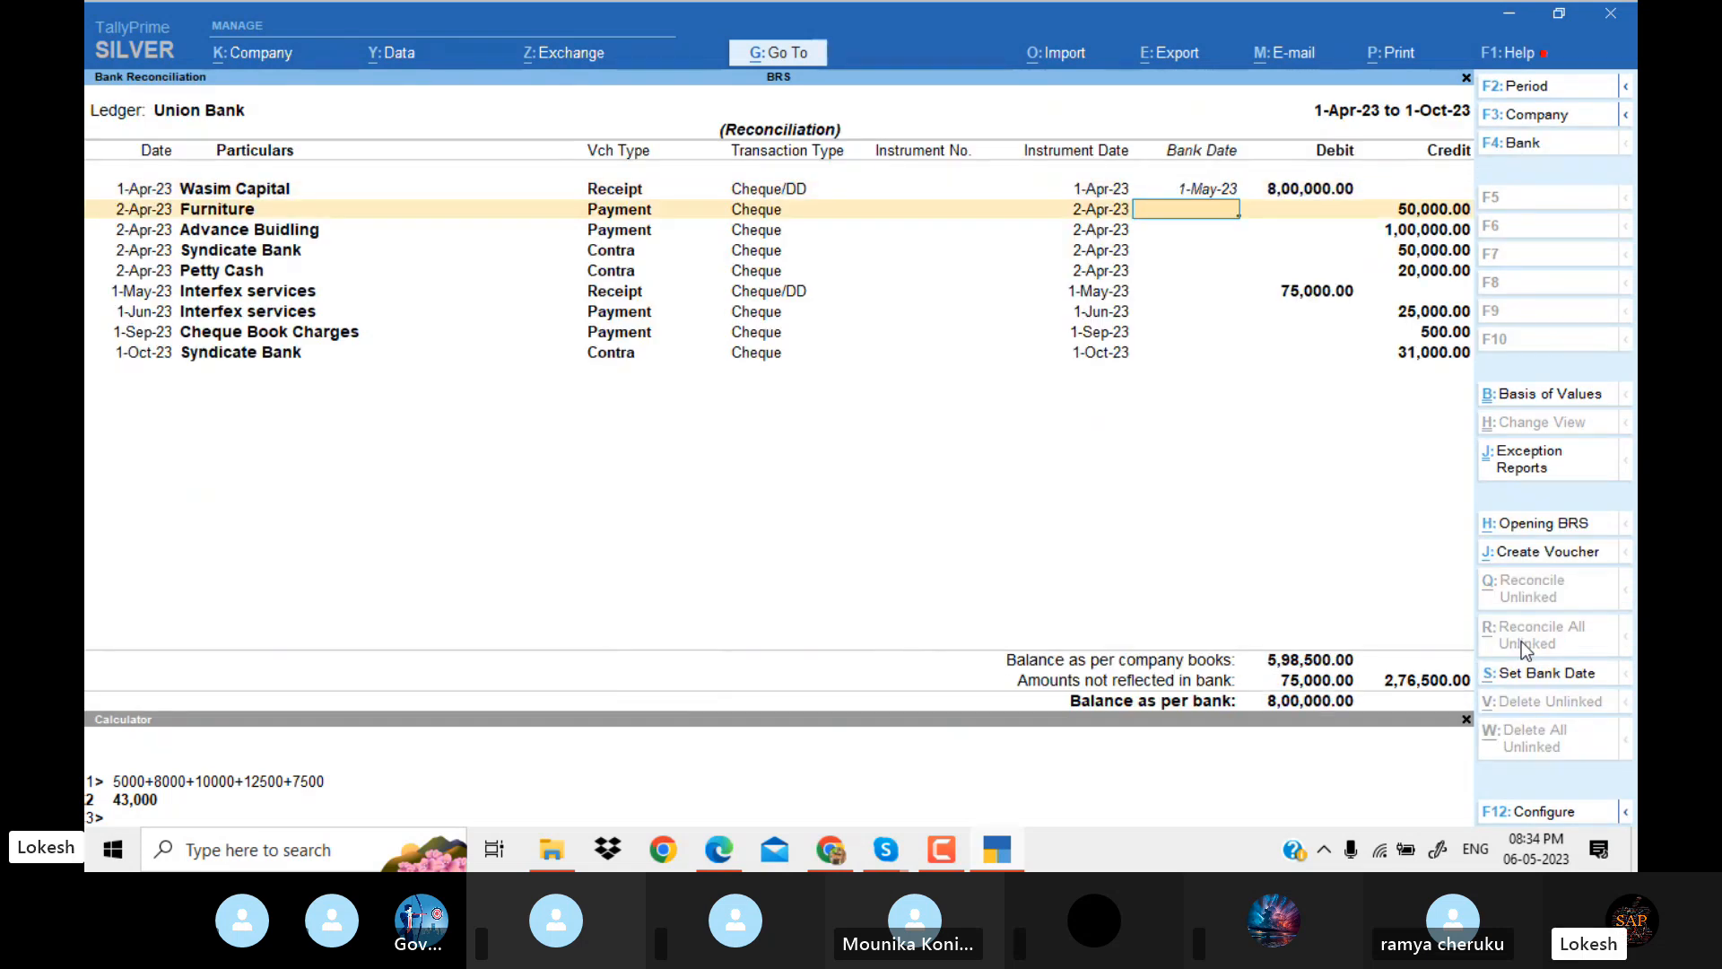
text(1-5)
key(Return)
Set the bank date to 1-May-23 for the Advance Buidling payment and the 2-Apr-23 Syndicate Bank and Petty Cash contras.
text(1)
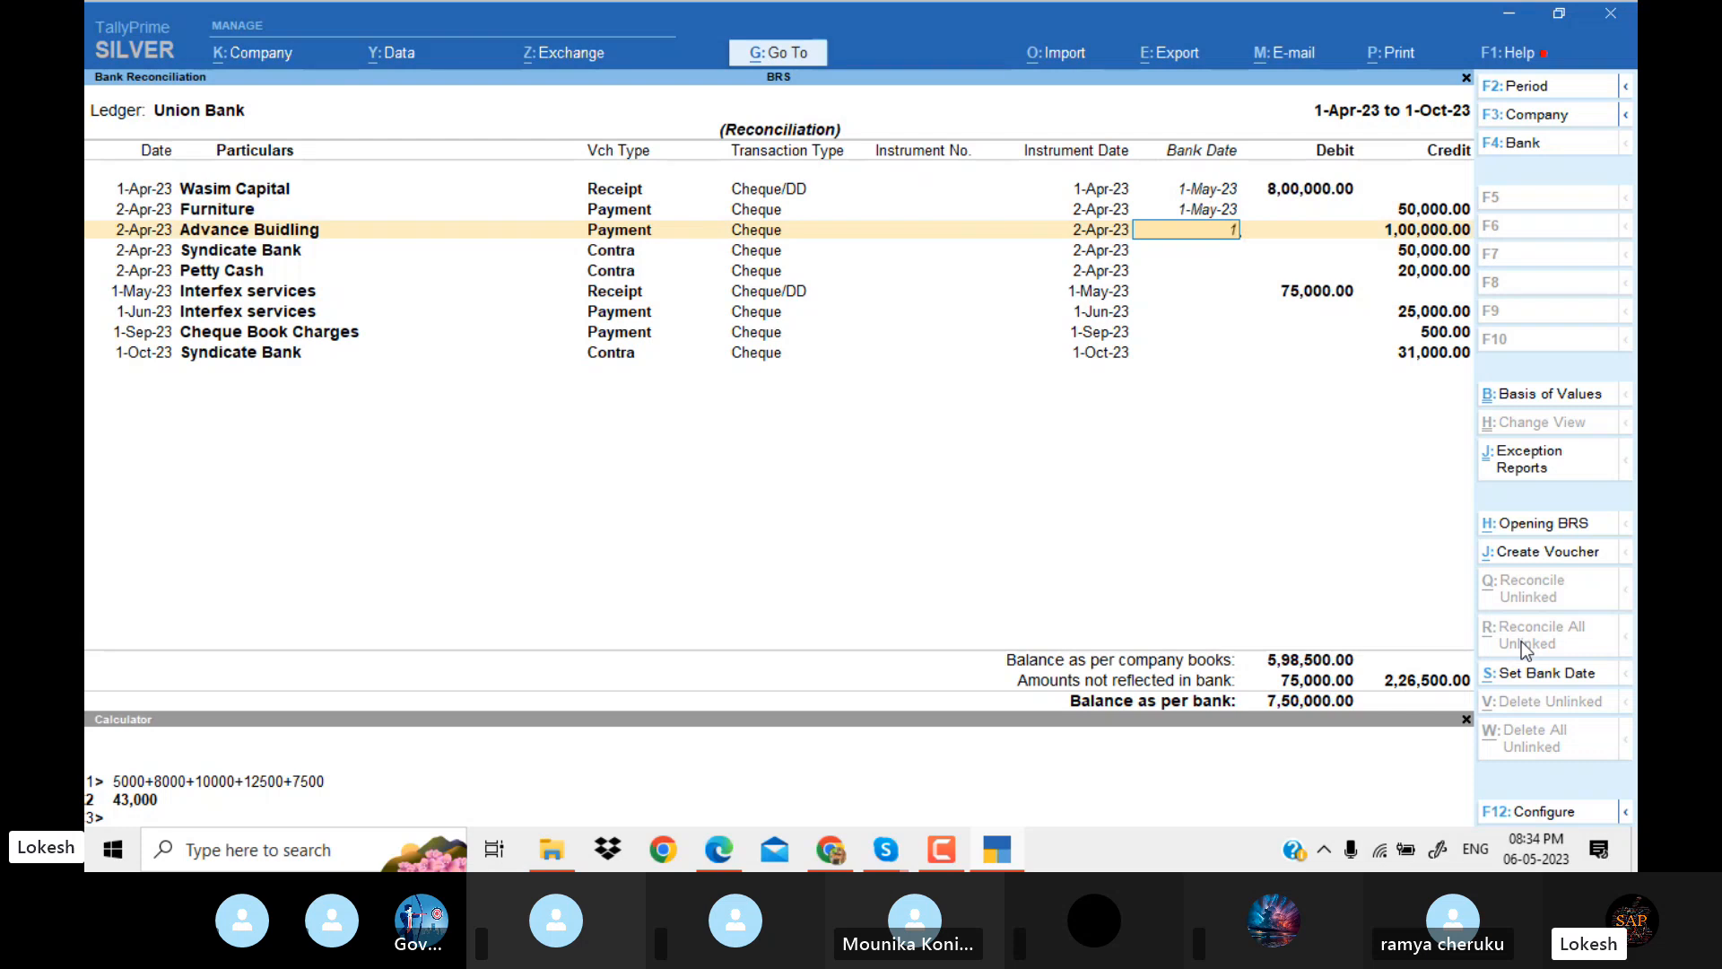
text(-5)
key(Return)
text(1-5)
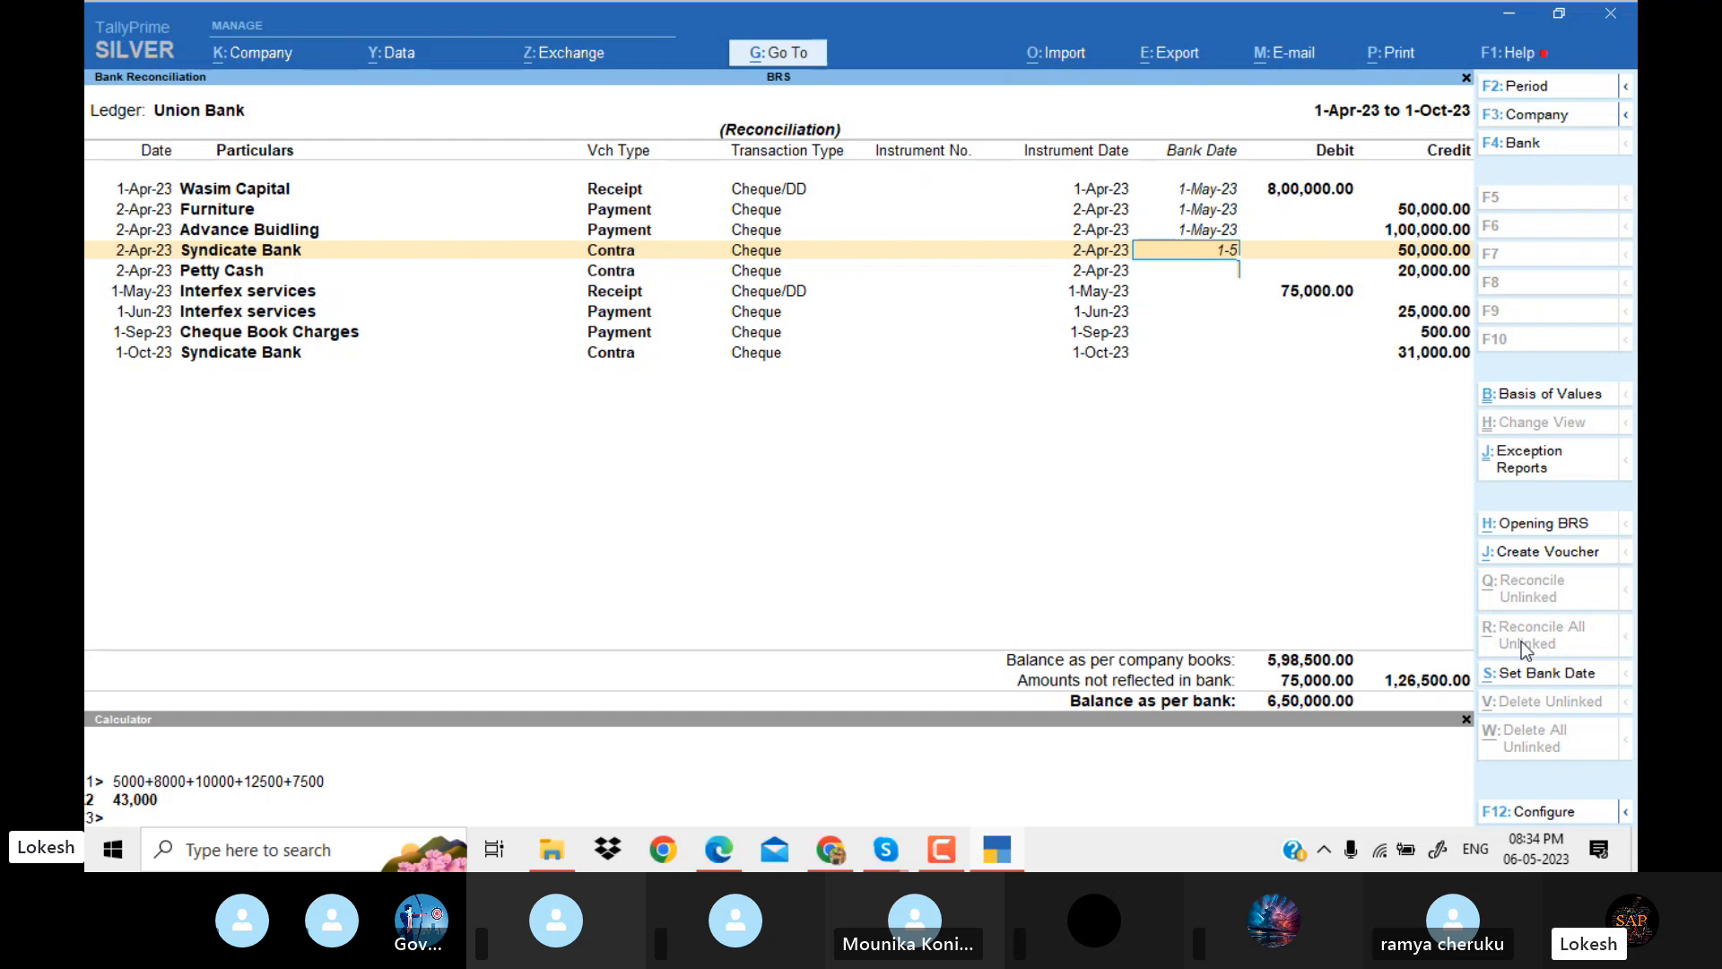
key(Return)
text(1-5)
Set the bank date to 1-Jun-23 for the Interfex services receipt and 1-Jul-23 for the Interfex services payment.
key(Return)
text(1-)
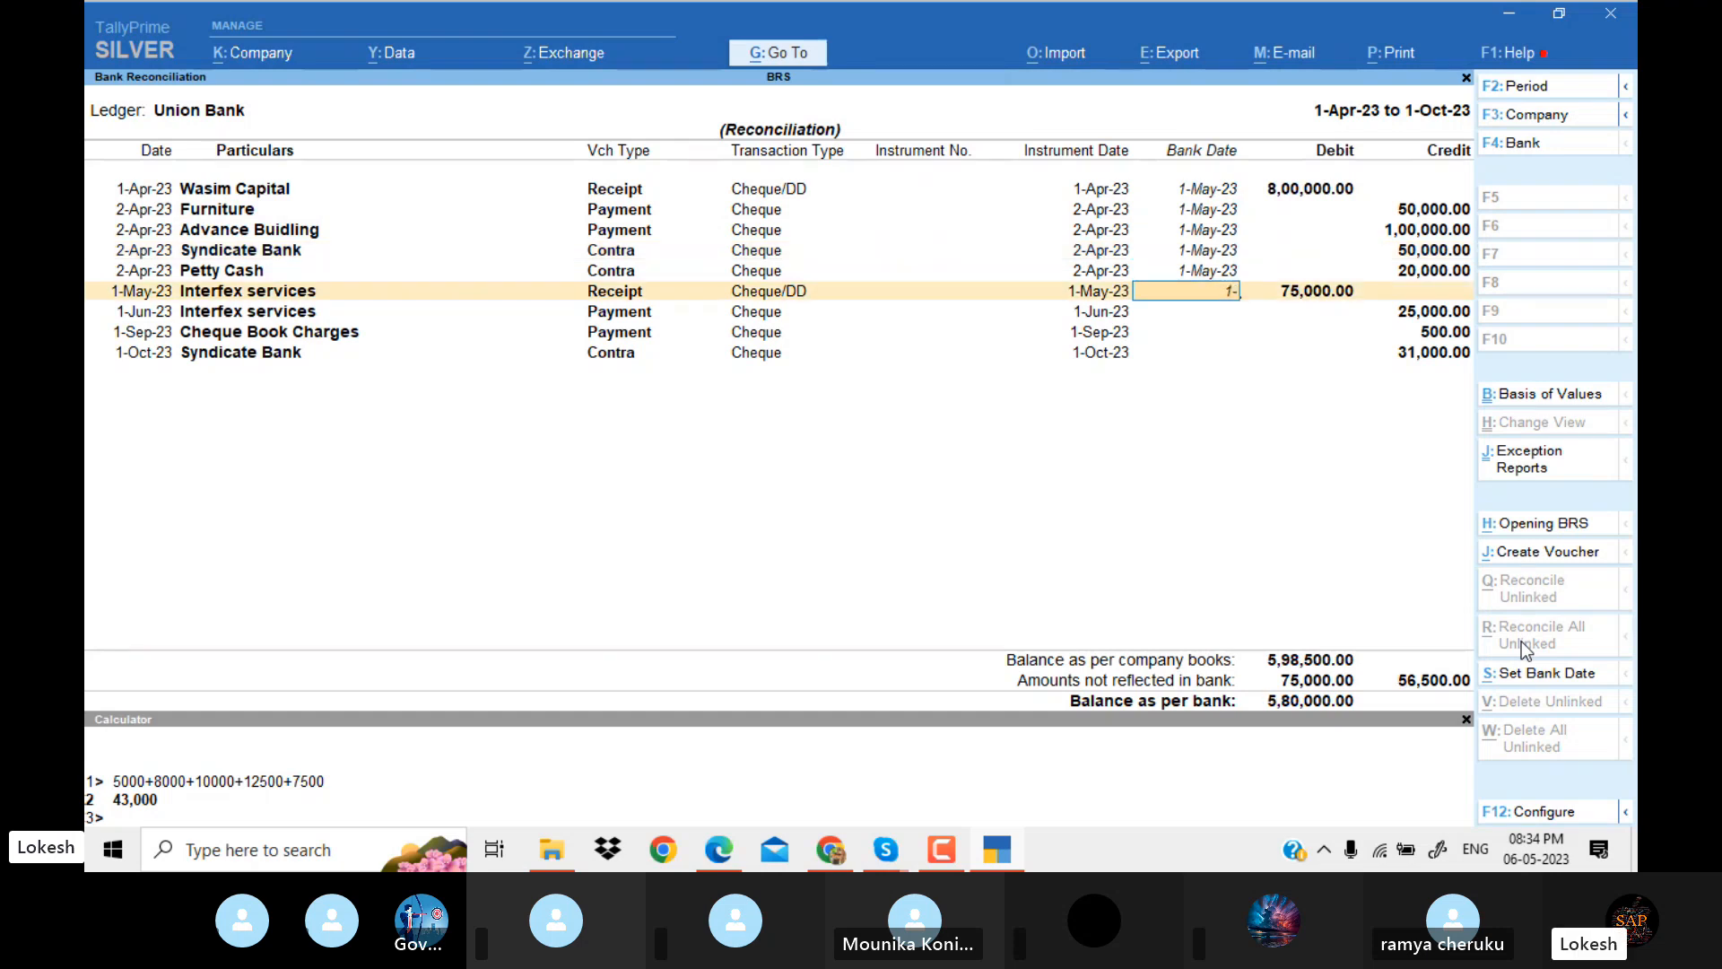
text(6)
key(Return)
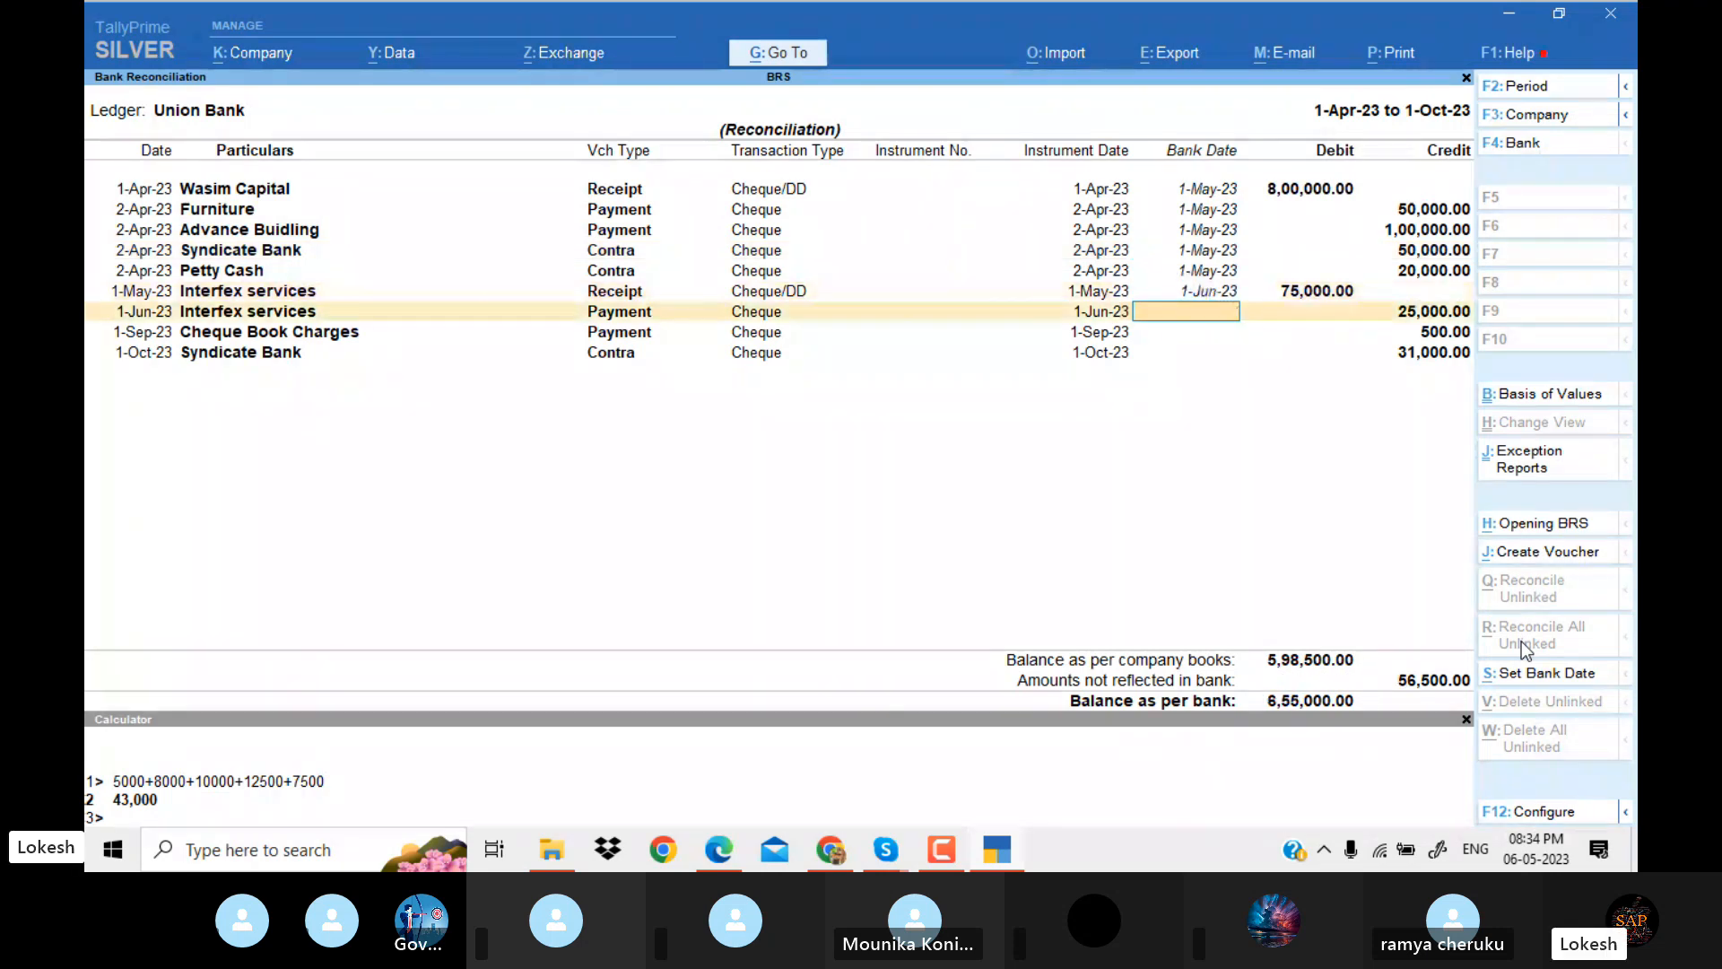
text(1-7)
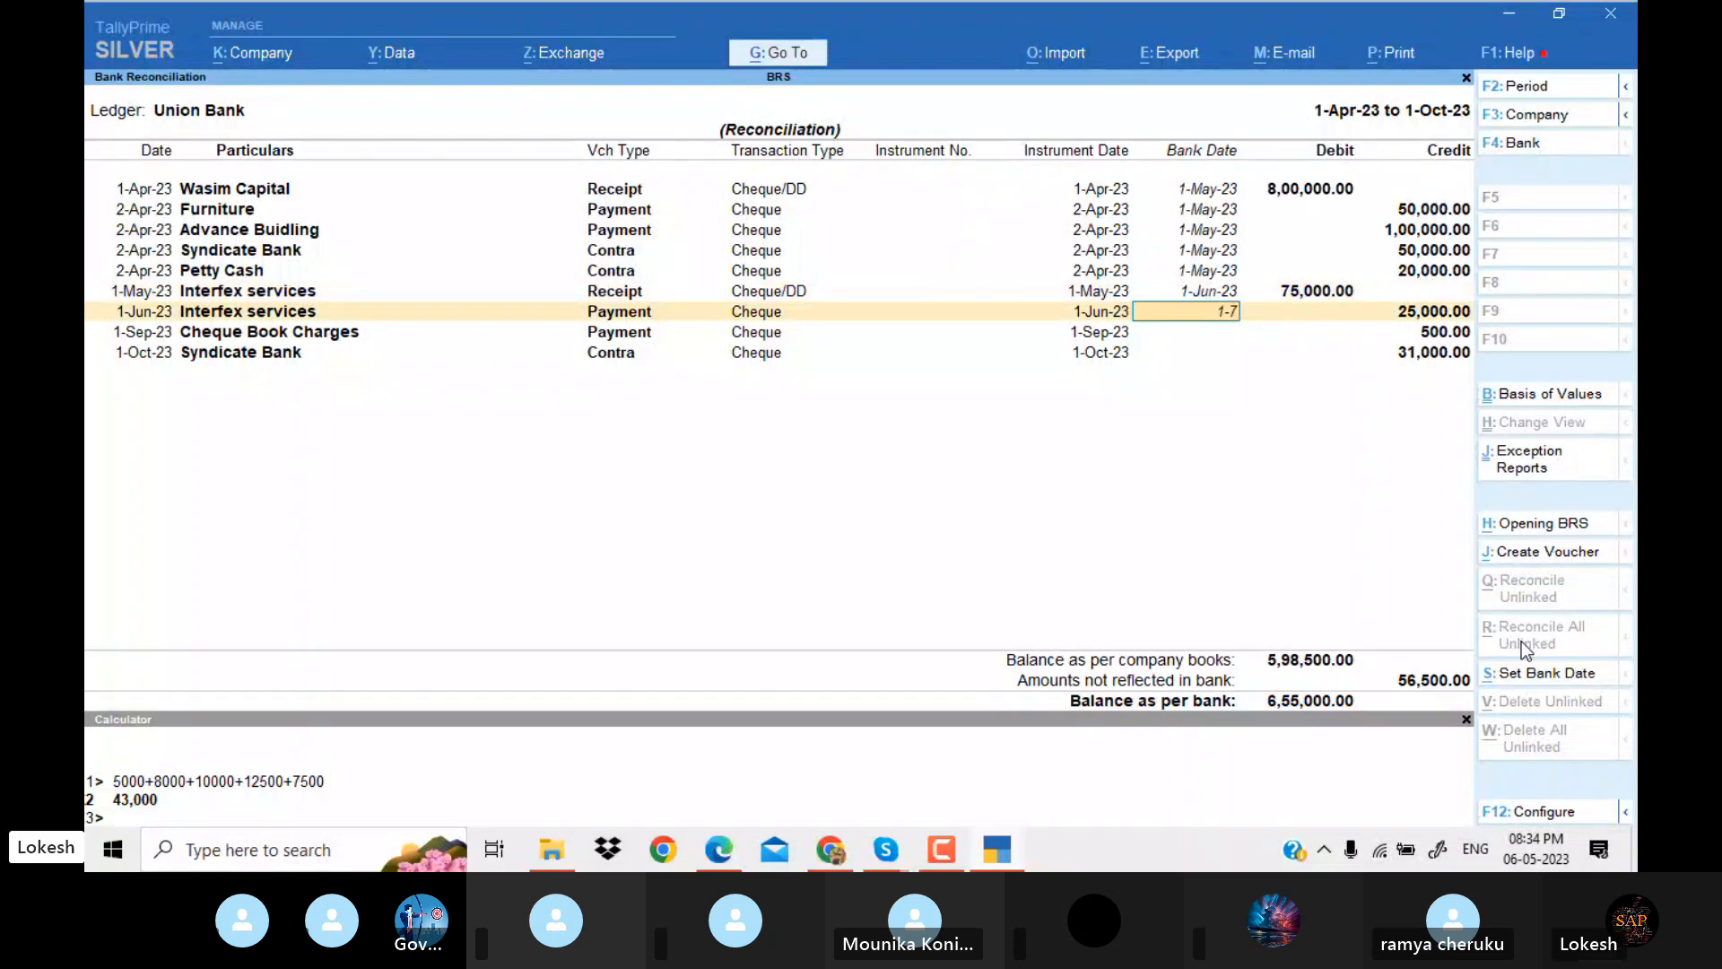
key(Return)
Set the bank date to 1-Oct-23 for Cheque Book Charges and 1-Nov-23 for the 1-Oct-23 Syndicate Bank contra, and save the reconciliation.
text(1-10.)
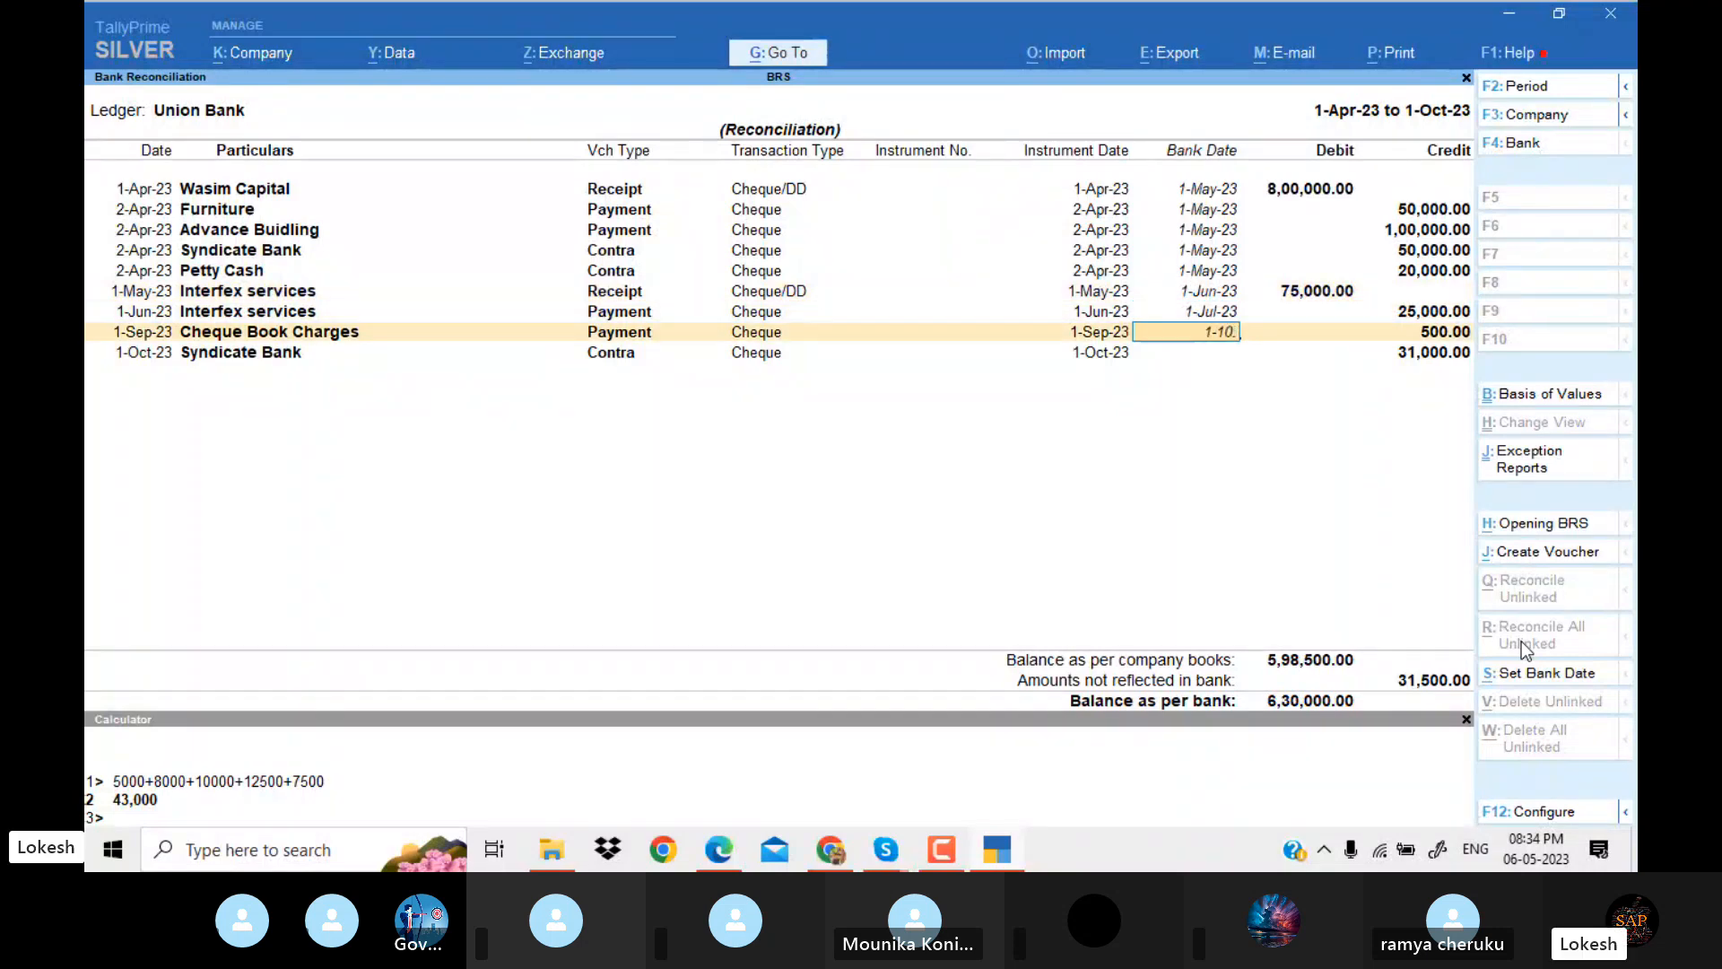
key(Return)
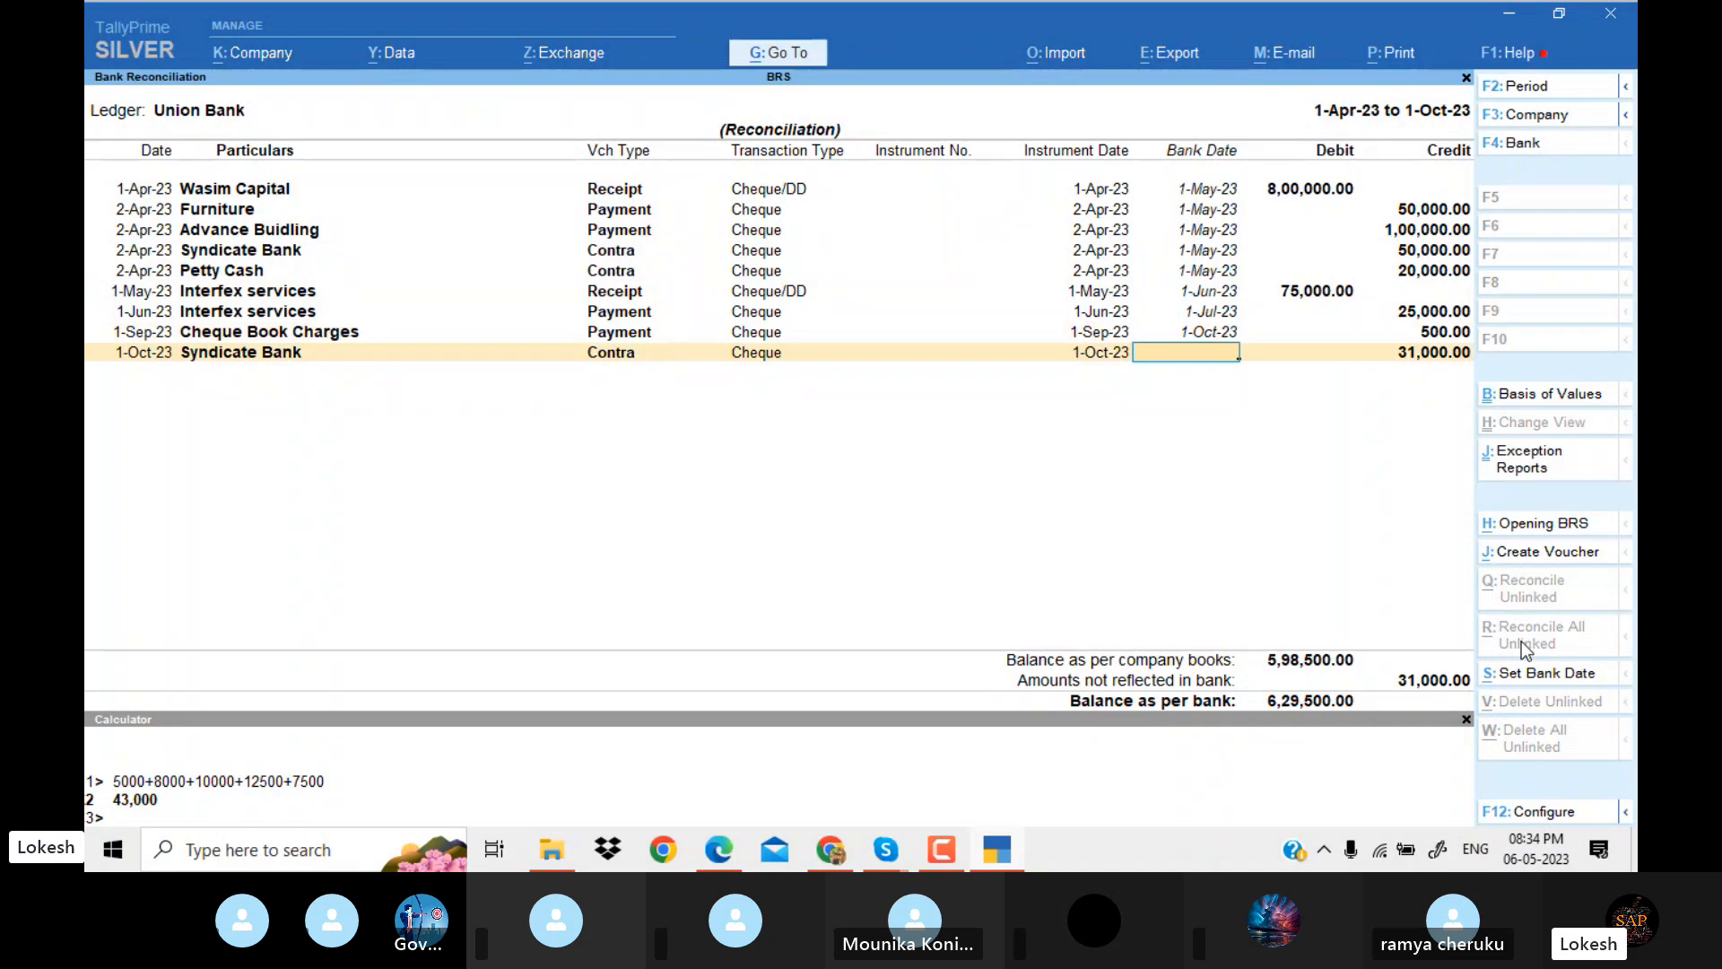
text(1-11)
key(Return)
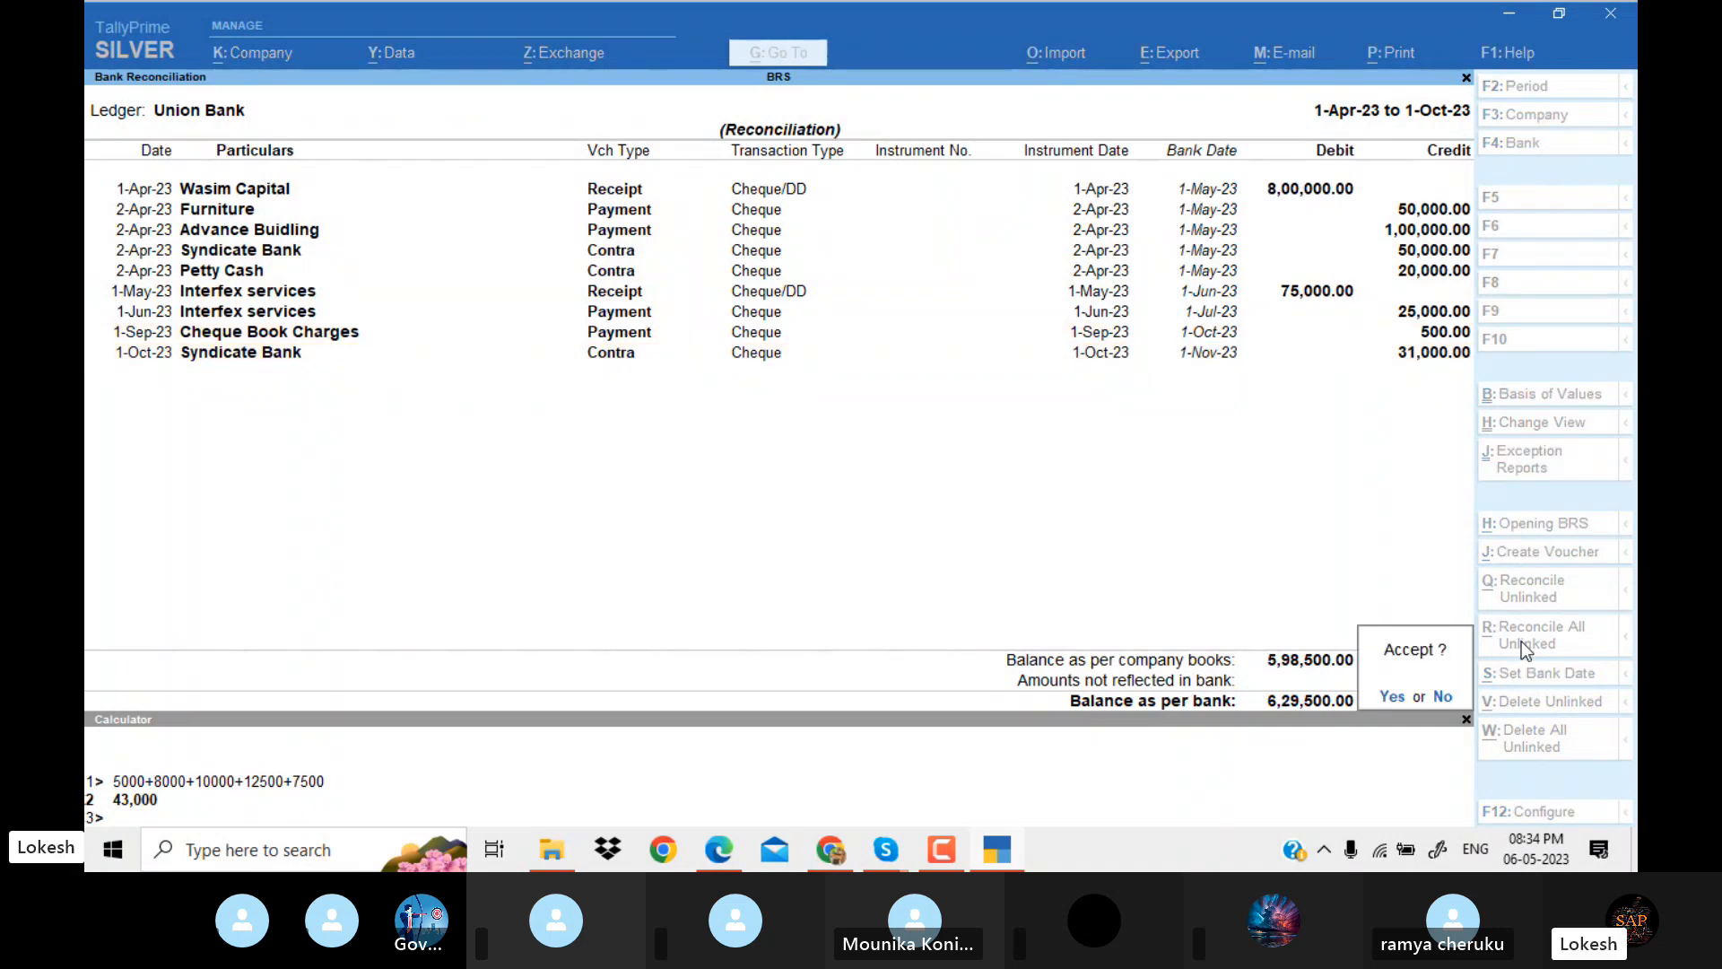
key(Return)
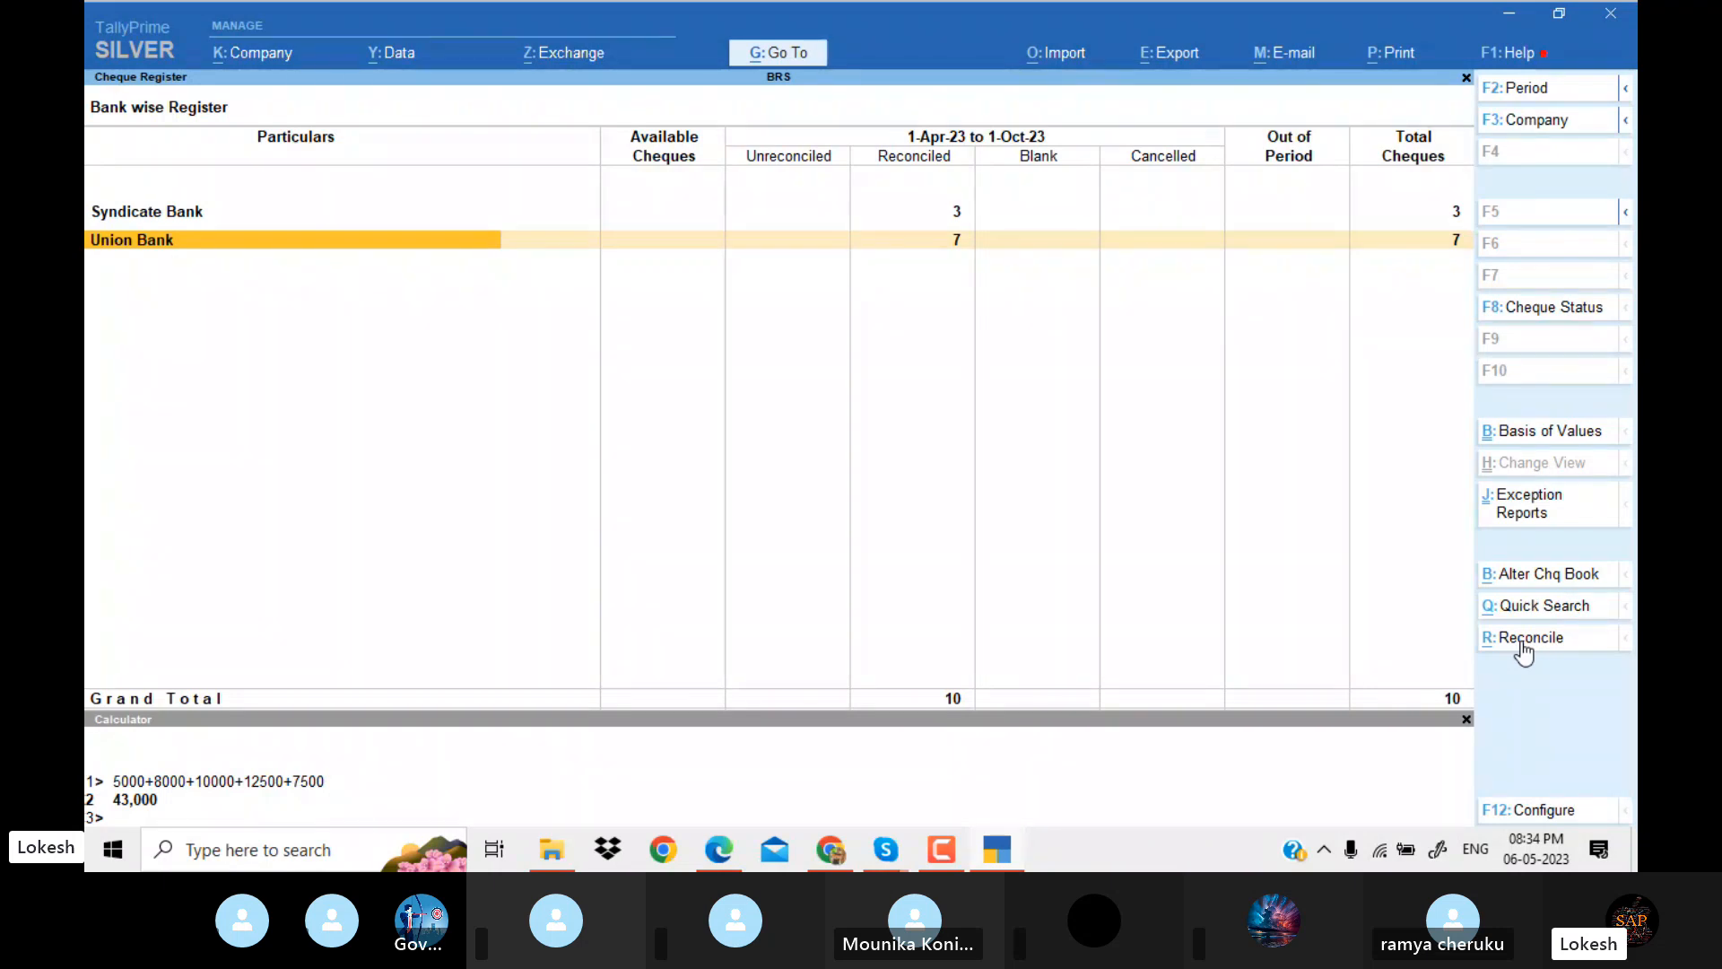
Leave the Cheque Register and open the Bank Reconciliation of Union Bank to check its remaining entries and bank balance.
key(Escape)
key(Down)
key(Down)
key(Down)
key(Down)
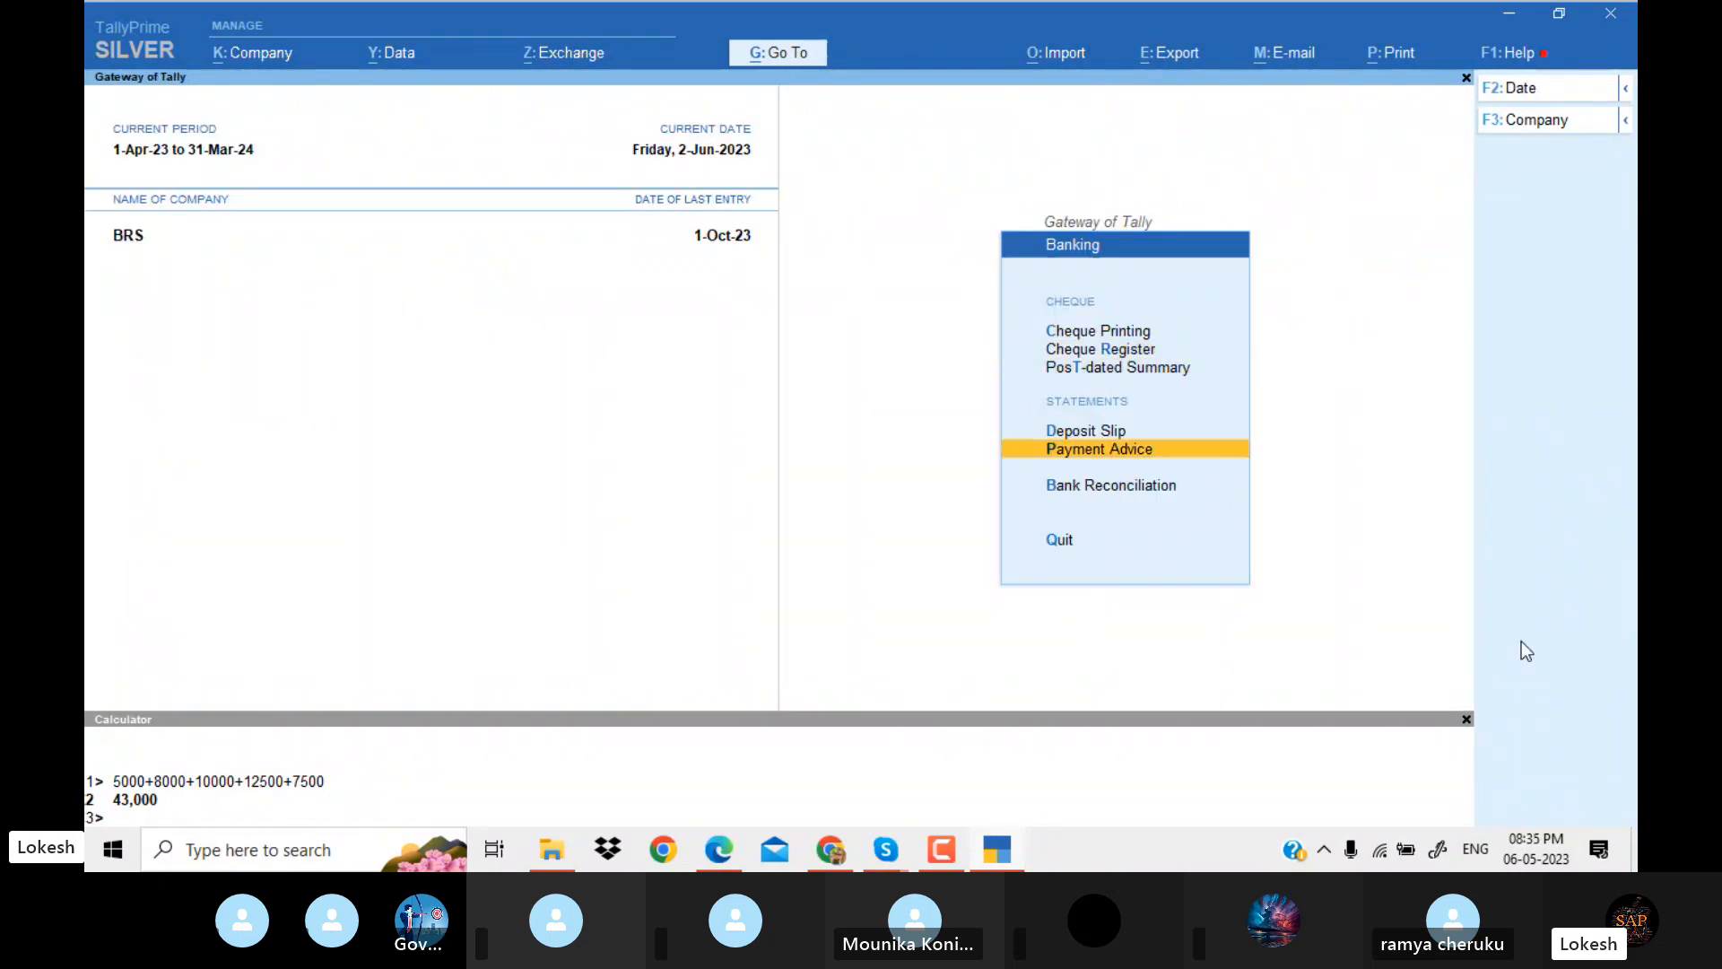
key(Return)
key(Down)
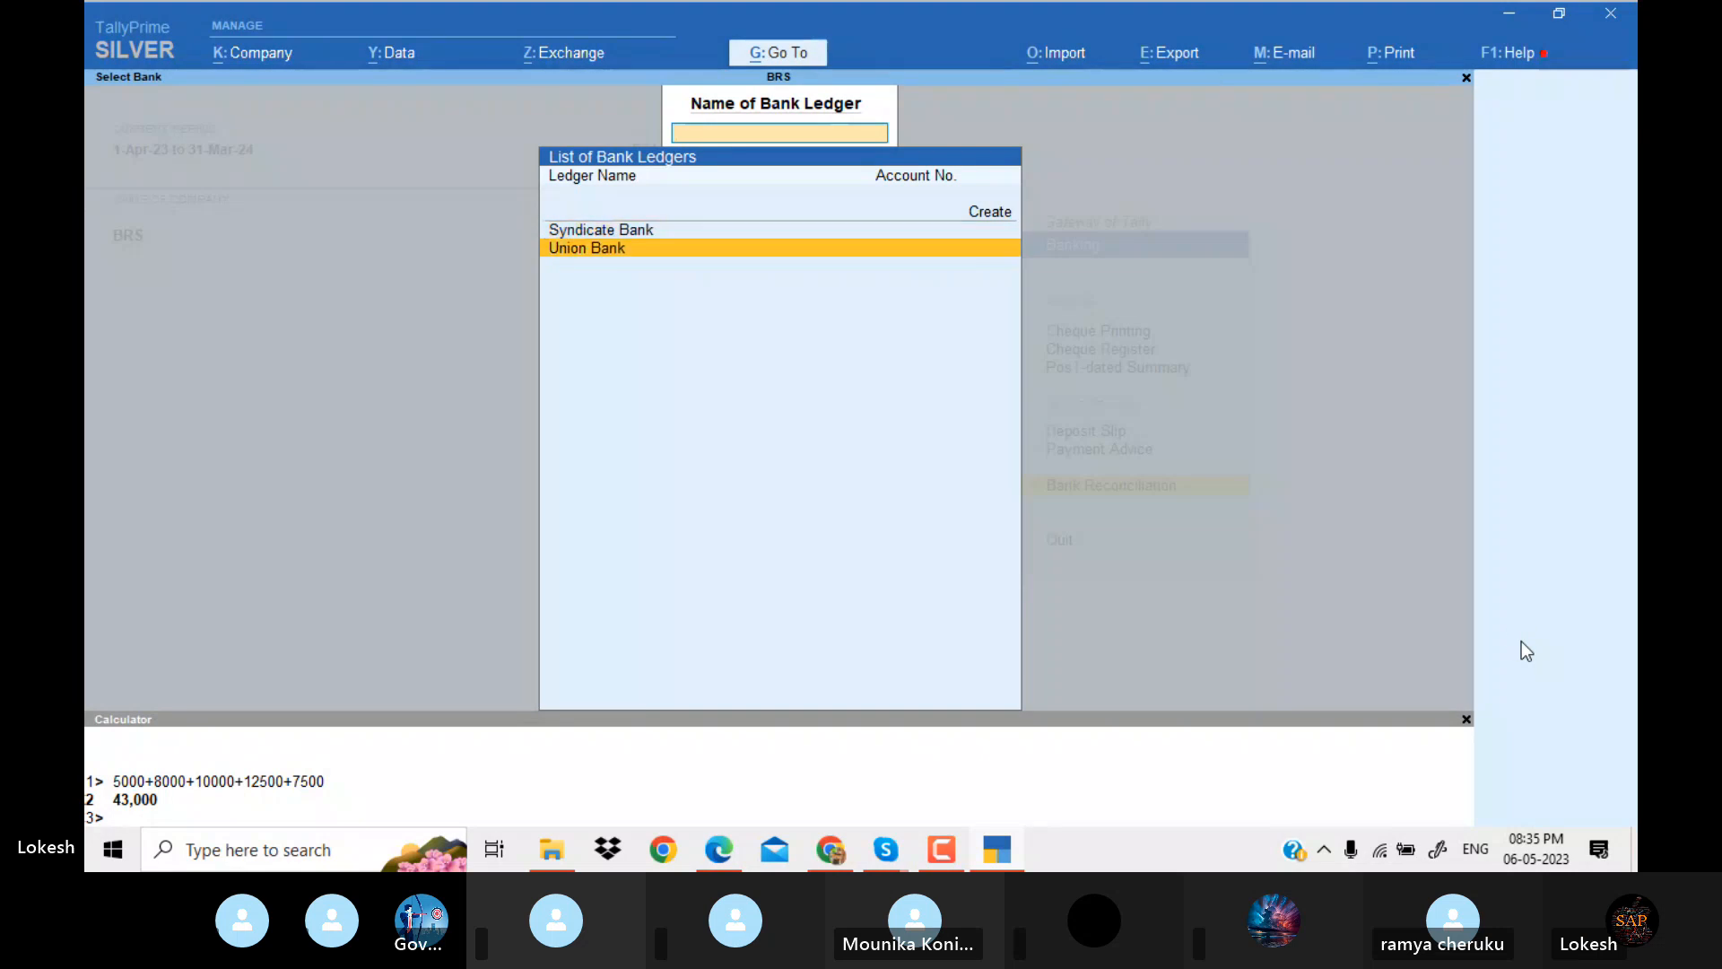
key(Return)
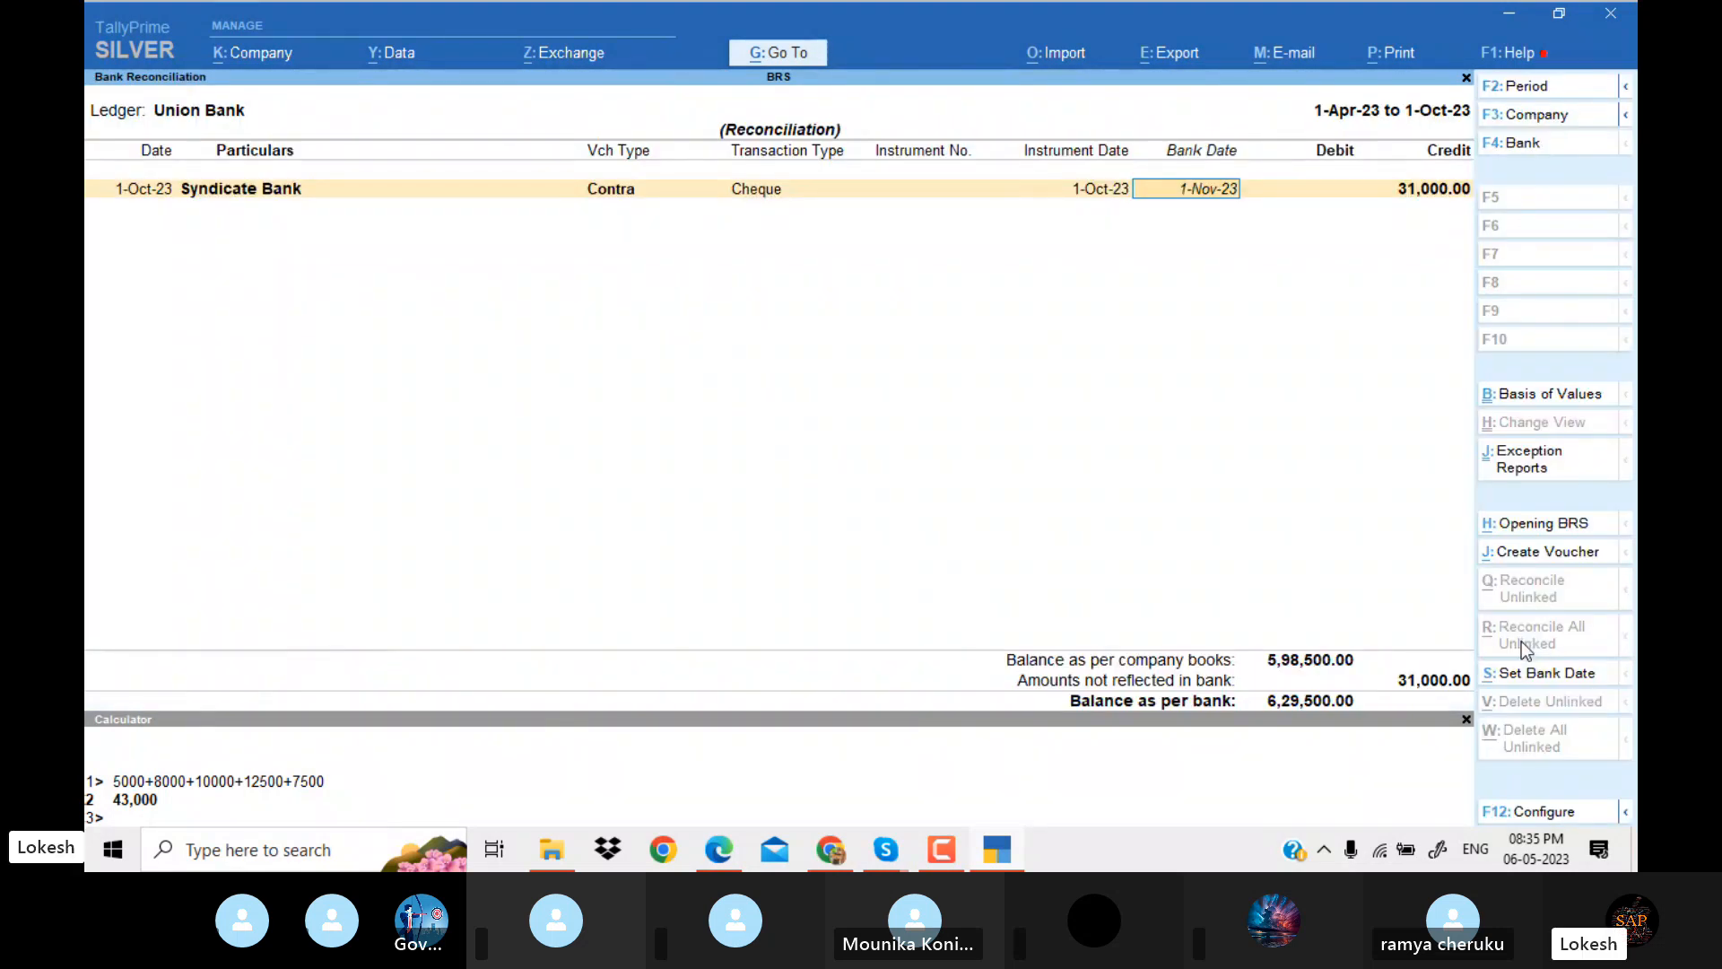
Close the Union Bank reconciliation without saving and check the remaining entries in the Syndicate Bank reconciliation.
key(Escape)
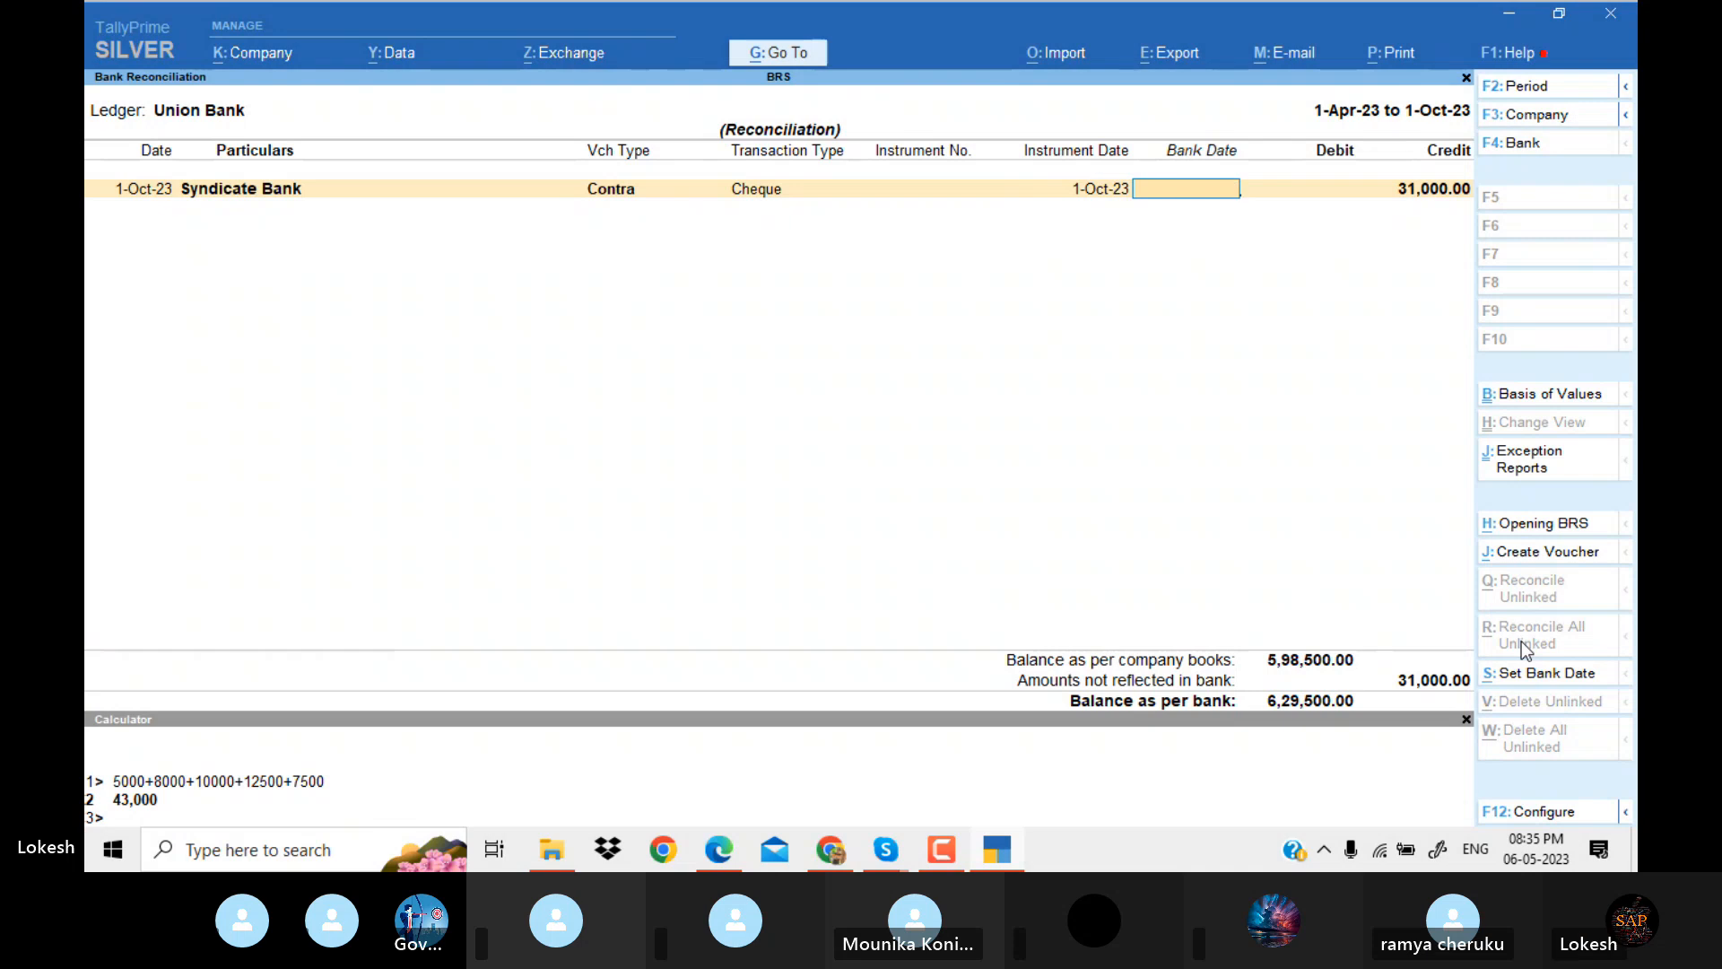
key(Escape)
key(y)
key(Up)
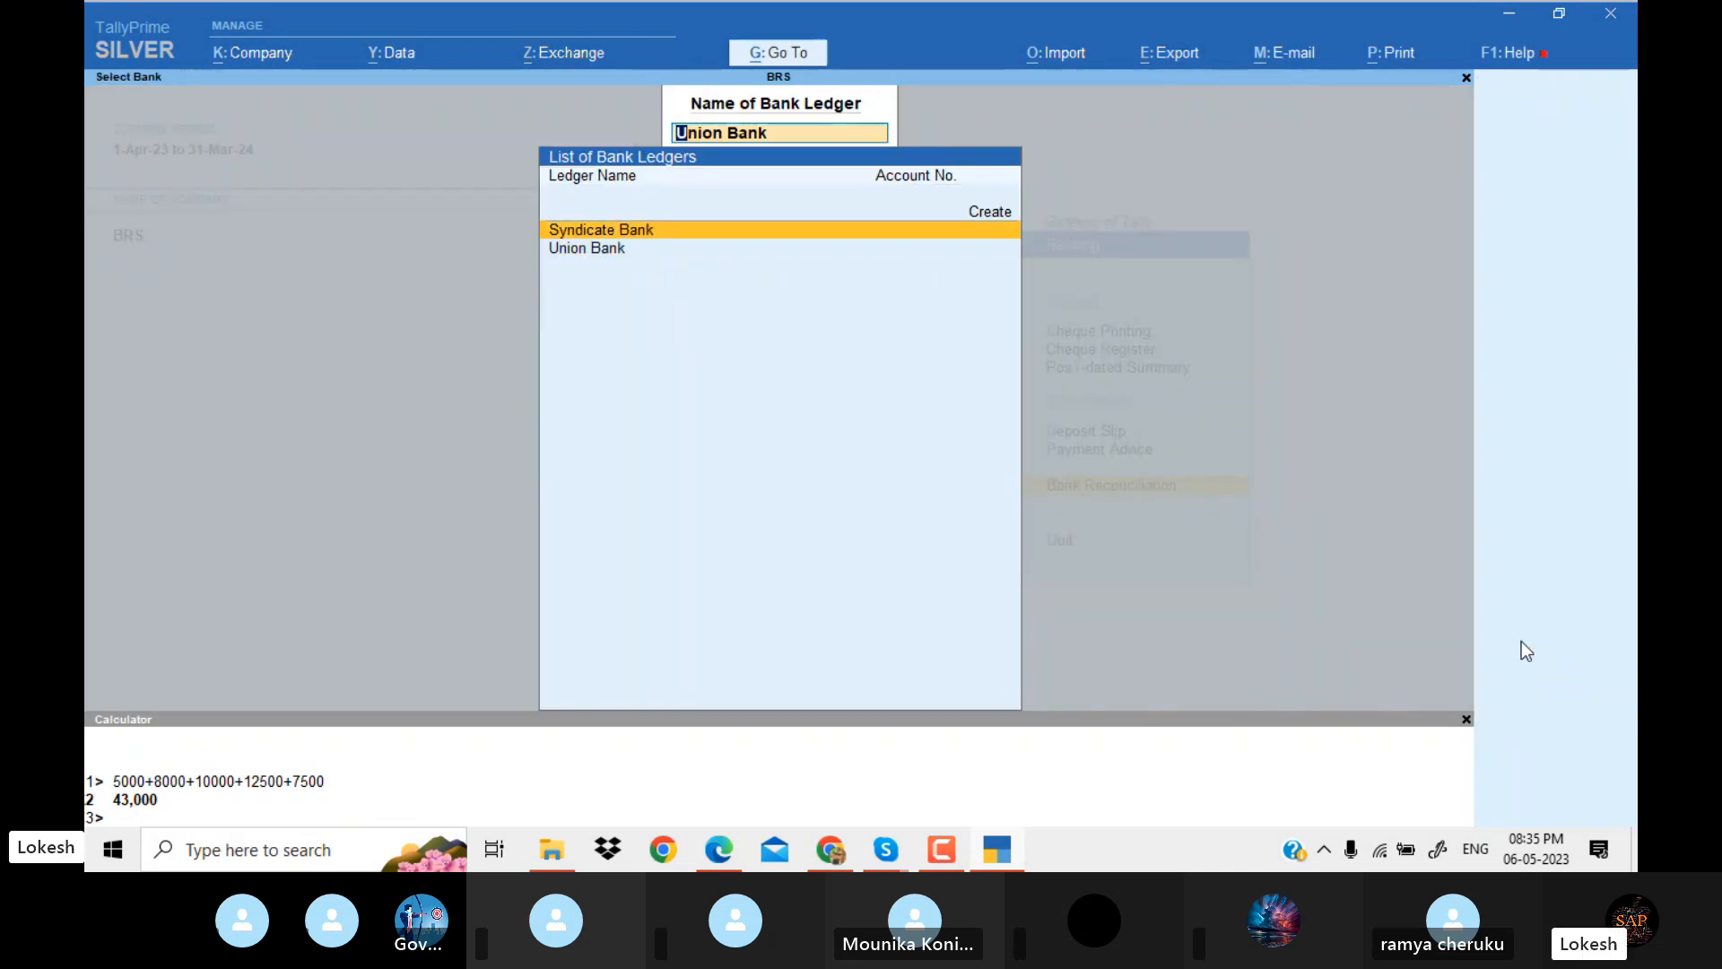
key(Return)
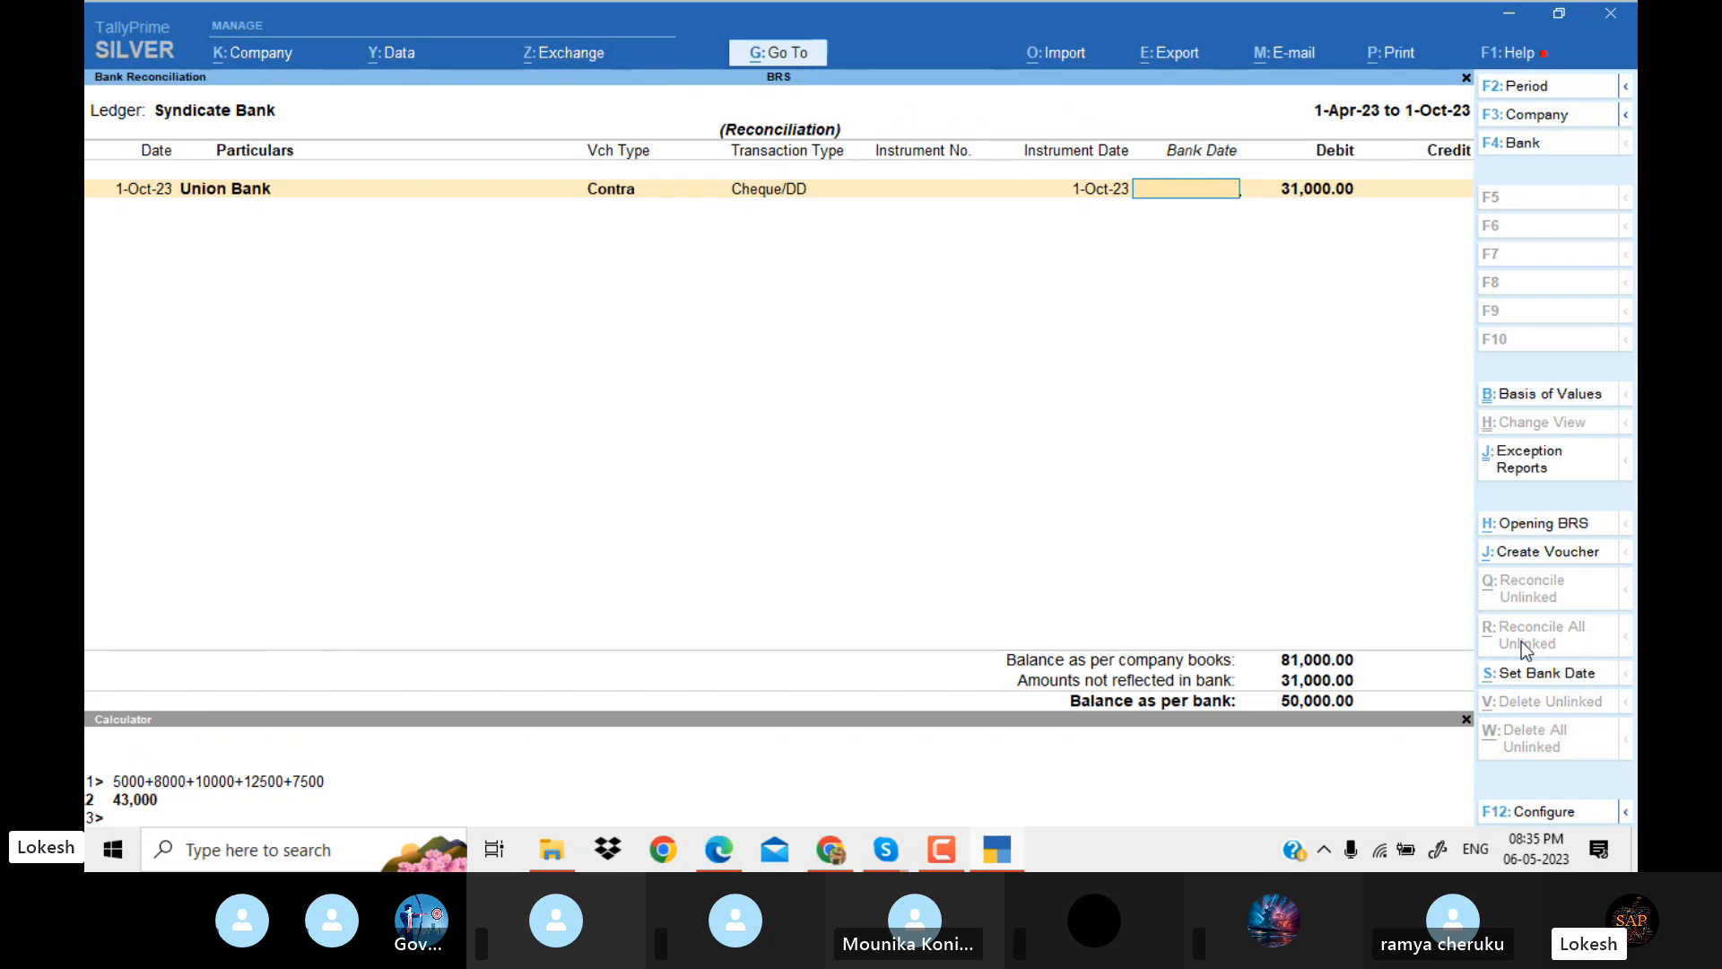
key(Escape)
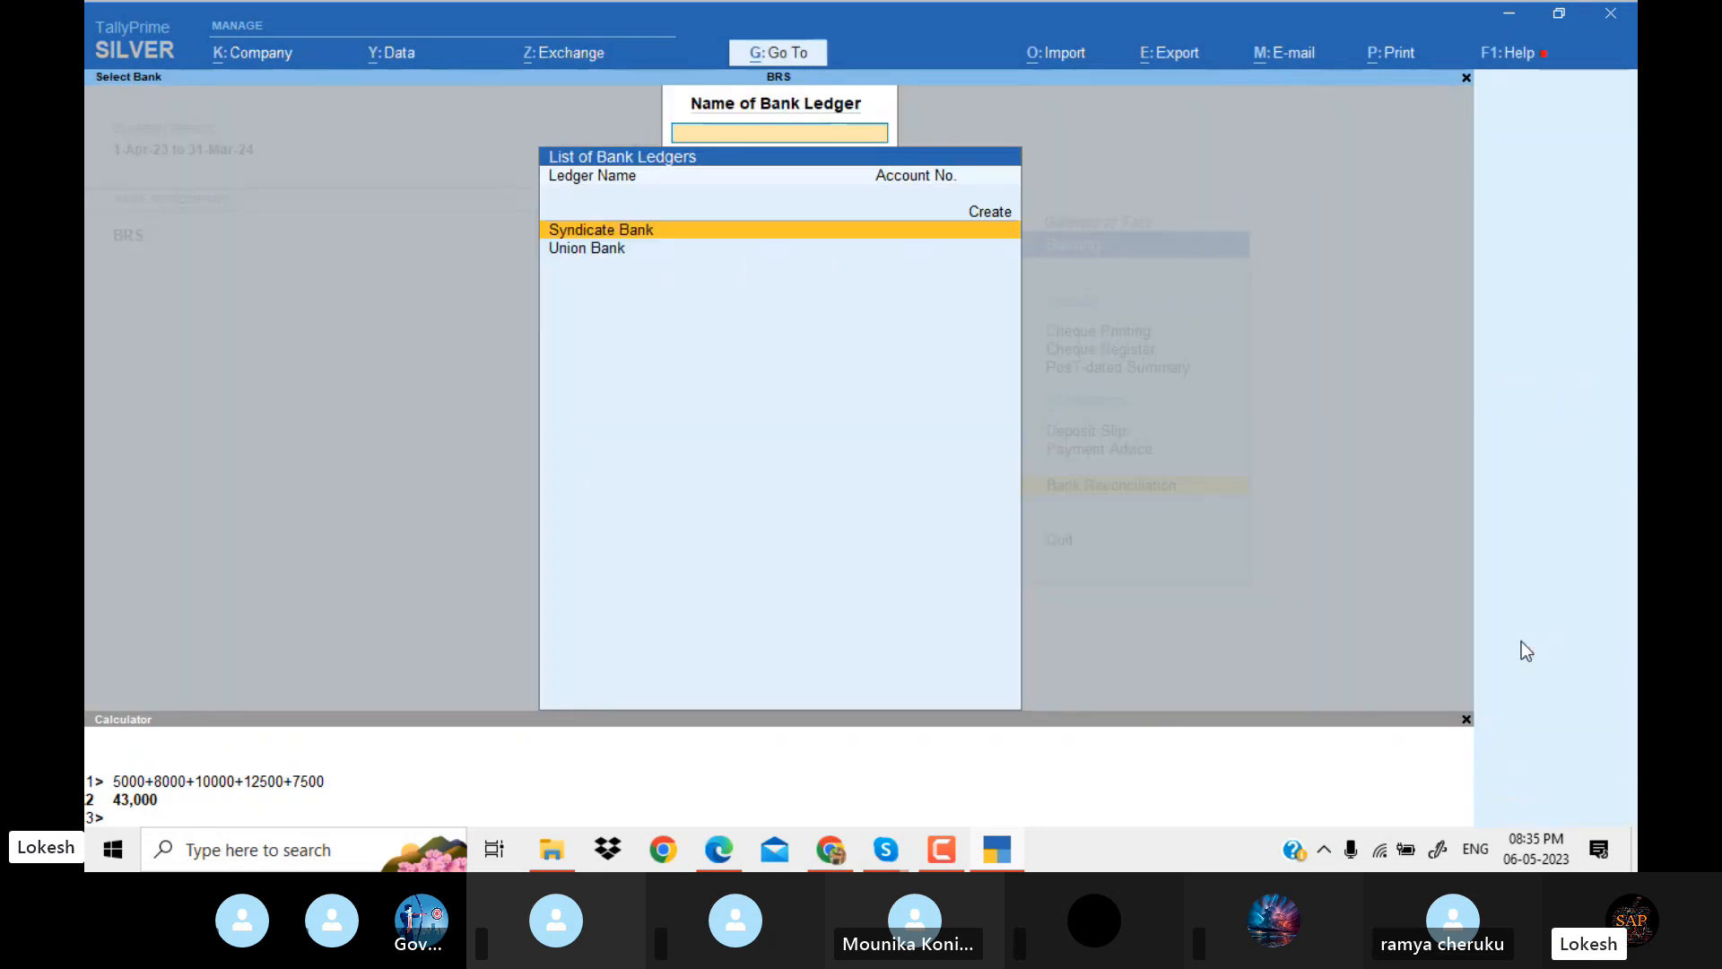
Return to the Gateway of Tally with the calculator pane closed, and switch to the Skype call window.
key(Escape)
key(Escape)
key(Escape)
key(Escape)
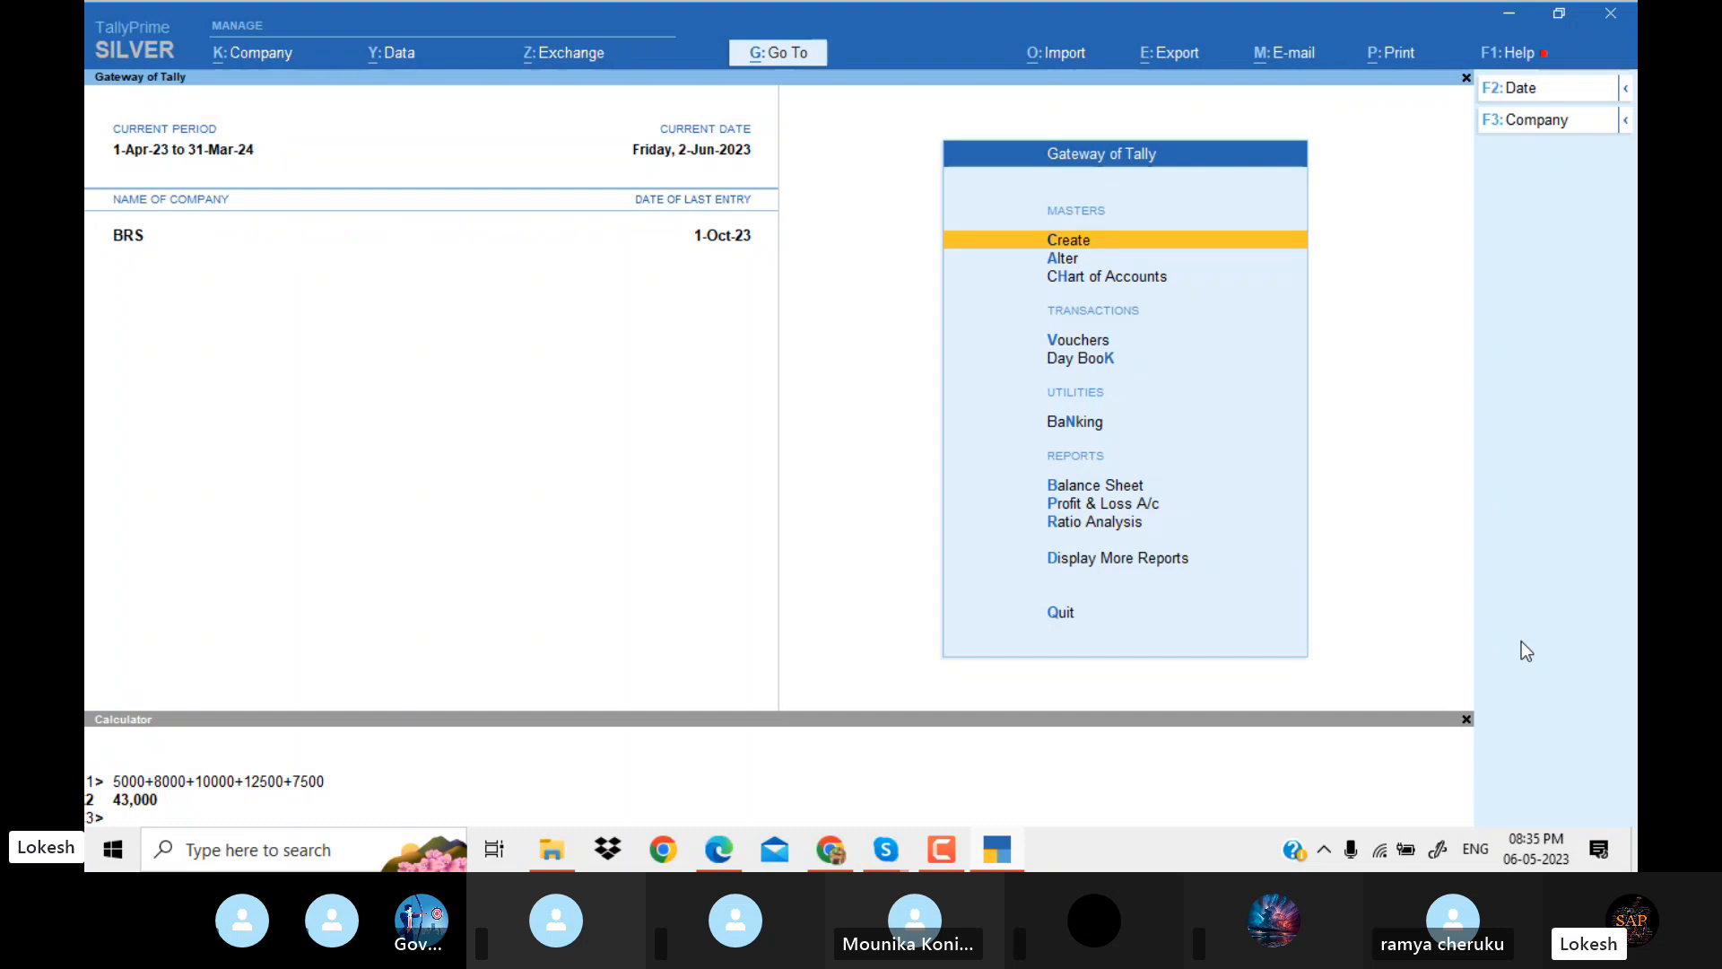
click(1466, 720)
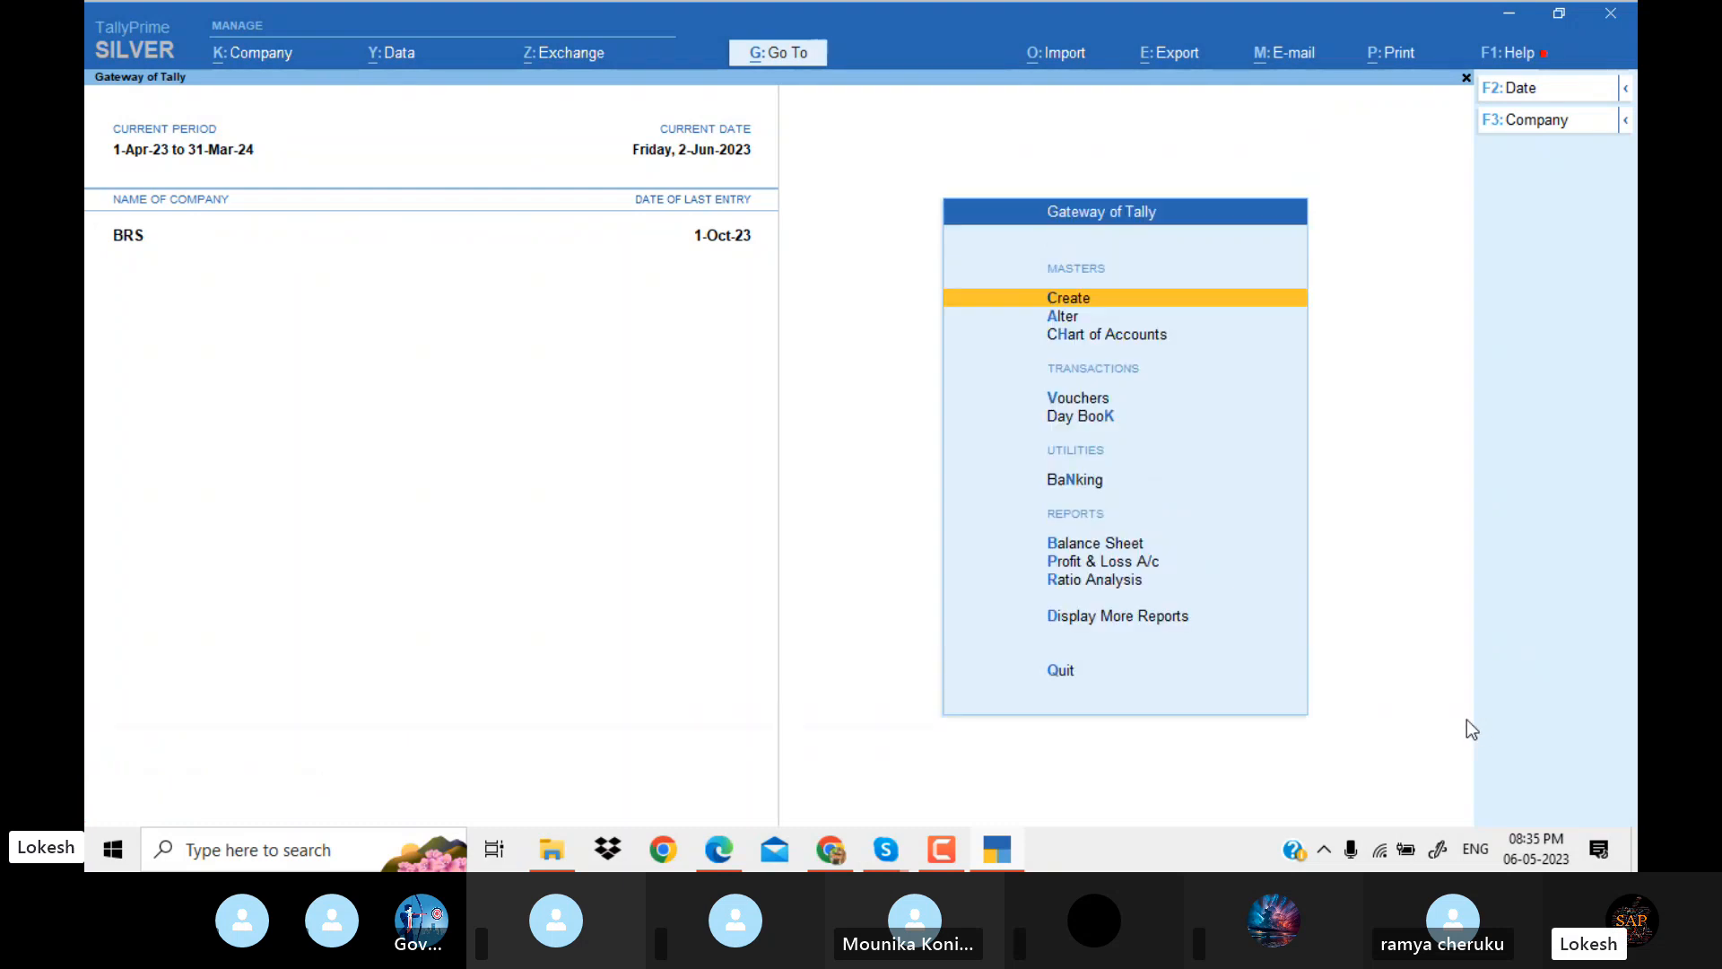
click(994, 848)
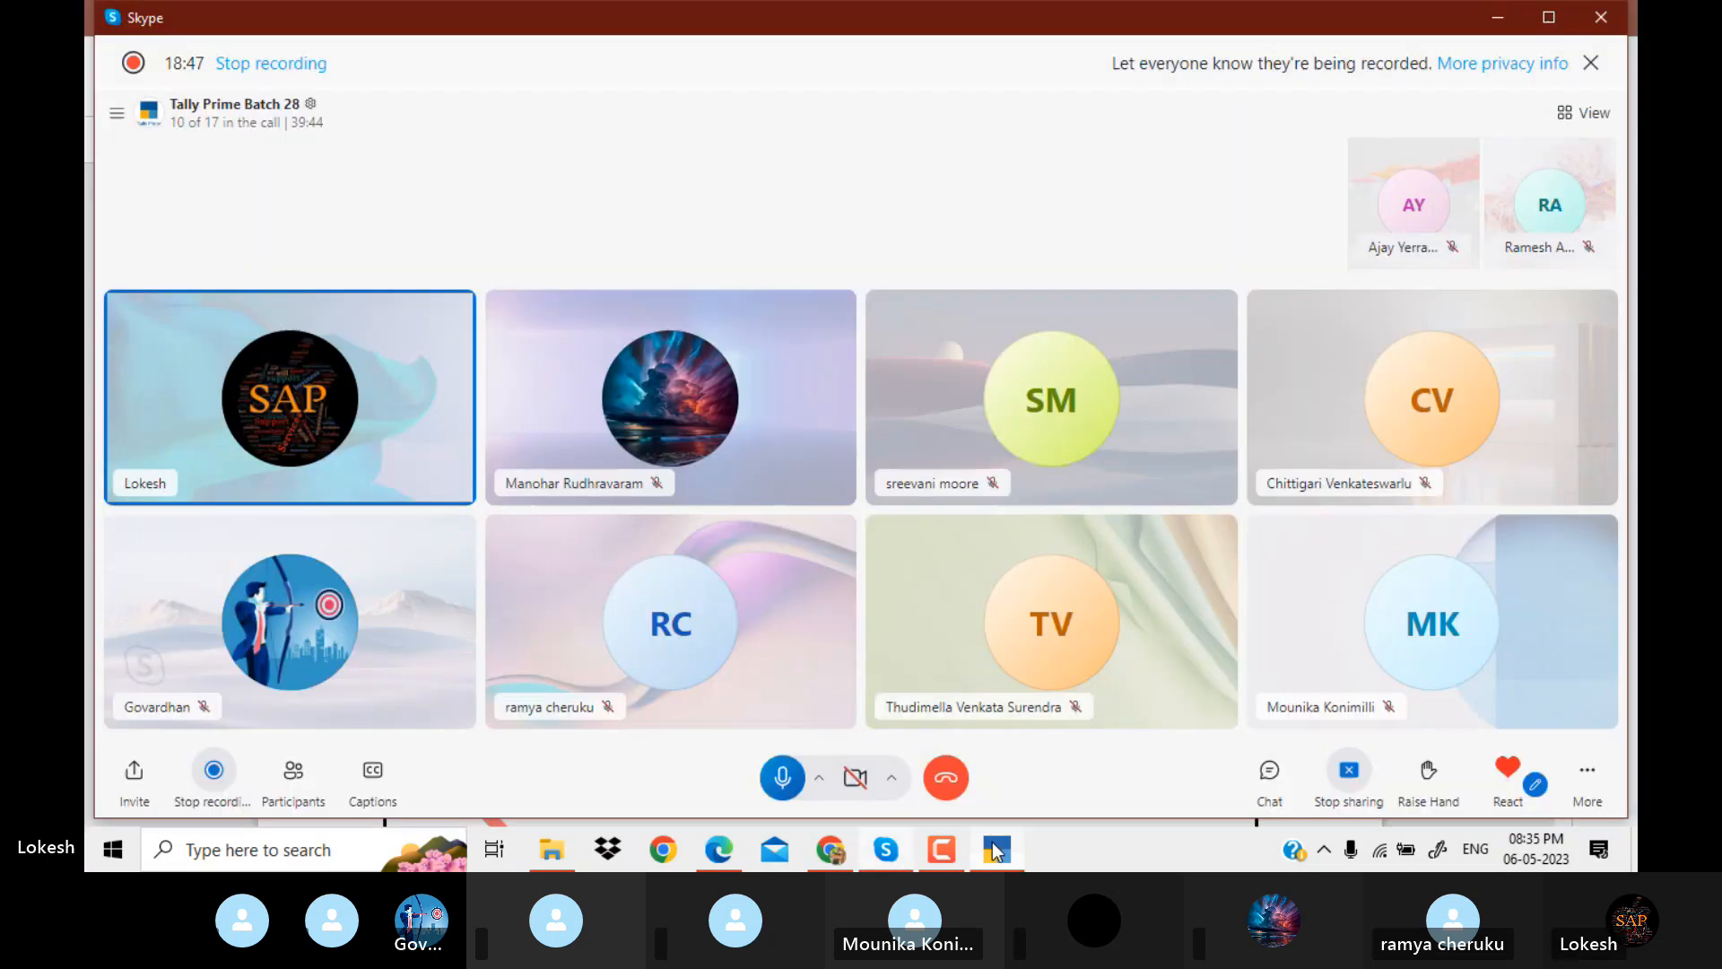